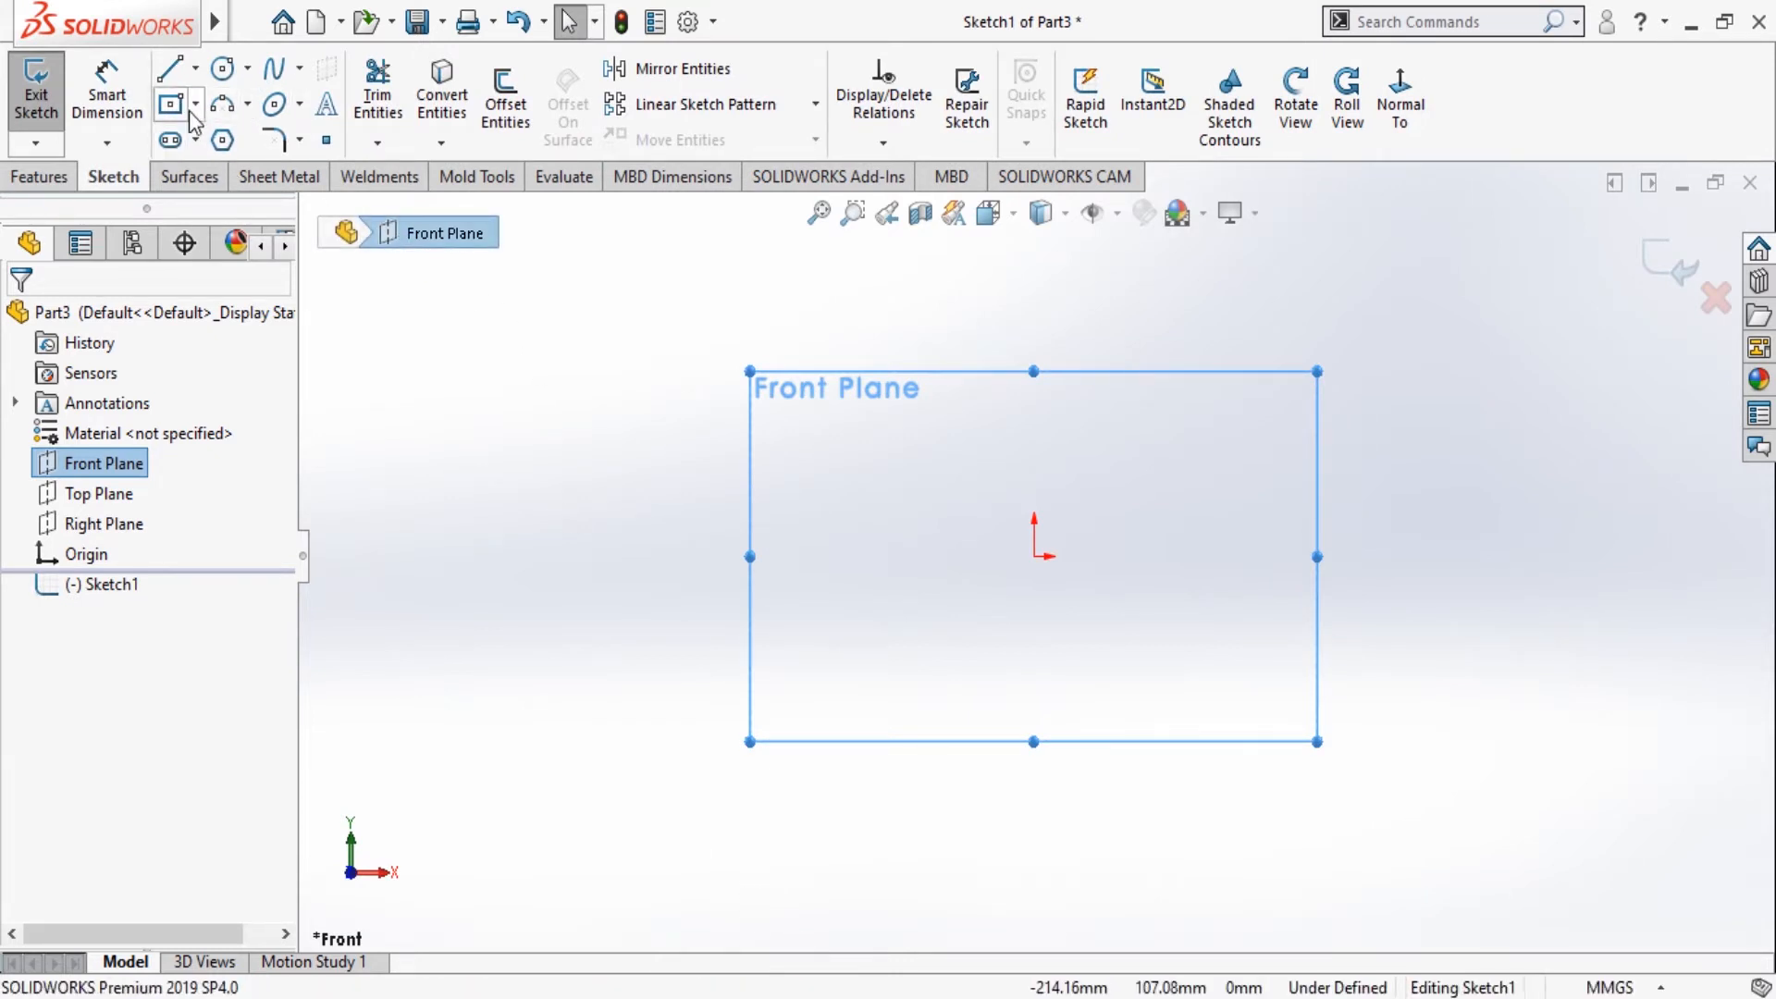
Sketch a center rectangle on the Front Plane, centered on the origin and about 132 mm high.
left_click(1034, 556)
left_click(1399, 777)
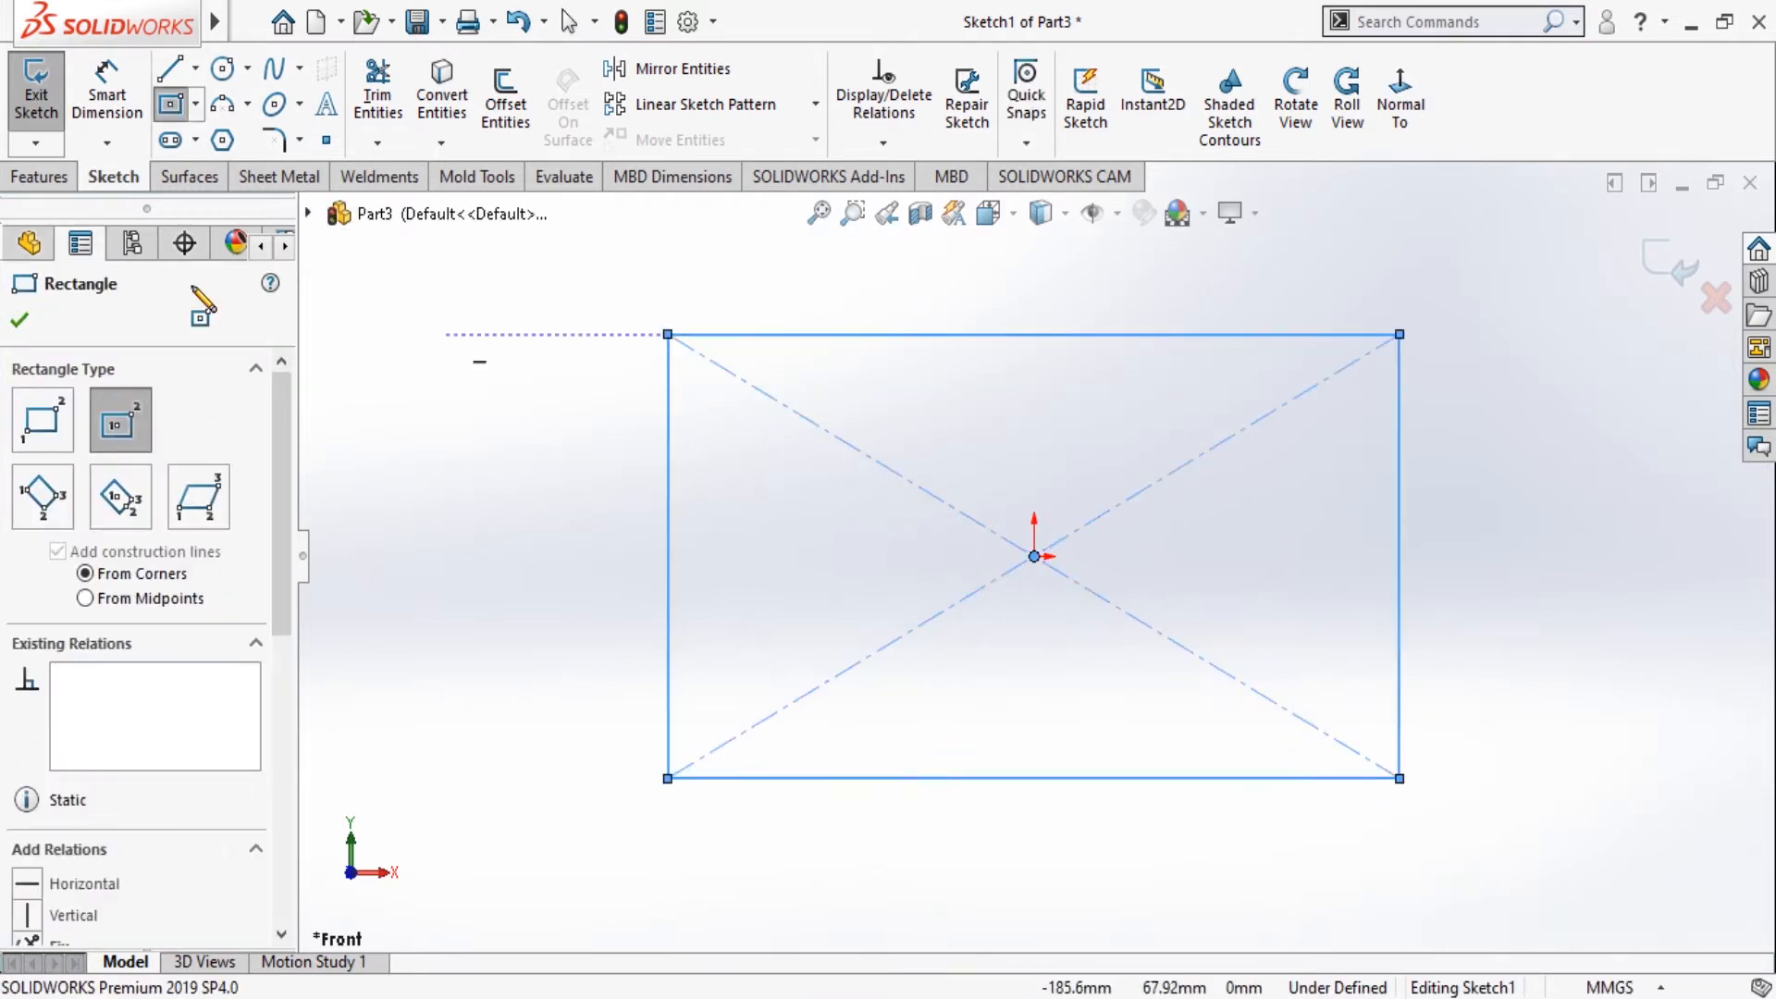
left_click(19, 320)
Dimension the rectangle with a height of 63 mm and a width of 100 mm.
left_click(104, 82)
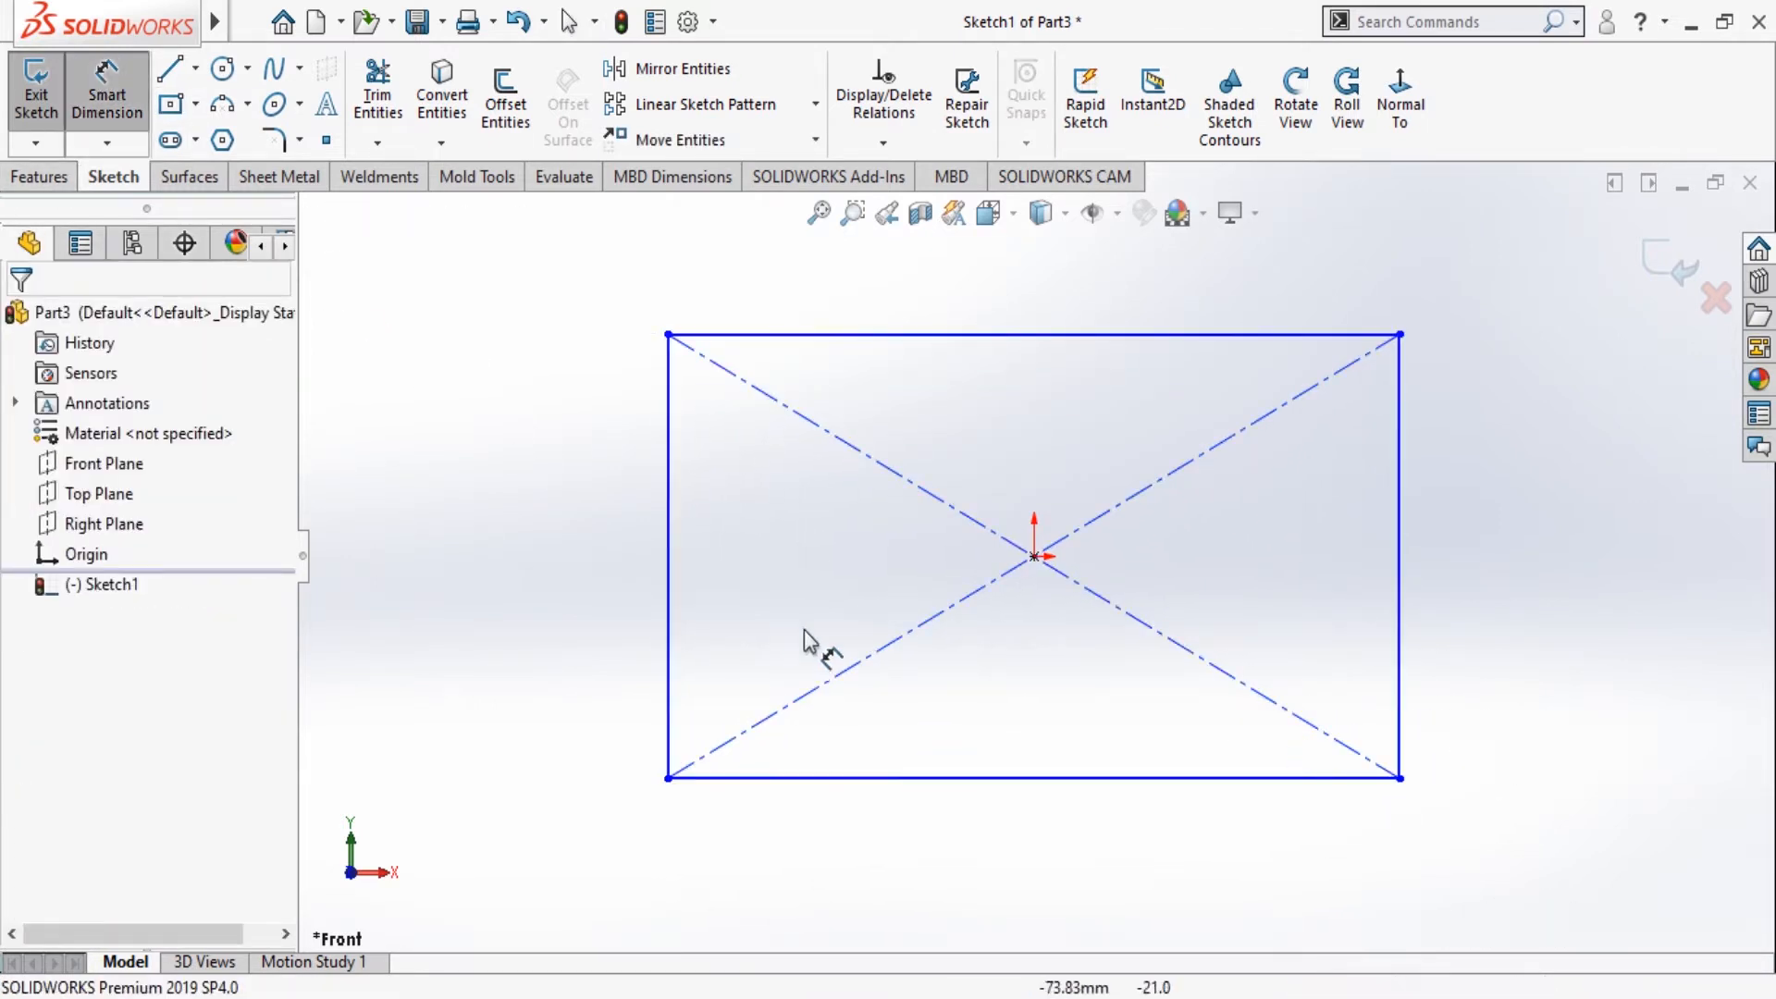
left_click(669, 473)
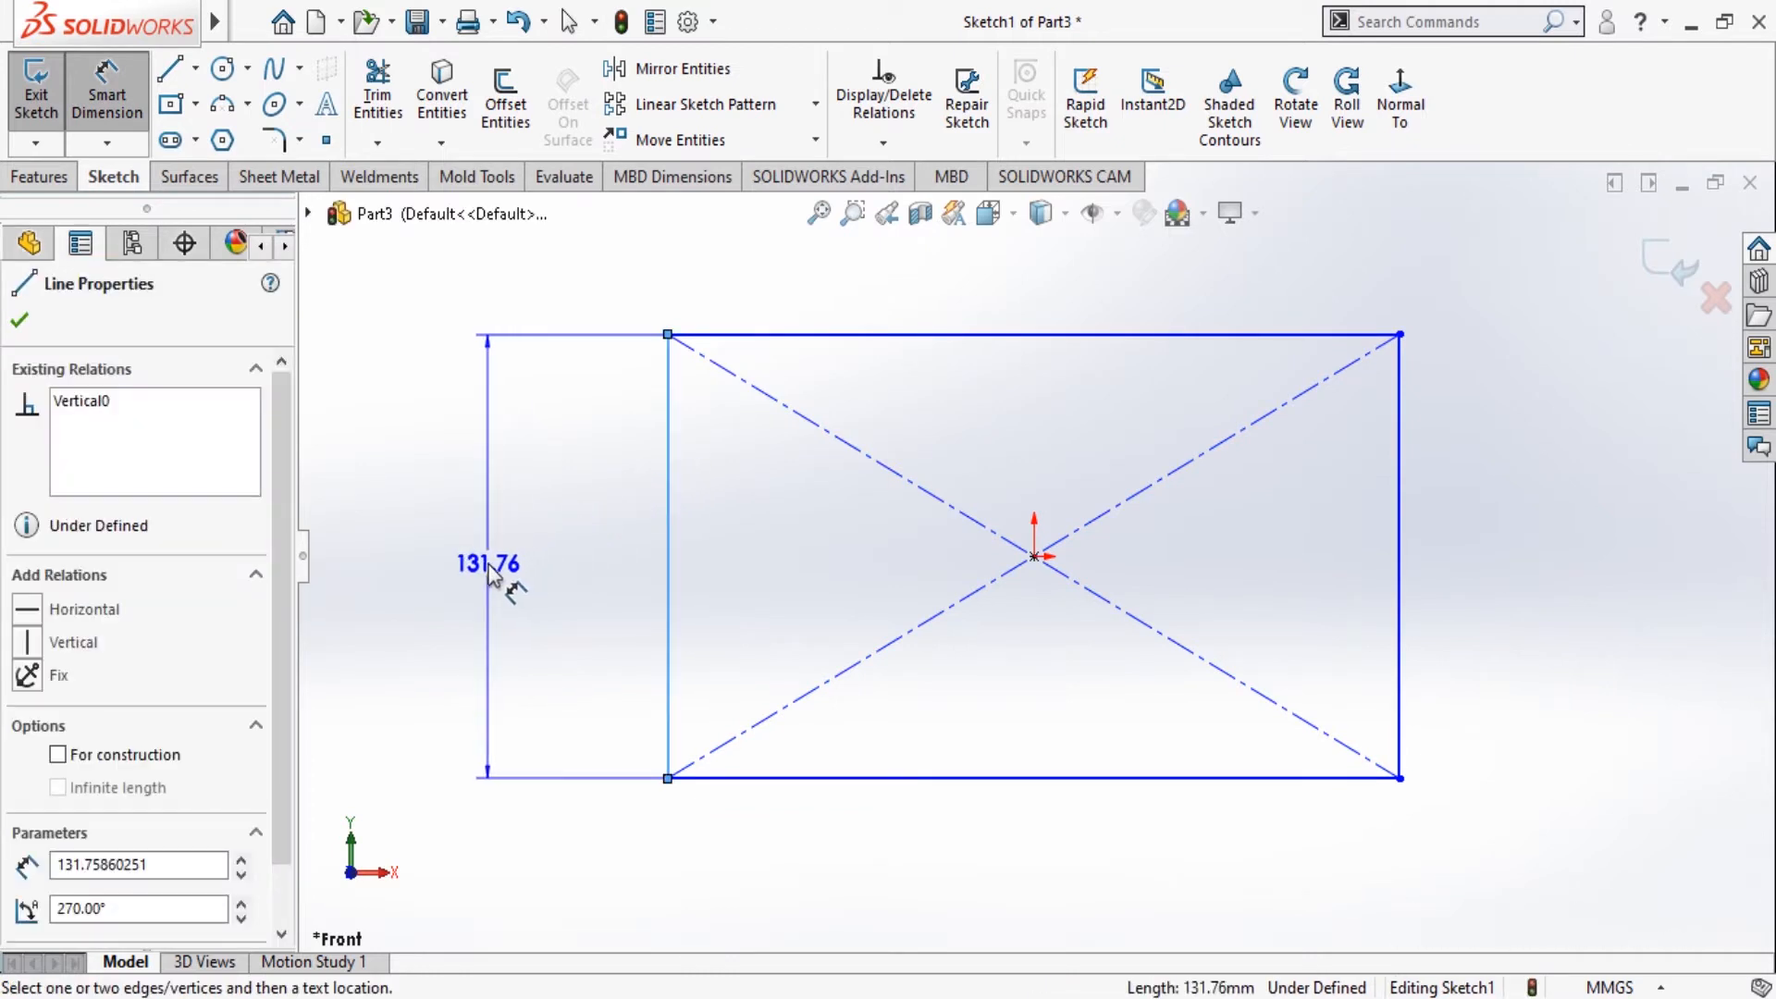
left_click(490, 566)
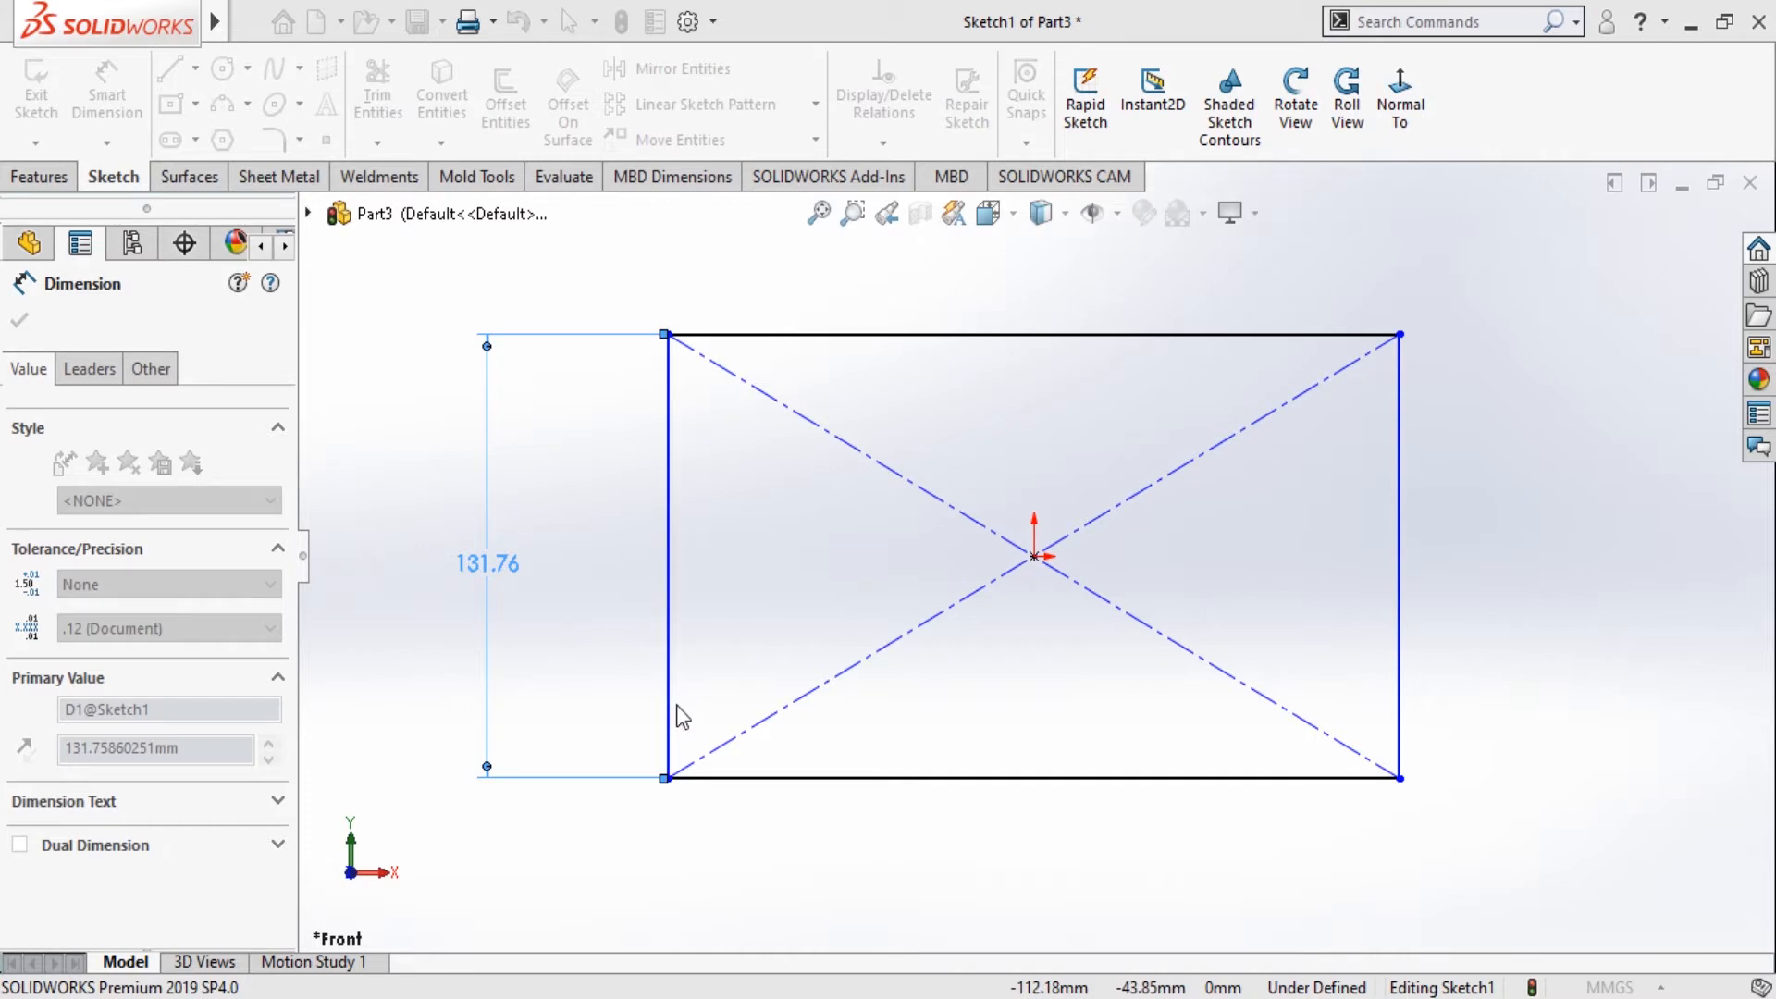
type("63")
key("Return")
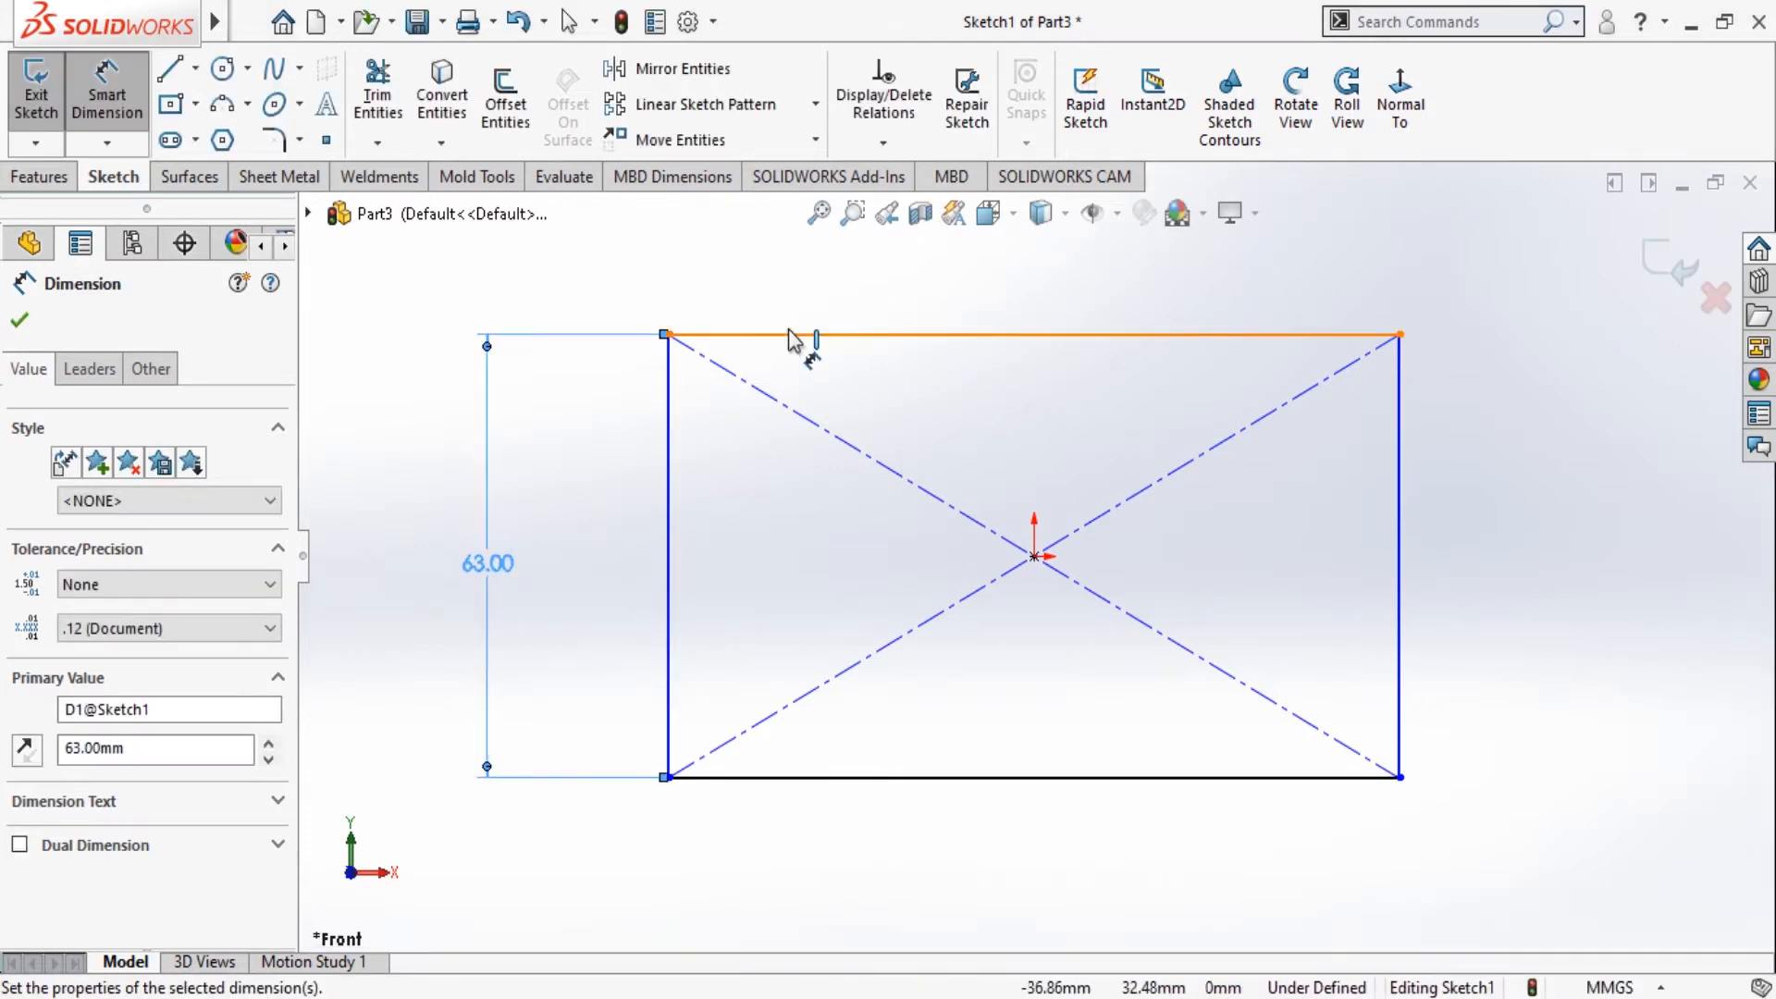
left_click(794, 337)
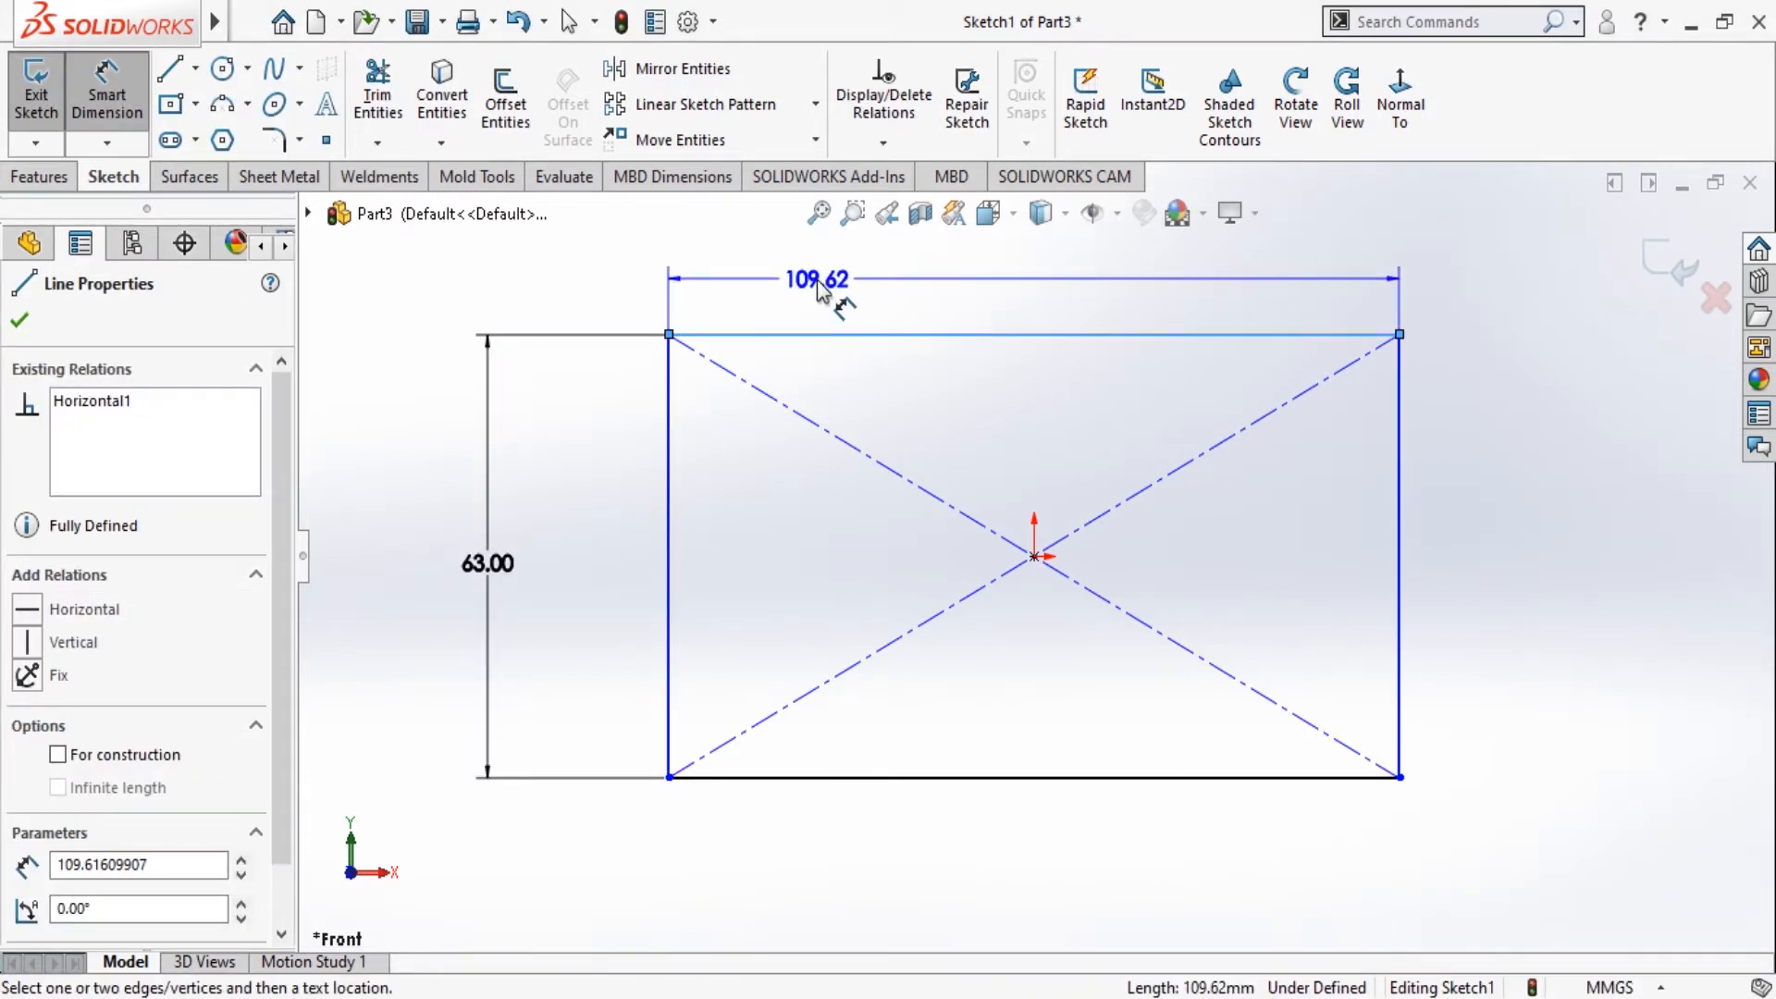
left_click(819, 288)
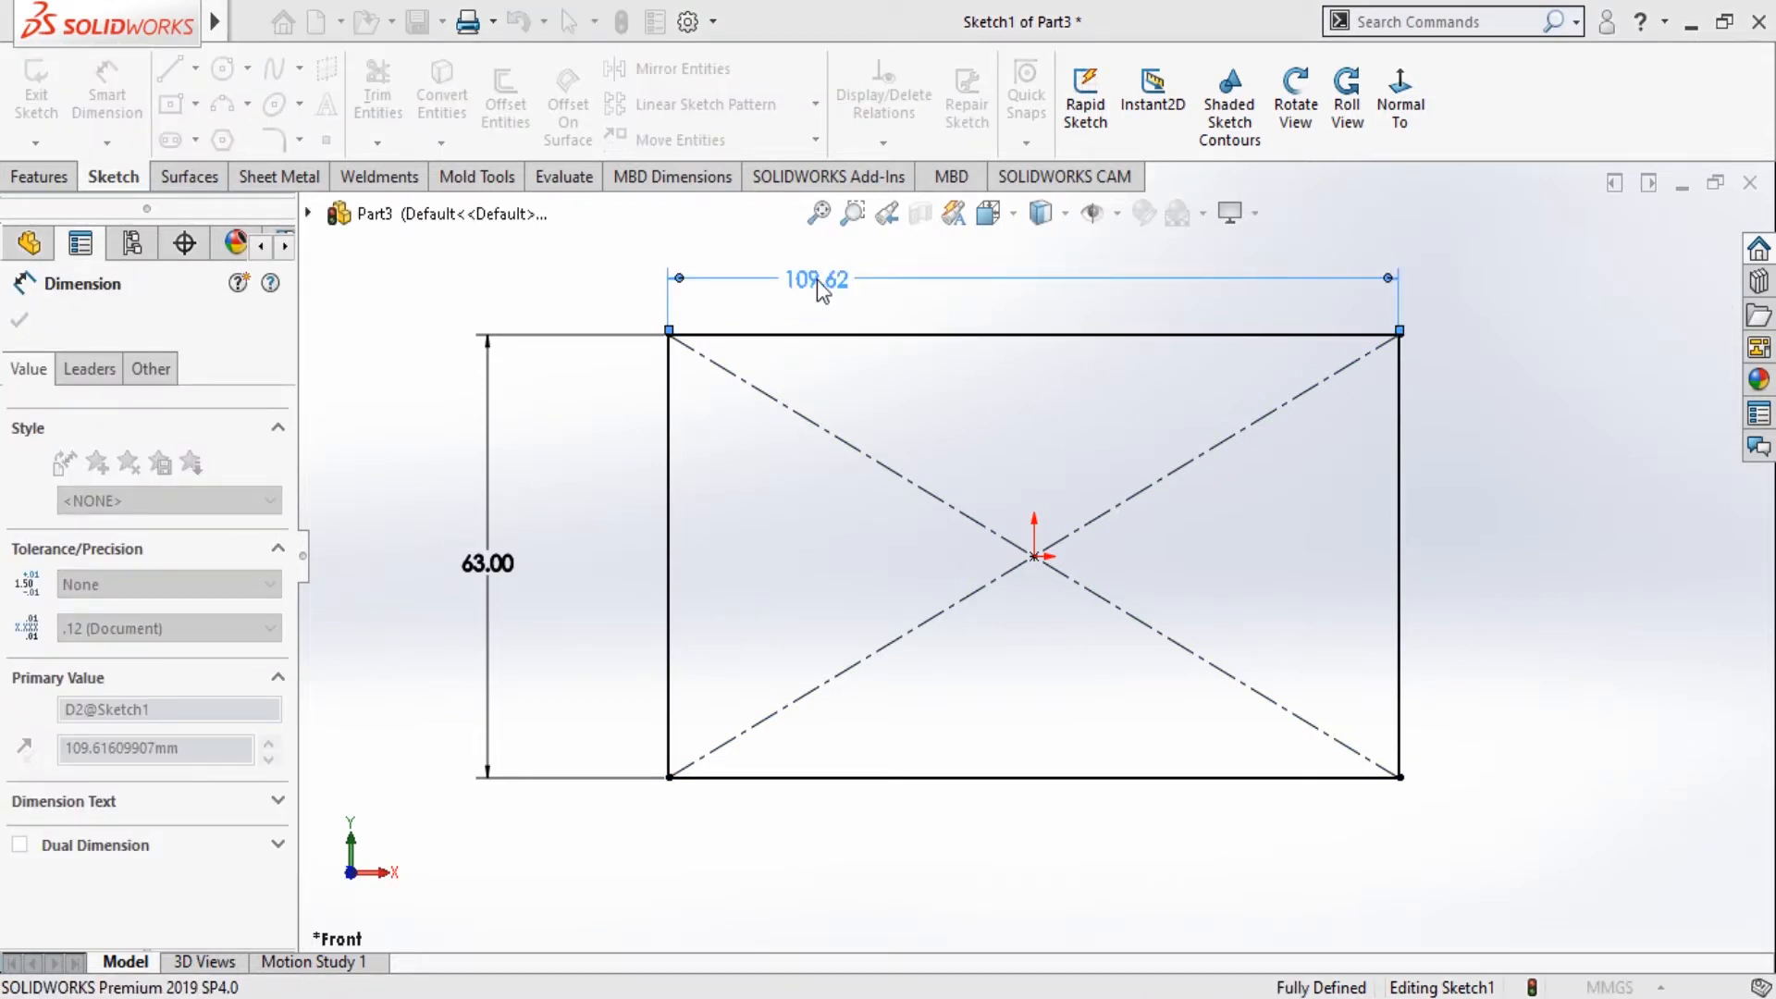
type("100")
key("Return")
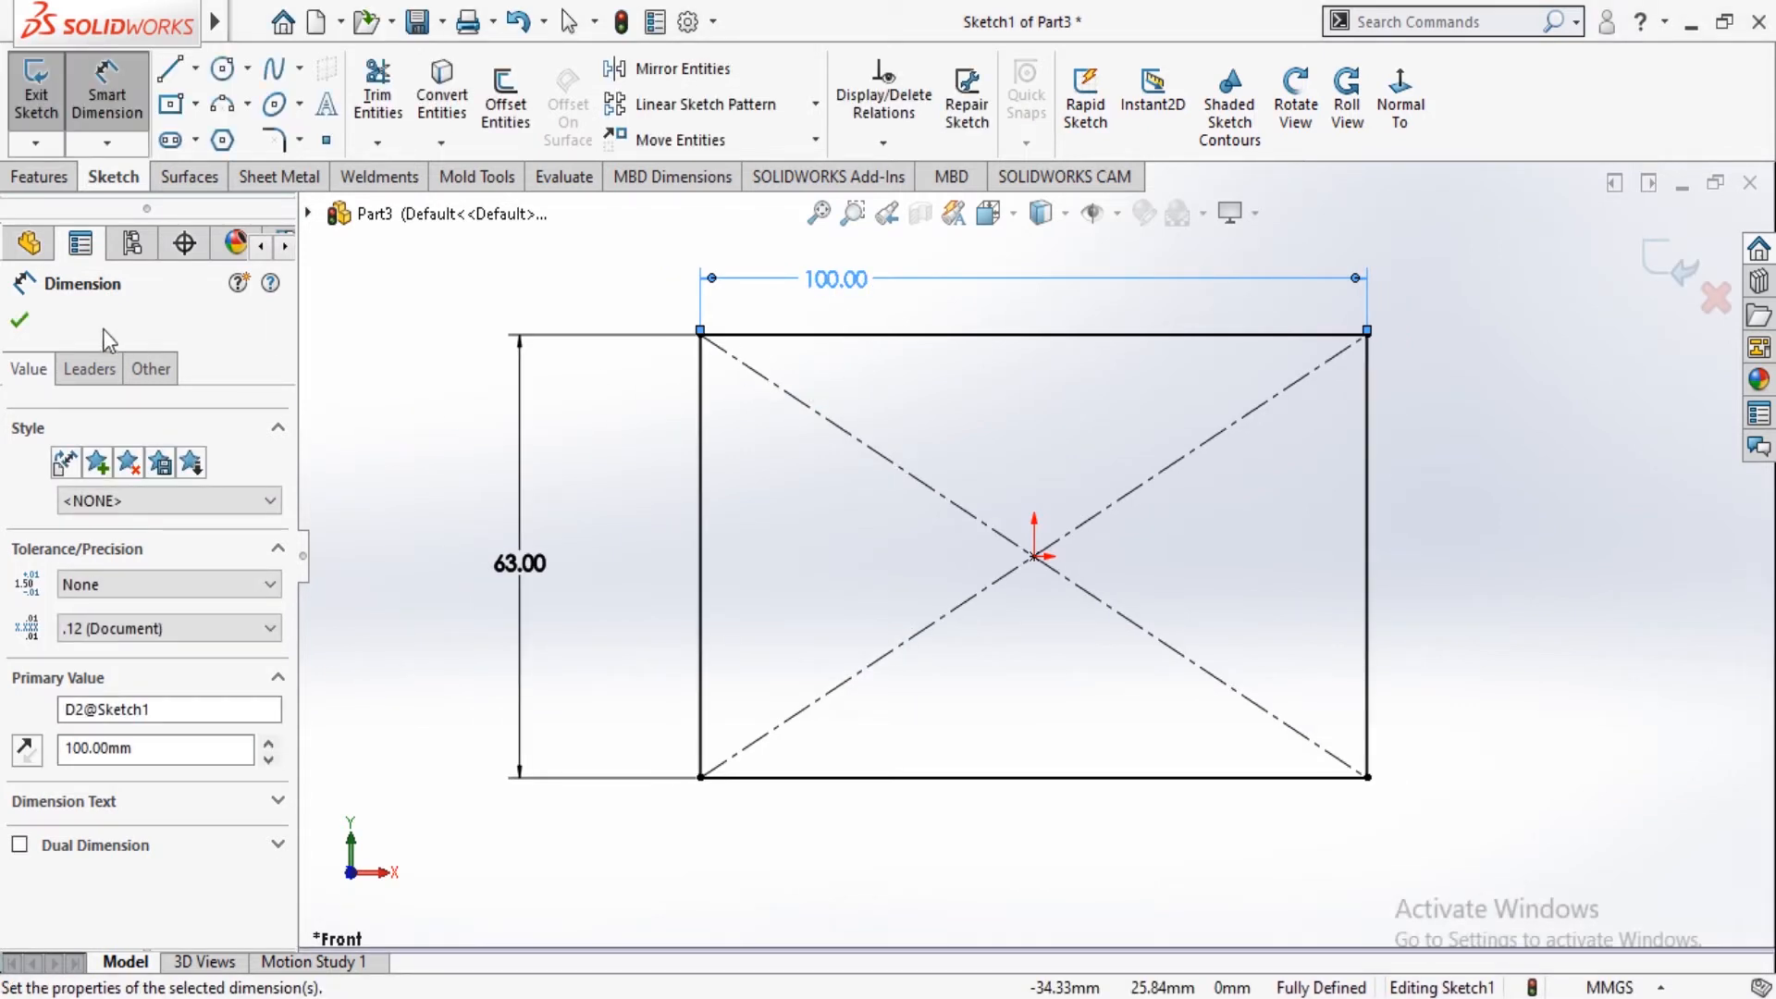
left_click(18, 321)
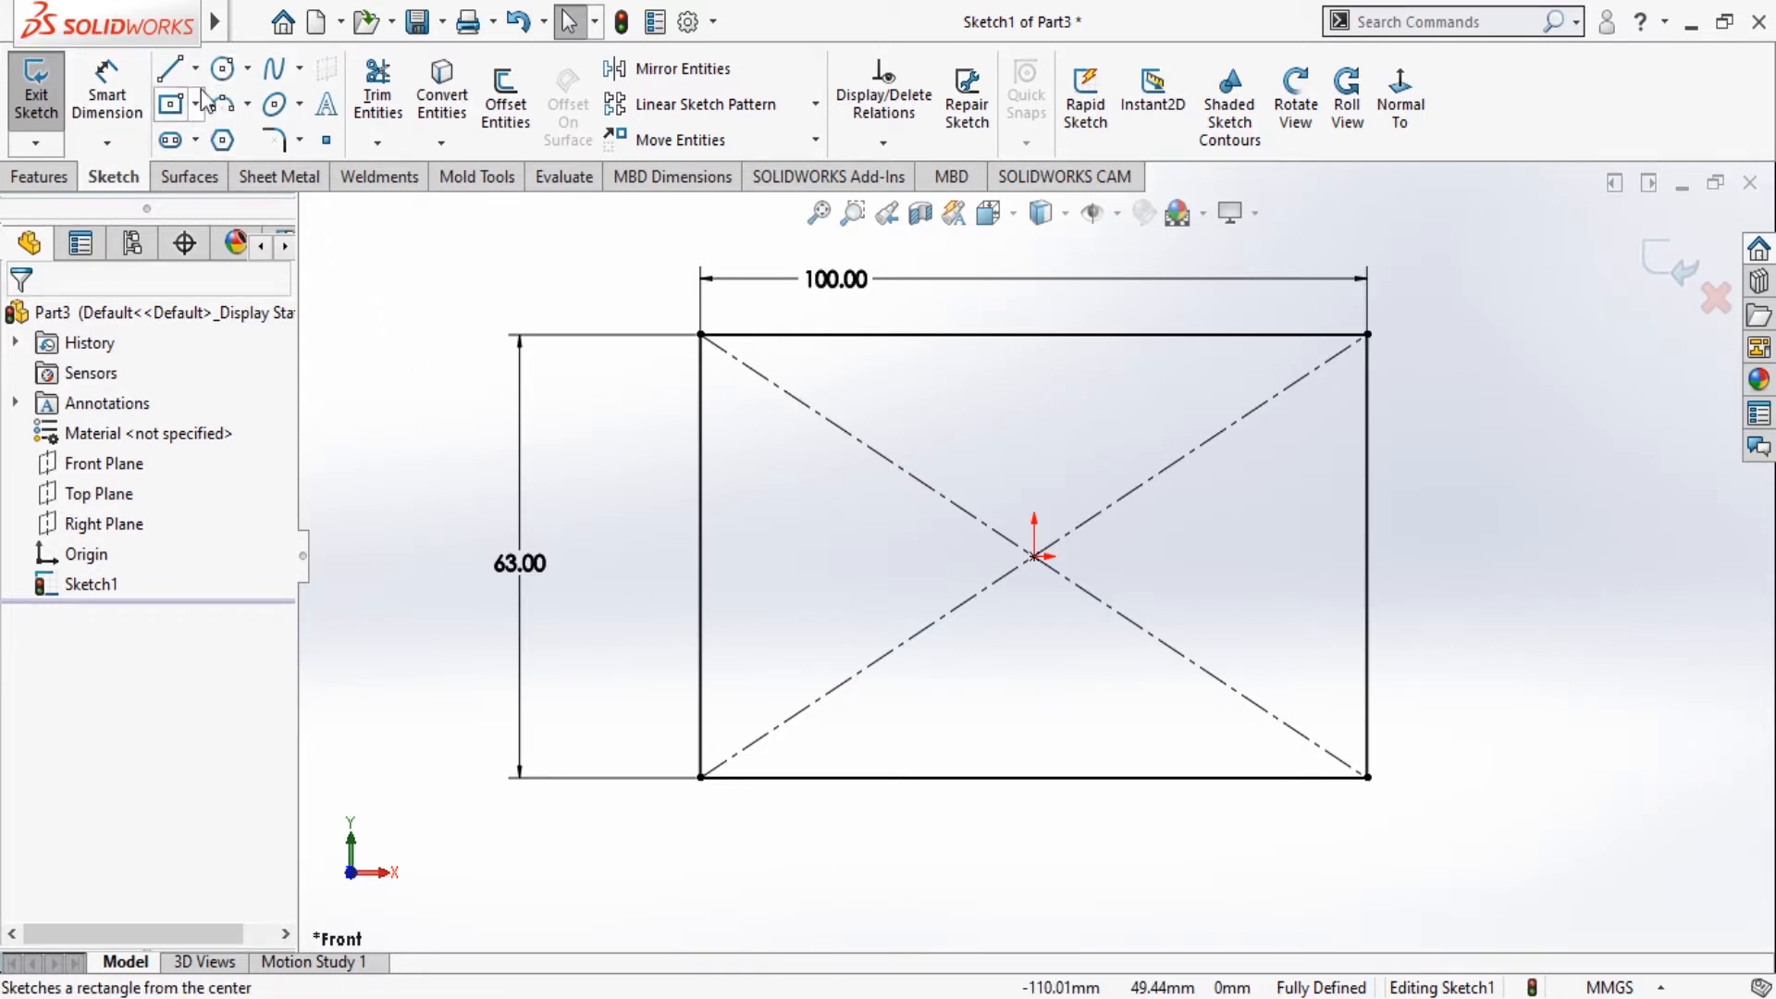
Apply 25 mm sketch fillets to the two upper corners of the rectangle.
left_click(280, 143)
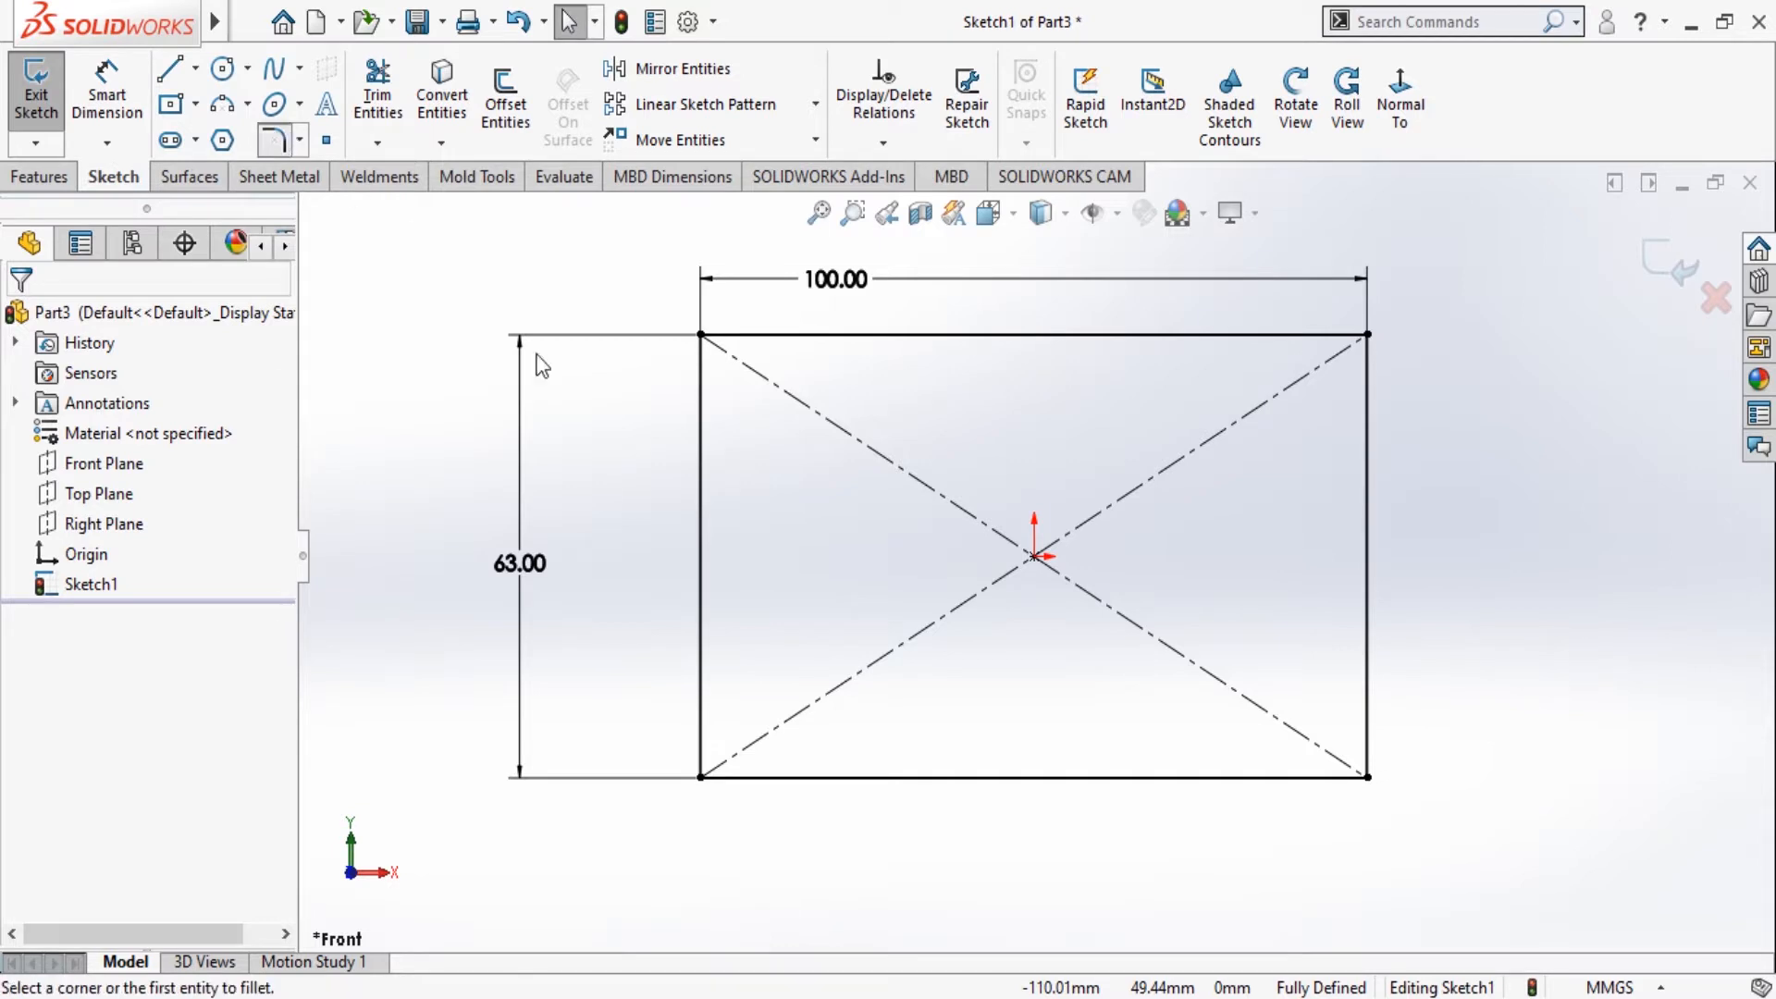
left_click(697, 403)
left_click(791, 337)
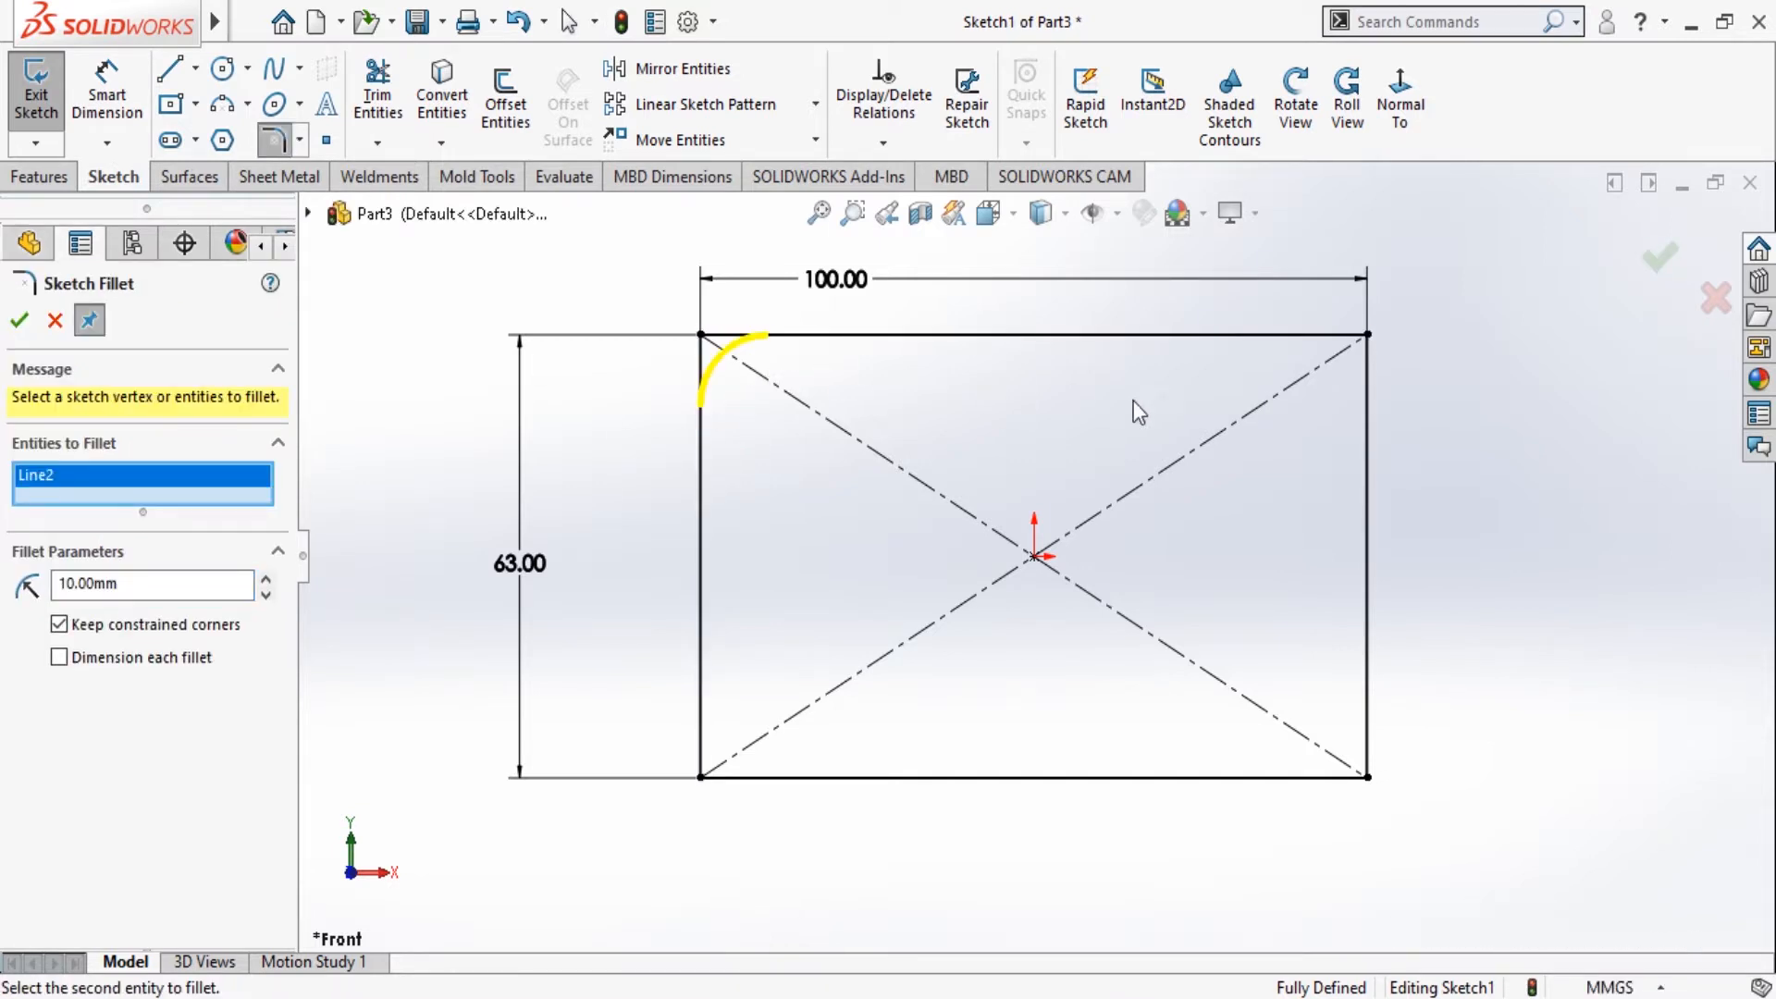
left_click(1310, 335)
left_click(1368, 403)
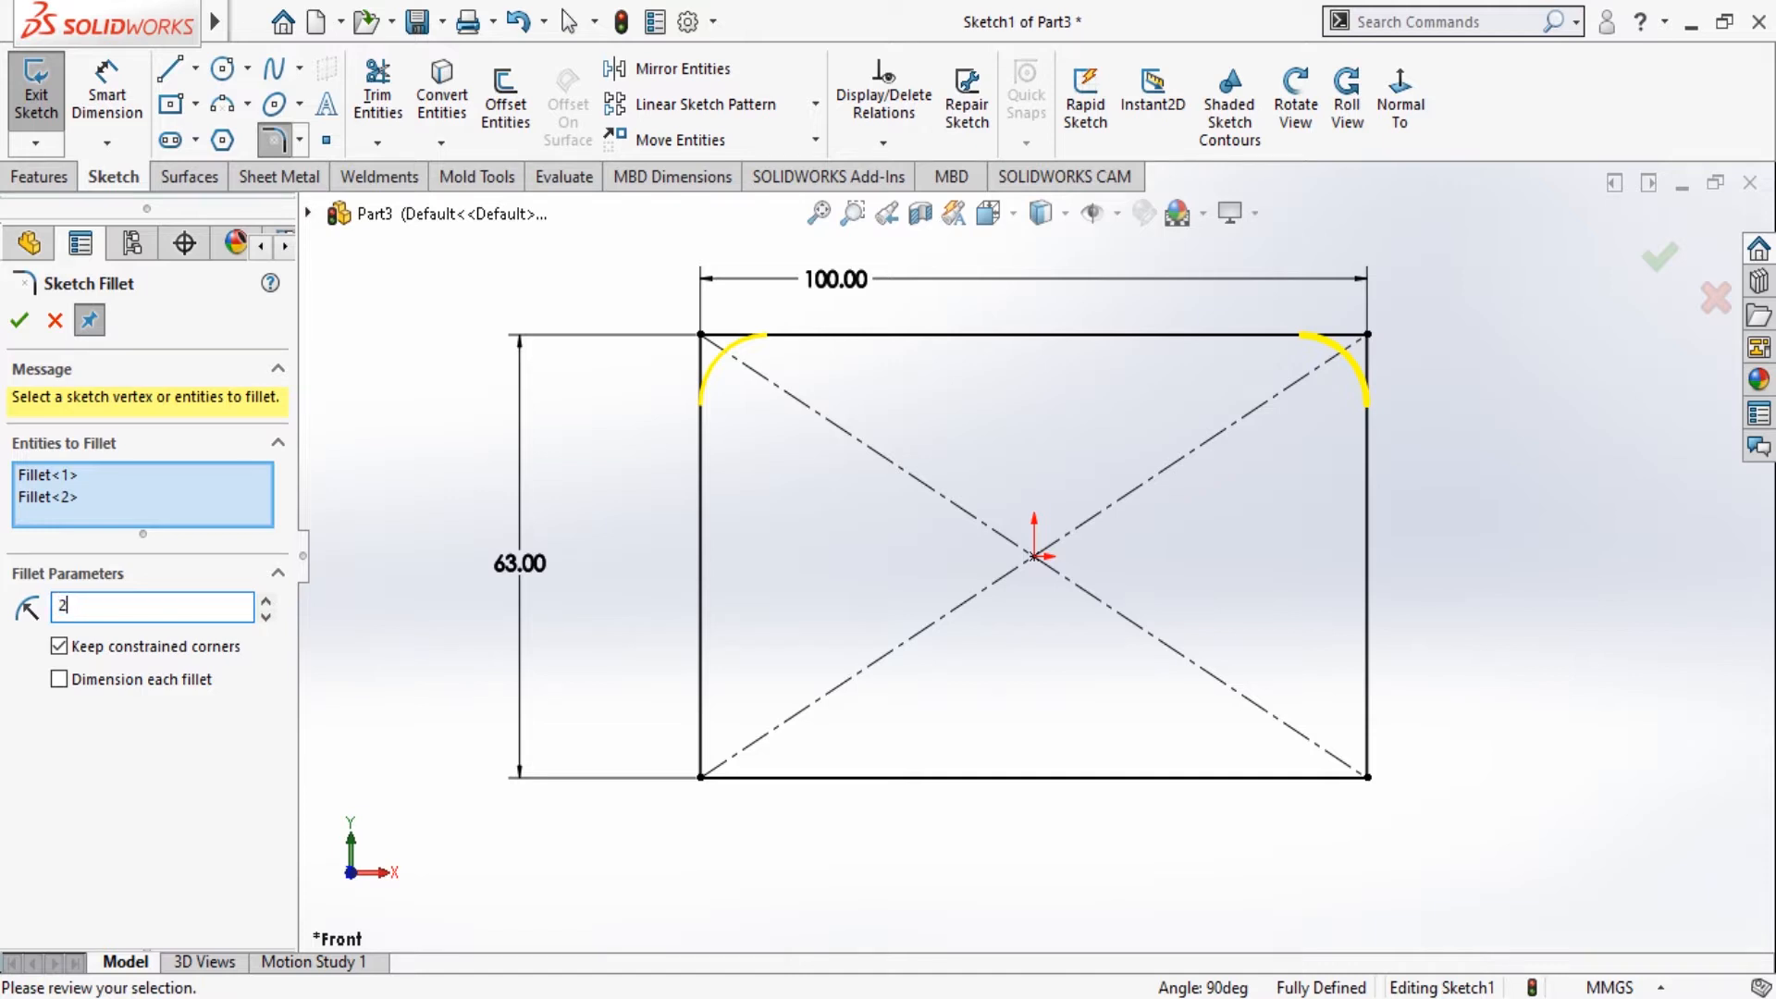
key("Return")
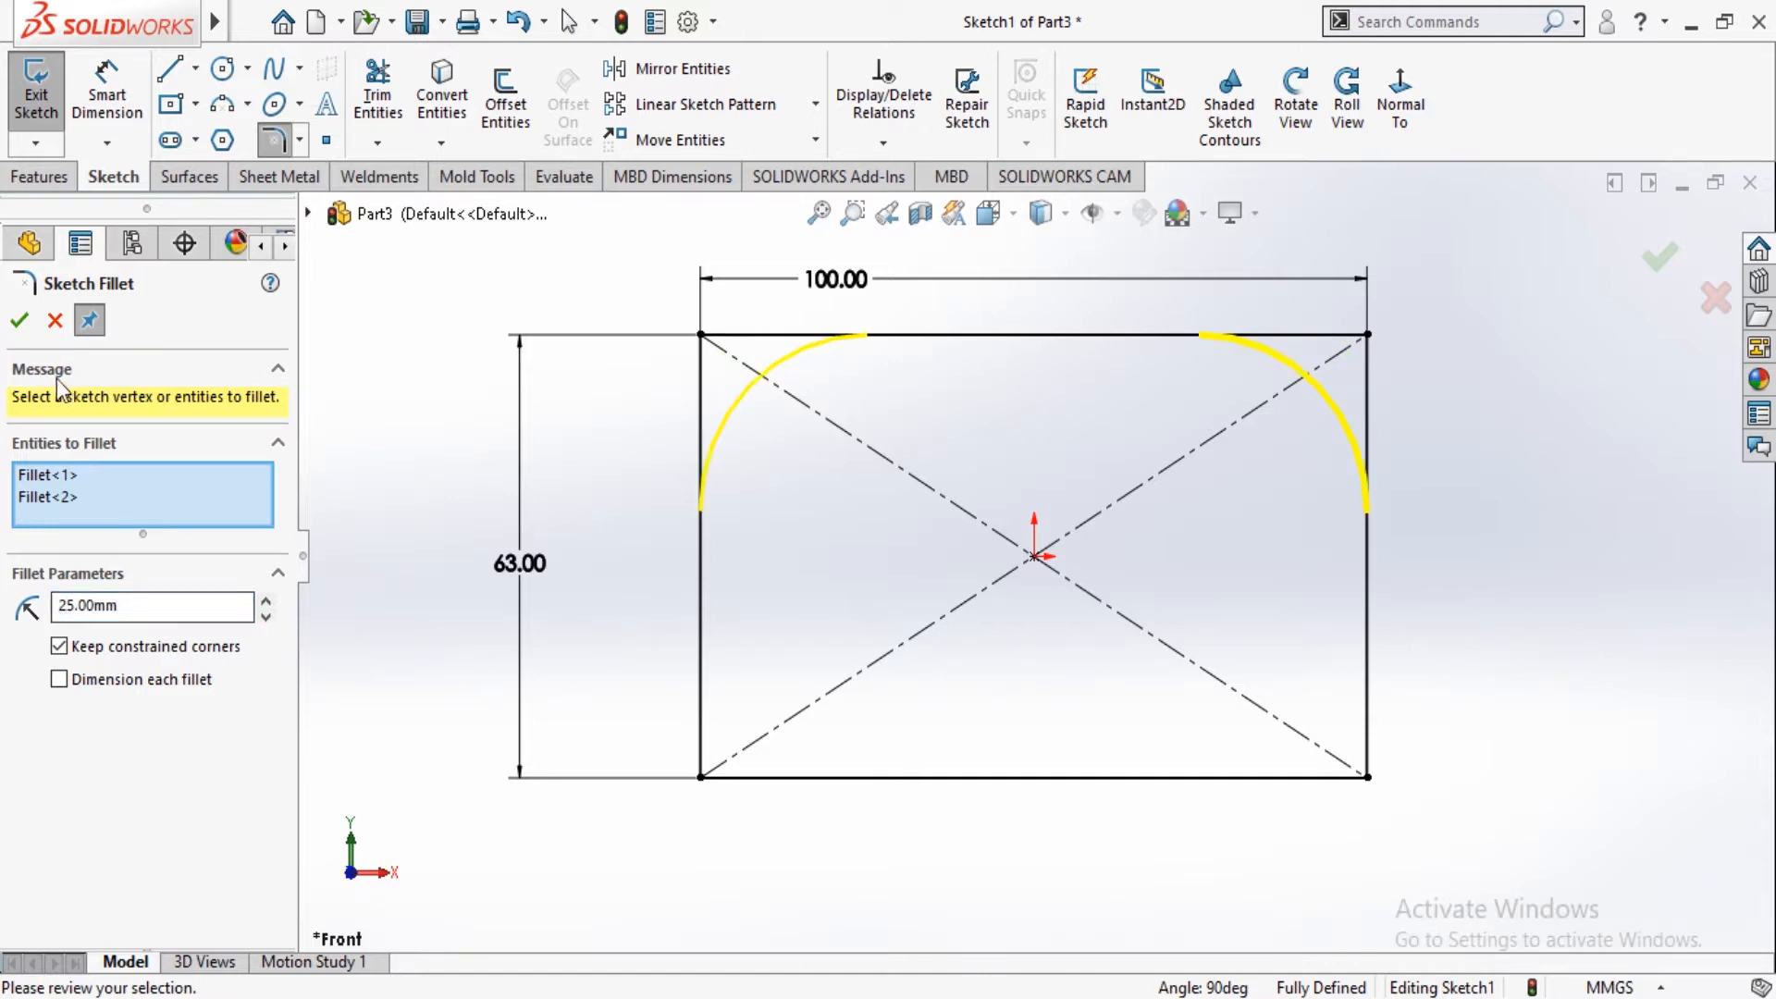
left_click(18, 320)
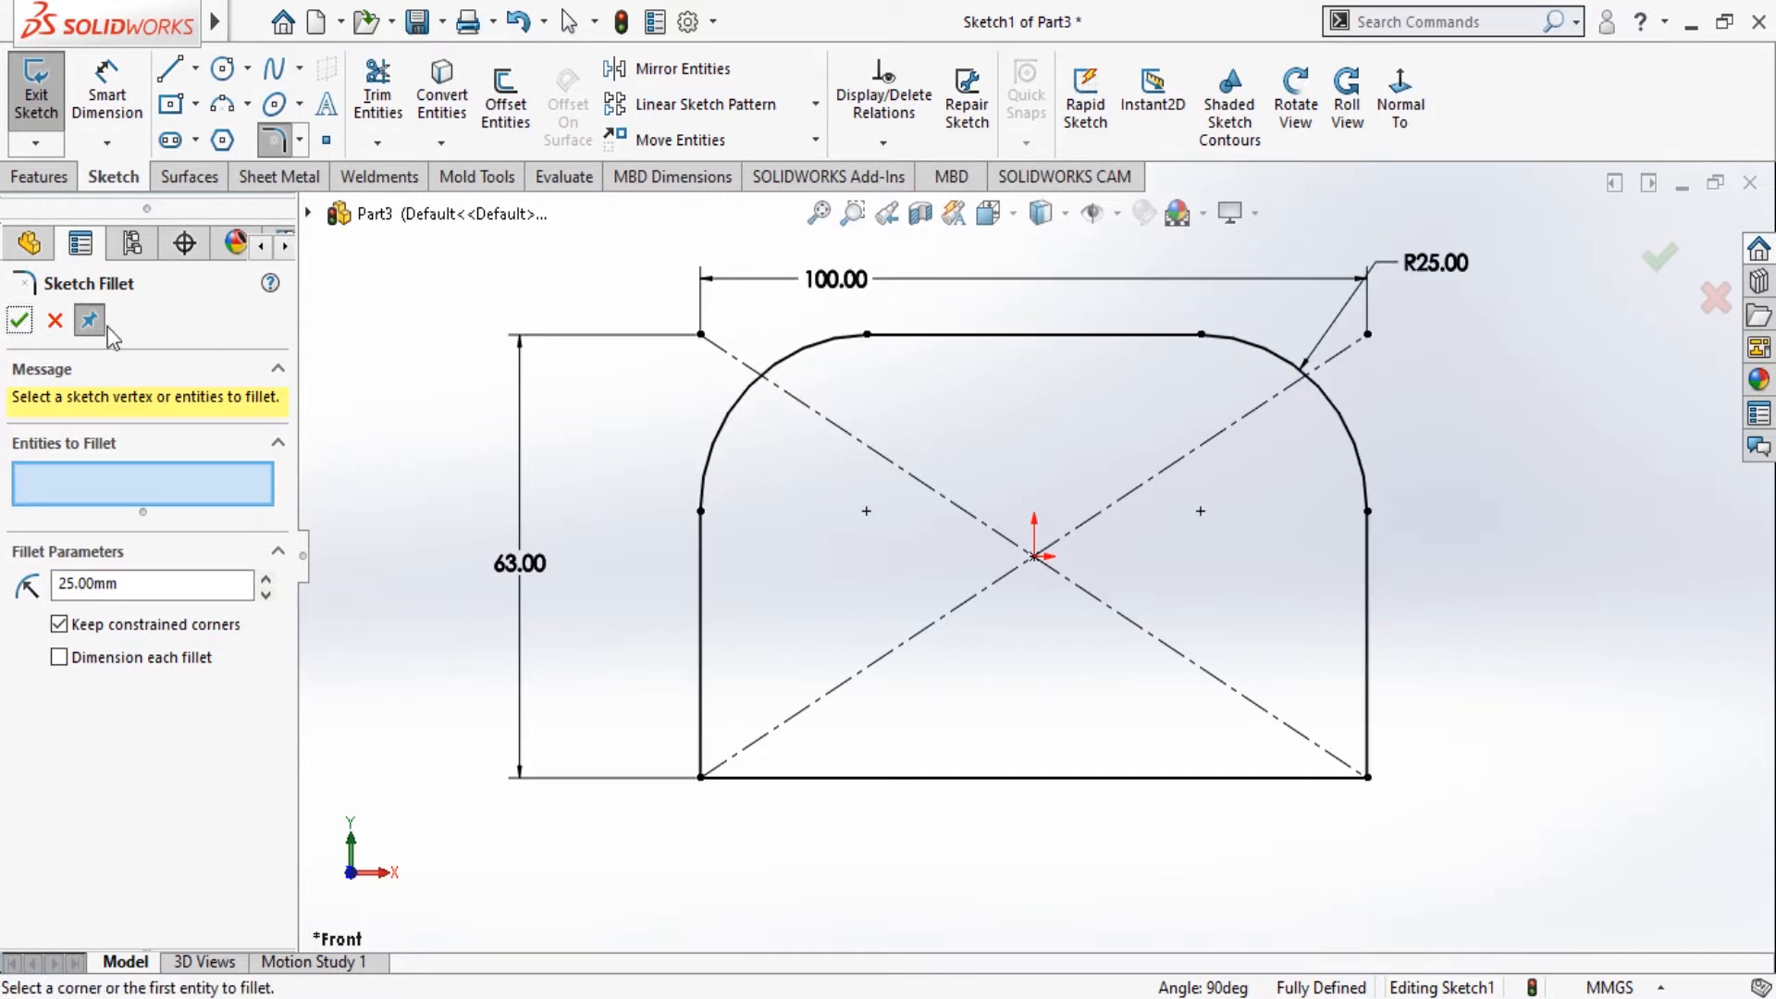
left_click(19, 321)
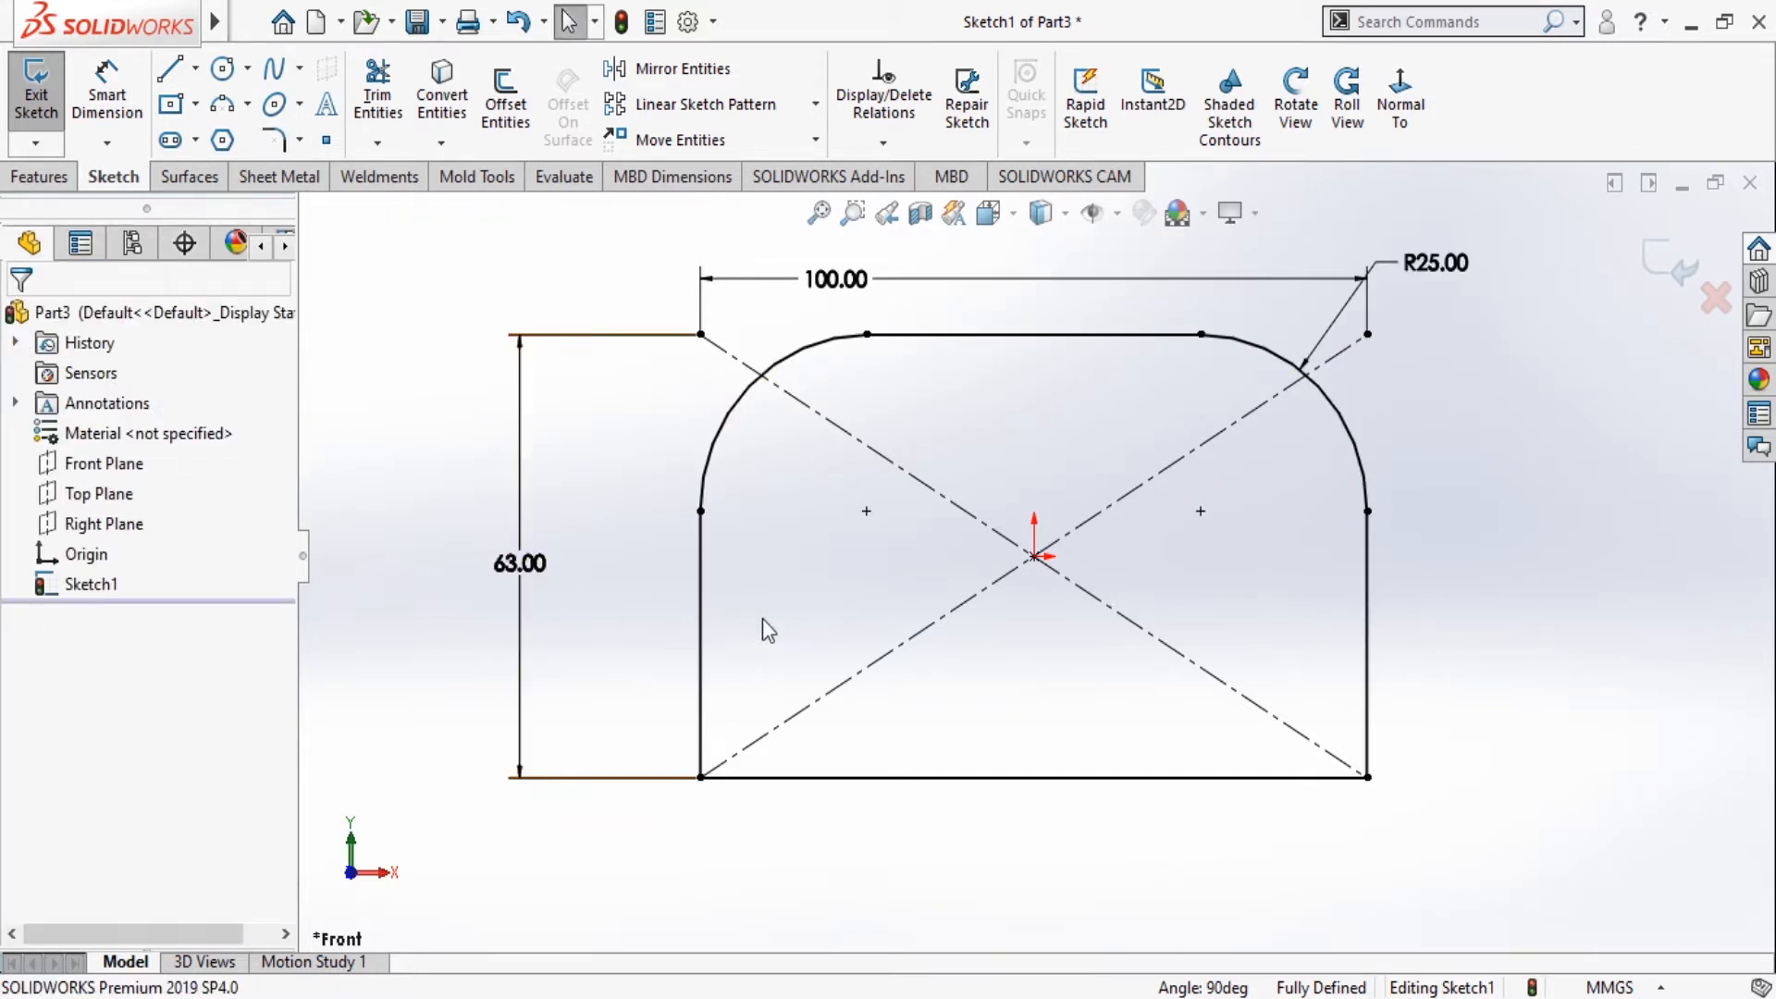
Sketch a circle at each fillet's center point, making the left one about 19 mm in diameter and the right one larger.
left_click(222, 68)
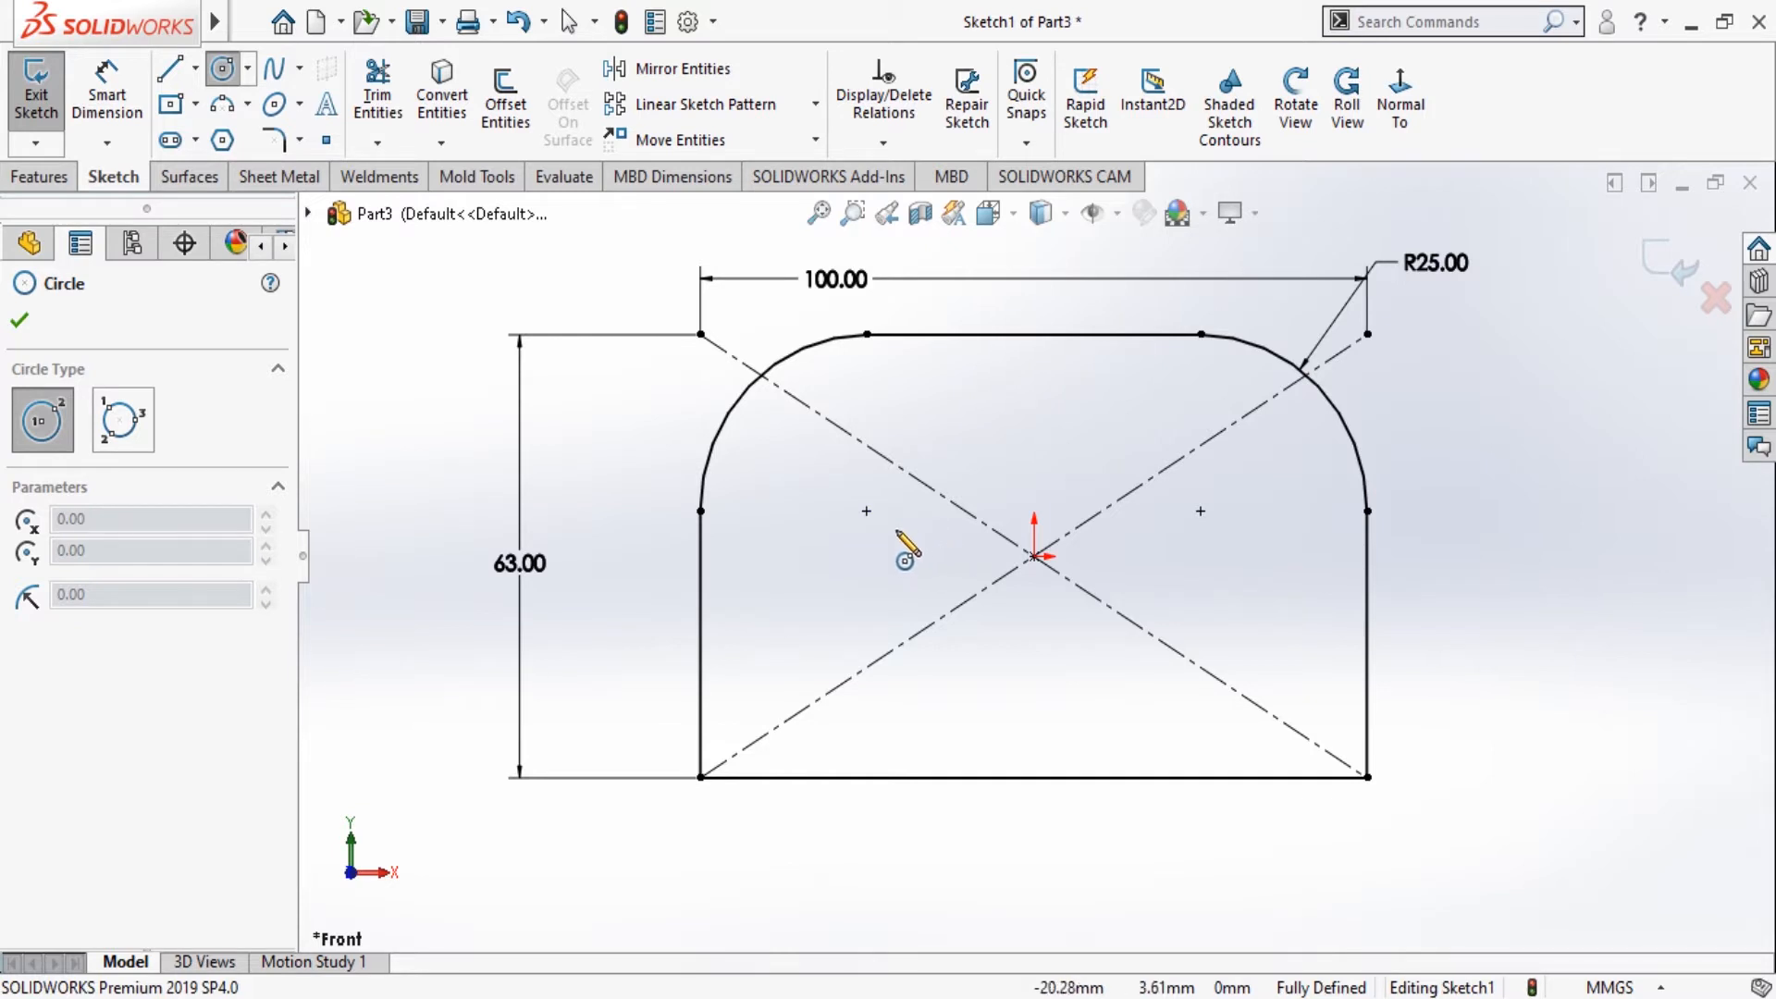
left_click_drag(866, 510, 910, 555)
left_click_drag(1201, 511, 1267, 569)
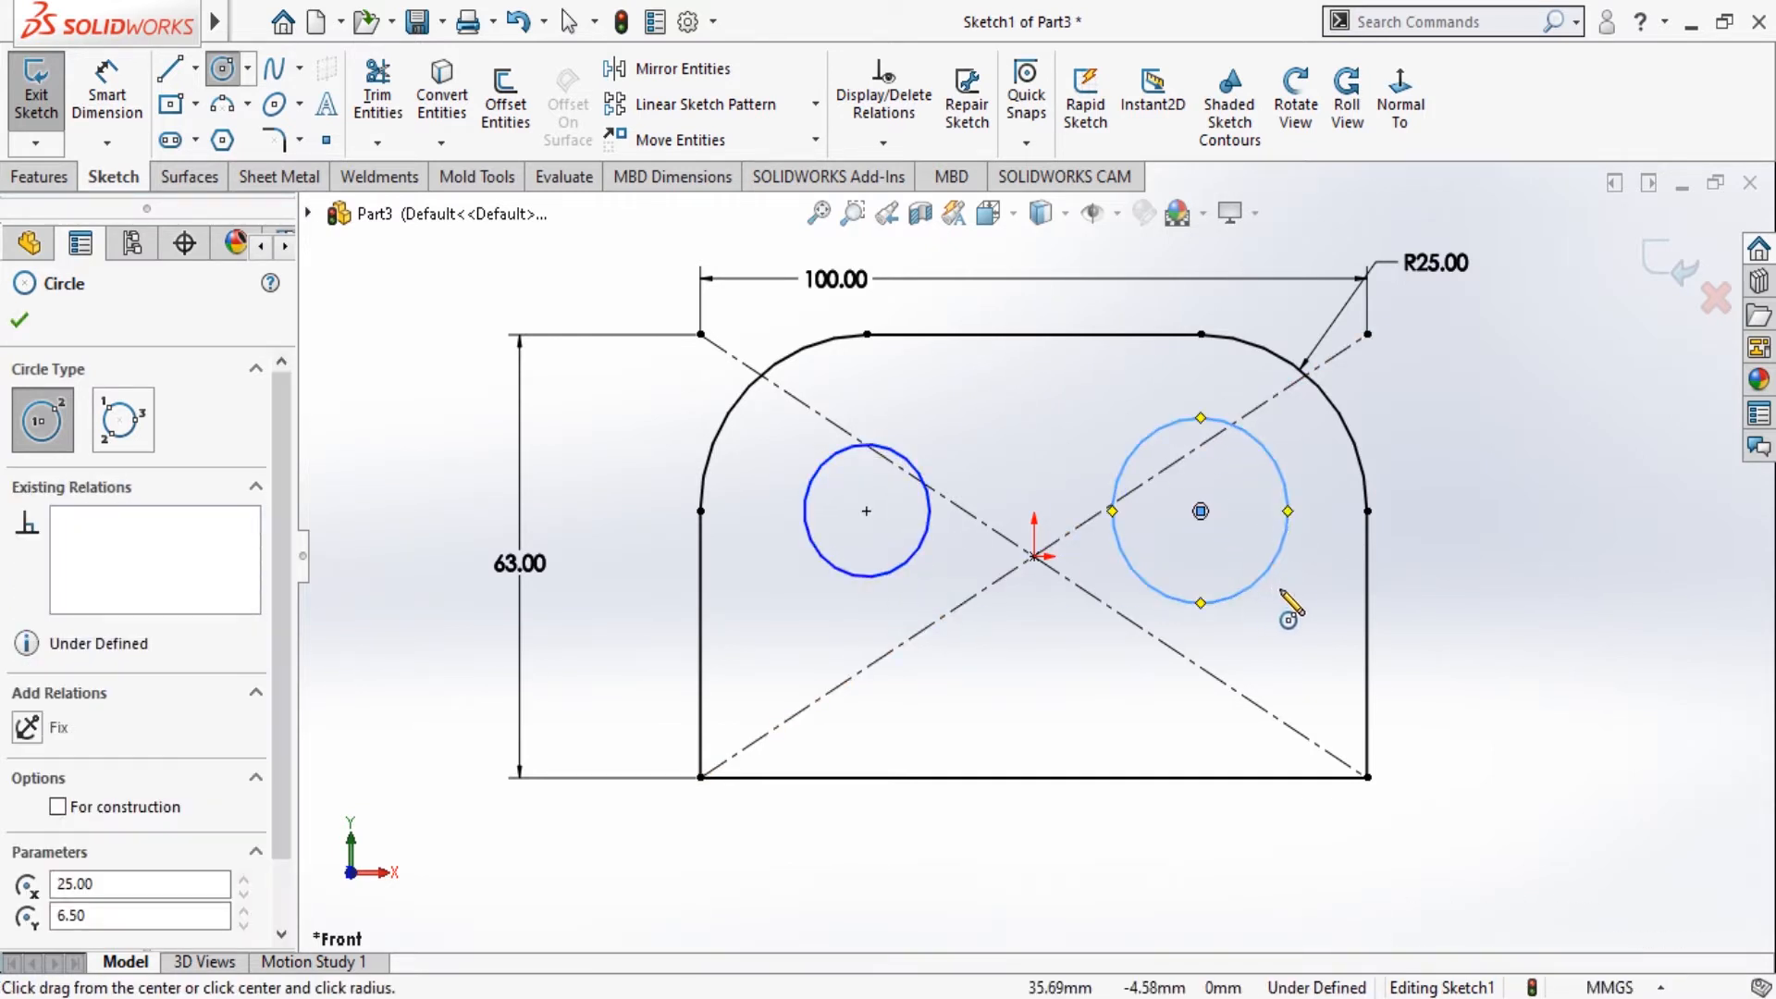
left_click(23, 322)
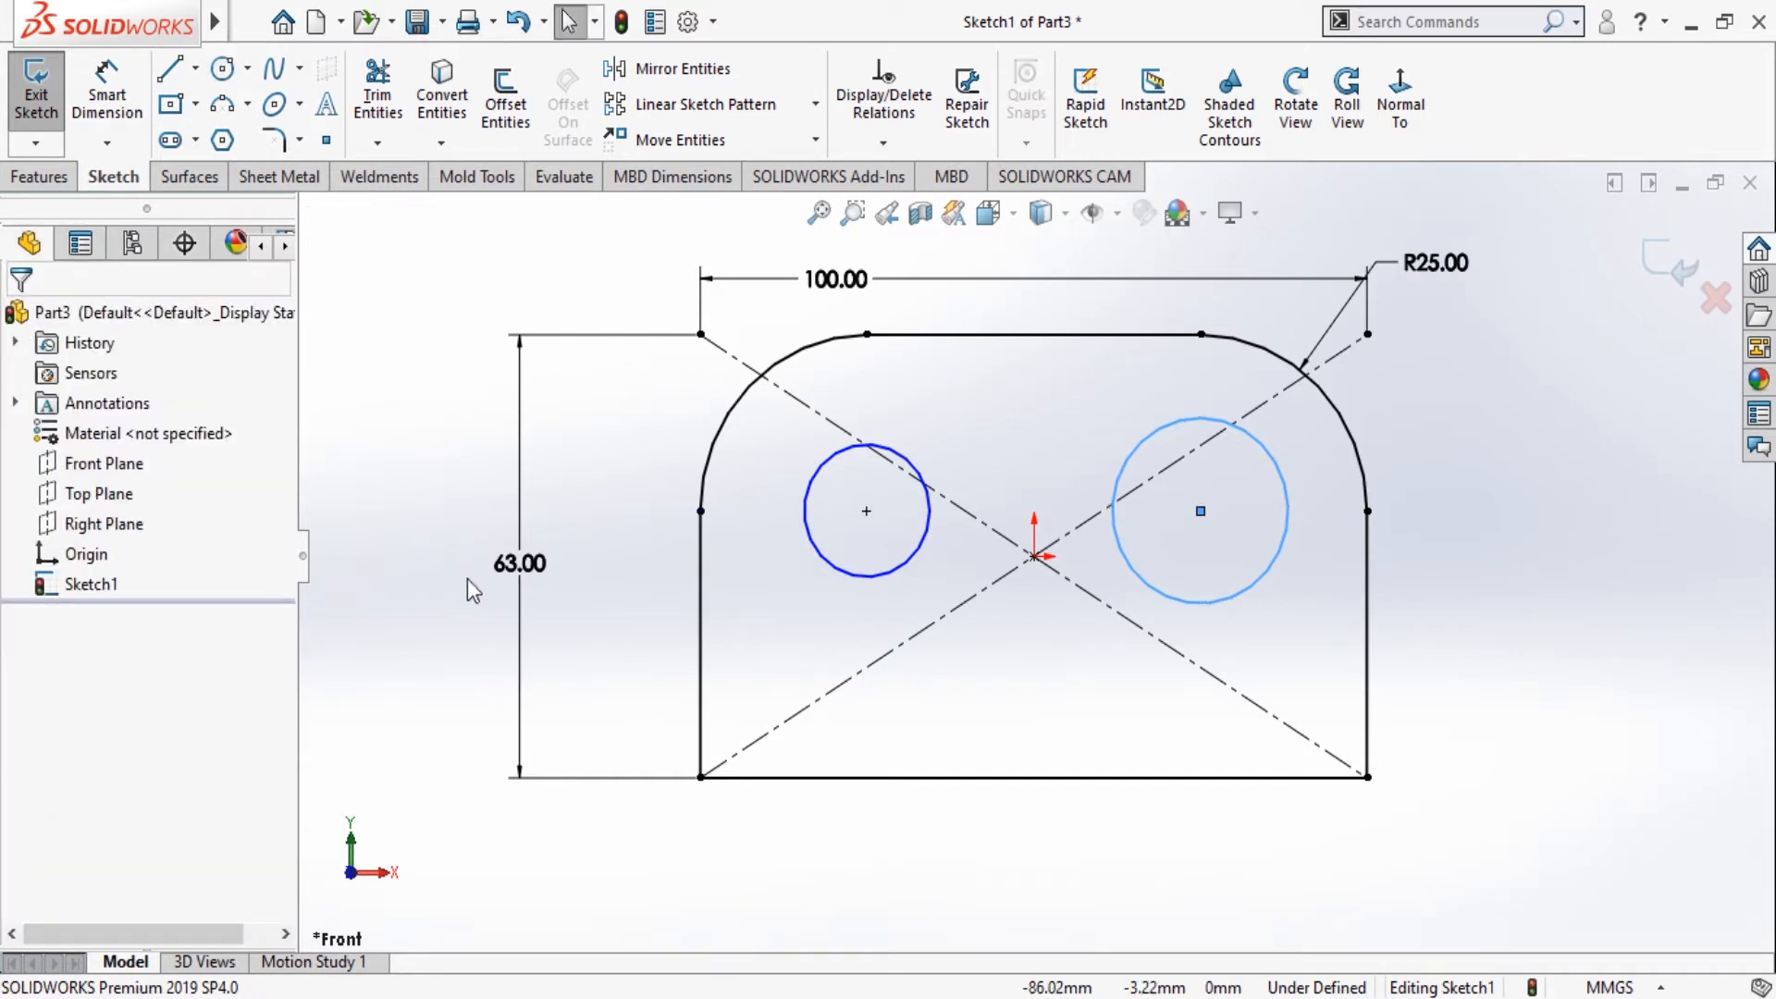
Add an Equal relation between the two circles.
left_click(816, 500)
left_click(1151, 439, "ctrl")
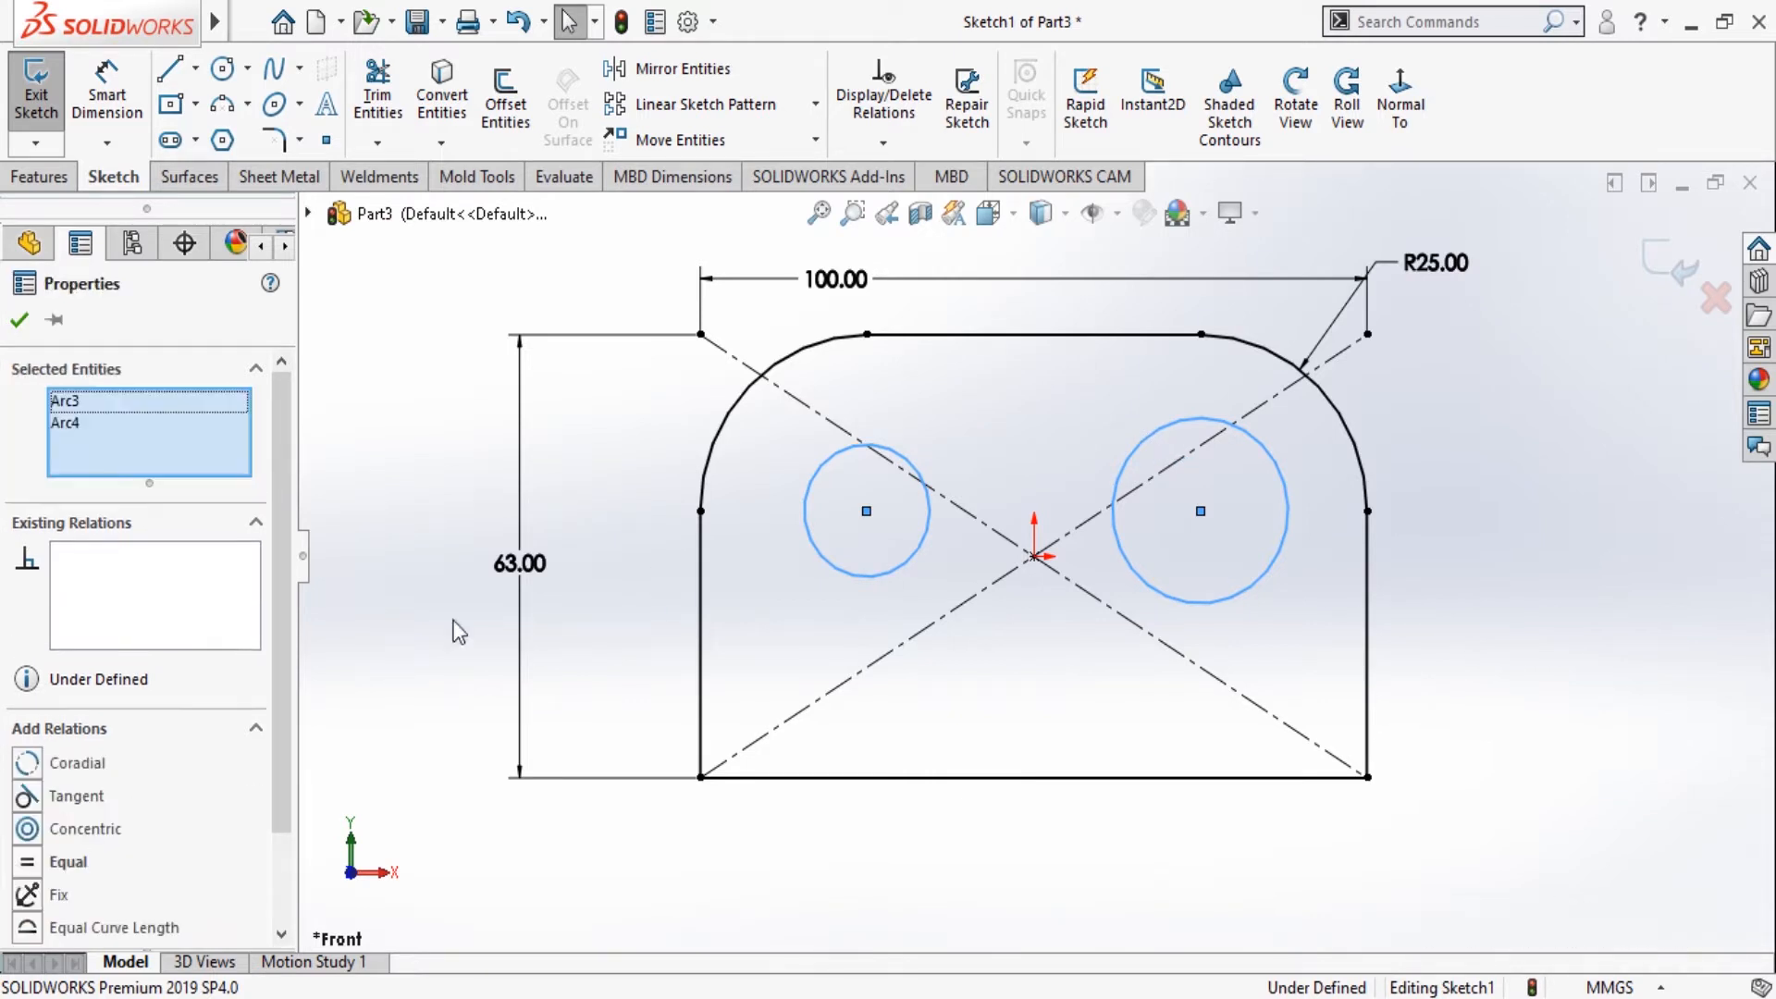
left_click(31, 865)
left_click(18, 321)
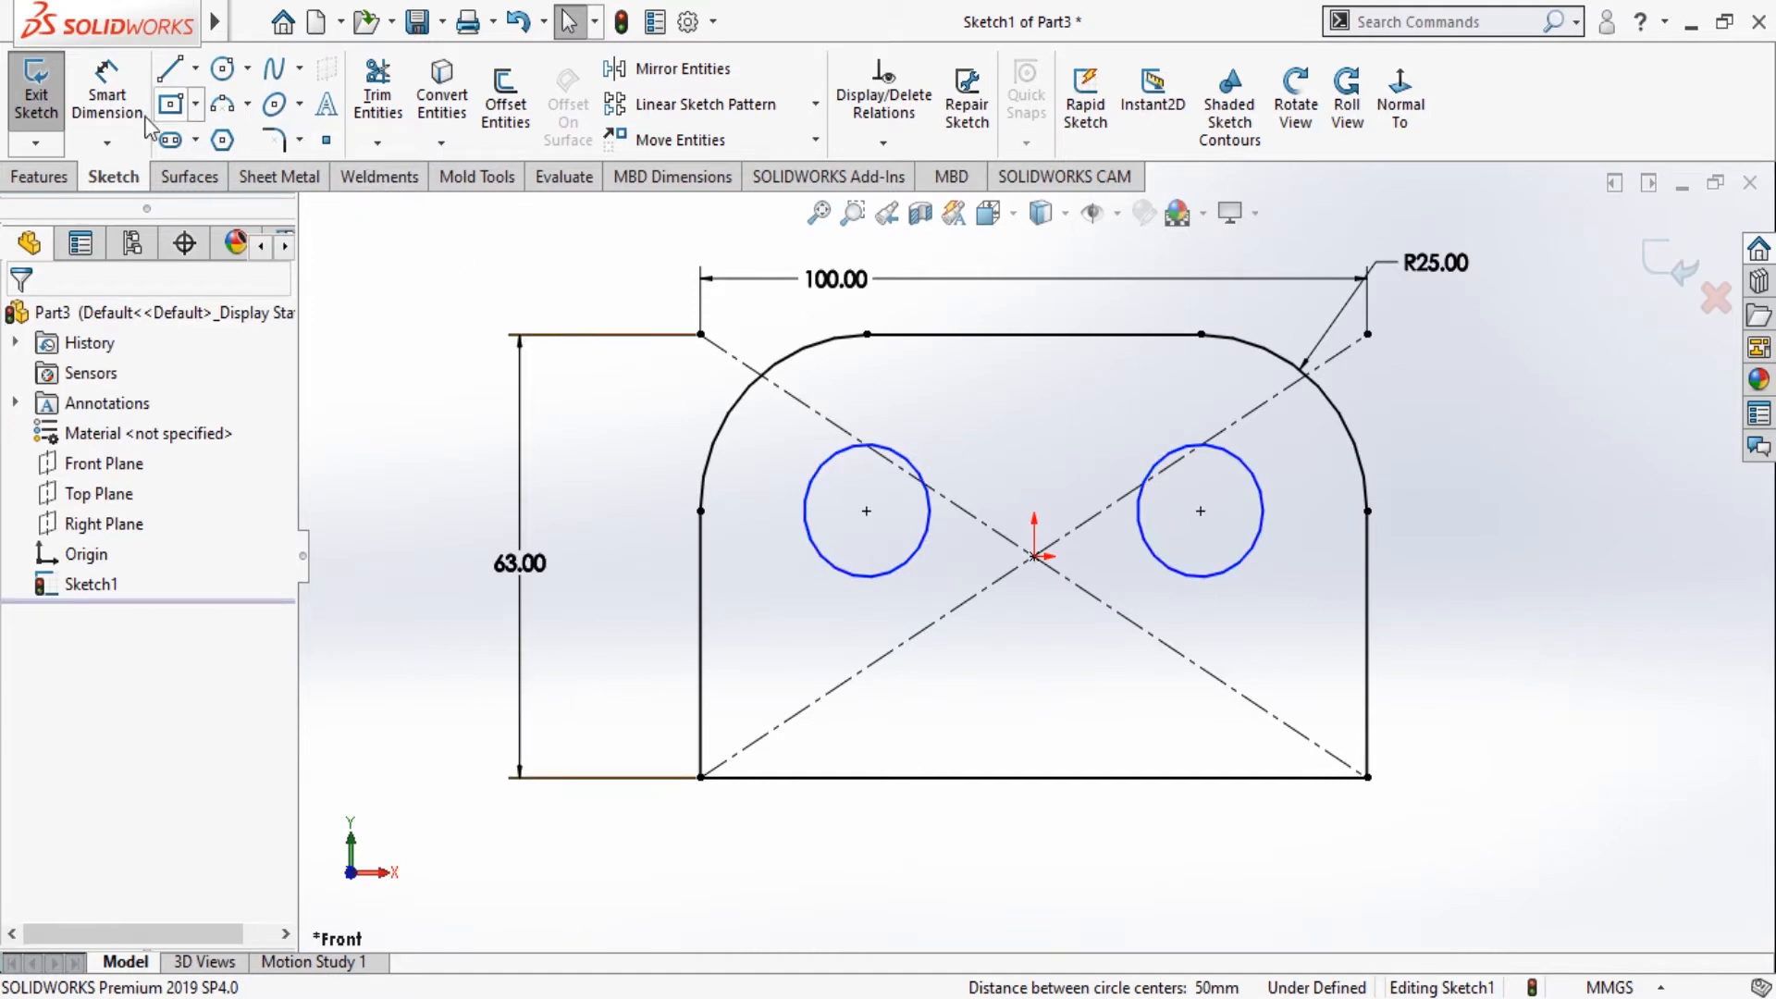
Dimension the left circle with a diameter of 12 mm.
left_click(106, 92)
left_click(833, 476)
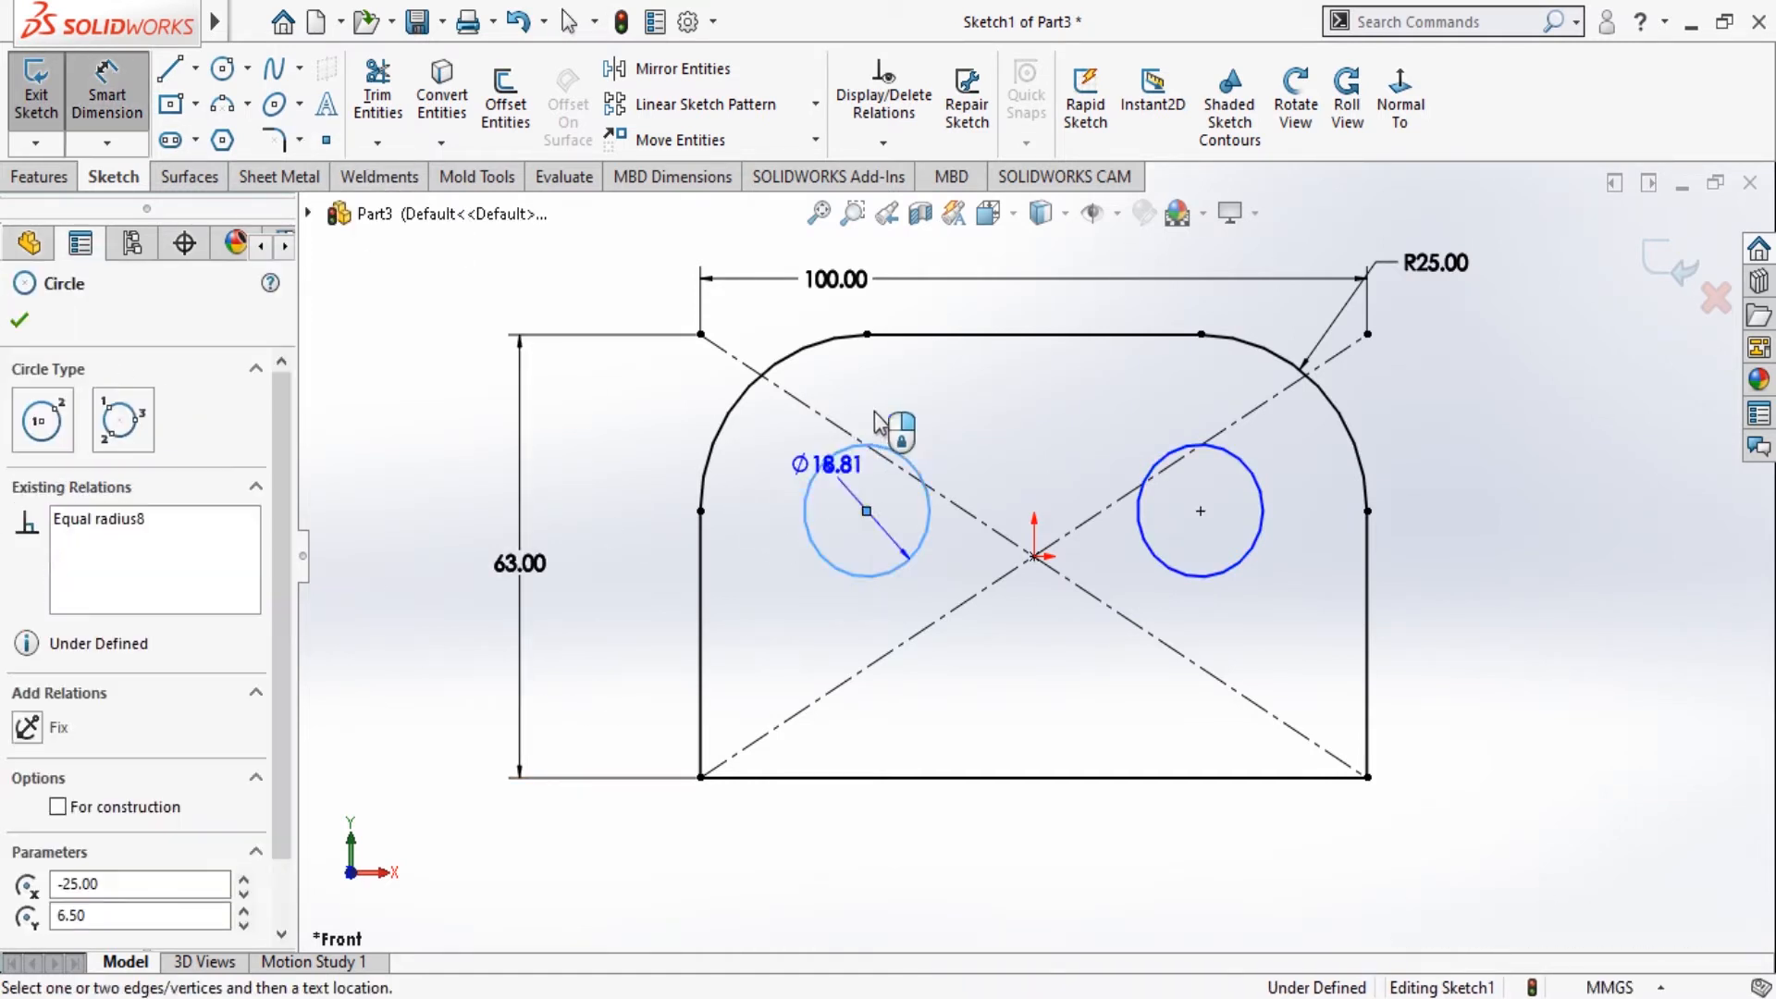
left_click(888, 439)
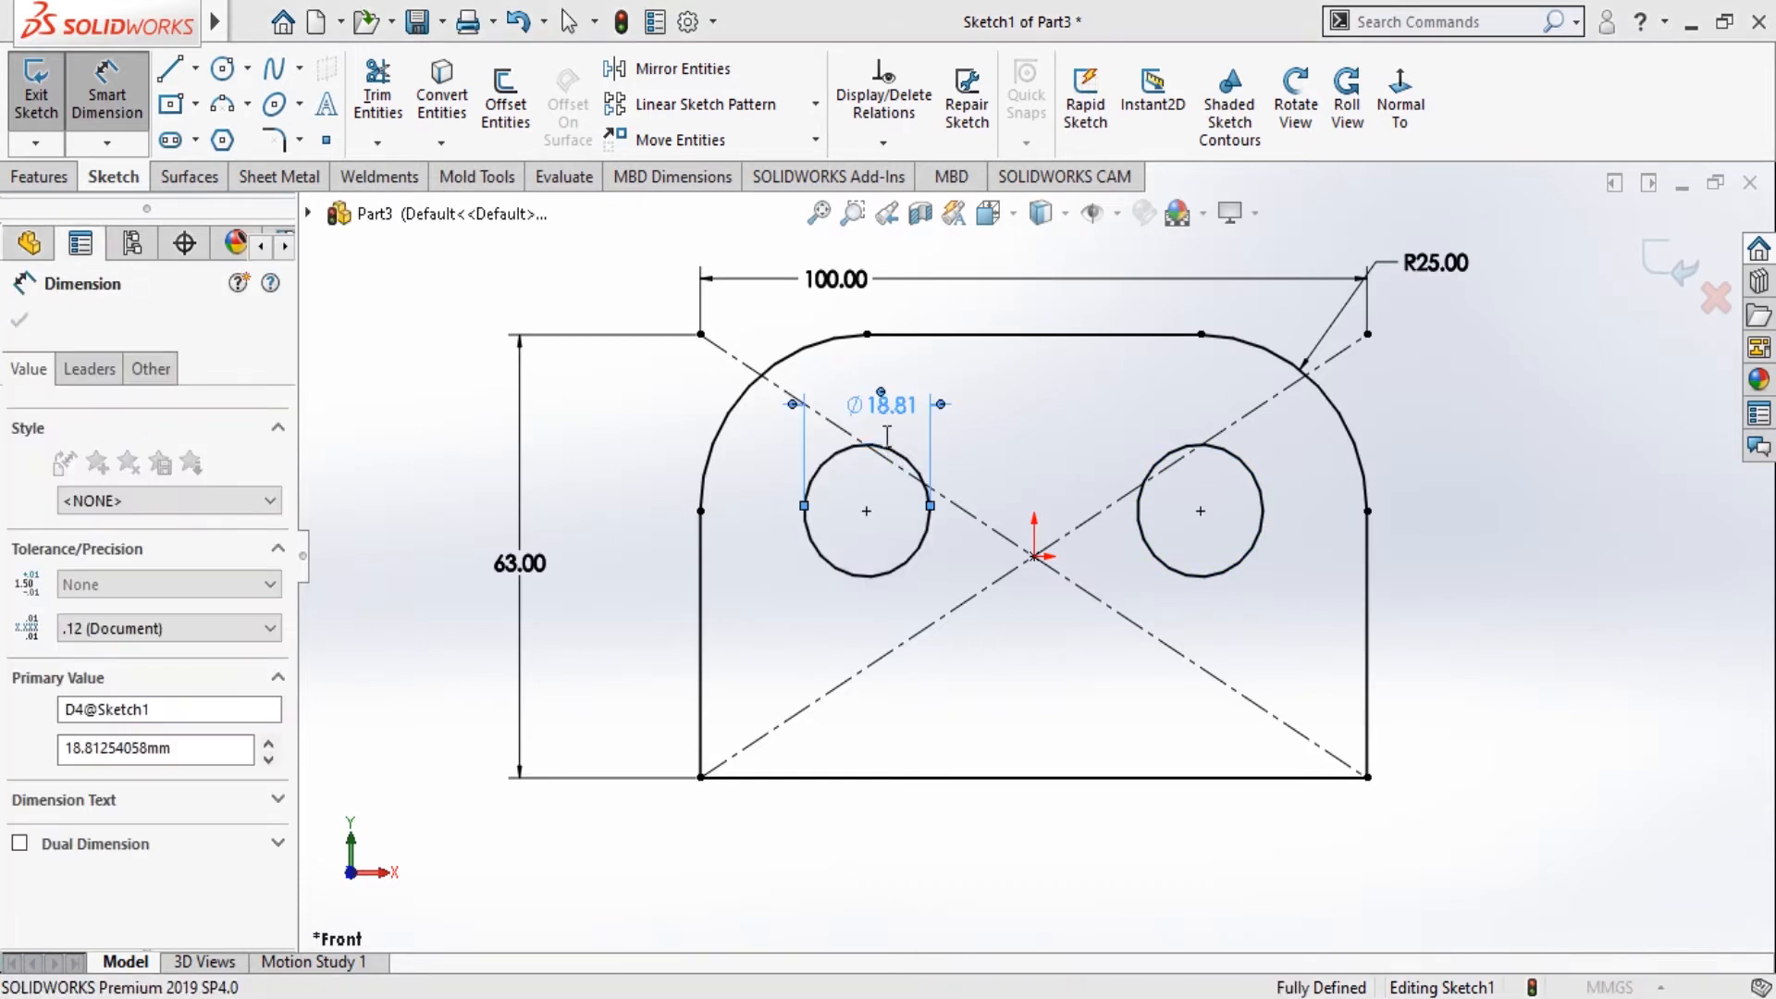
type("12")
key("Return")
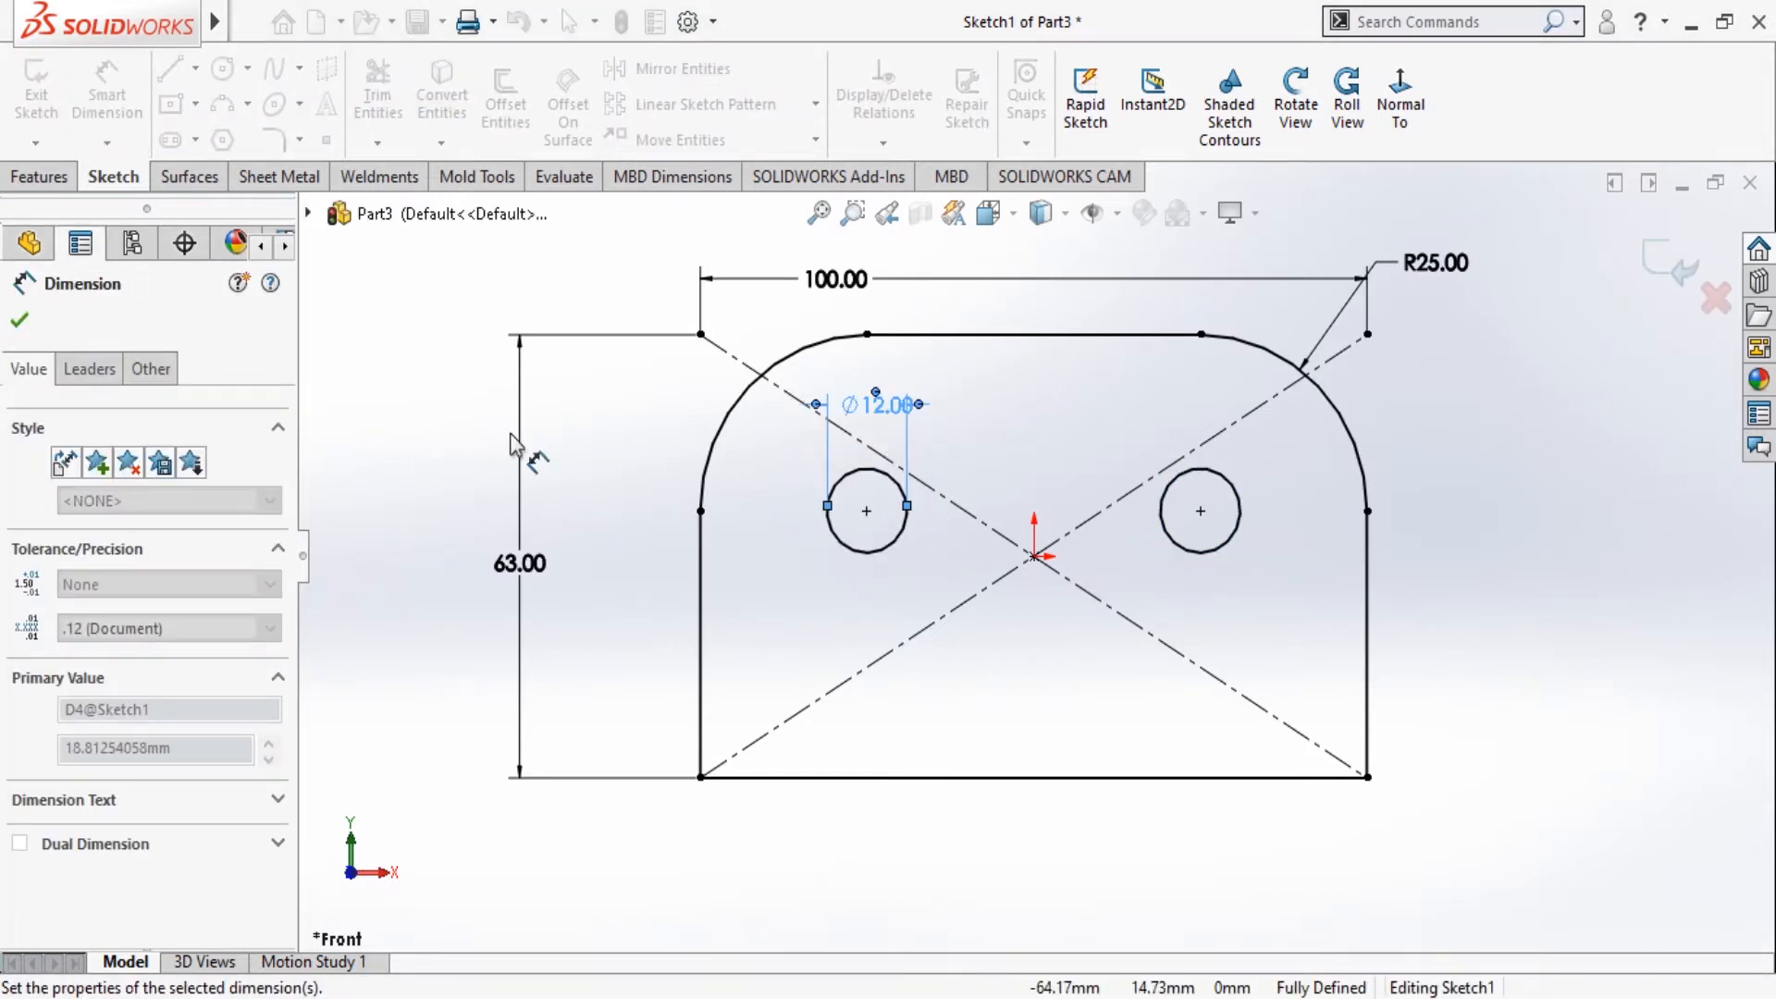
left_click(20, 321)
key("Escape")
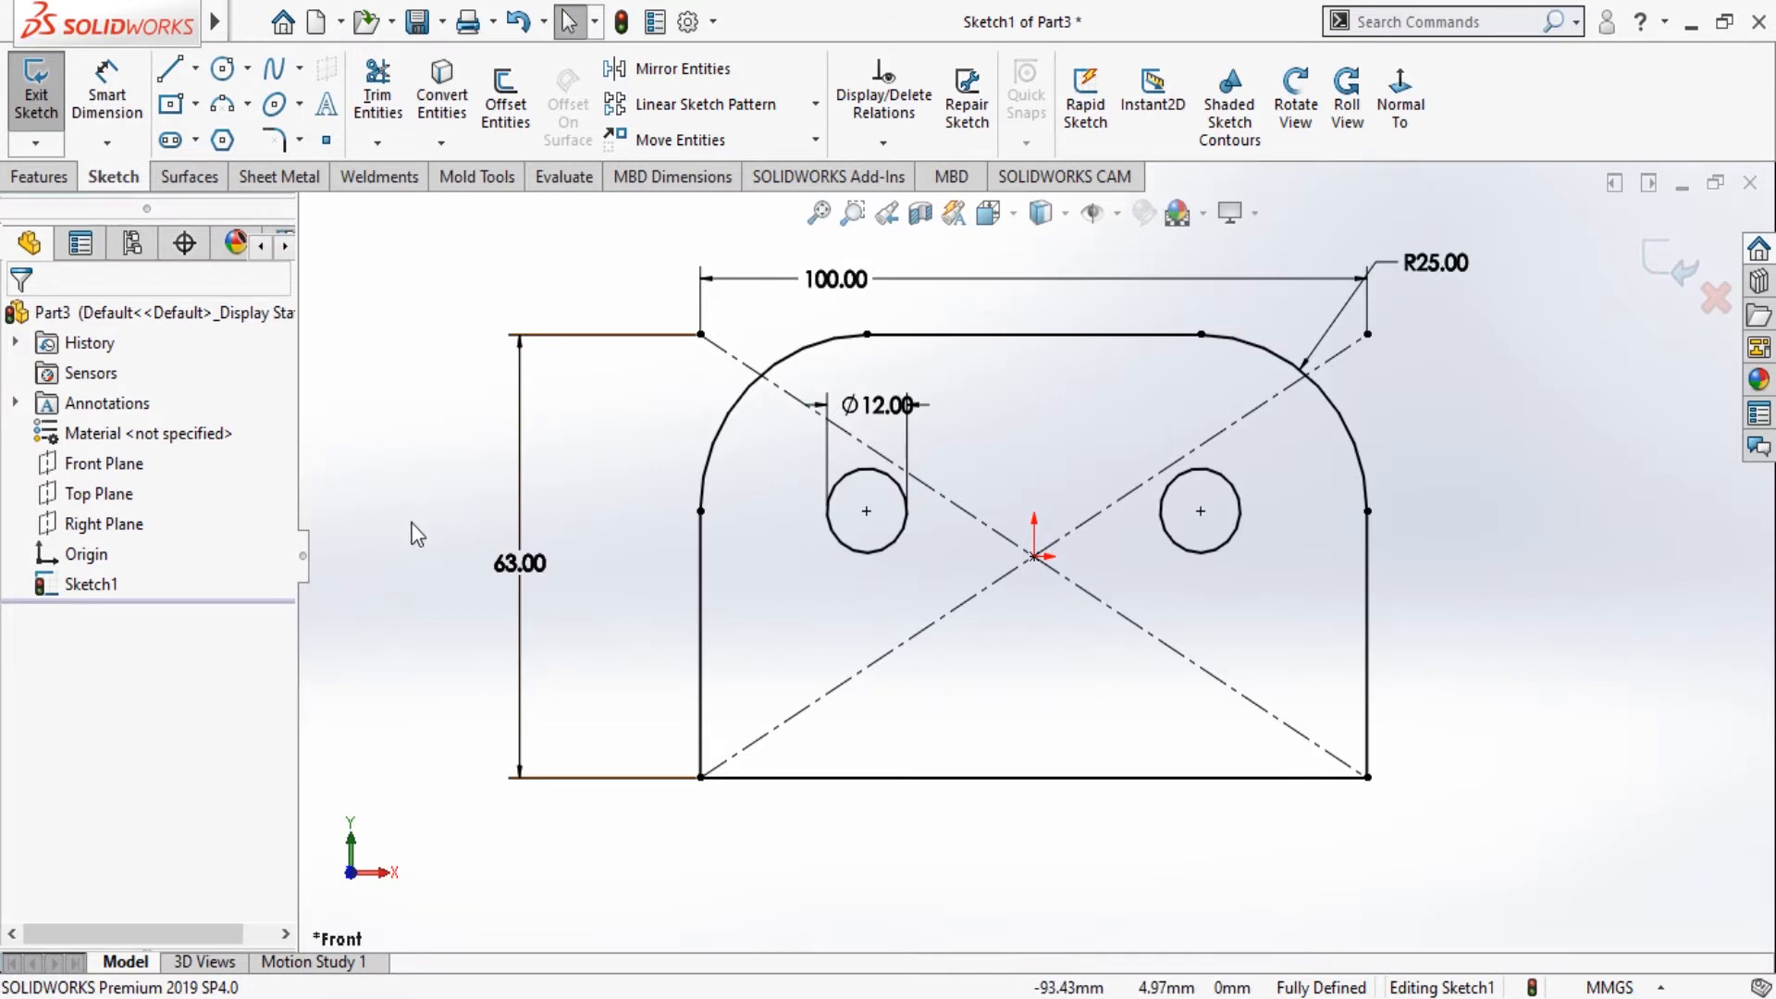
Extrude the plate profile with its two holes as a Blind boss 12 mm deep.
left_click(39, 176)
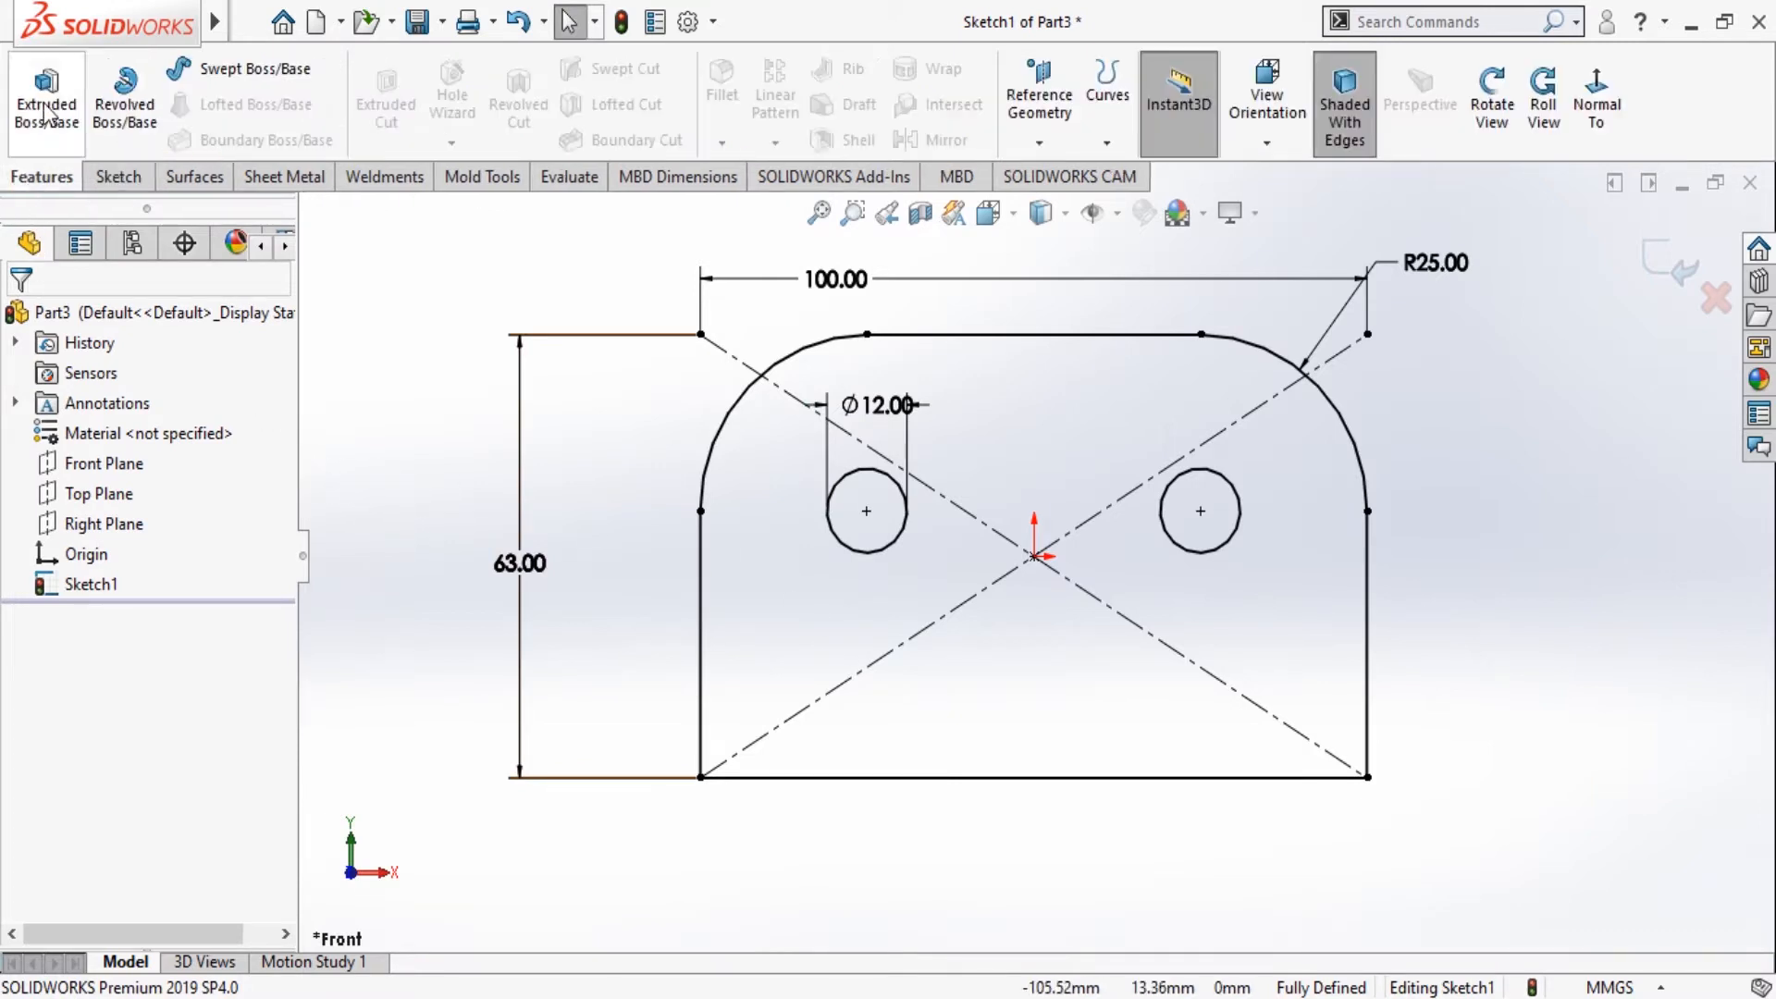
left_click(47, 93)
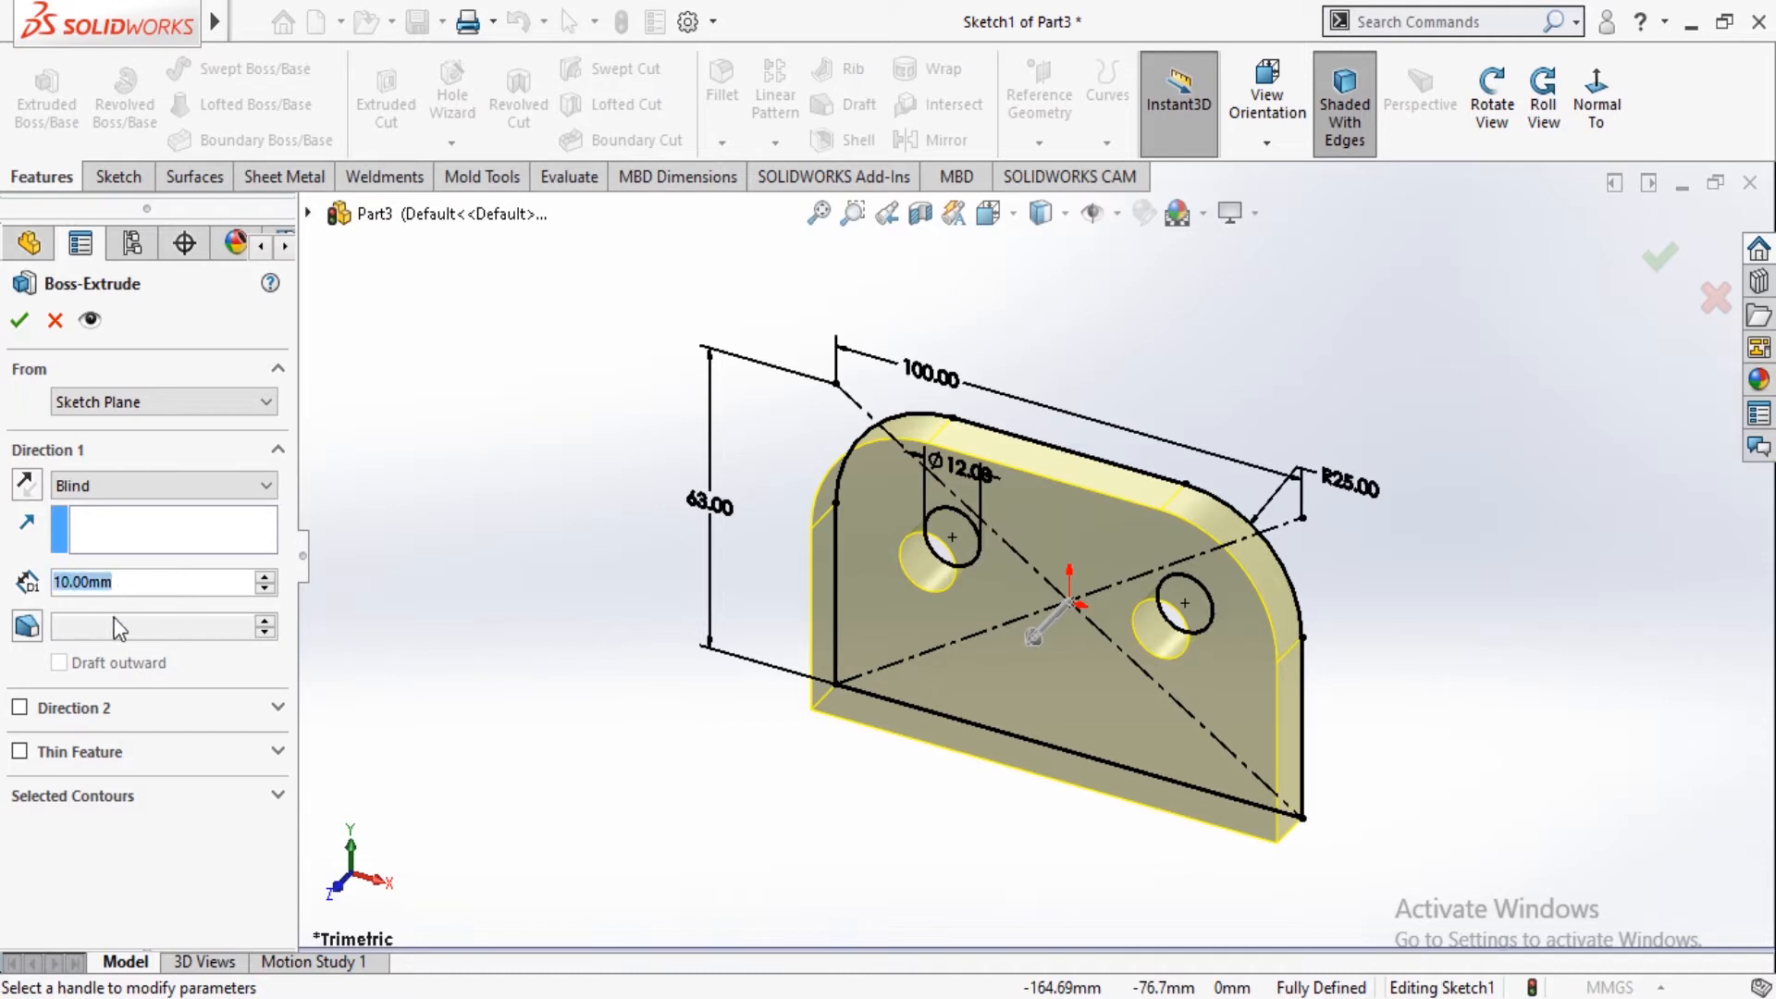
type("12")
key("Return")
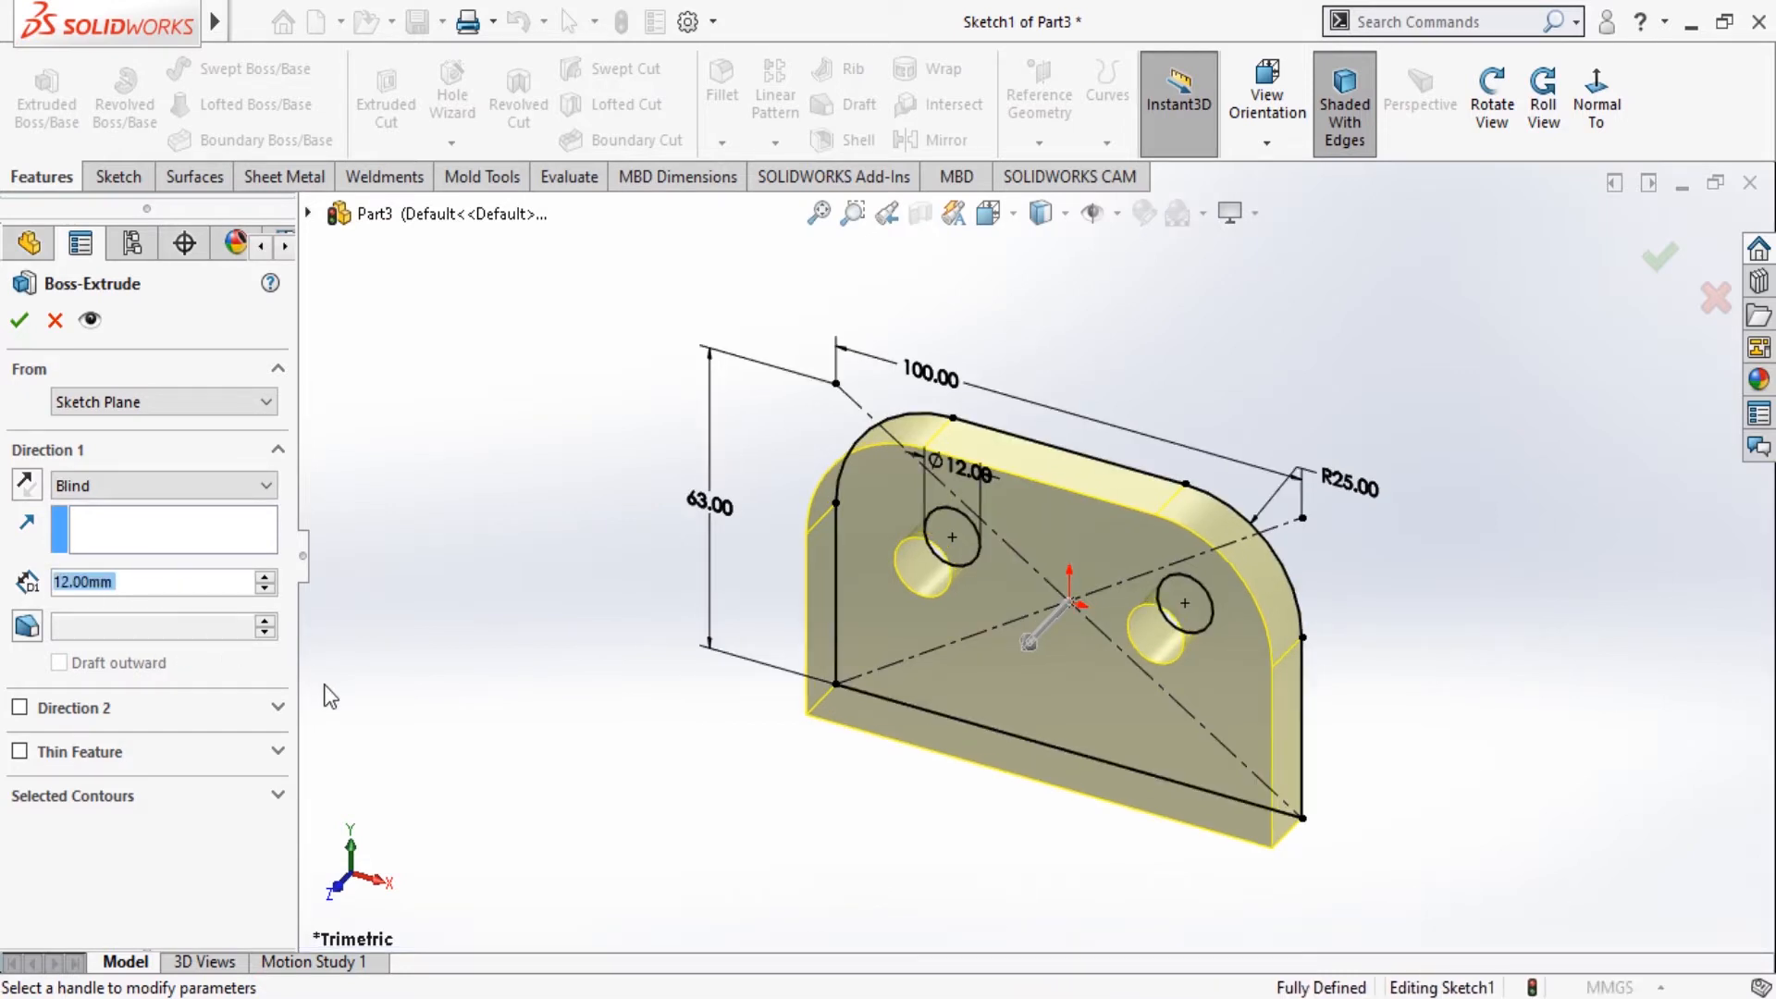
left_click(19, 322)
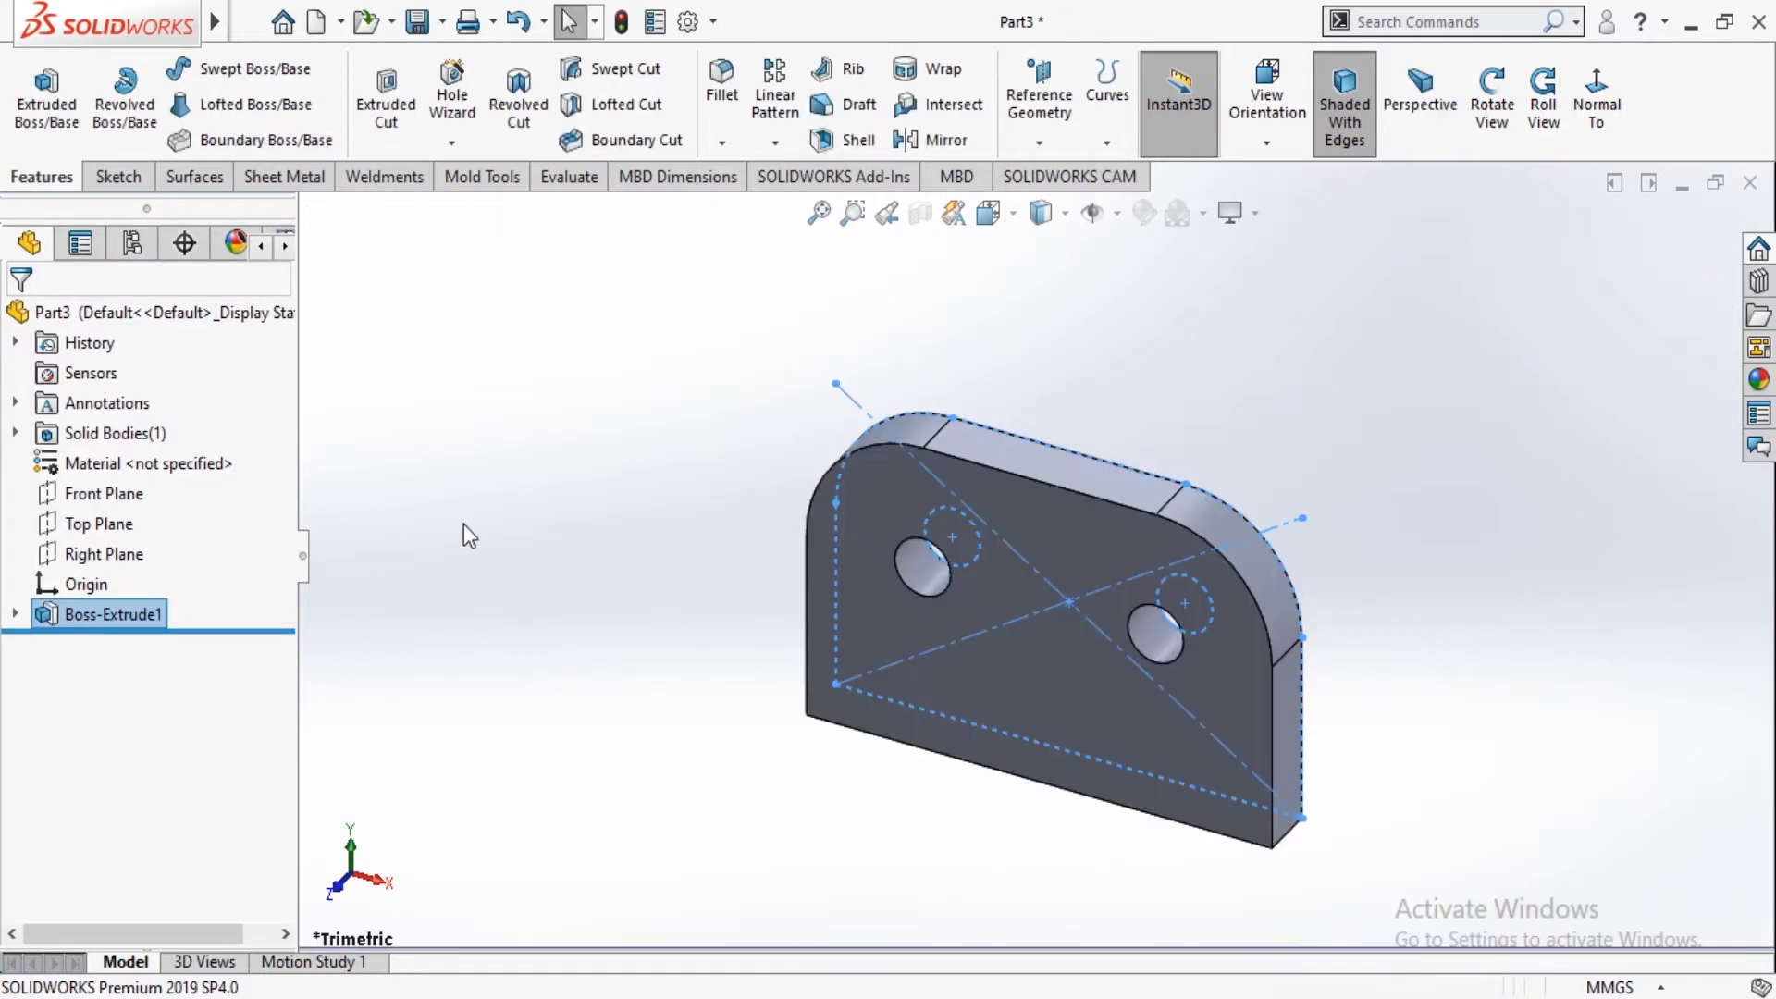
double_click(919, 579)
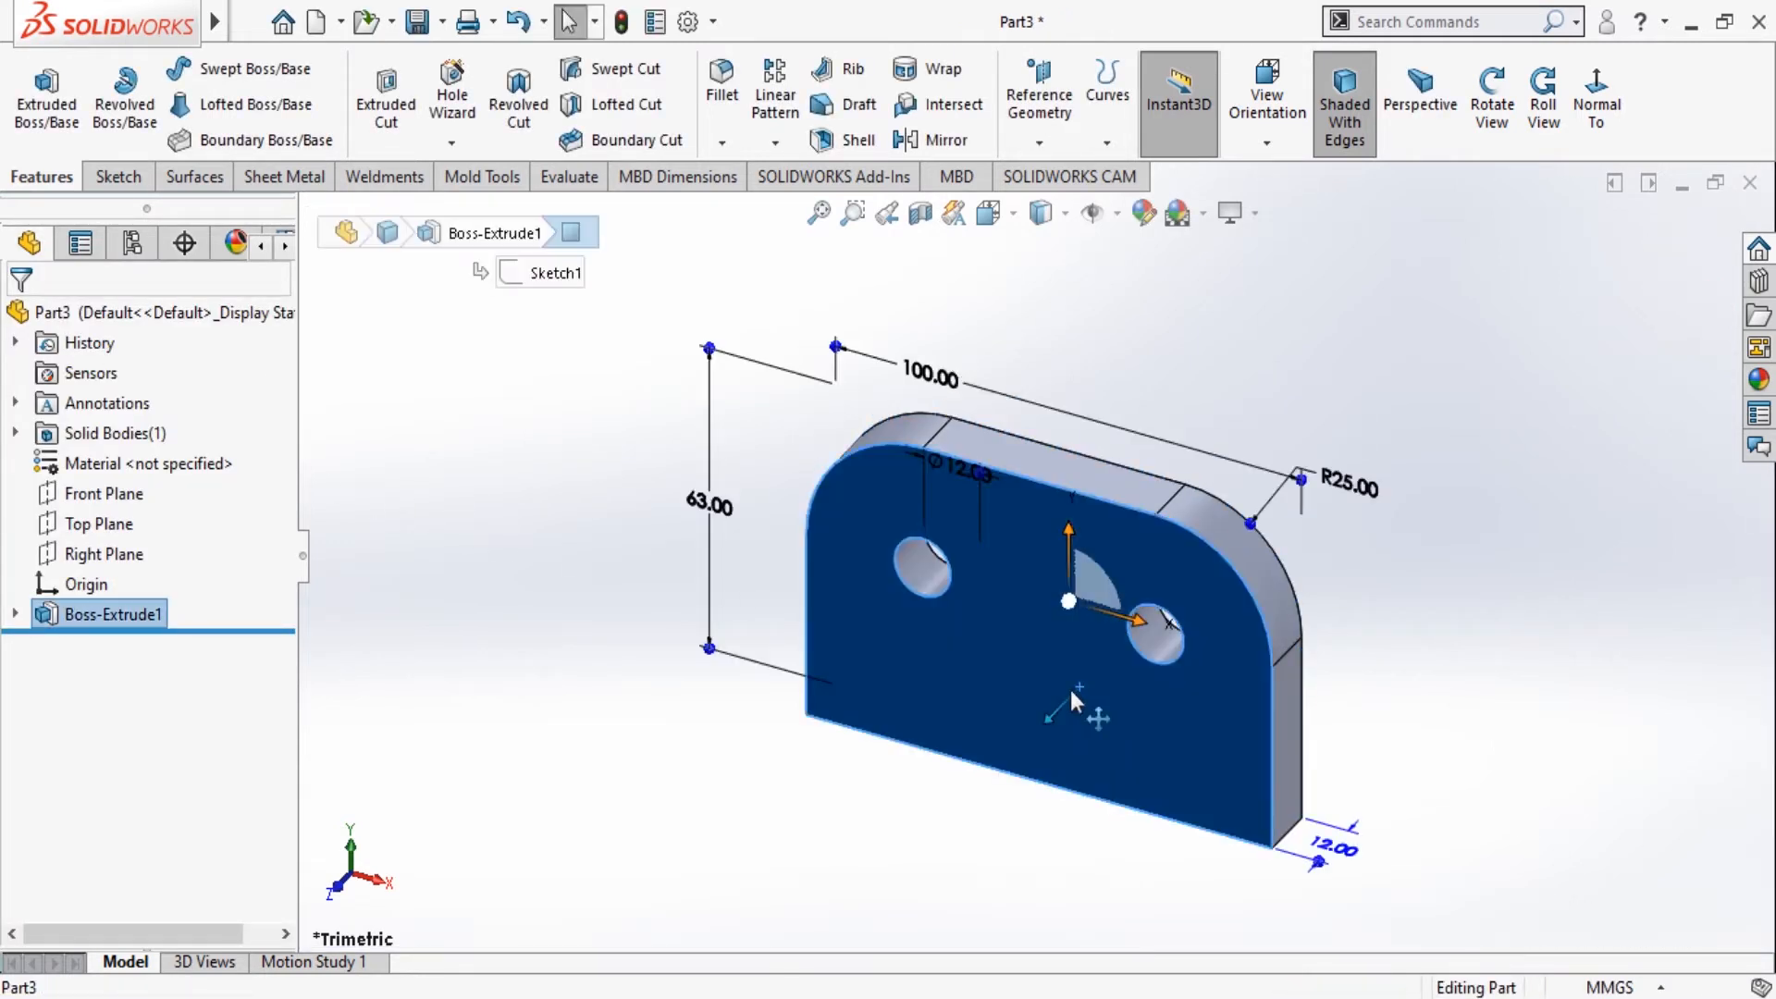
left_click(1211, 608)
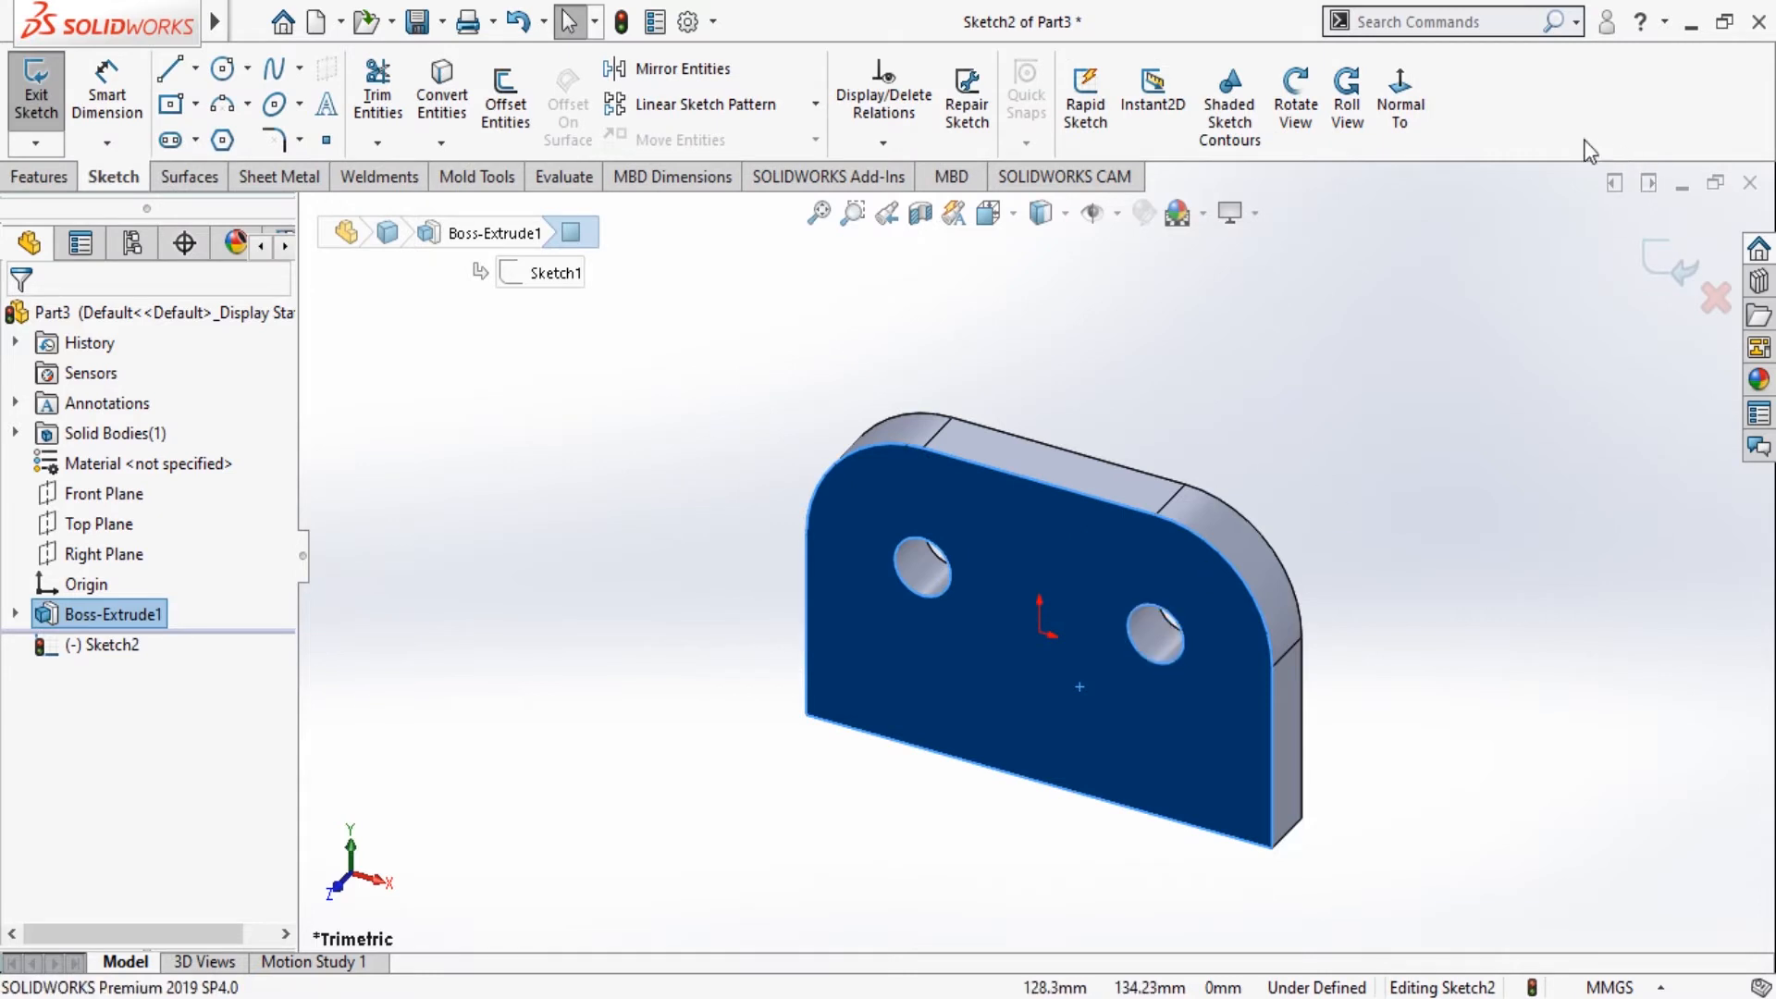
left_click(1401, 106)
left_click(1590, 512)
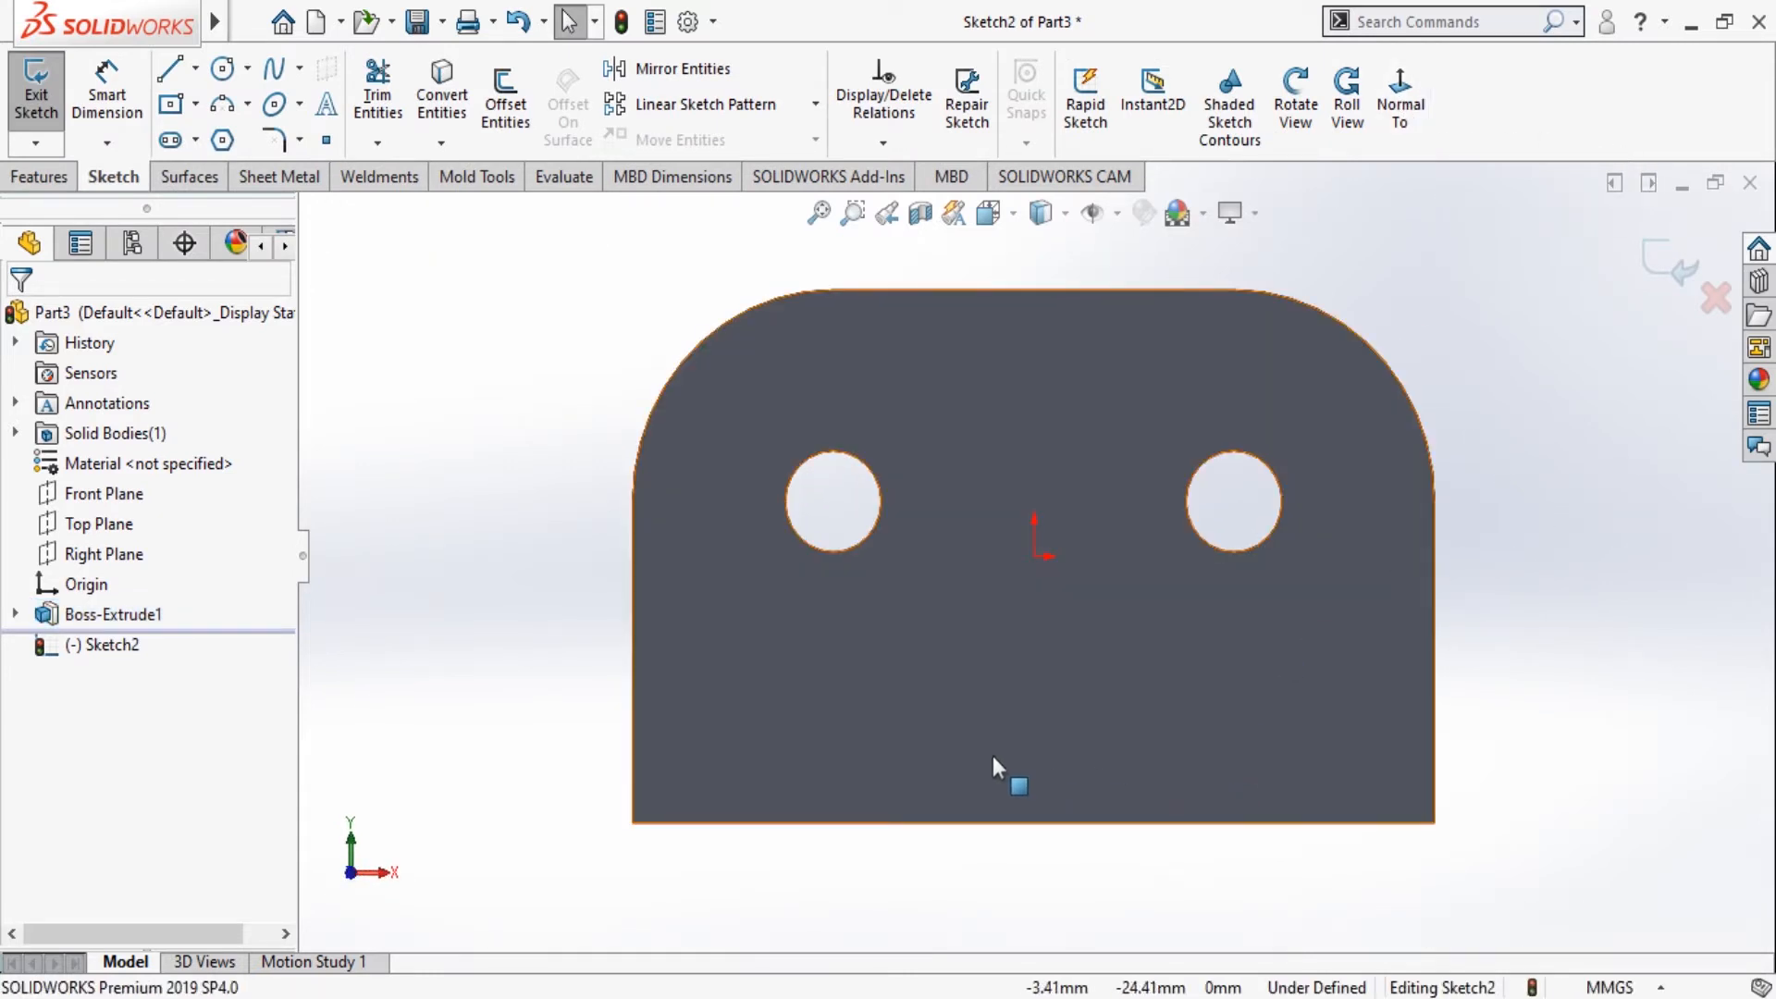
Leave the empty front-face sketch and start a new sketch on the plate's flat bottom face, viewed normal to it.
left_click(1295, 120)
left_click_drag(1542, 425, 1502, 174)
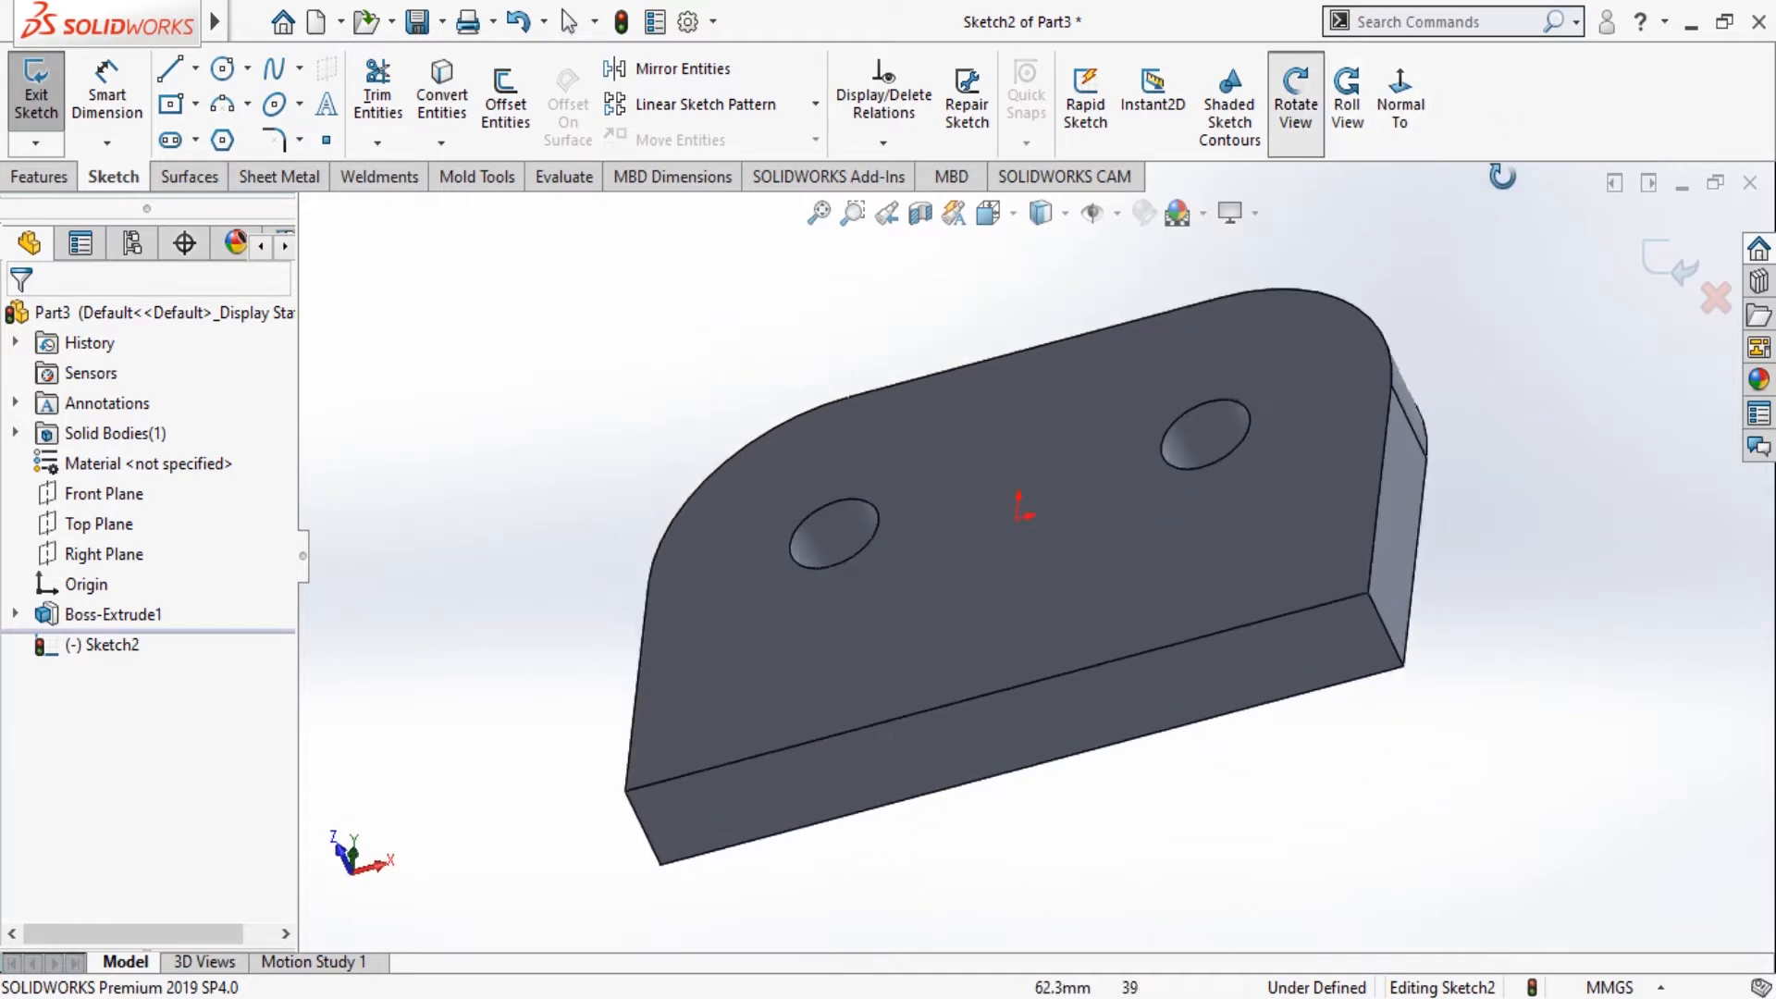
left_click(1299, 126)
left_click(1156, 675)
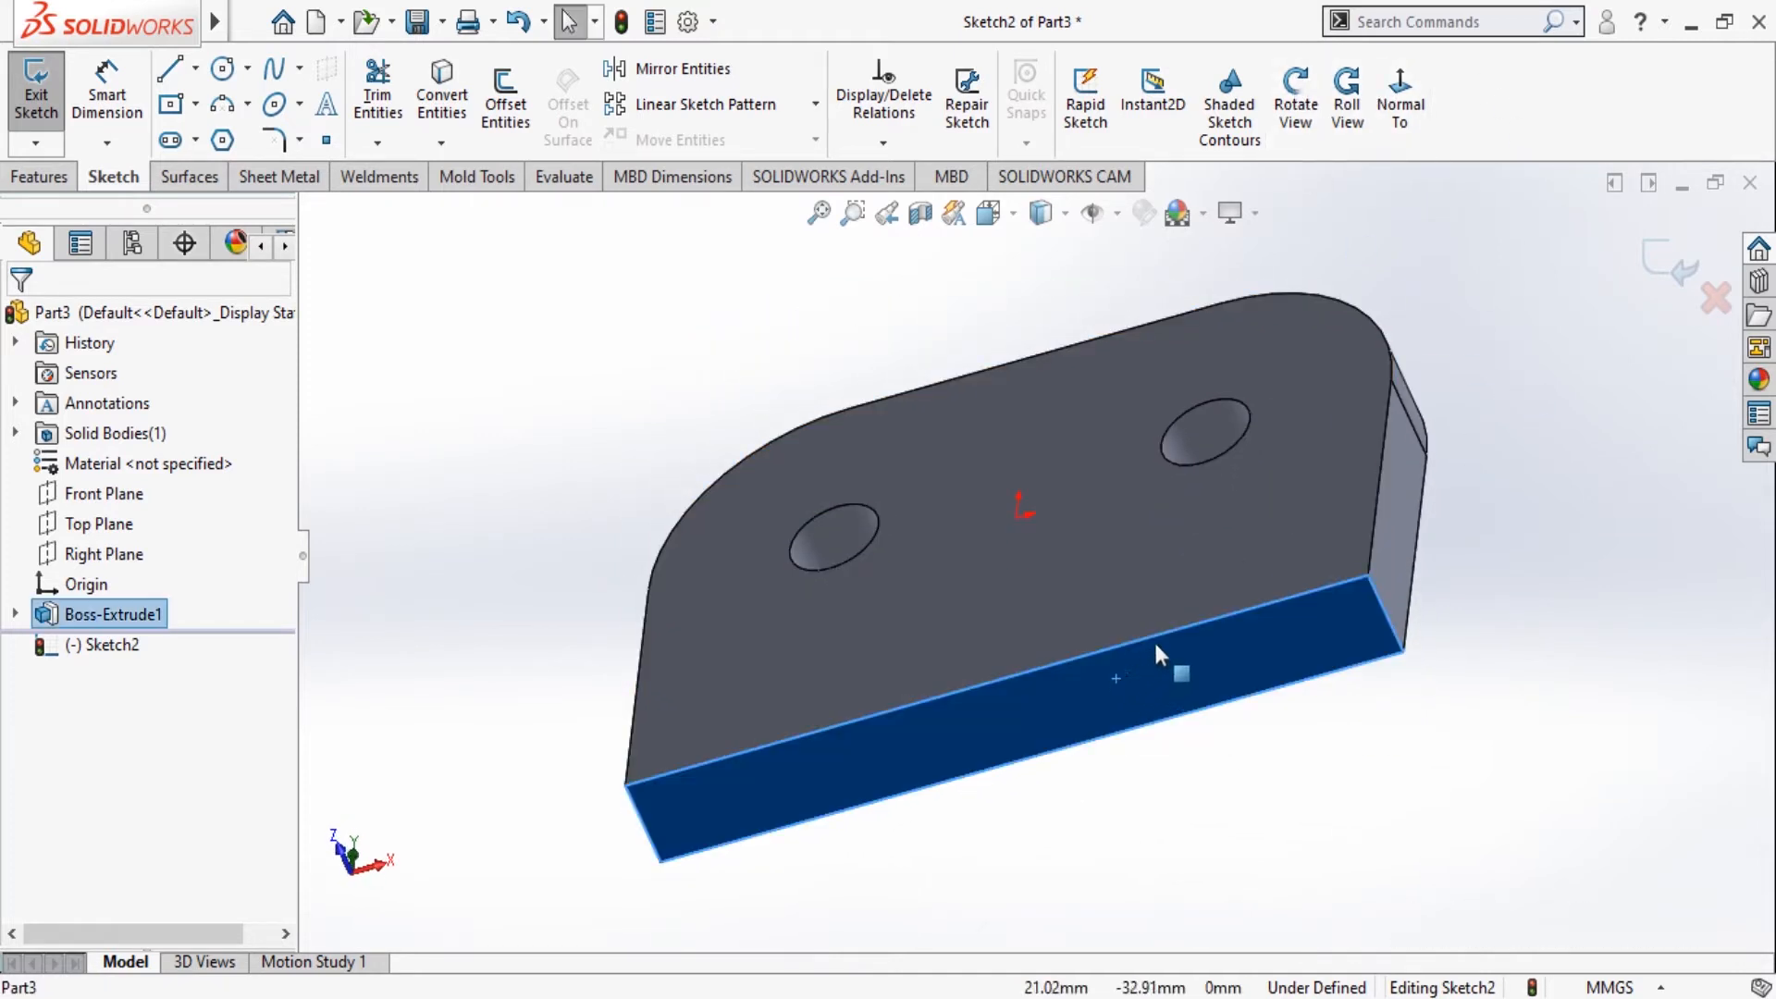
left_click(1663, 254)
left_click(1073, 704)
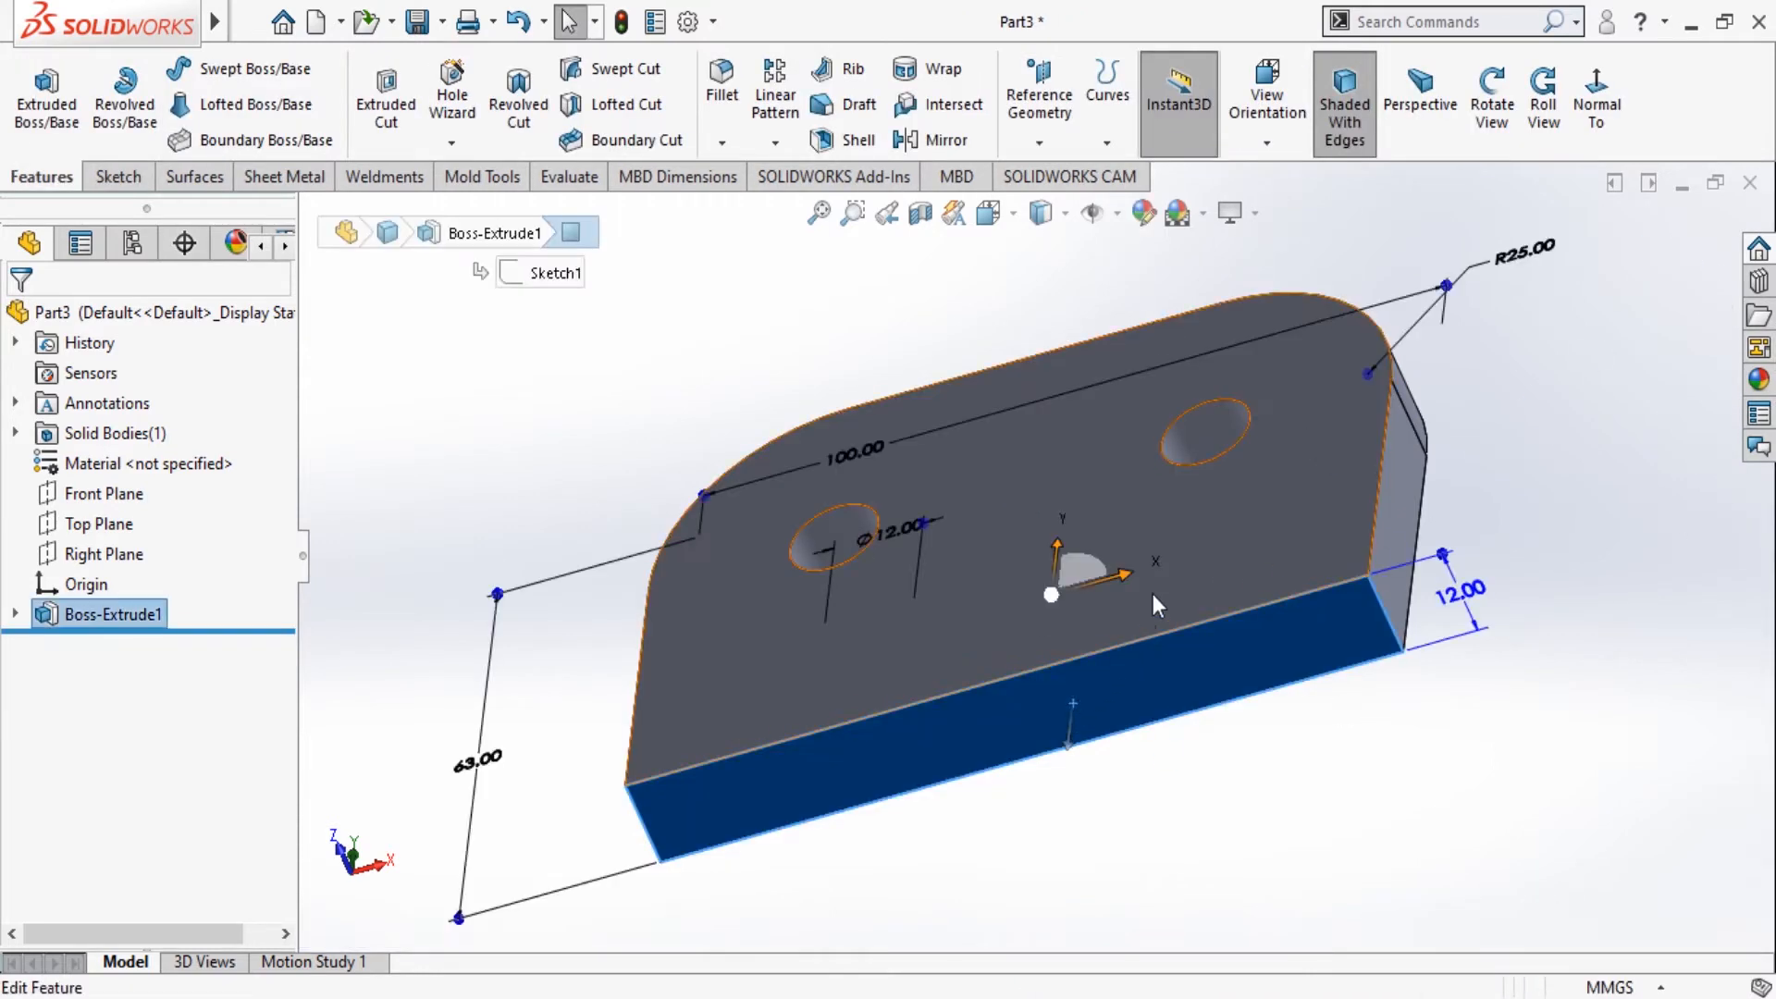
left_click(1190, 617)
left_click(1401, 109)
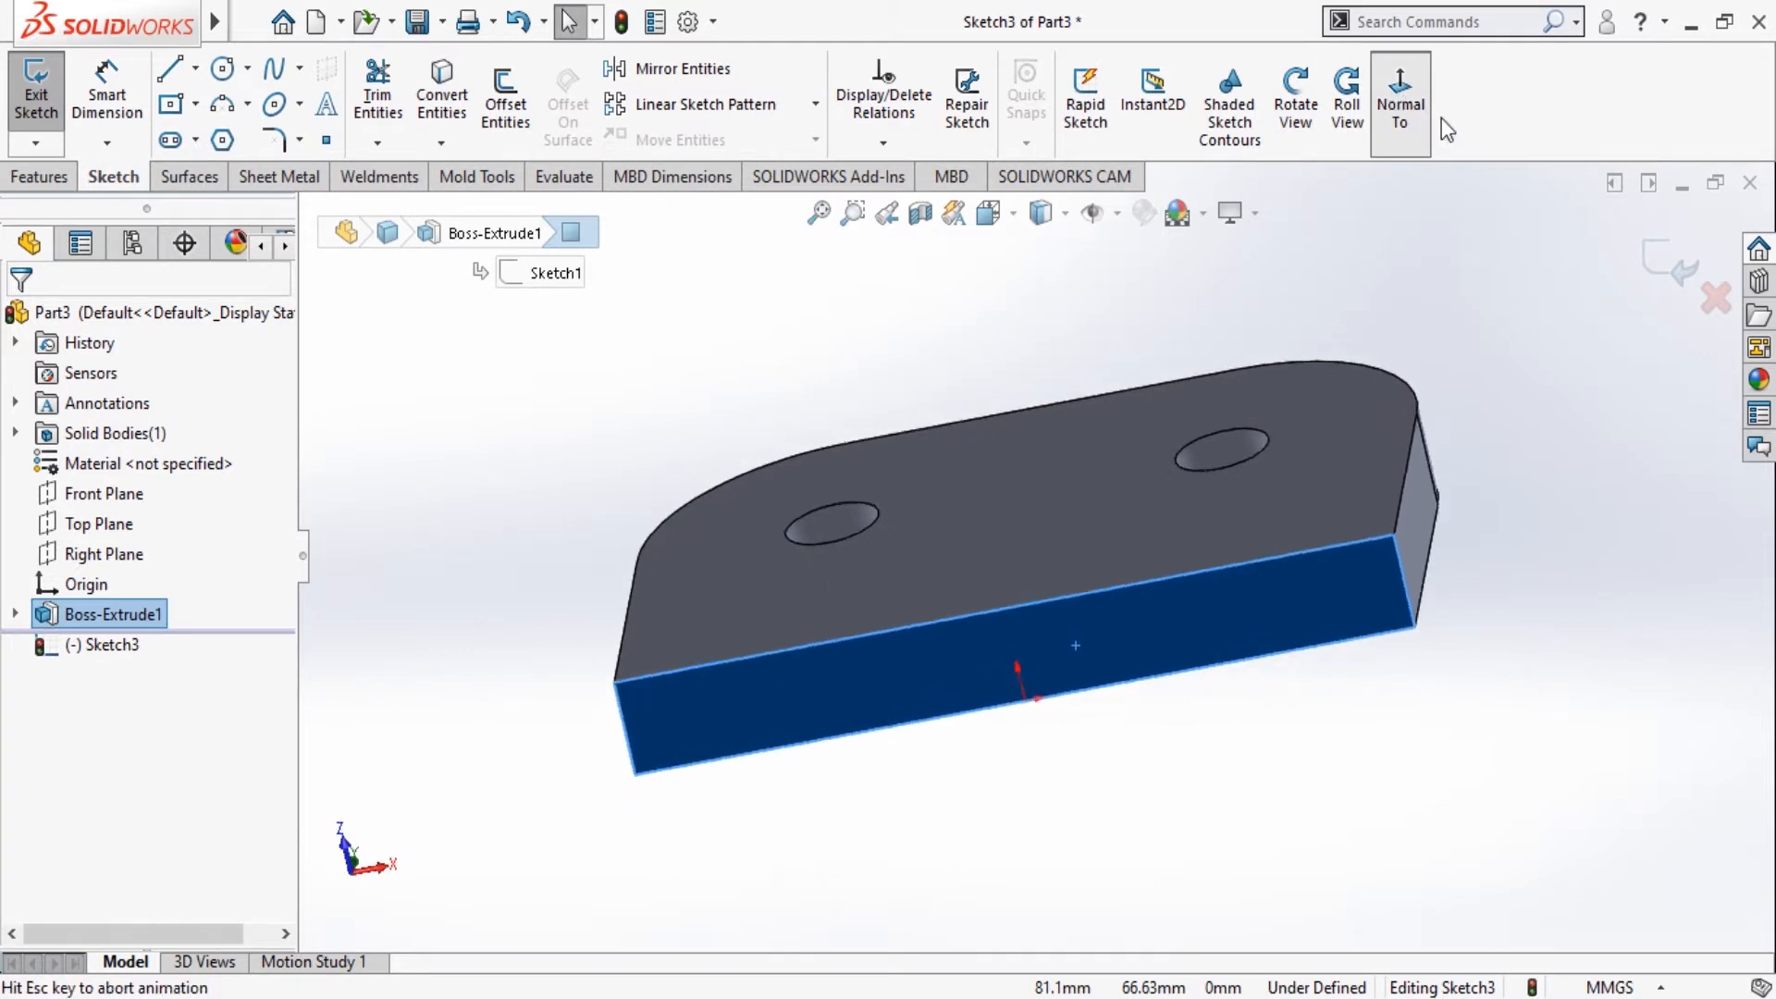
Sketch two concentric circles of about 73 mm and 50 mm diameter, centred vertically above the origin about 98 mm up.
scroll(1167, 314, "up", 2)
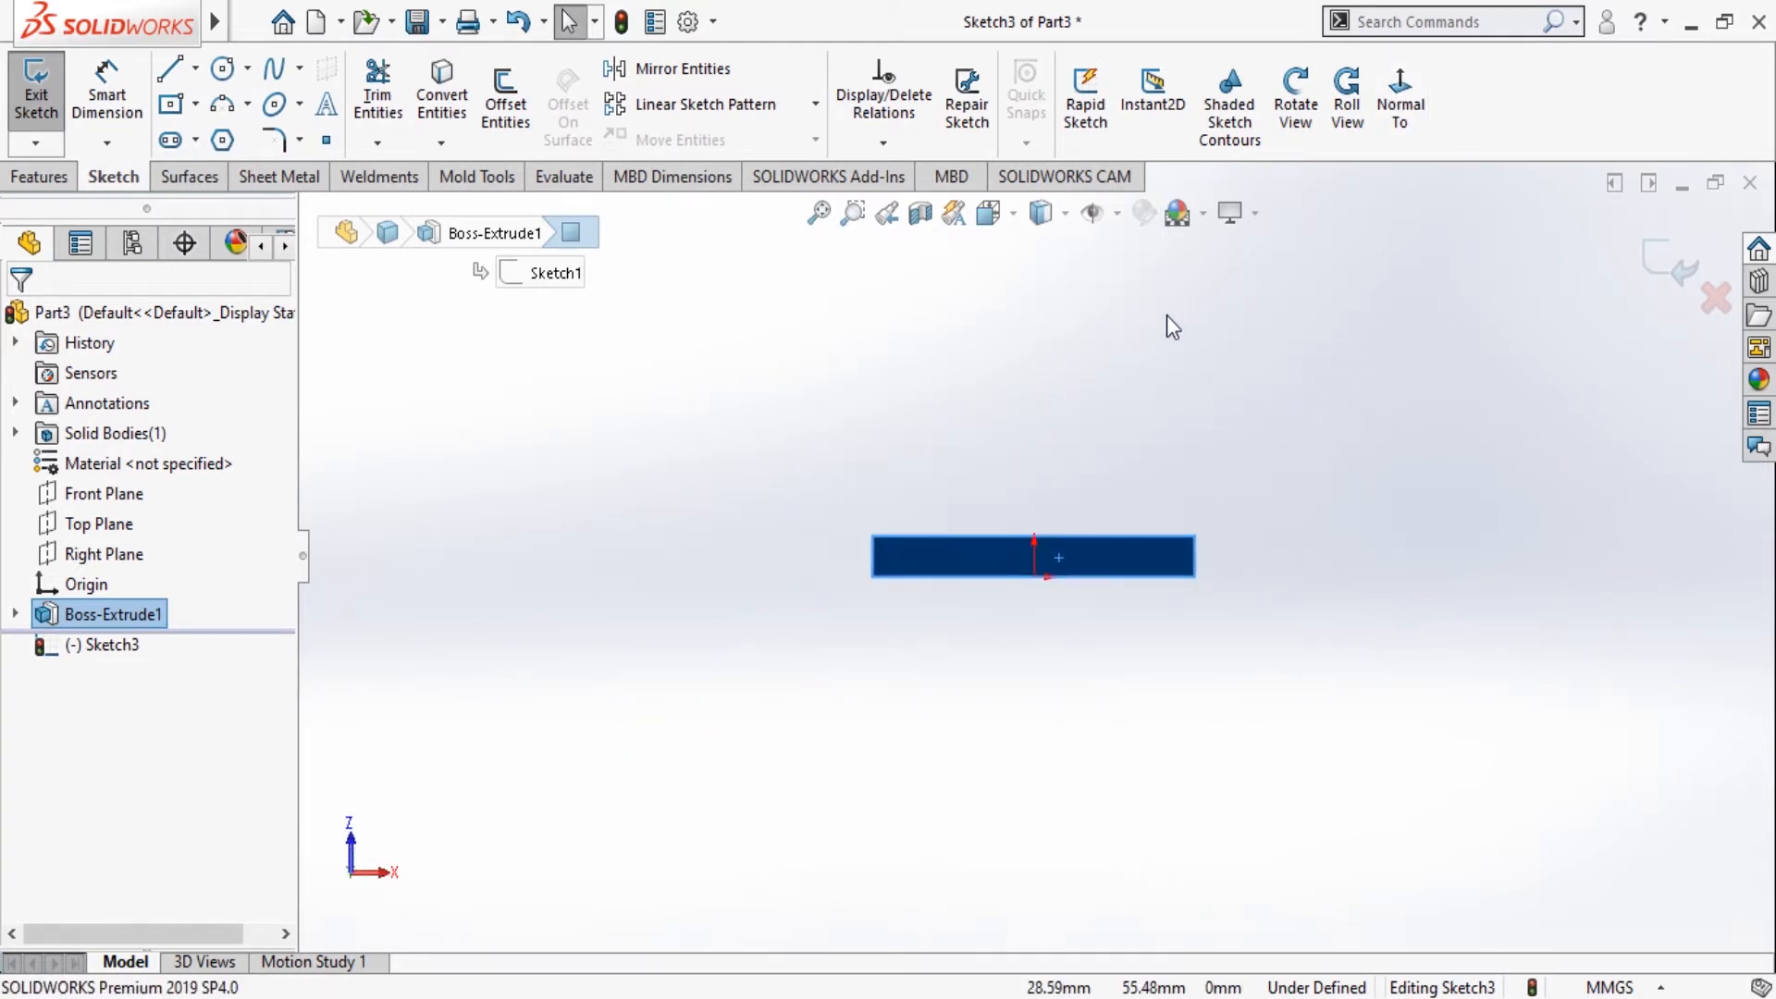
scroll(1167, 315, "down", 2)
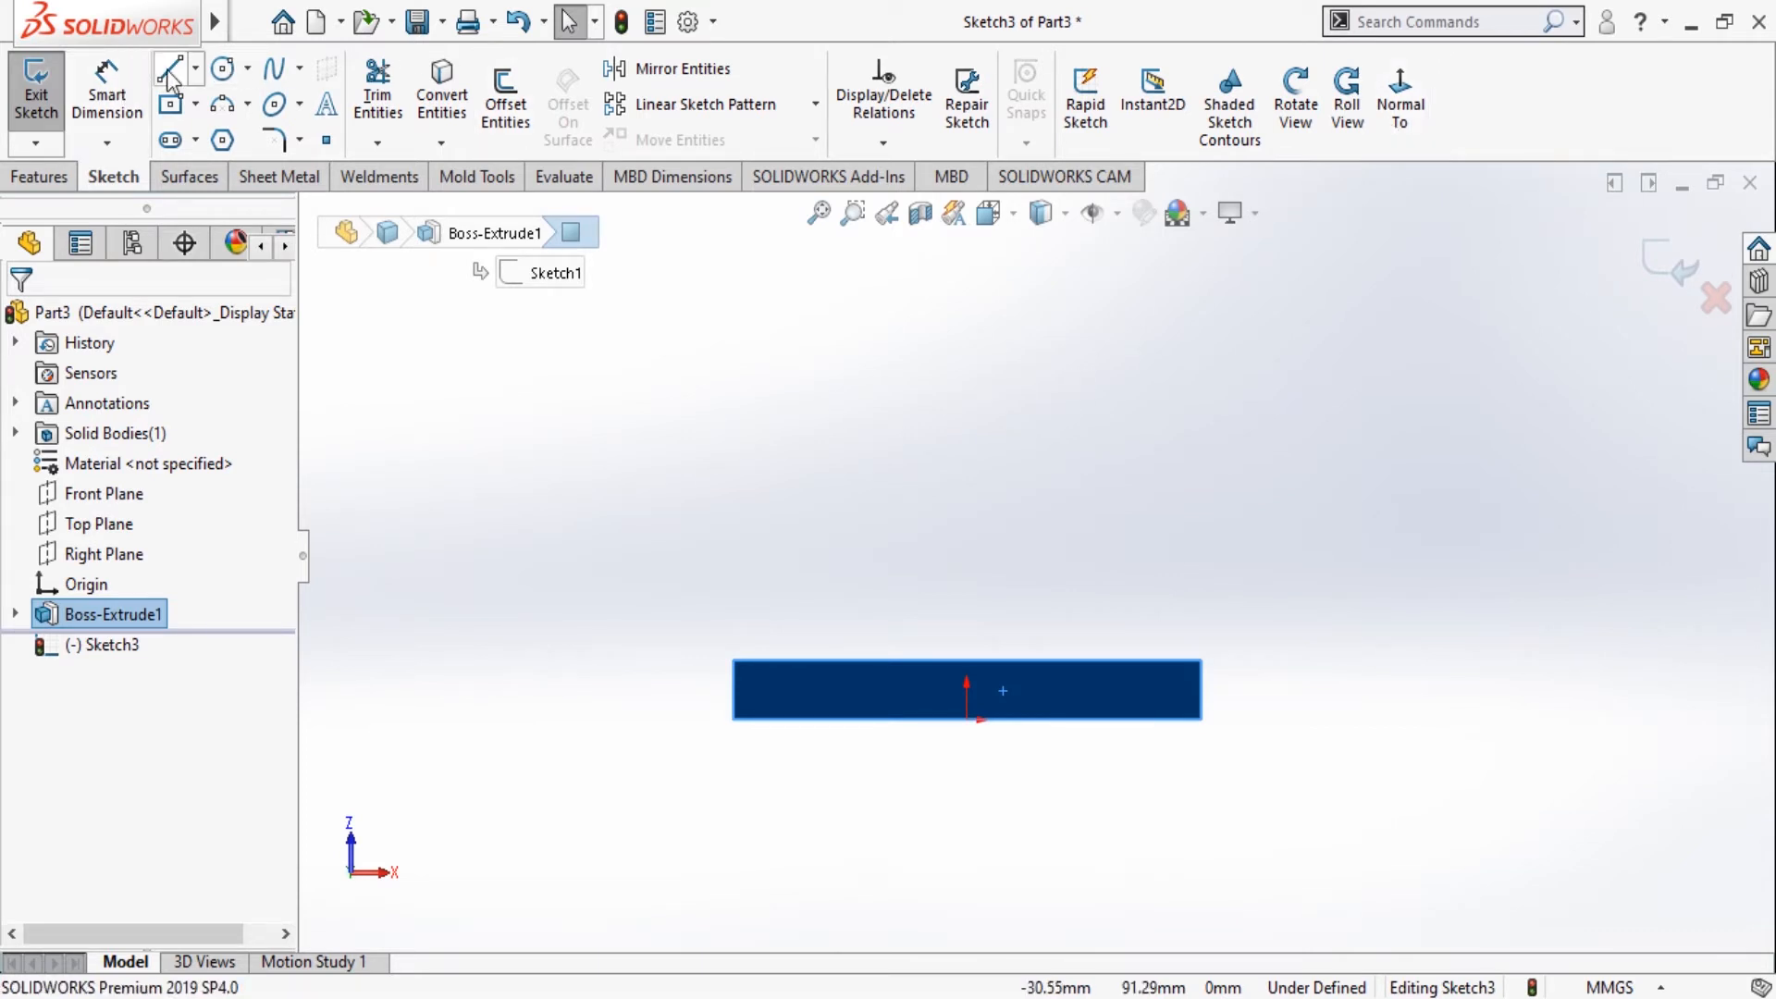
left_click(223, 71)
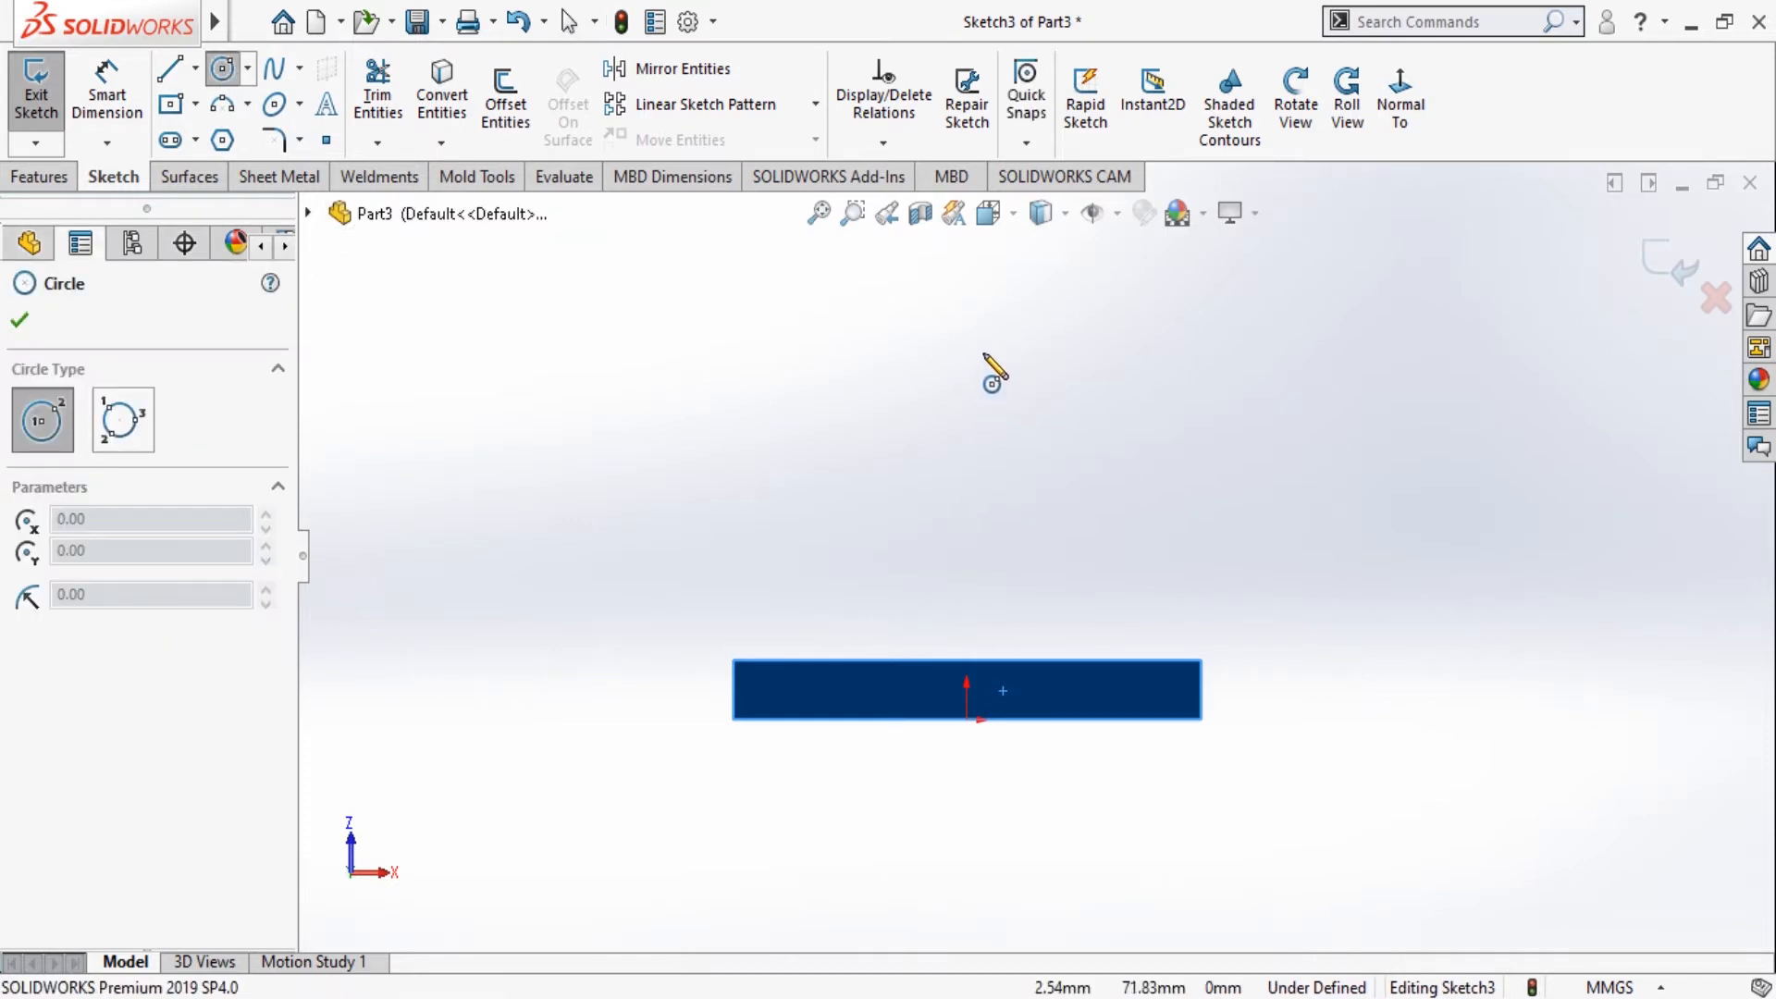
scroll(978, 329, "up", 1)
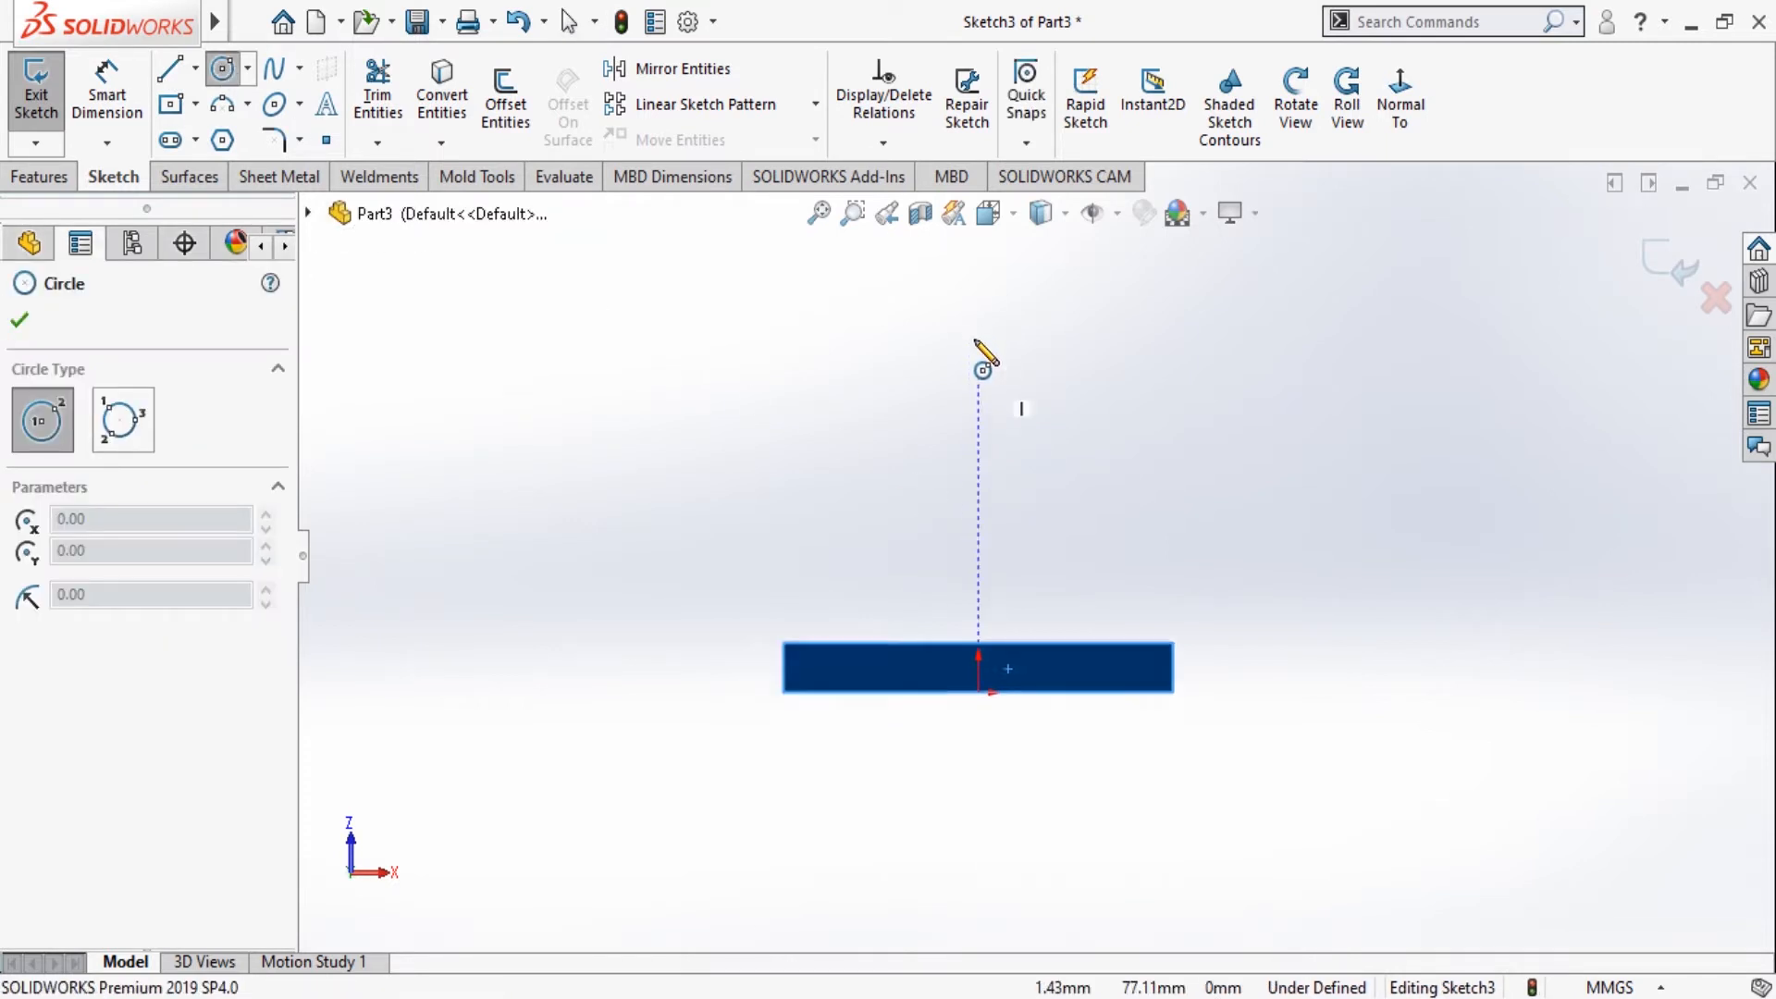
left_click(977, 292)
left_click(1048, 414)
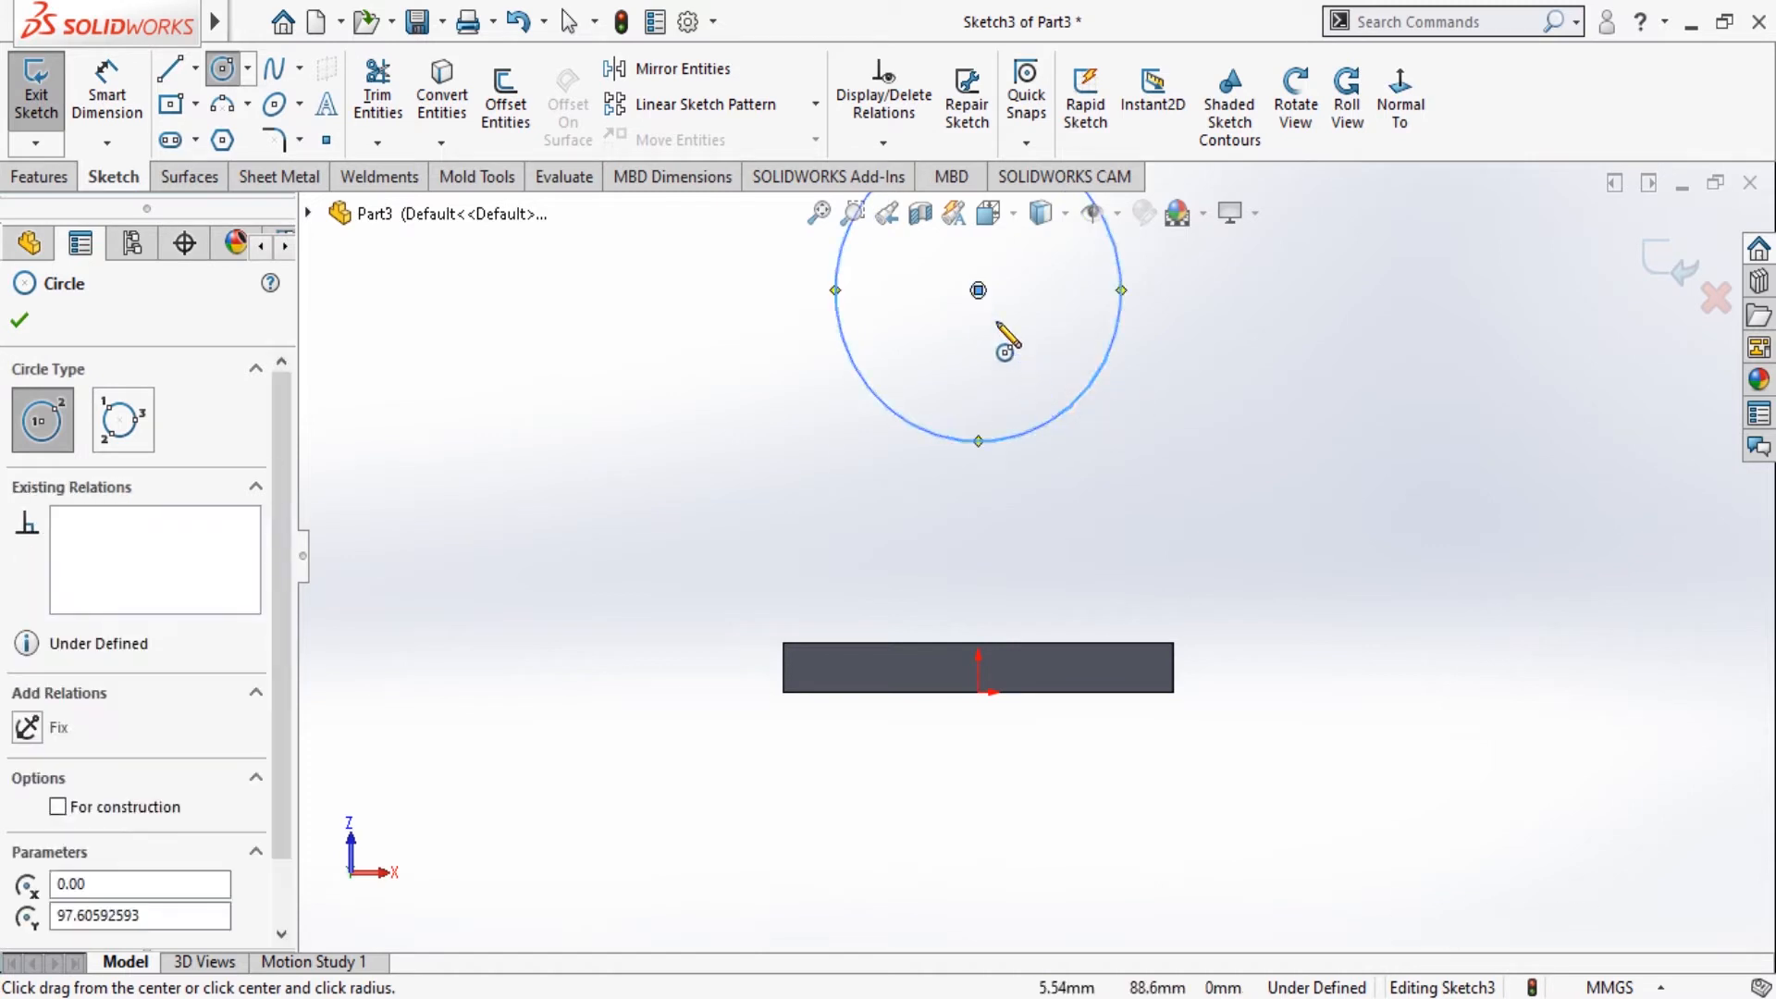
left_click(978, 290)
left_click(1030, 377)
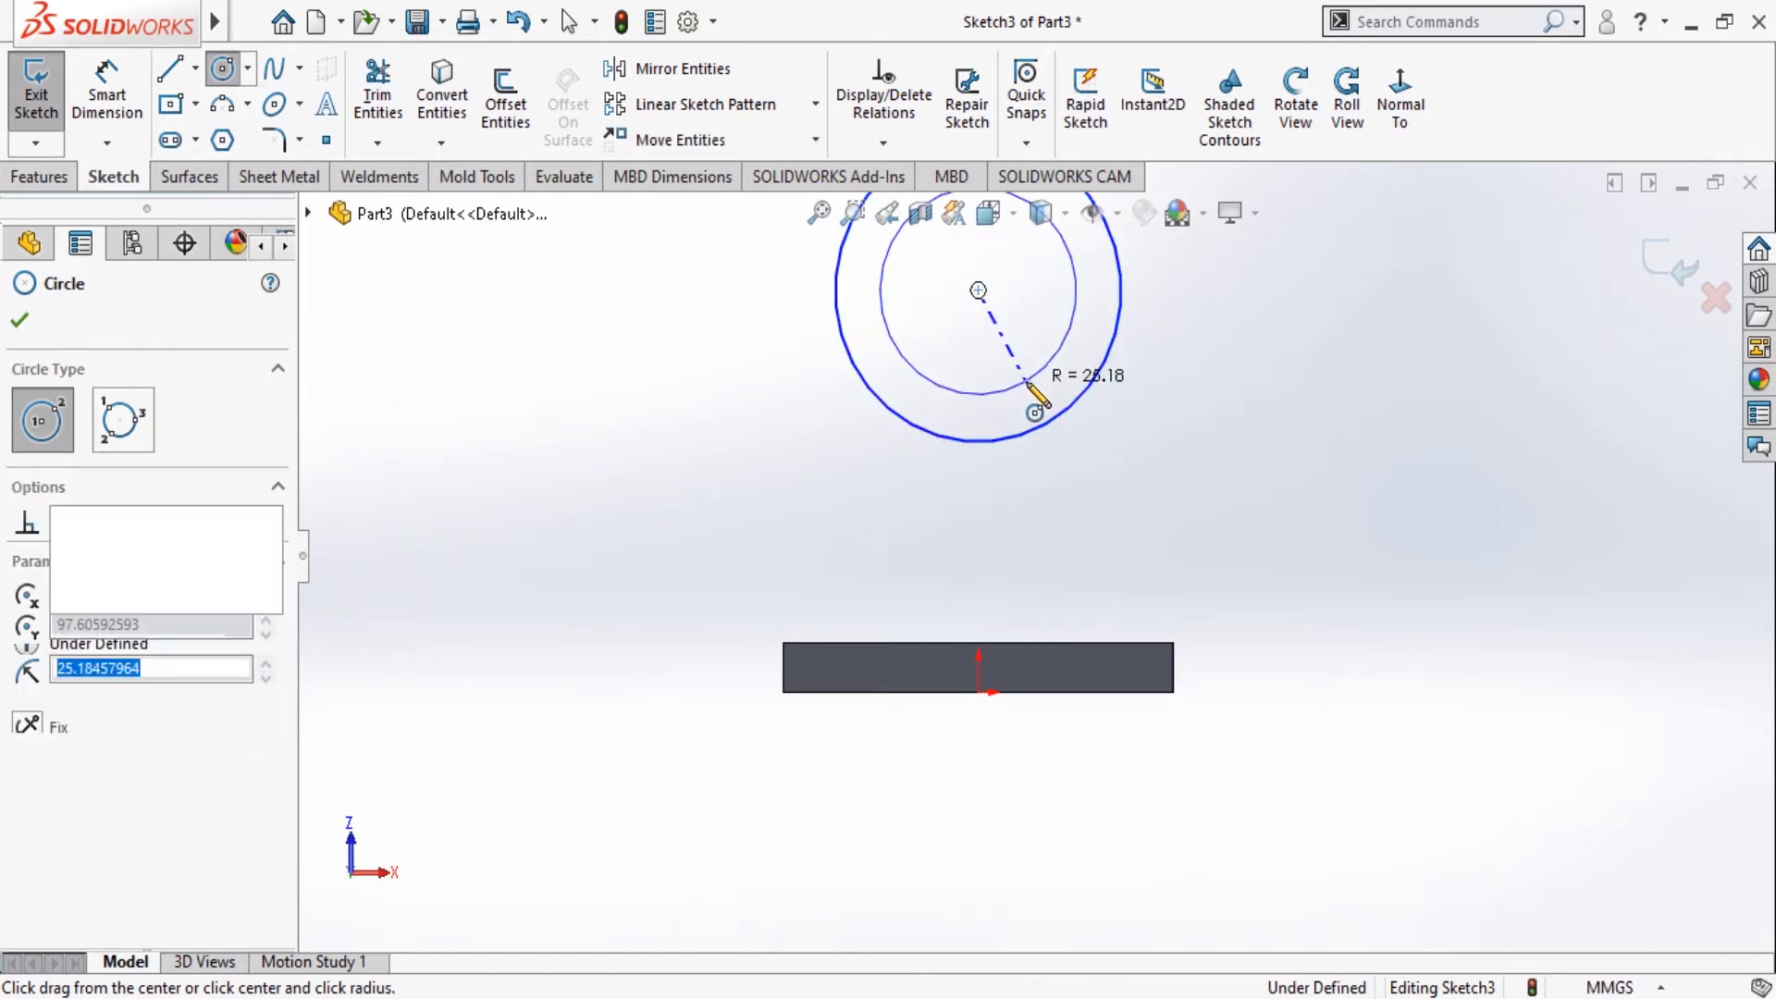
left_click(16, 320)
Dimension the originally larger circle with a diameter of 23 mm.
scroll(832, 368, "up", 2)
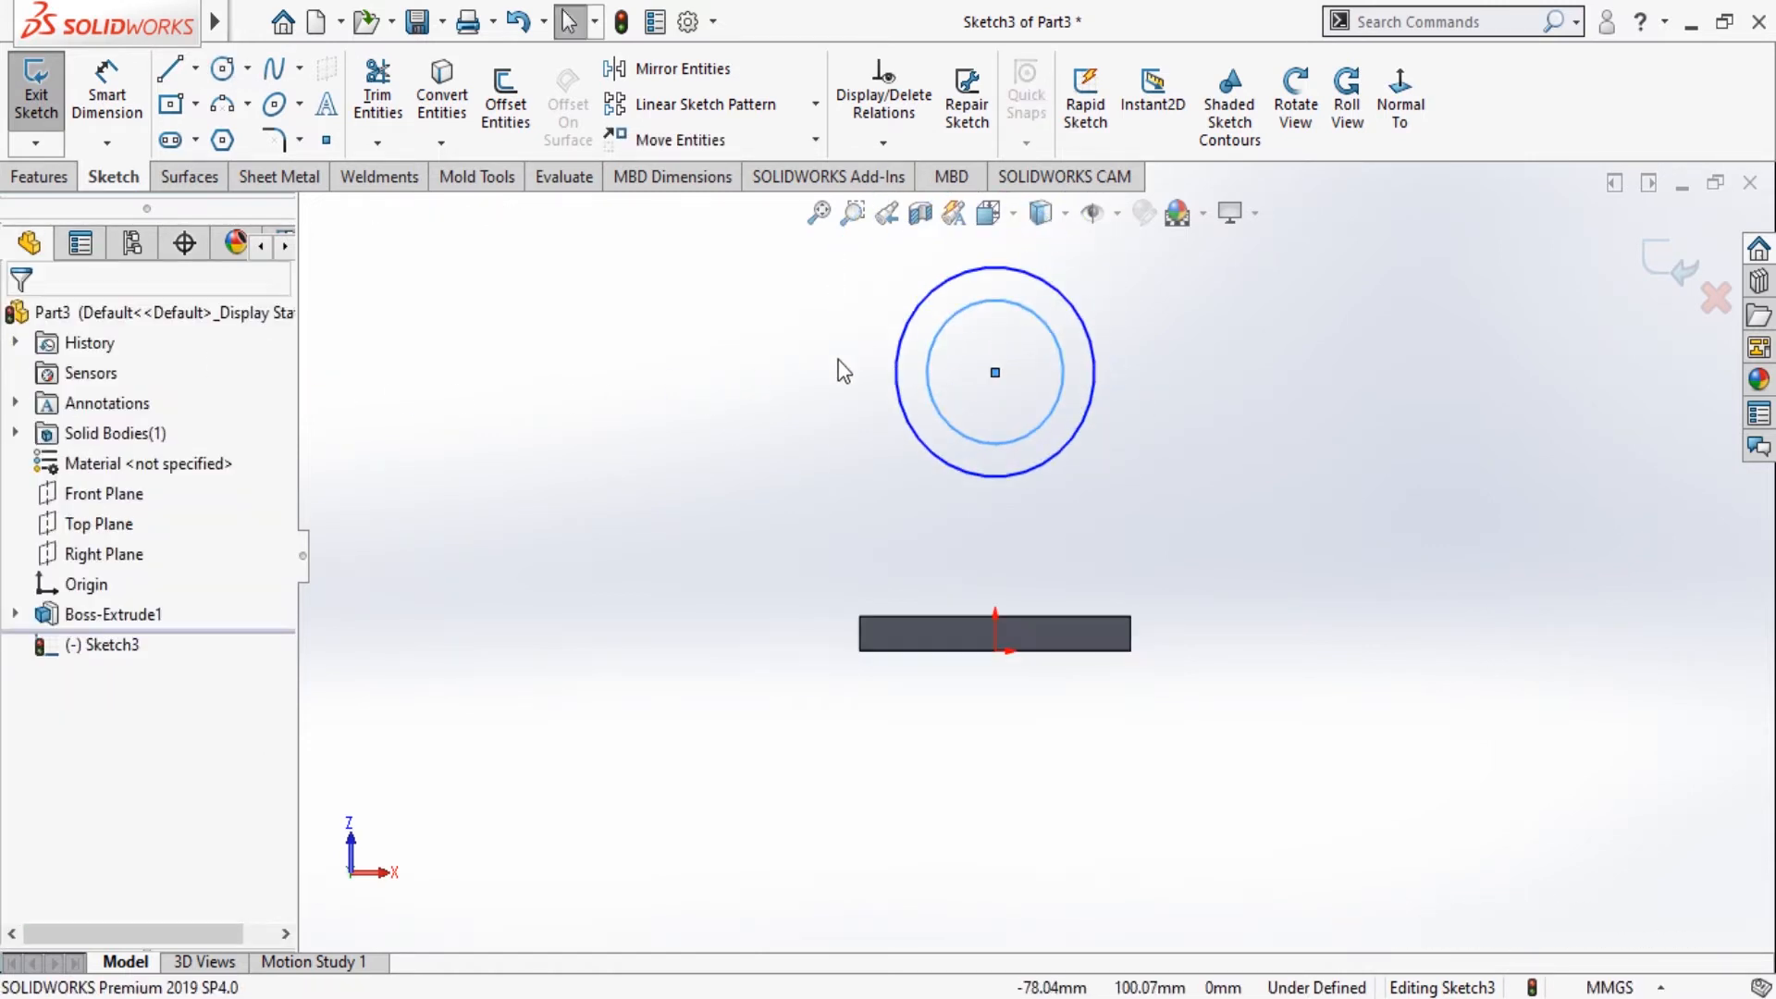
scroll(1040, 391, "down", 1)
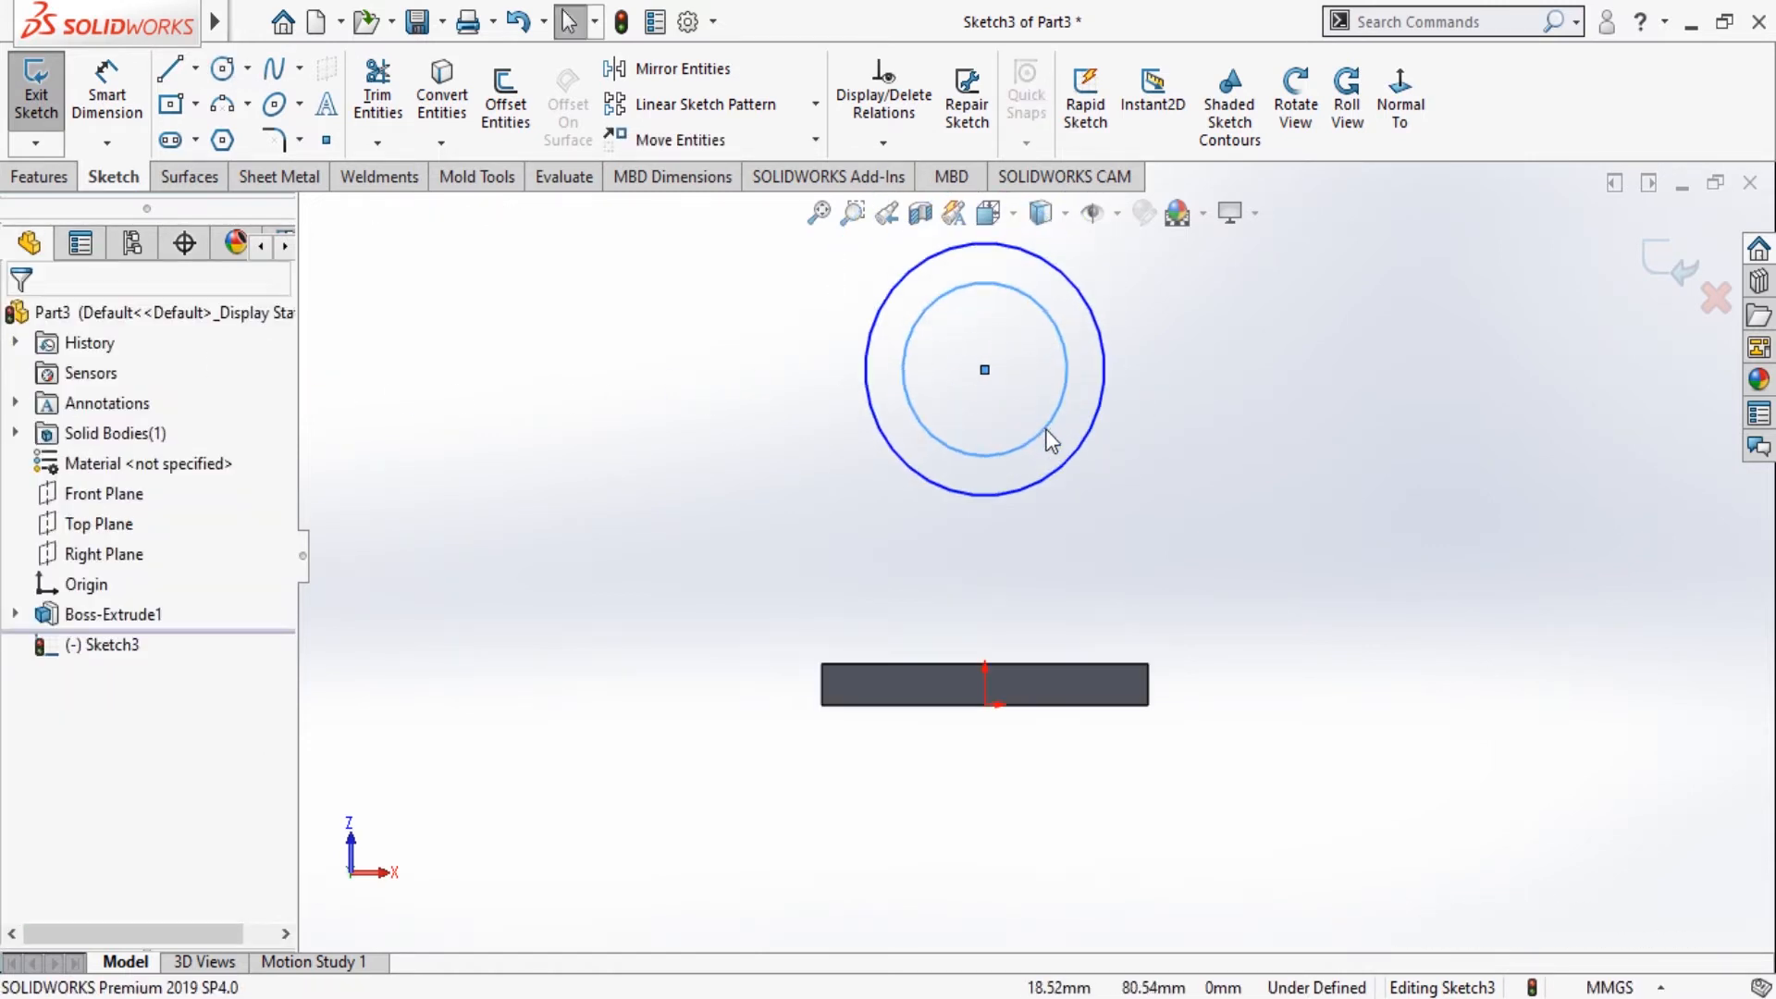
left_click(116, 113)
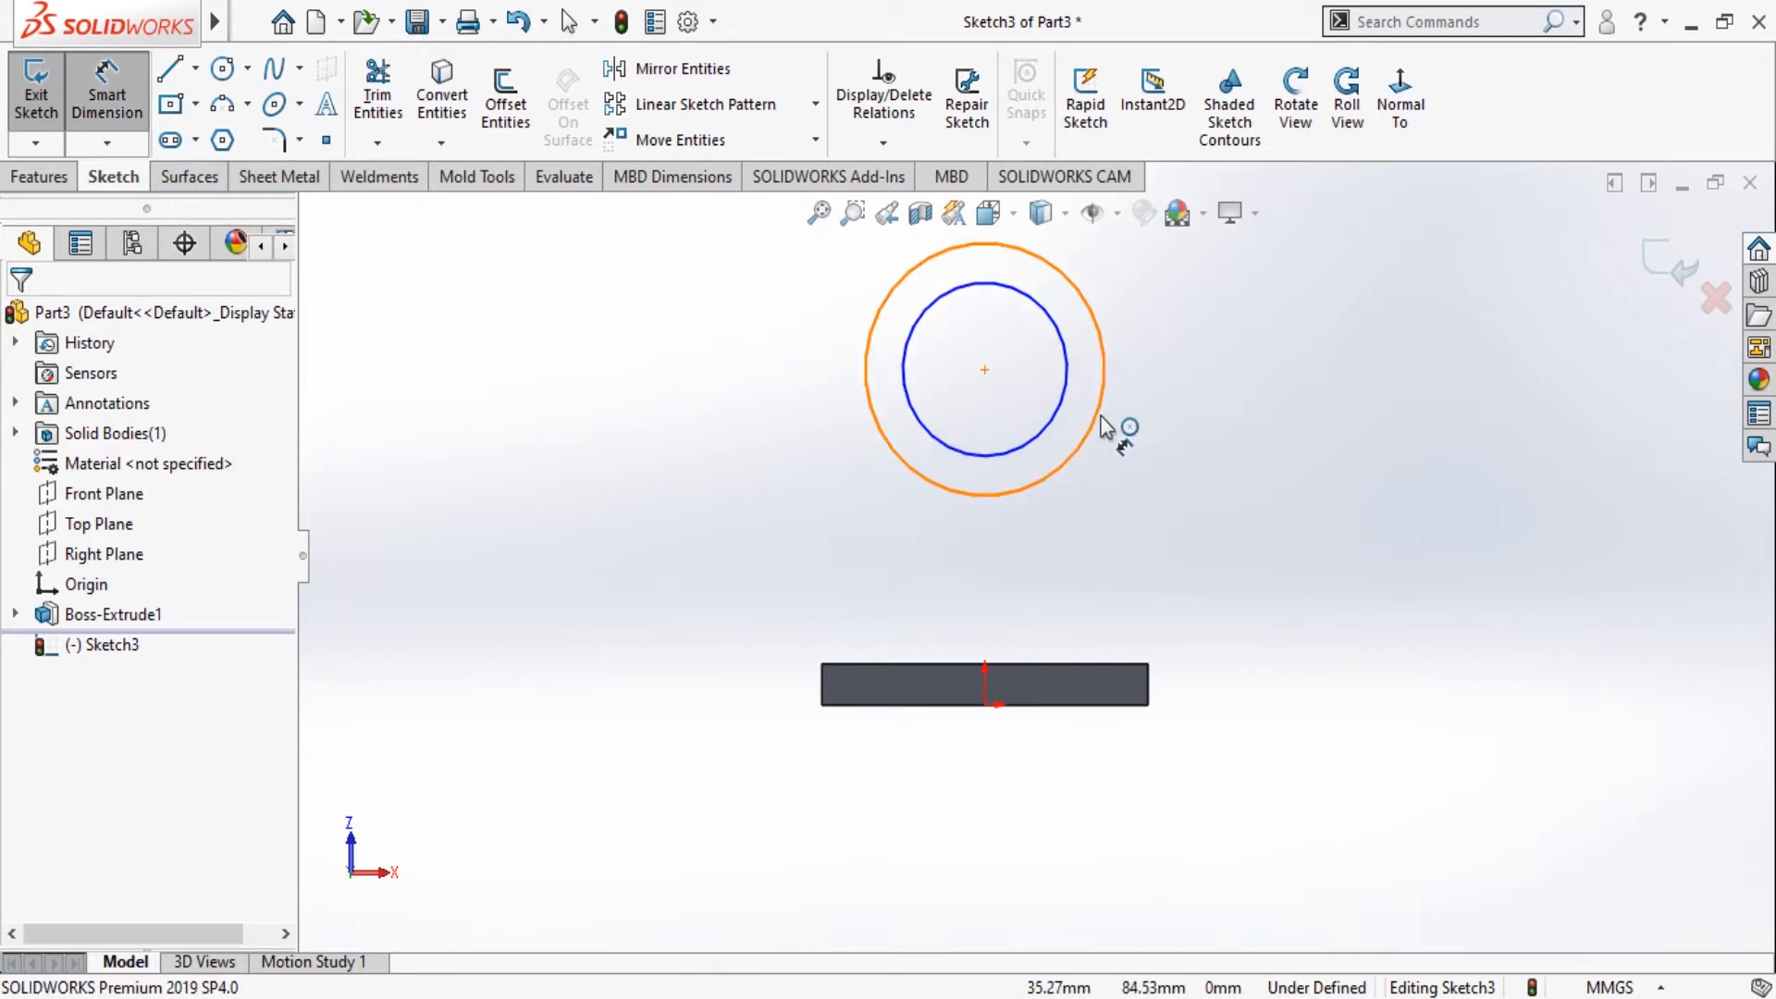
left_click(1134, 426)
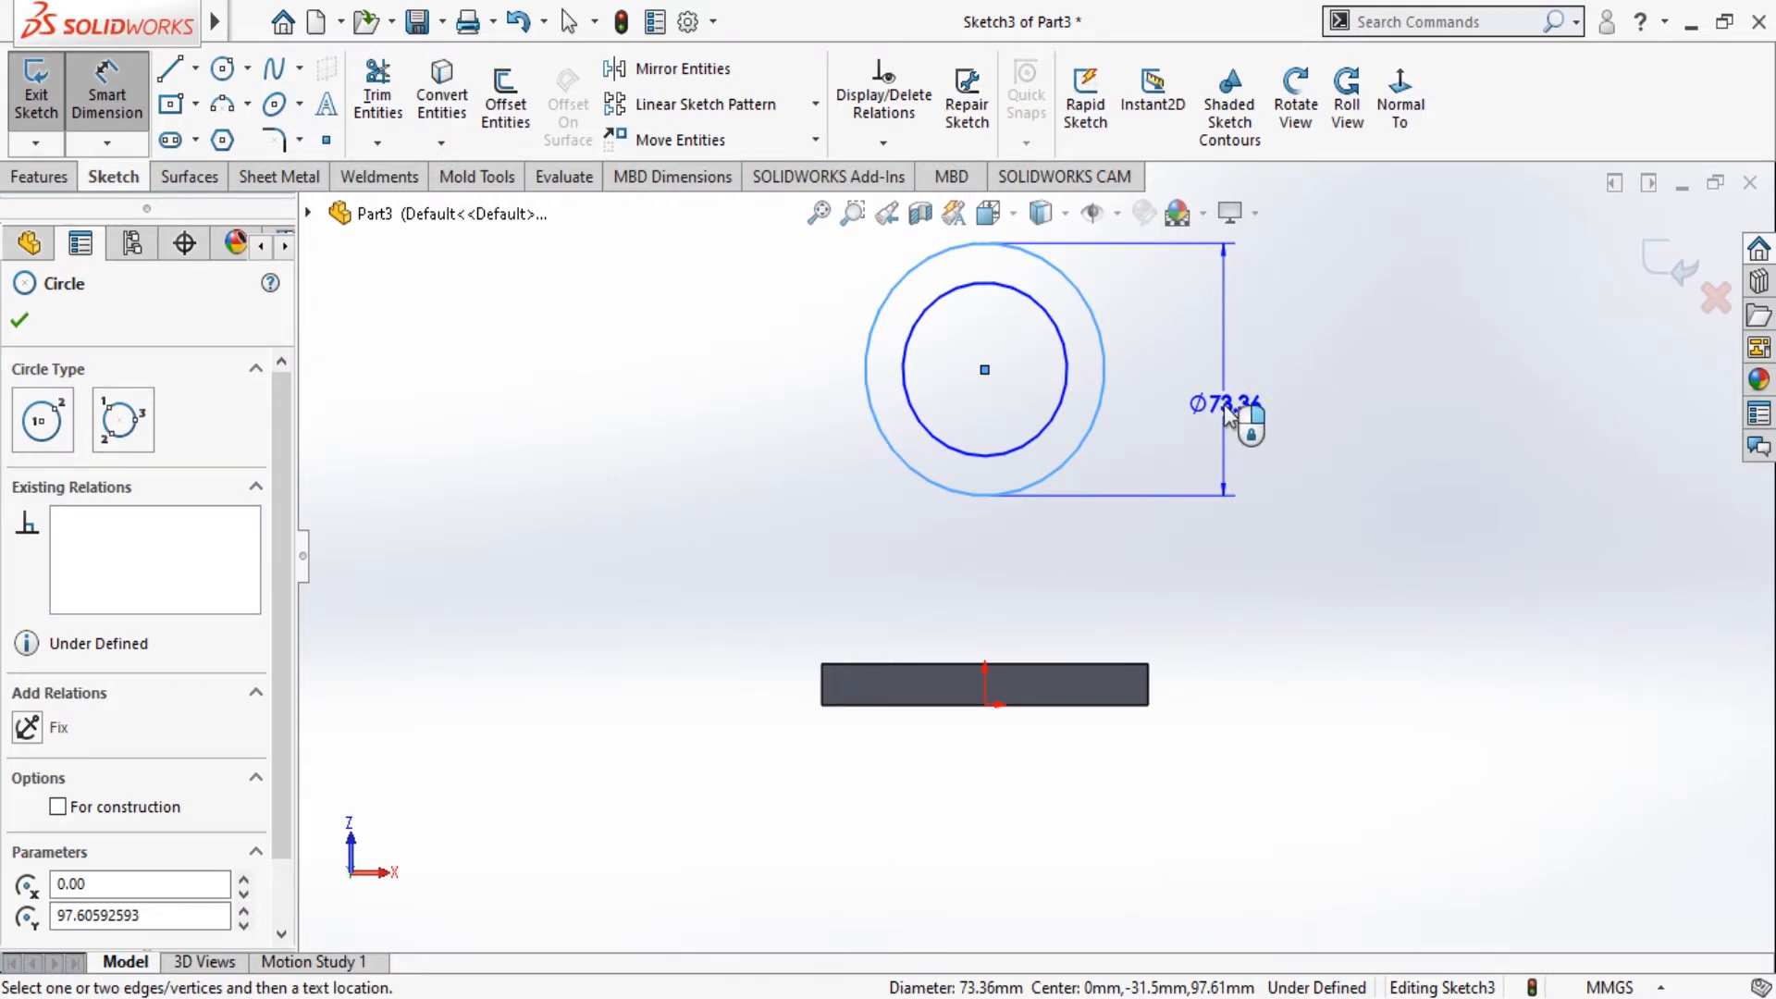
left_click(1226, 409)
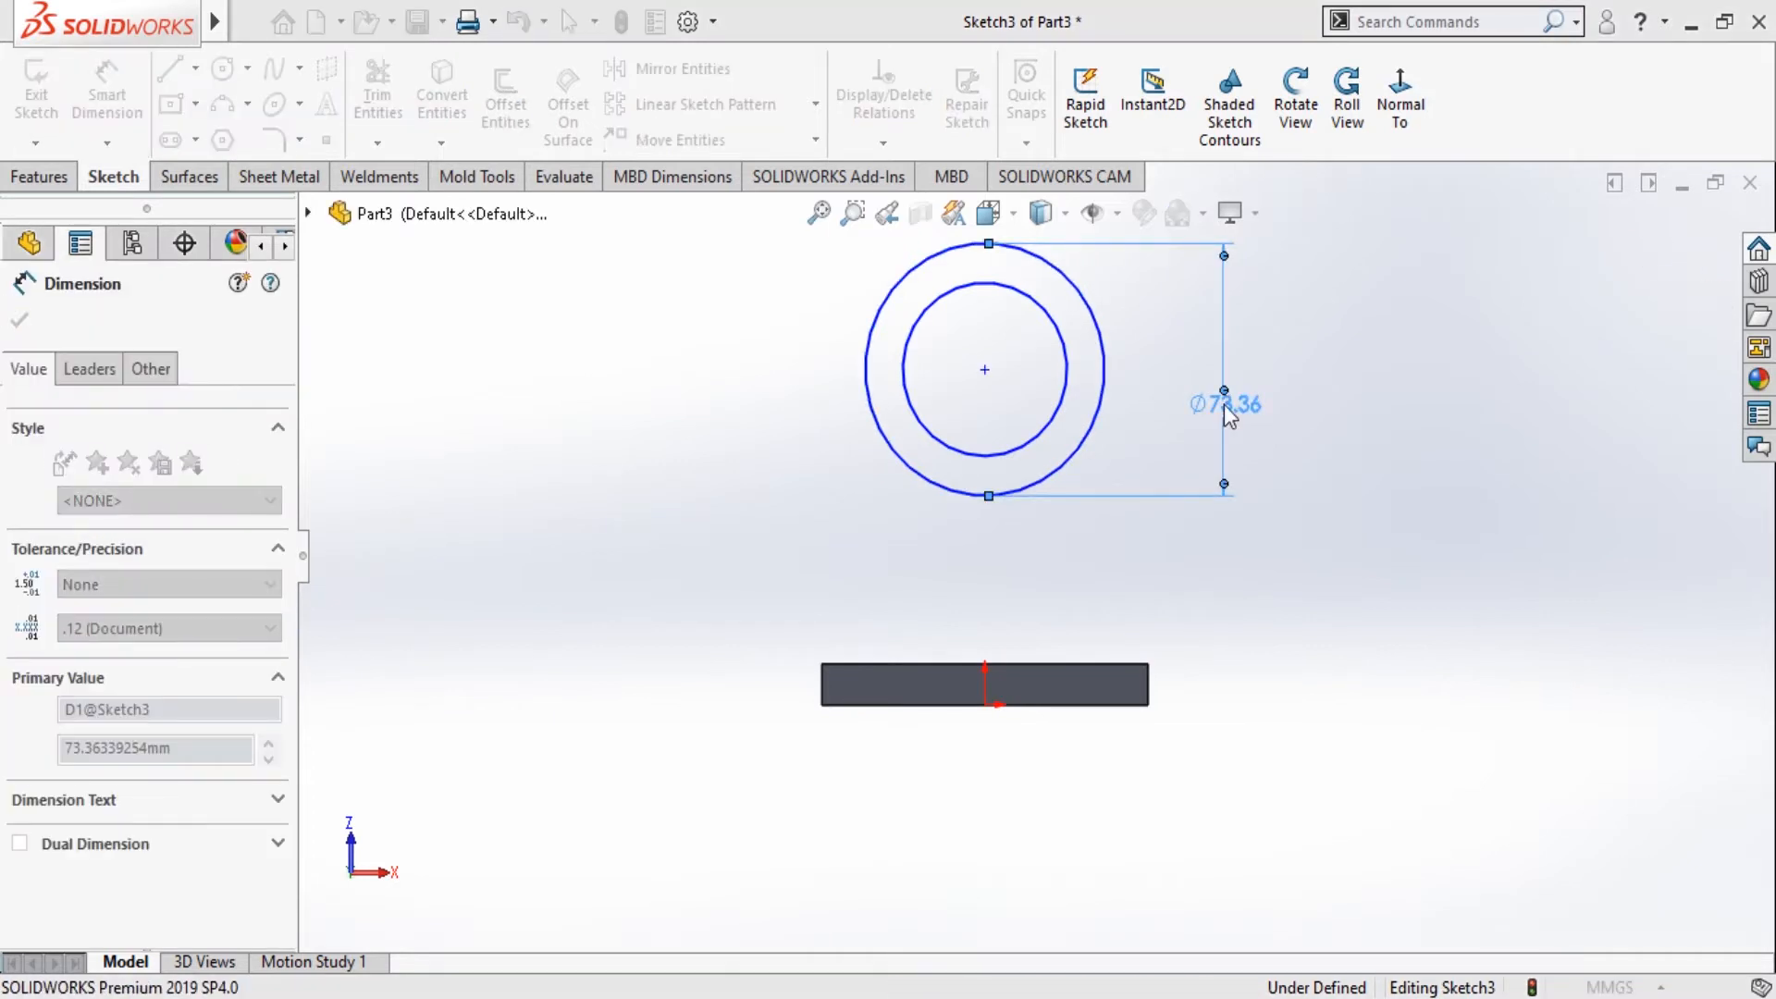
type("23")
key("Return")
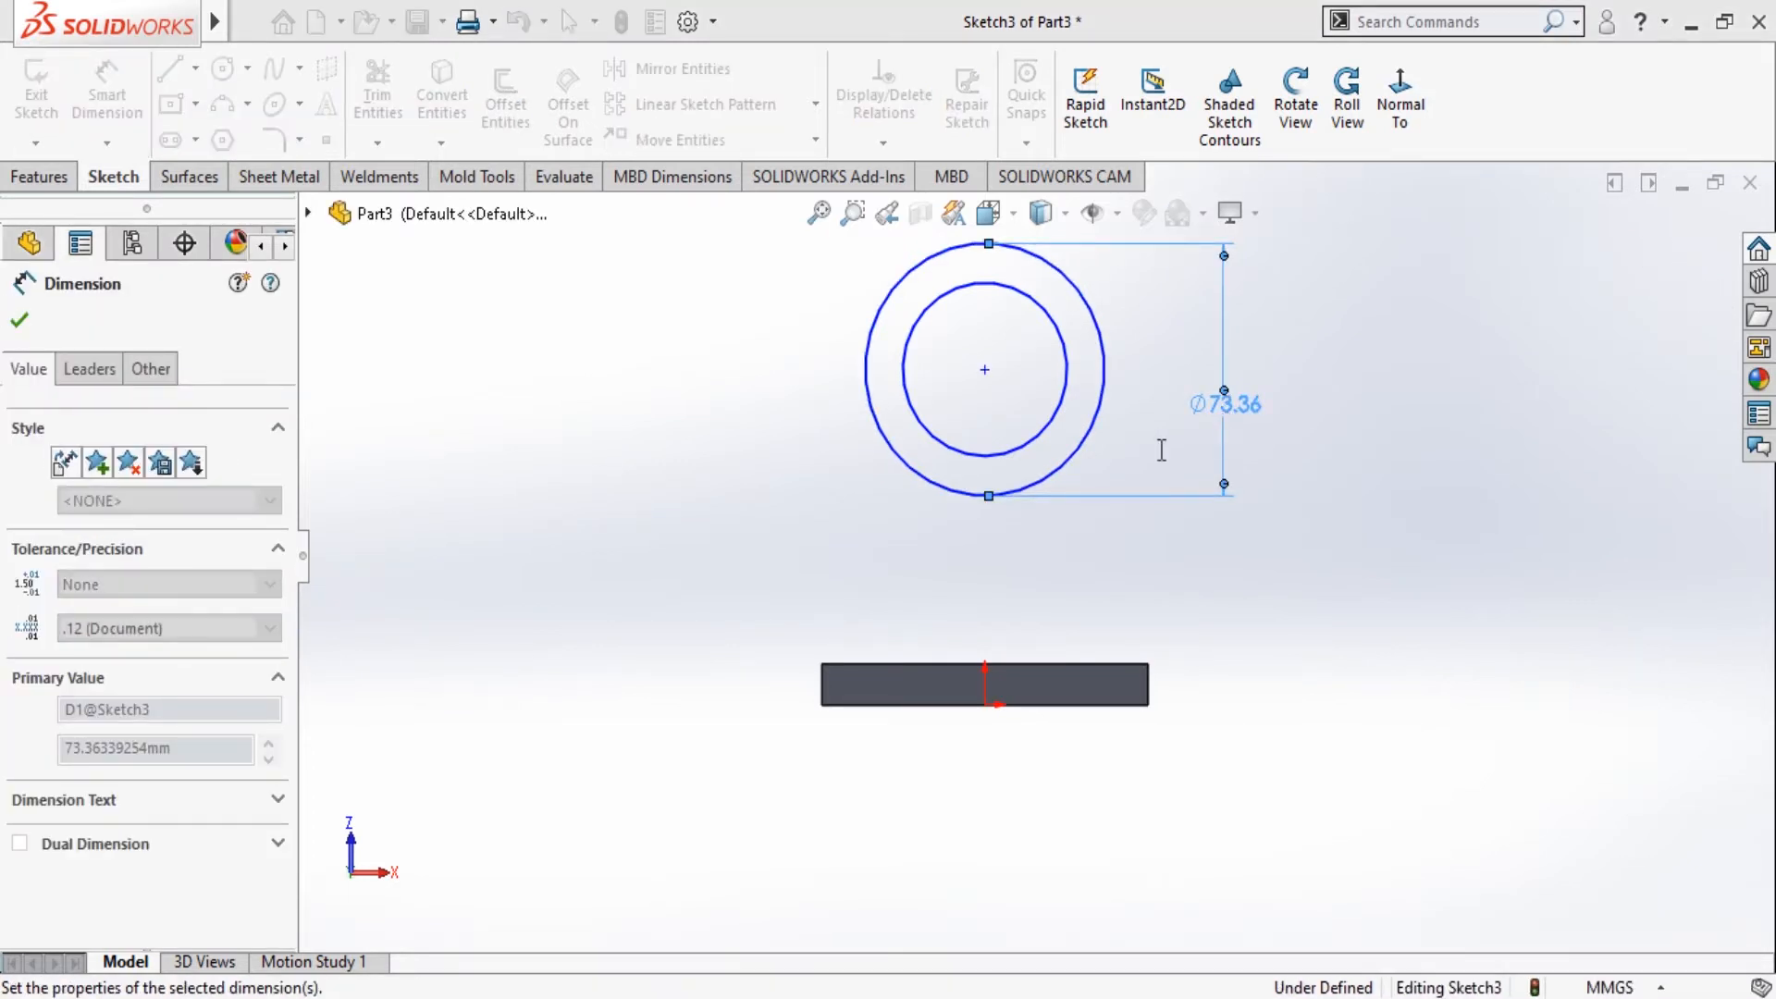
Dimension the other concentric circle, around the 23 mm one, with a diameter of 50 mm.
left_click(1061, 438)
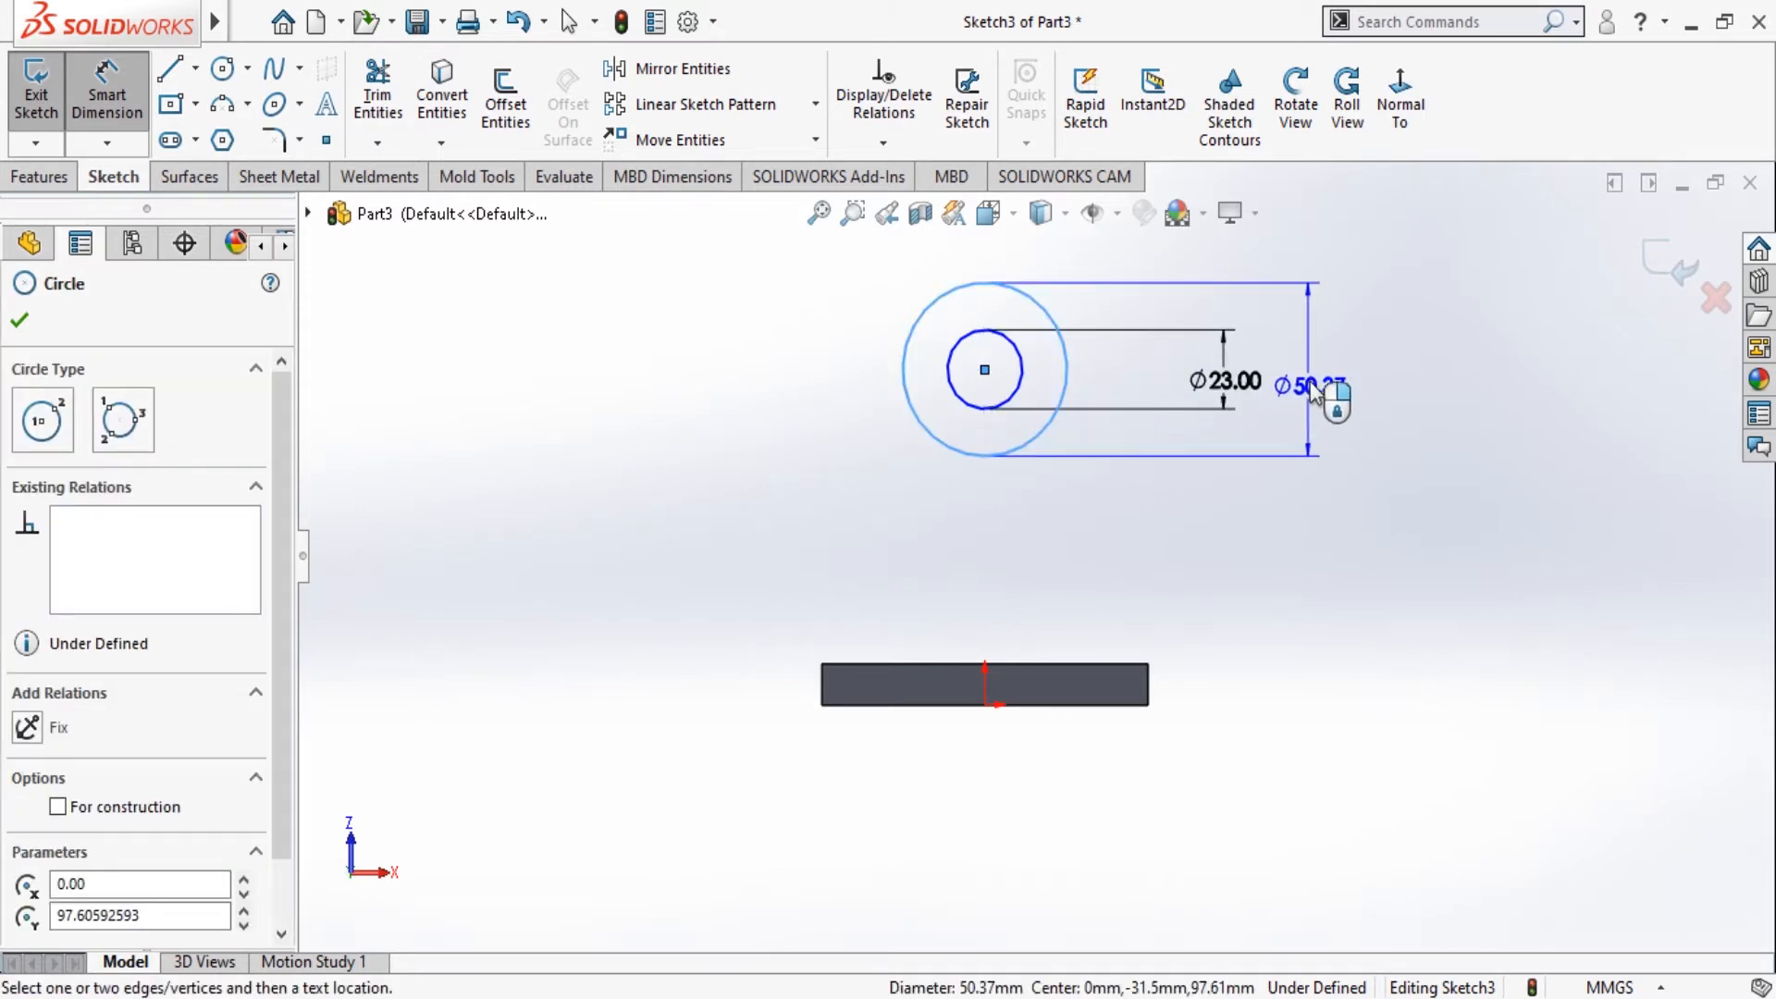
left_click(1310, 375)
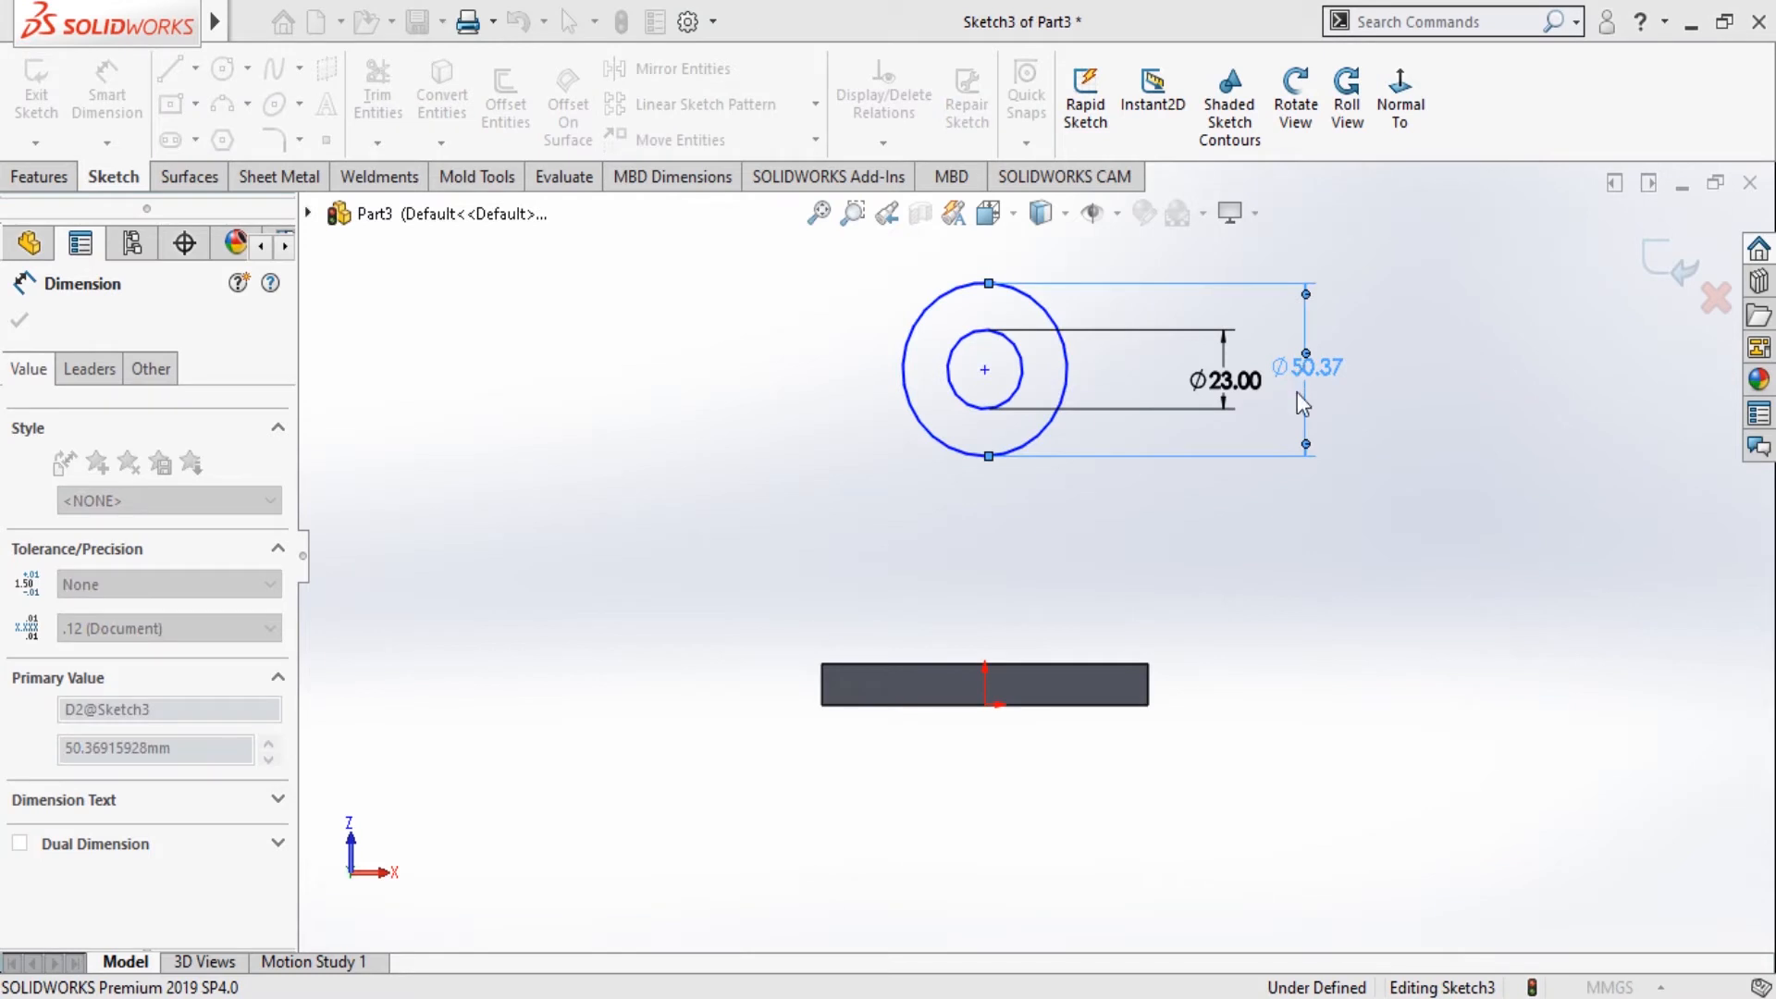
key("Return")
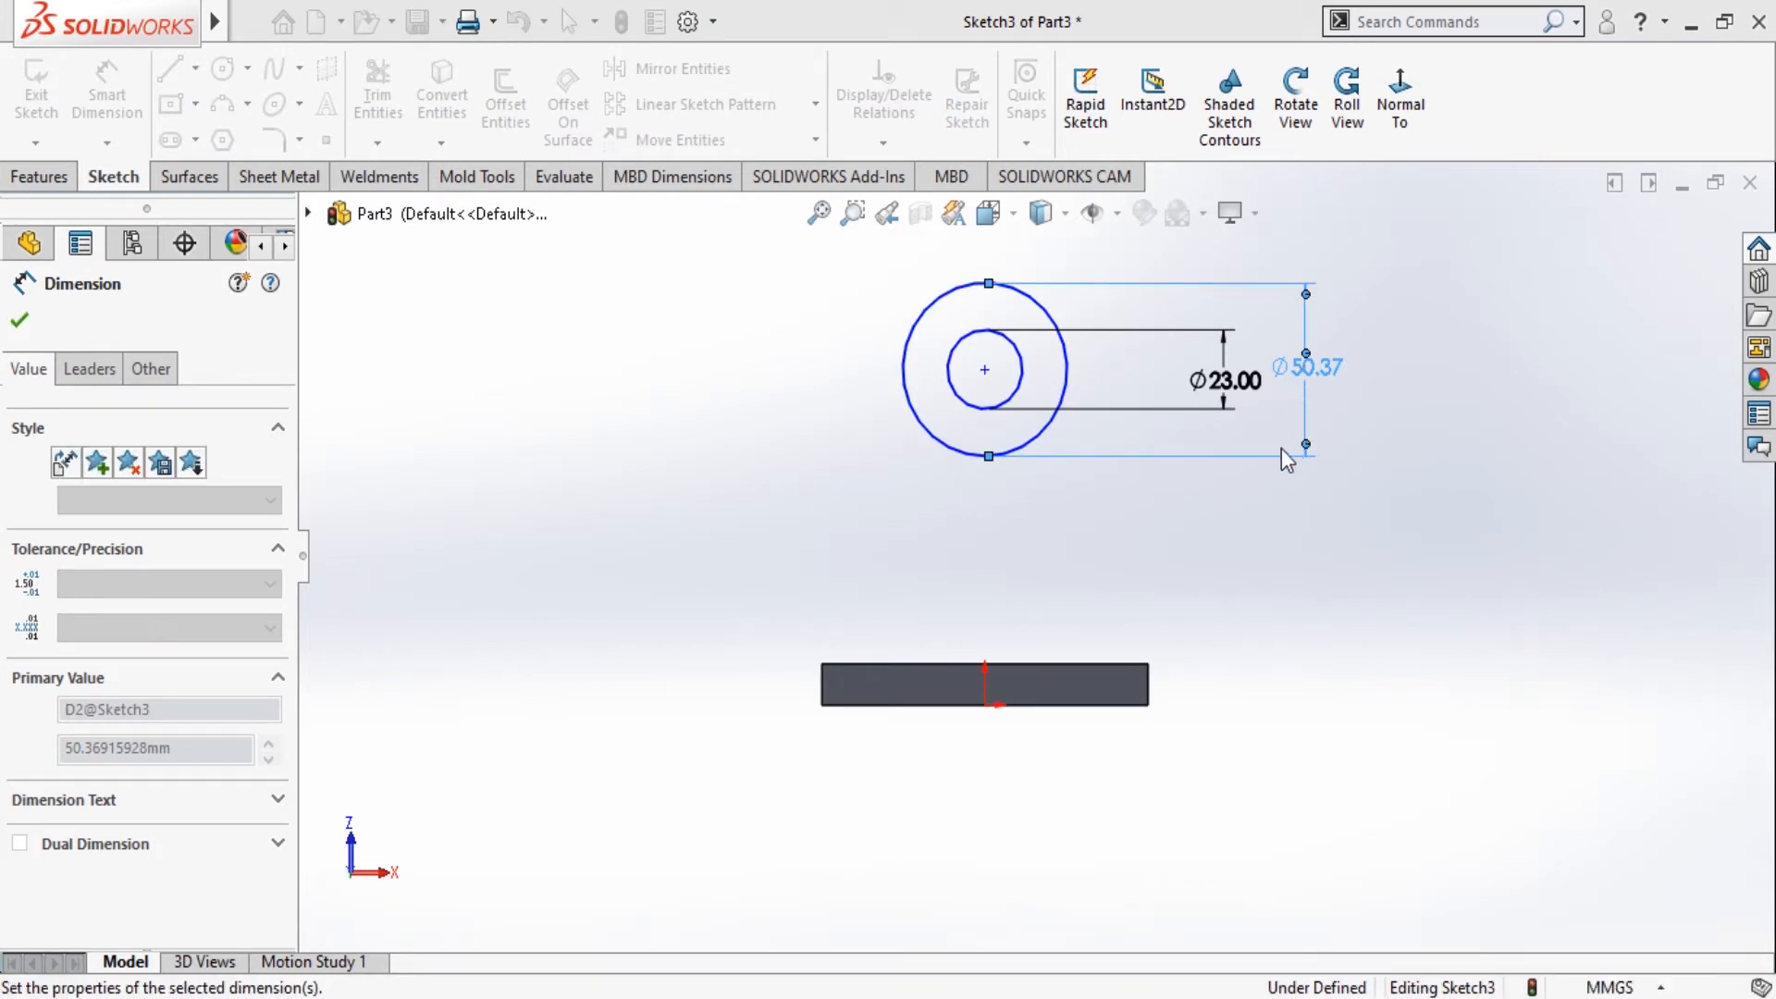
left_click(20, 324)
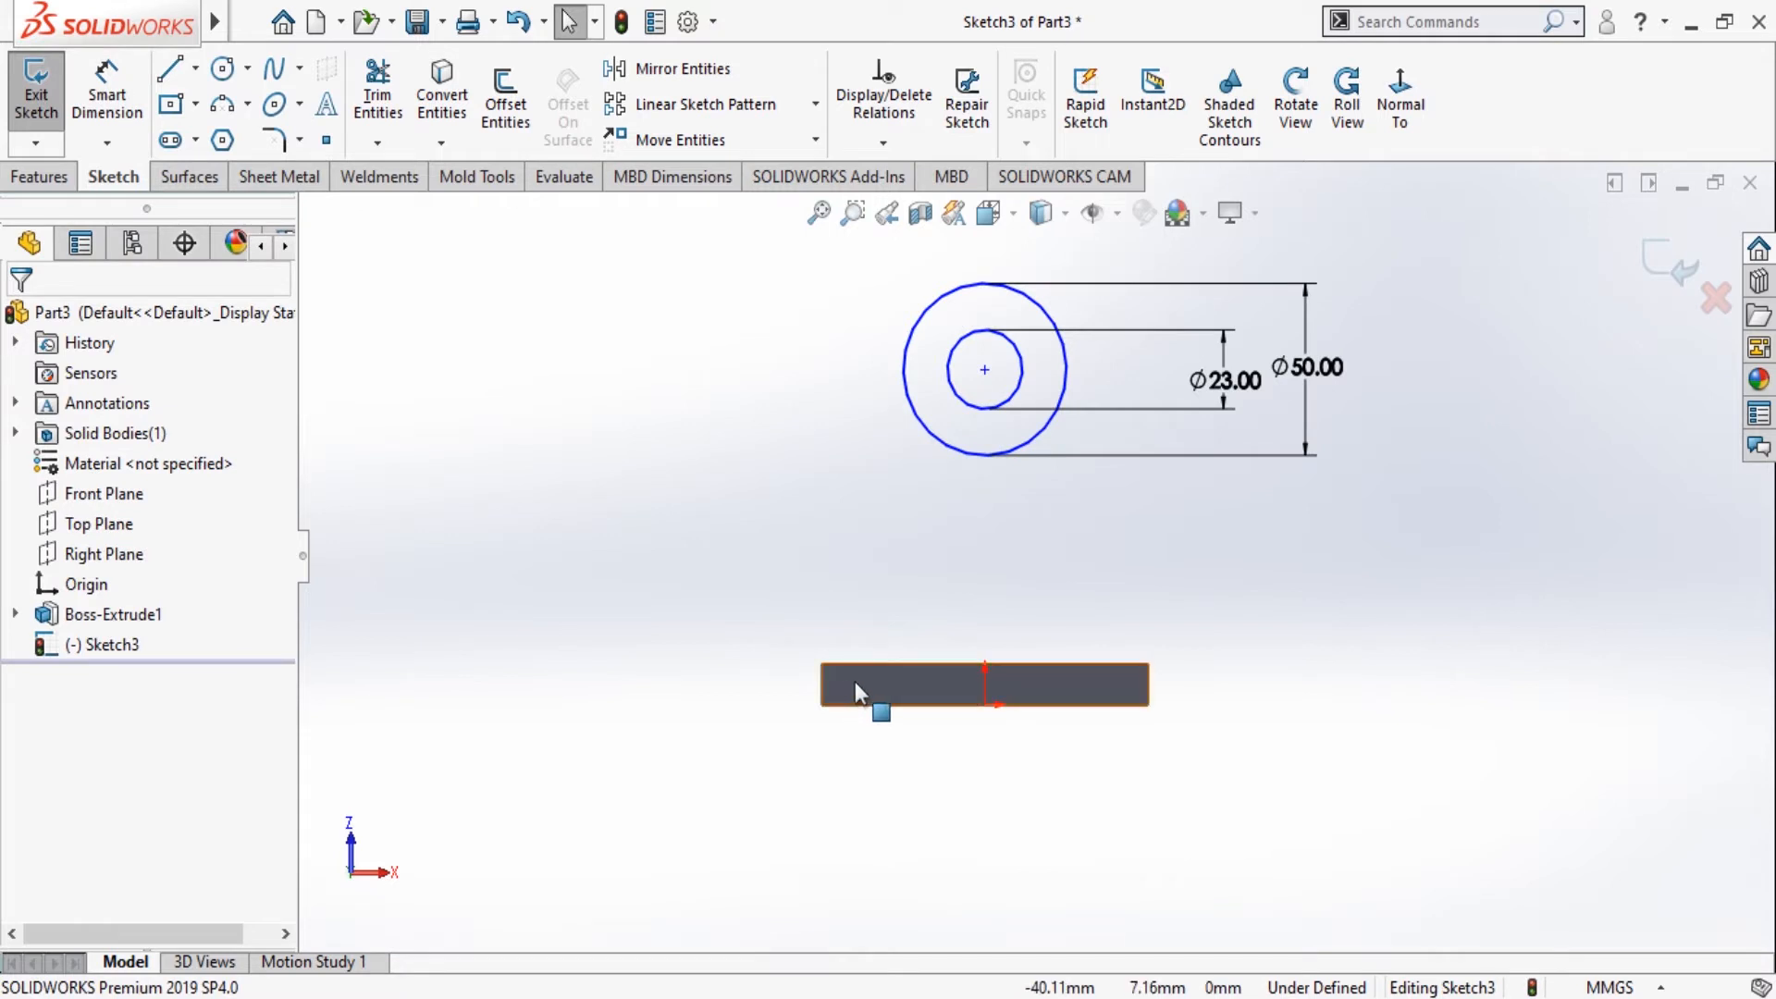
Draw two slanted lines from the plate's upper left and right corners to the matching sides of the 50 mm circle.
left_click(167, 72)
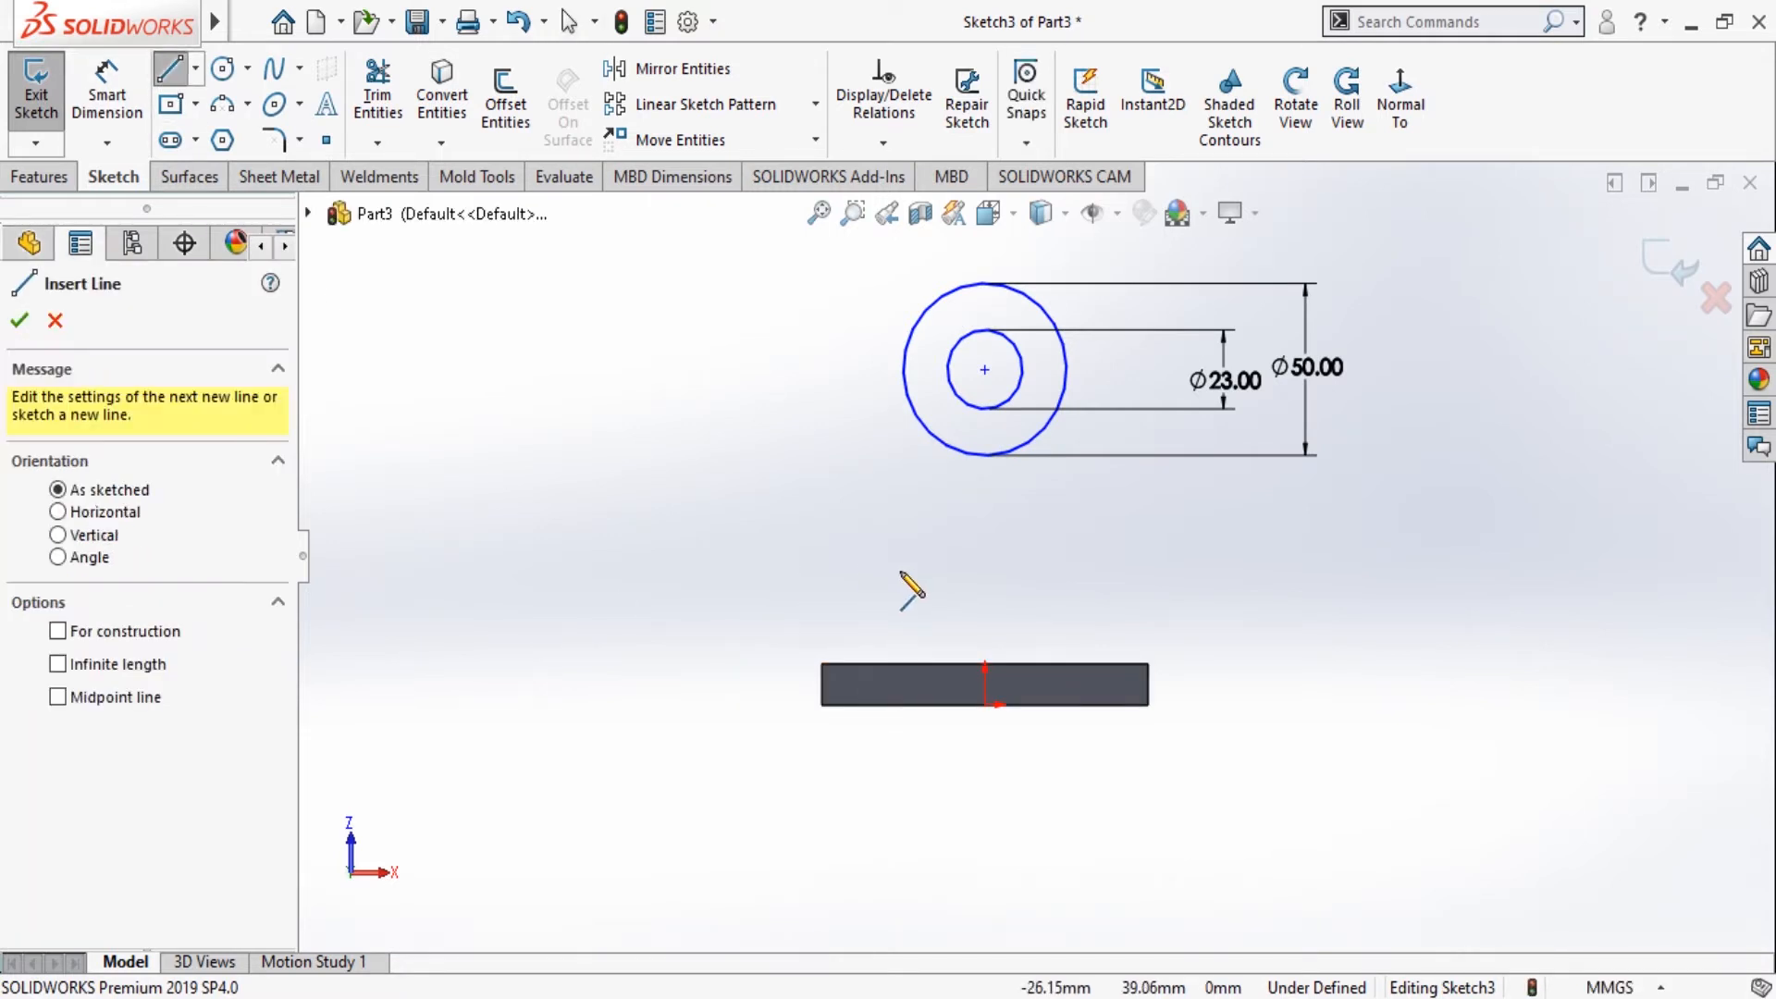
left_click(823, 663)
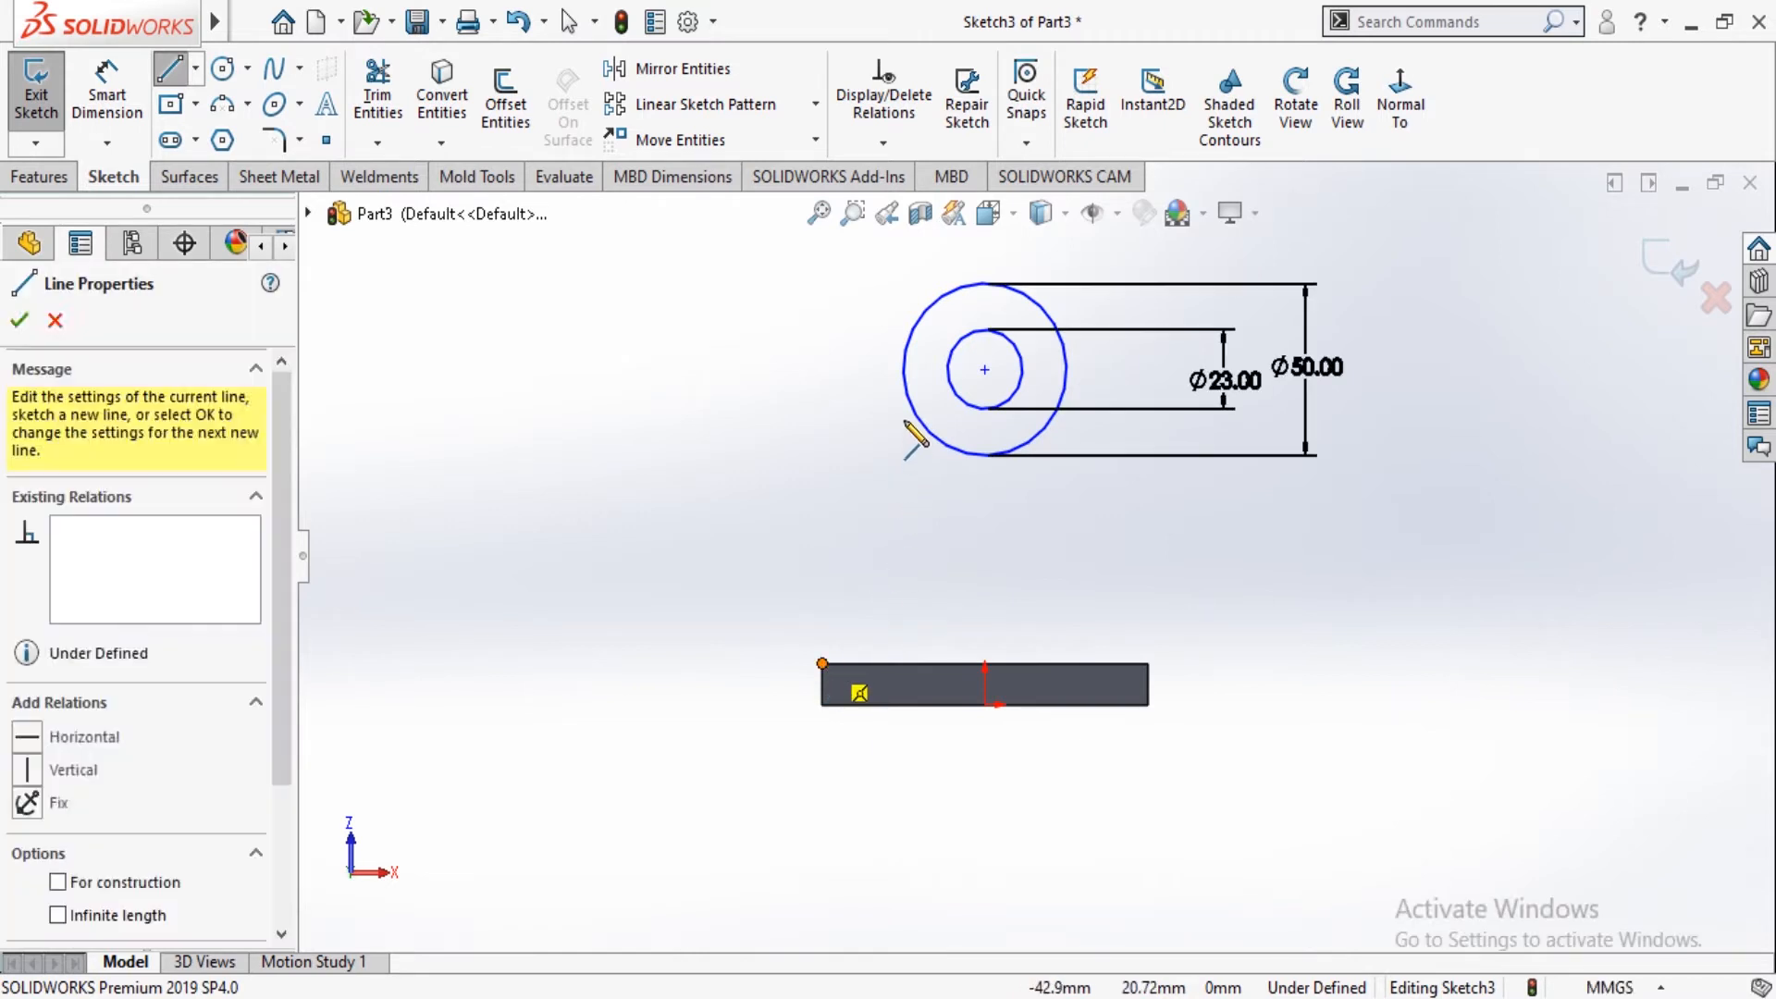
left_click(909, 399)
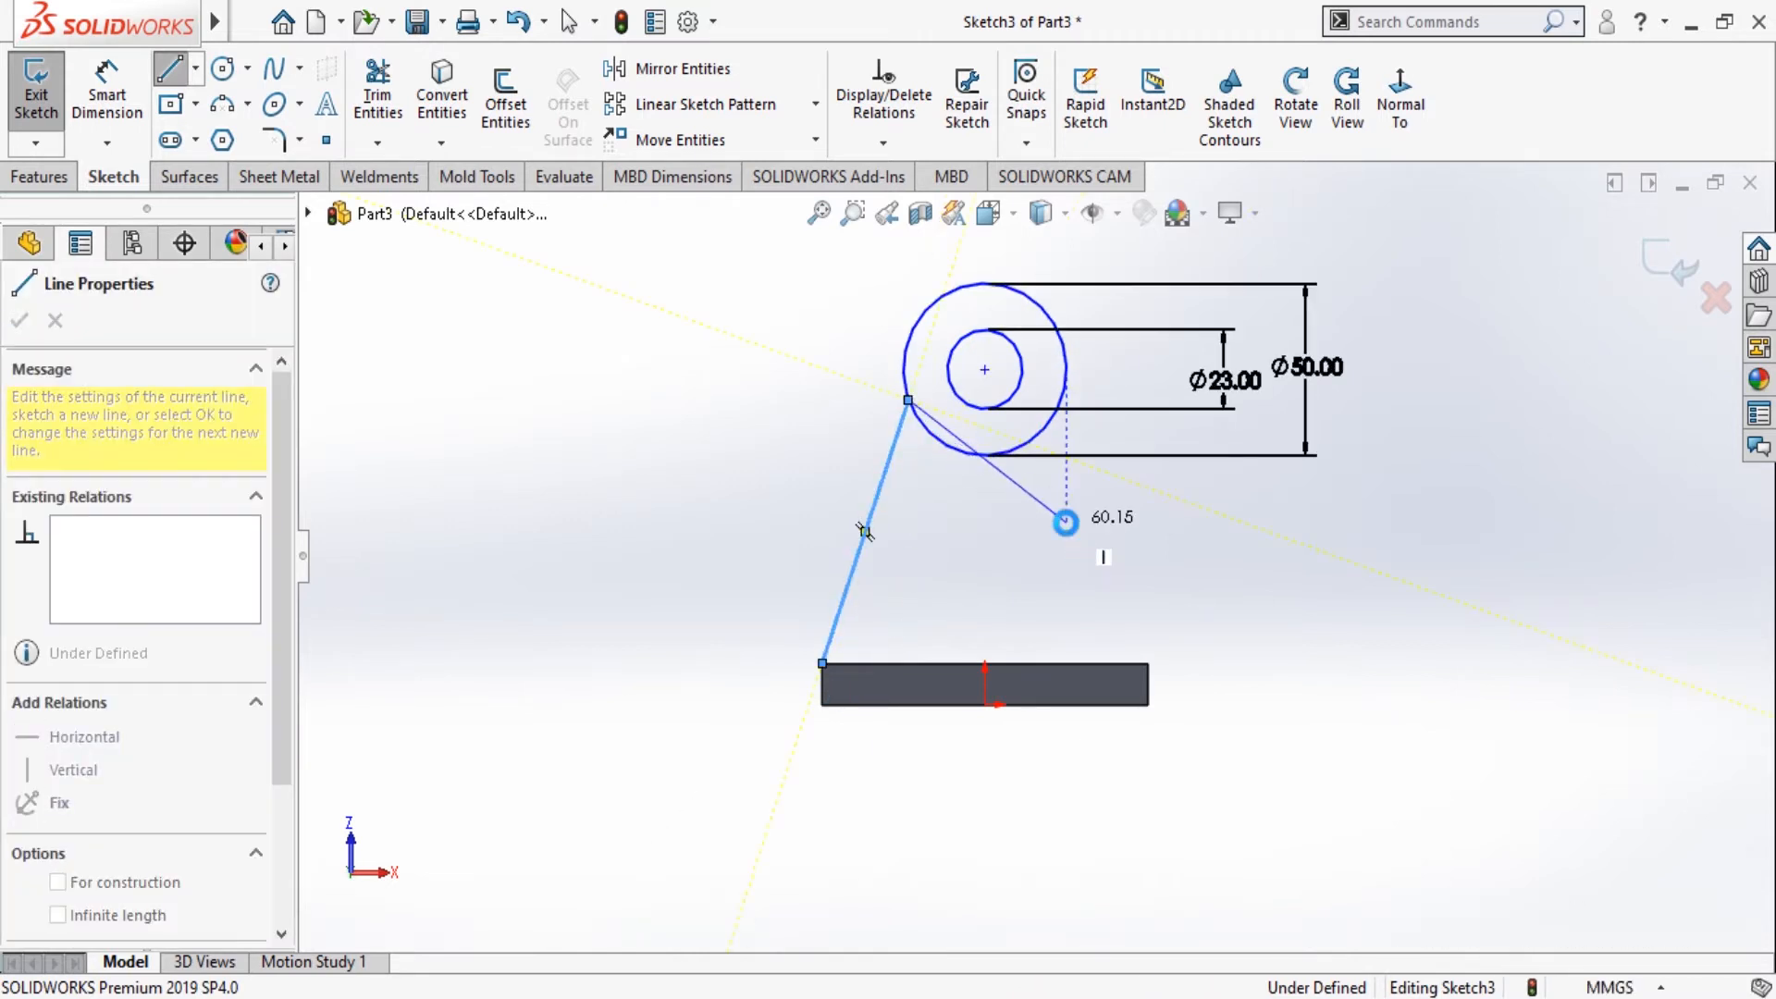
key("Escape")
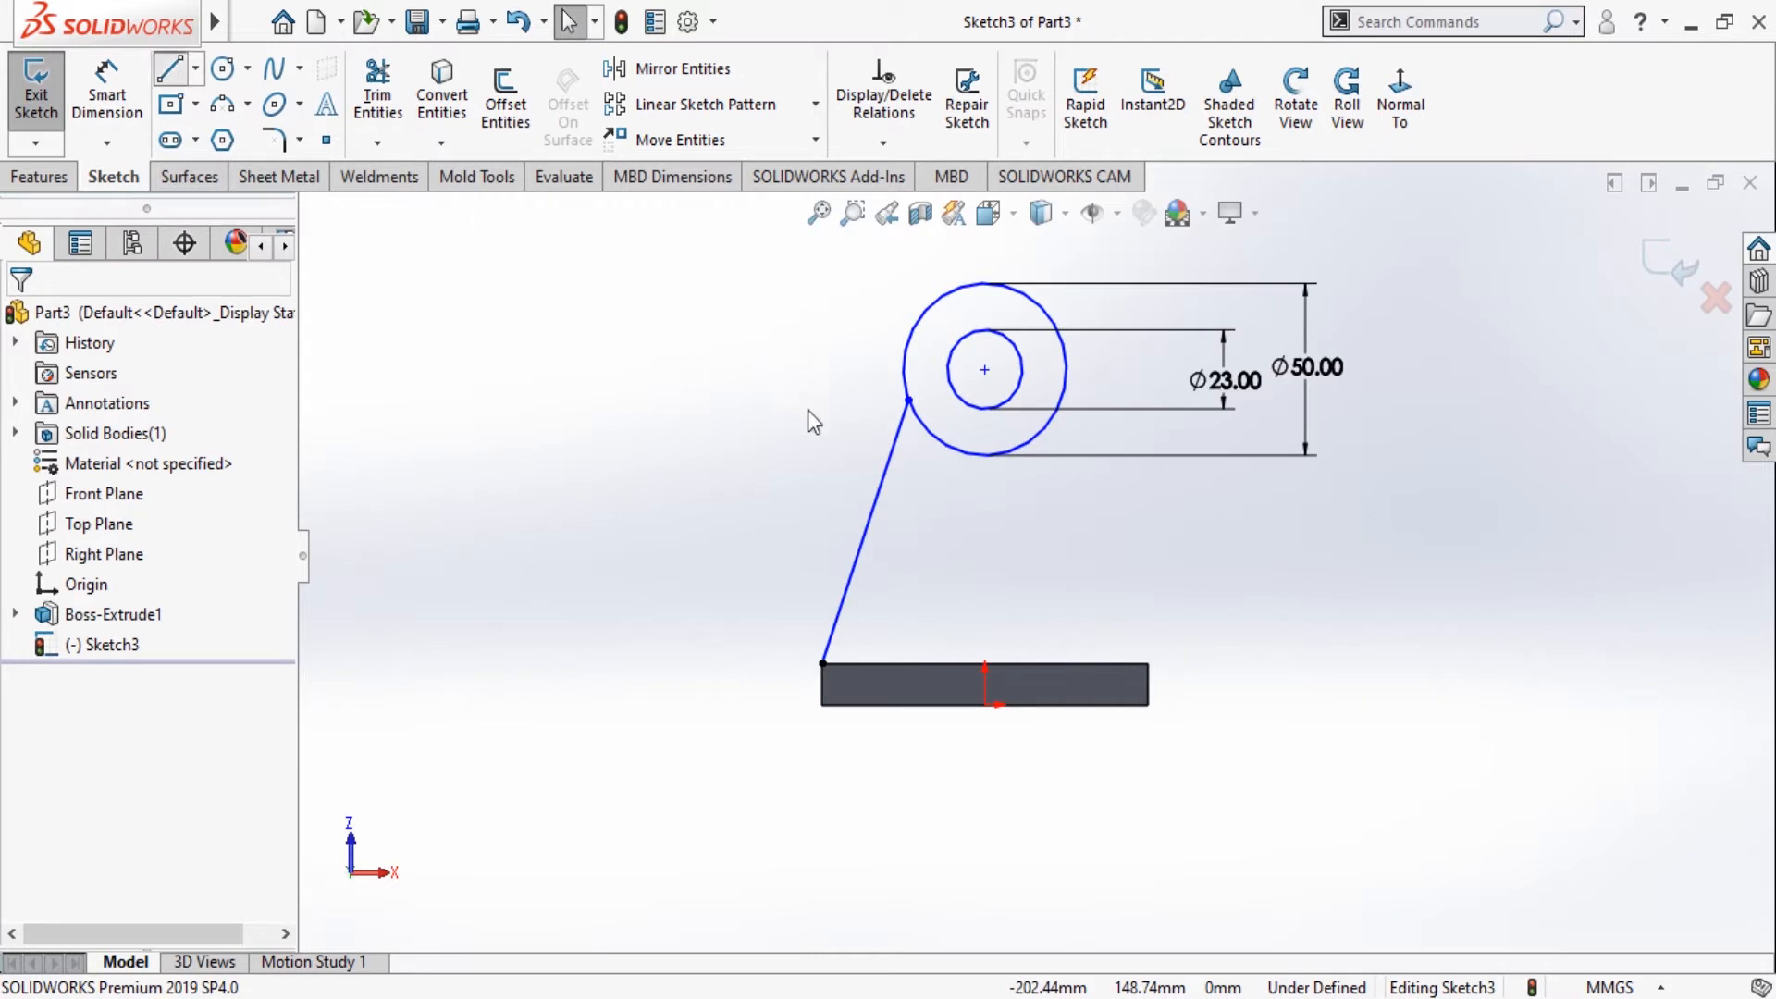
left_click(1148, 663)
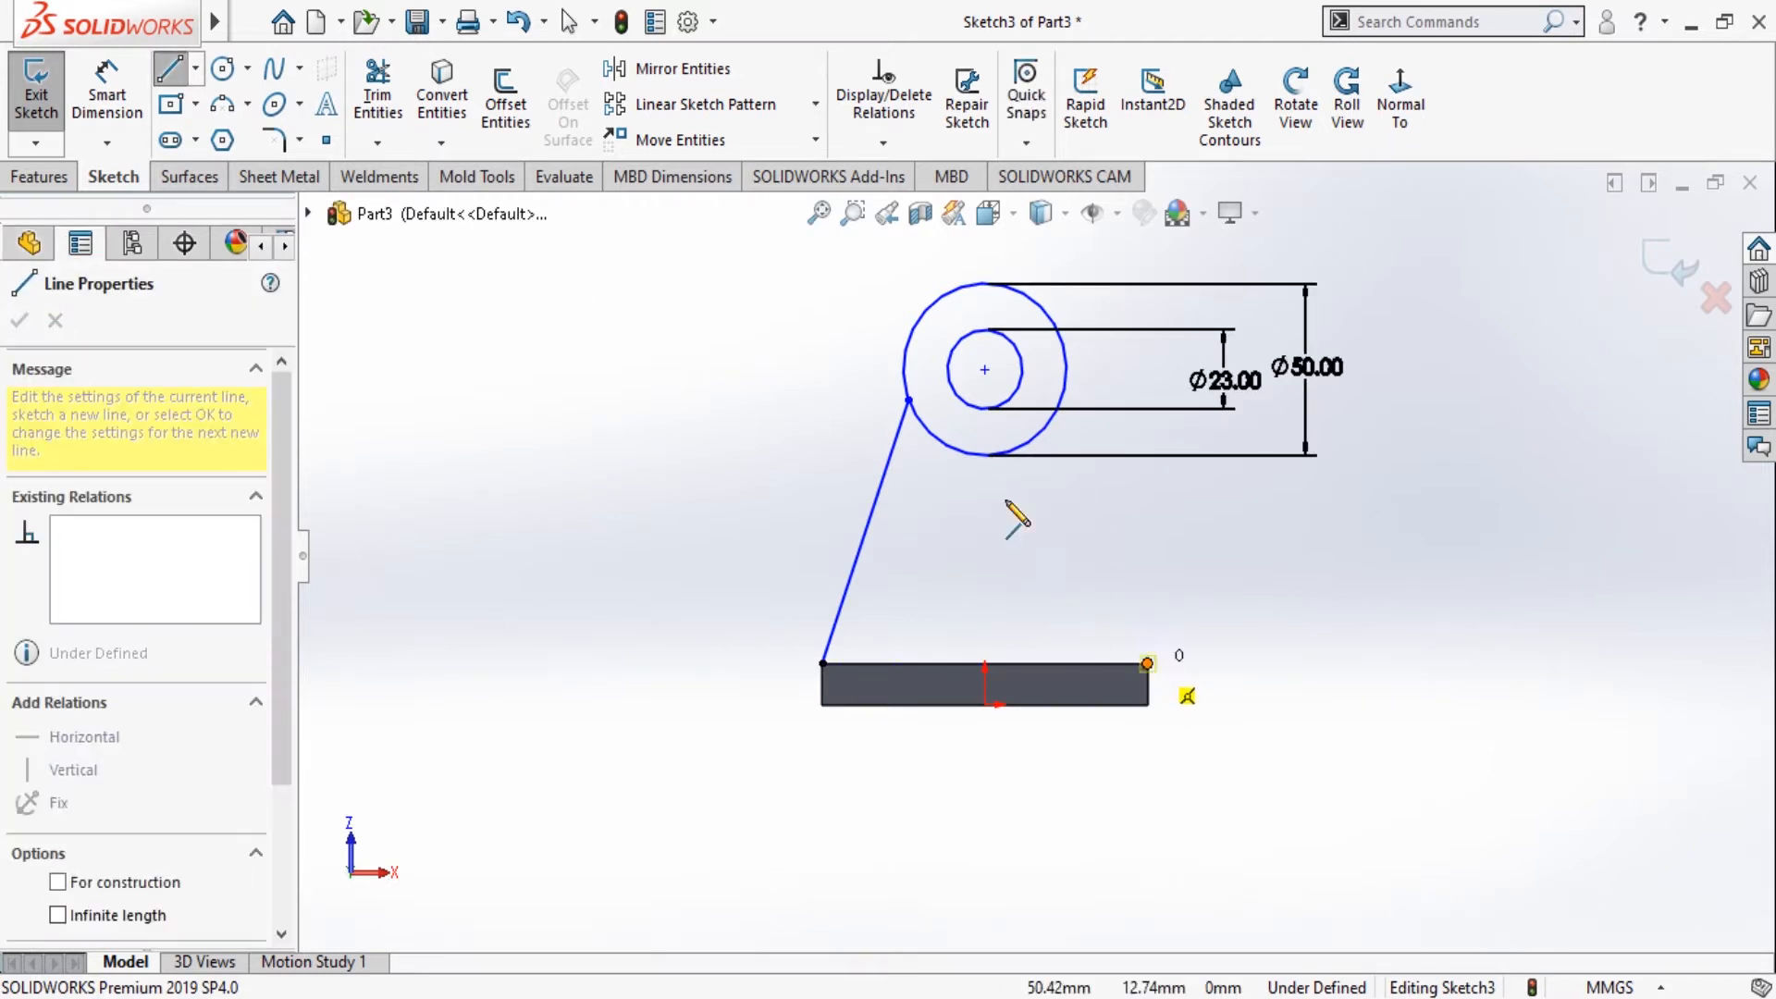
left_click(1064, 400)
key("Escape")
key("Escape")
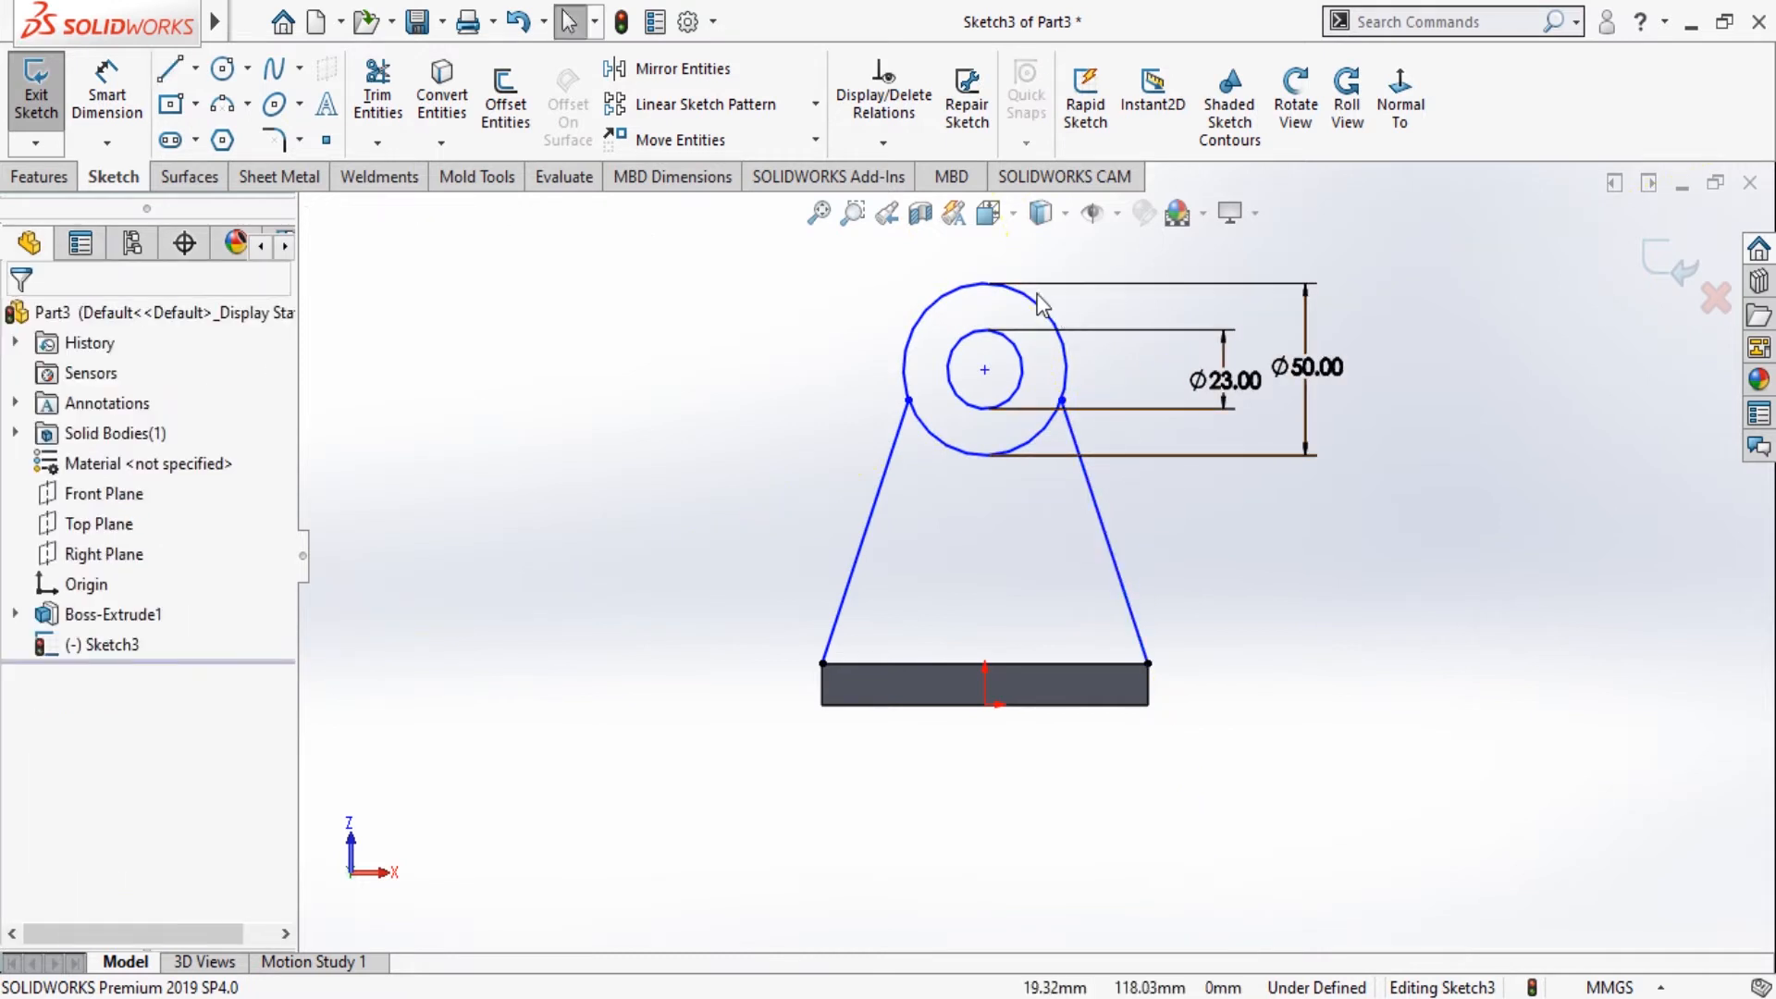
Add a Tangent relation between the 50 mm circle and the left slanted line.
scroll(1039, 296, "down", 3)
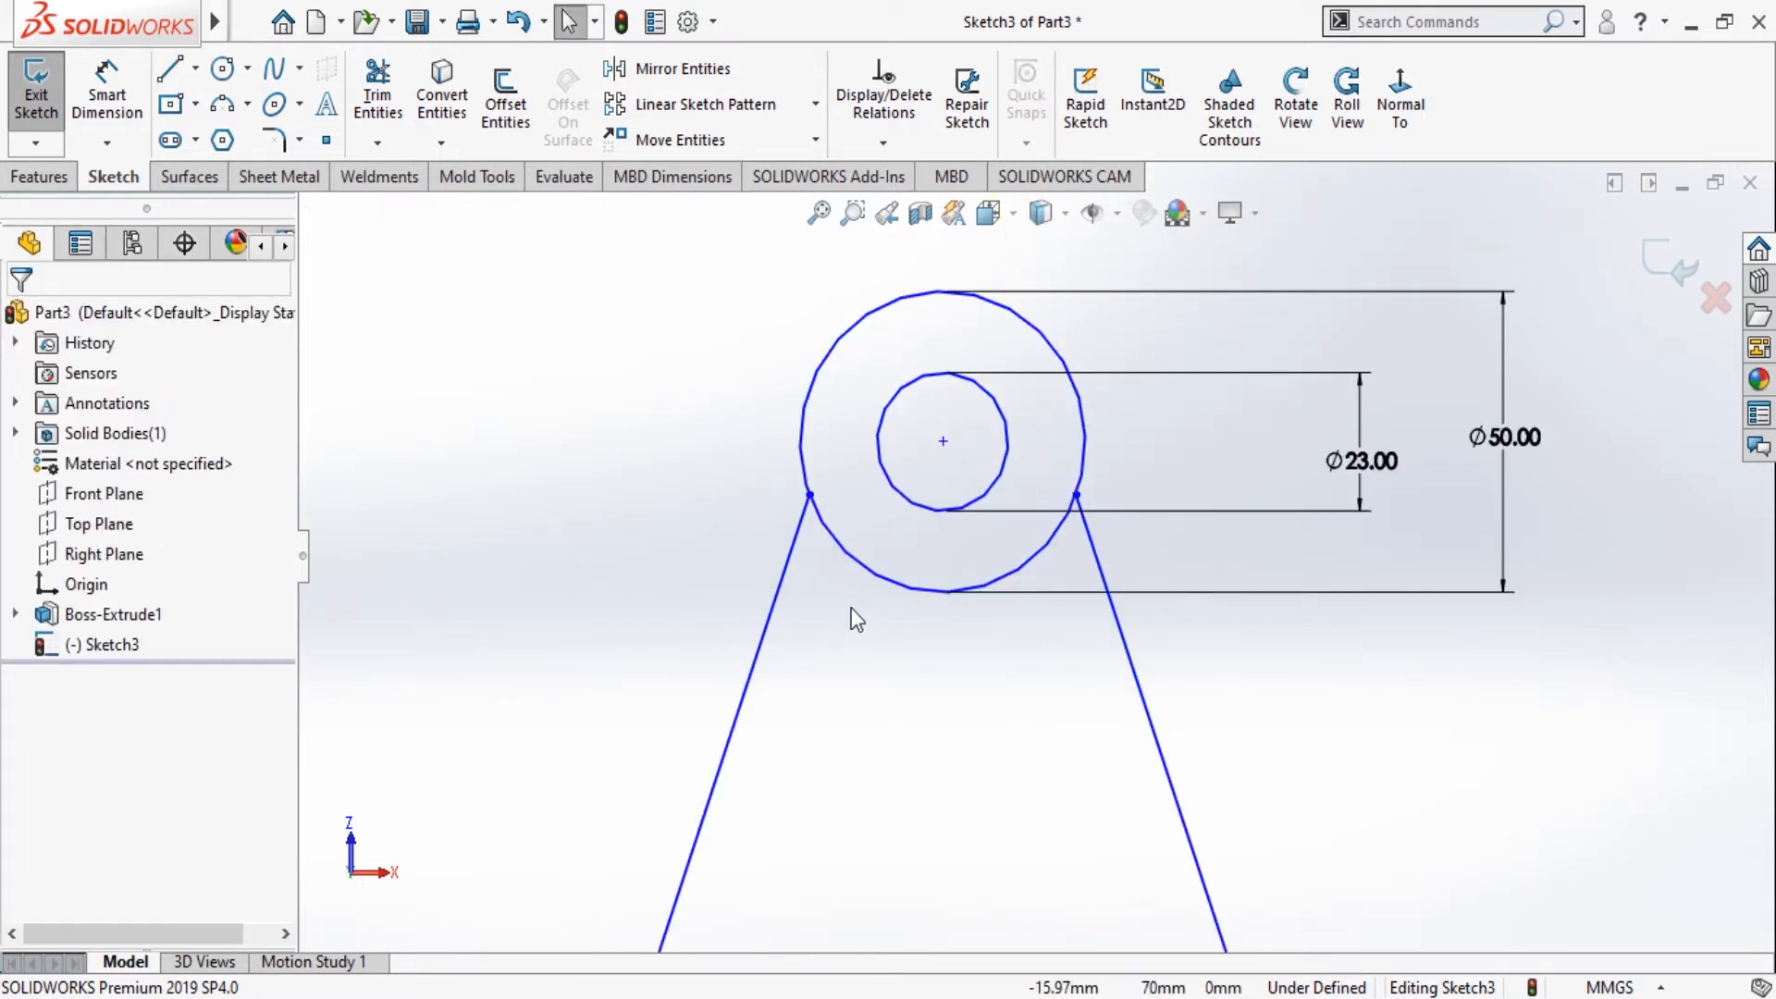
left_click(844, 553)
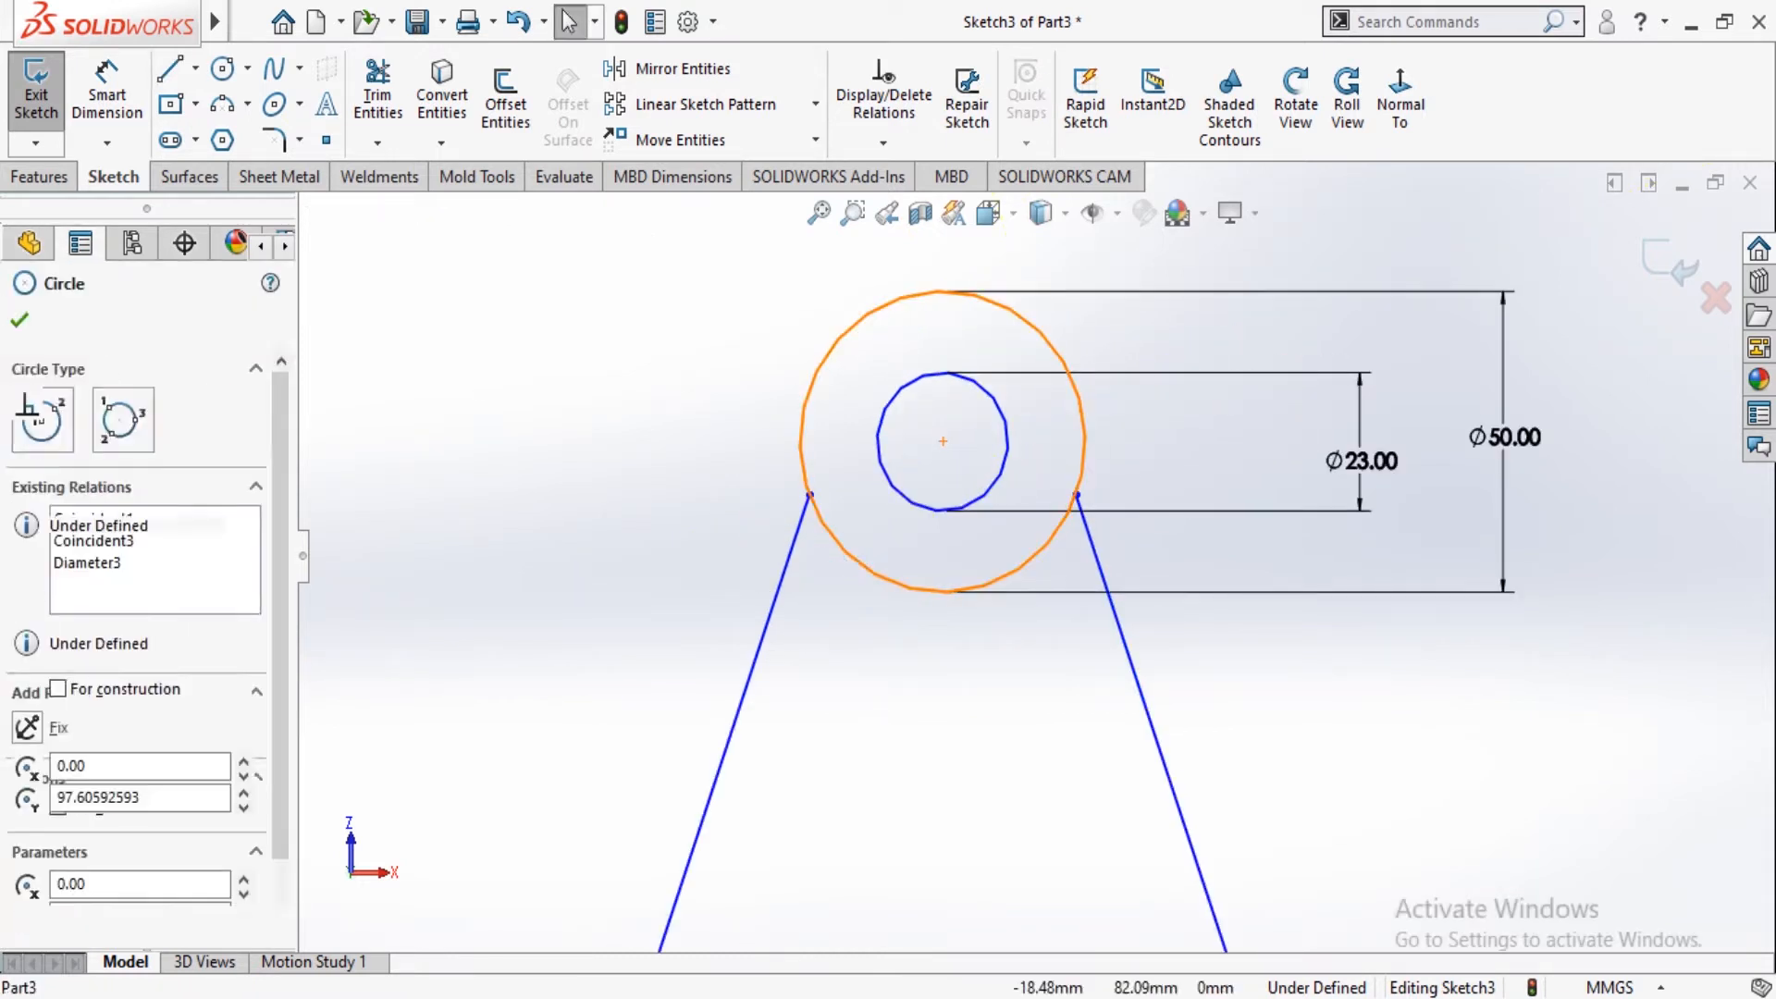
left_click(797, 537, "ctrl")
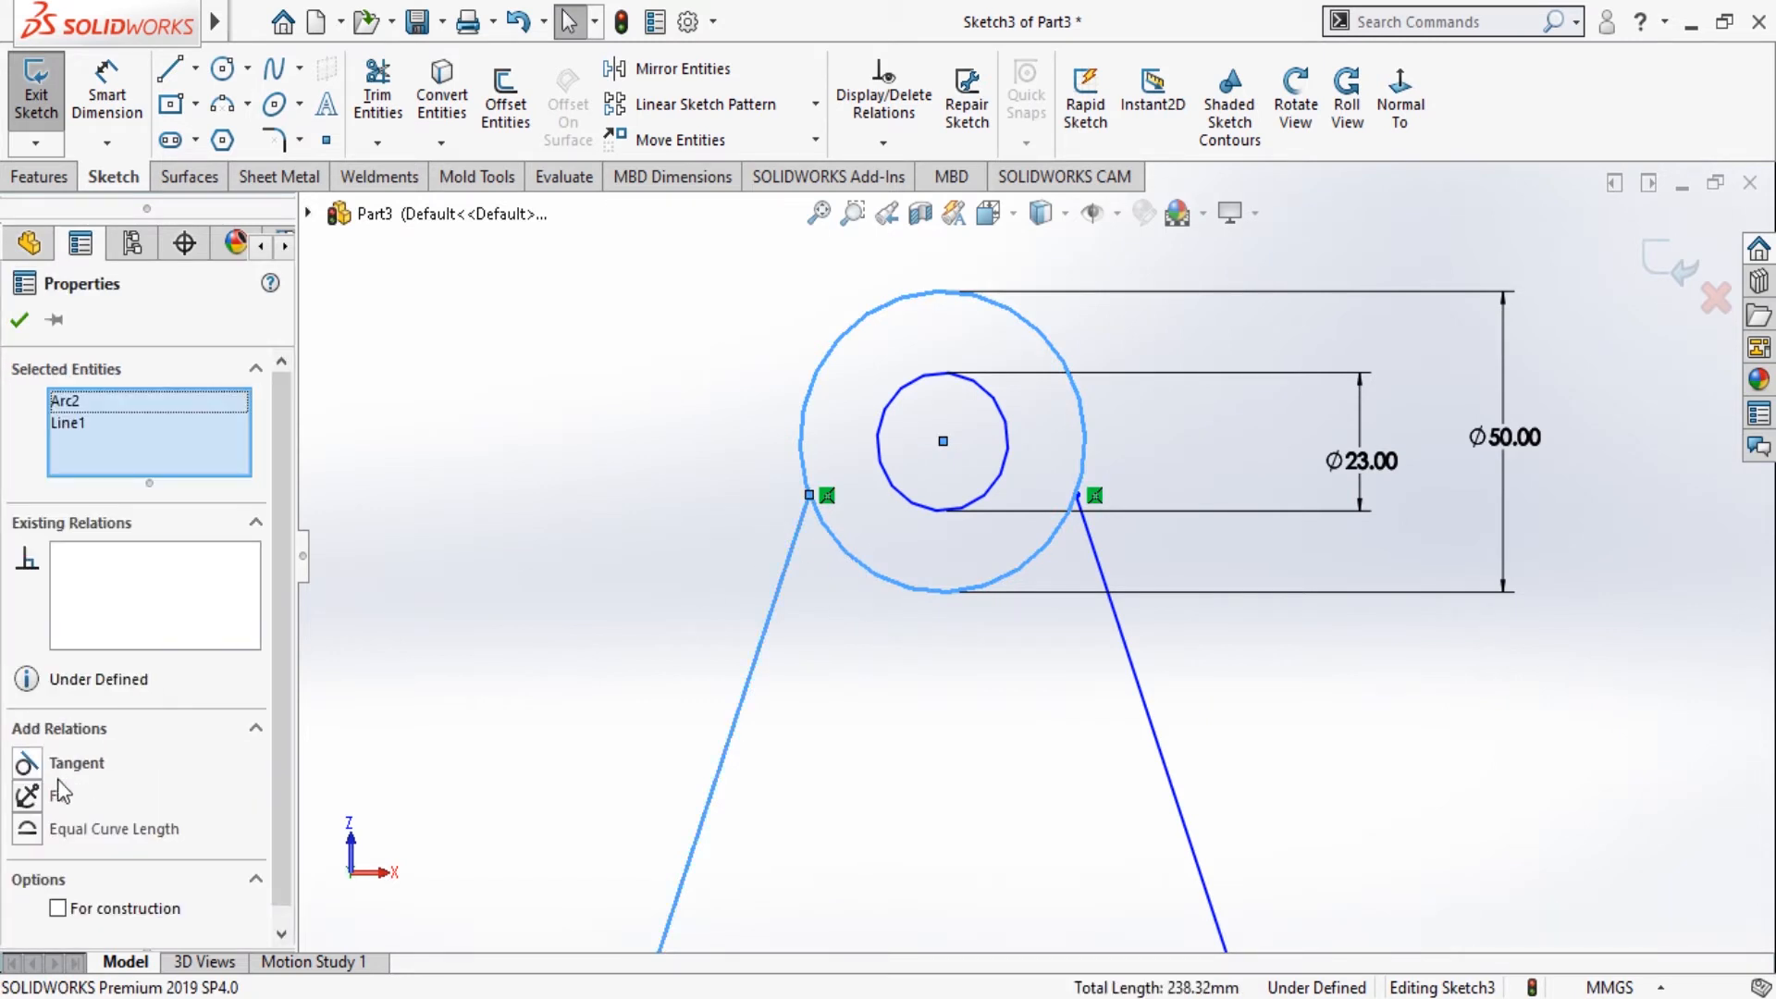
left_click(28, 764)
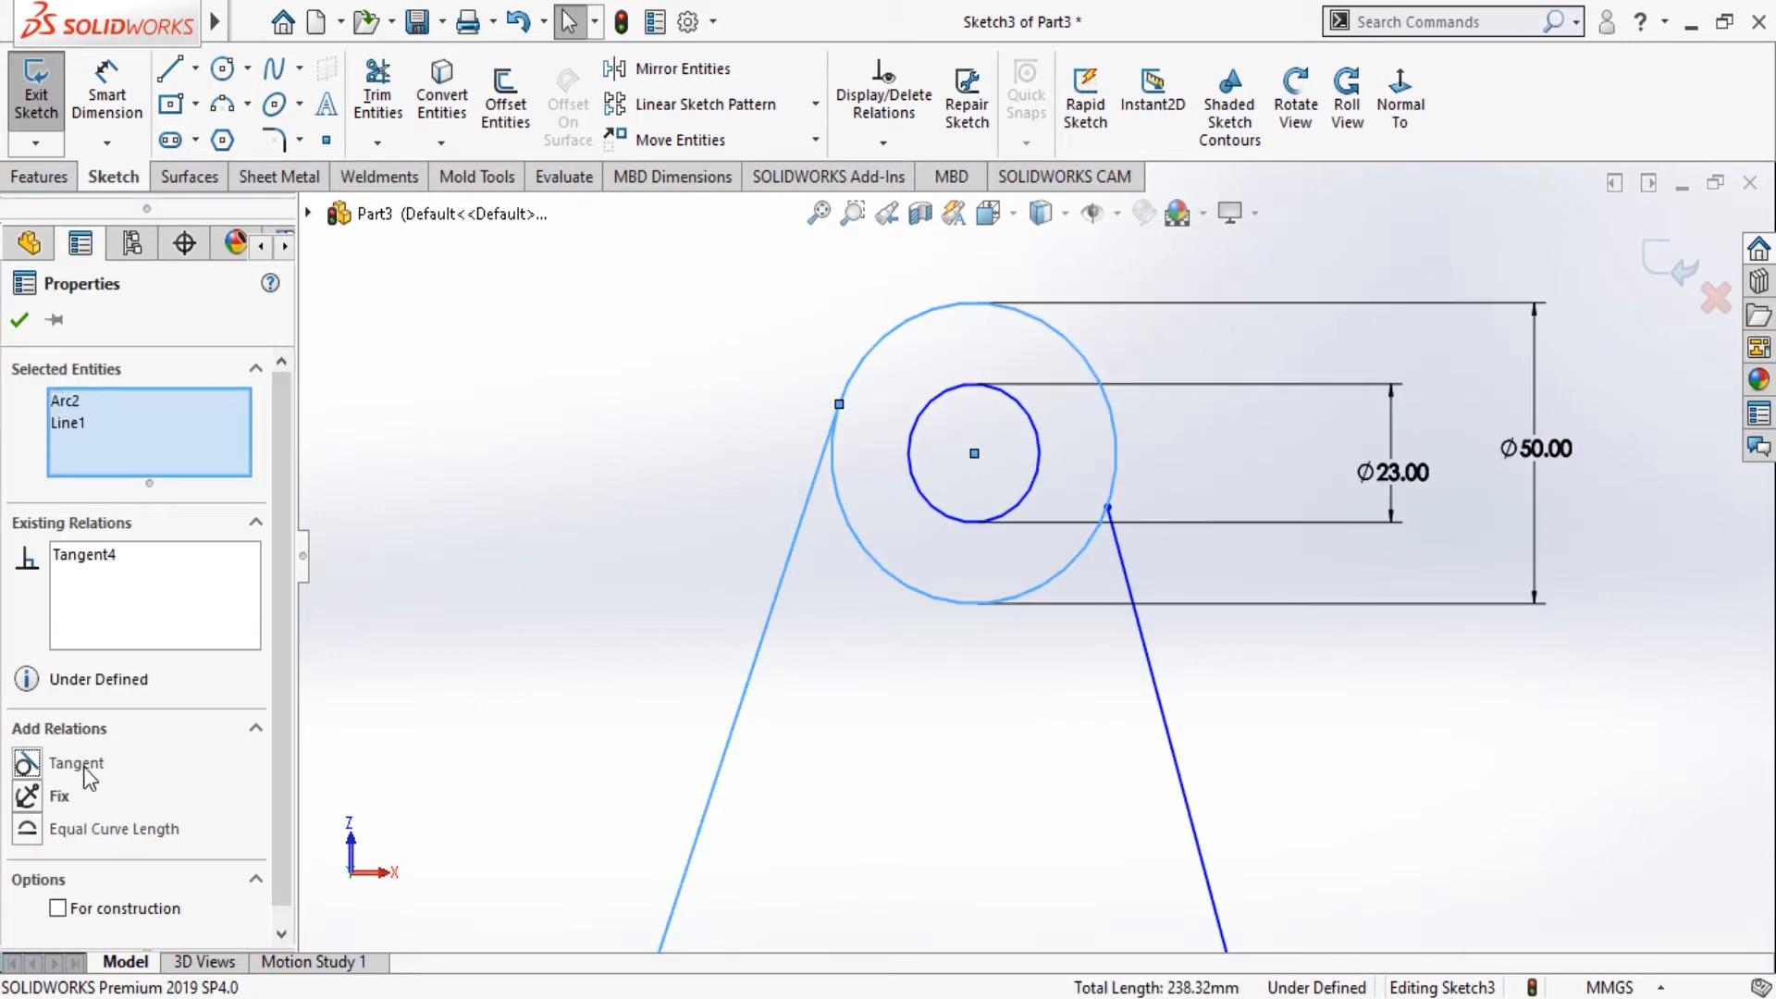
left_click(20, 321)
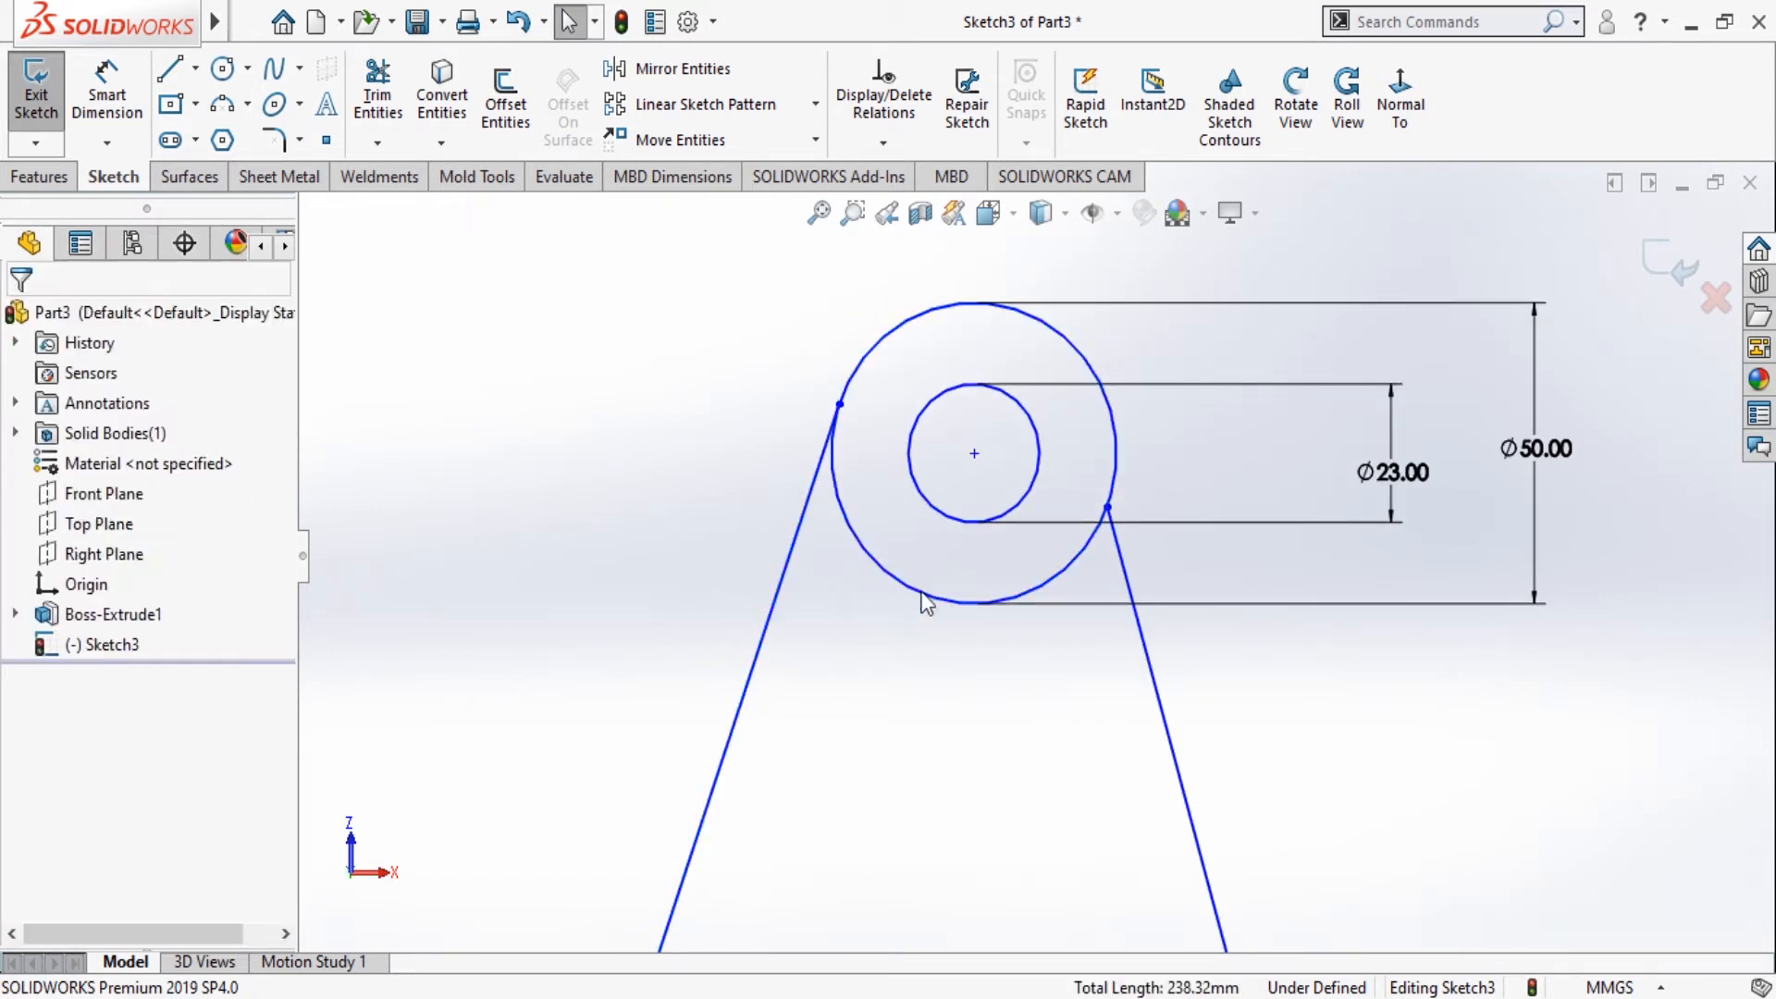
Add a Tangent relation between the 50 mm circle and the right slanted line.
left_click(1105, 564)
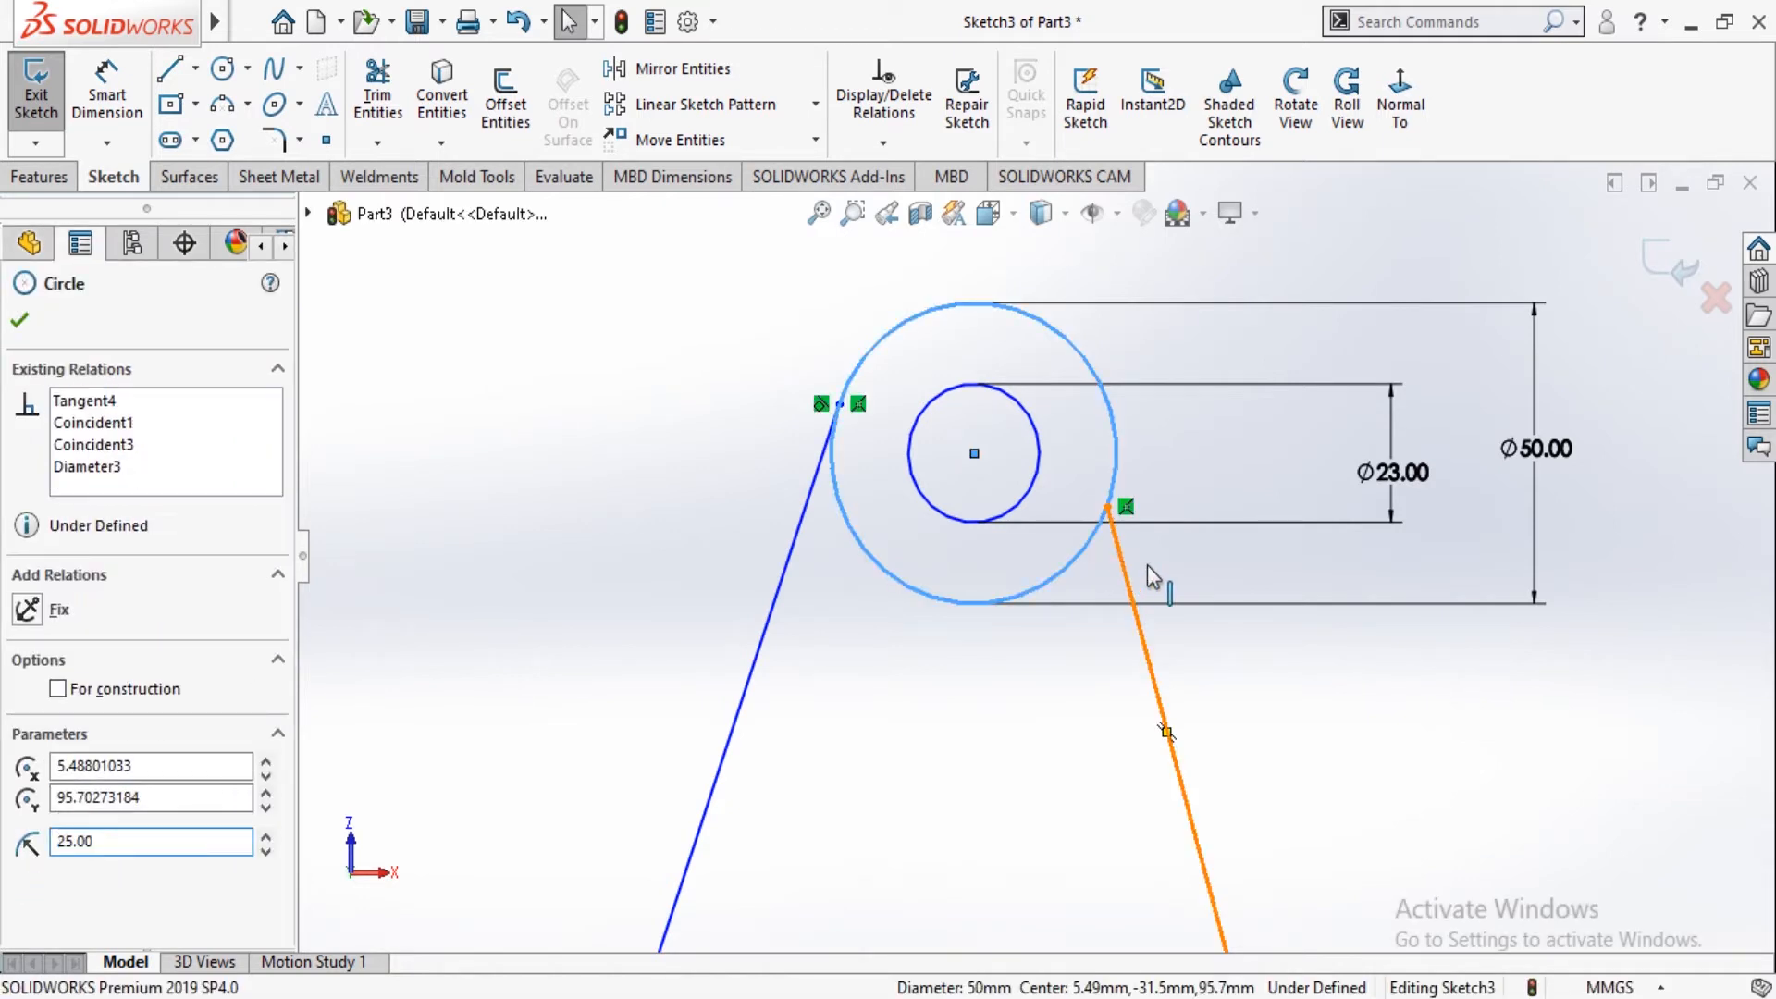
left_click(1148, 567, "ctrl")
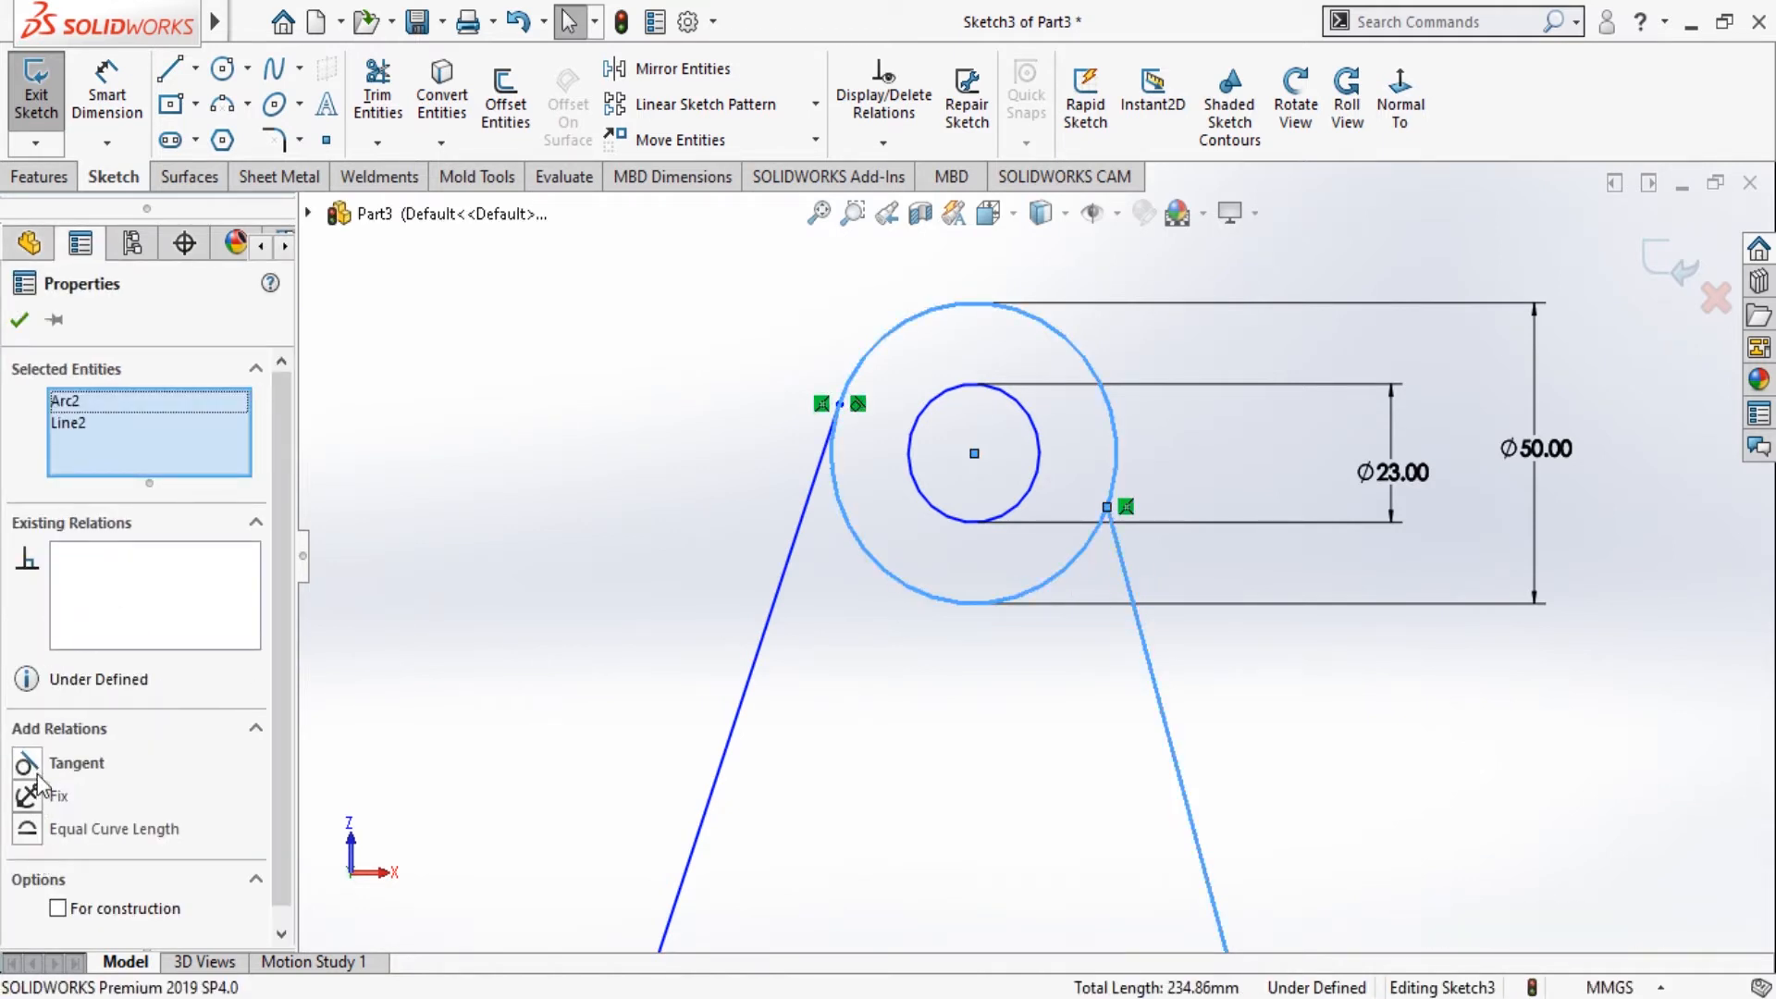
left_click(28, 764)
left_click(16, 319)
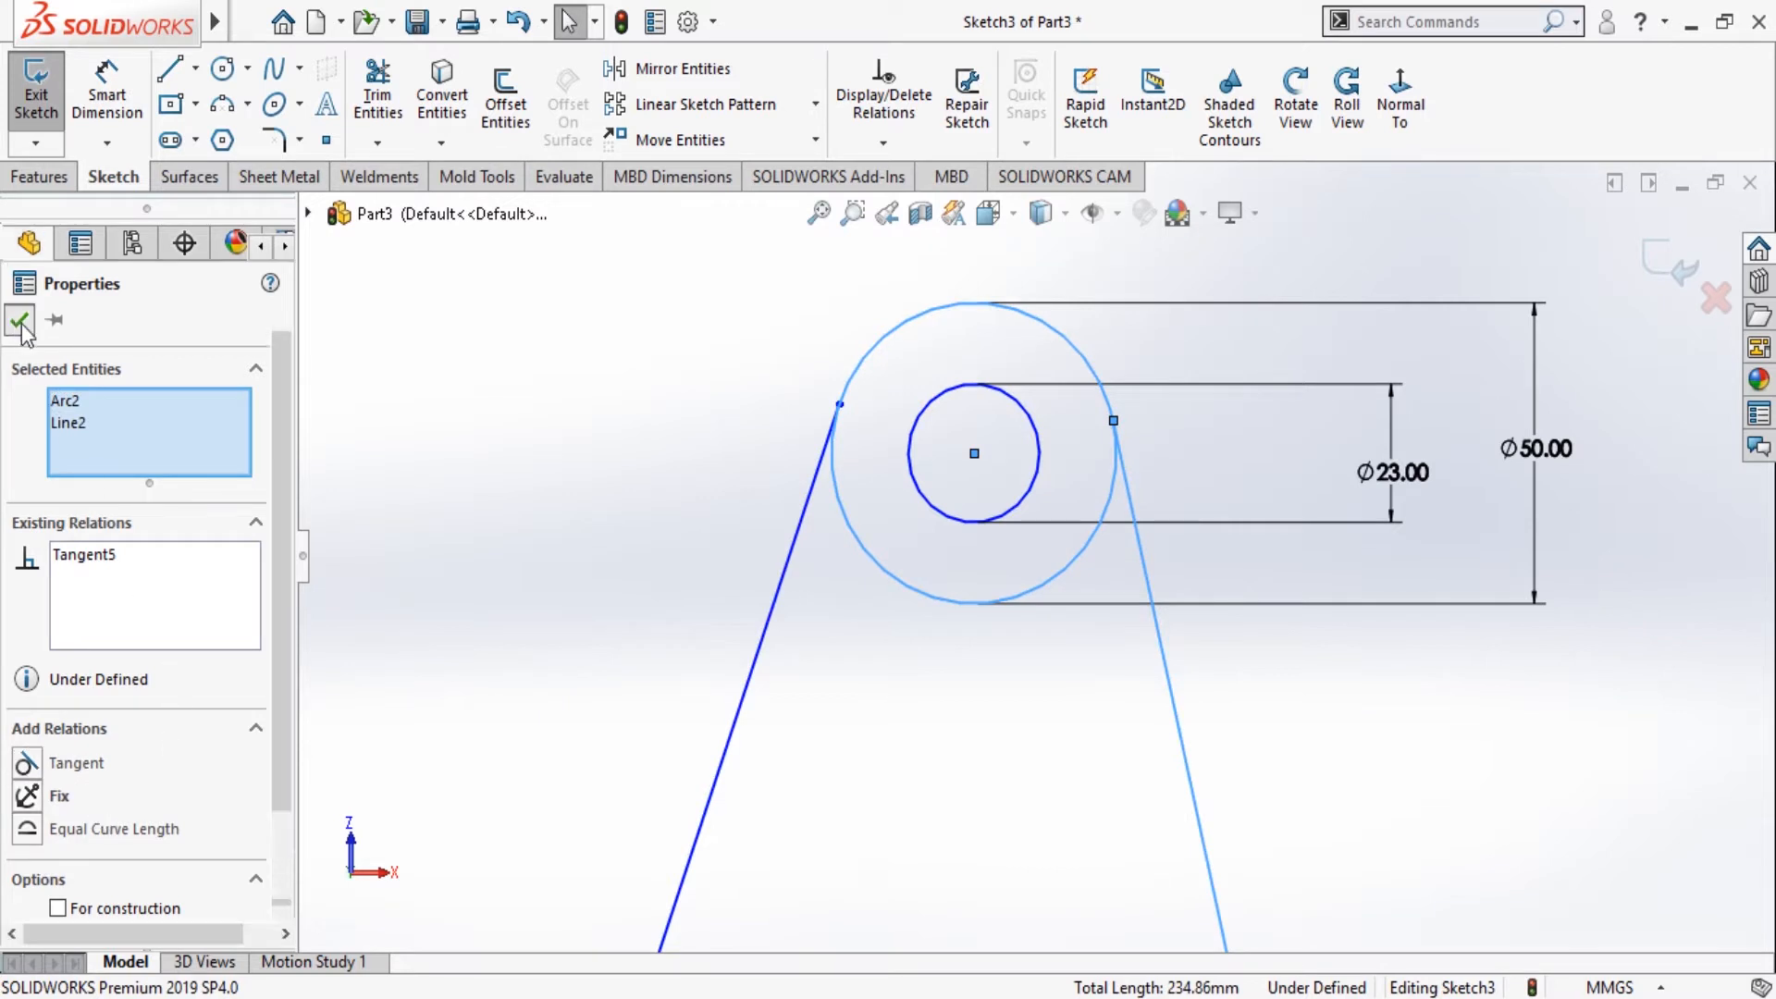
Draw a centerline from the centre of the concentric circles down to the origin.
scroll(1147, 685, "up", 3)
scroll(1068, 759, "down", 1)
scroll(1091, 750, "down", 2)
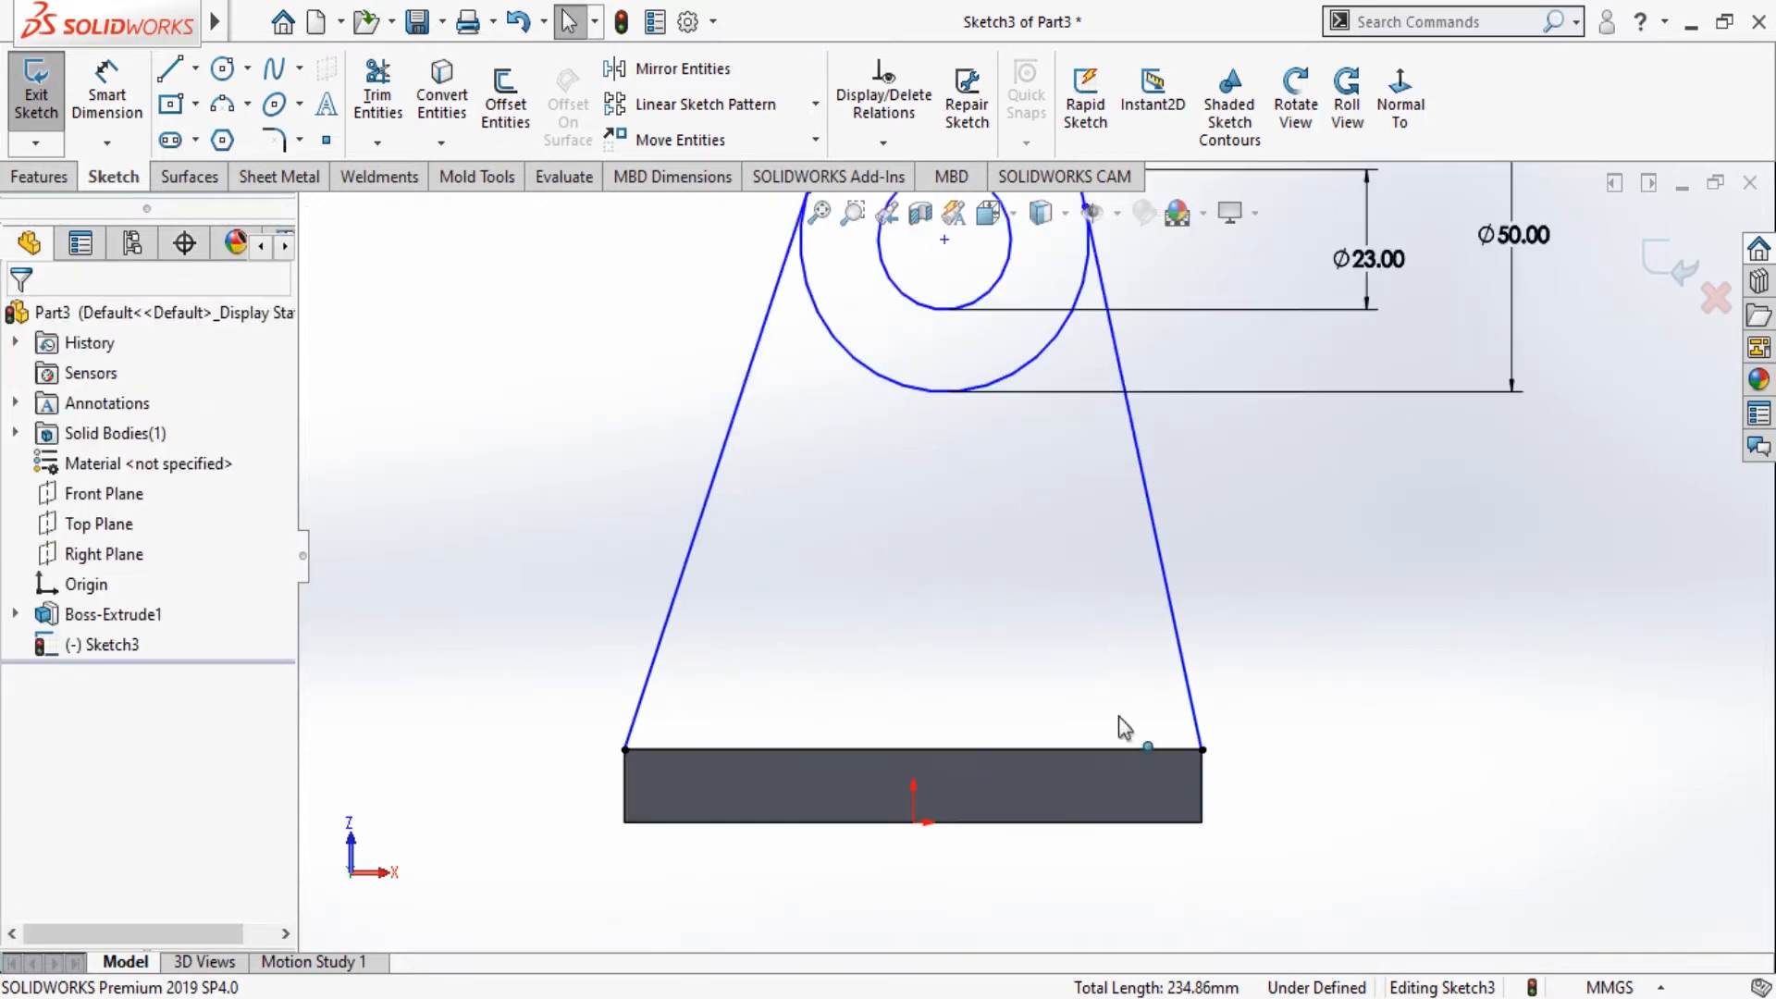
scroll(1119, 716, "up", 2)
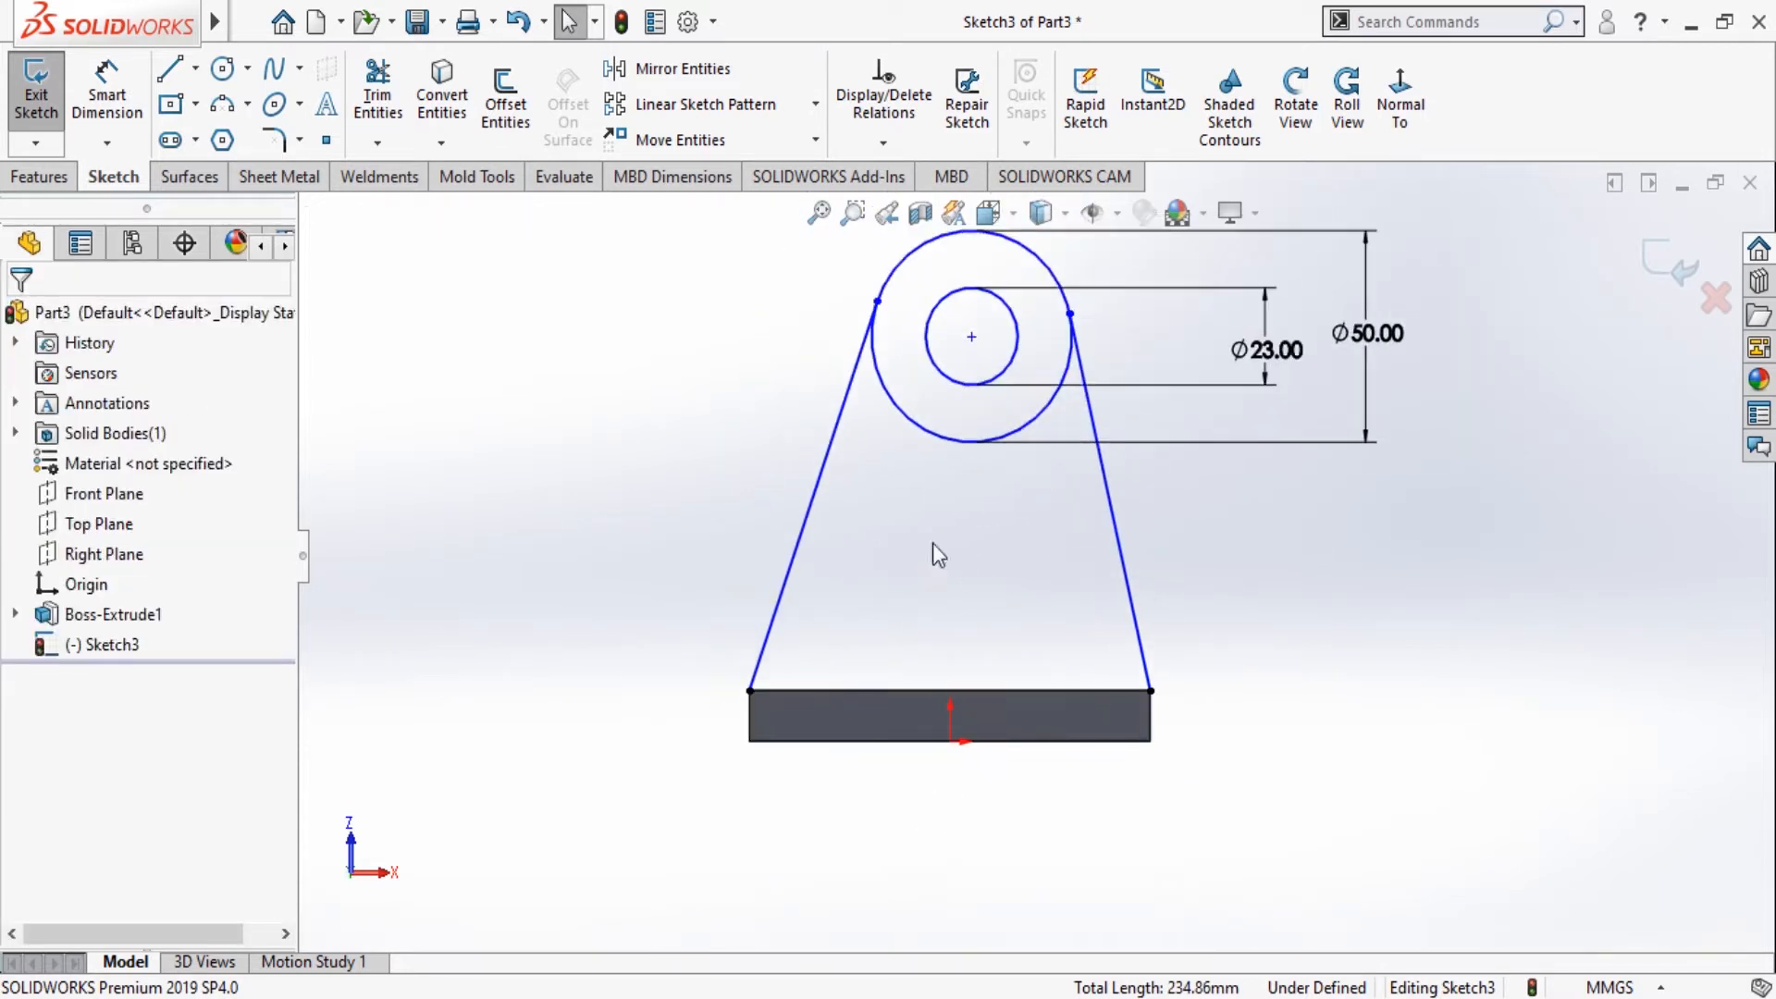
left_click(198, 70)
left_click(189, 108)
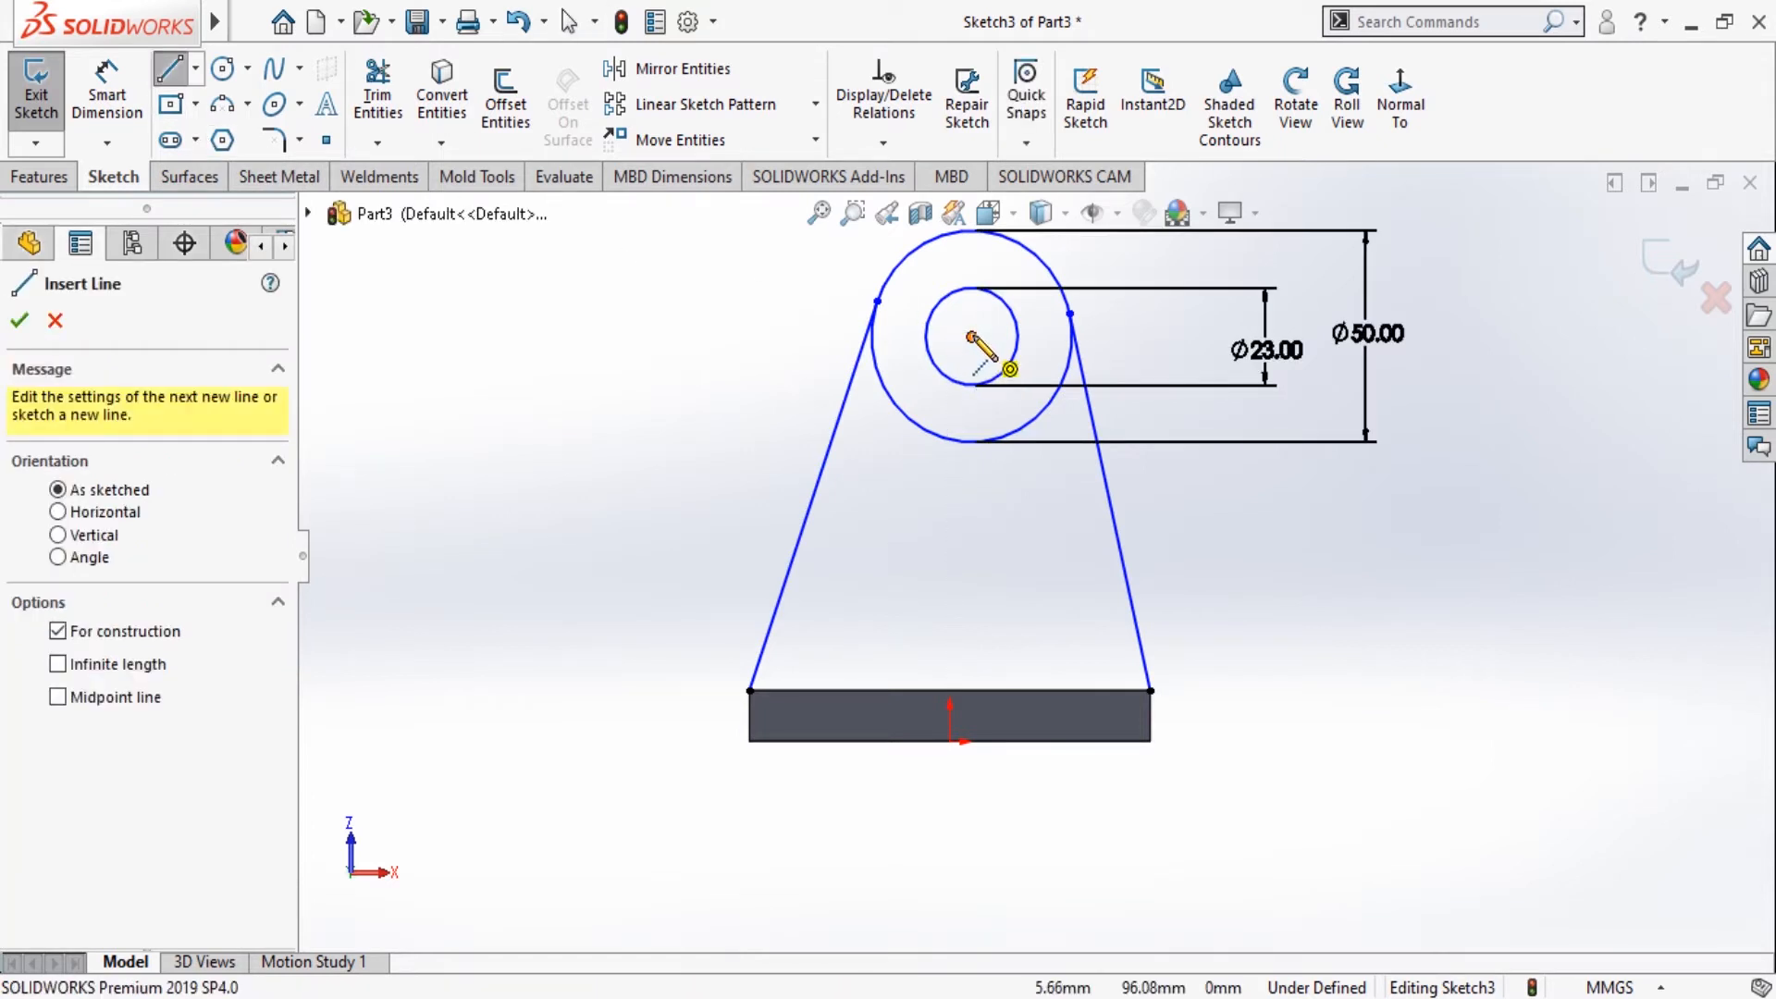
left_click(971, 337)
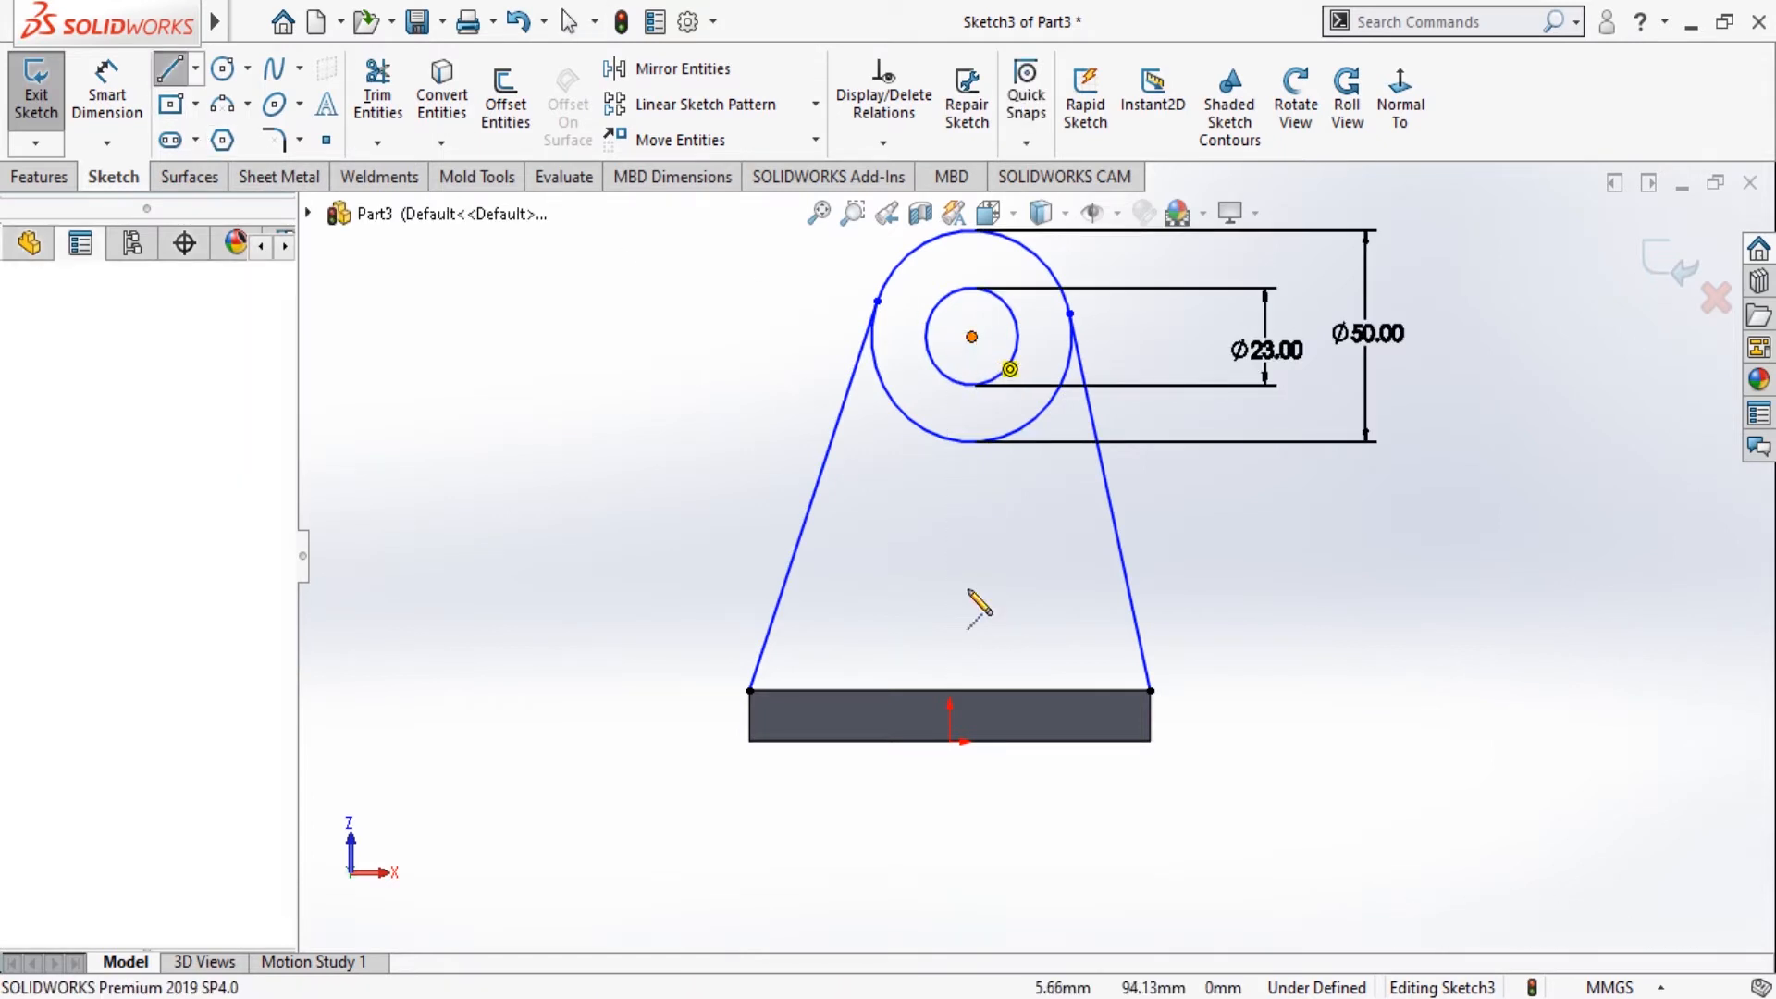
left_click(1018, 784)
key("Escape")
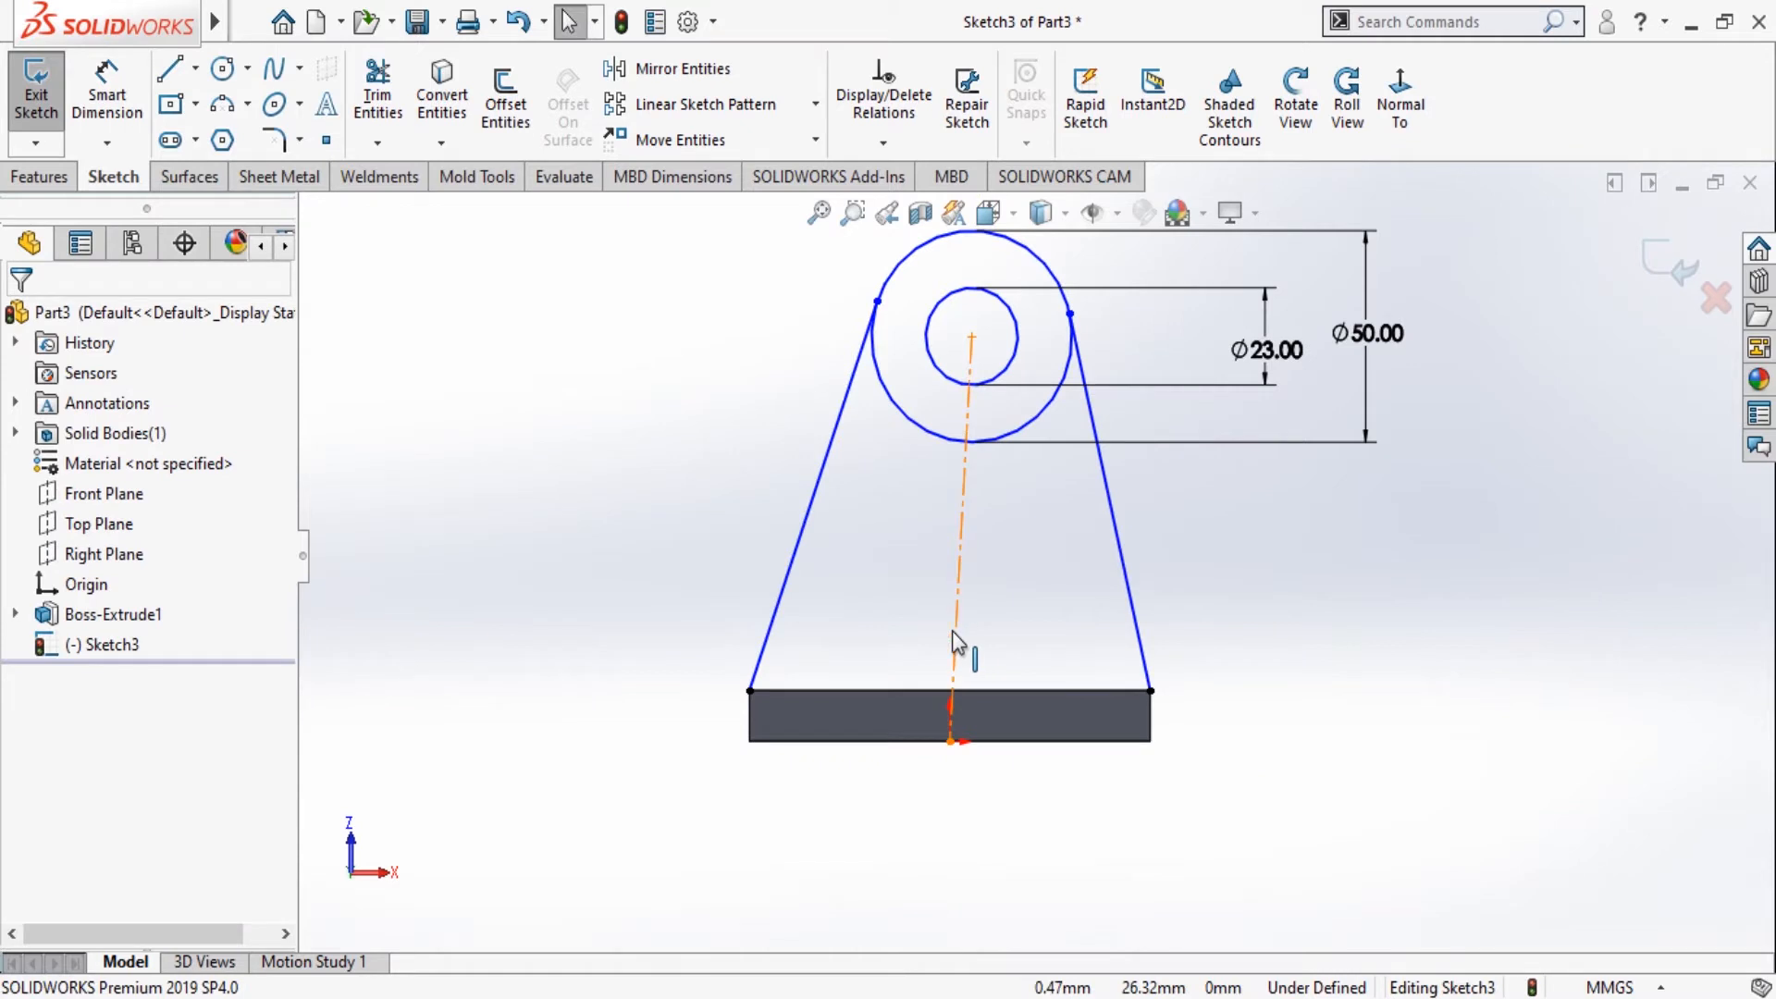
Add a Vertical relation to the centerline between the circles' centre and the origin.
left_click(958, 644)
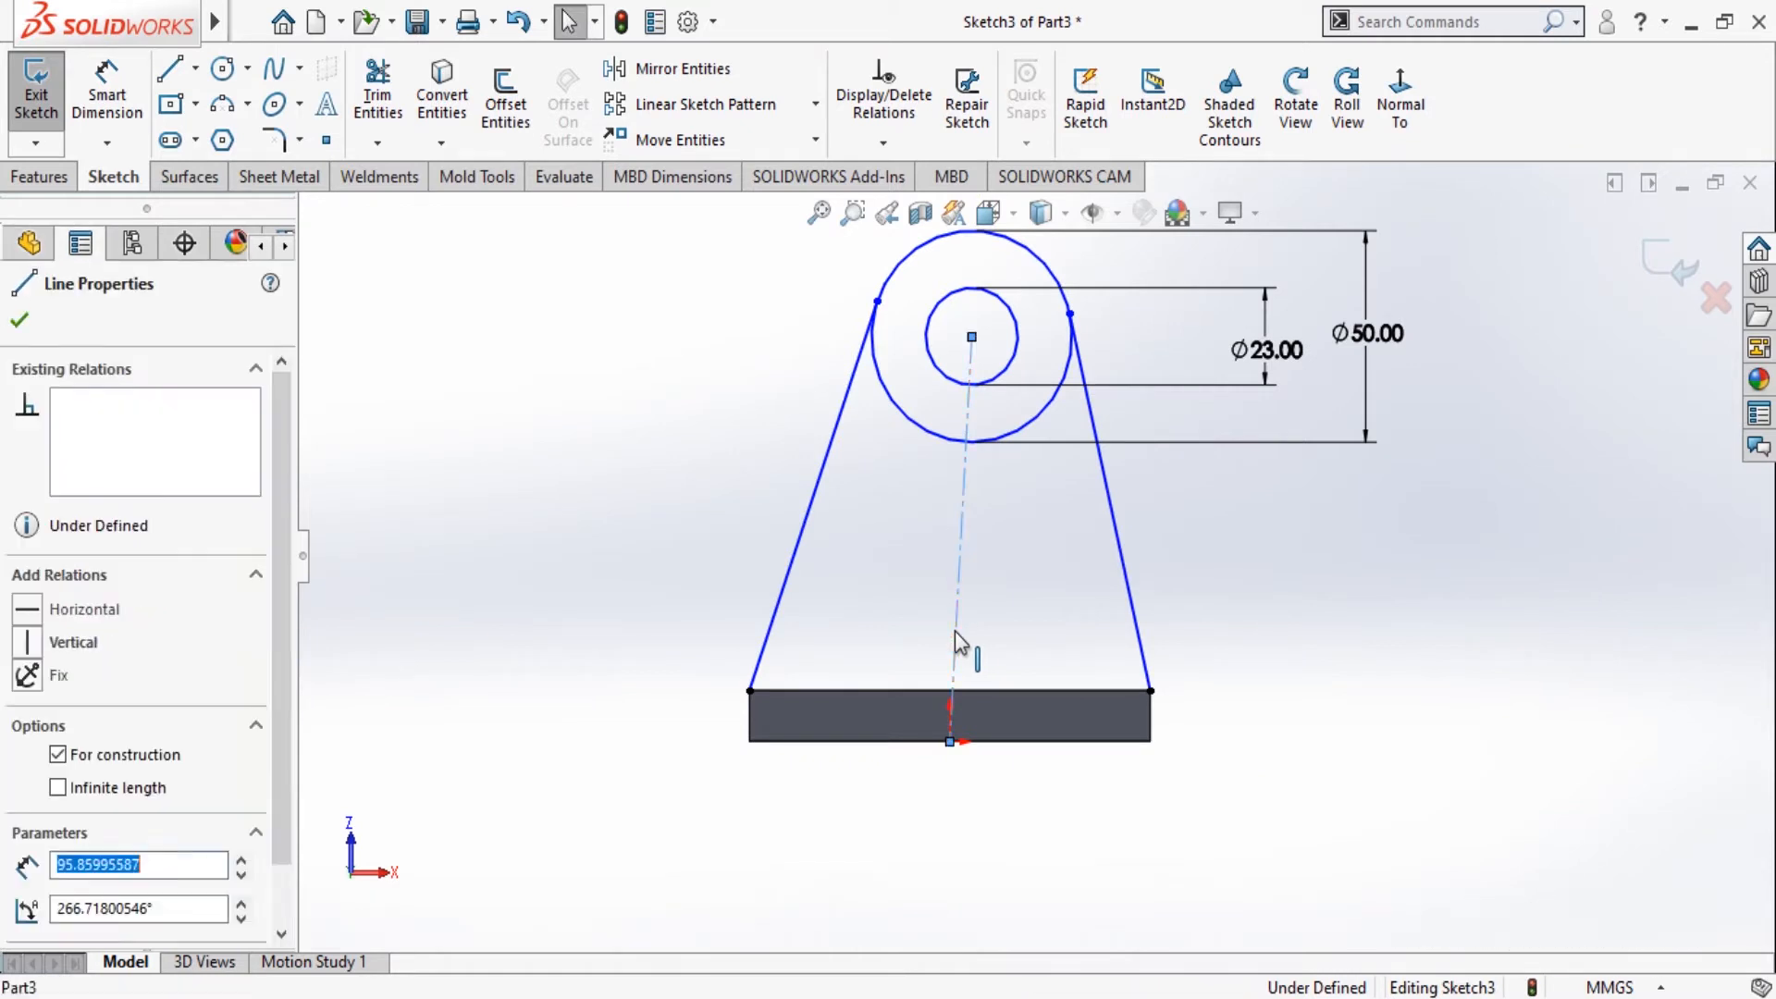
left_click(1016, 434)
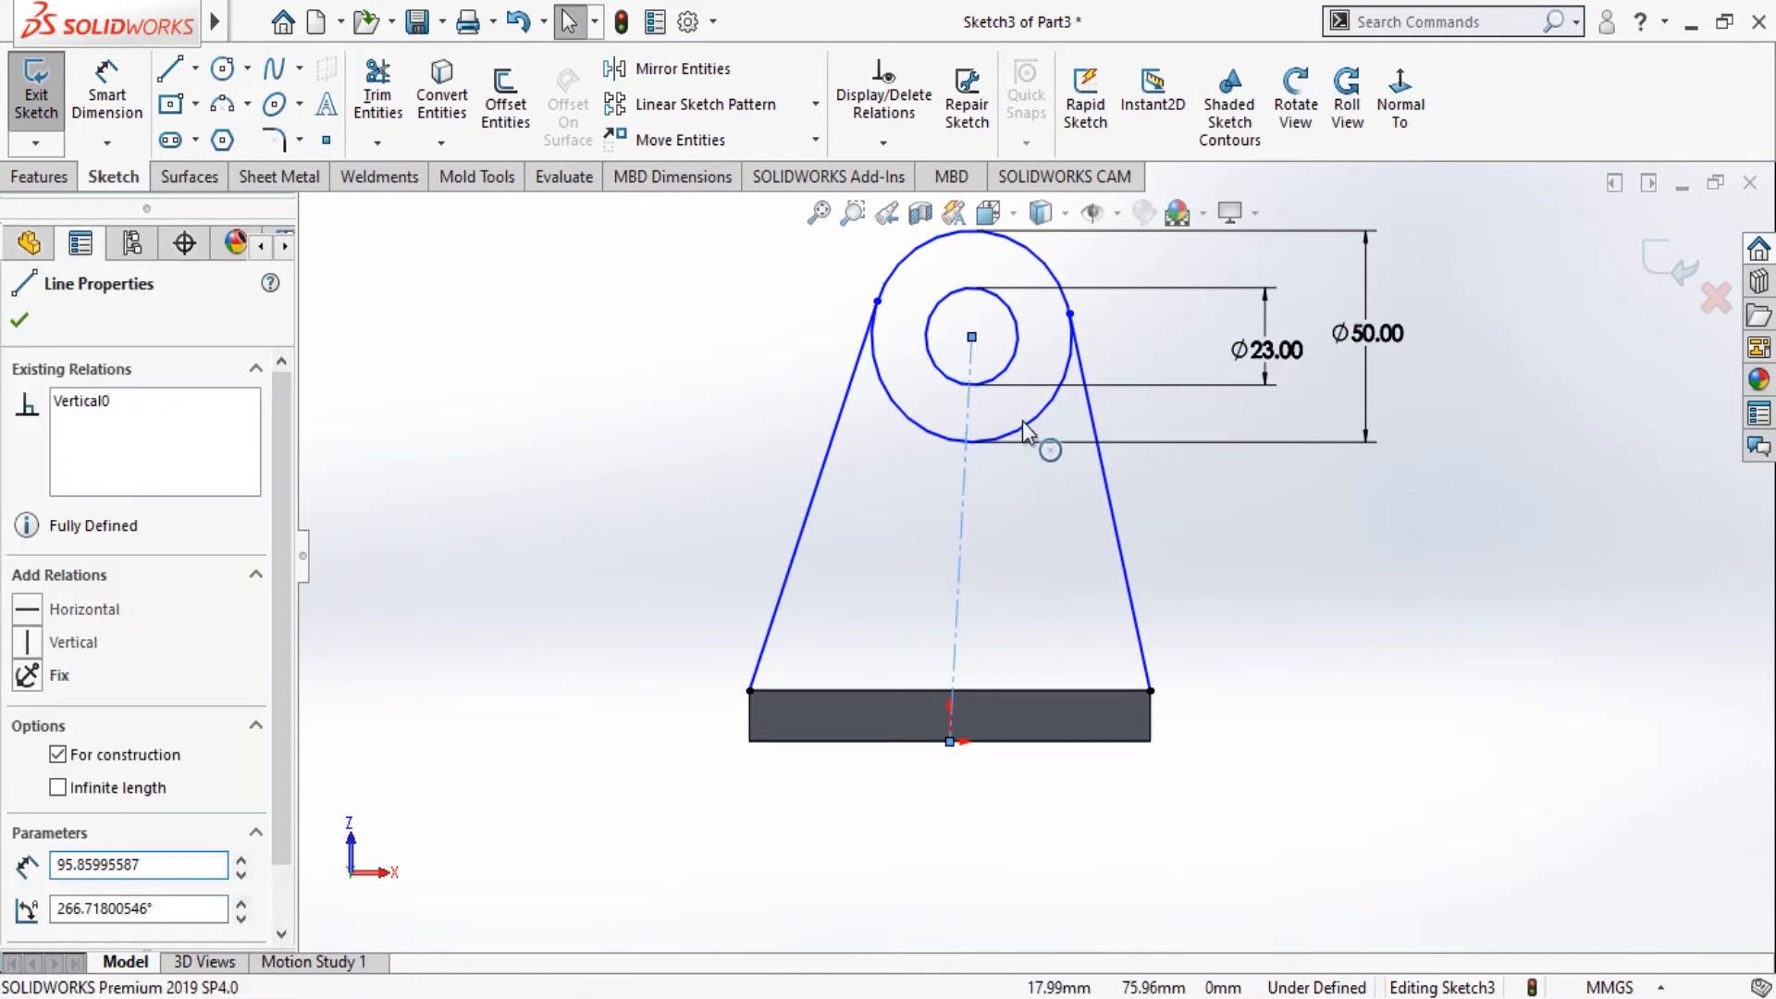
left_click(20, 322)
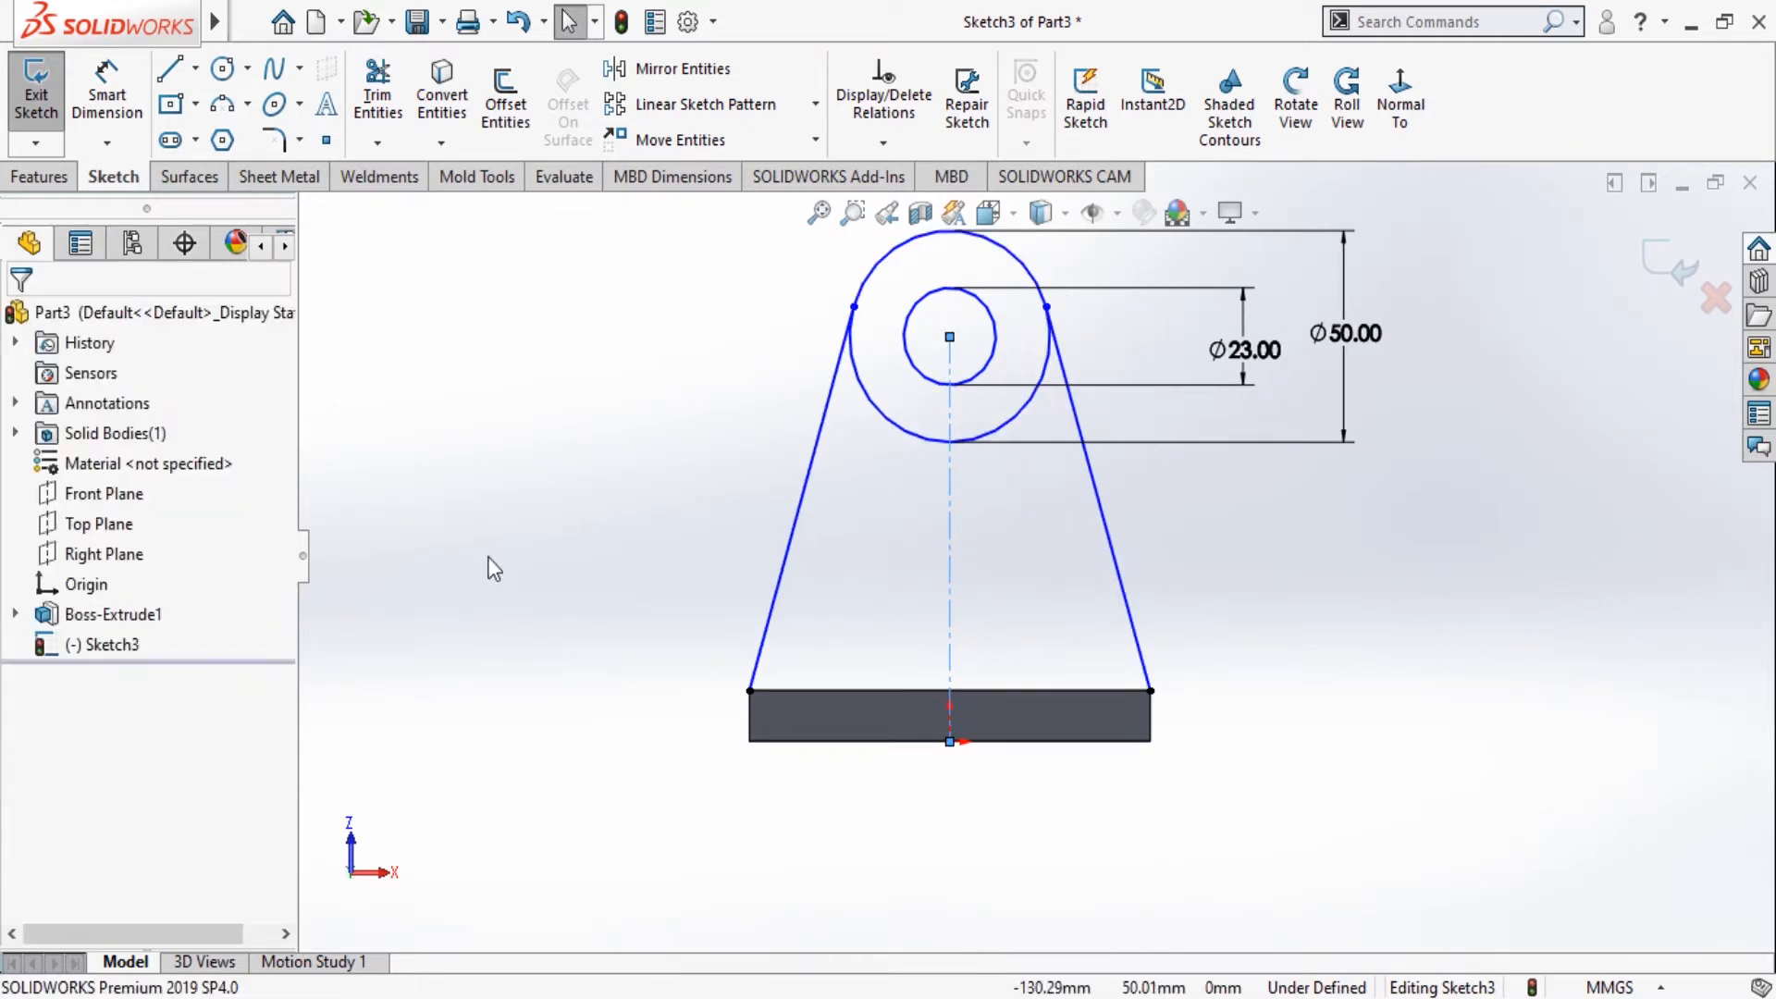
Dimension the vertical centerline's length and set it to 90 mm.
left_click(104, 116)
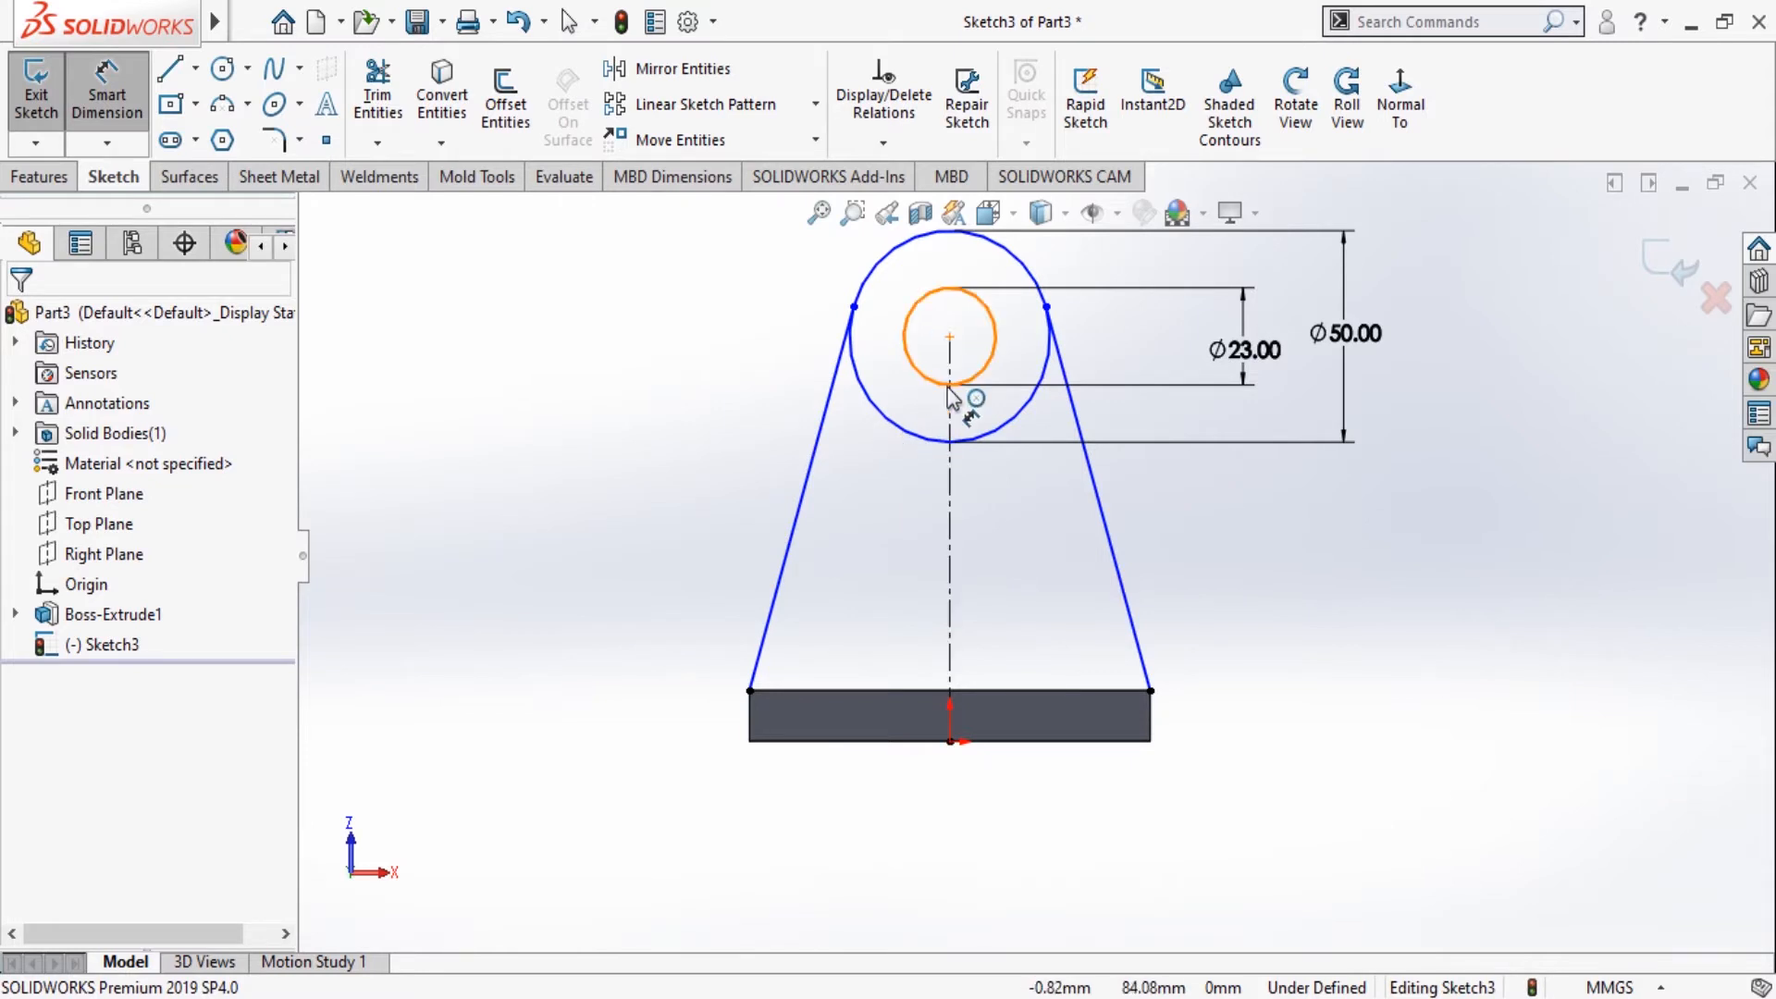
left_click(951, 504)
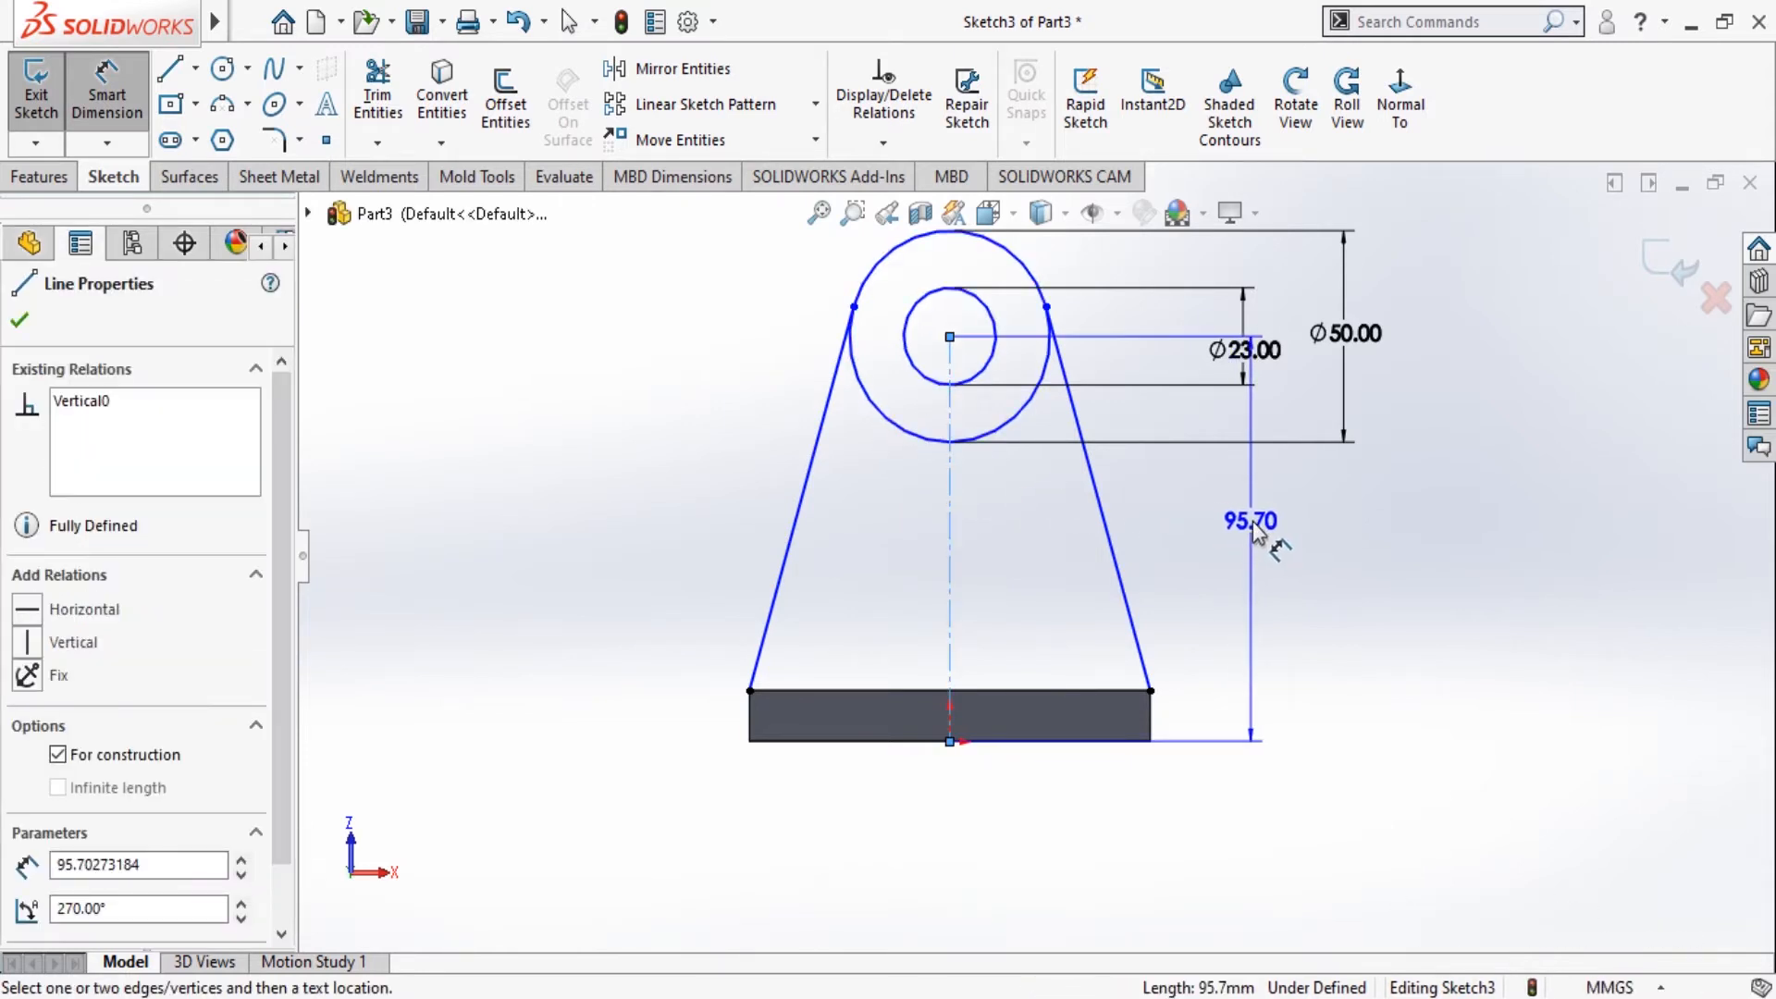
left_click(1277, 538)
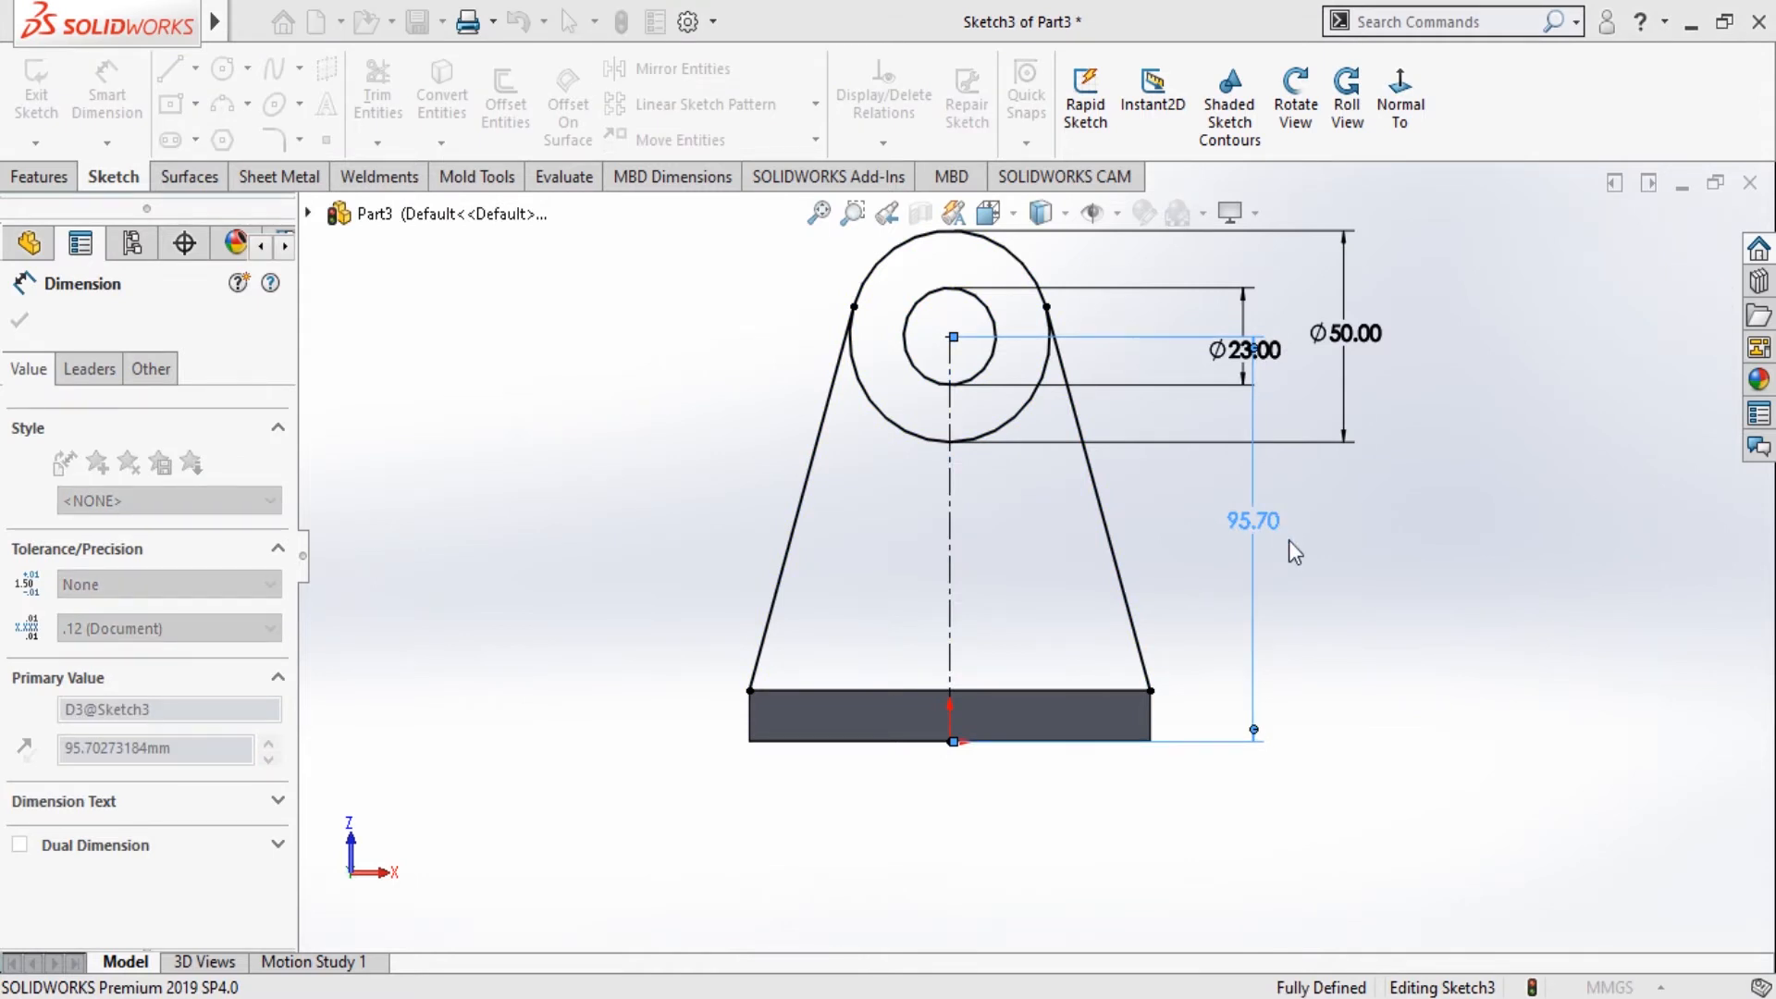
type("90")
key("Return")
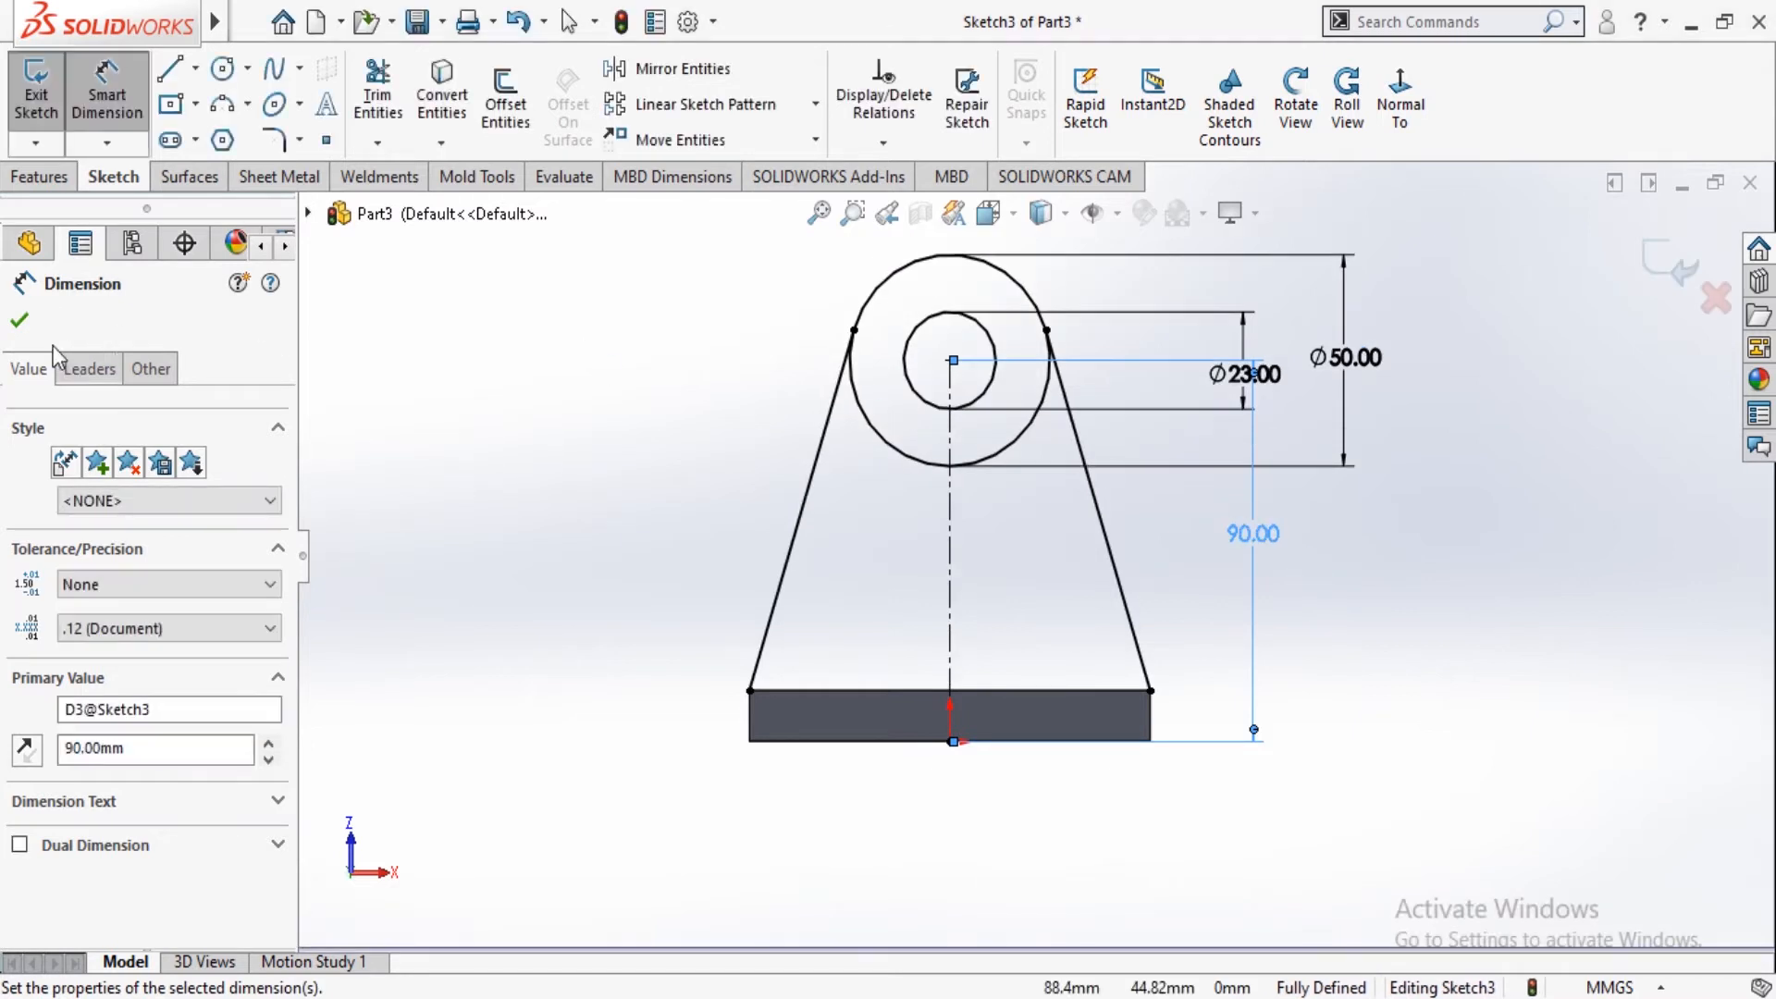
left_click(21, 321)
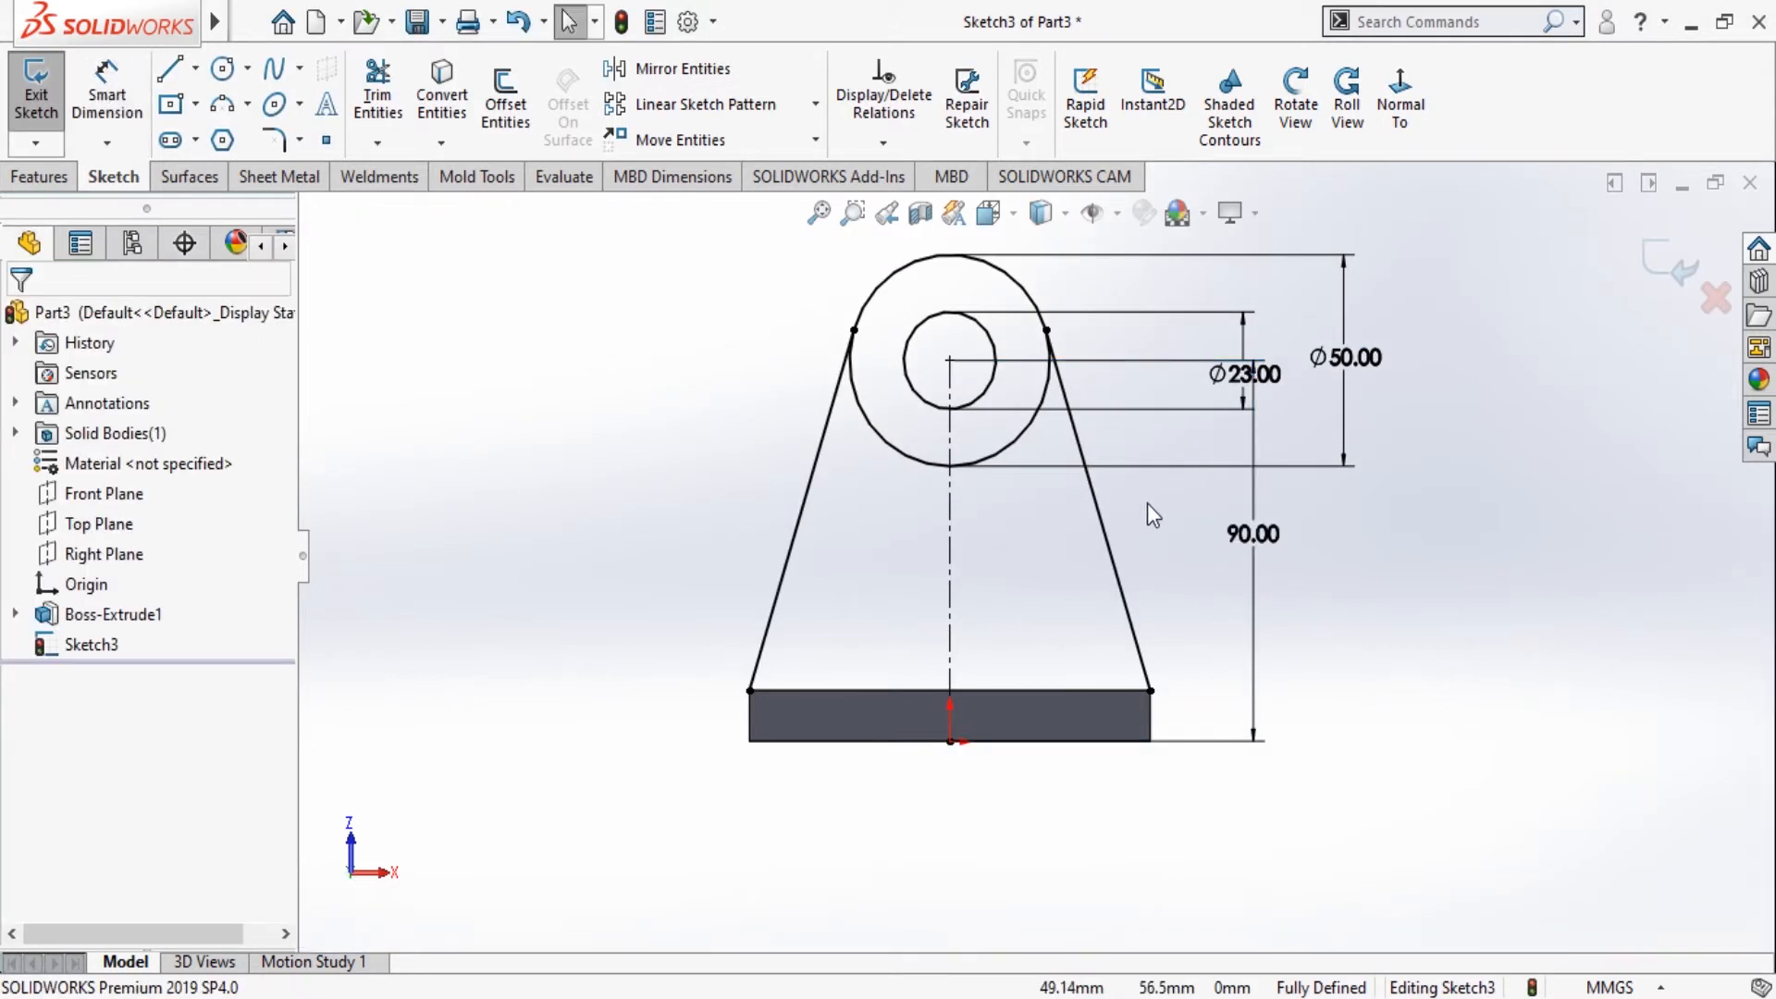
Start a Boss-Extrude from the upright's sketch and reverse its direction so it points over the plate.
left_click(72, 175)
left_click(46, 93)
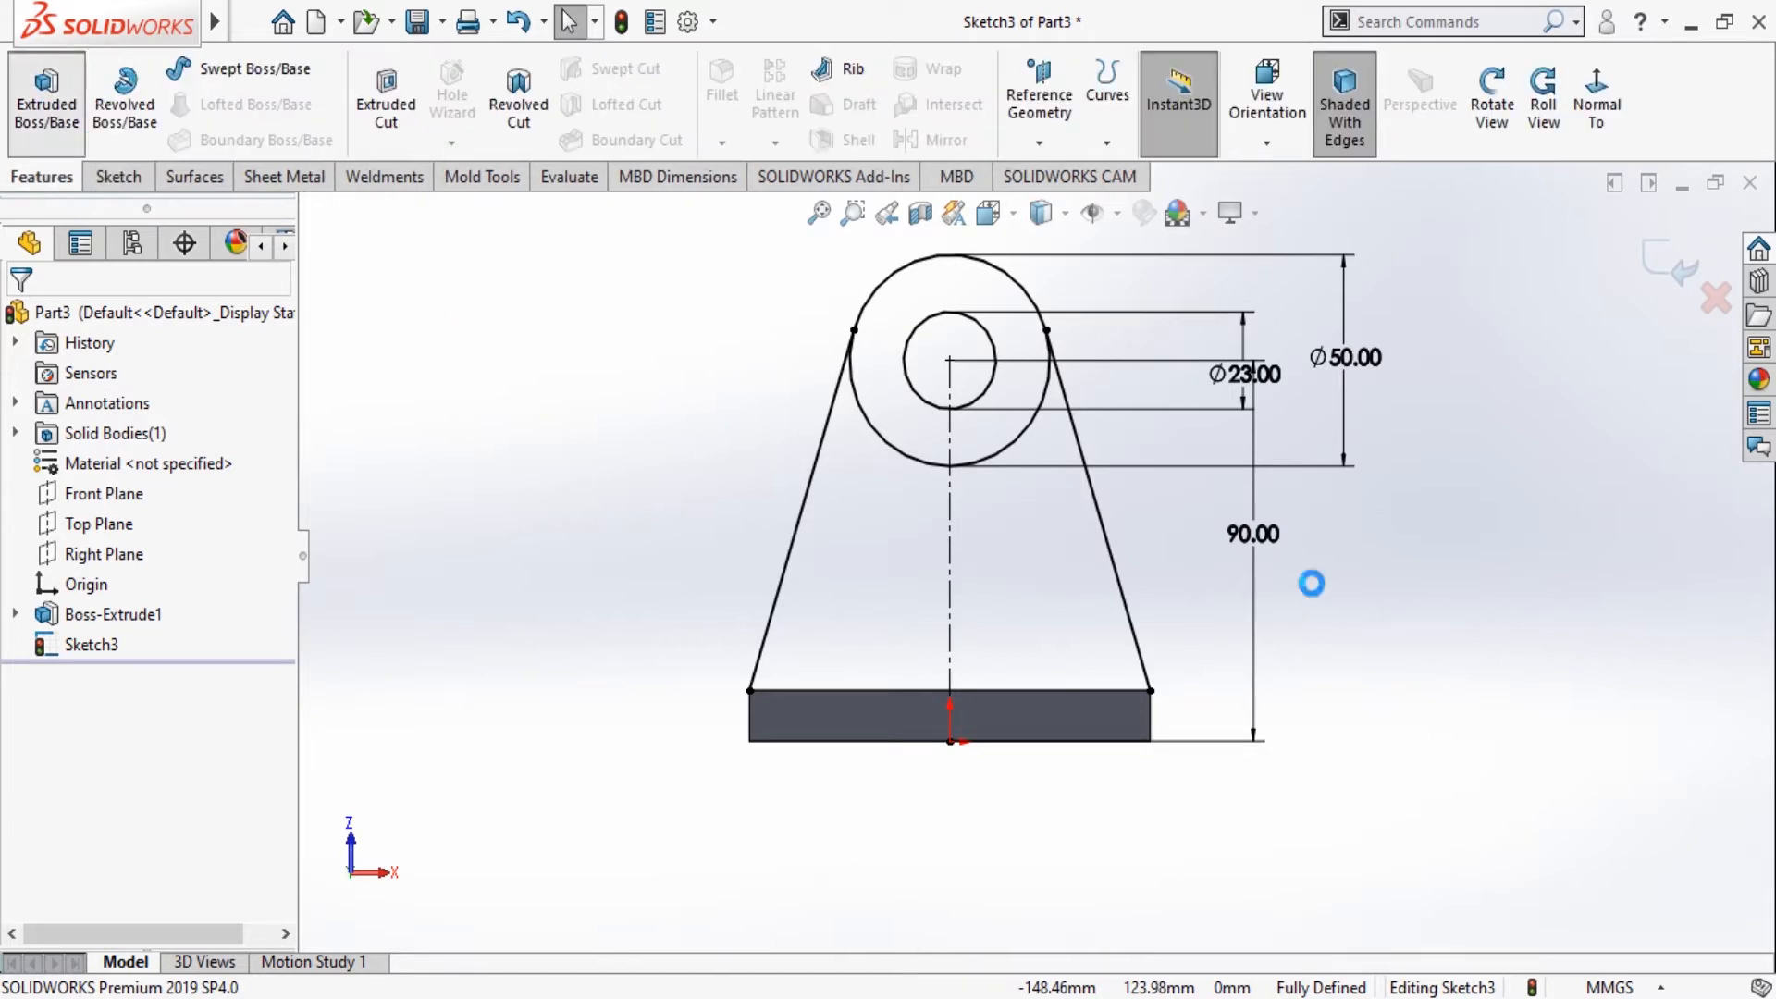
left_click(1491, 102)
left_click_drag(1535, 342, 1365, 588)
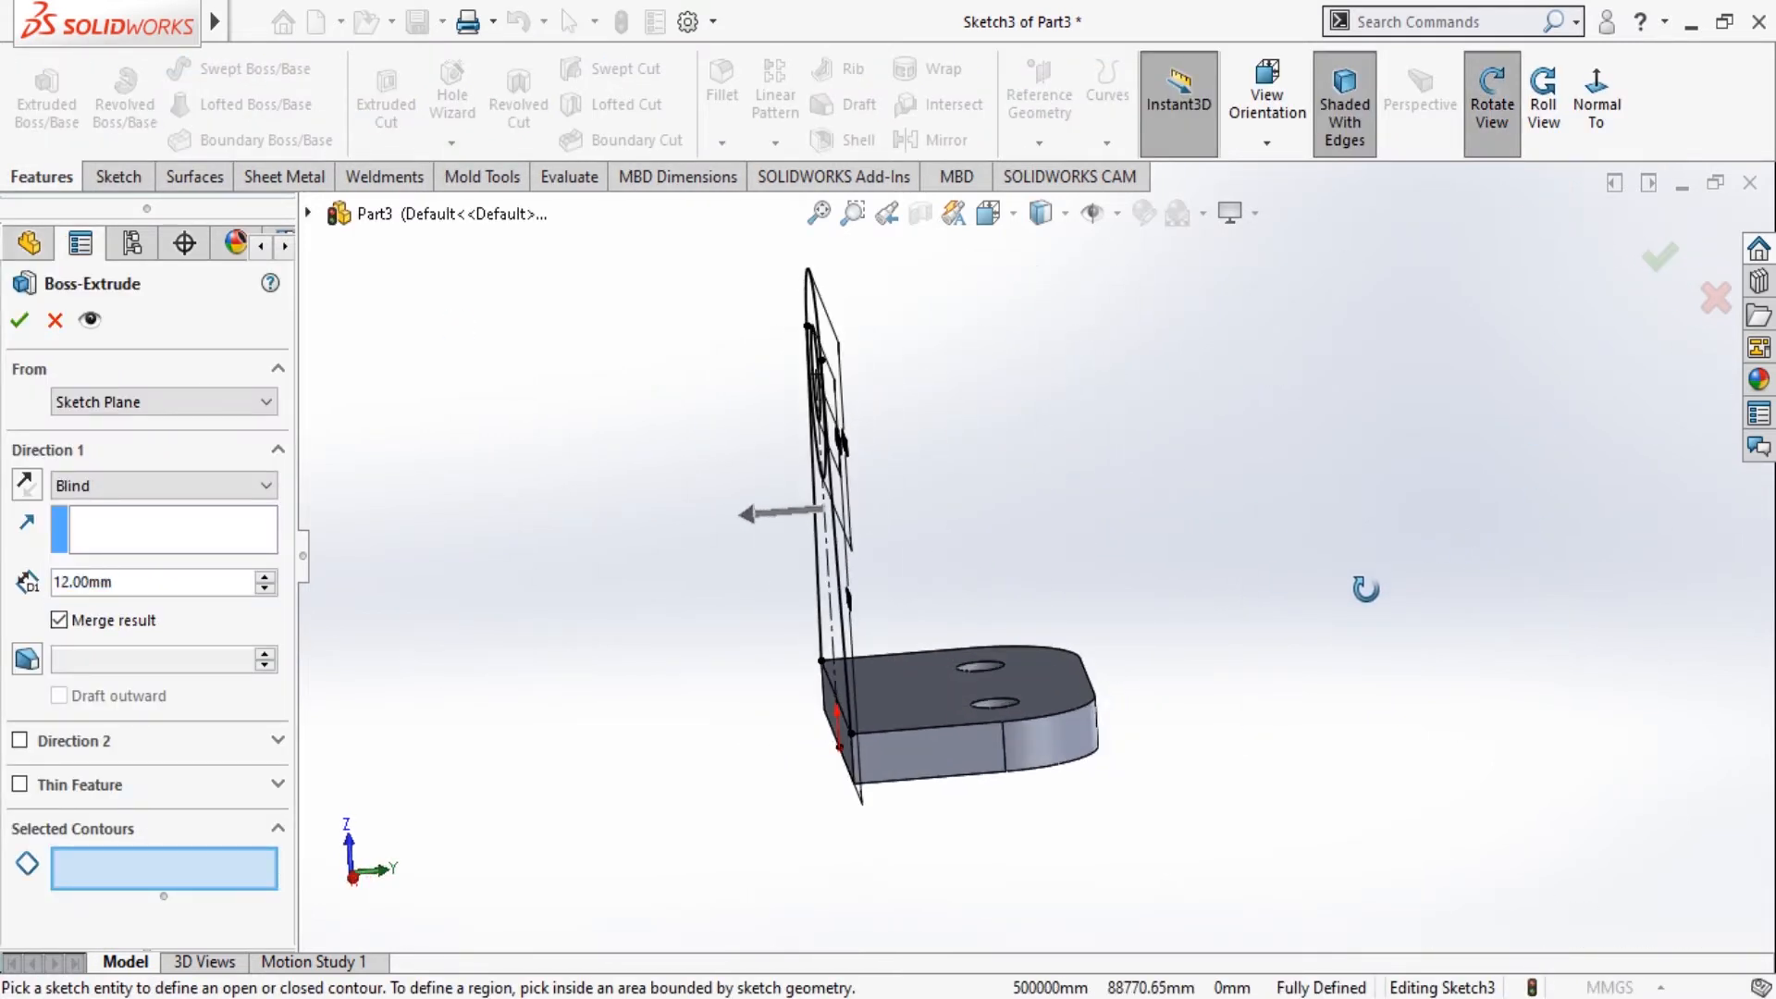
left_click(25, 483)
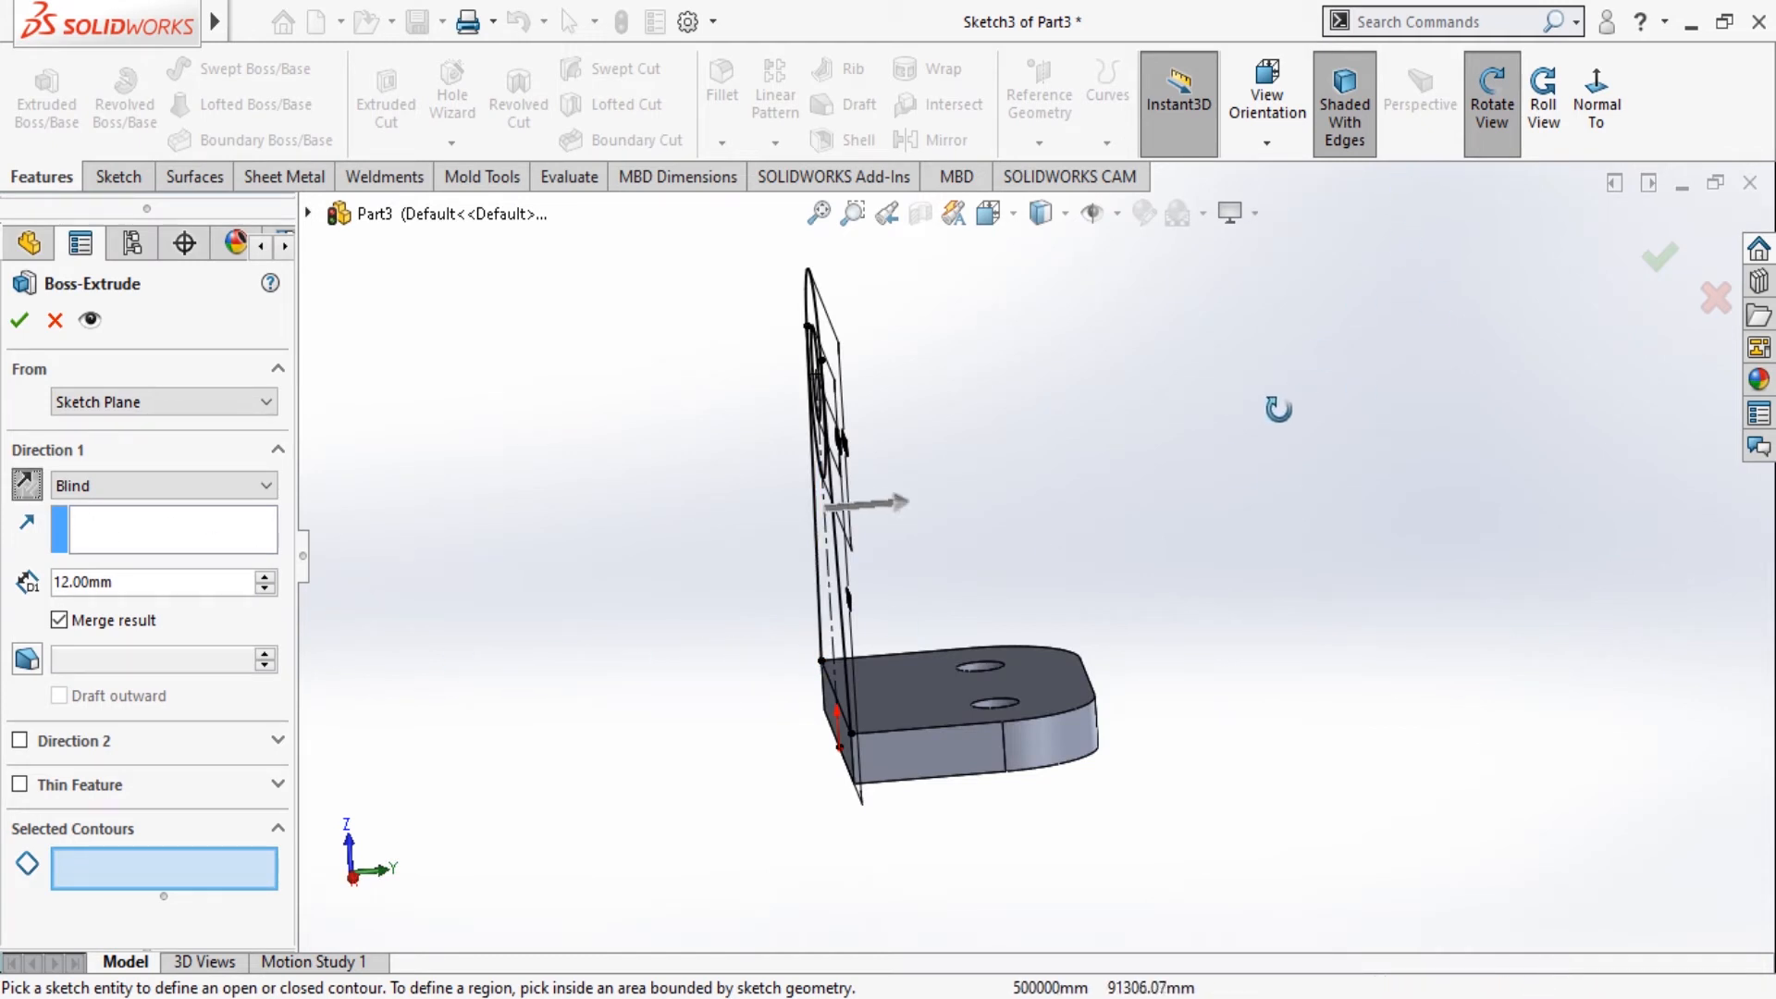
mouse_move(1277, 408)
left_mouse_down()
mouse_move(1253, 471)
mouse_move(1285, 473)
left_mouse_up()
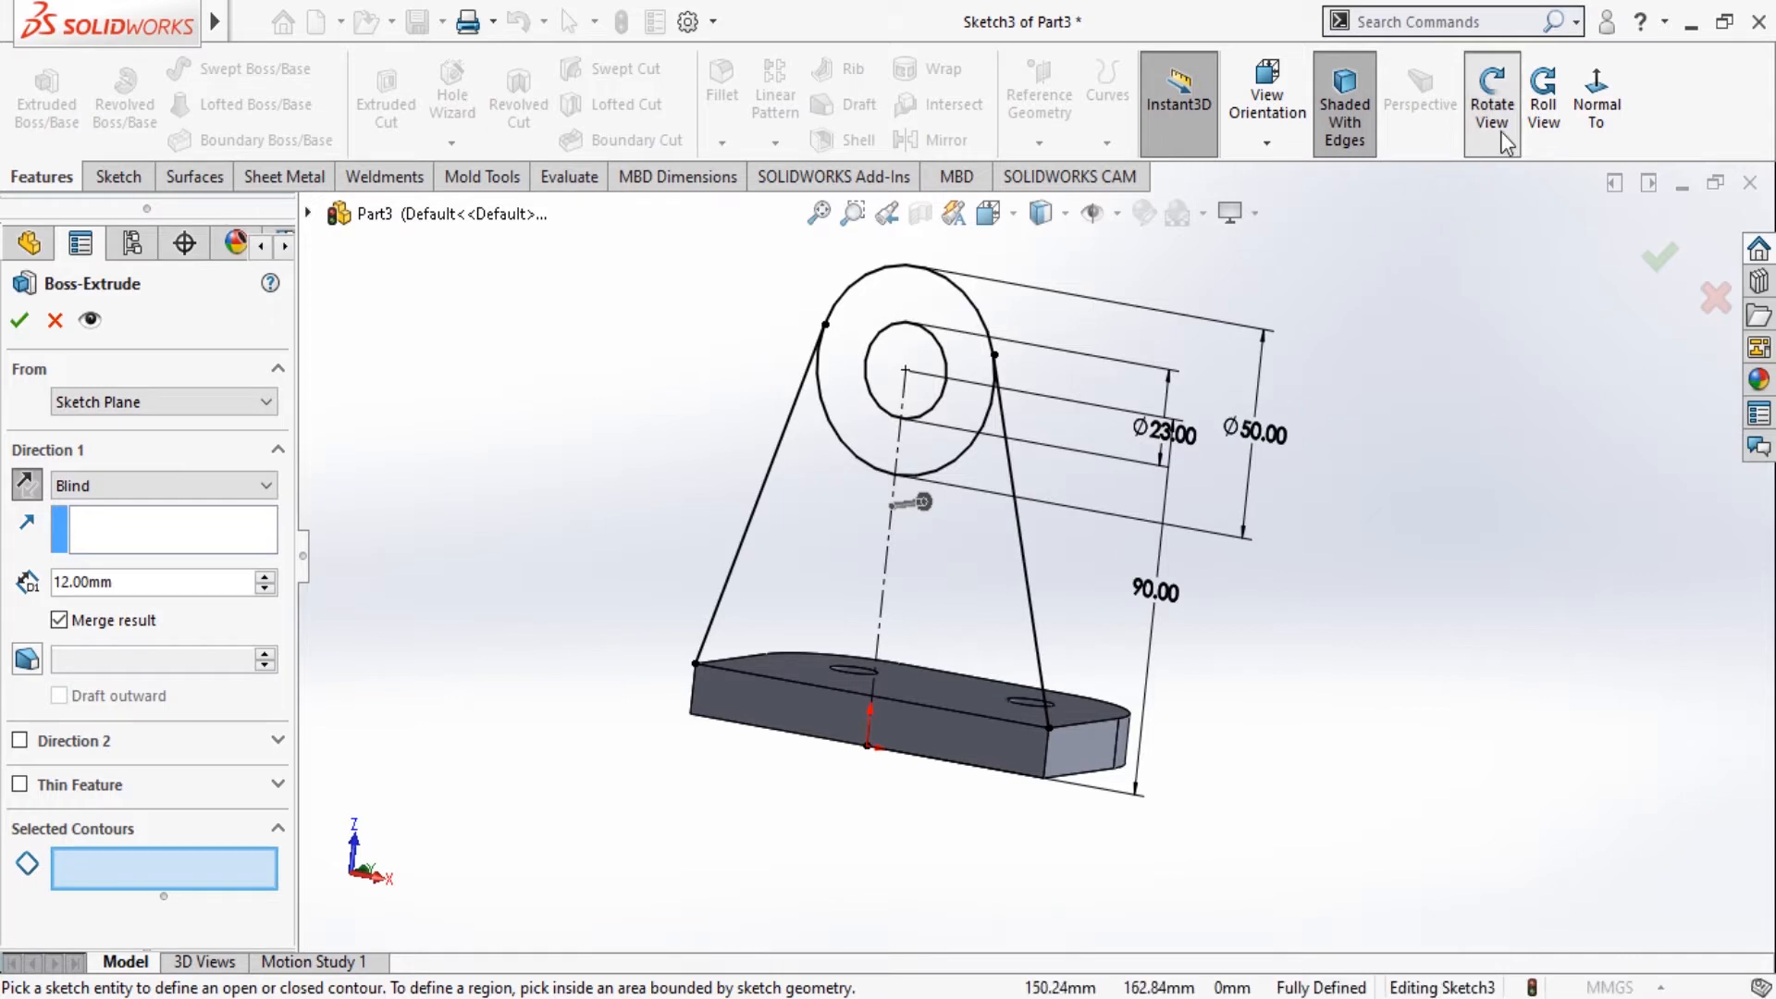
Extrude the two regions between the slanted lines below the 50 mm circle to a blind depth of 10 mm.
left_click(1492, 107)
left_click(971, 601)
left_click(815, 603)
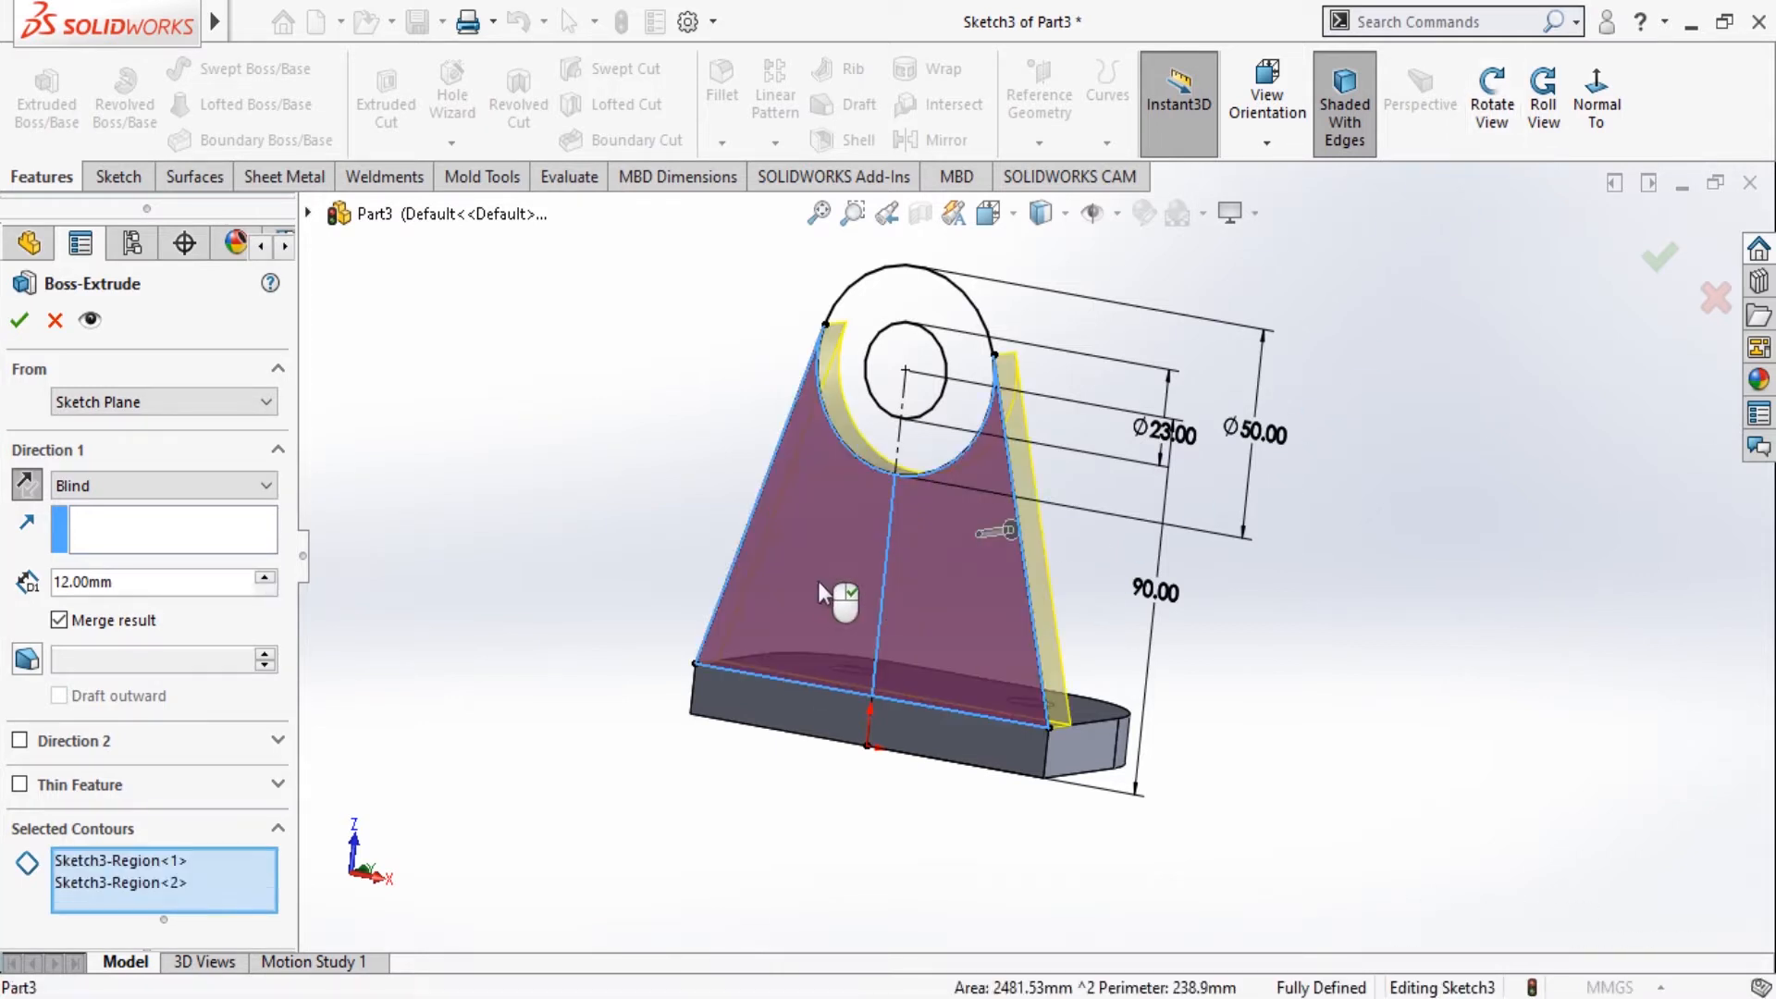
left_click(1492, 107)
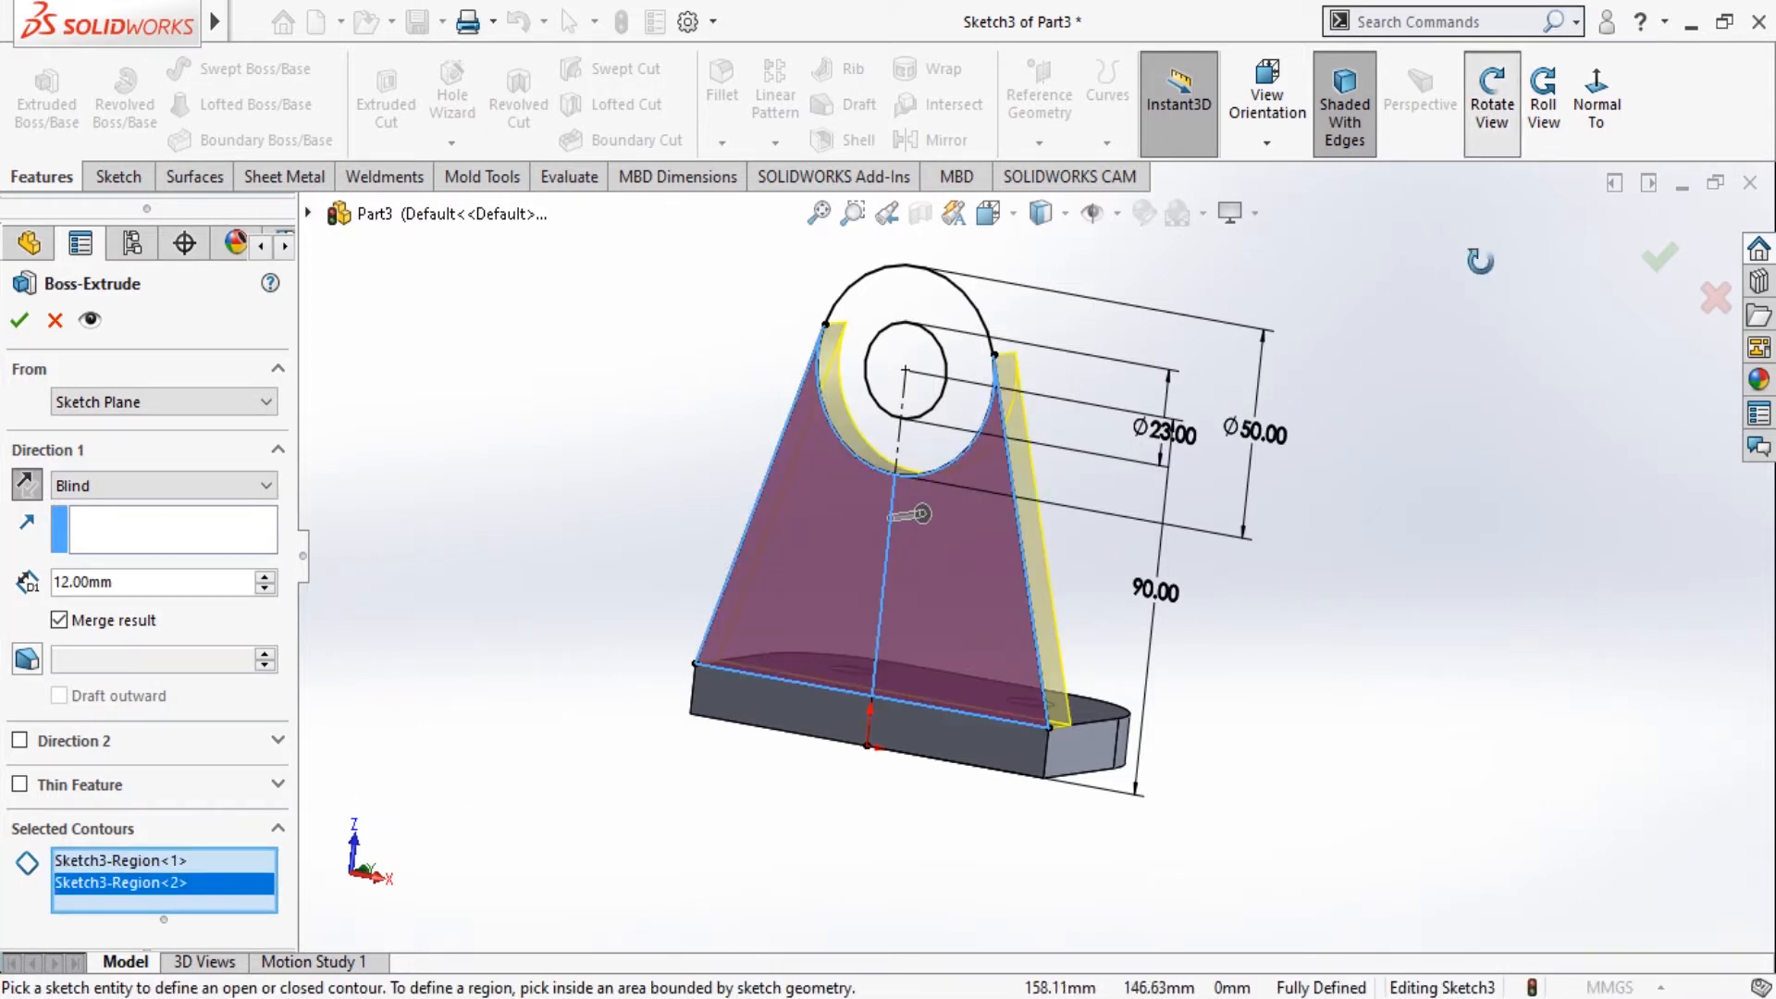
left_click_drag(1431, 449, 1223, 518)
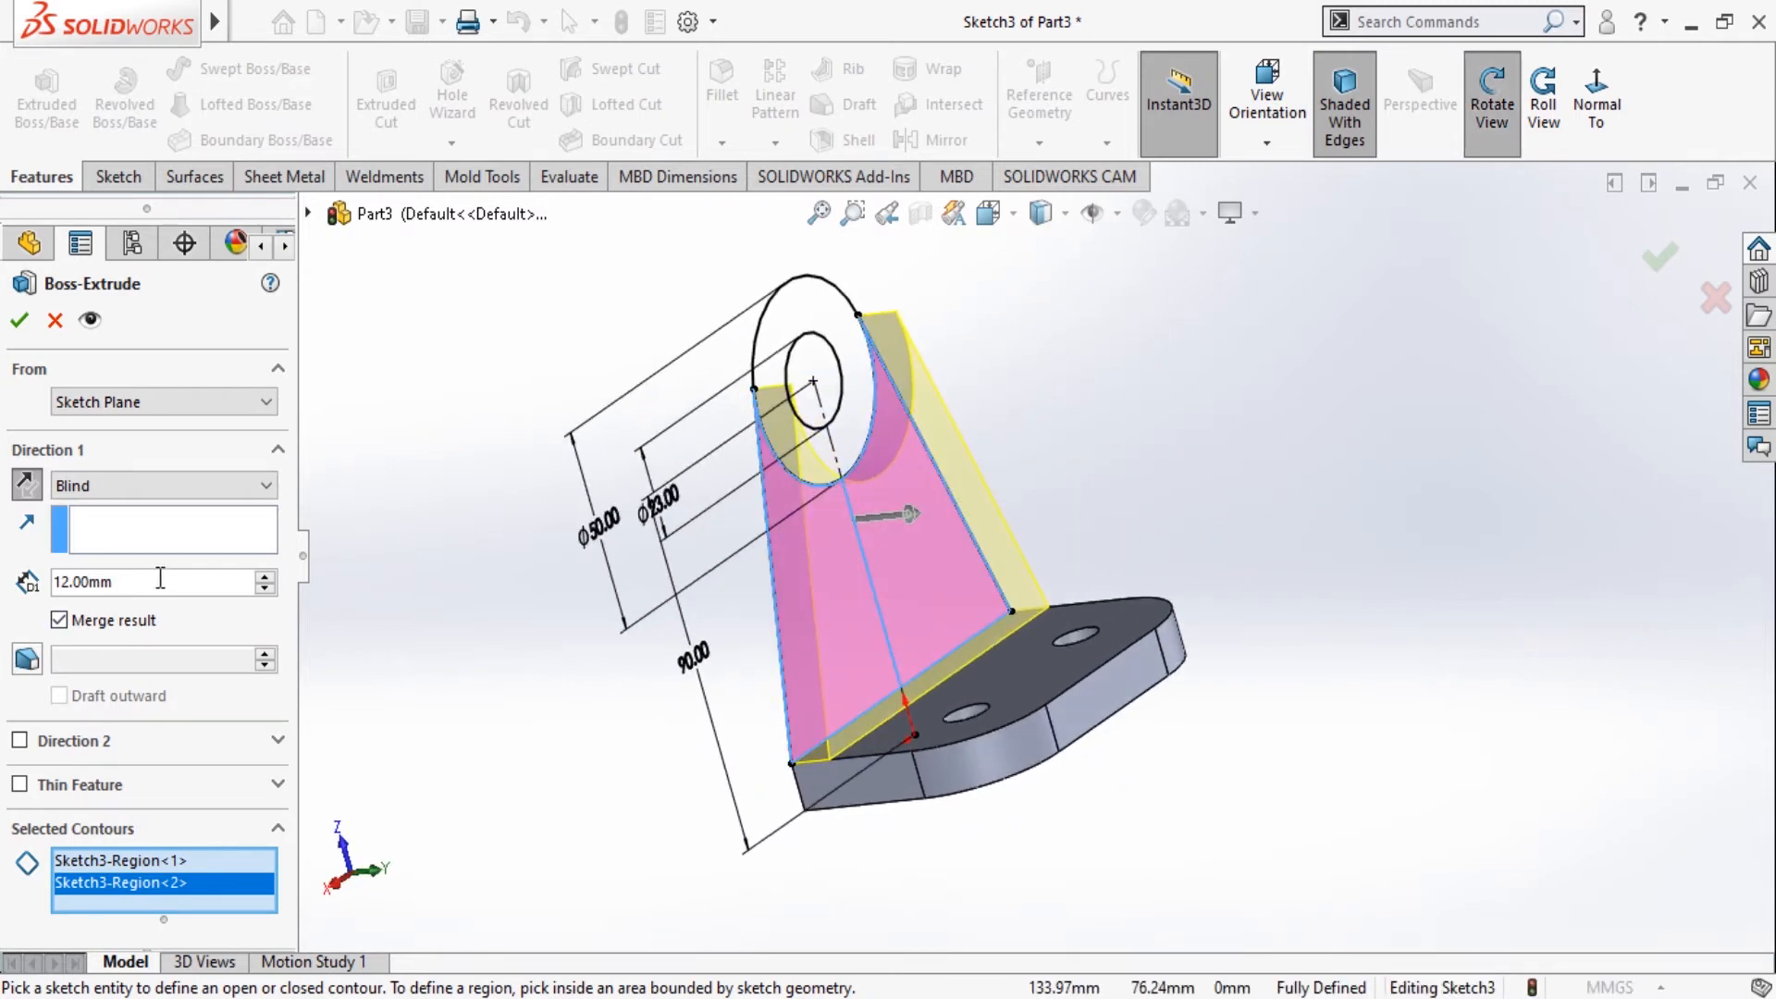
left_click_drag(165, 581, 61, 589)
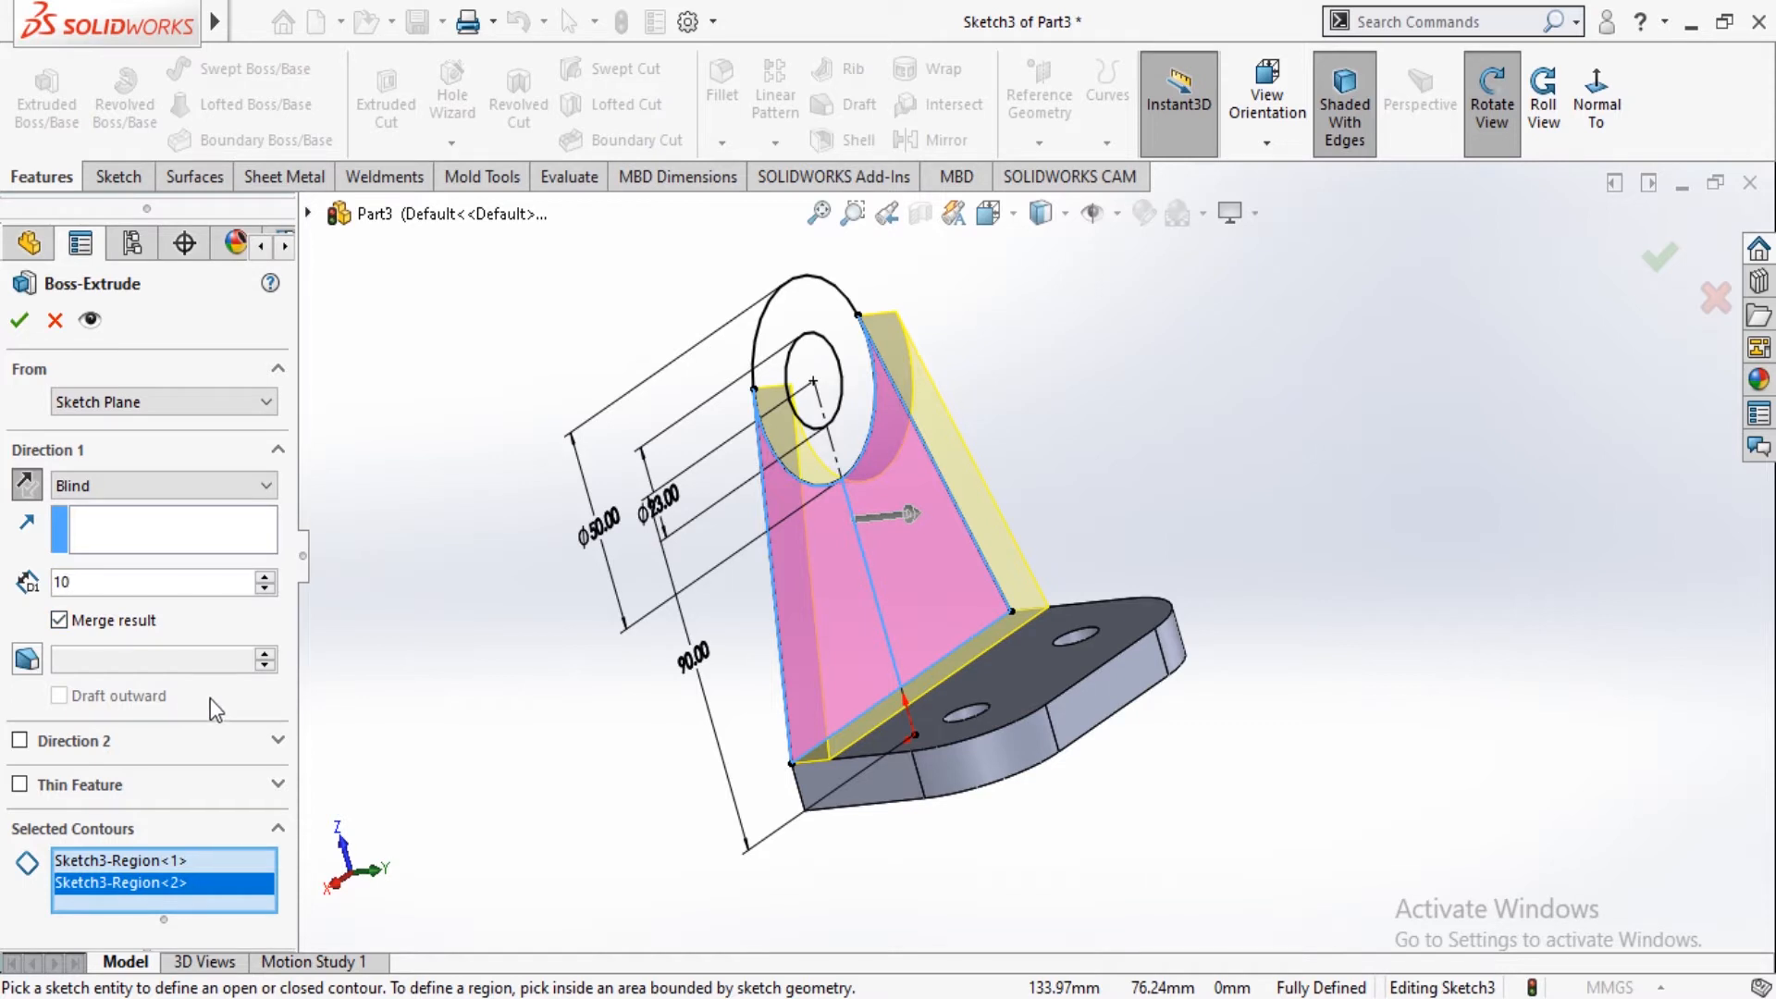
left_click(20, 320)
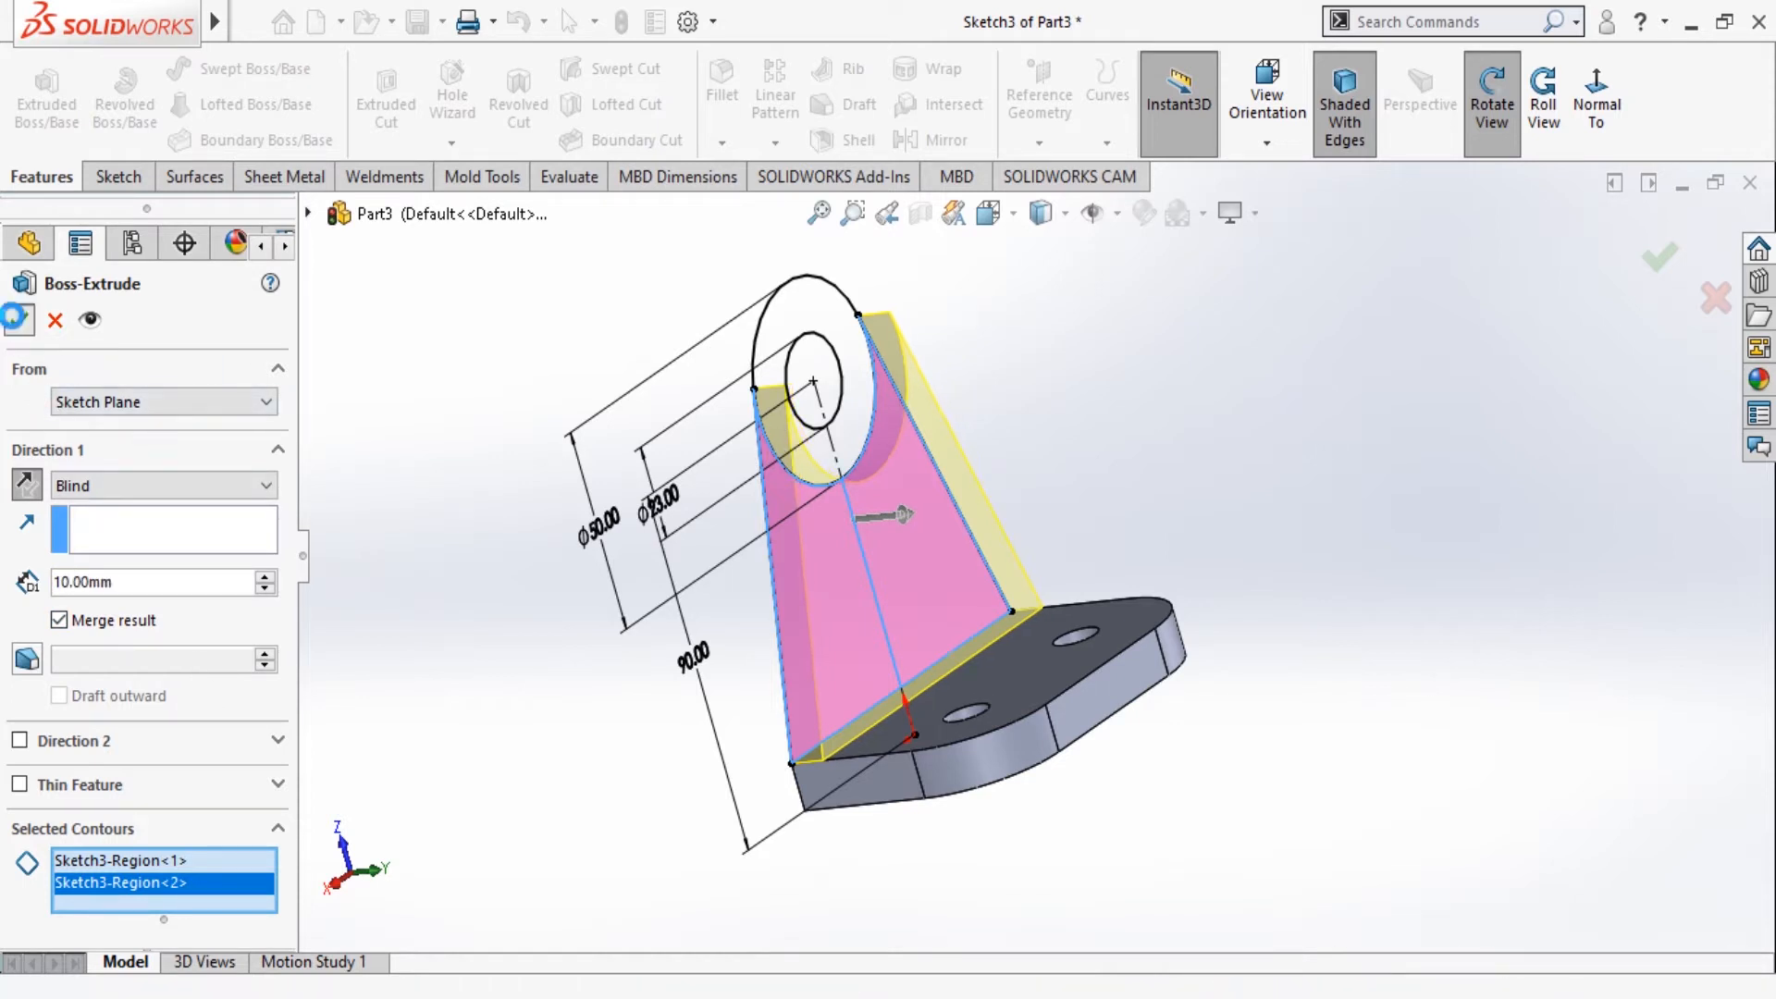
left_click(499, 496)
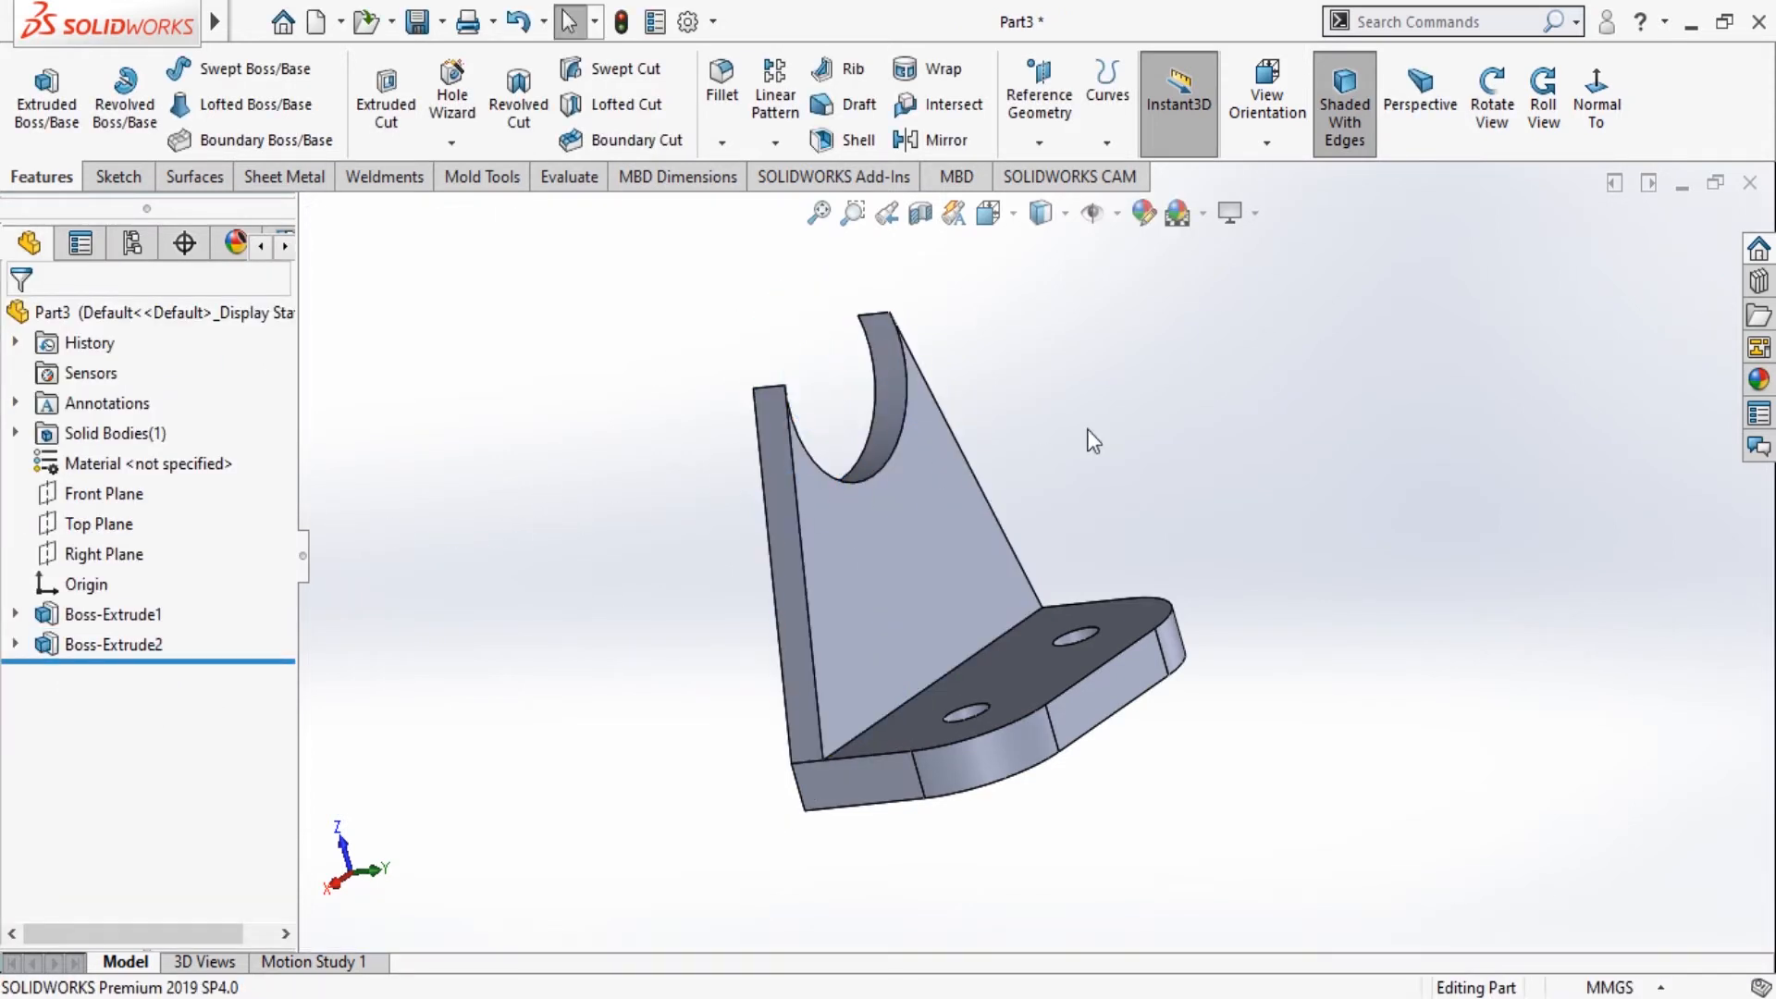
Expand Boss-Extrude2 in the feature tree and show its Sketch3 in the model.
left_click(98, 642)
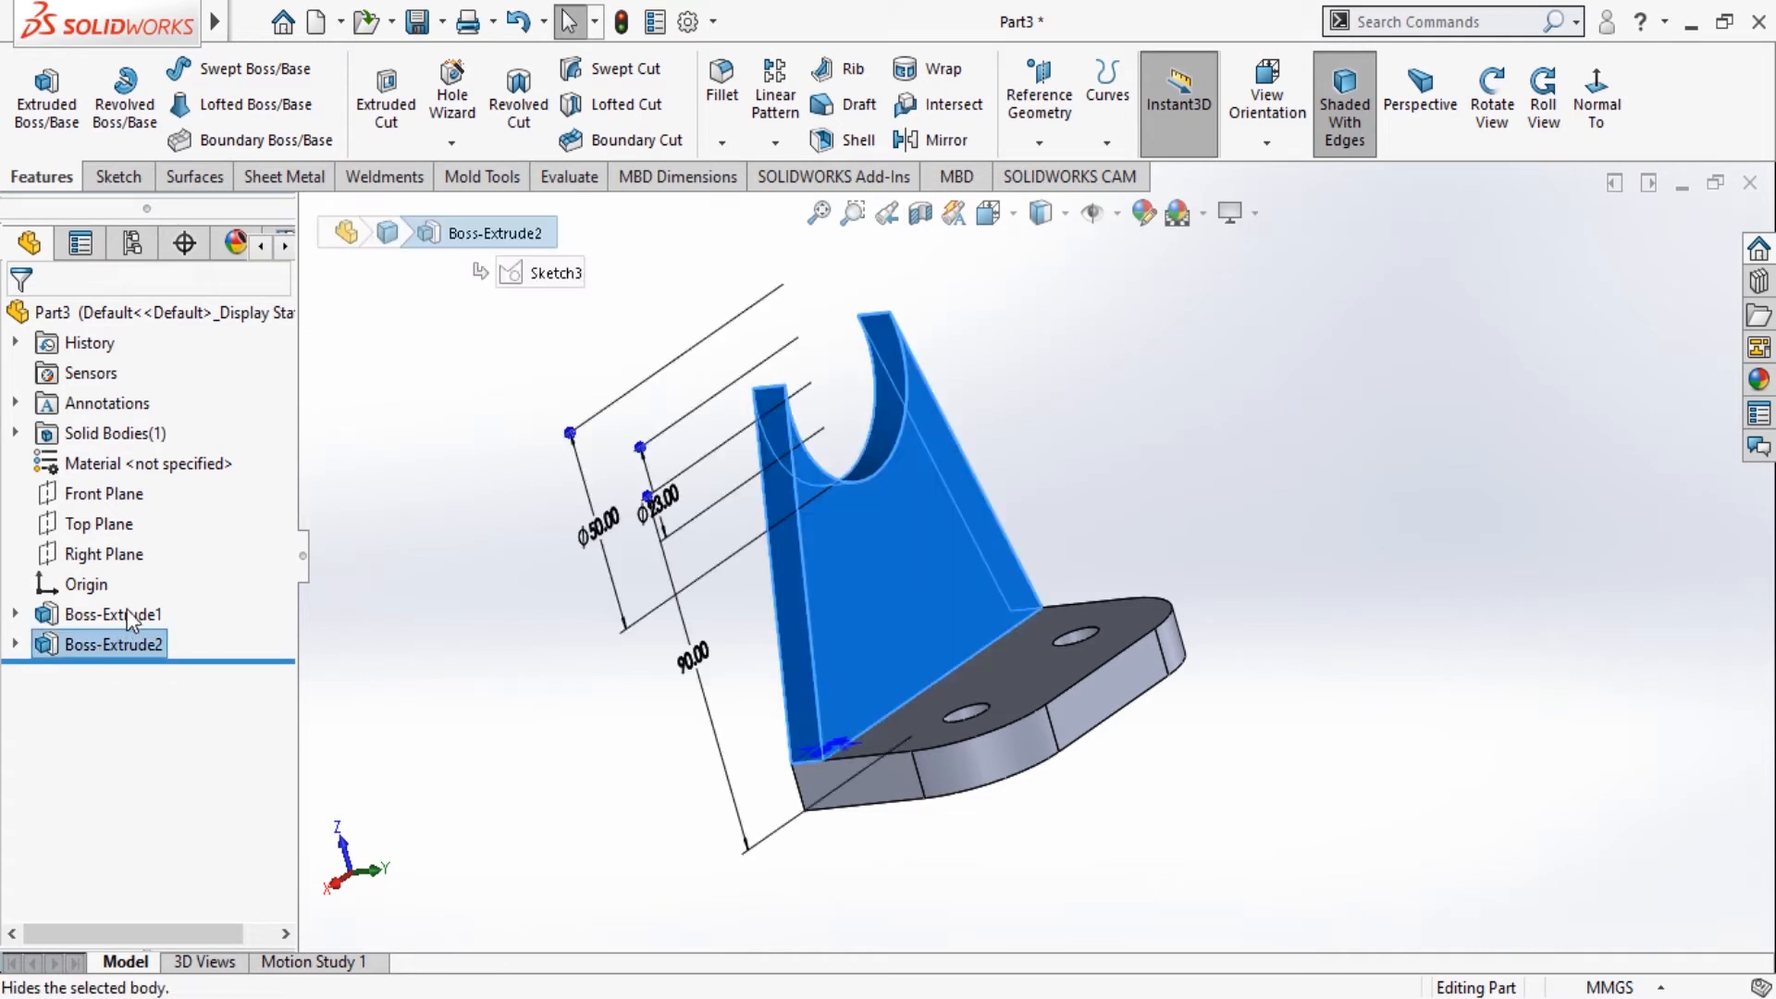
left_click(14, 644)
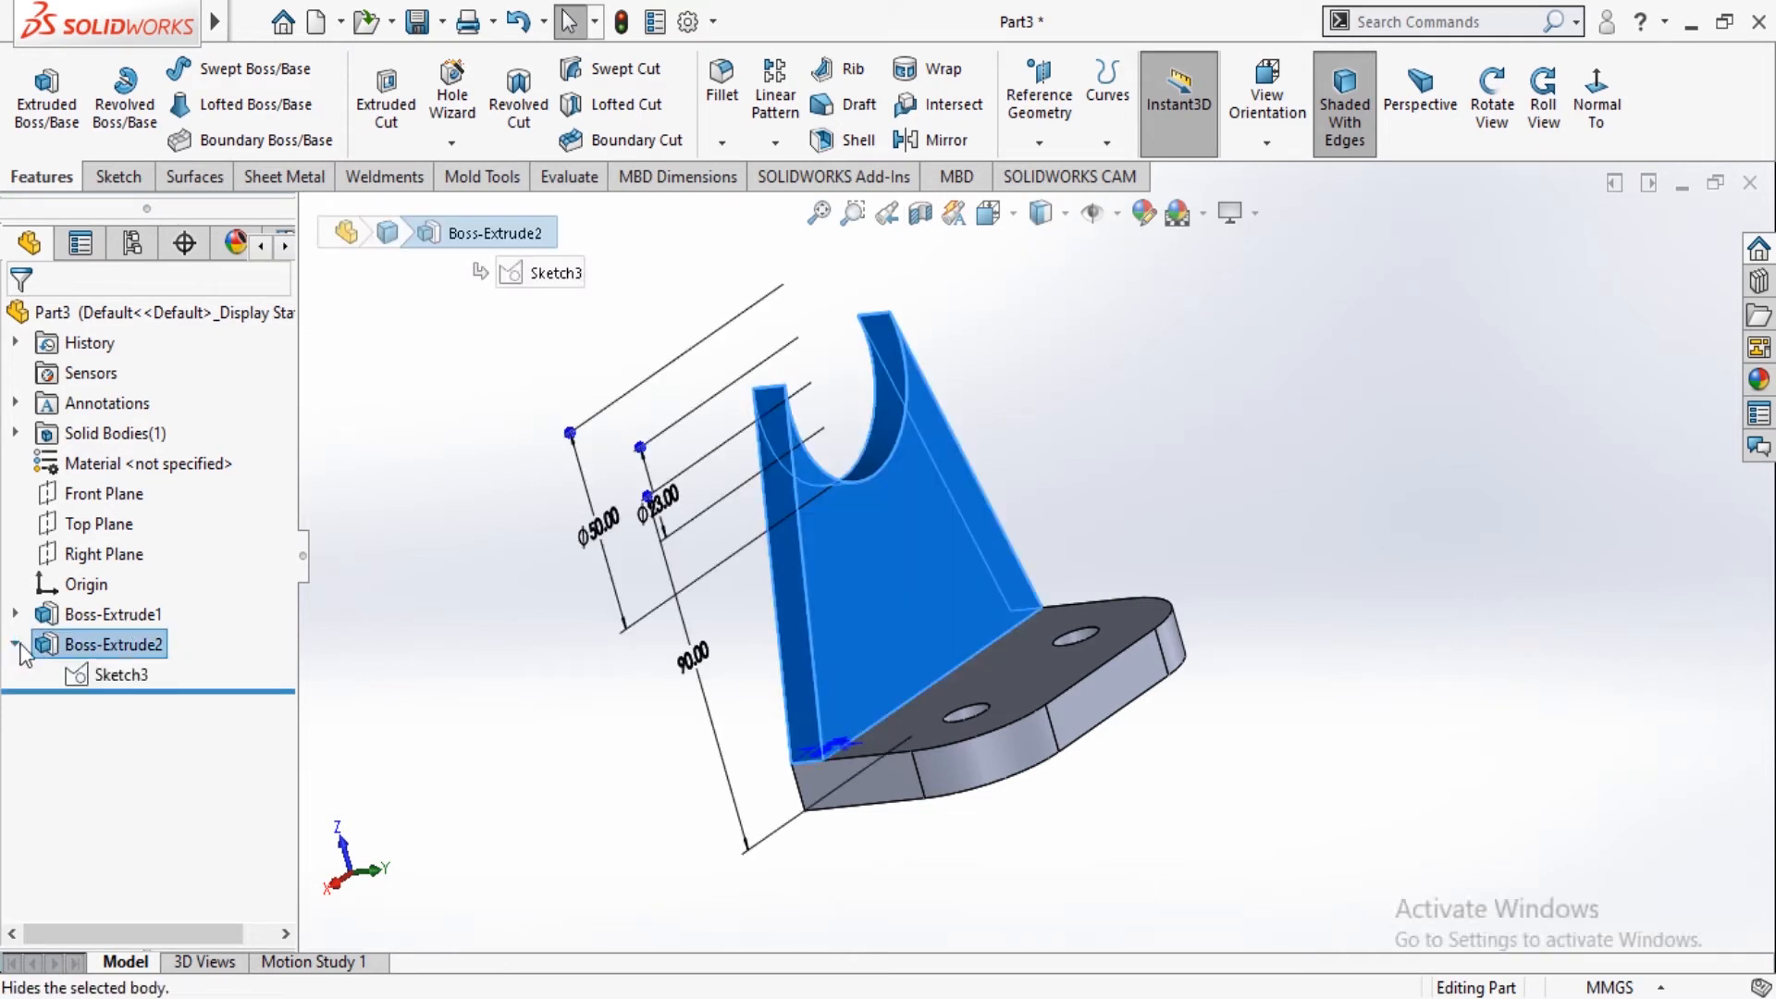
left_click(102, 675)
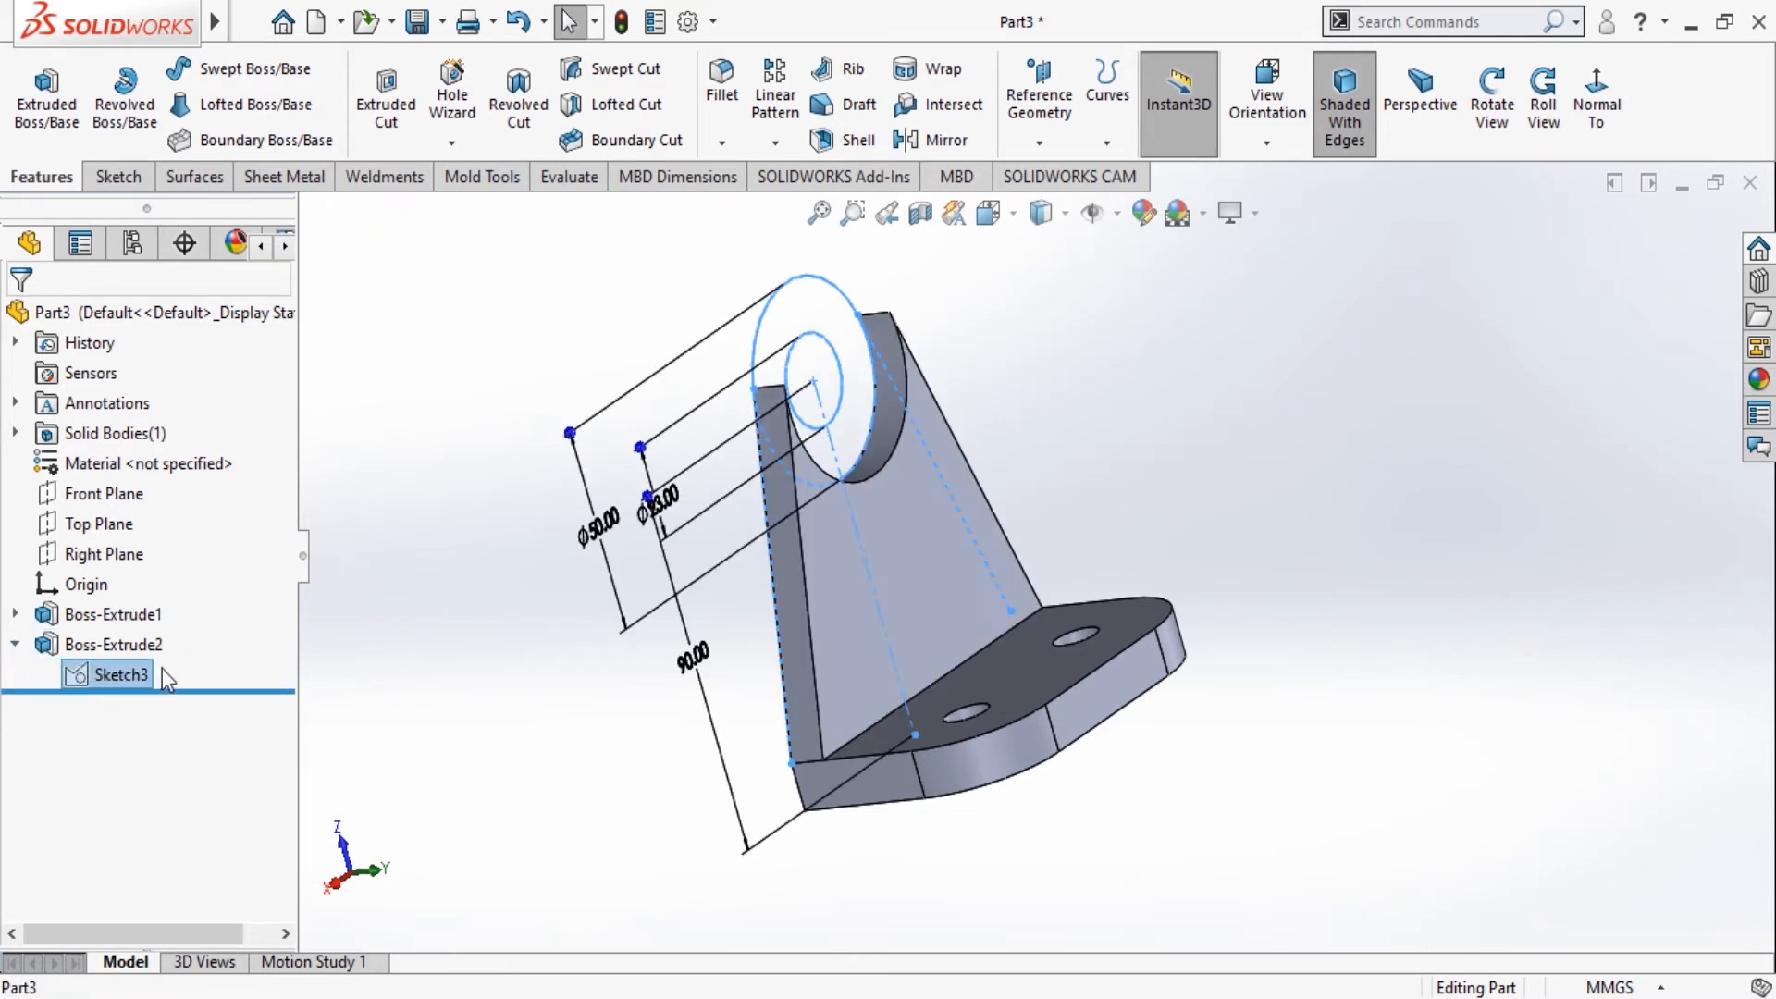
left_click(357, 552)
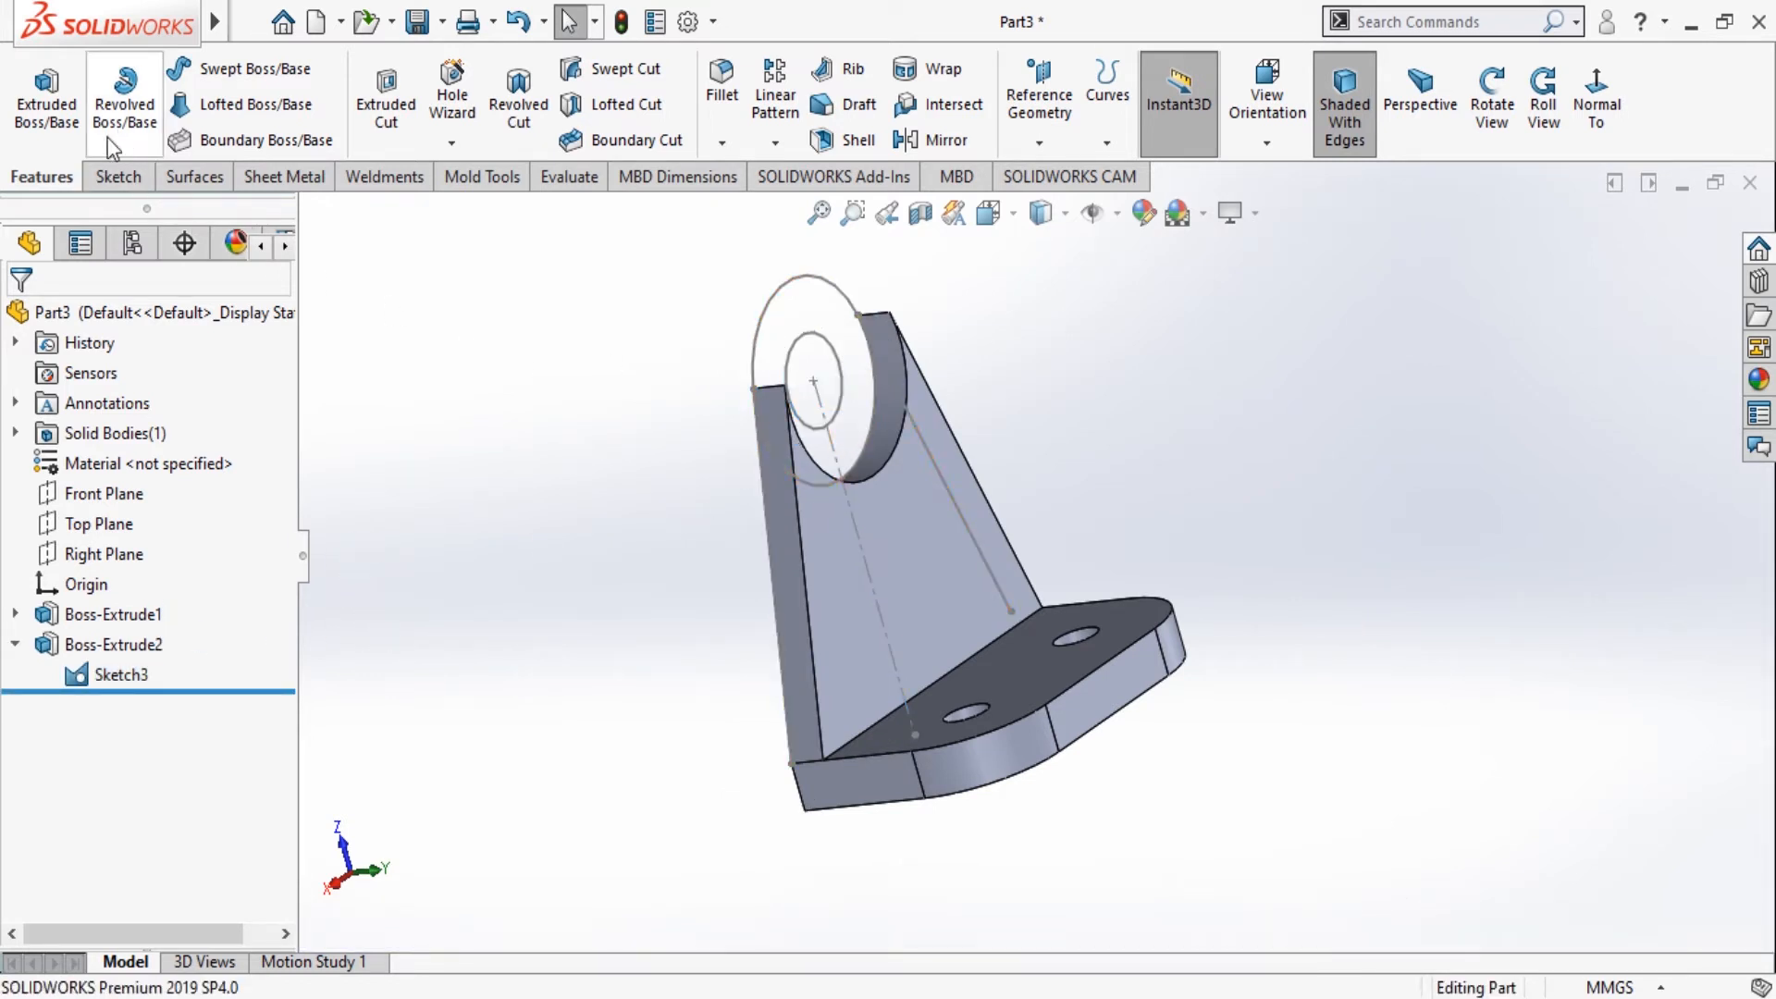
Extrude the ring between the 23 mm and 50 mm circles of Sketch3 by 44 mm in the reversed direction, over the plate.
left_click(47, 103)
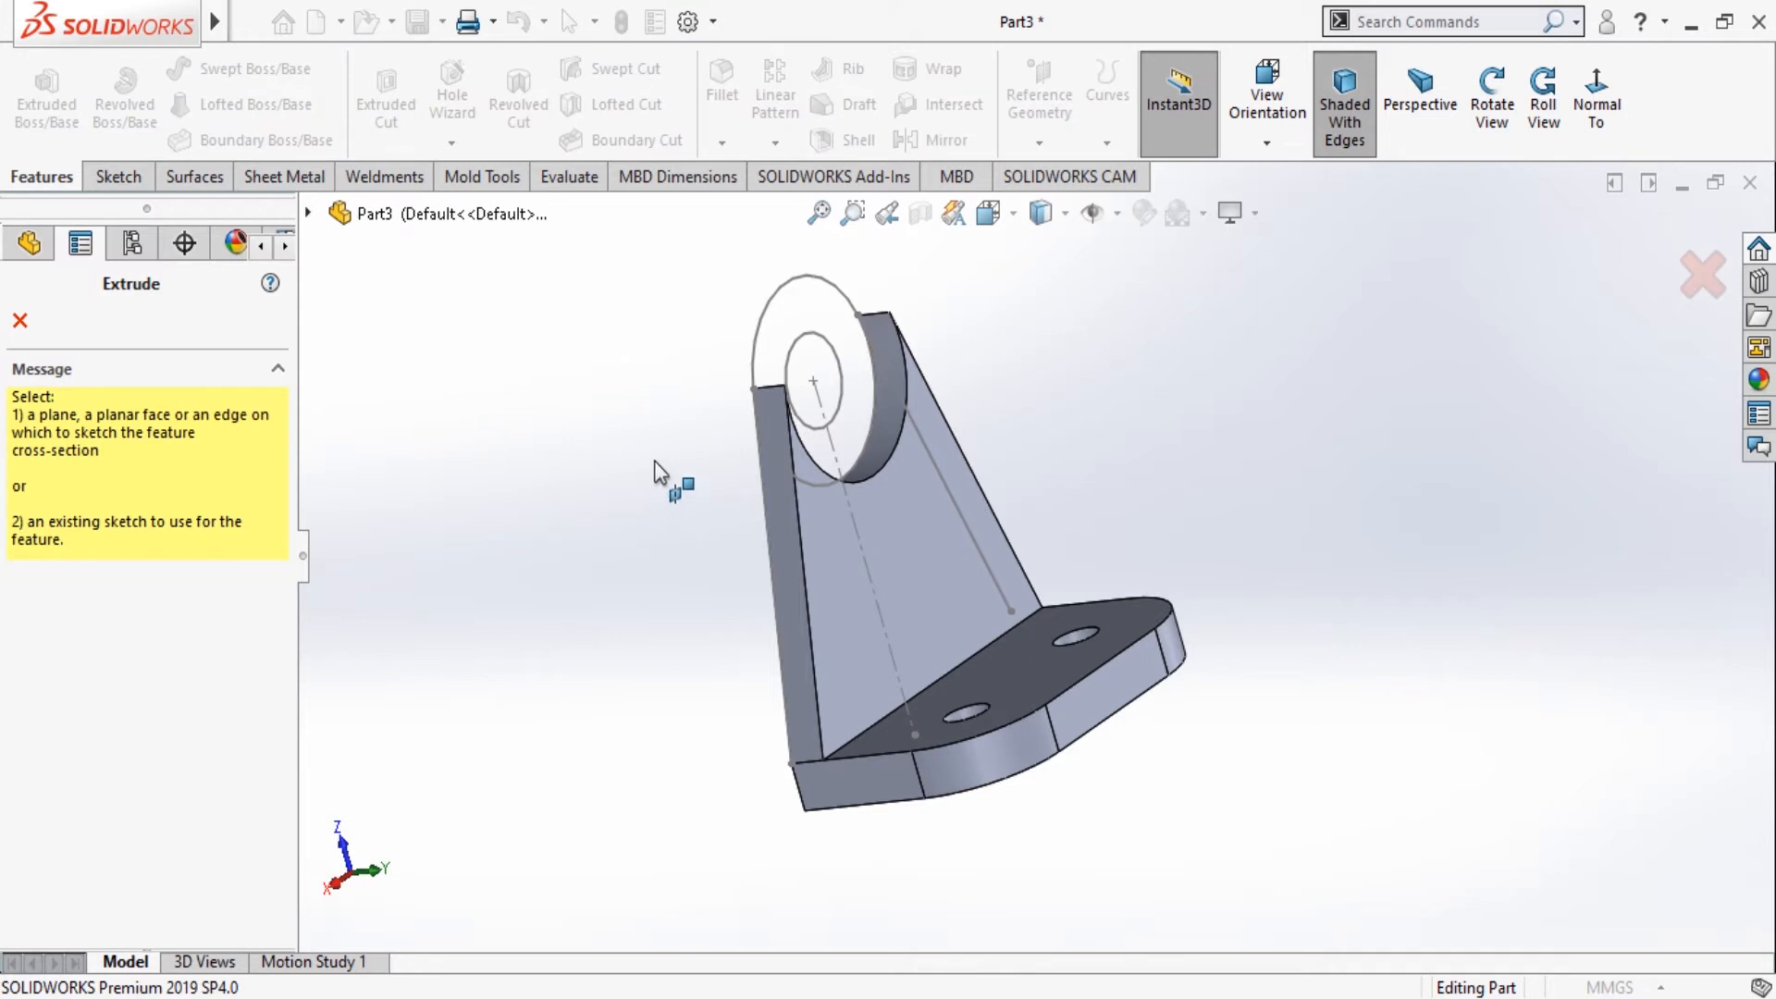
left_click(786, 305)
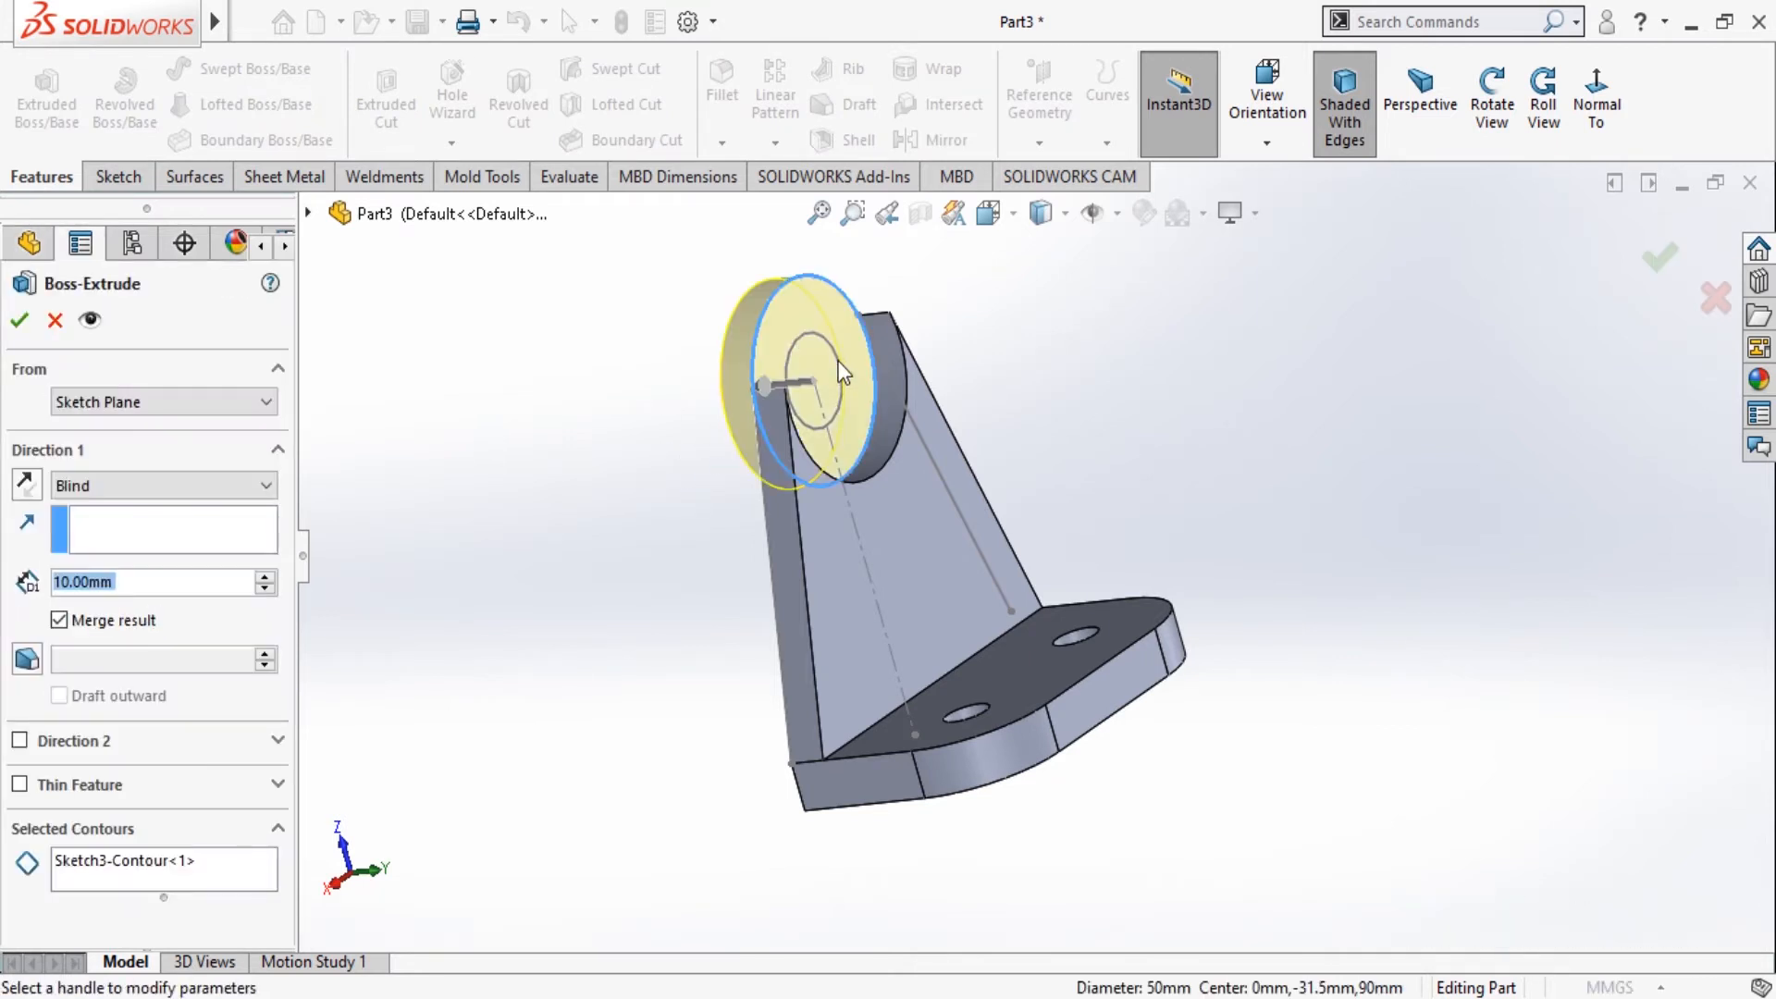
left_click(135, 859)
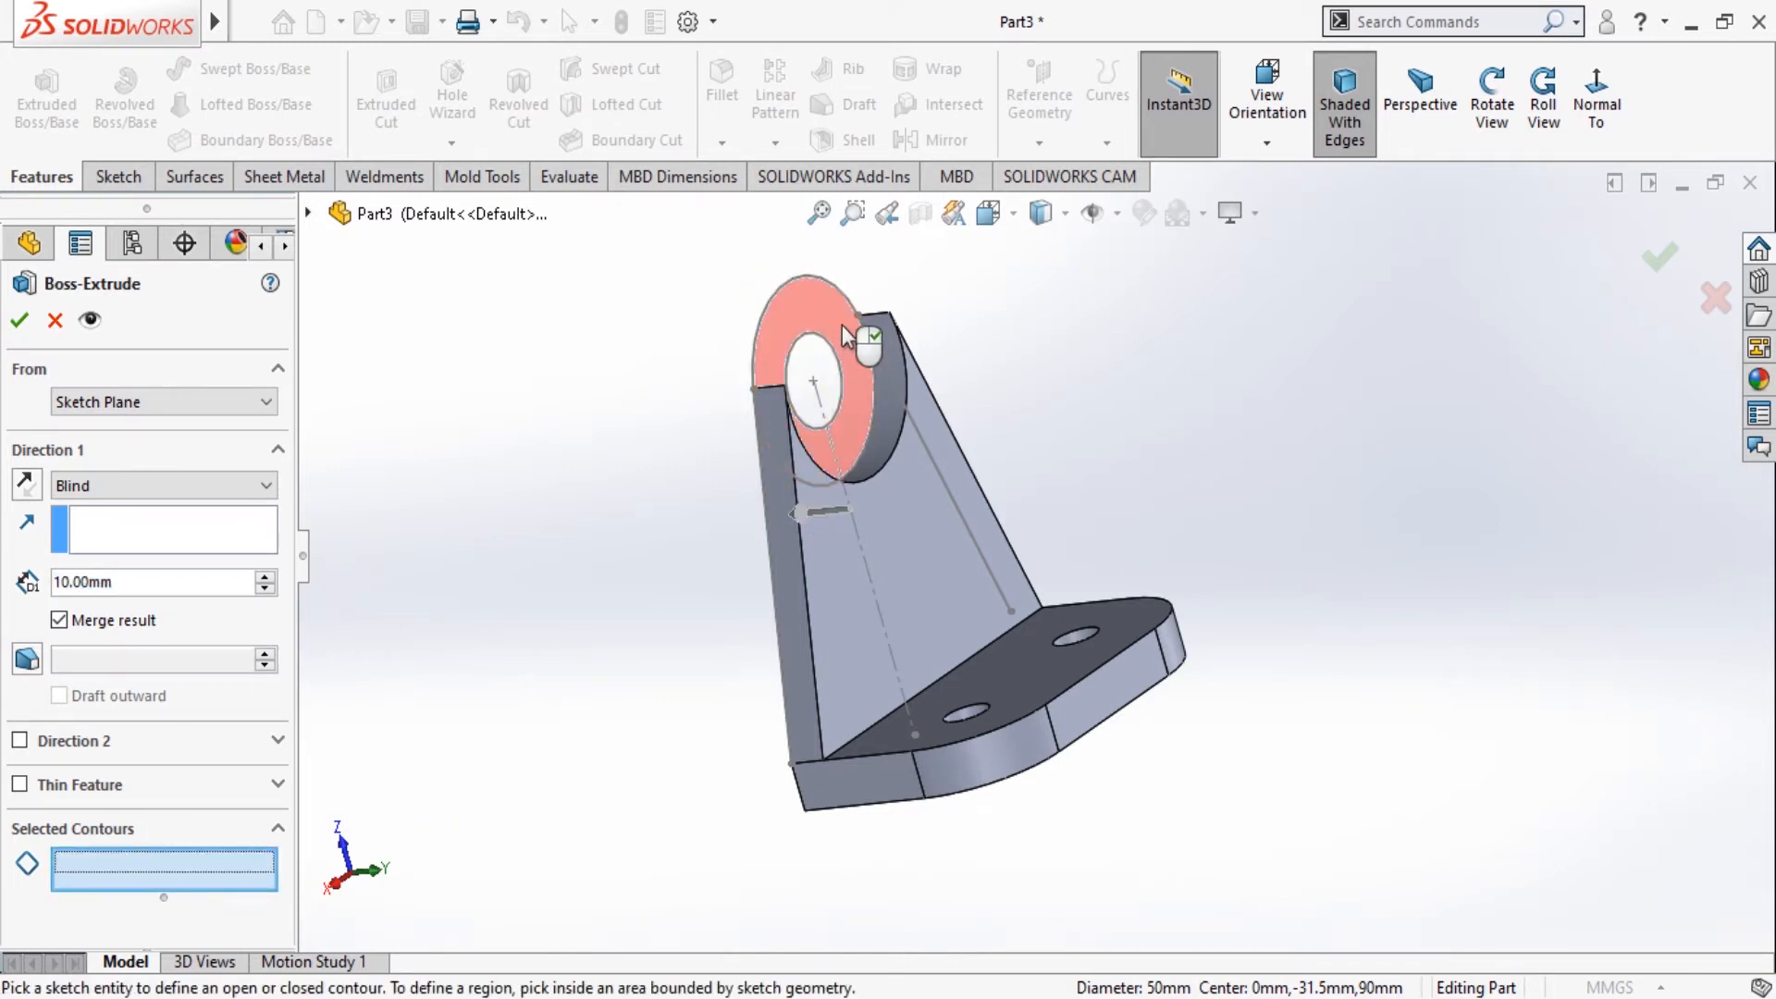
left_click(842, 324)
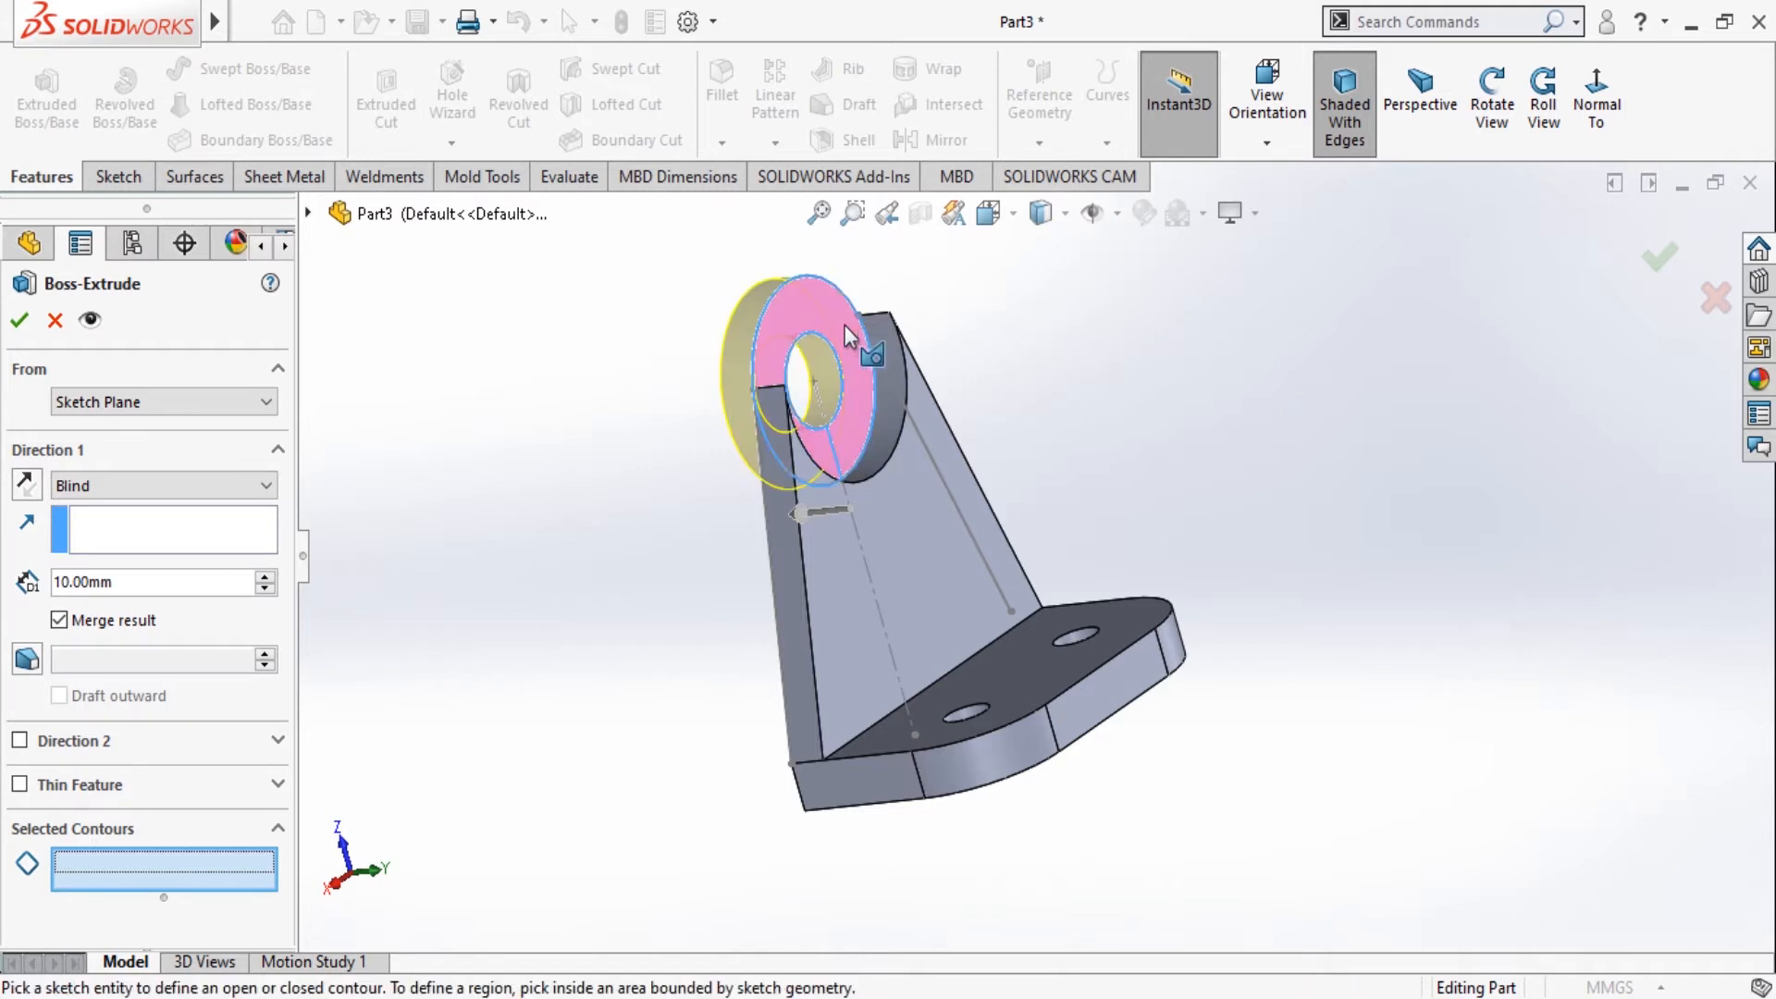
left_click(22, 486)
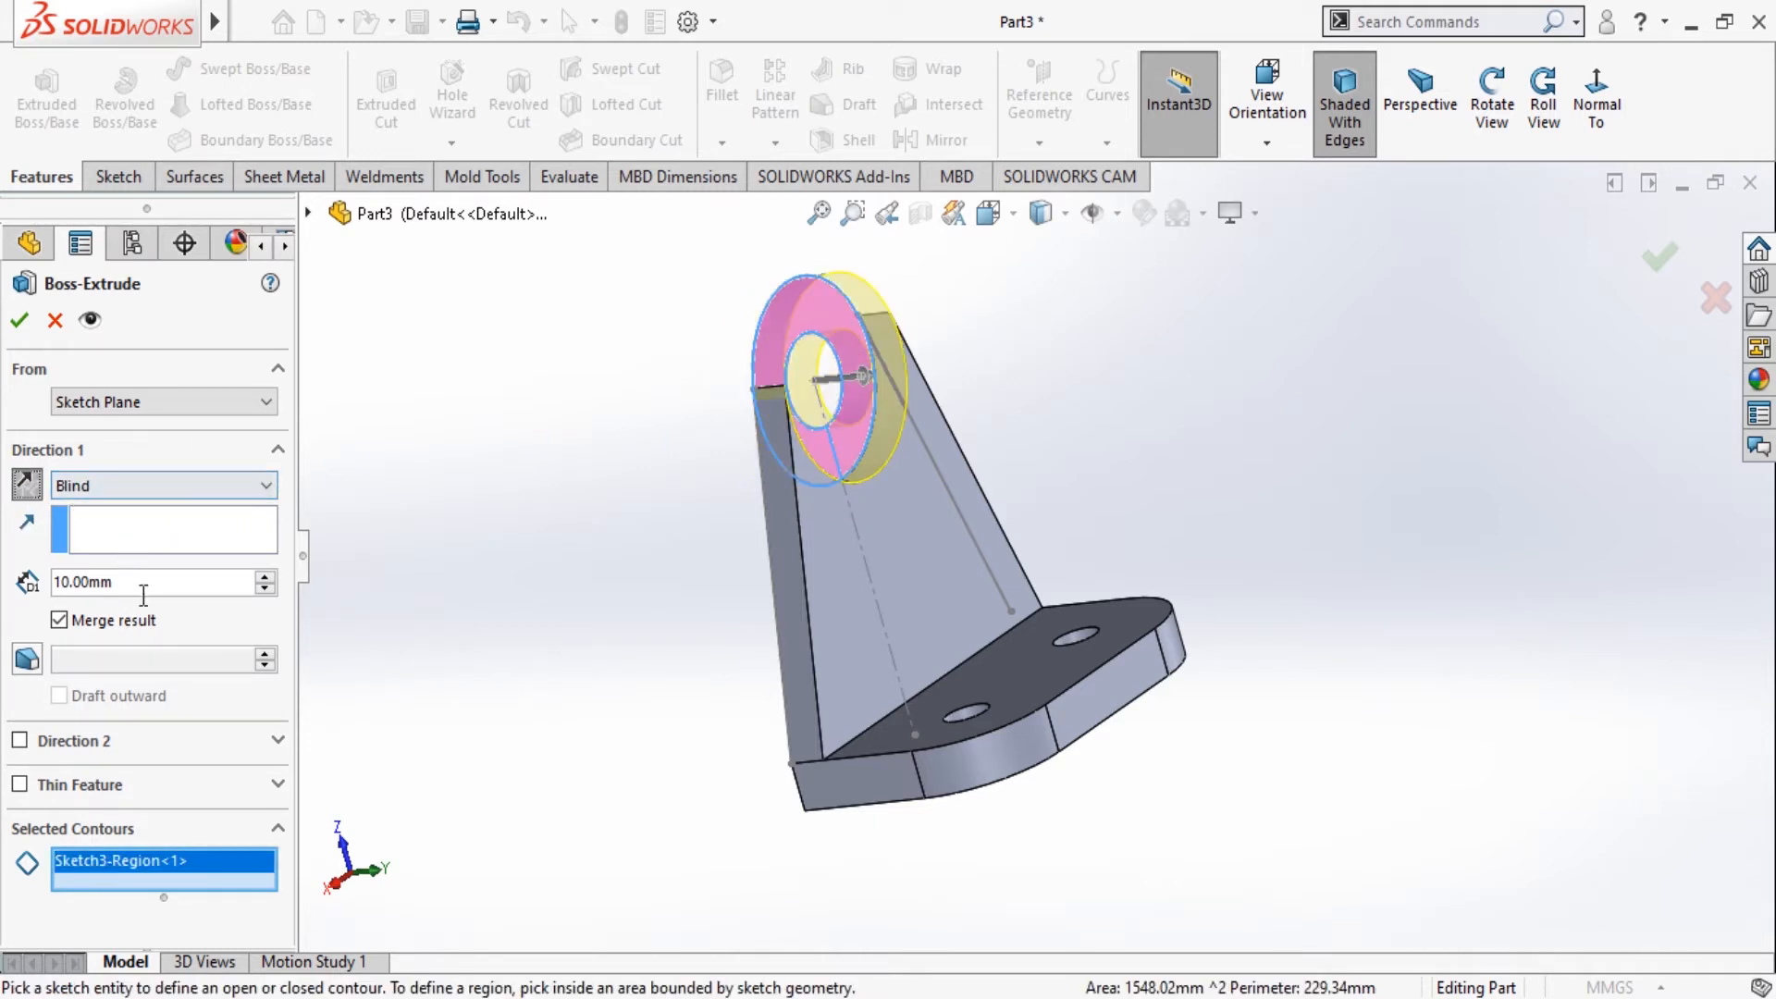
left_click(182, 592)
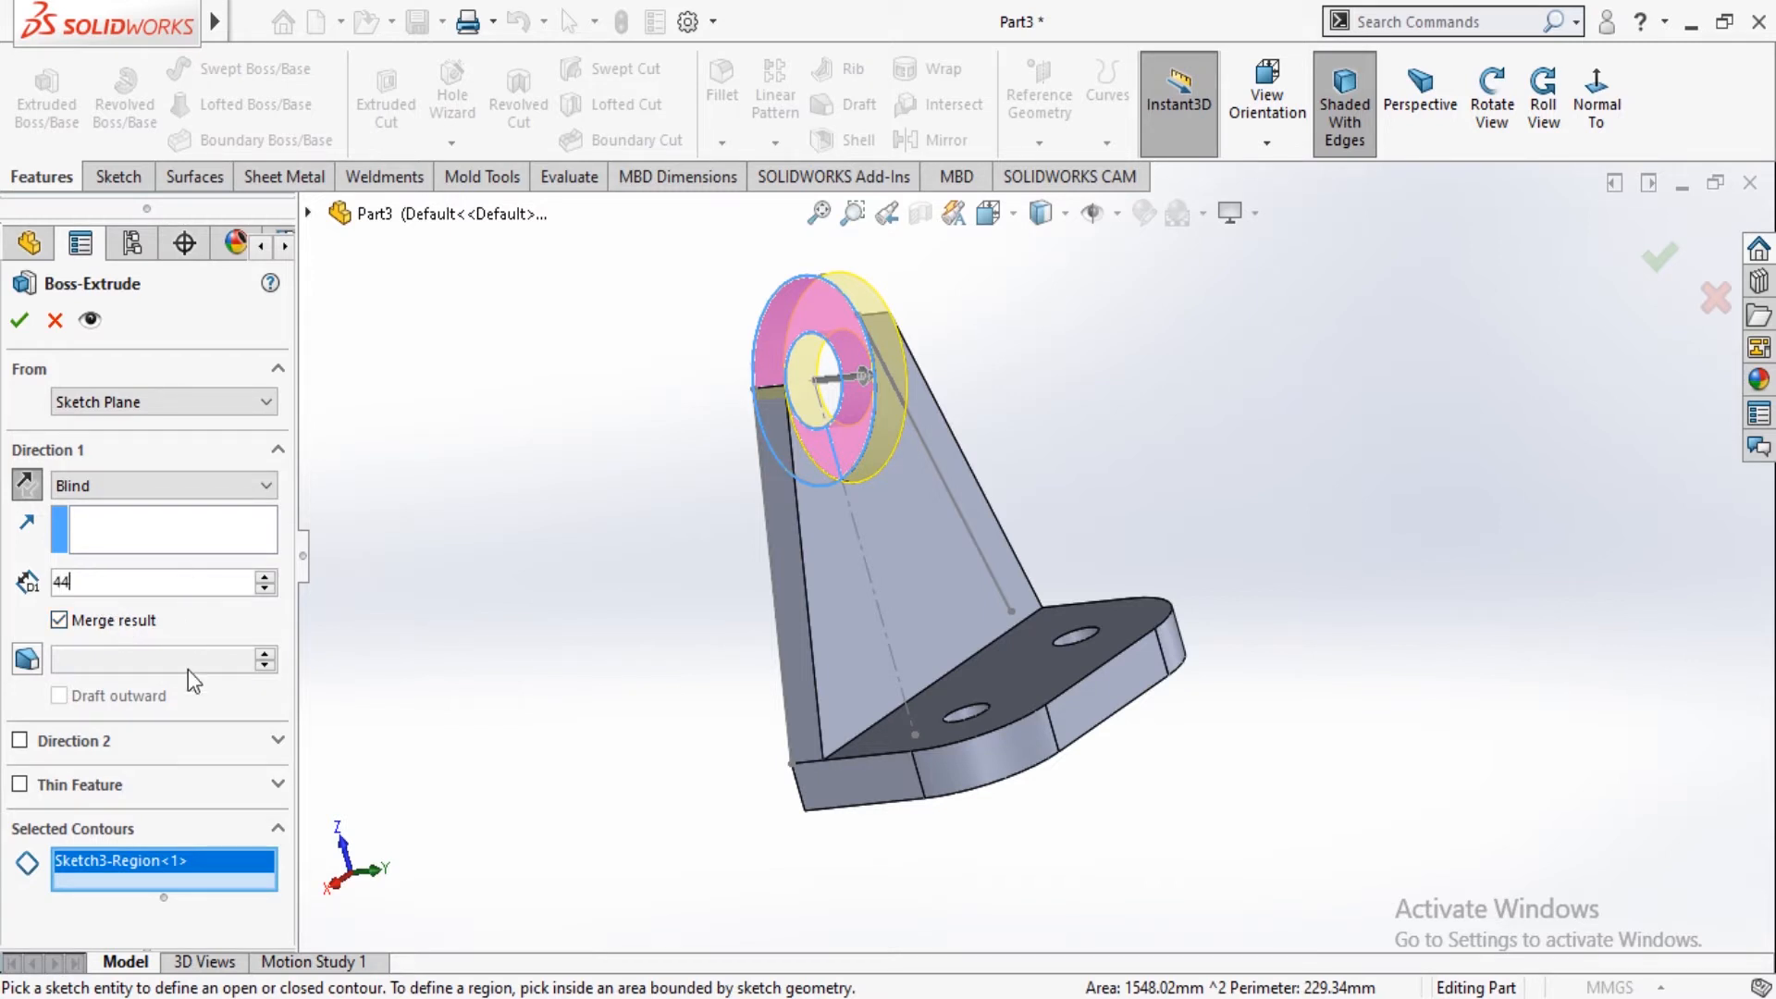
key("Return")
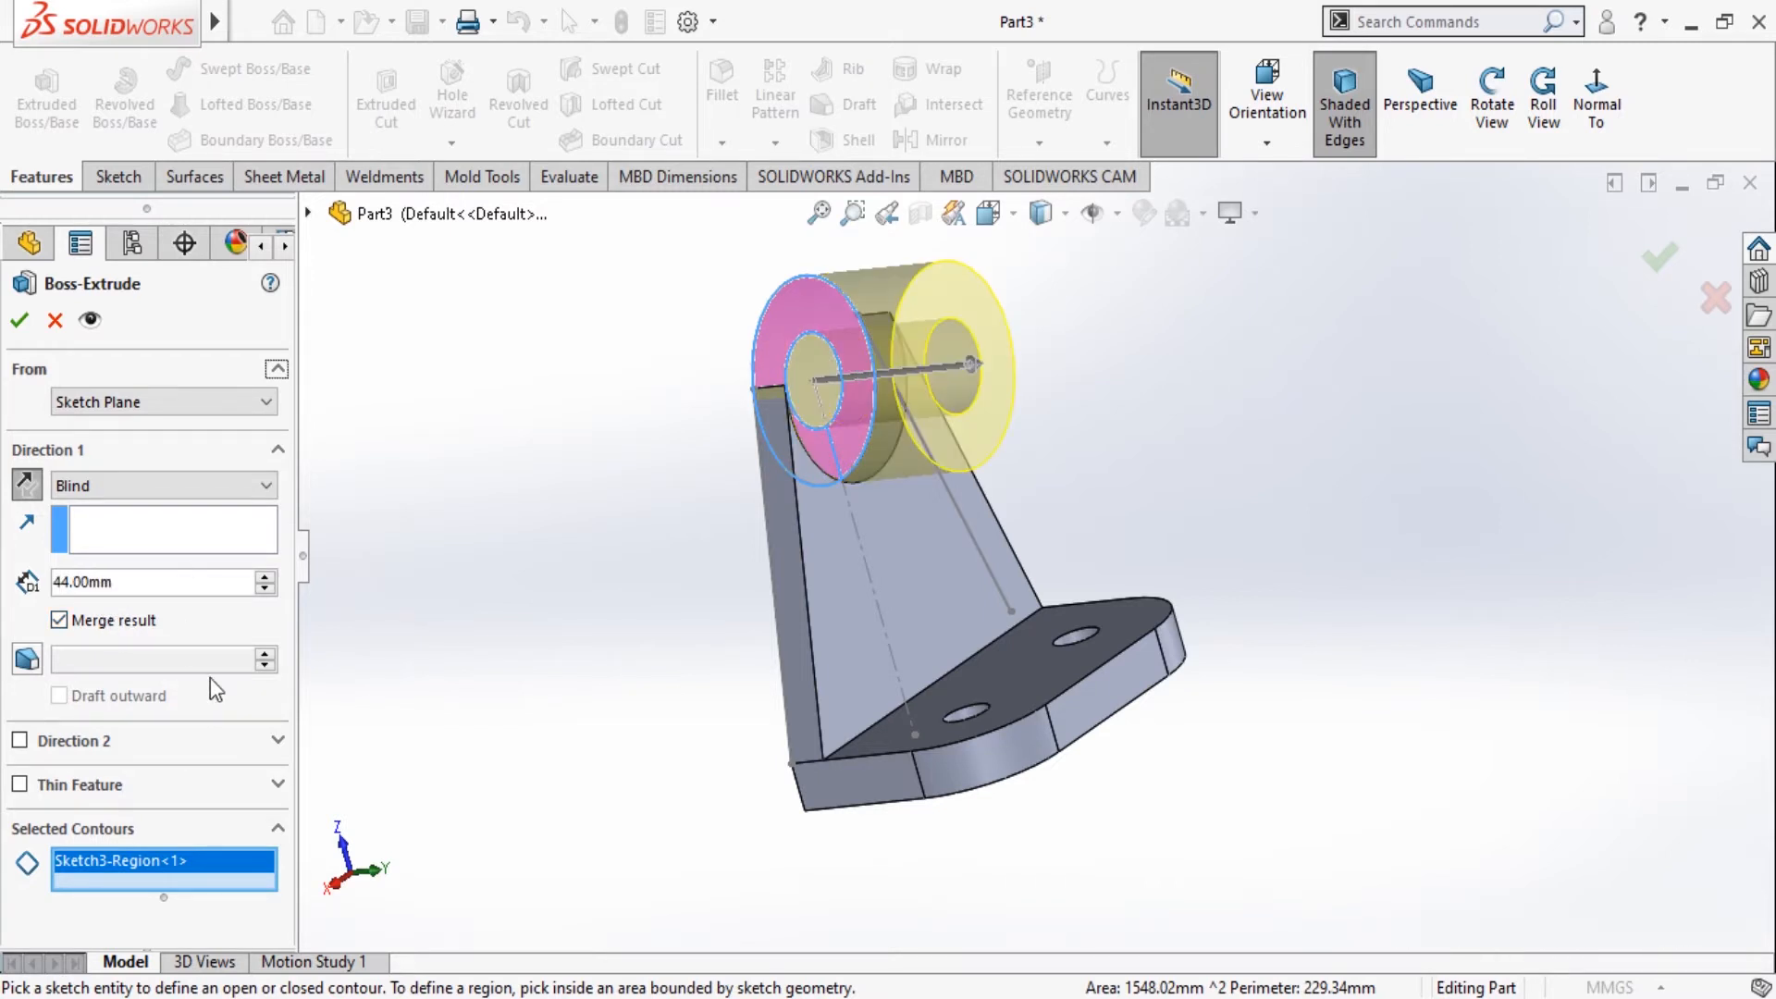
left_click(19, 320)
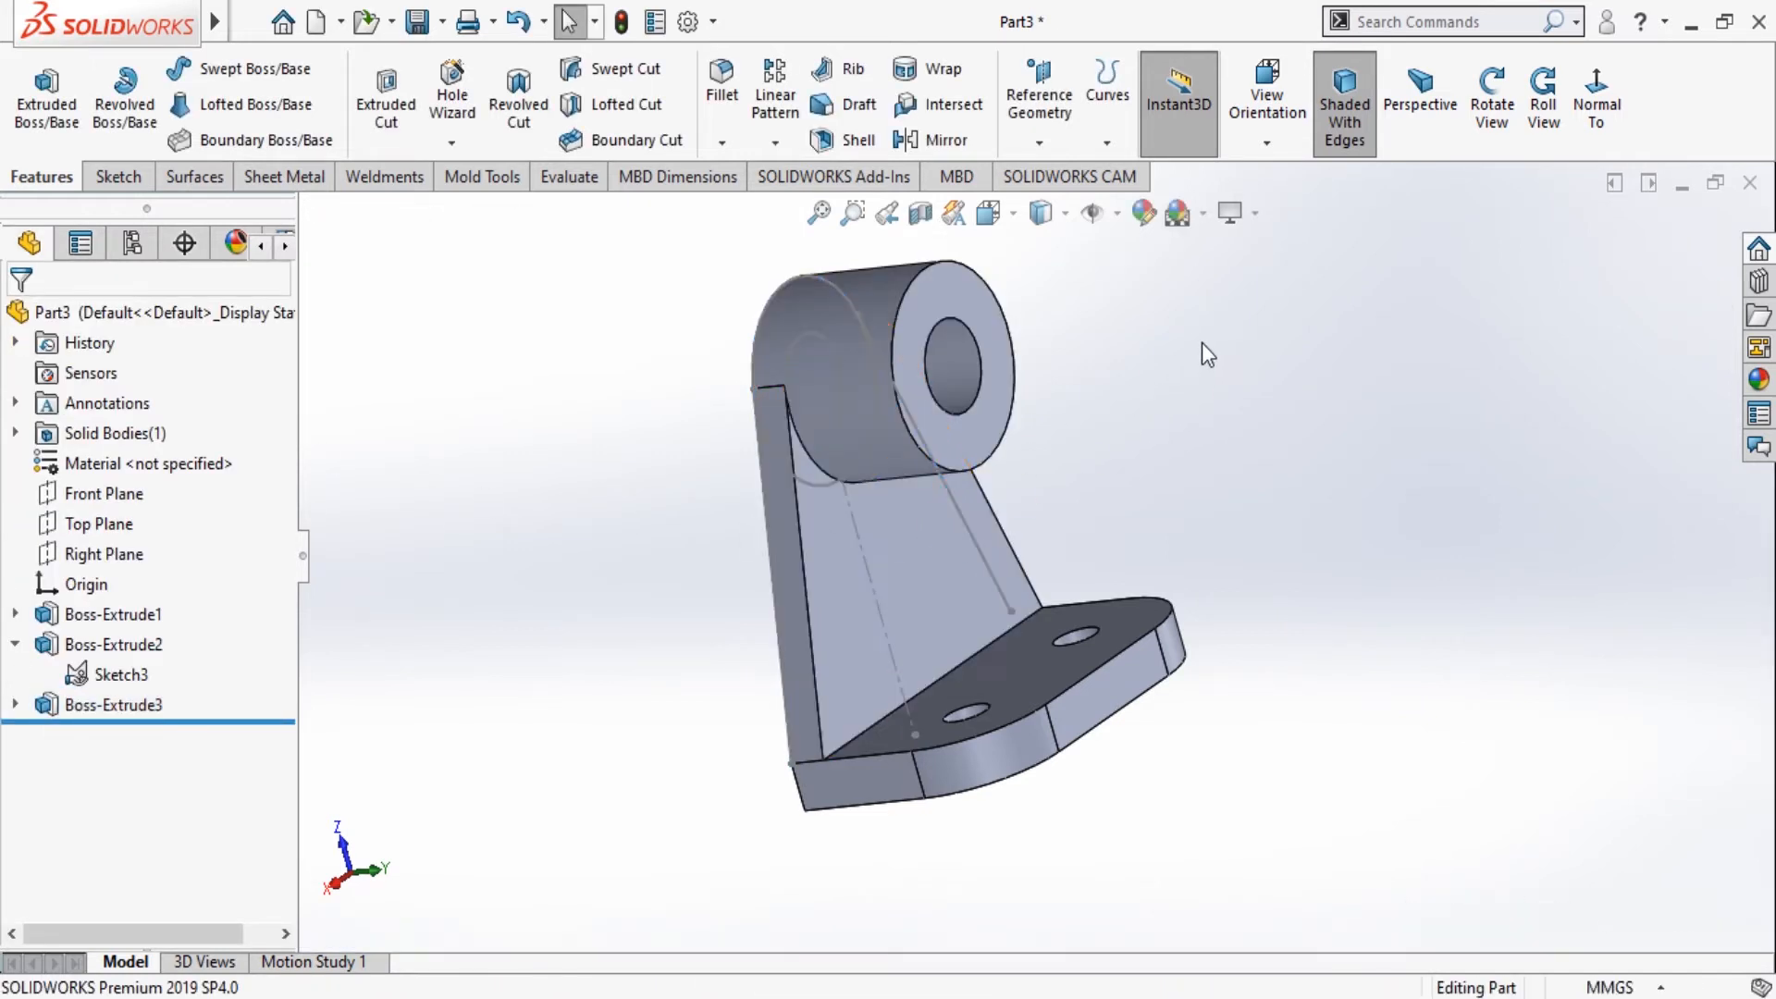
Hide Sketch3 under Boss-Extrude2 in the model.
left_click(1491, 102)
left_click_drag(1340, 369, 1266, 433)
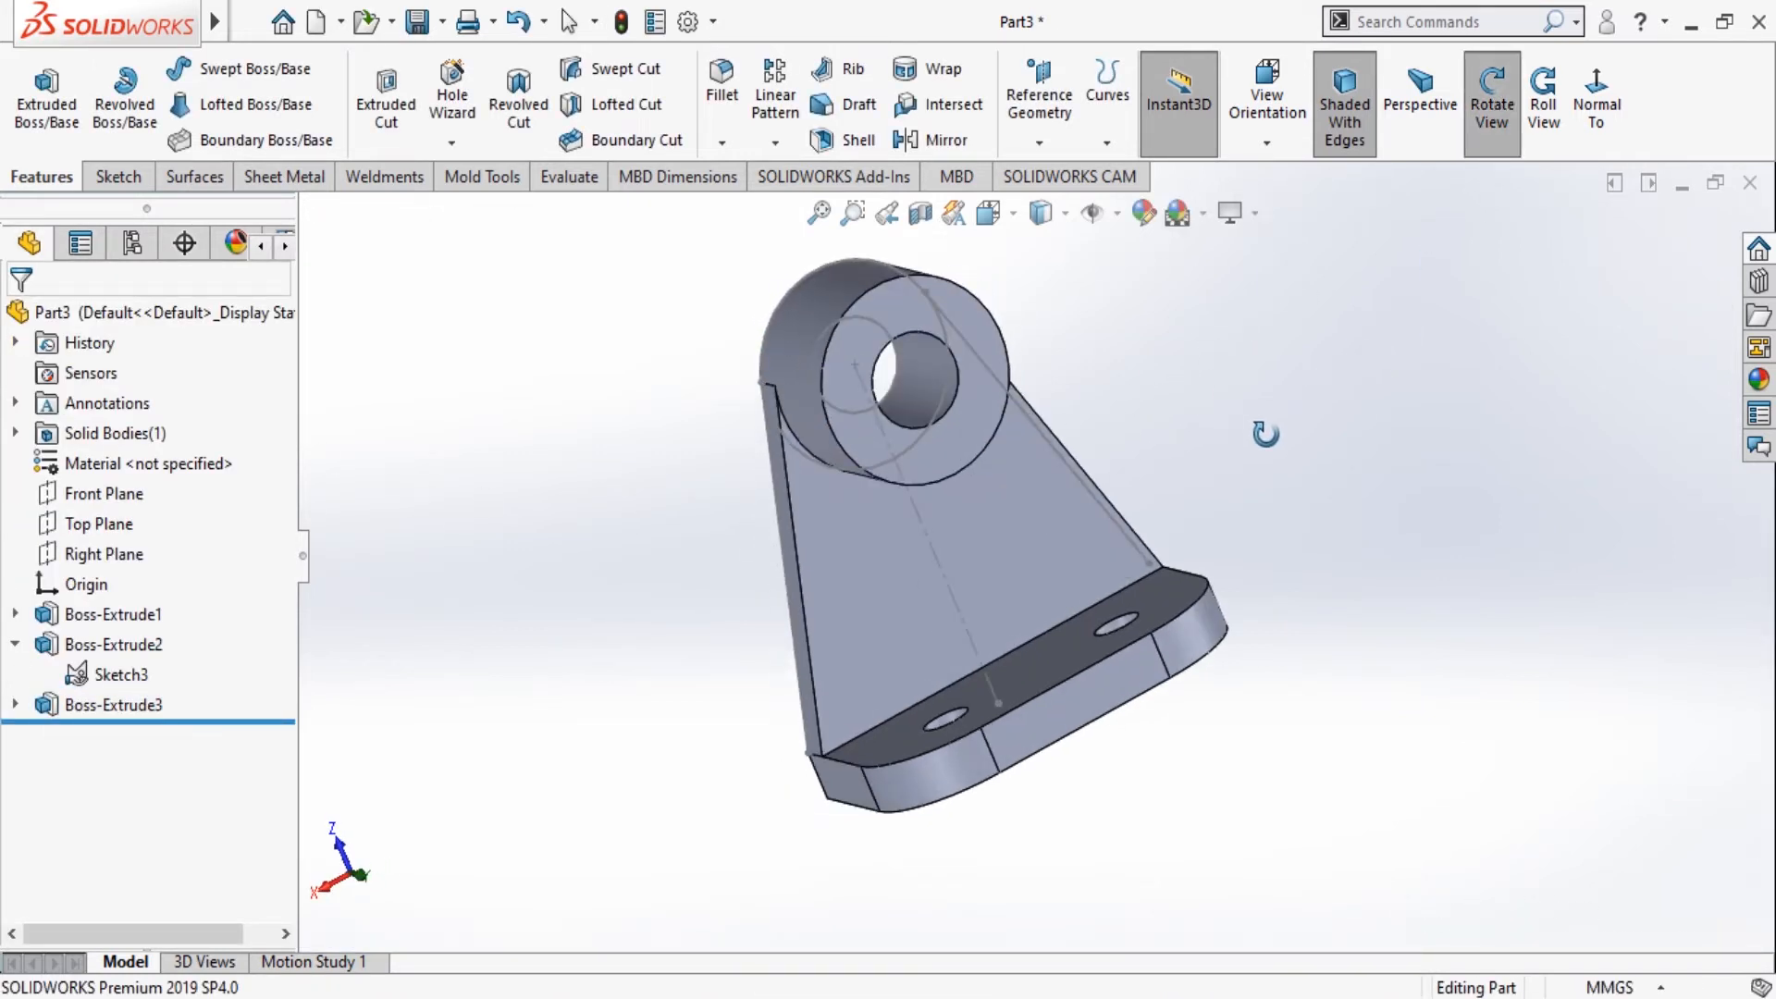
left_click(139, 674)
left_click(172, 645)
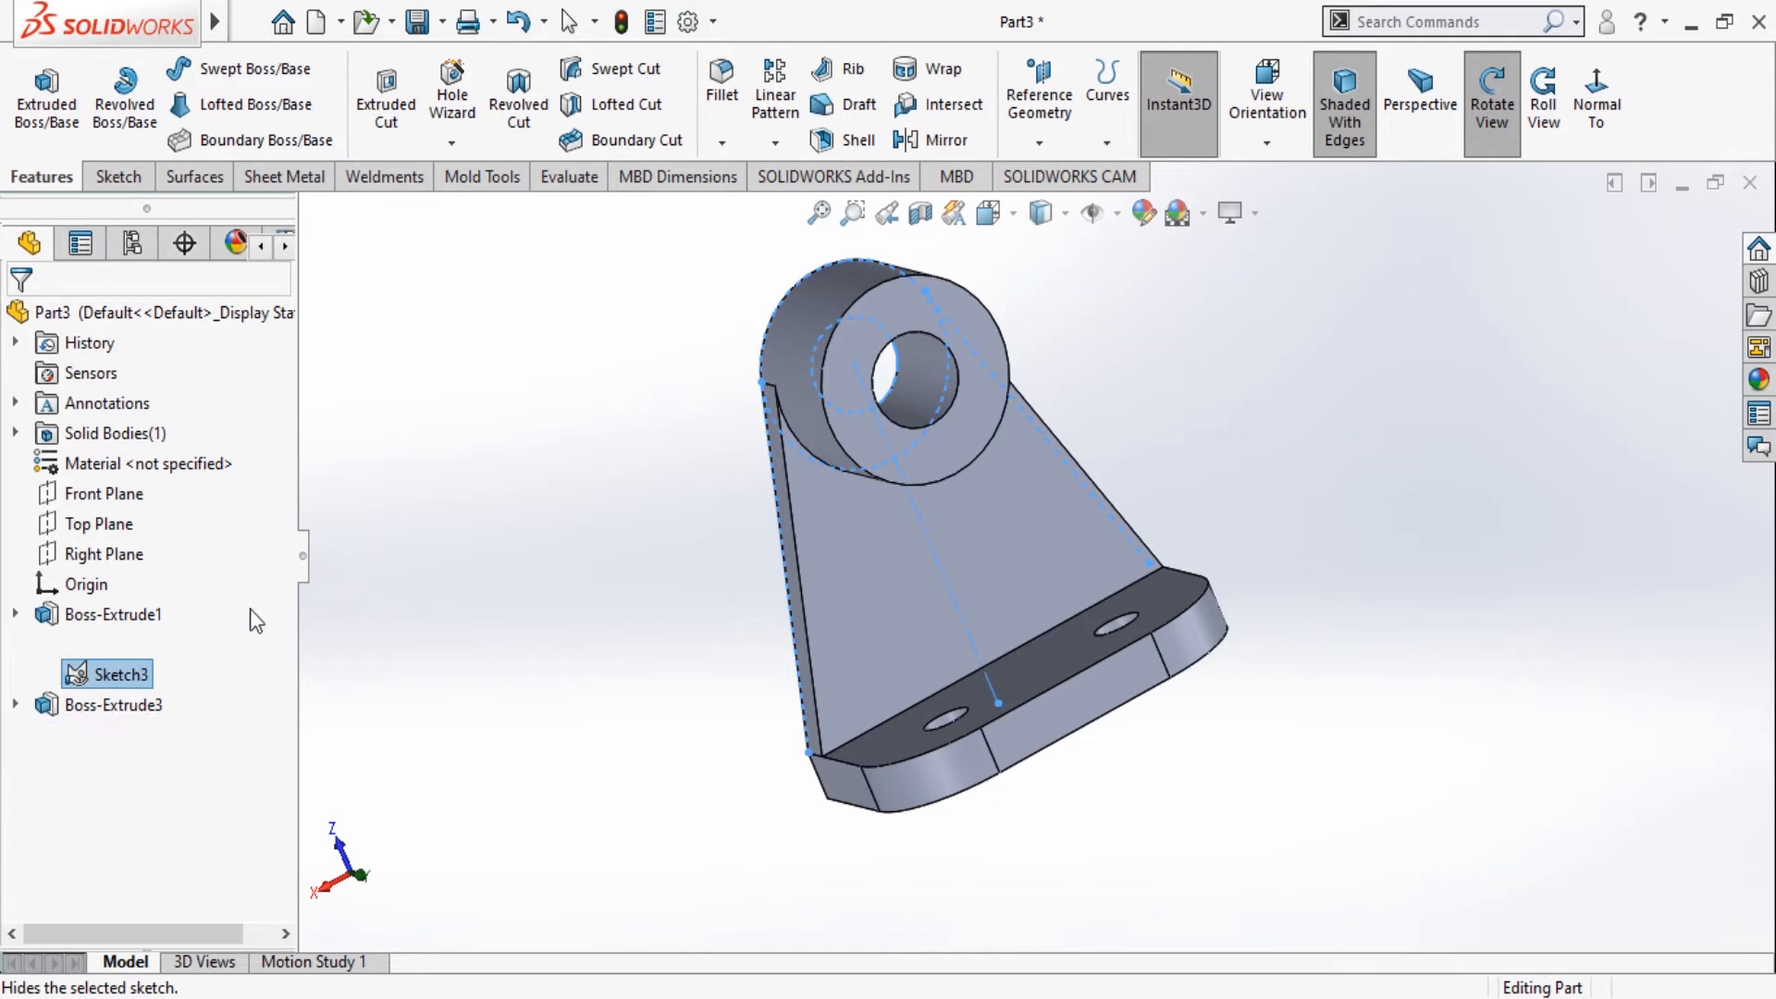
mouse_move(1132, 415)
left_mouse_down()
mouse_move(1153, 646)
mouse_move(1268, 602)
mouse_move(1169, 581)
mouse_move(1137, 408)
mouse_move(1101, 416)
left_mouse_up()
Start a new sketch on the Right Plane and view it normal to the plane.
left_click(104, 555)
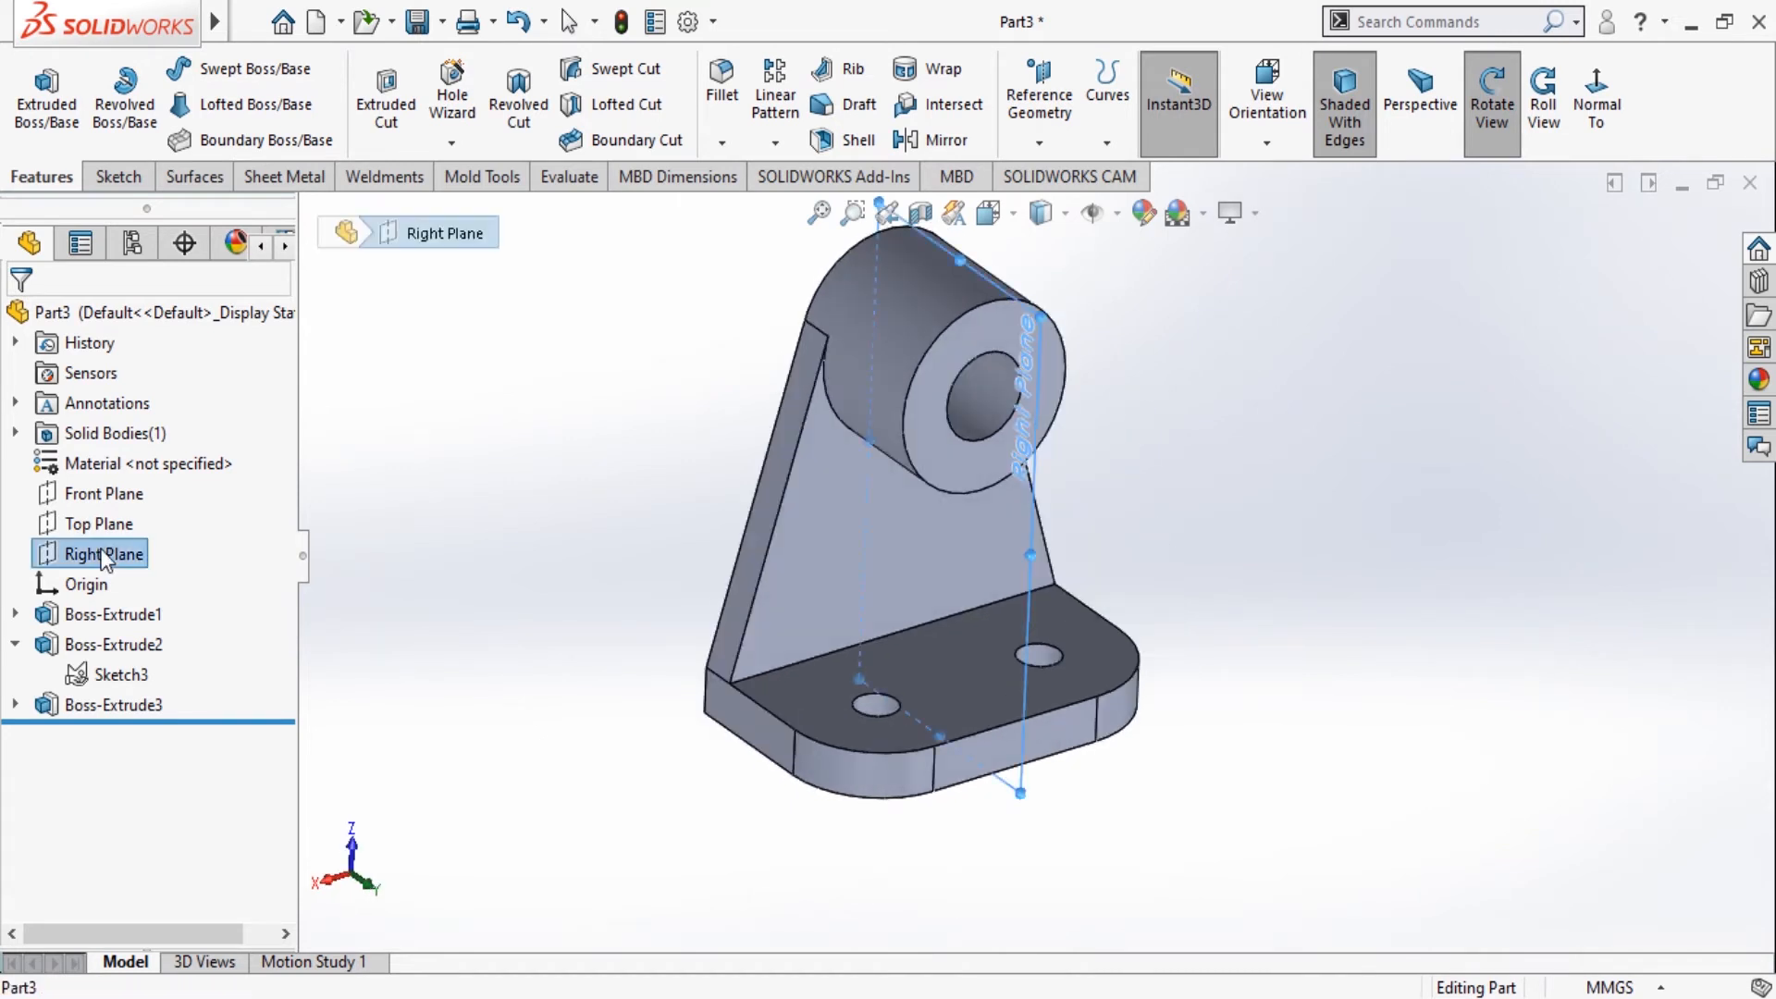
left_click(122, 511)
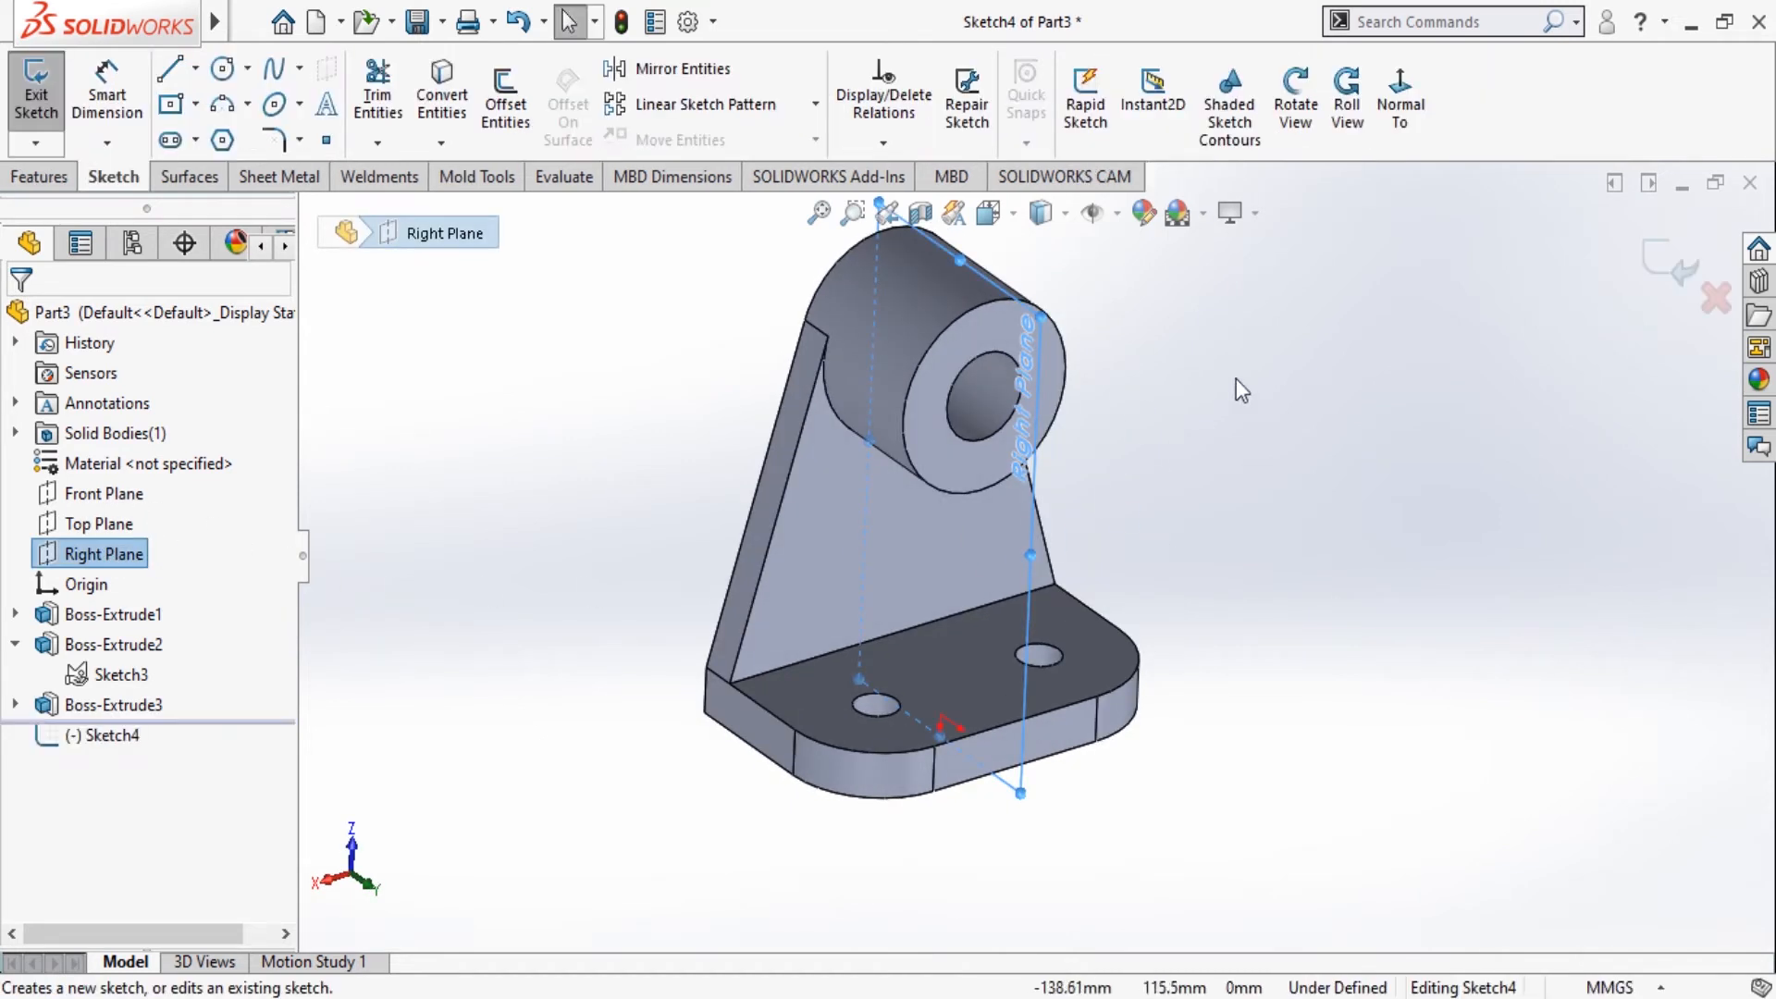
left_click(1422, 109)
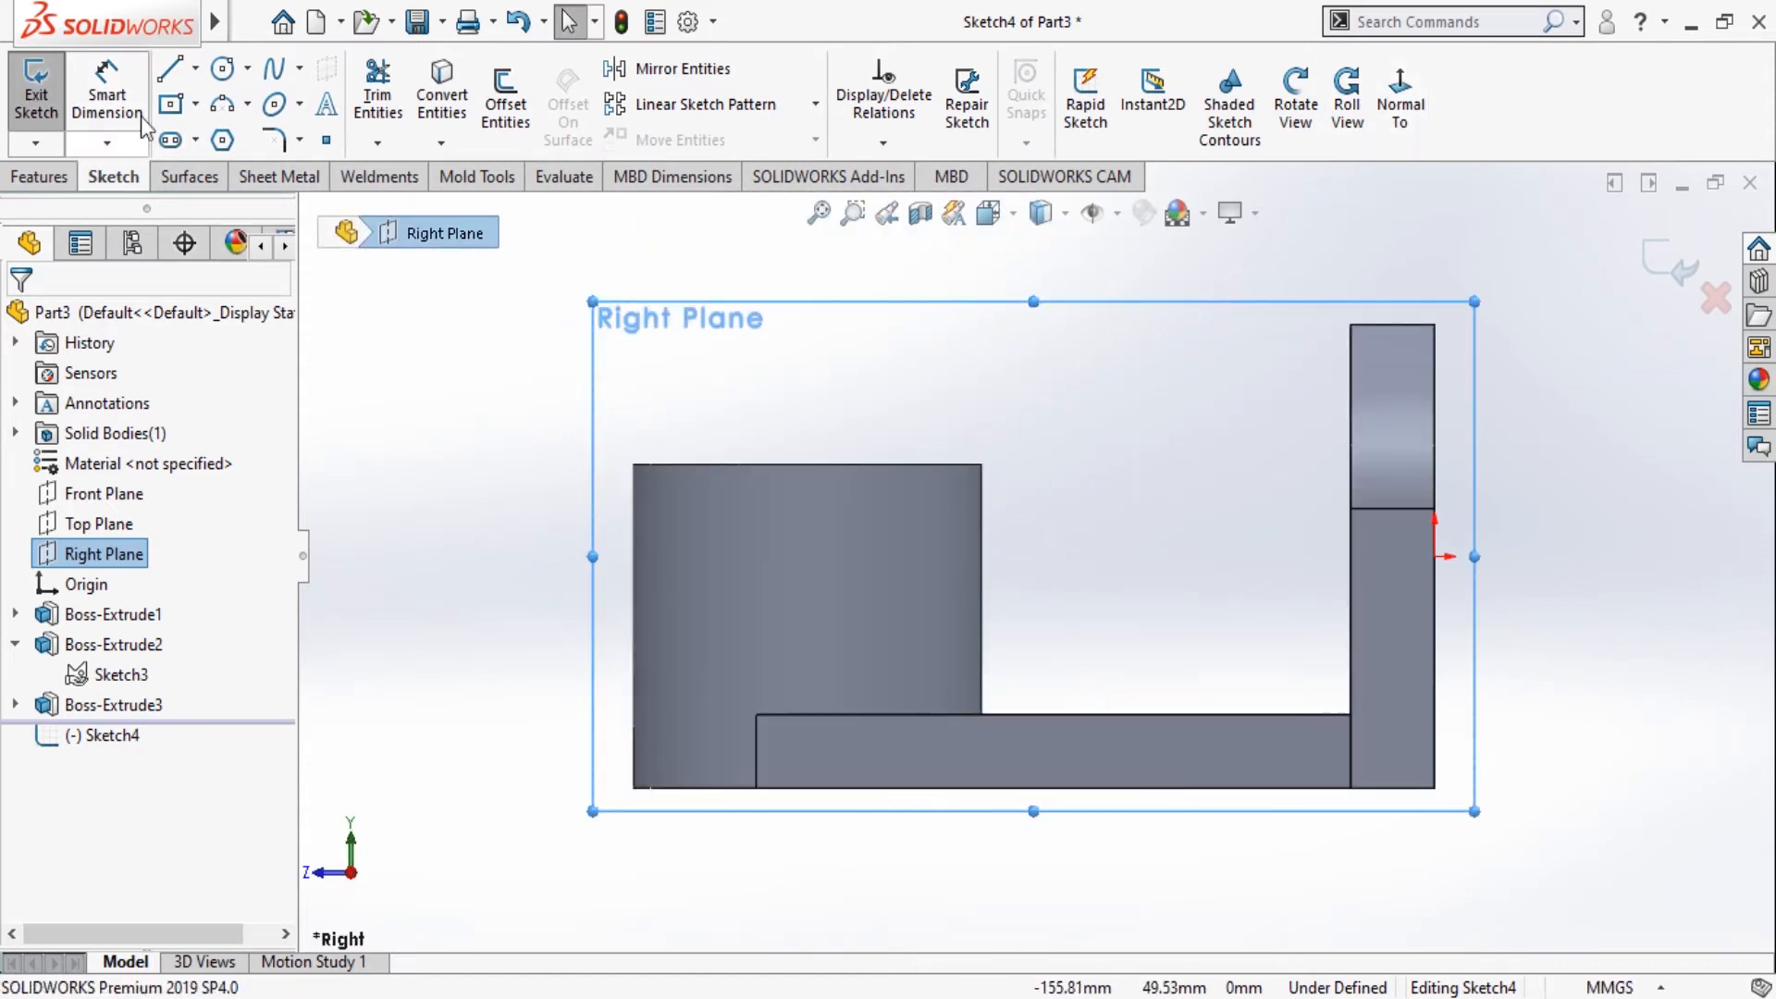
Sketch a sloping line from the boss's upper corner facing the upright to the upright's near top corner.
left_click(170, 69)
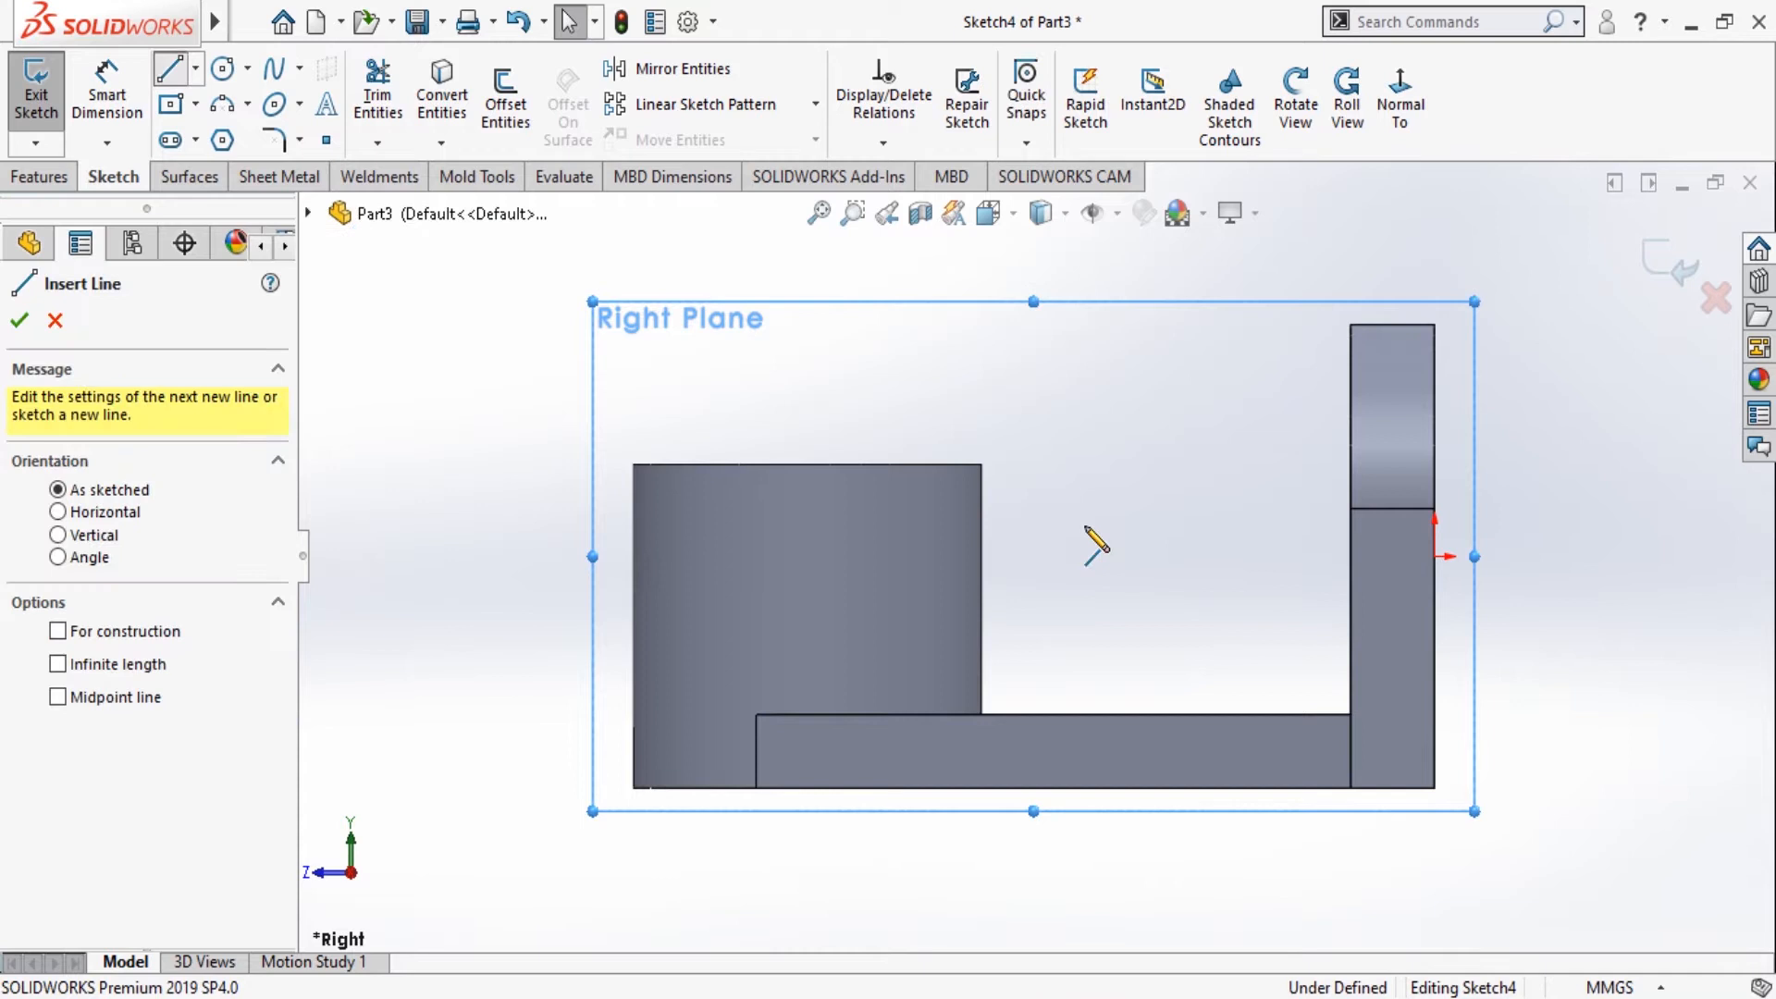
left_click(982, 464)
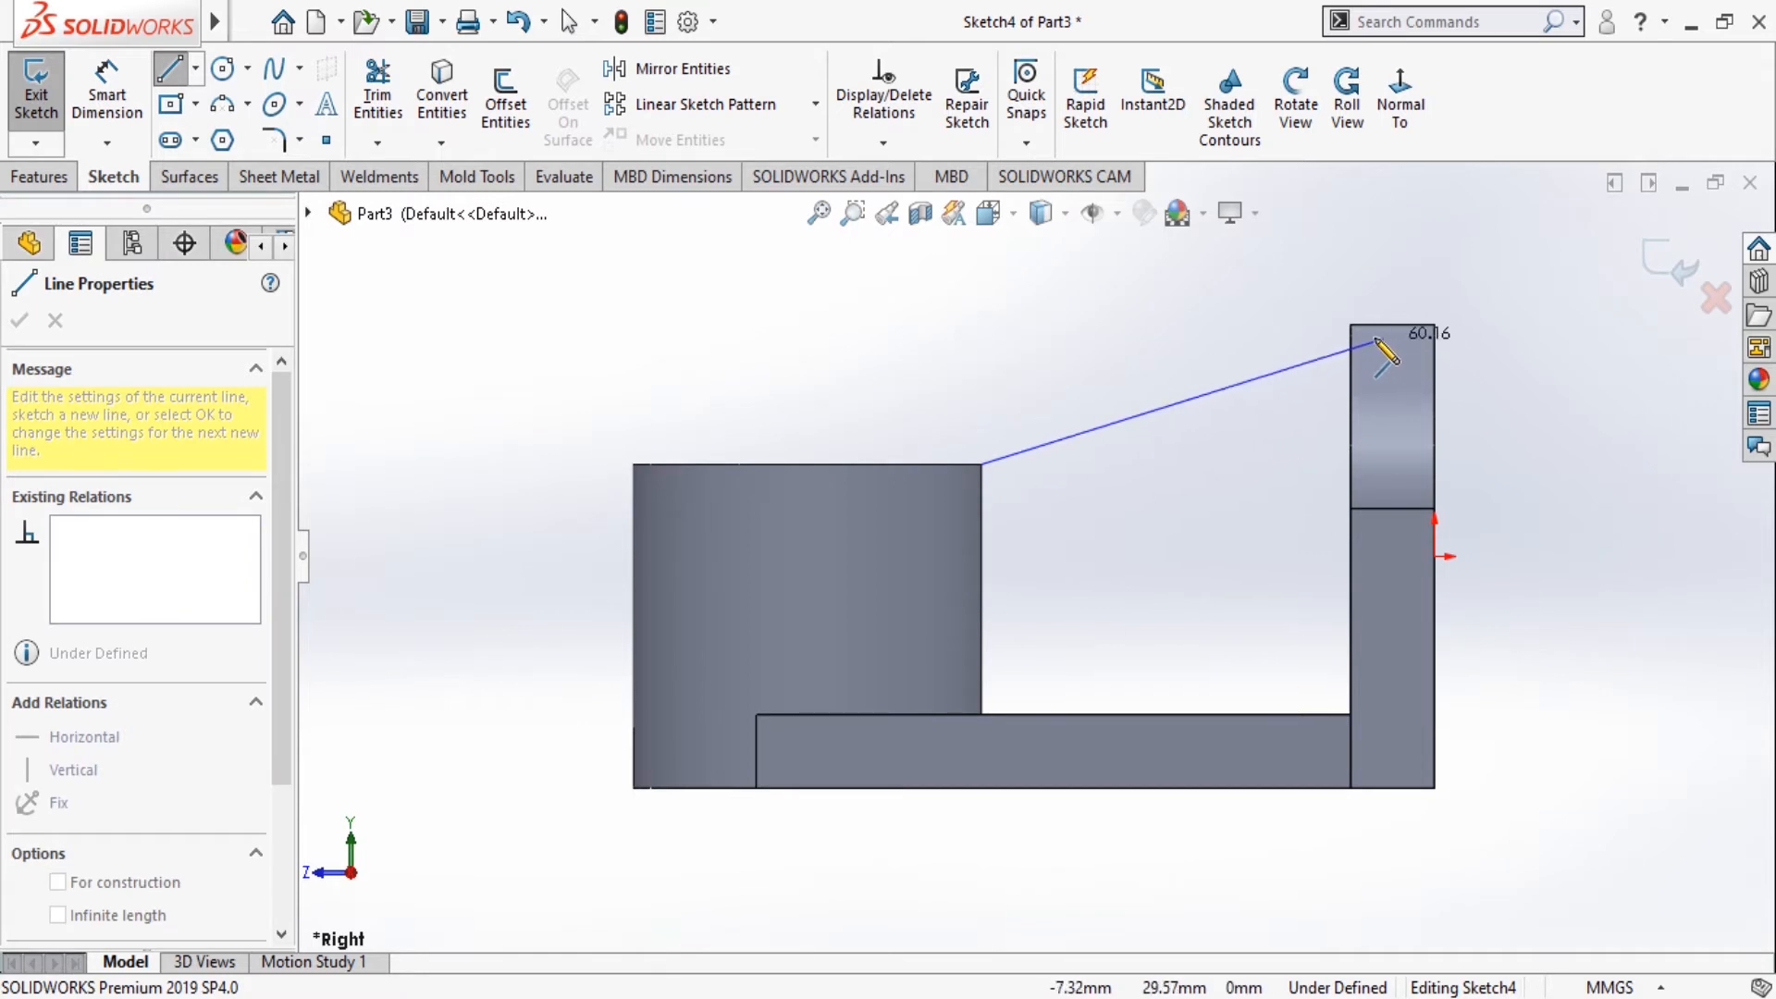
double_click(1350, 325)
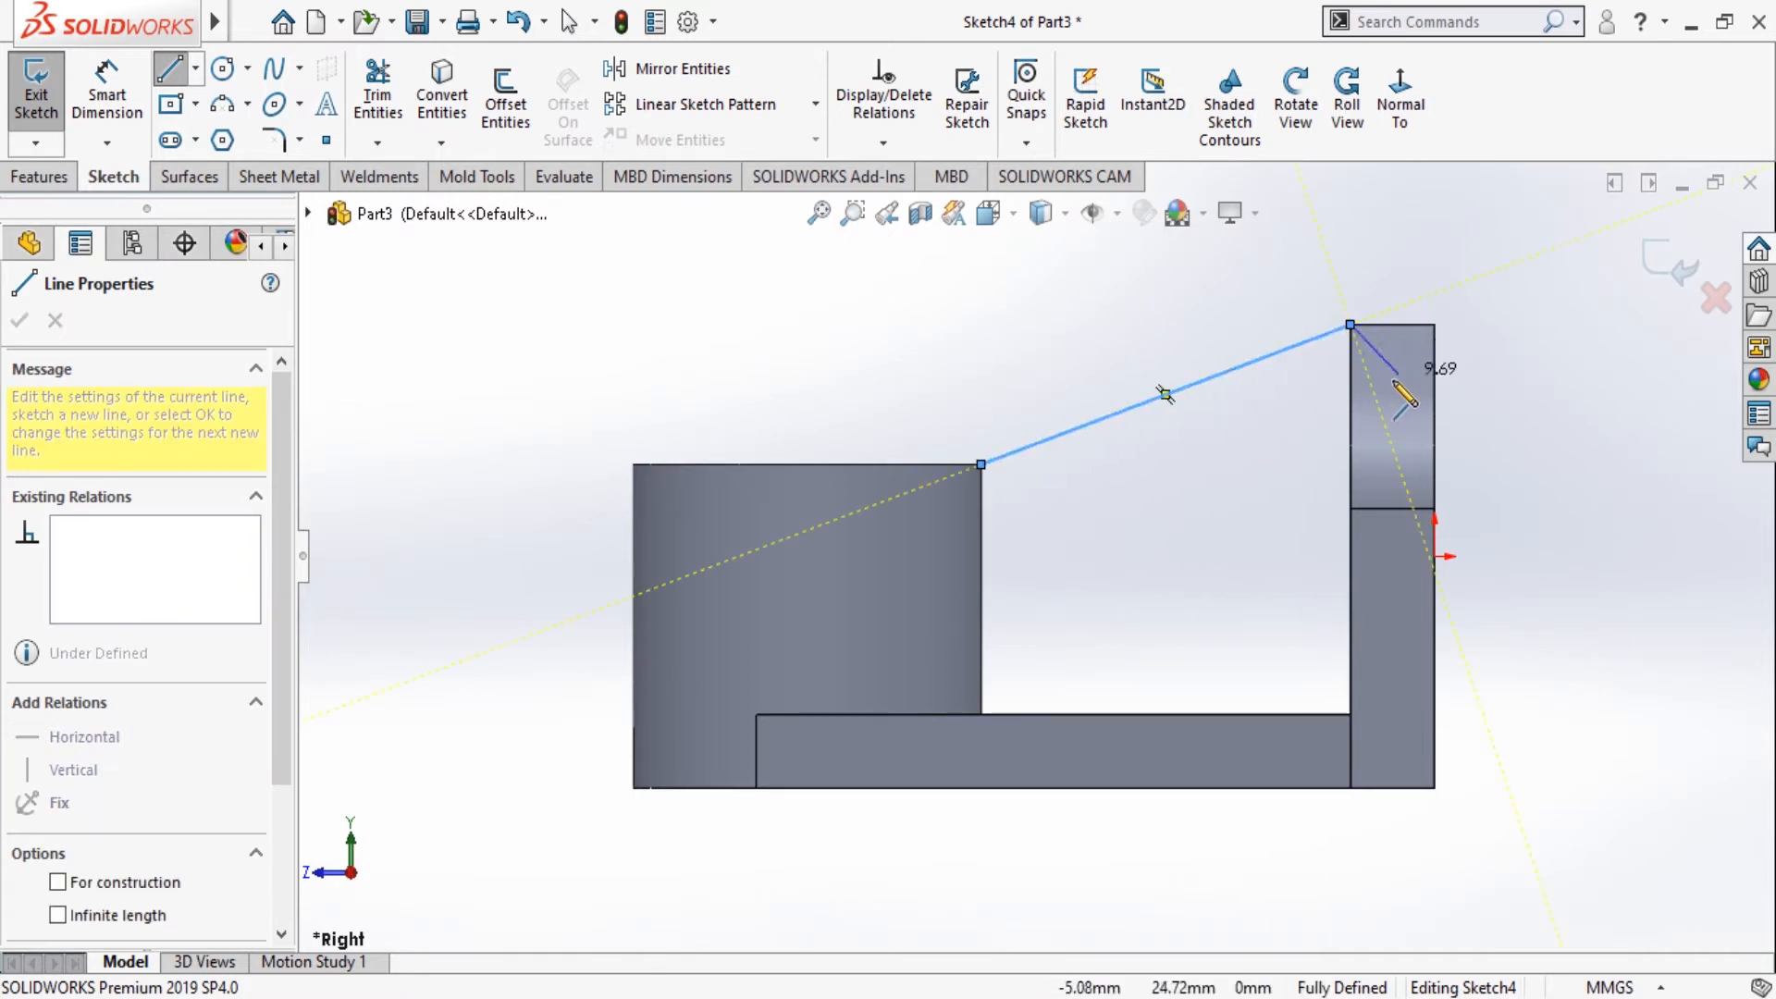
key("Escape")
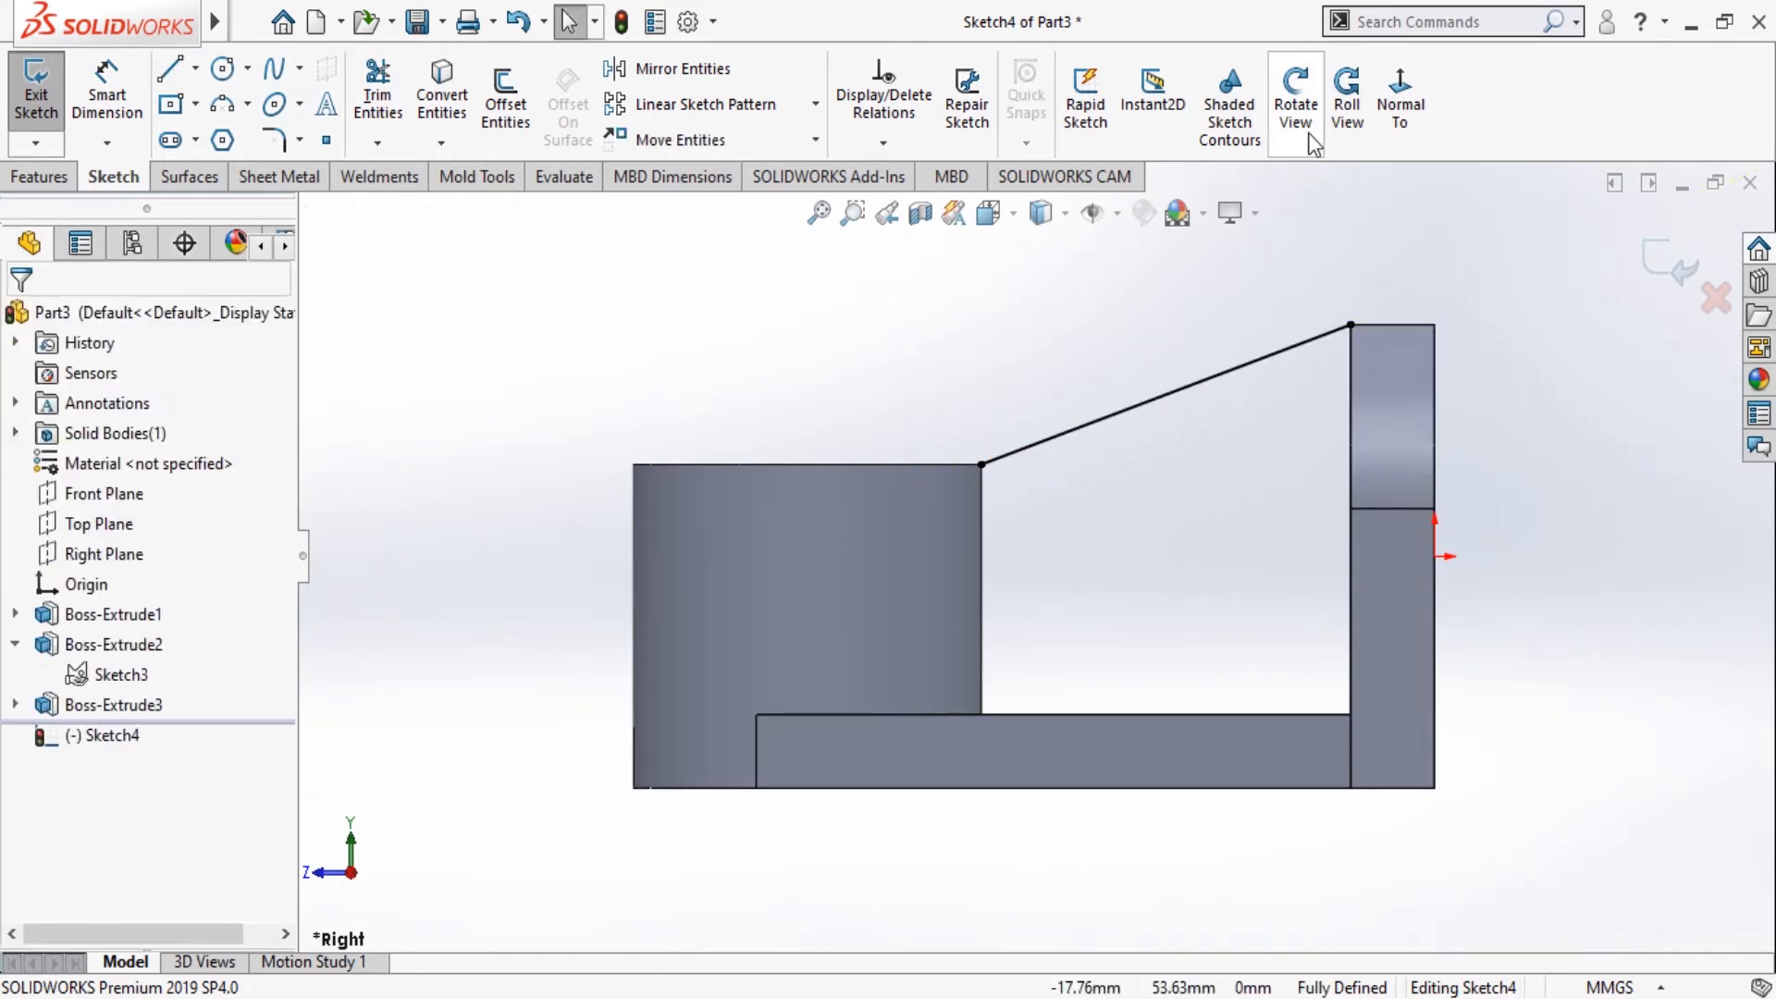
Create a 10 mm thick rib from the sloping line, with its thickness on both sides, between the boss and the upright.
left_click(1295, 102)
left_click_drag(1261, 290, 1297, 596)
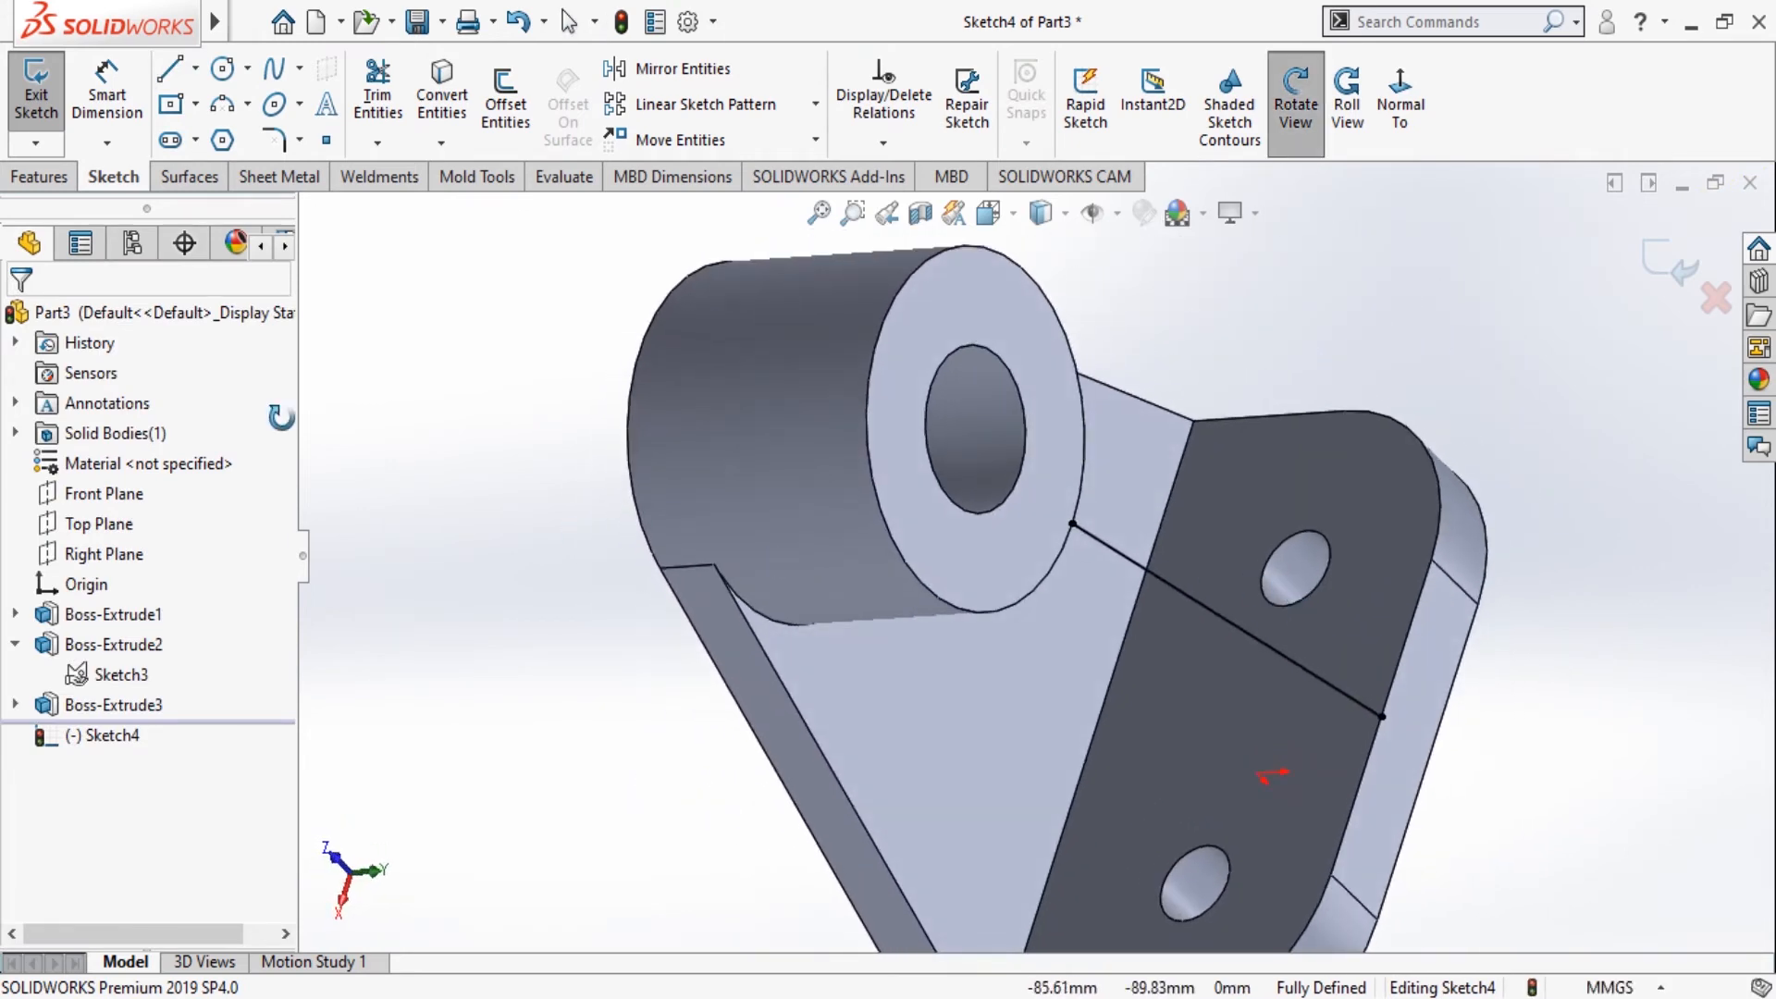
left_click(60, 178)
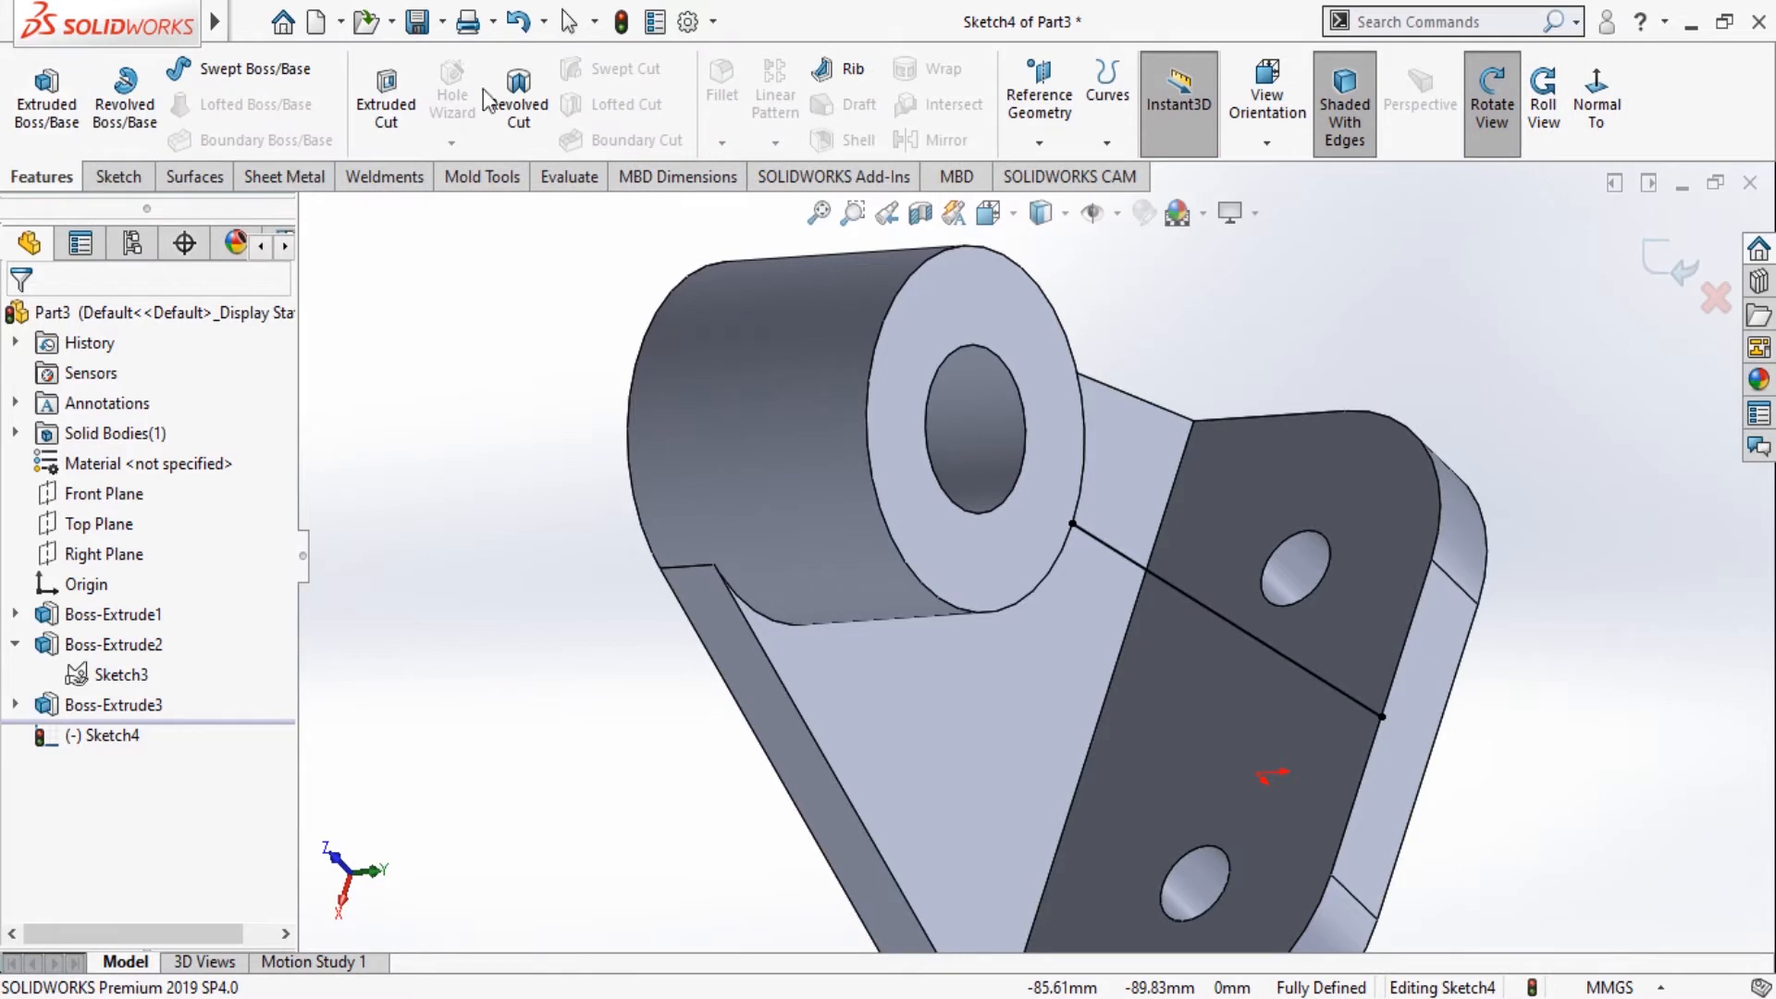
left_click(842, 68)
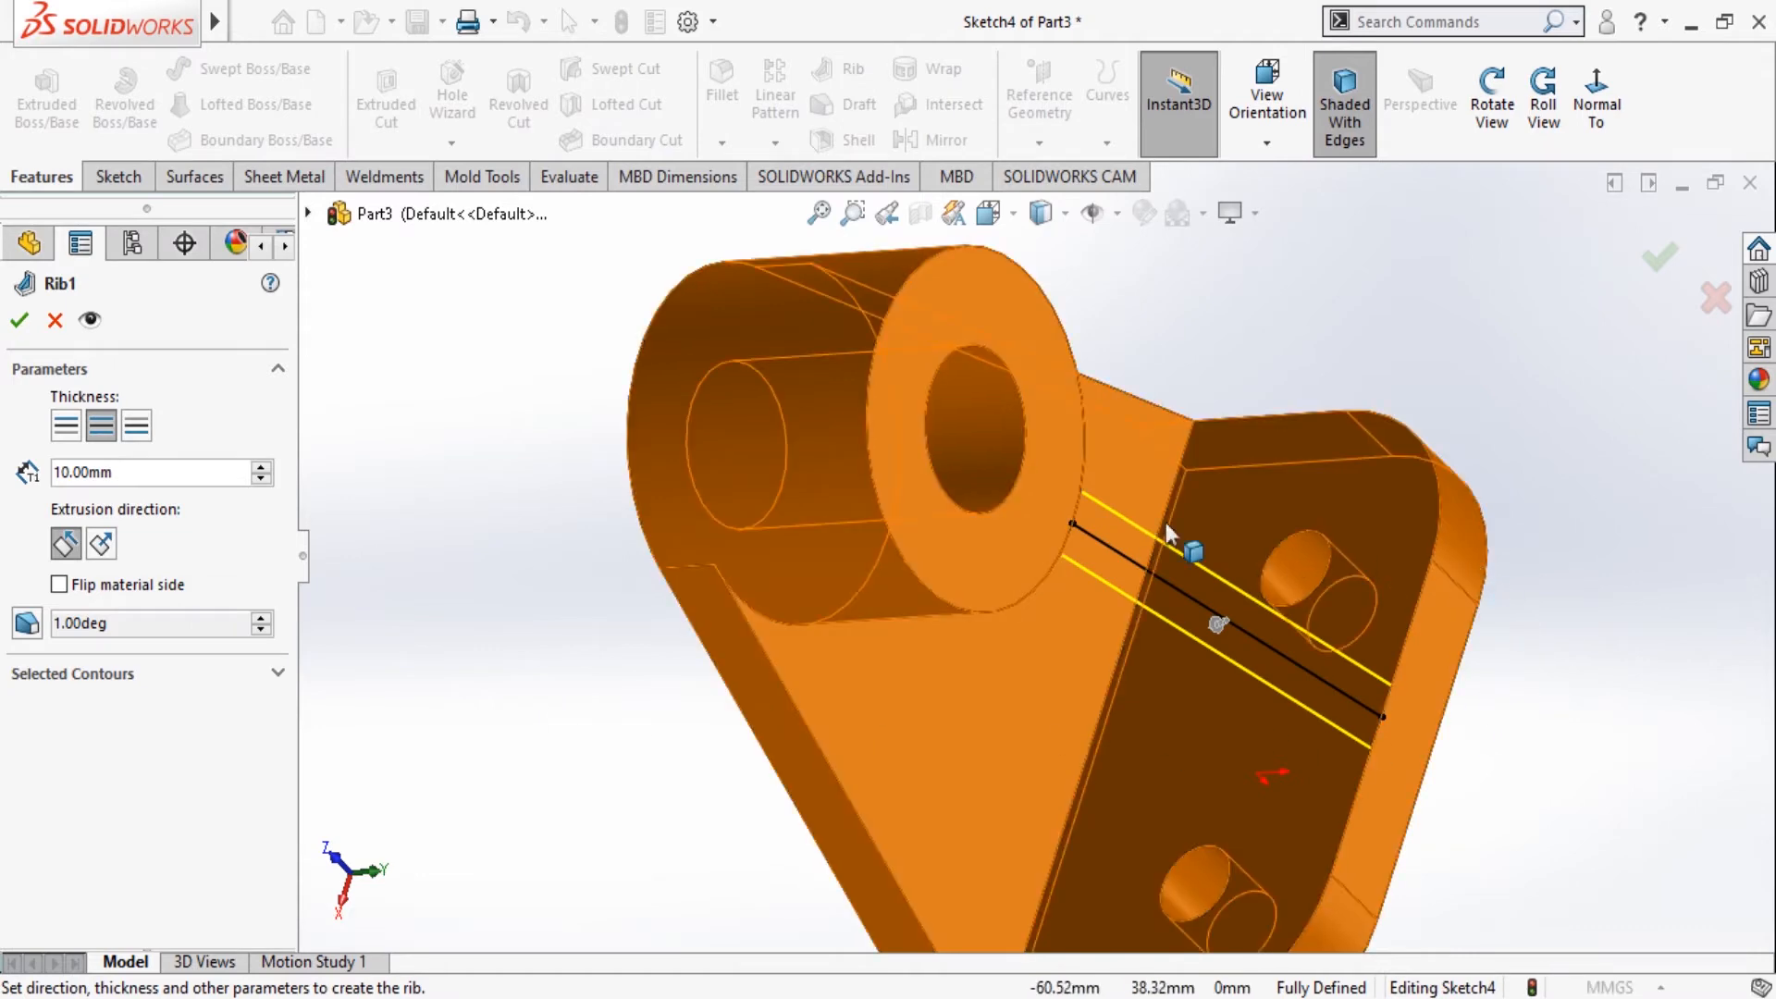
left_click(55, 321)
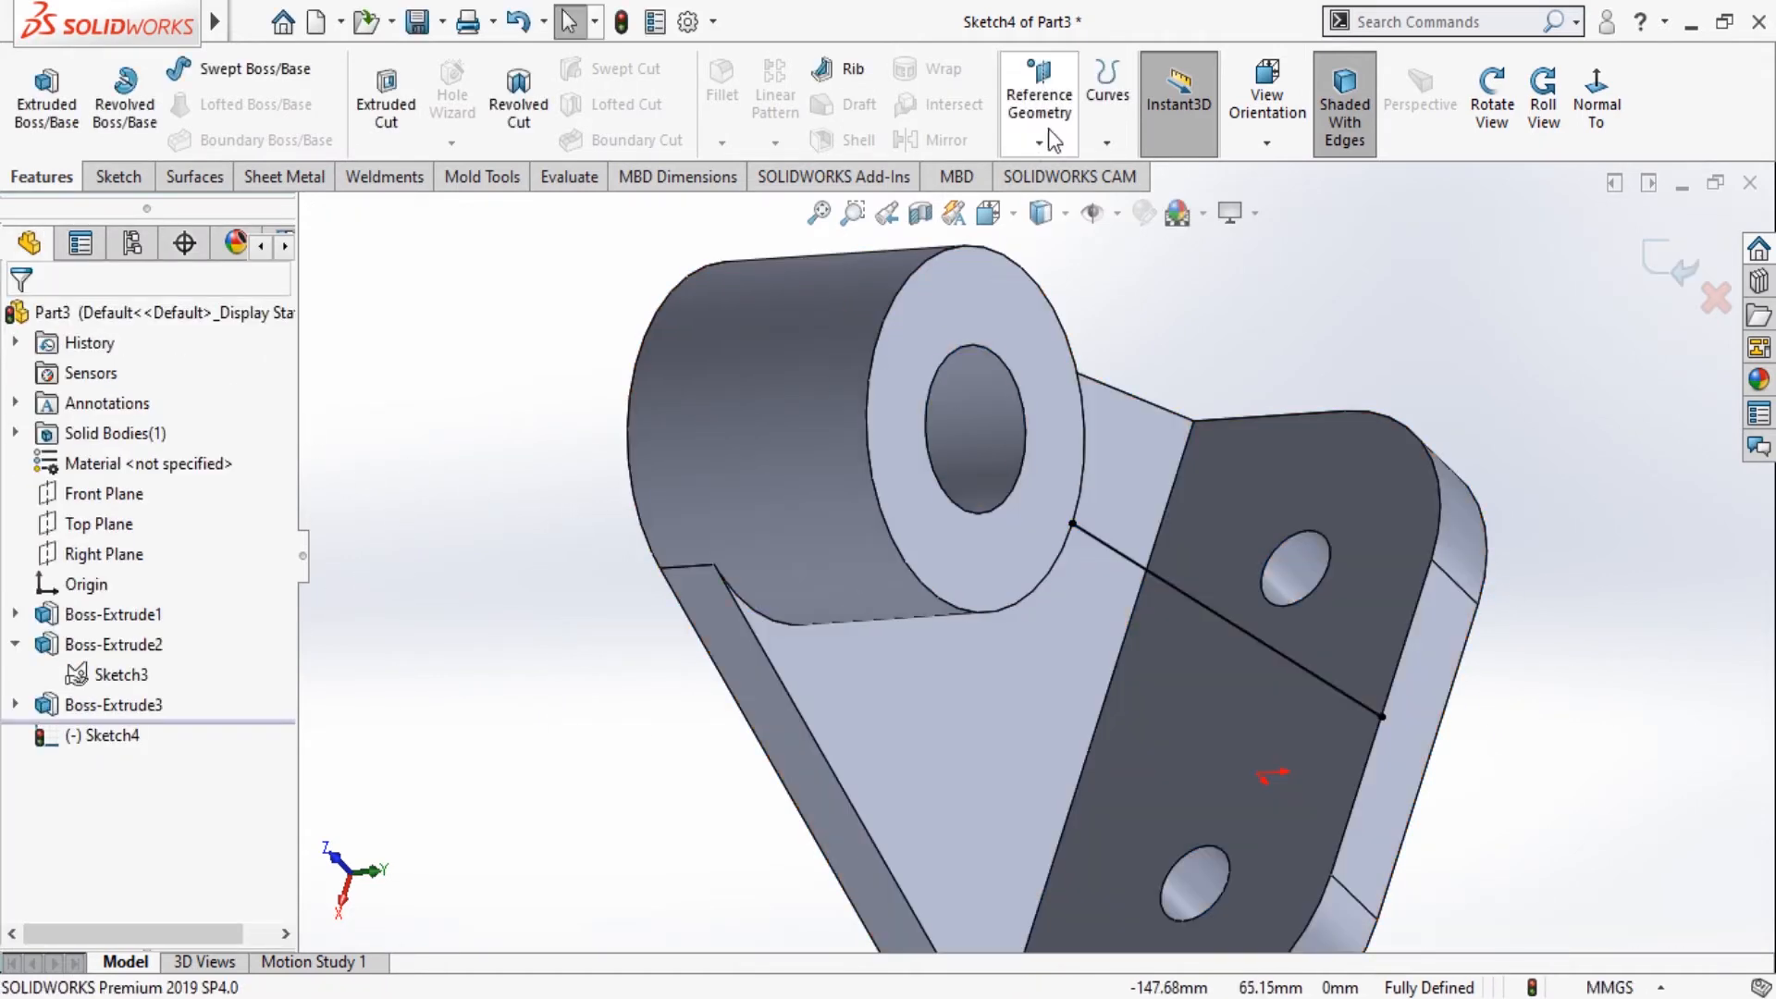
left_click(849, 72)
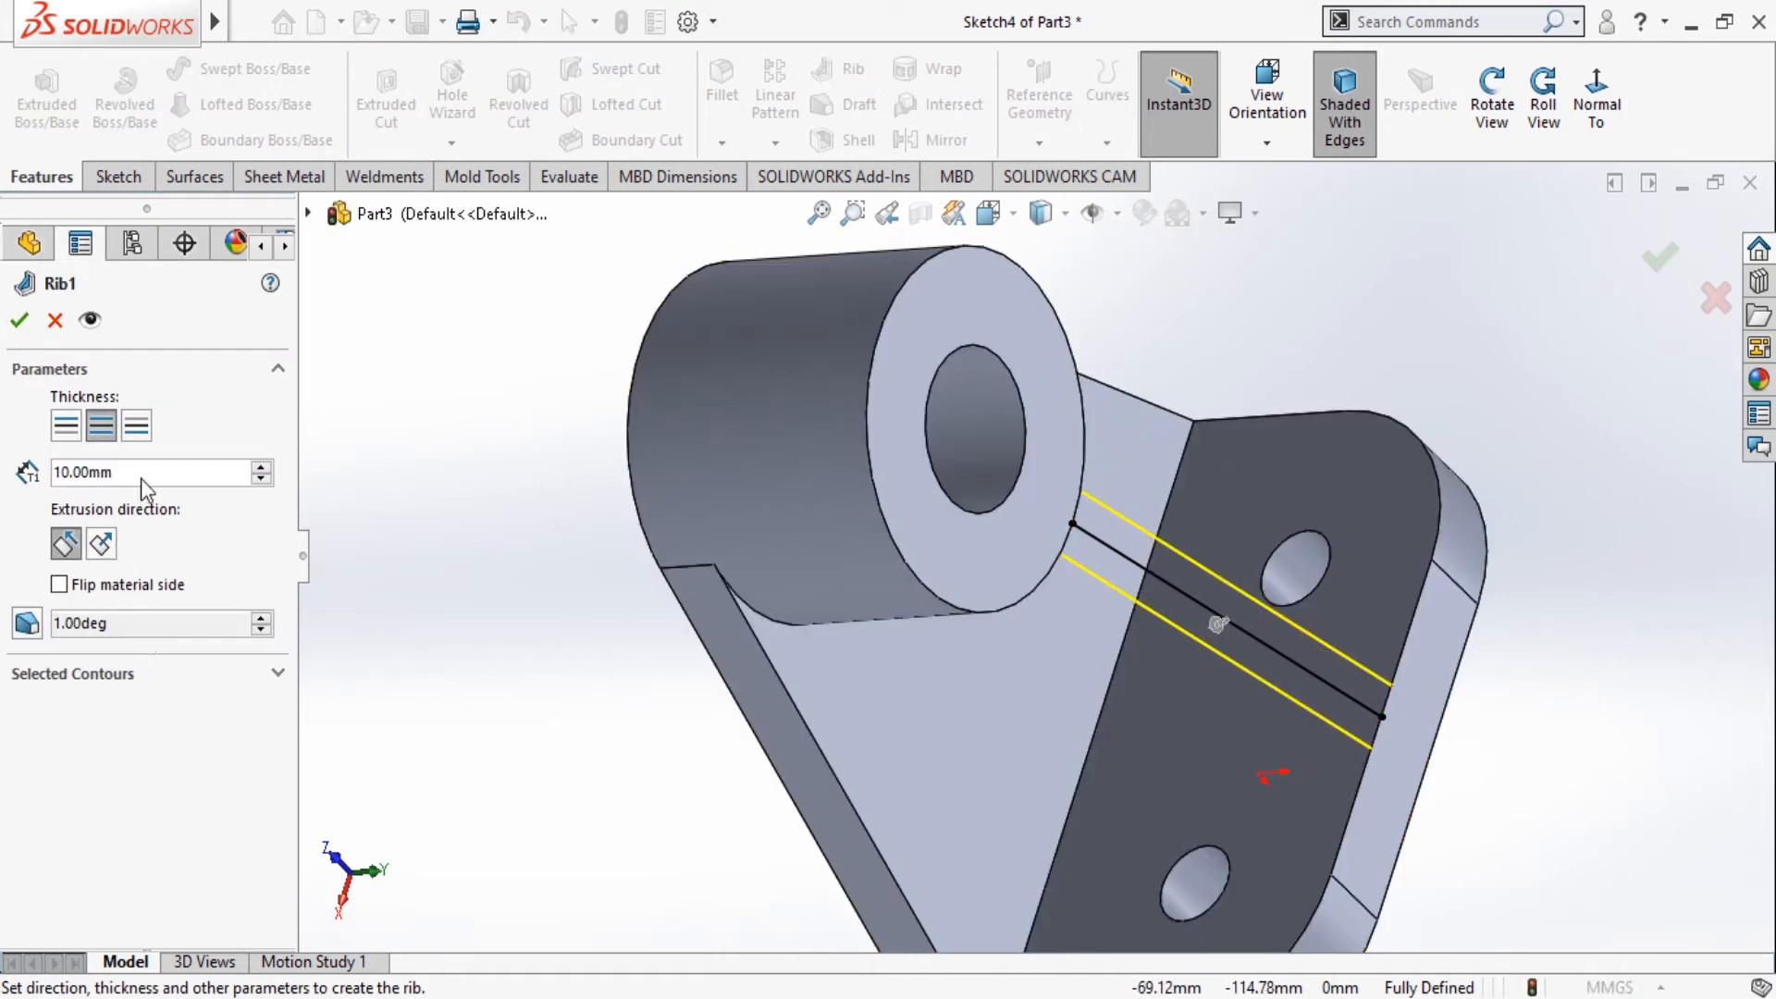
left_click(20, 321)
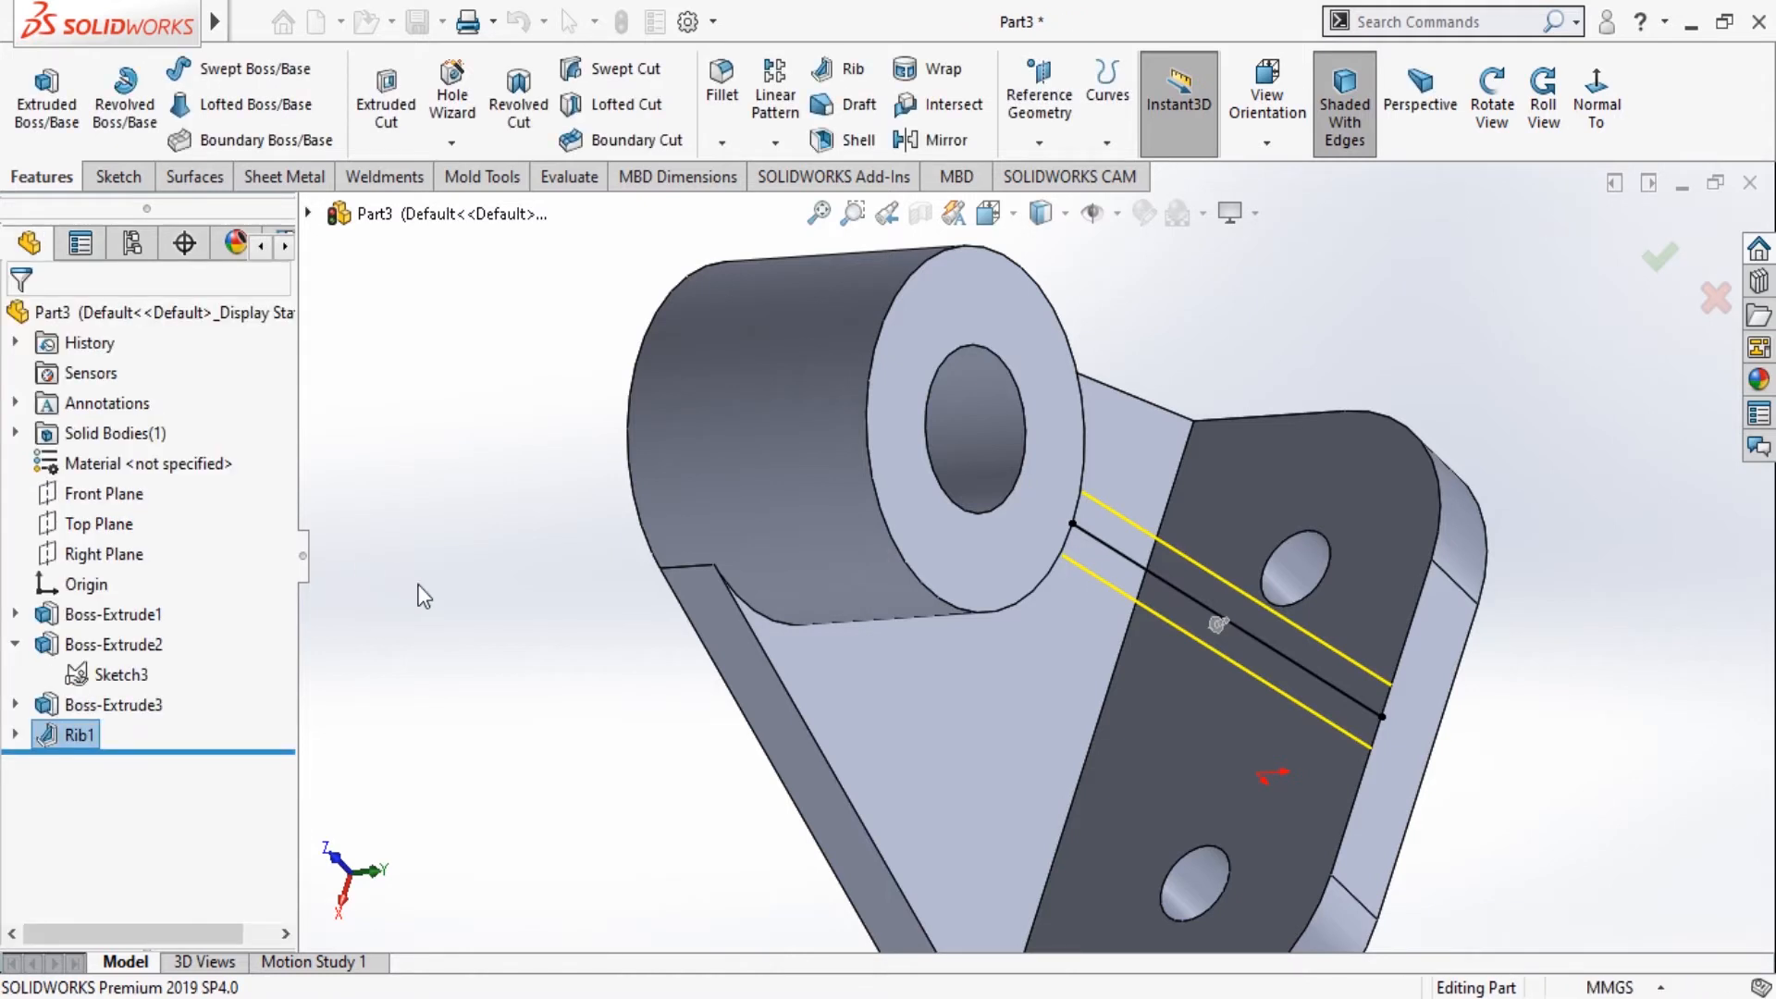
left_click(603, 588)
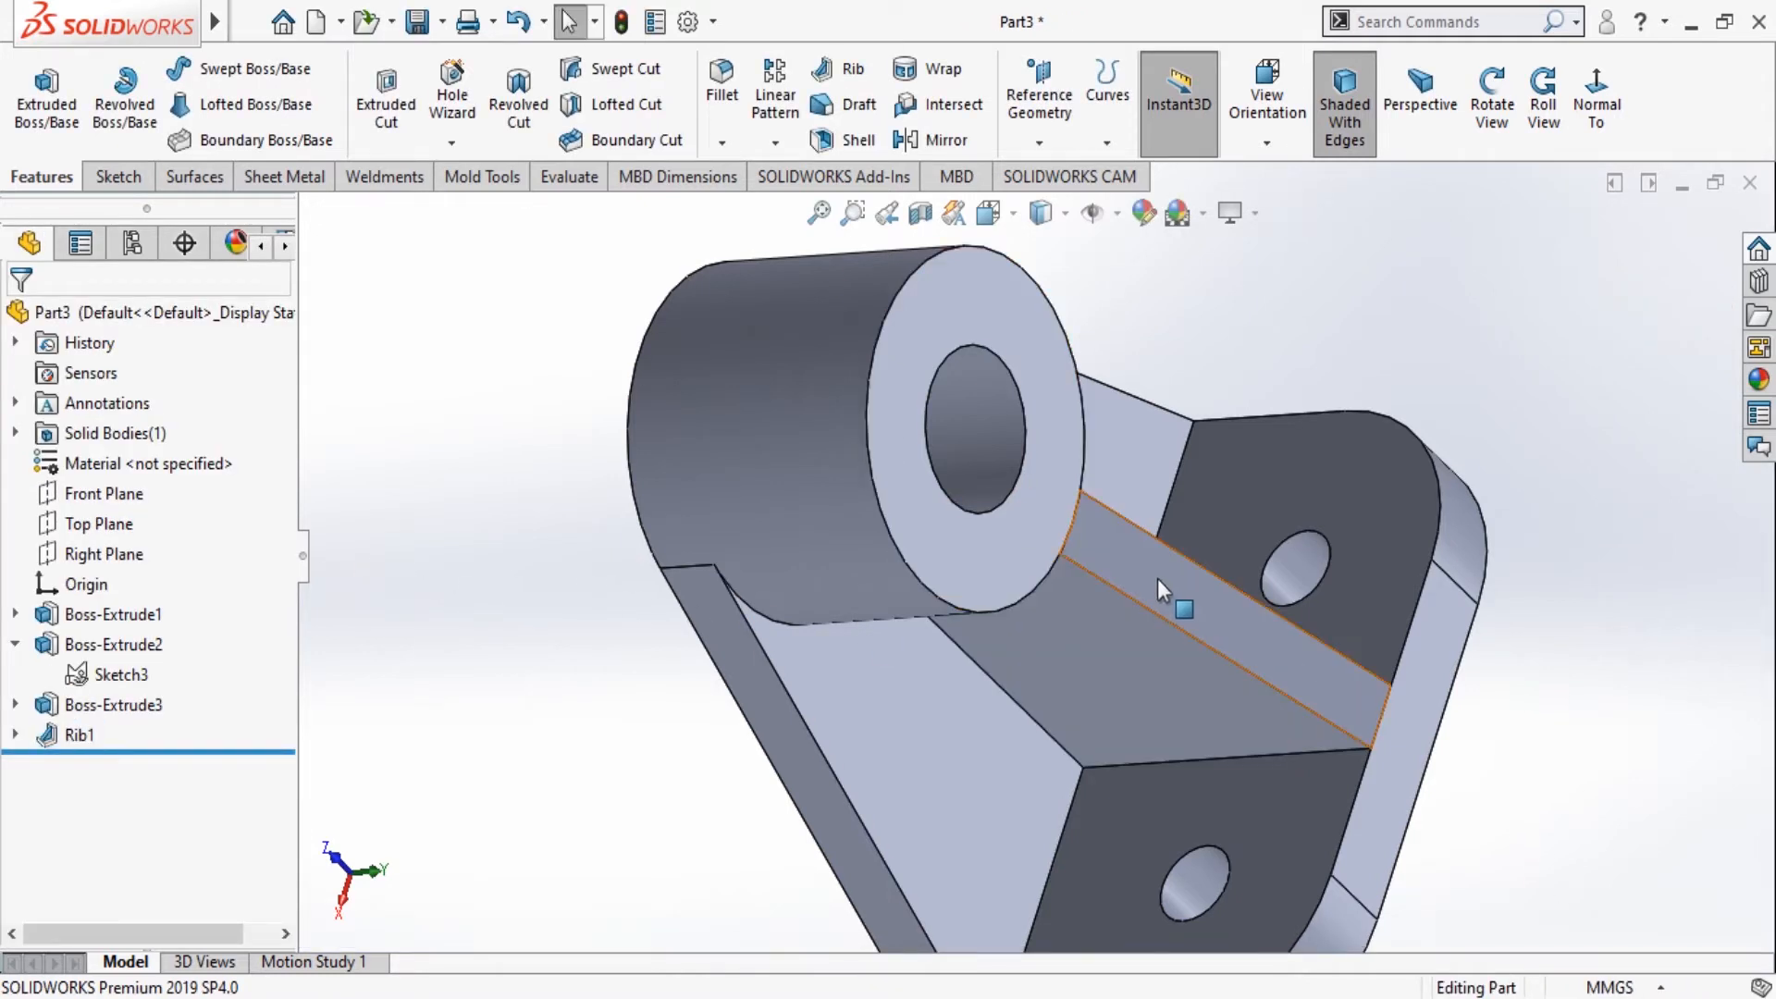
Start a new sketch on the boss's ring-shaped end face beside the rib and view it normal to the face.
left_click(1494, 104)
left_click_drag(1295, 421, 1292, 480)
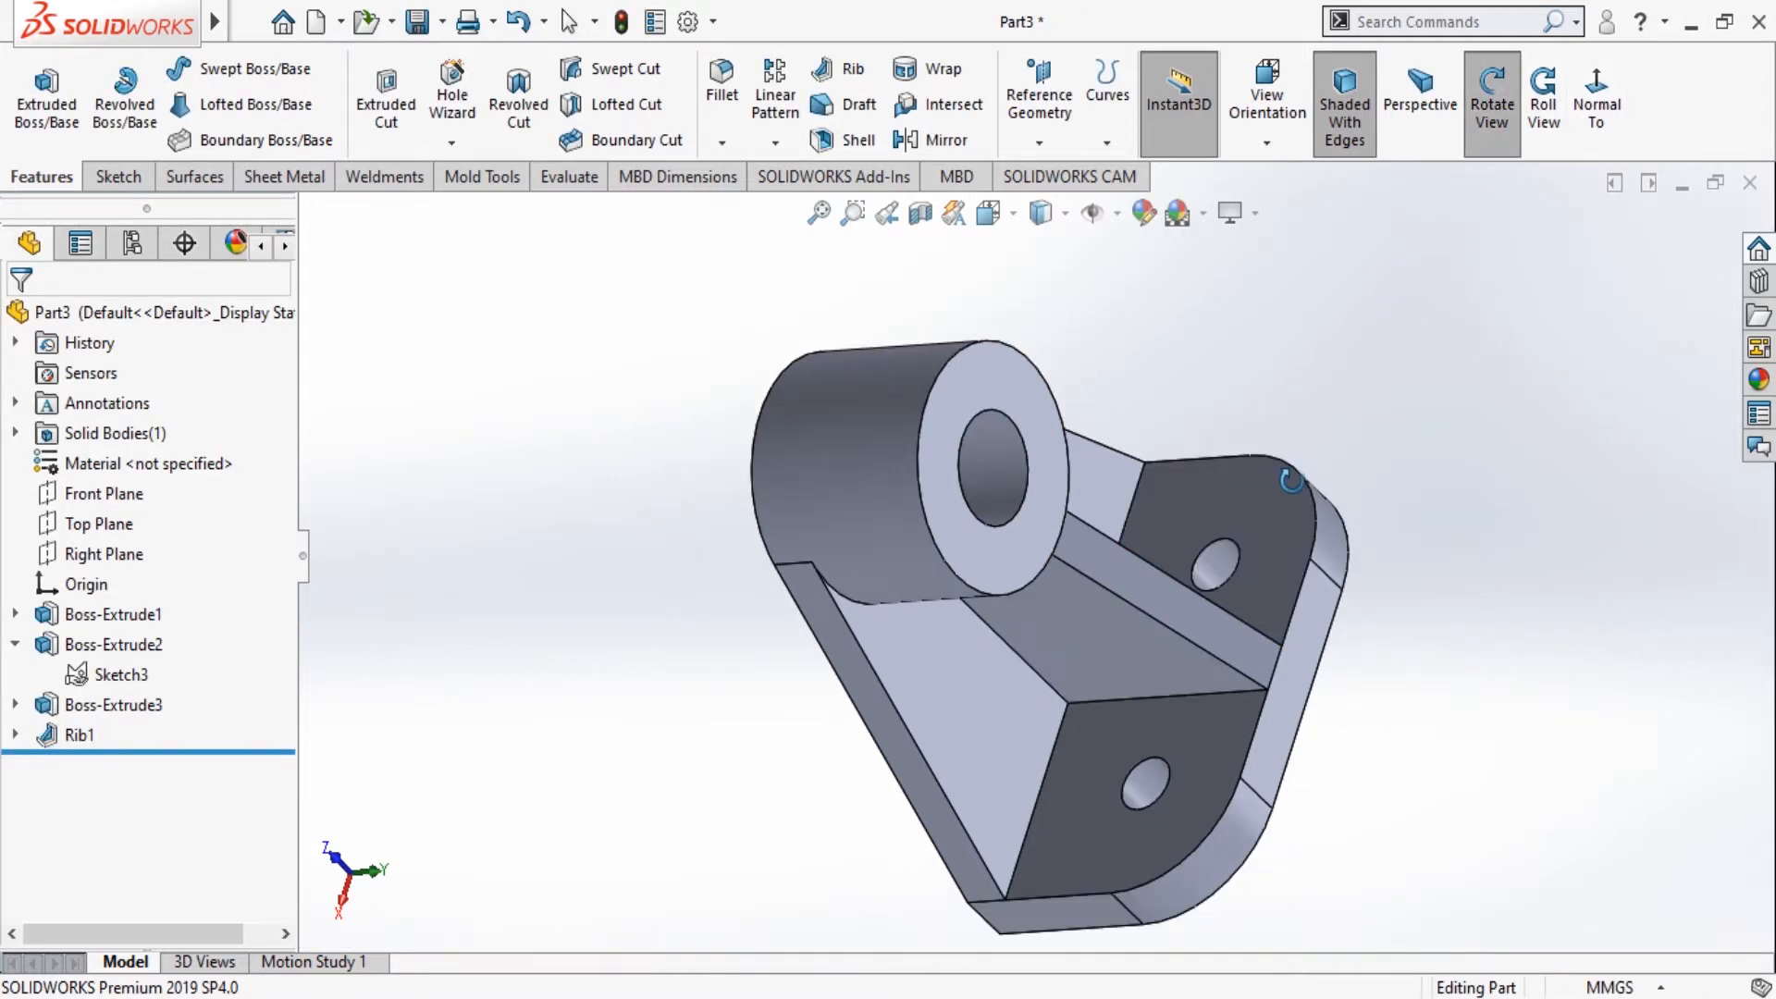
left_click_drag(1397, 673, 1311, 823)
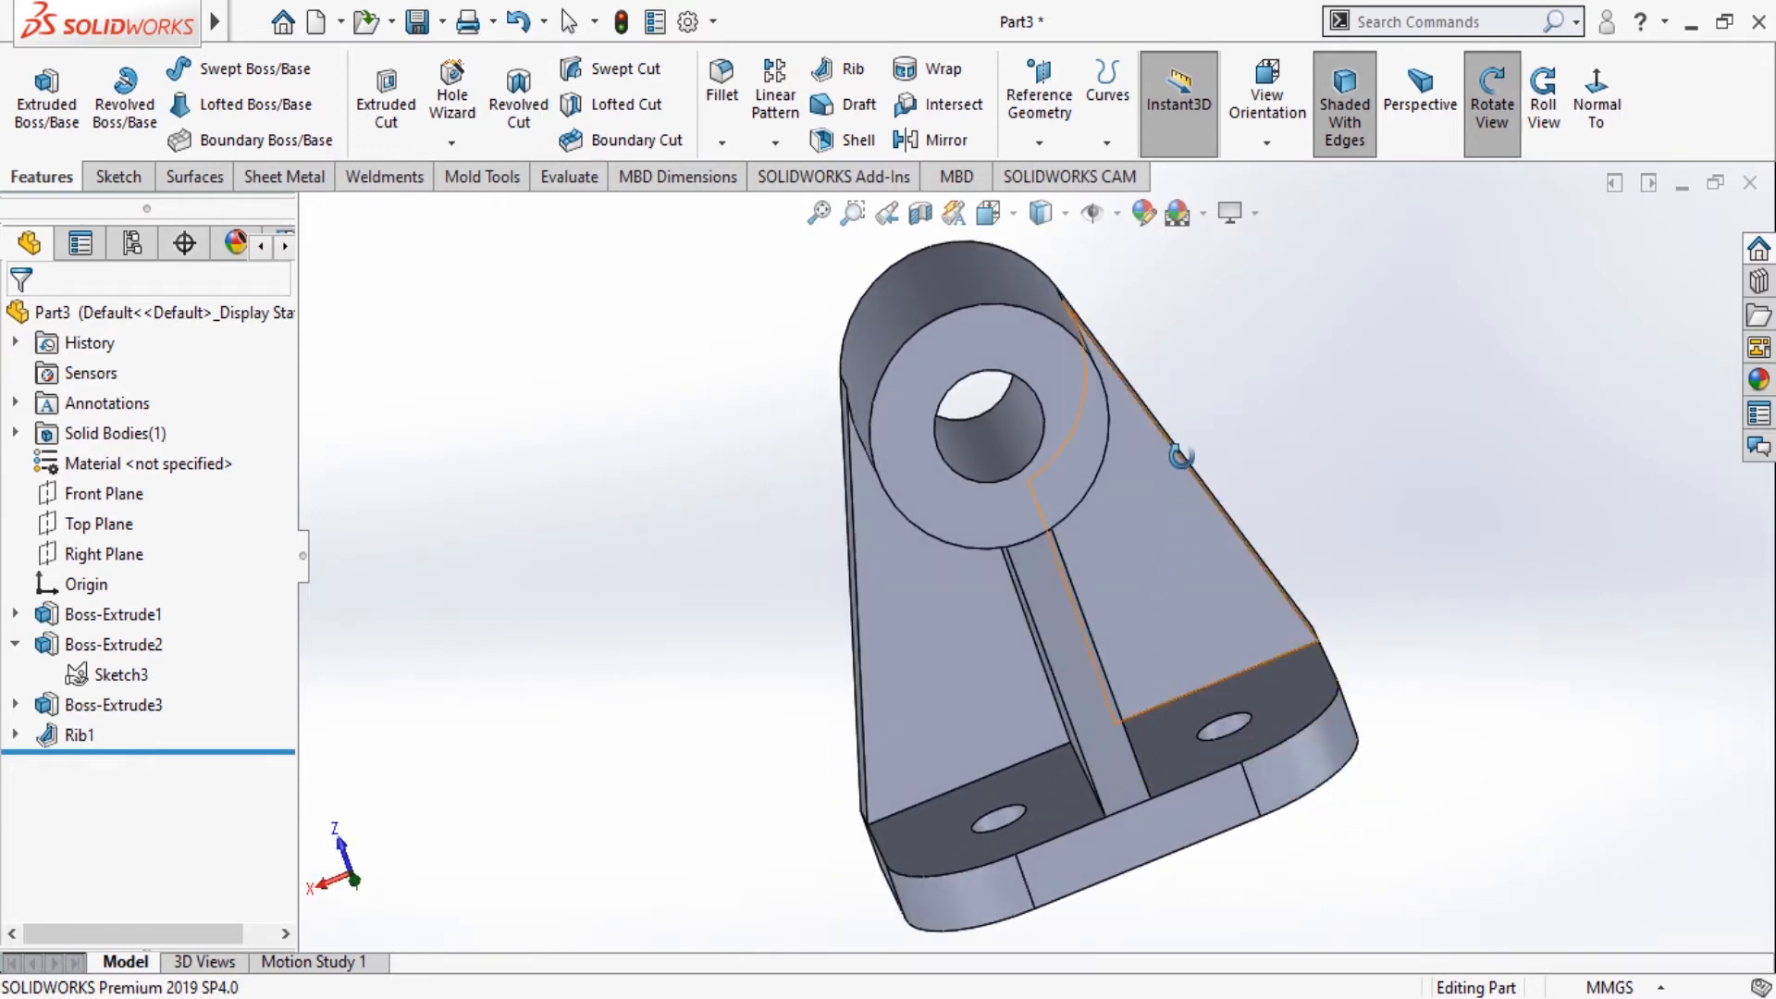
left_click_drag(1180, 455, 1033, 525)
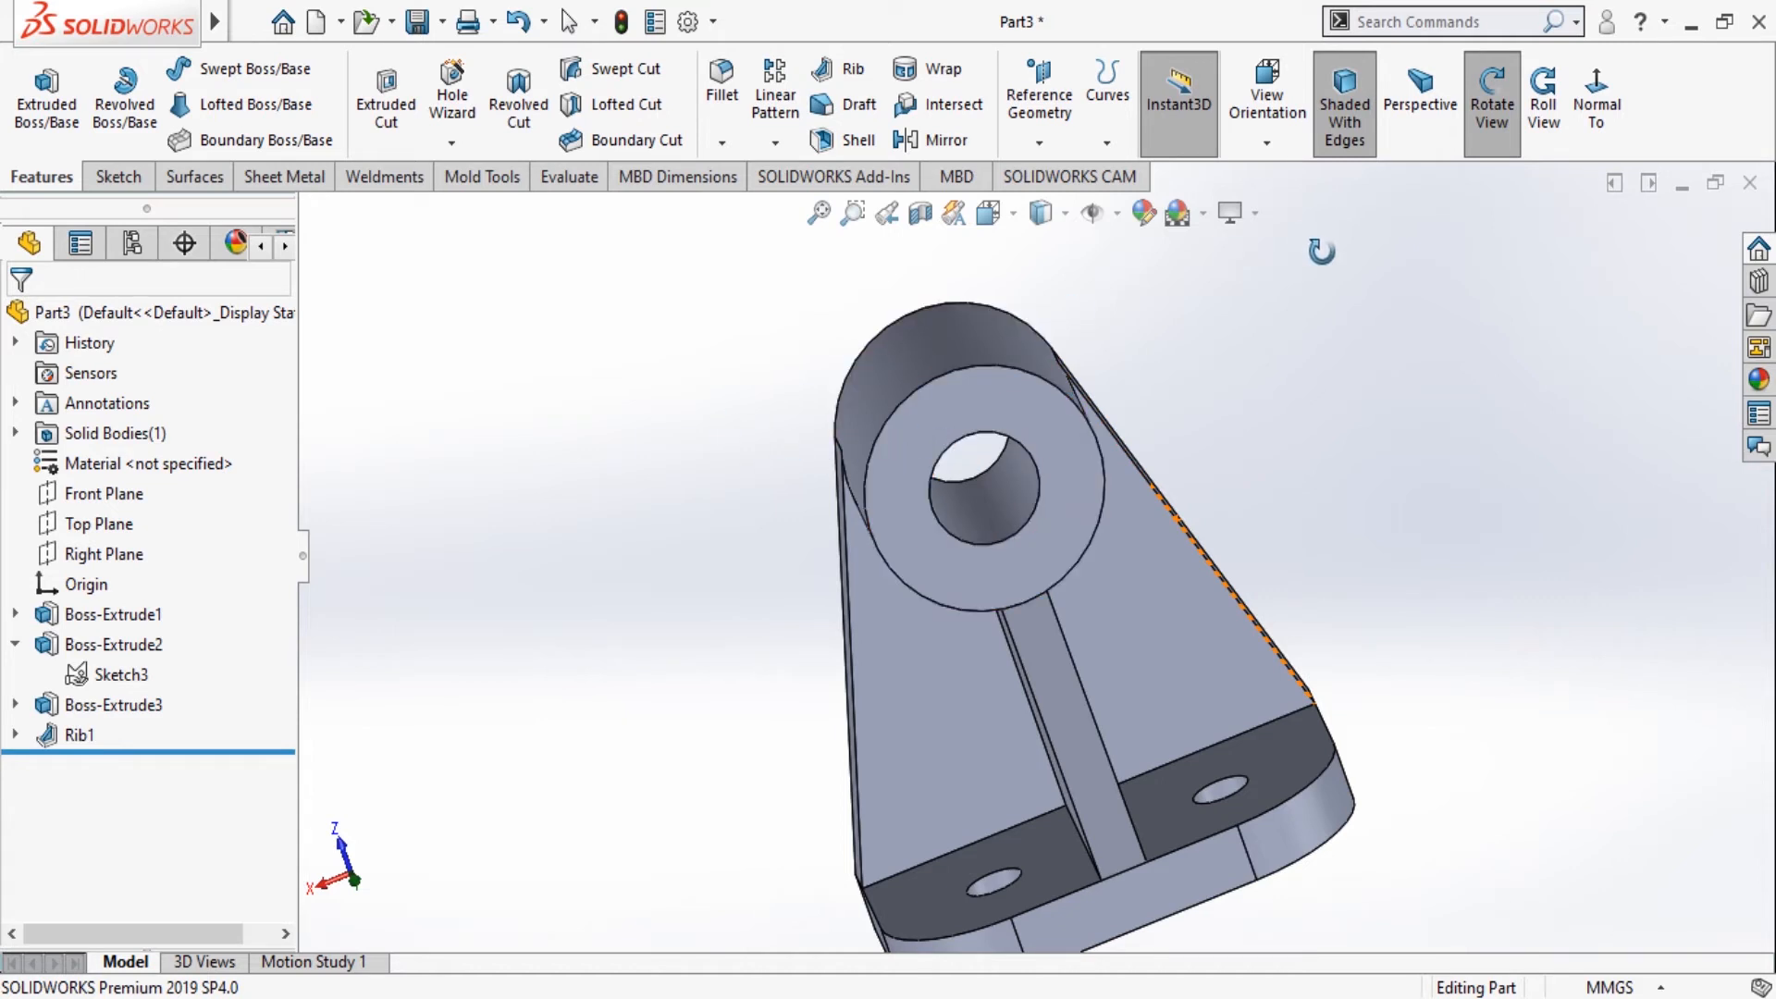
left_click(1491, 103)
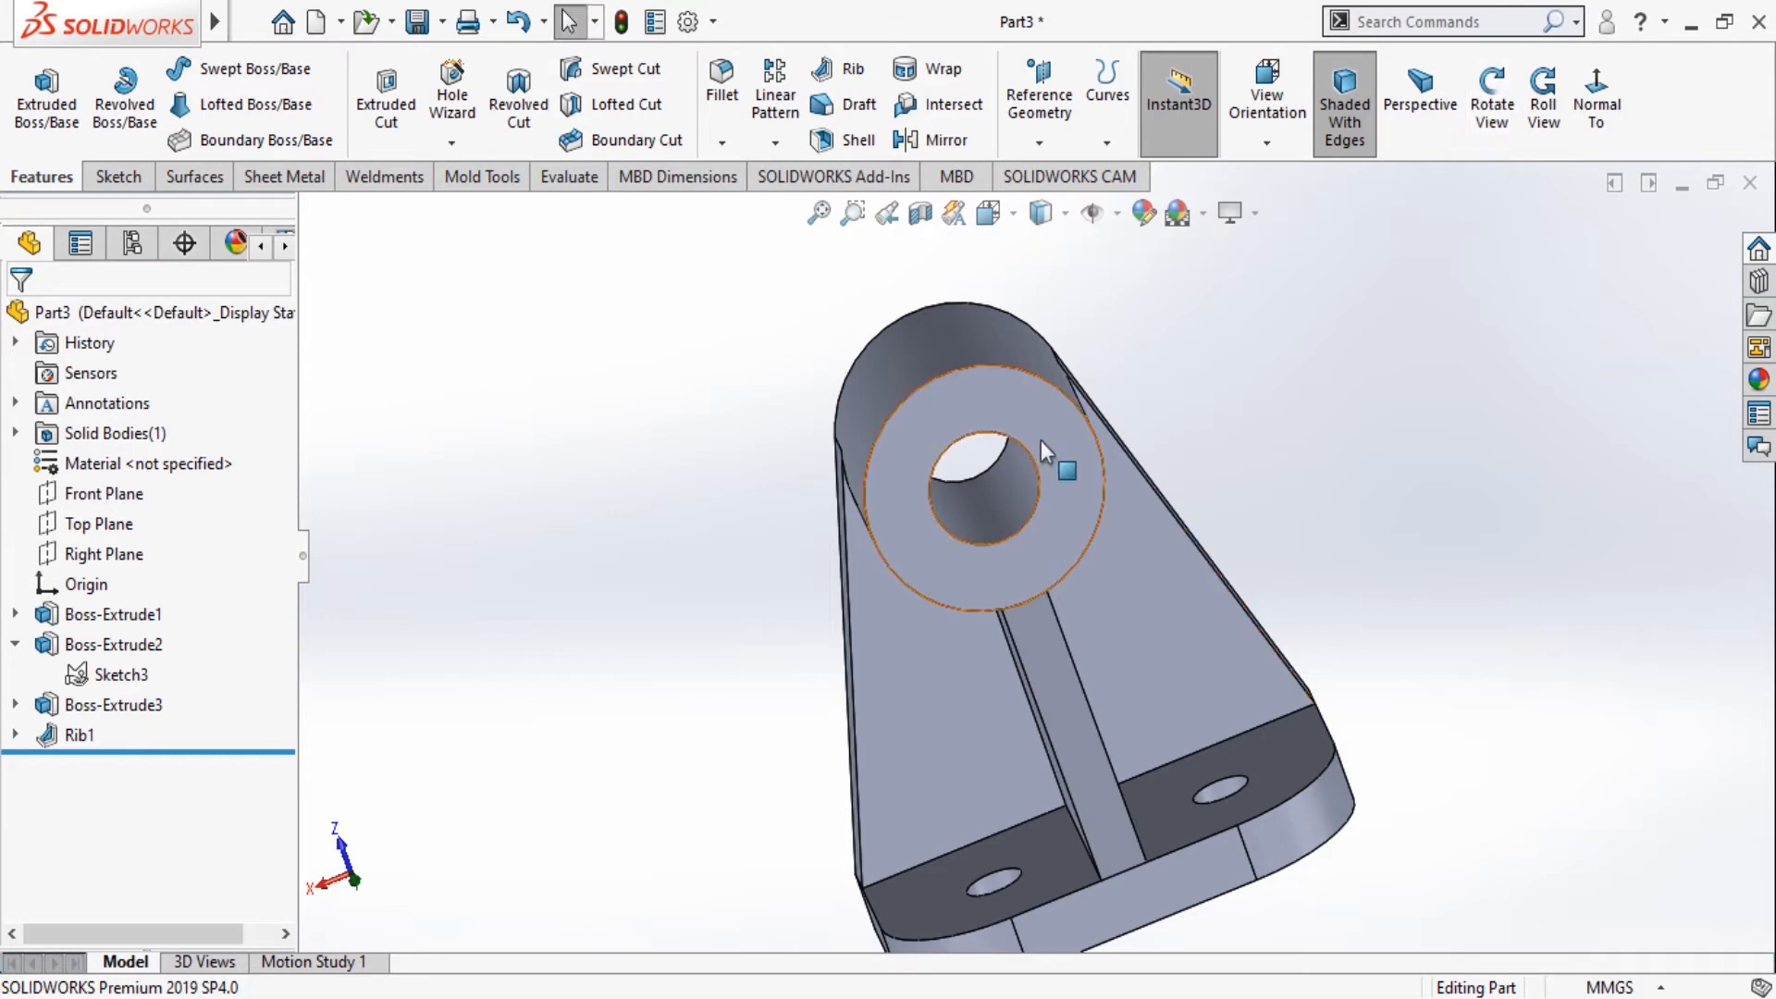
left_click(938, 398)
left_click(1064, 319)
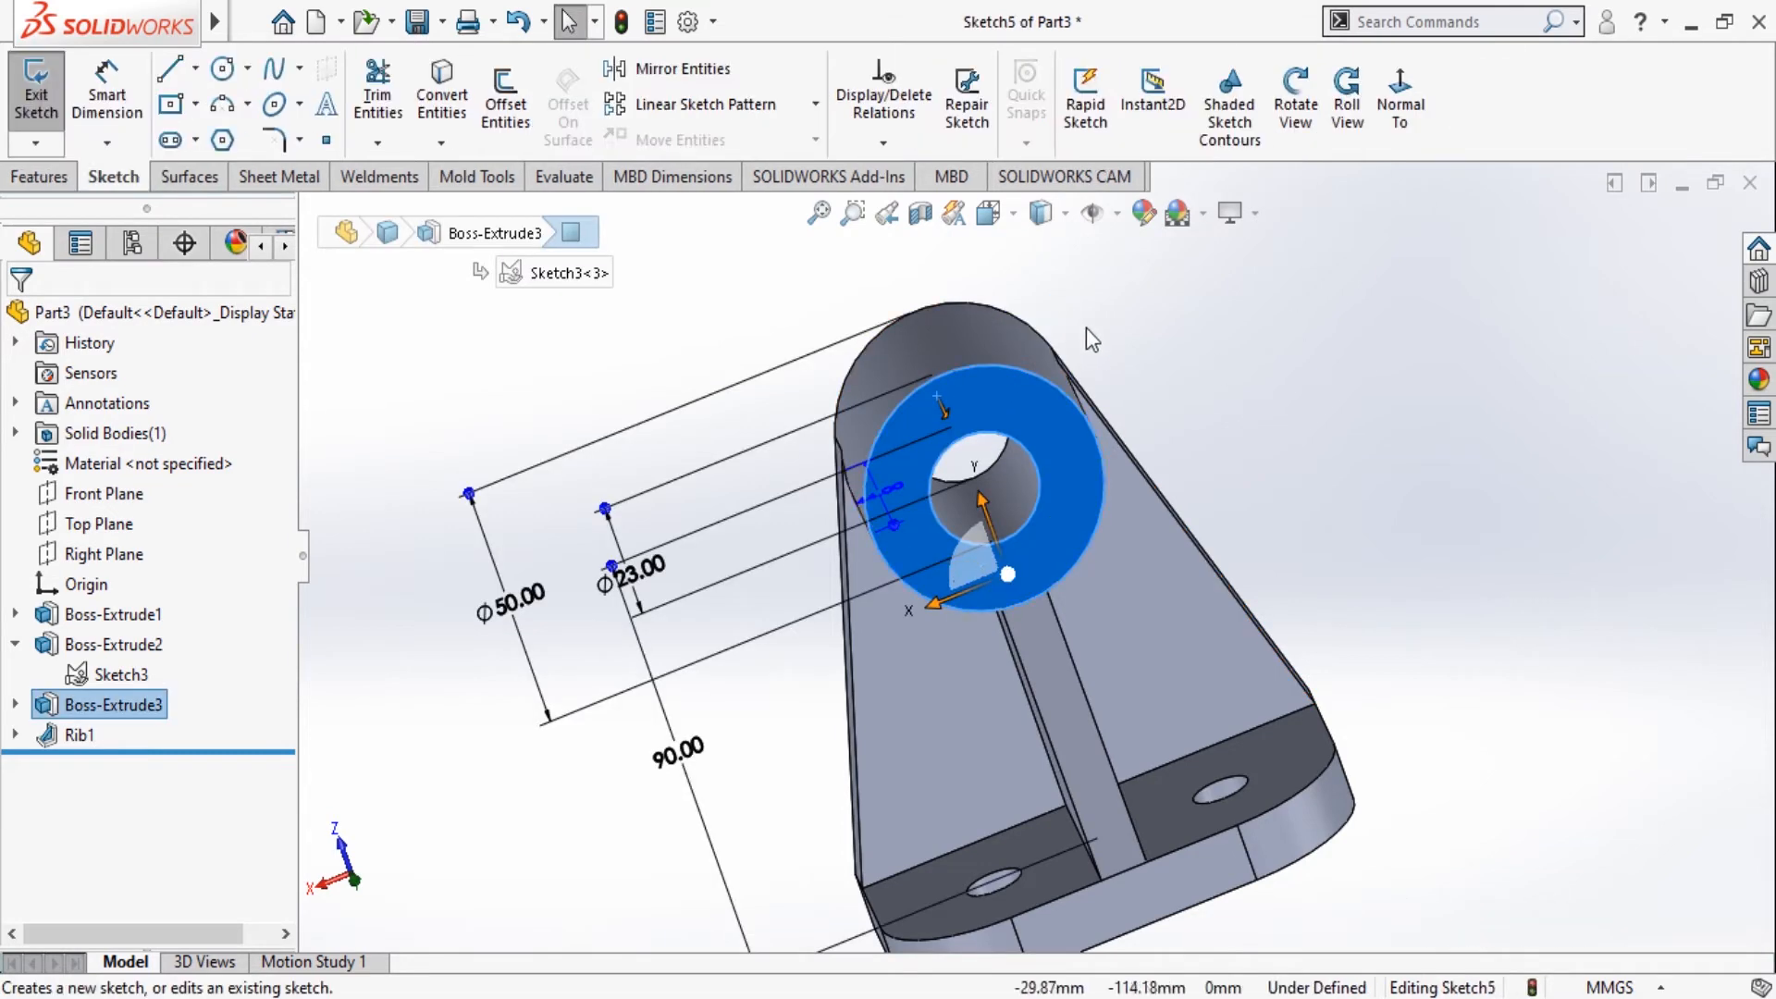
left_click(1400, 102)
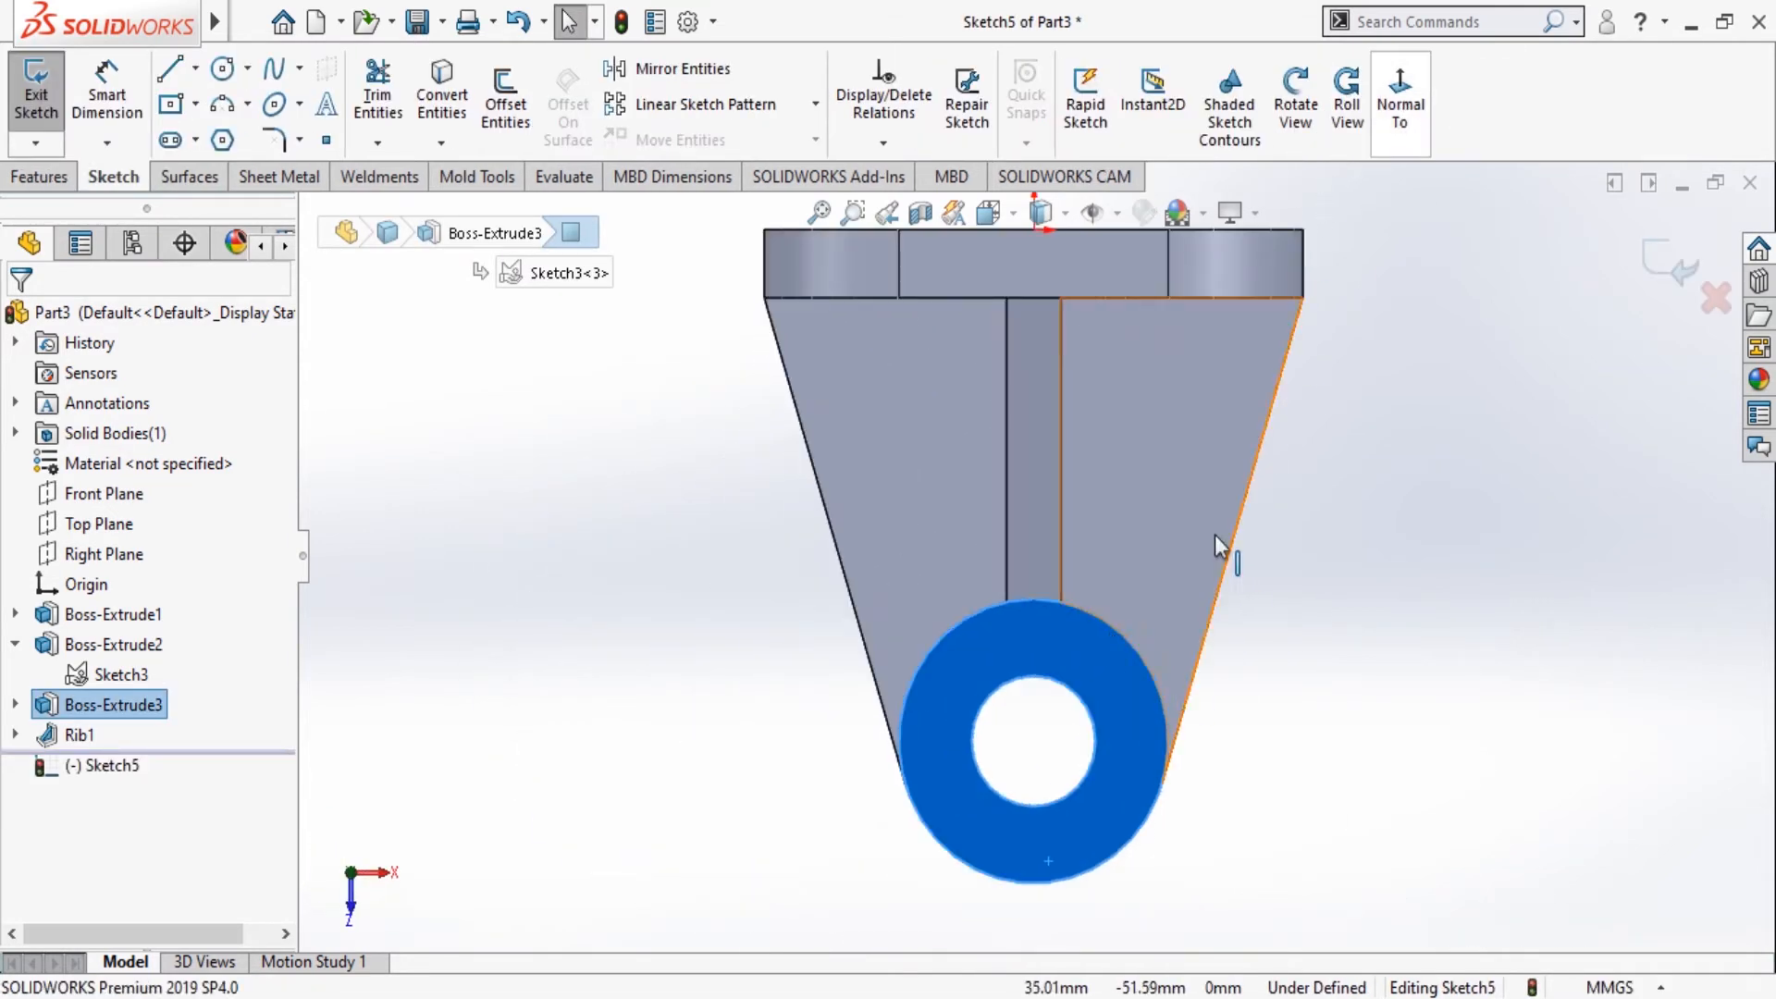
Sketch a centerline about 127 mm long from the origin through the boss to just beyond its outer edge.
scroll(1035, 836, "up", 2)
scroll(1035, 798, "down", 1)
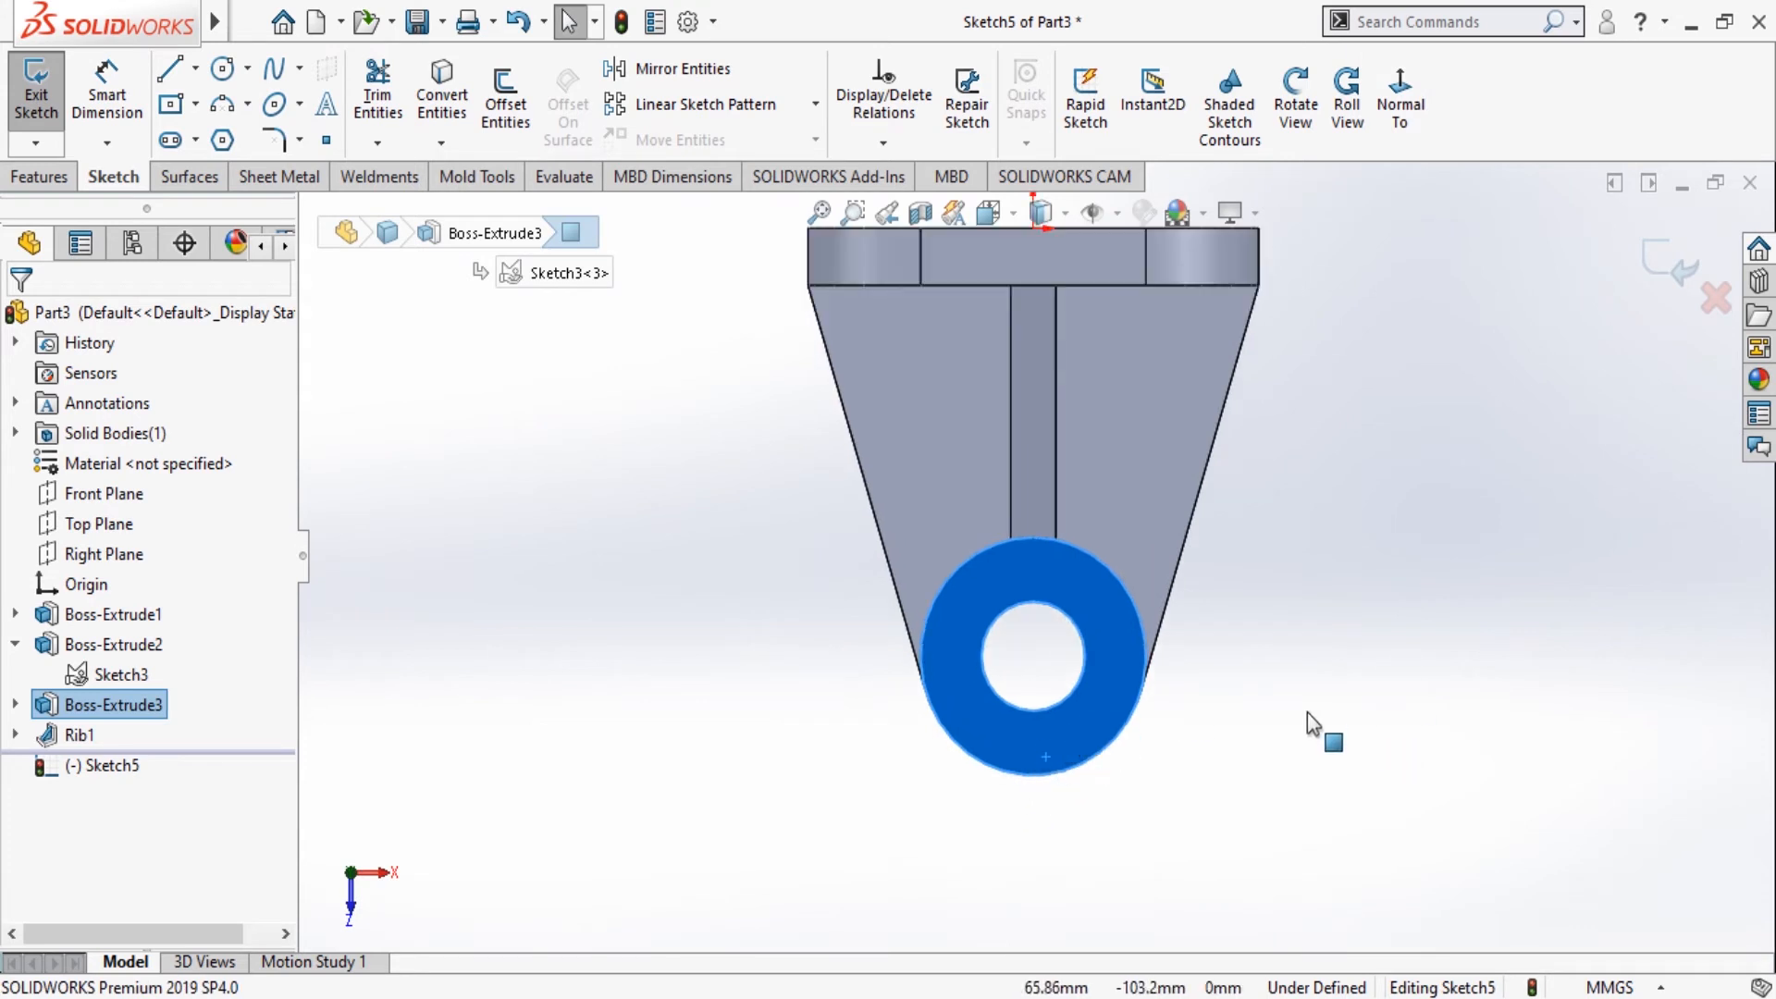
left_click(192, 71)
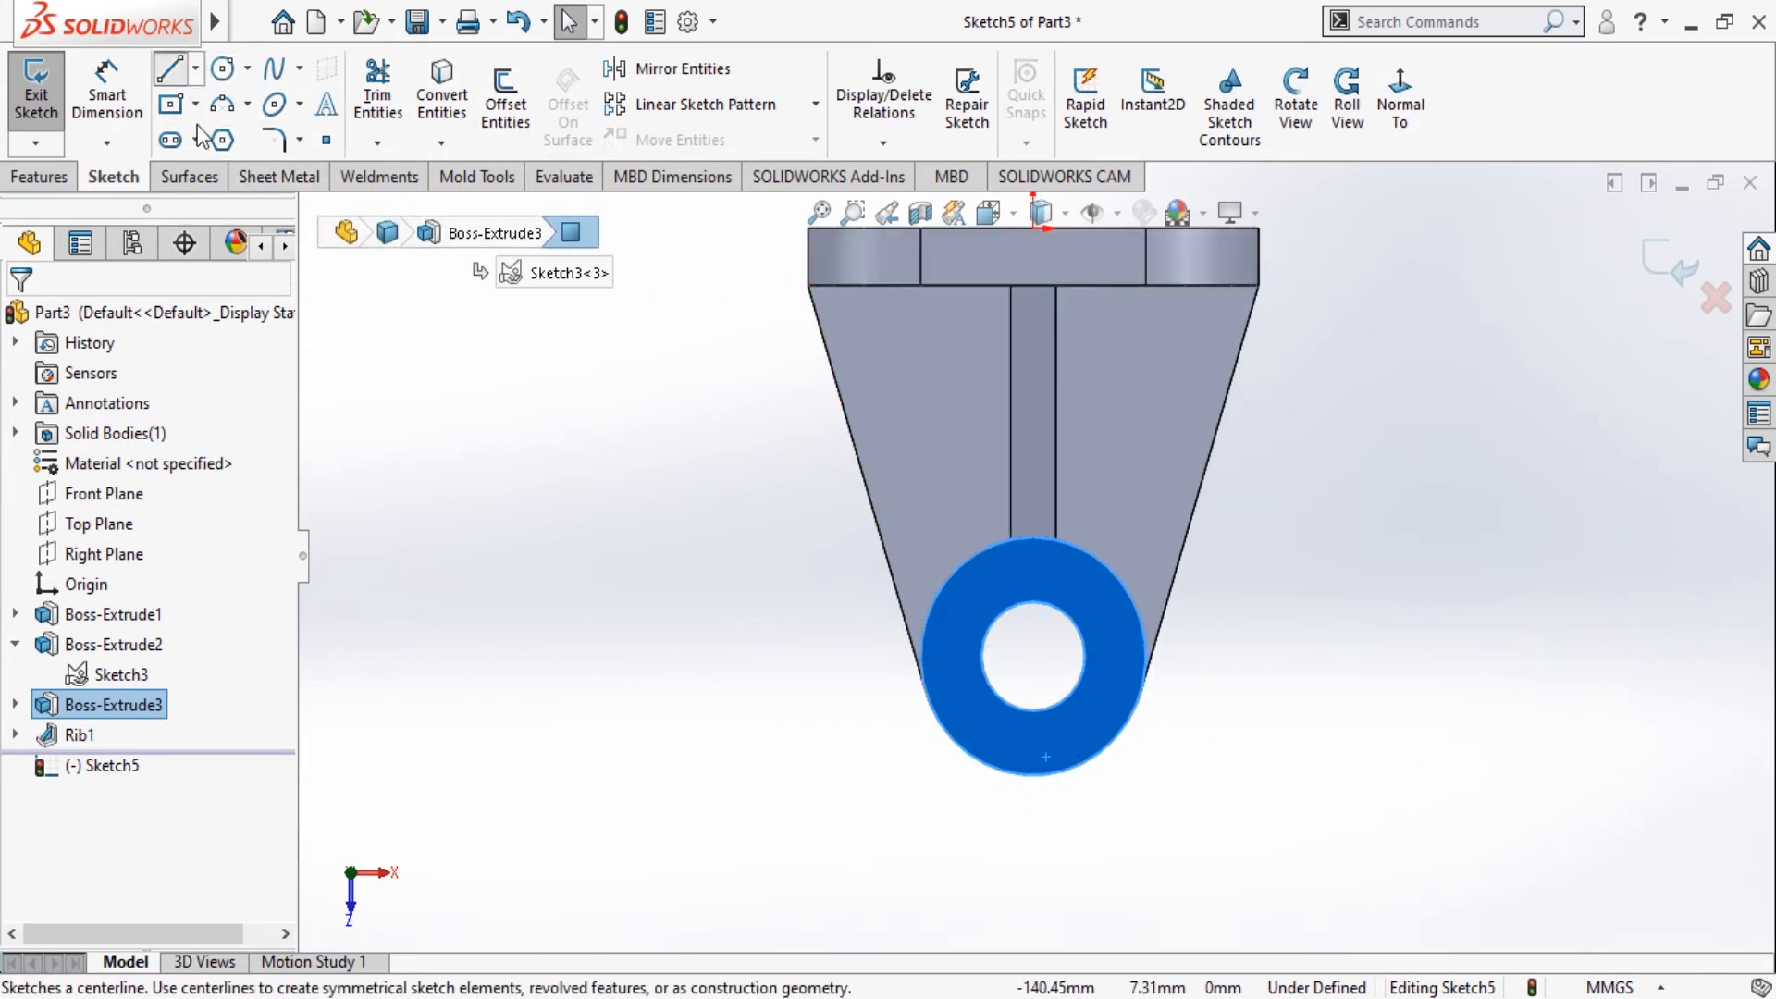
left_click(206, 143)
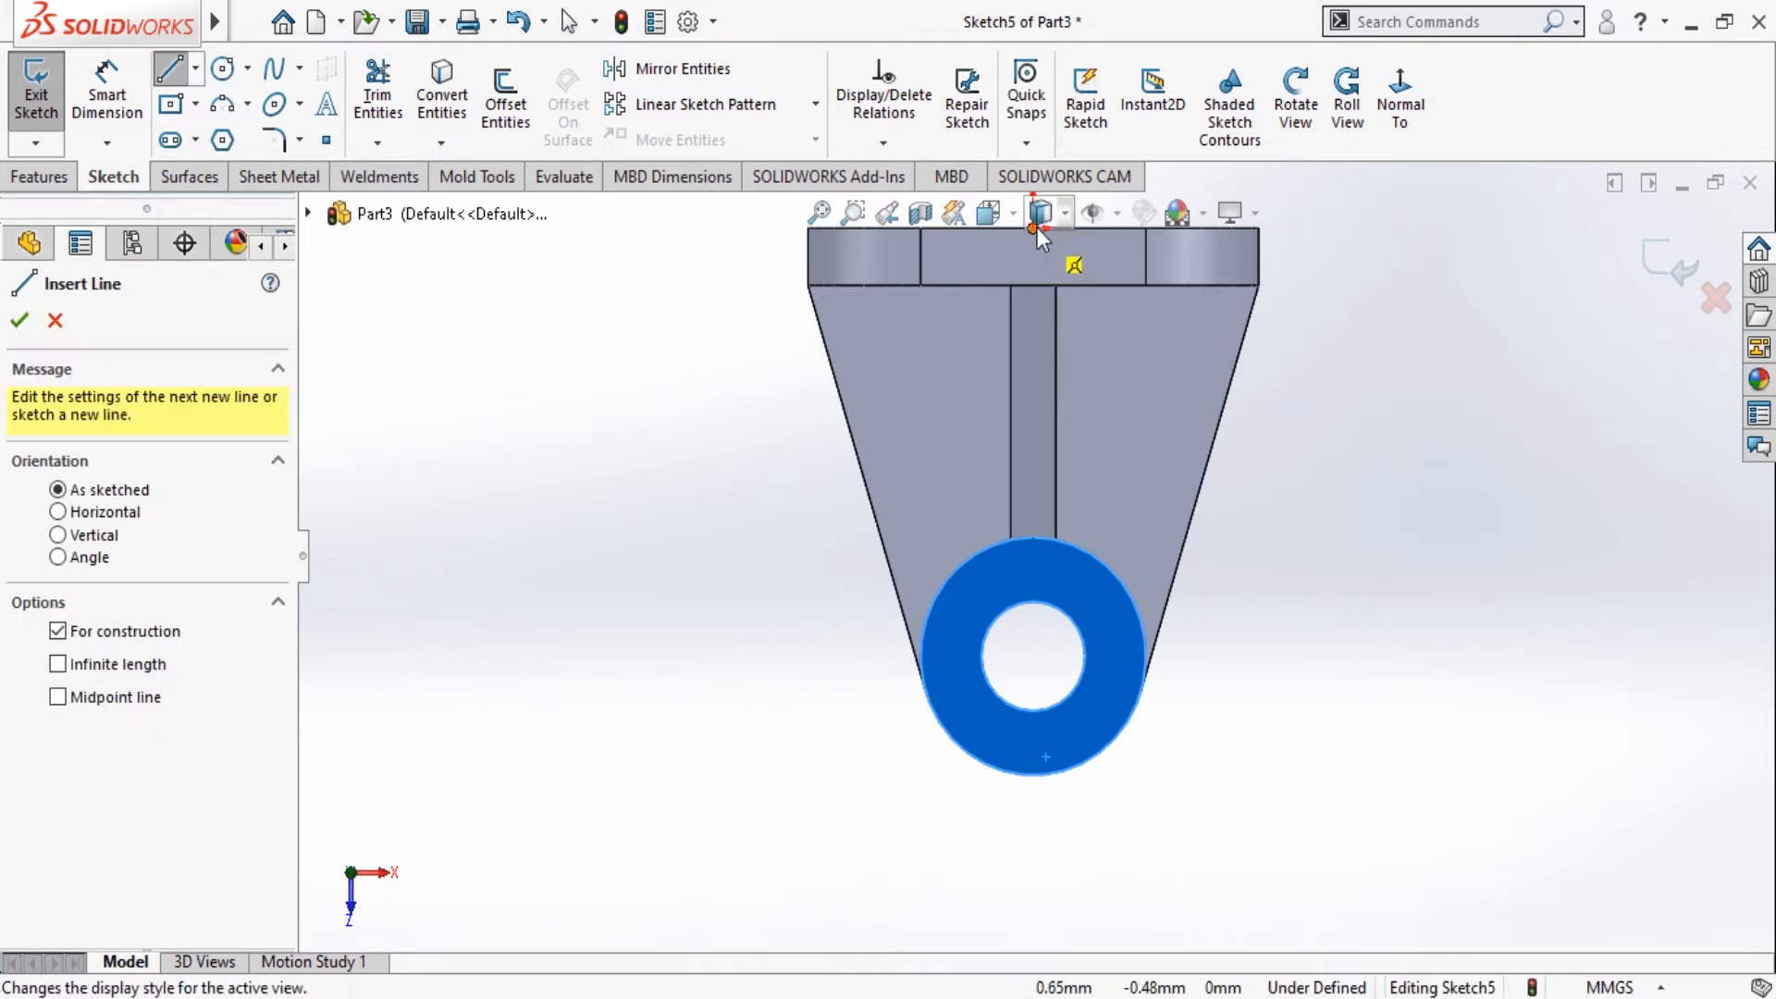
scroll(1034, 333, "up", 1)
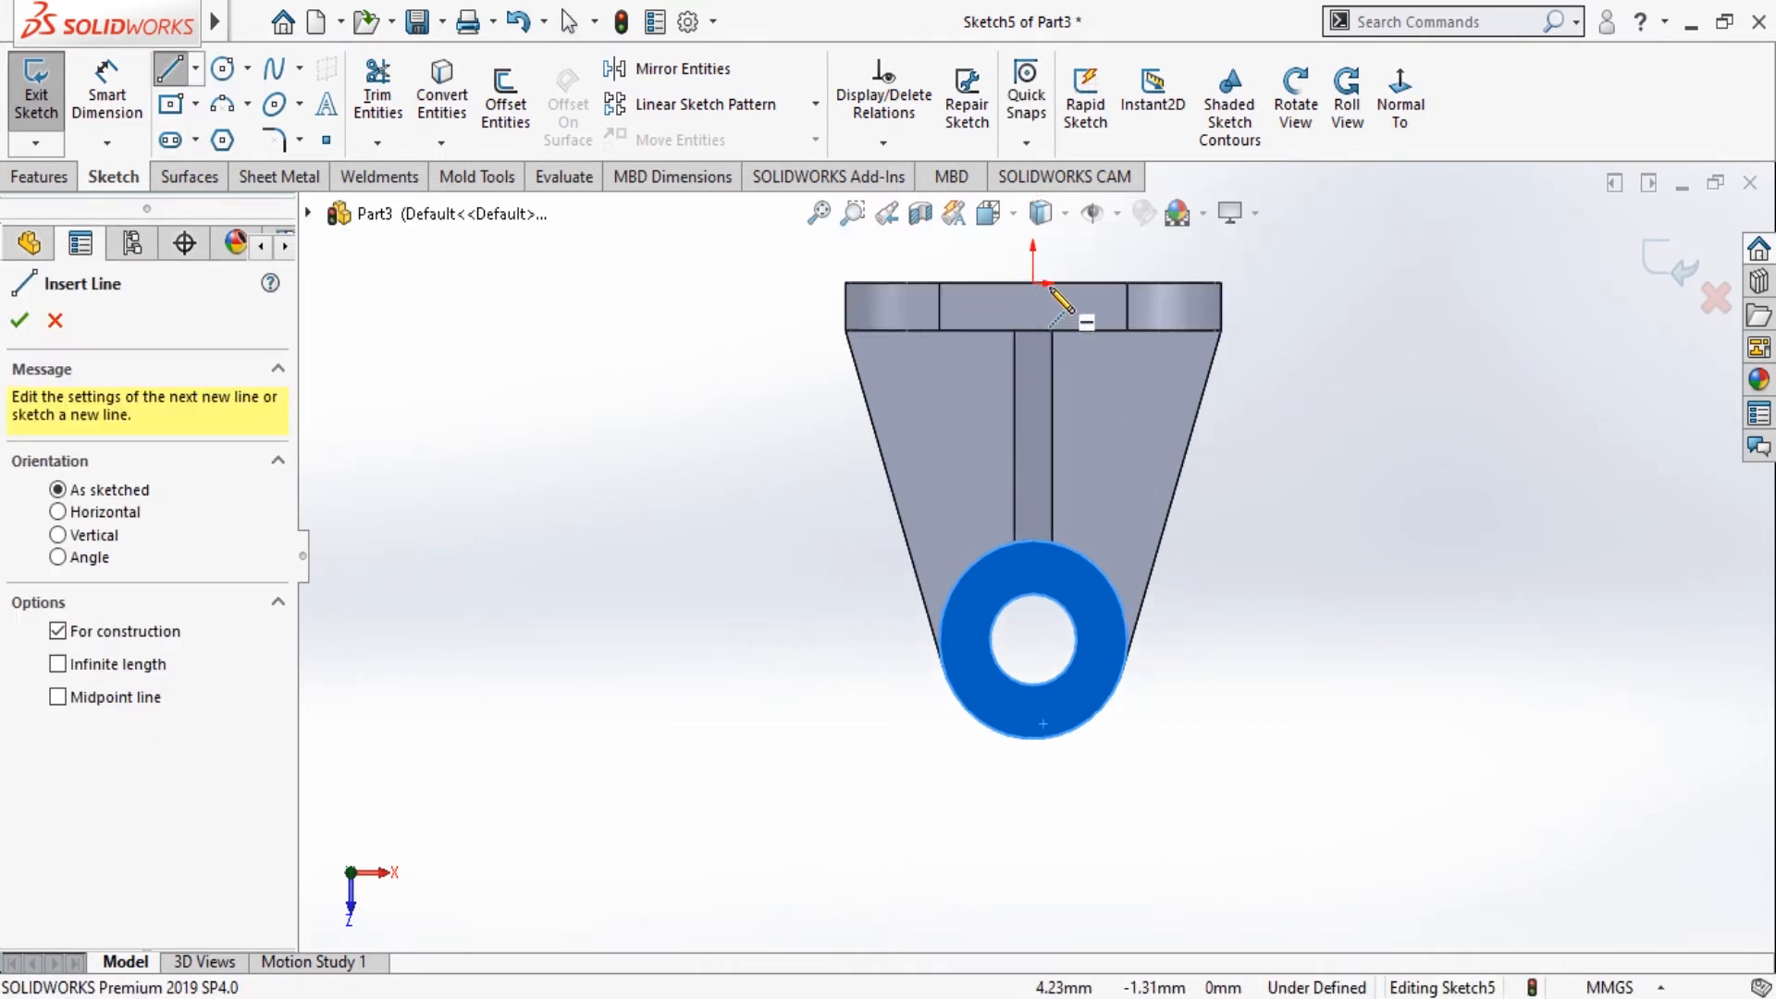
left_click(1032, 282)
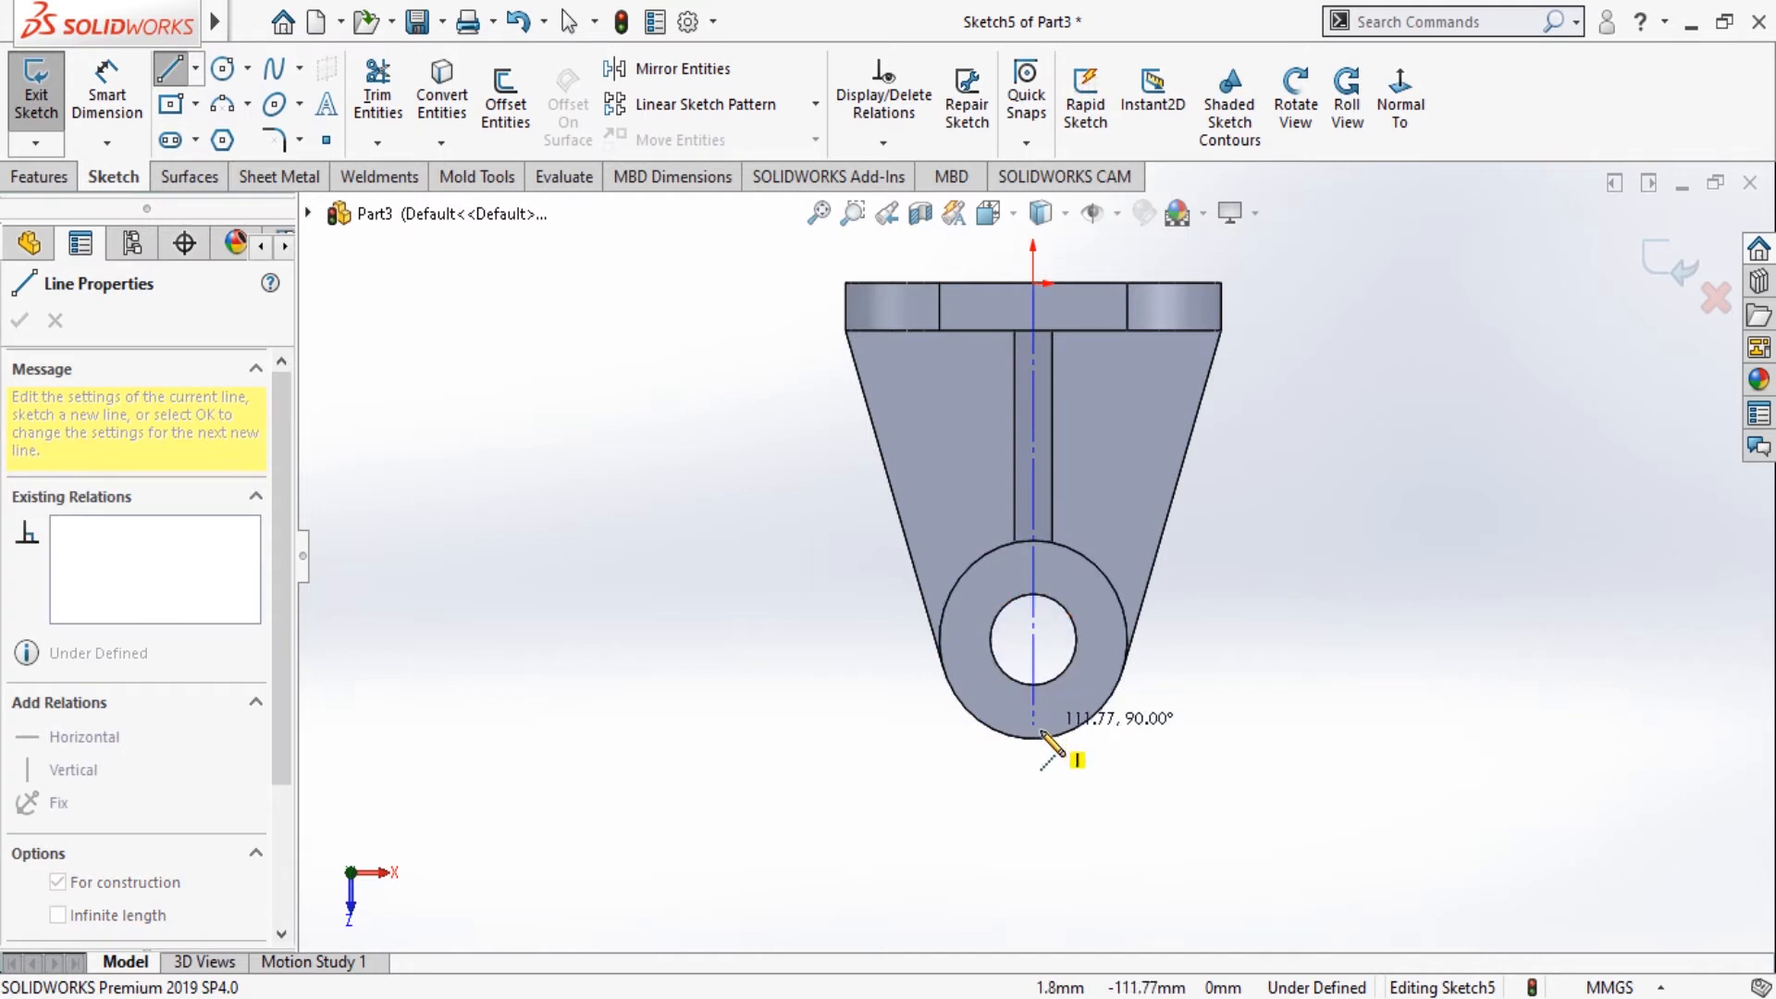
left_click(1042, 786)
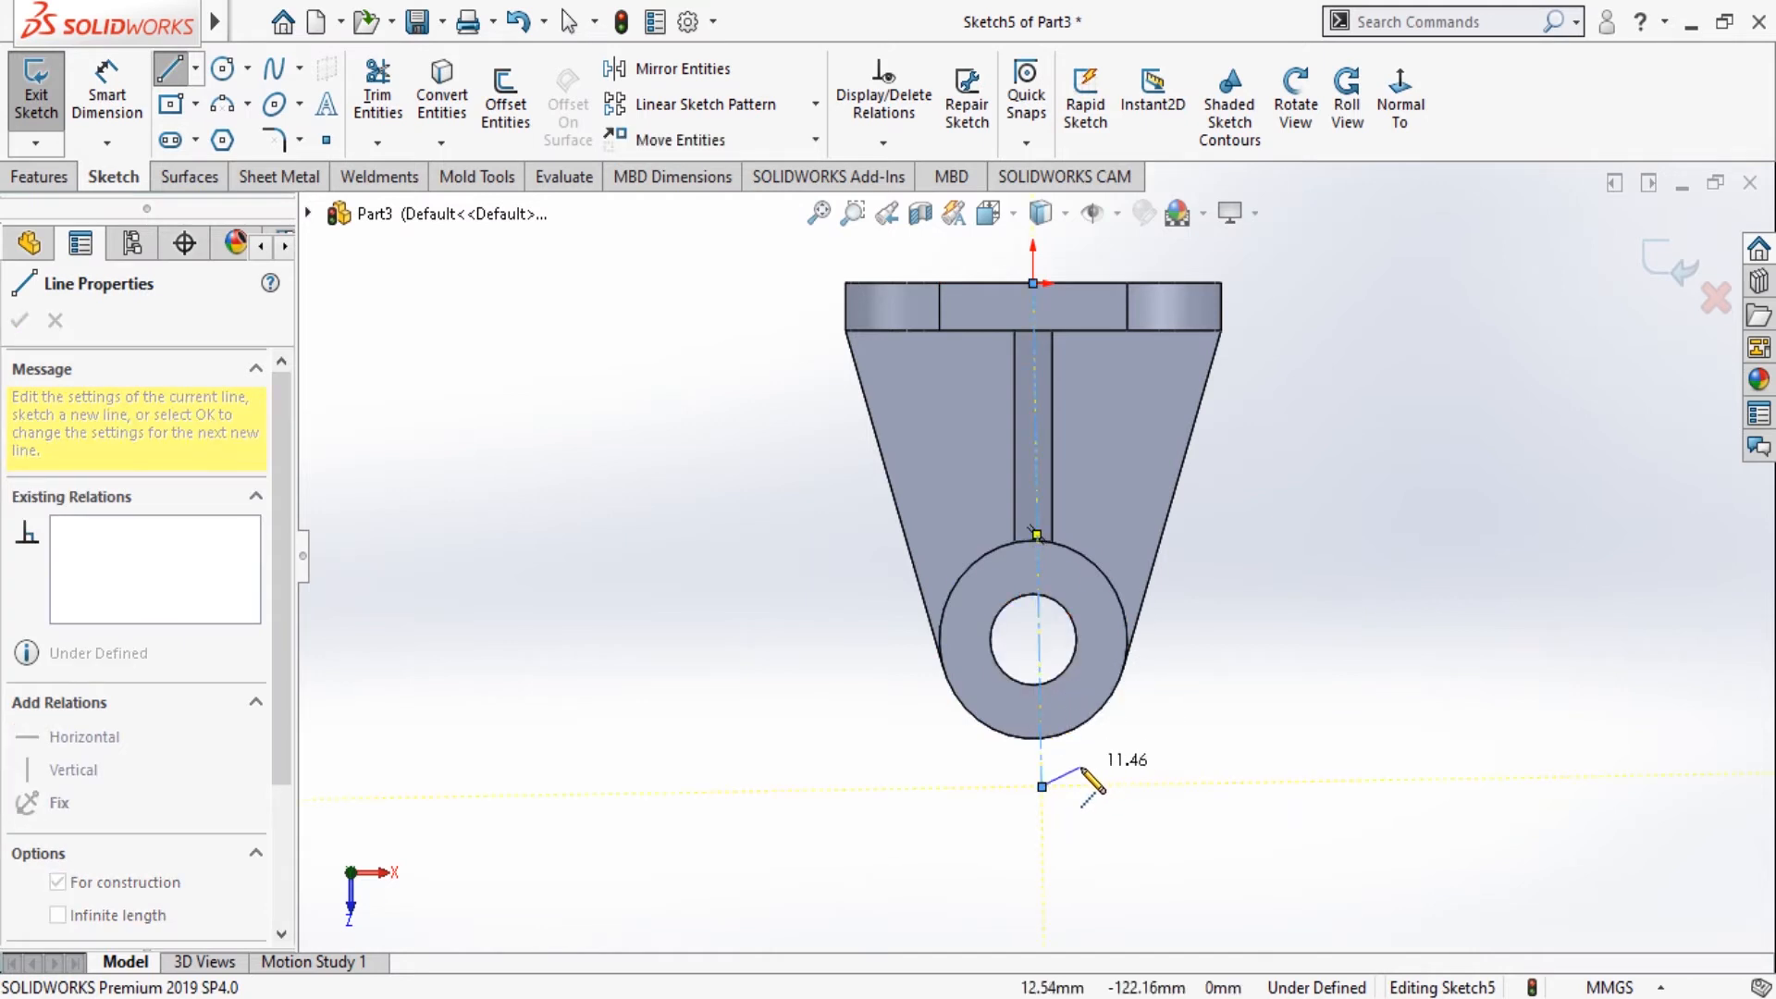
key("Escape")
key("Escape")
Add a vertical relation to the centerline through the boss.
scroll(1128, 663, "down", 2)
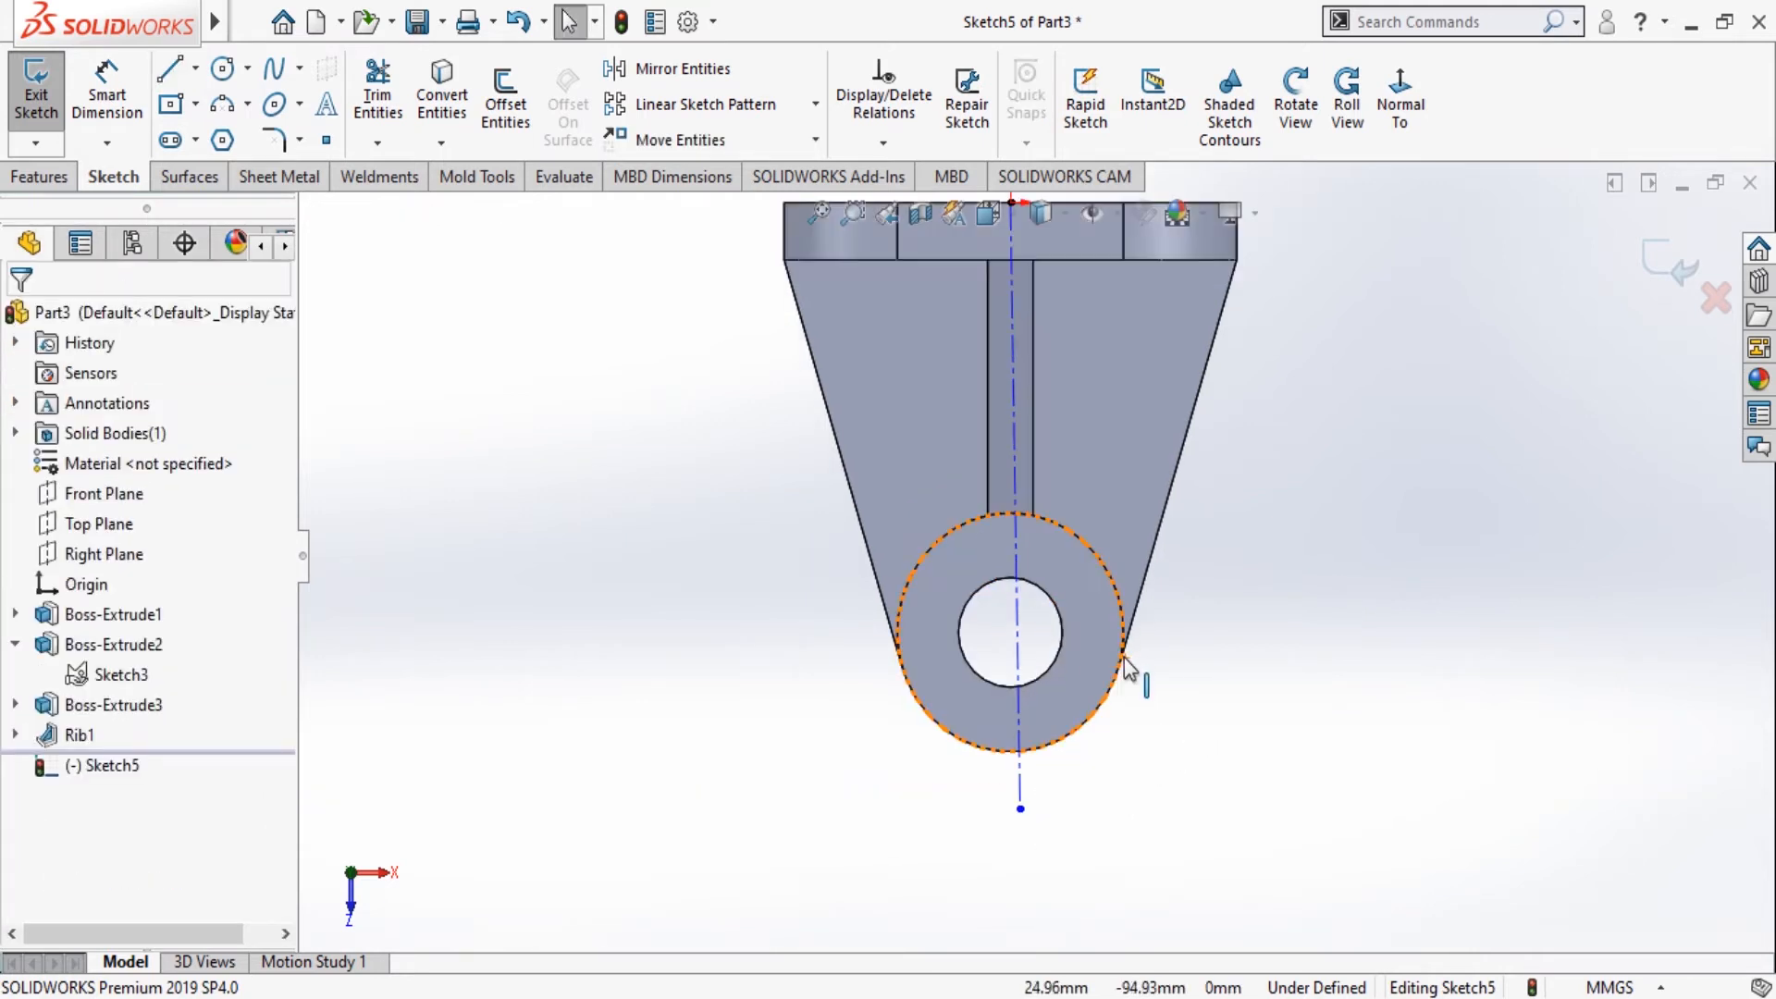
left_click(1019, 772)
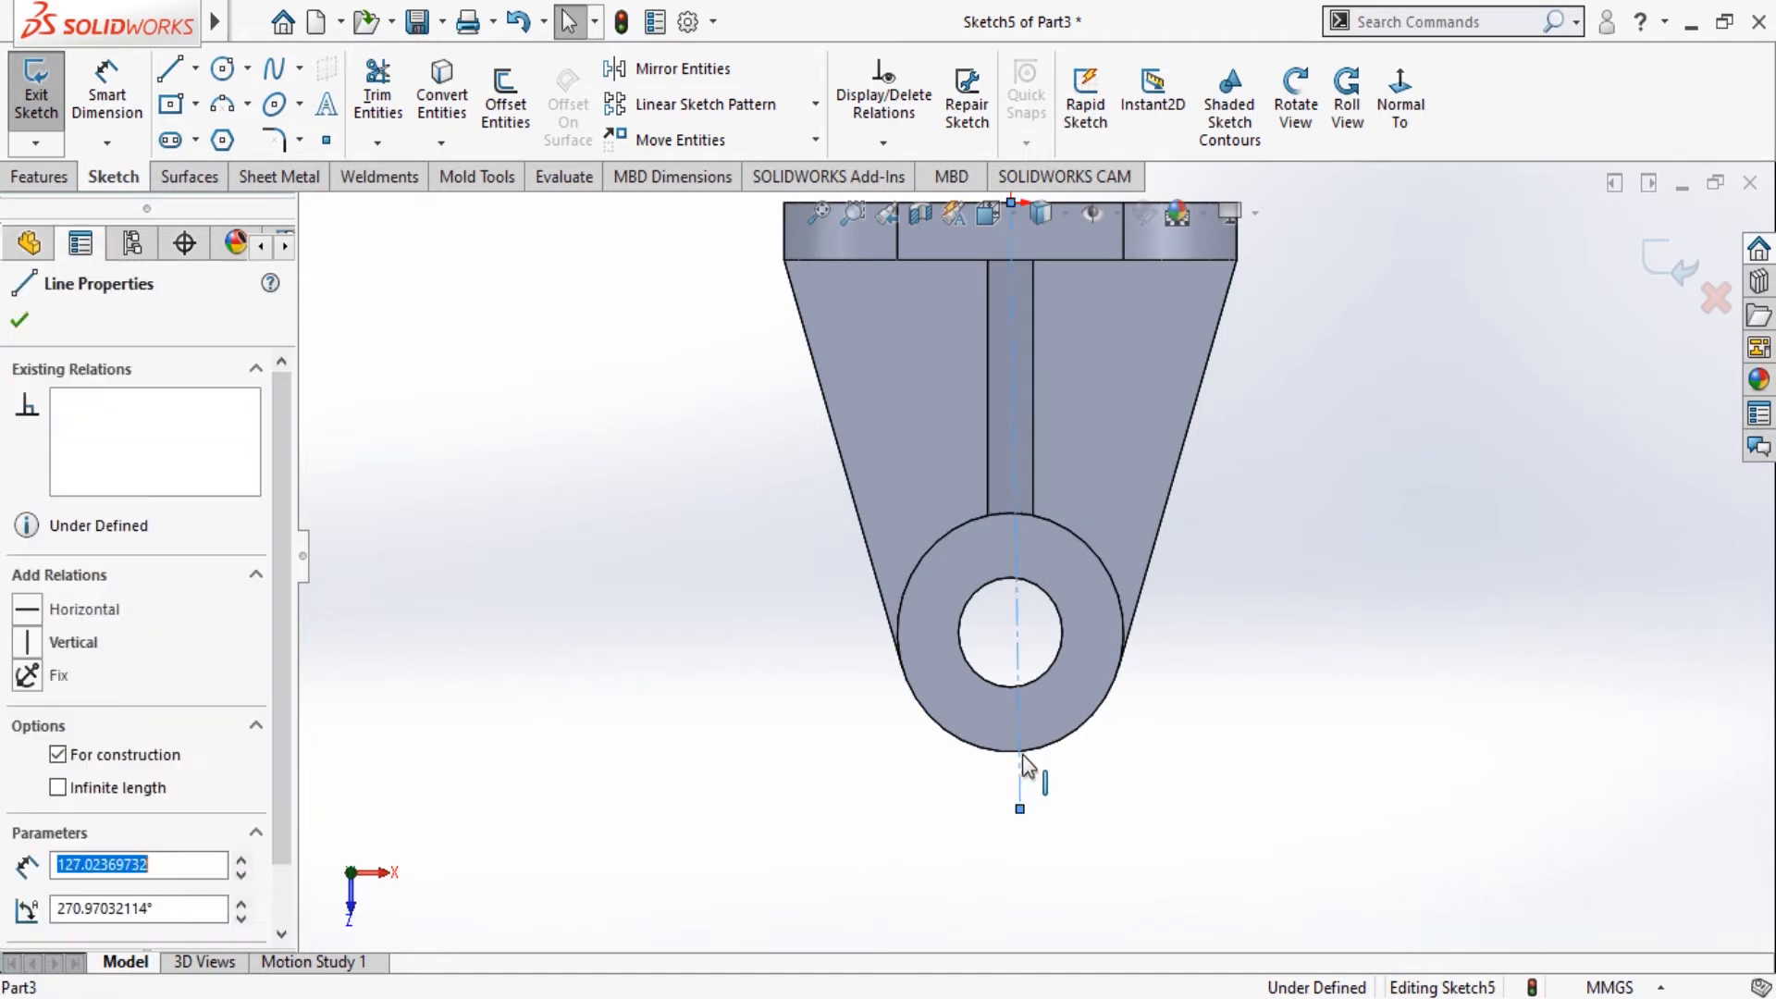
left_click(1084, 431)
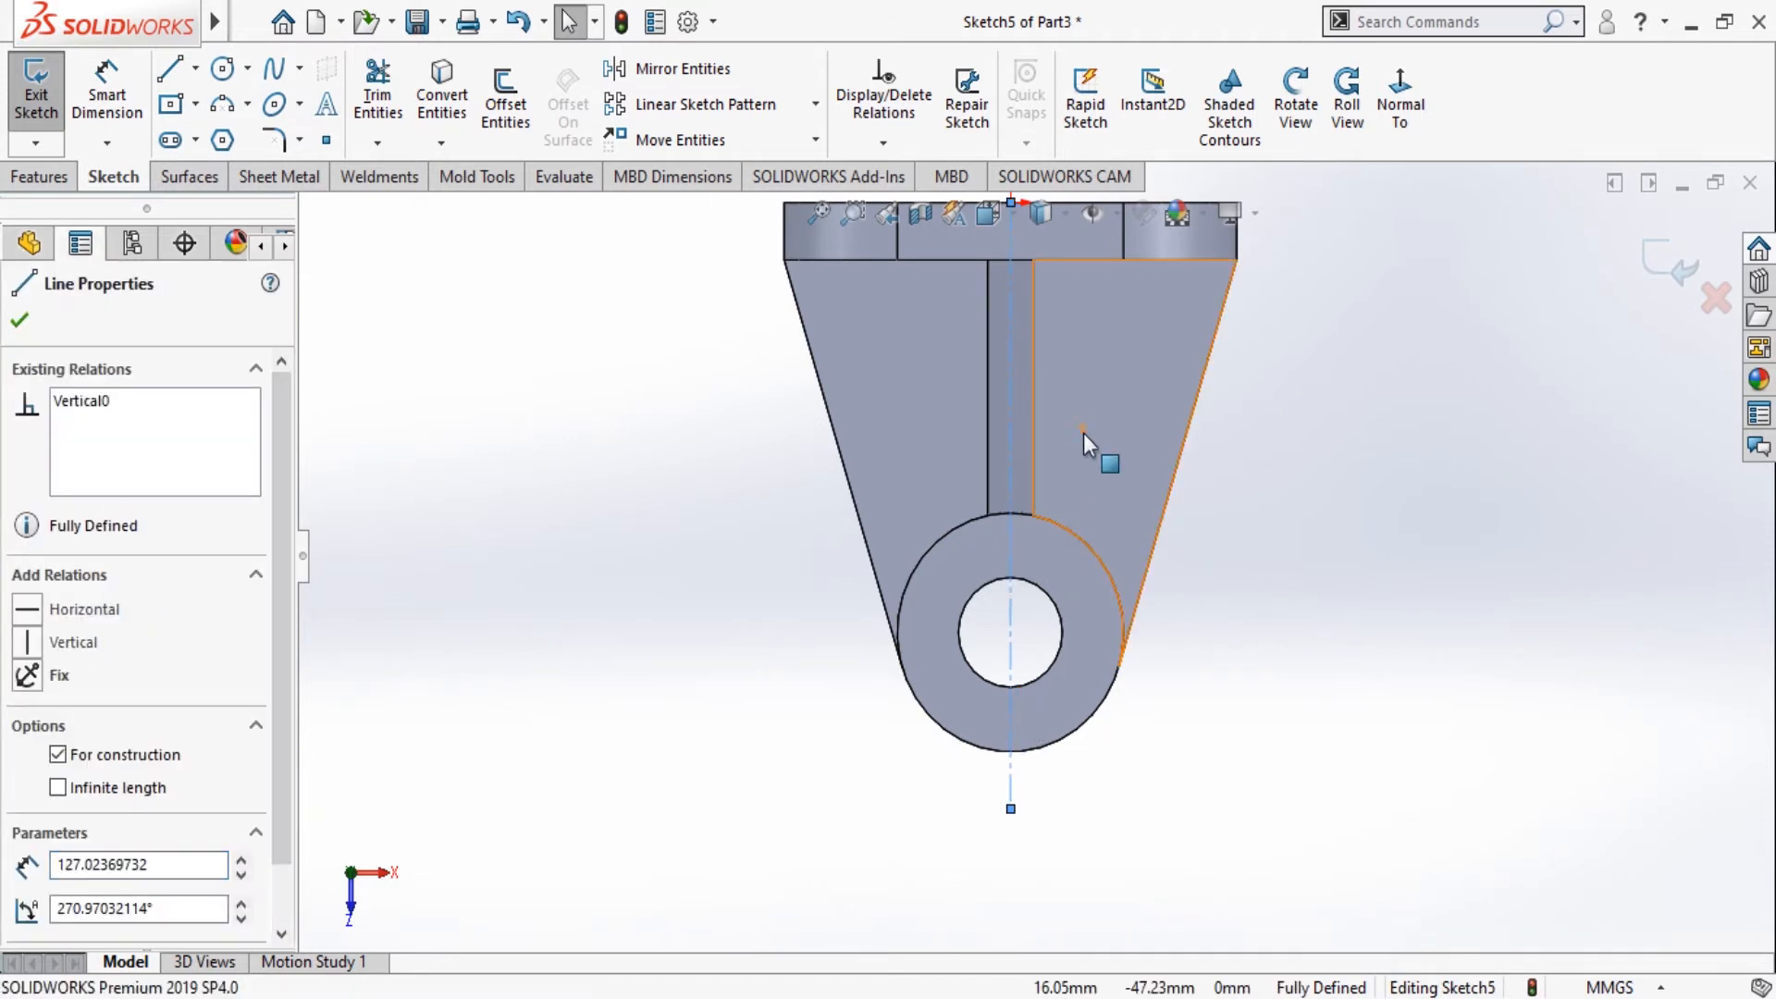
left_click(20, 321)
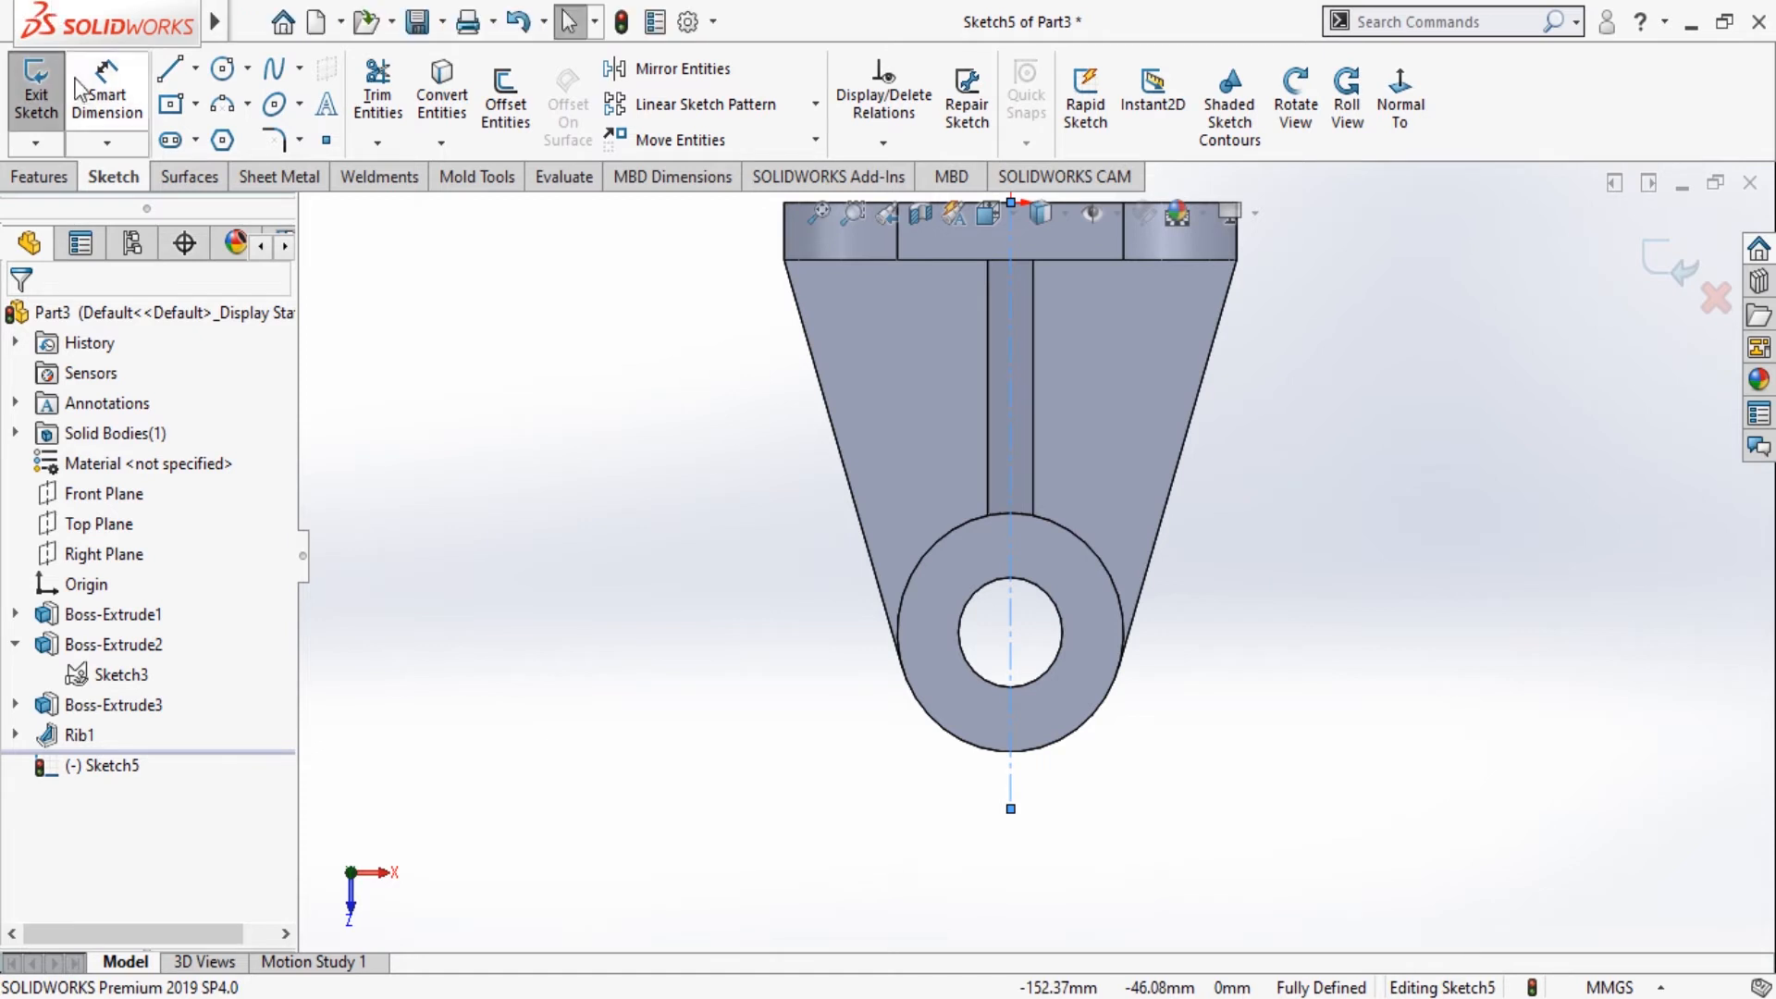
Sketch a narrow center rectangle from the hole's center, reaching past the boss's outer edge near the centerline's free end.
left_click(219, 173)
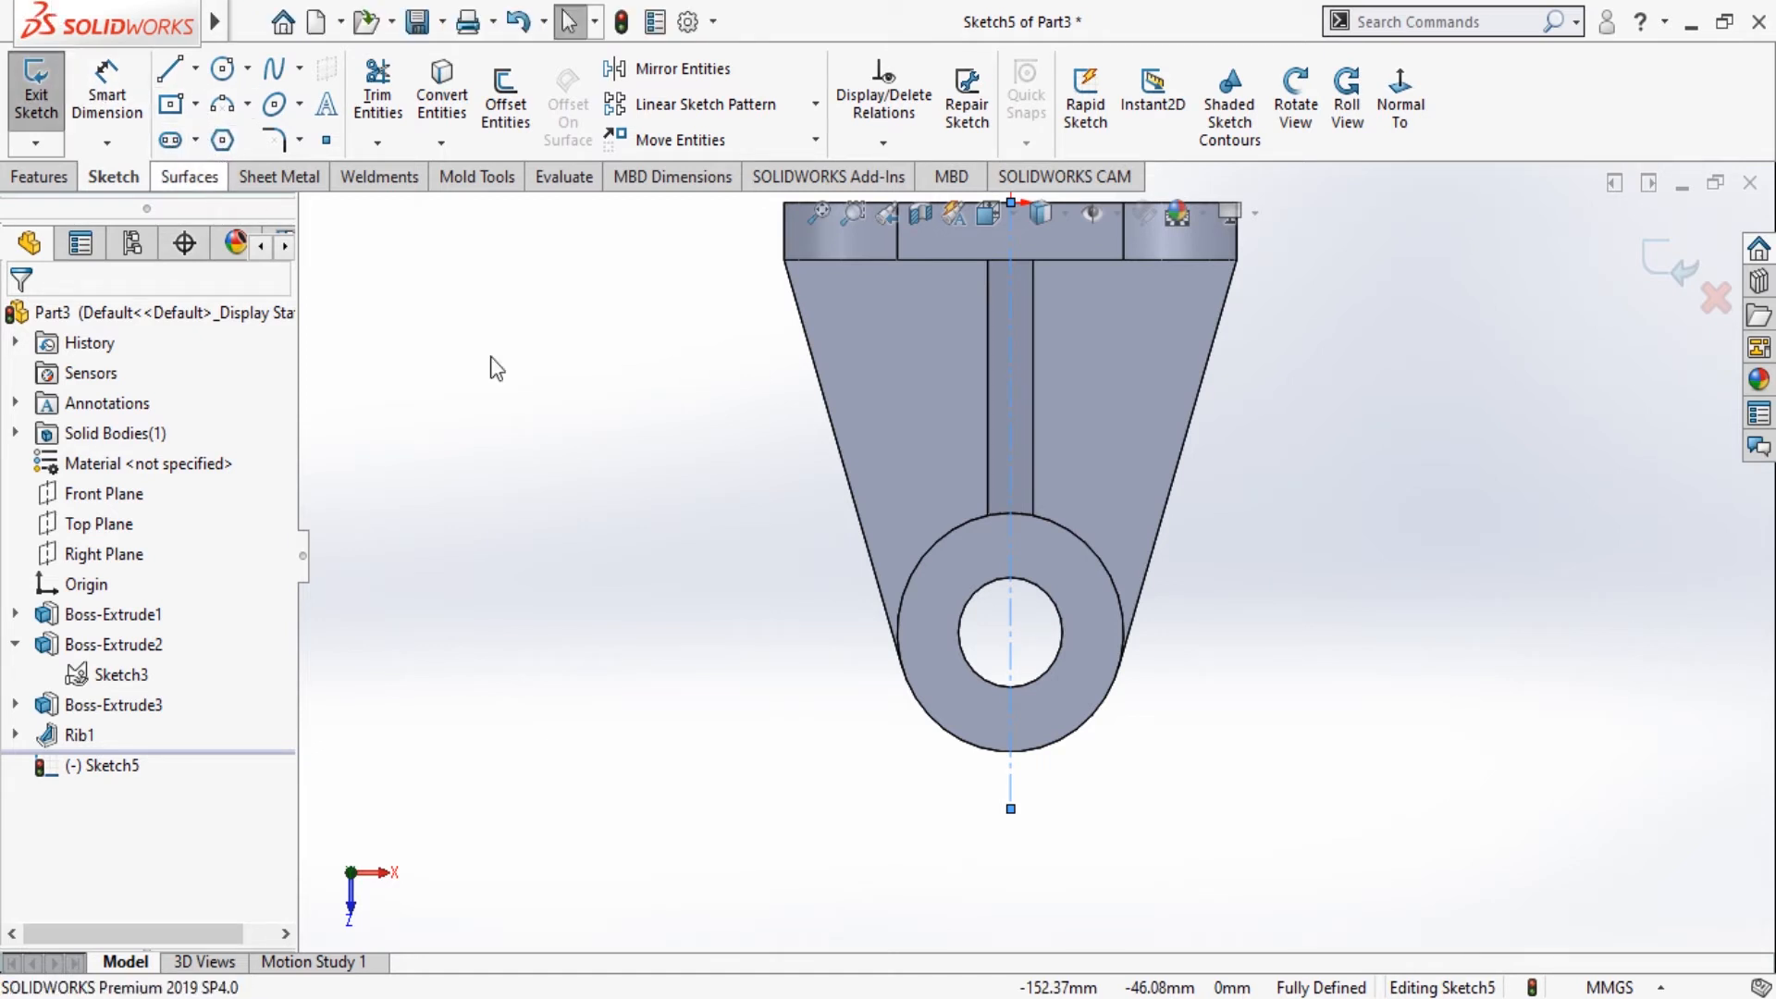
left_click(1011, 632)
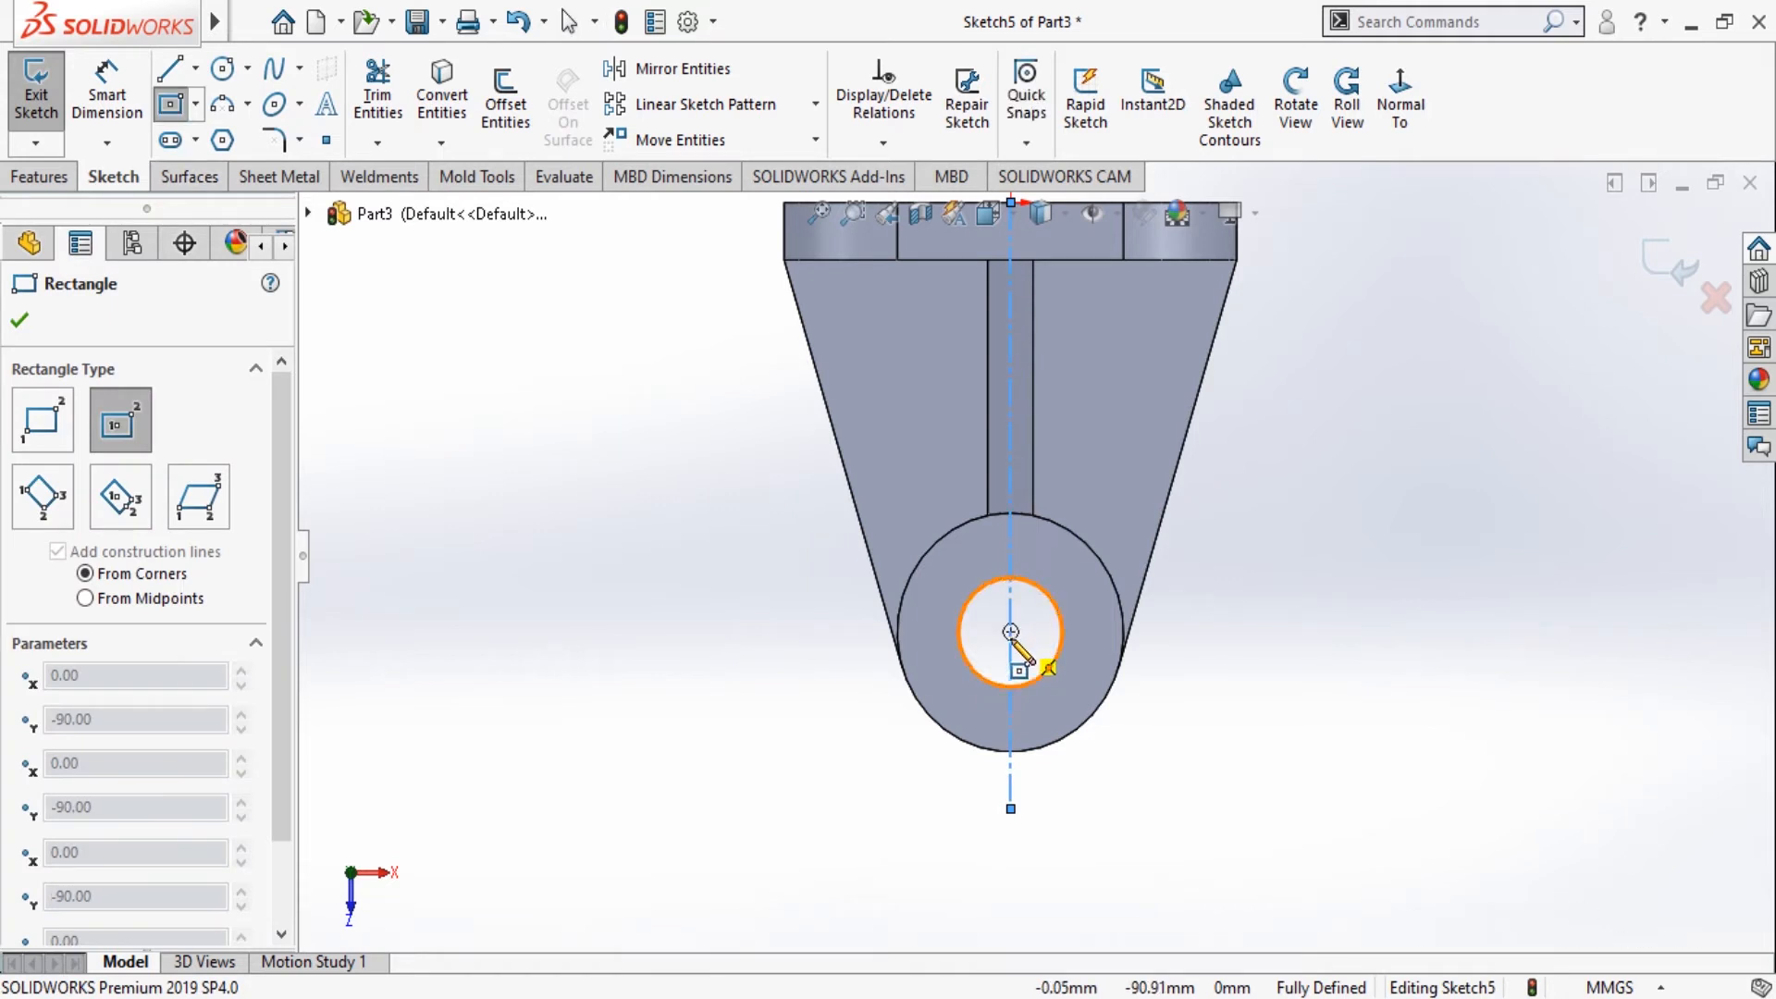
left_click(1024, 795)
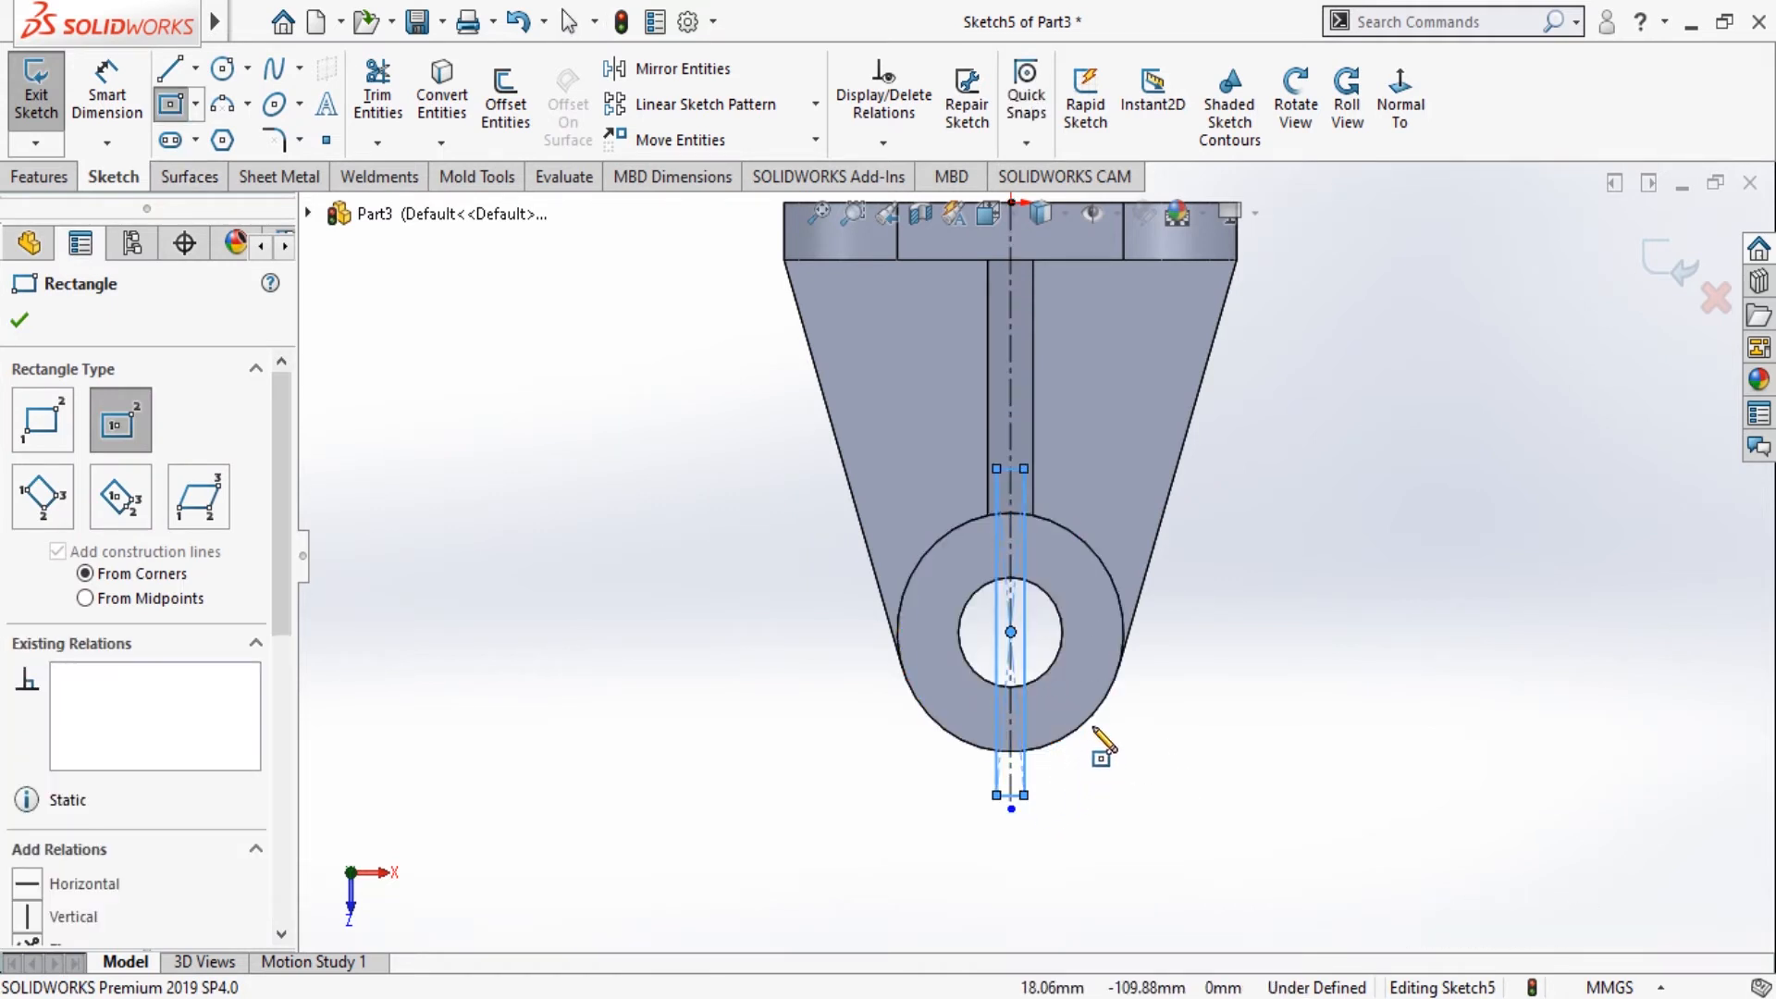
left_click(20, 320)
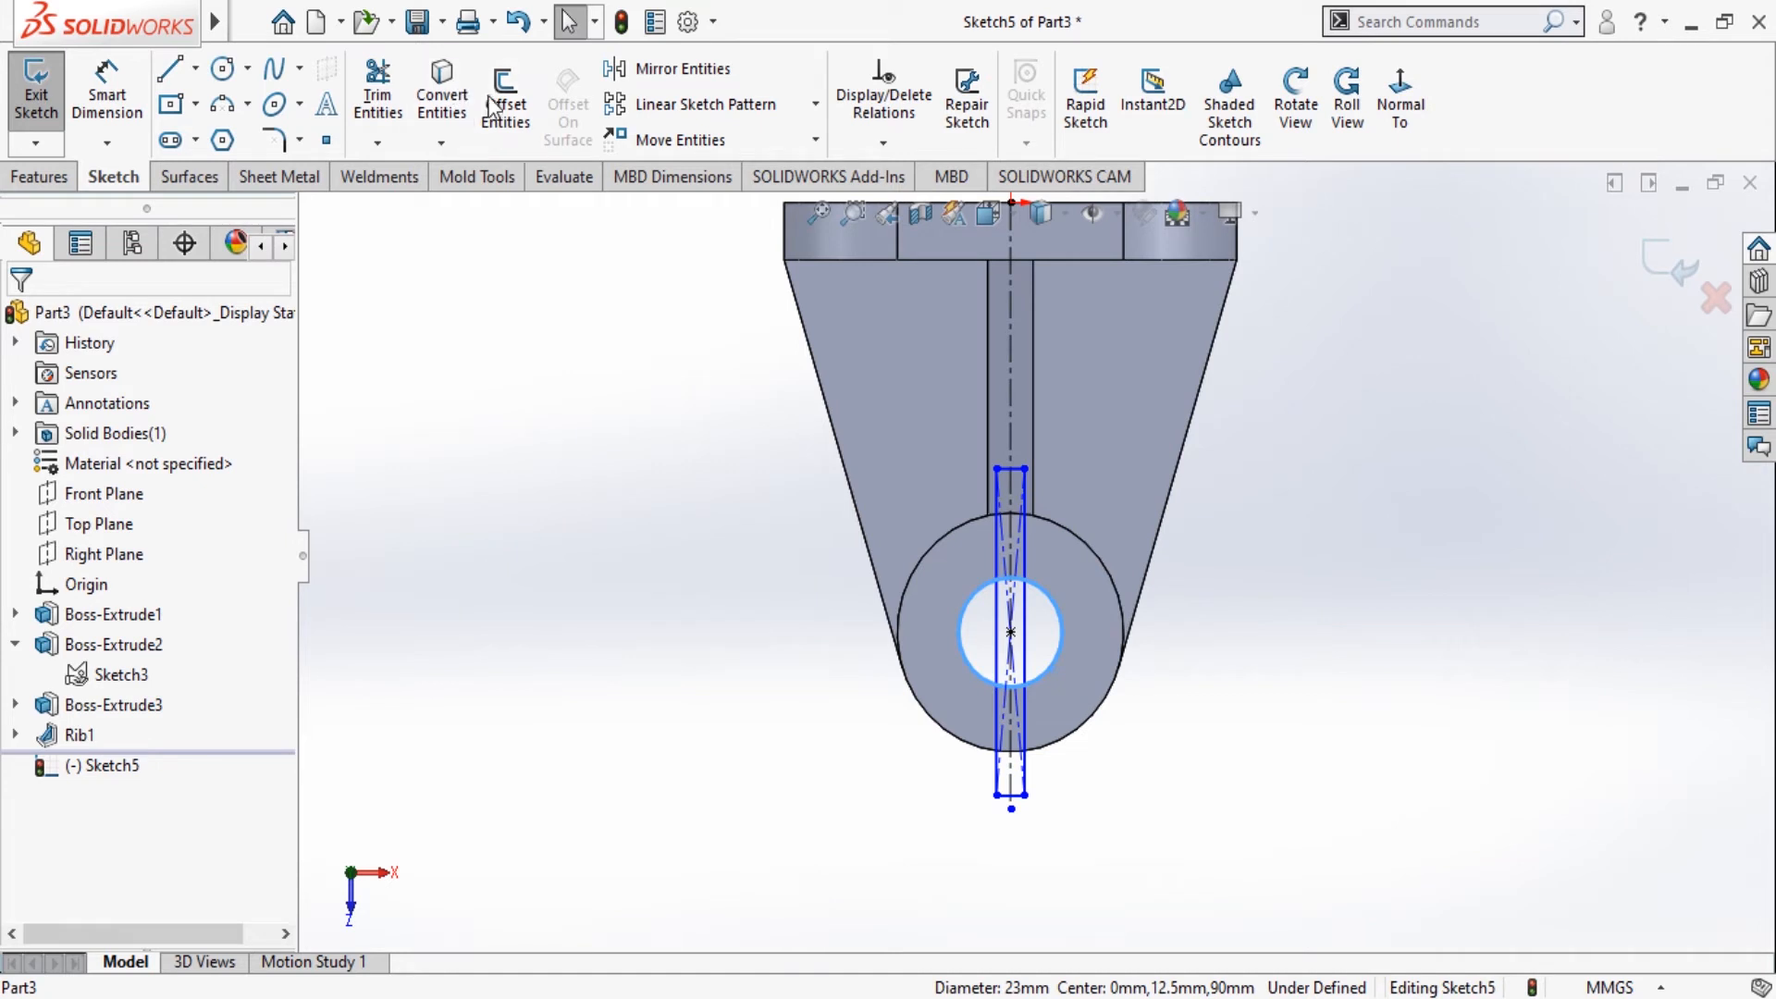
Trim the hole's circle outside the narrow rectangle, the rectangle's long sides inside the hole, and those between the hole and the rib.
left_click(377, 93)
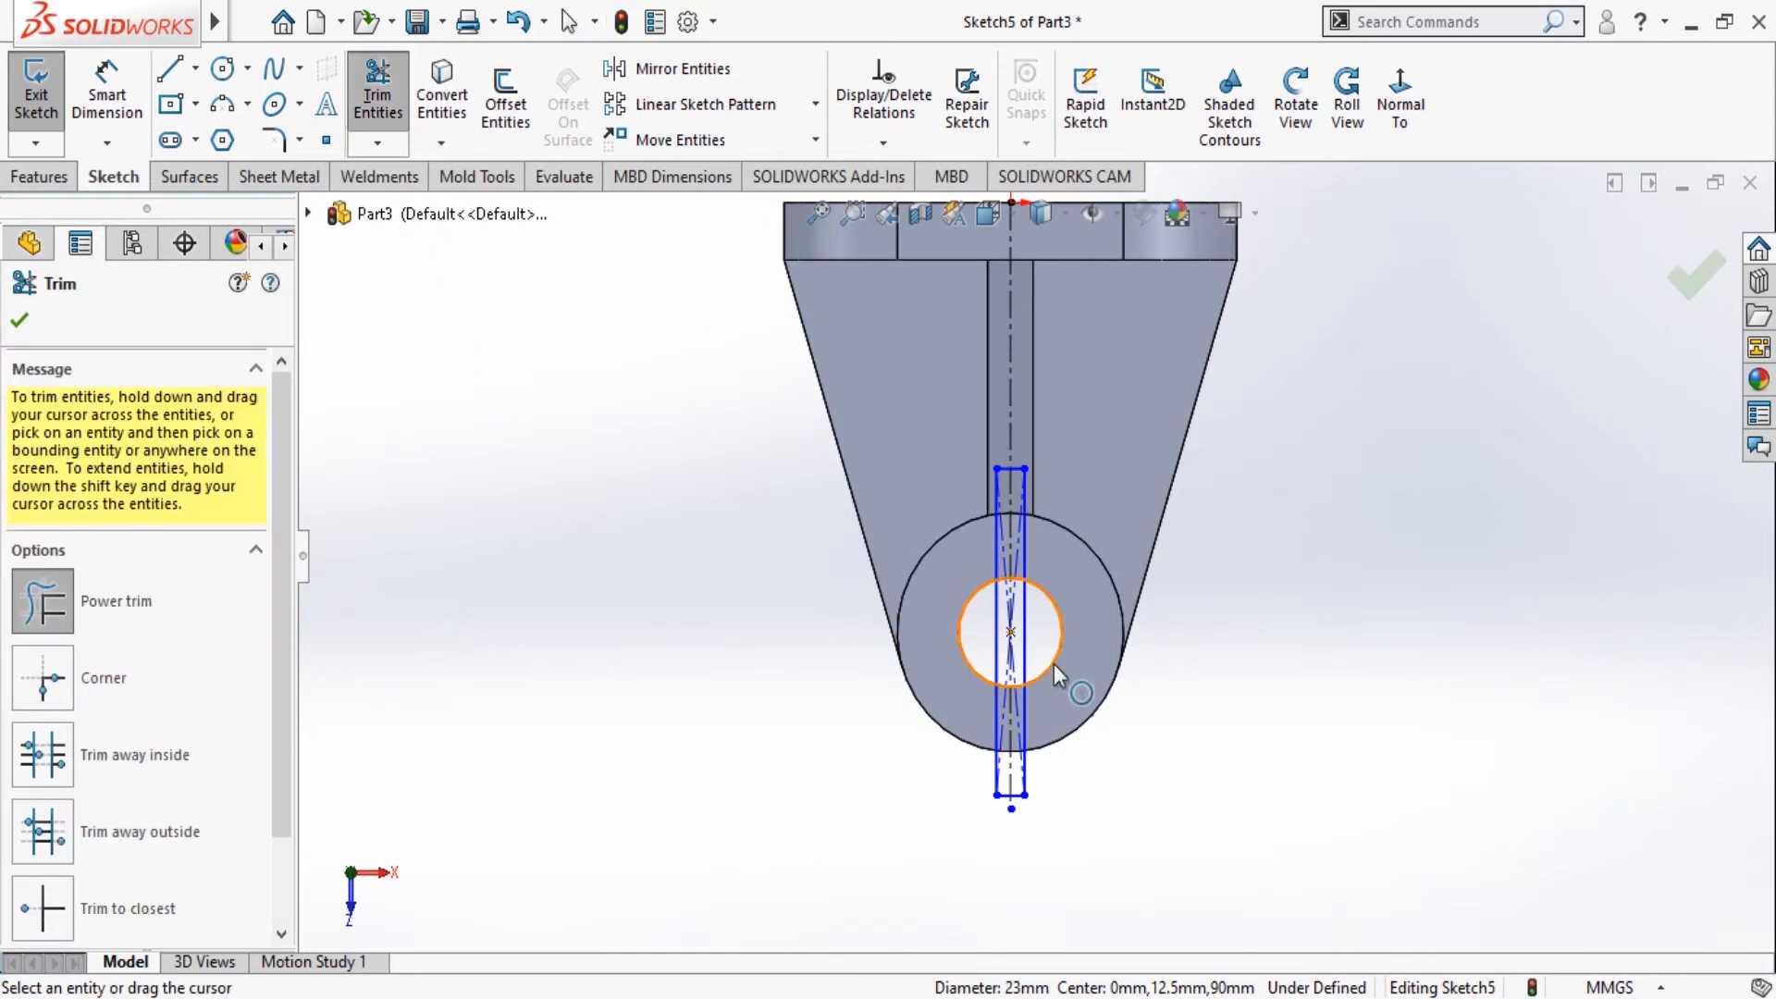
scroll(1055, 659, "down", 5)
mouse_move(1052, 703)
left_mouse_down()
mouse_move(1009, 587)
mouse_move(786, 625)
left_mouse_up()
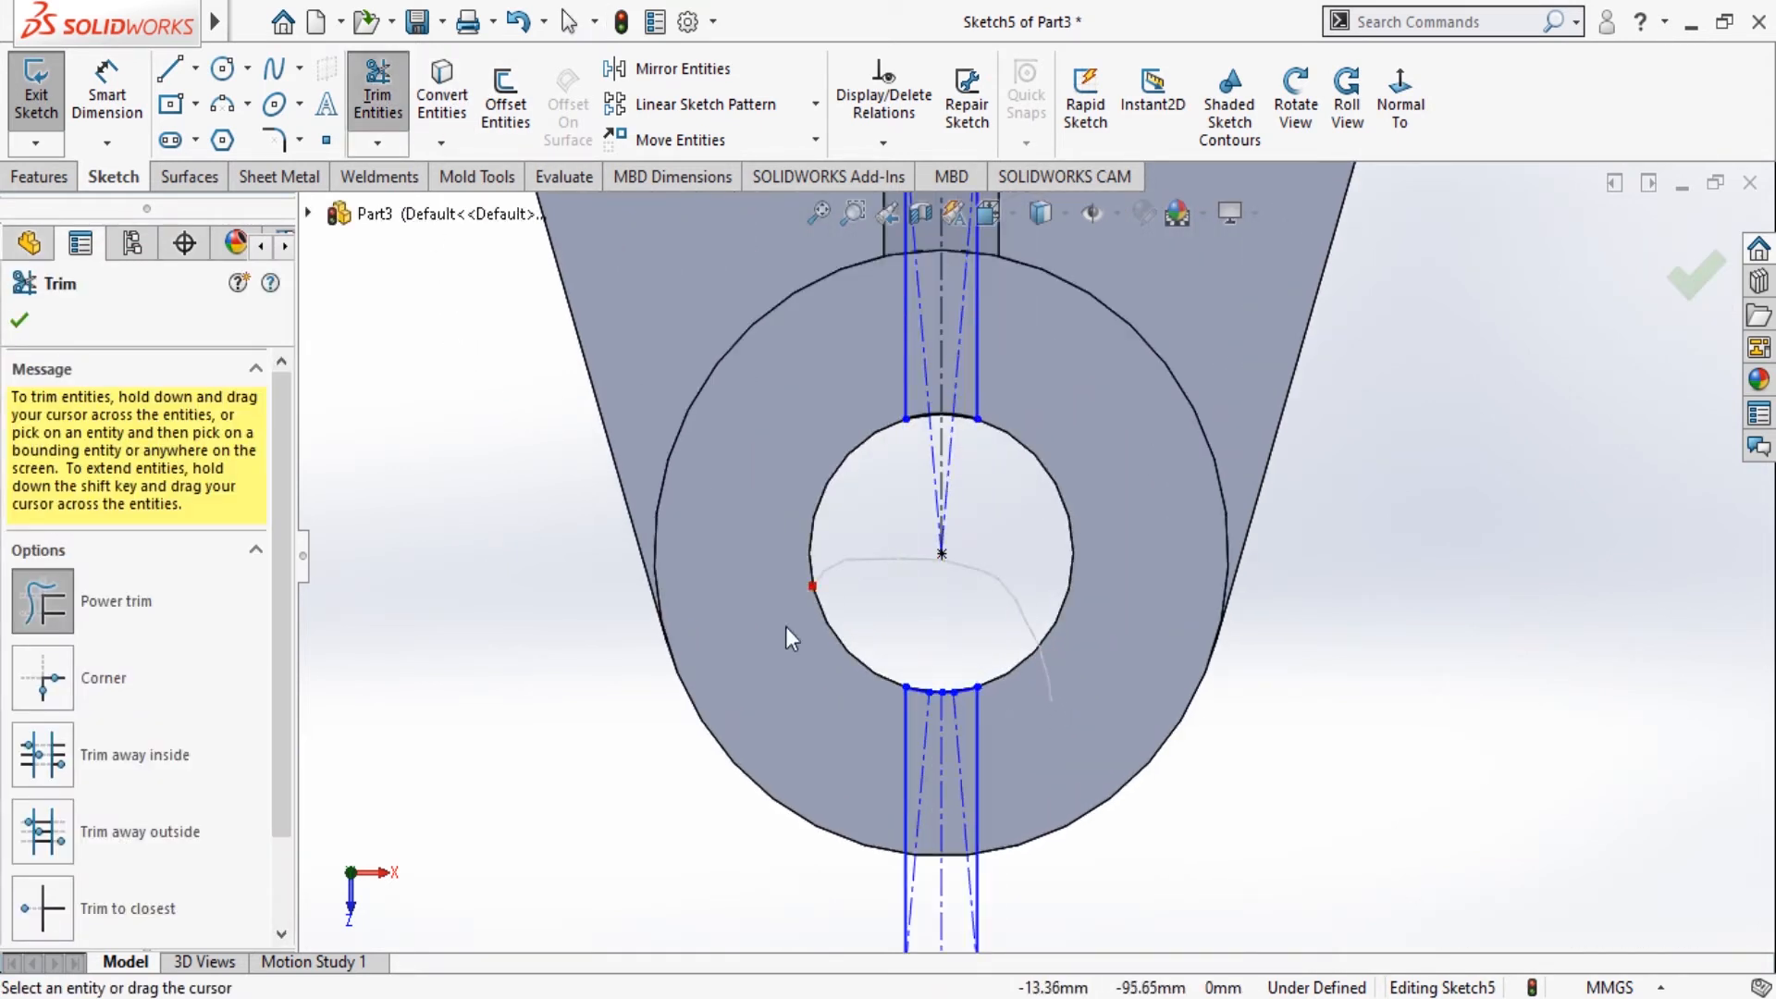
left_click_drag(810, 695, 814, 692)
scroll(1013, 467, "up", 3)
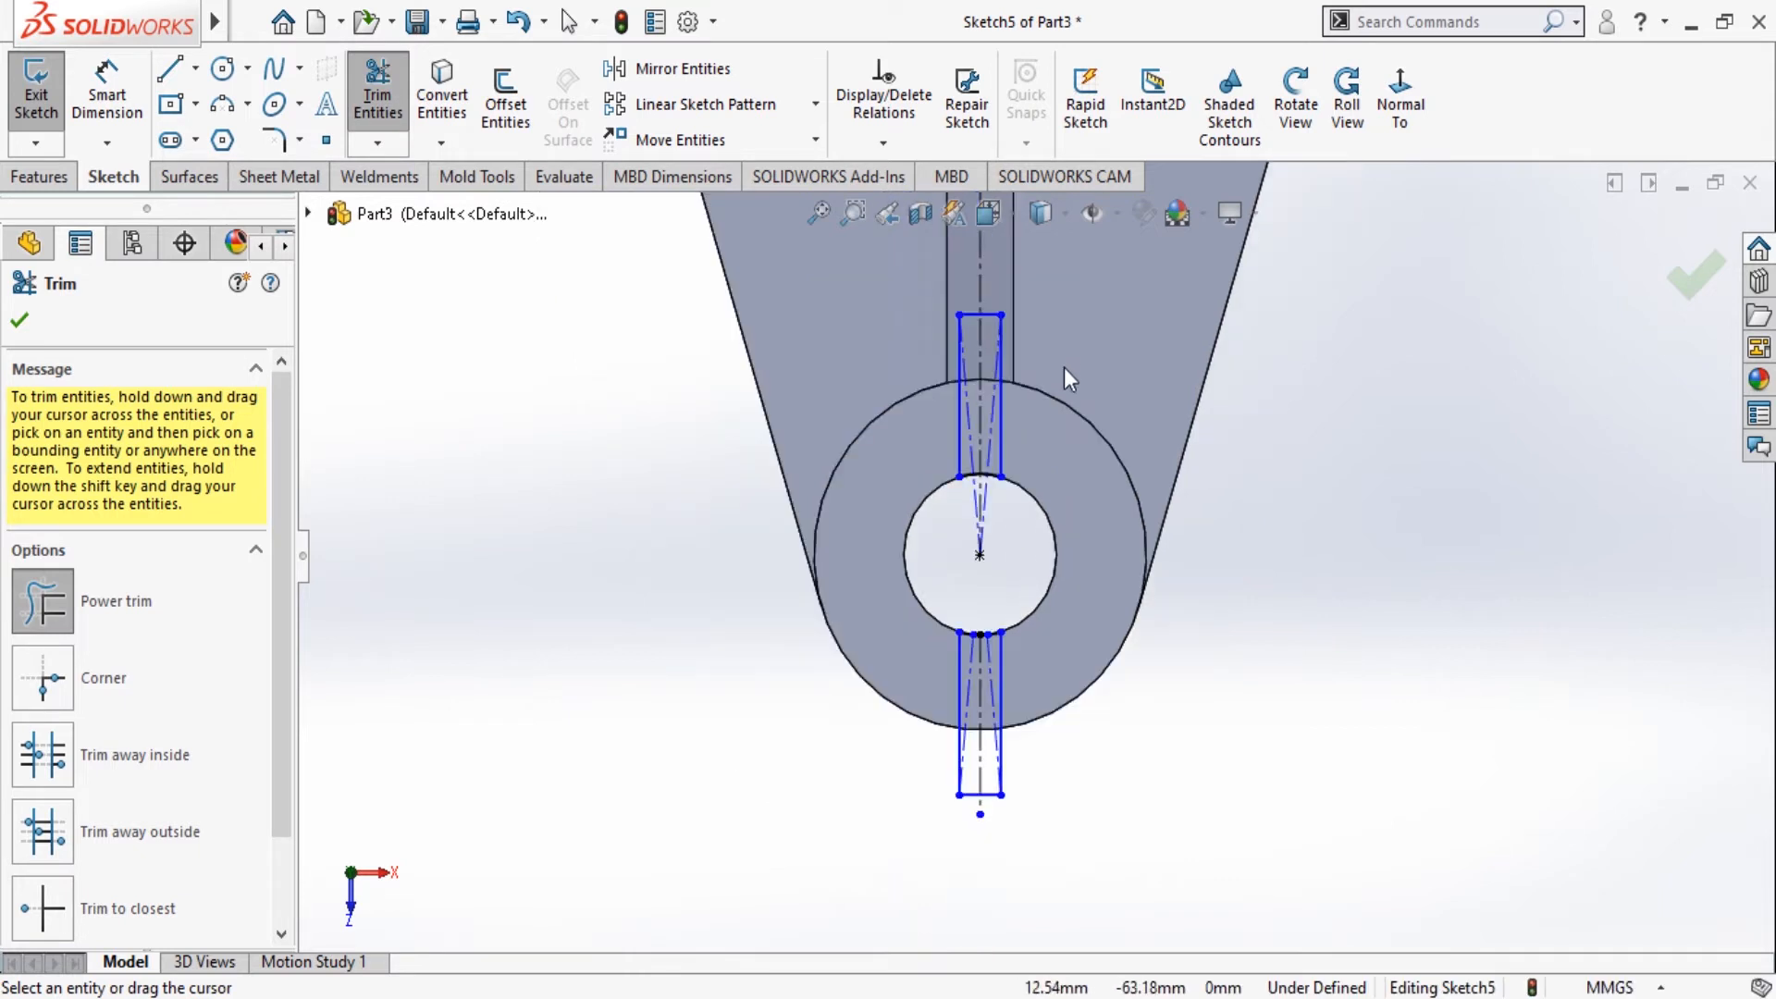
mouse_move(1046, 439)
left_mouse_down()
mouse_move(881, 451)
mouse_move(1138, 747)
left_mouse_up()
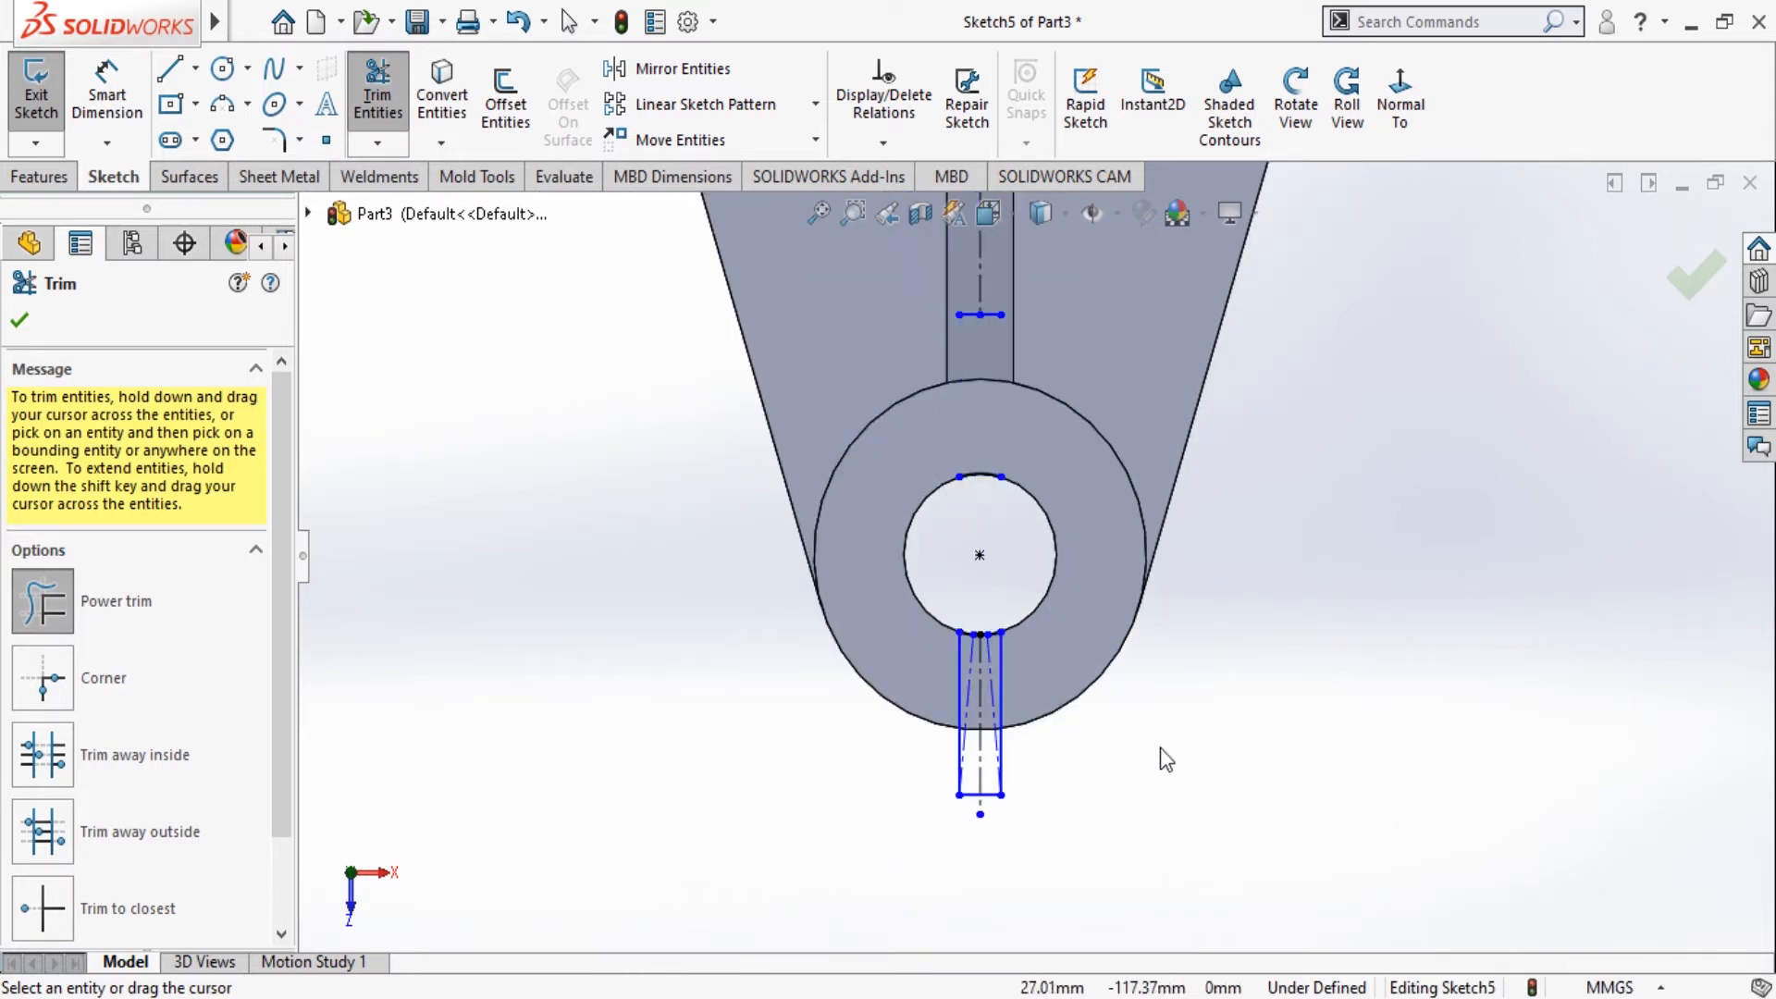
left_click(20, 321)
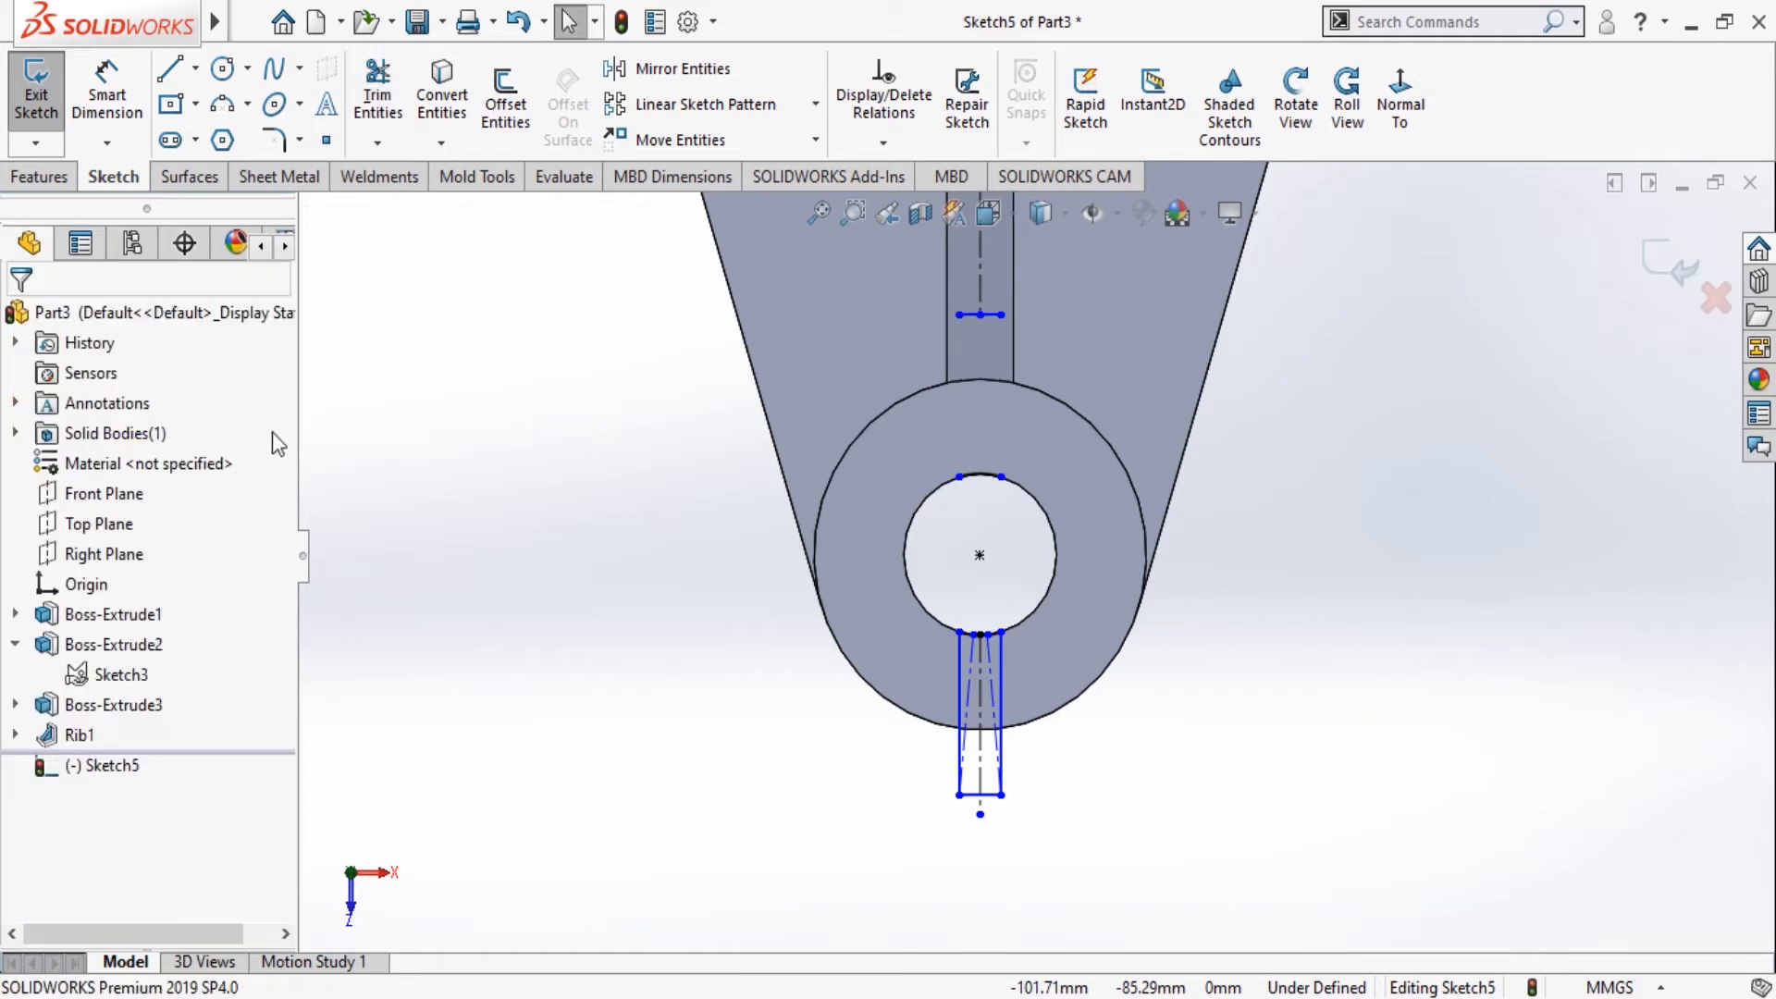
Cut-extrude the narrow sketch region across the boss wall opposite the rib, blind to a depth of 44 mm.
left_click(39, 175)
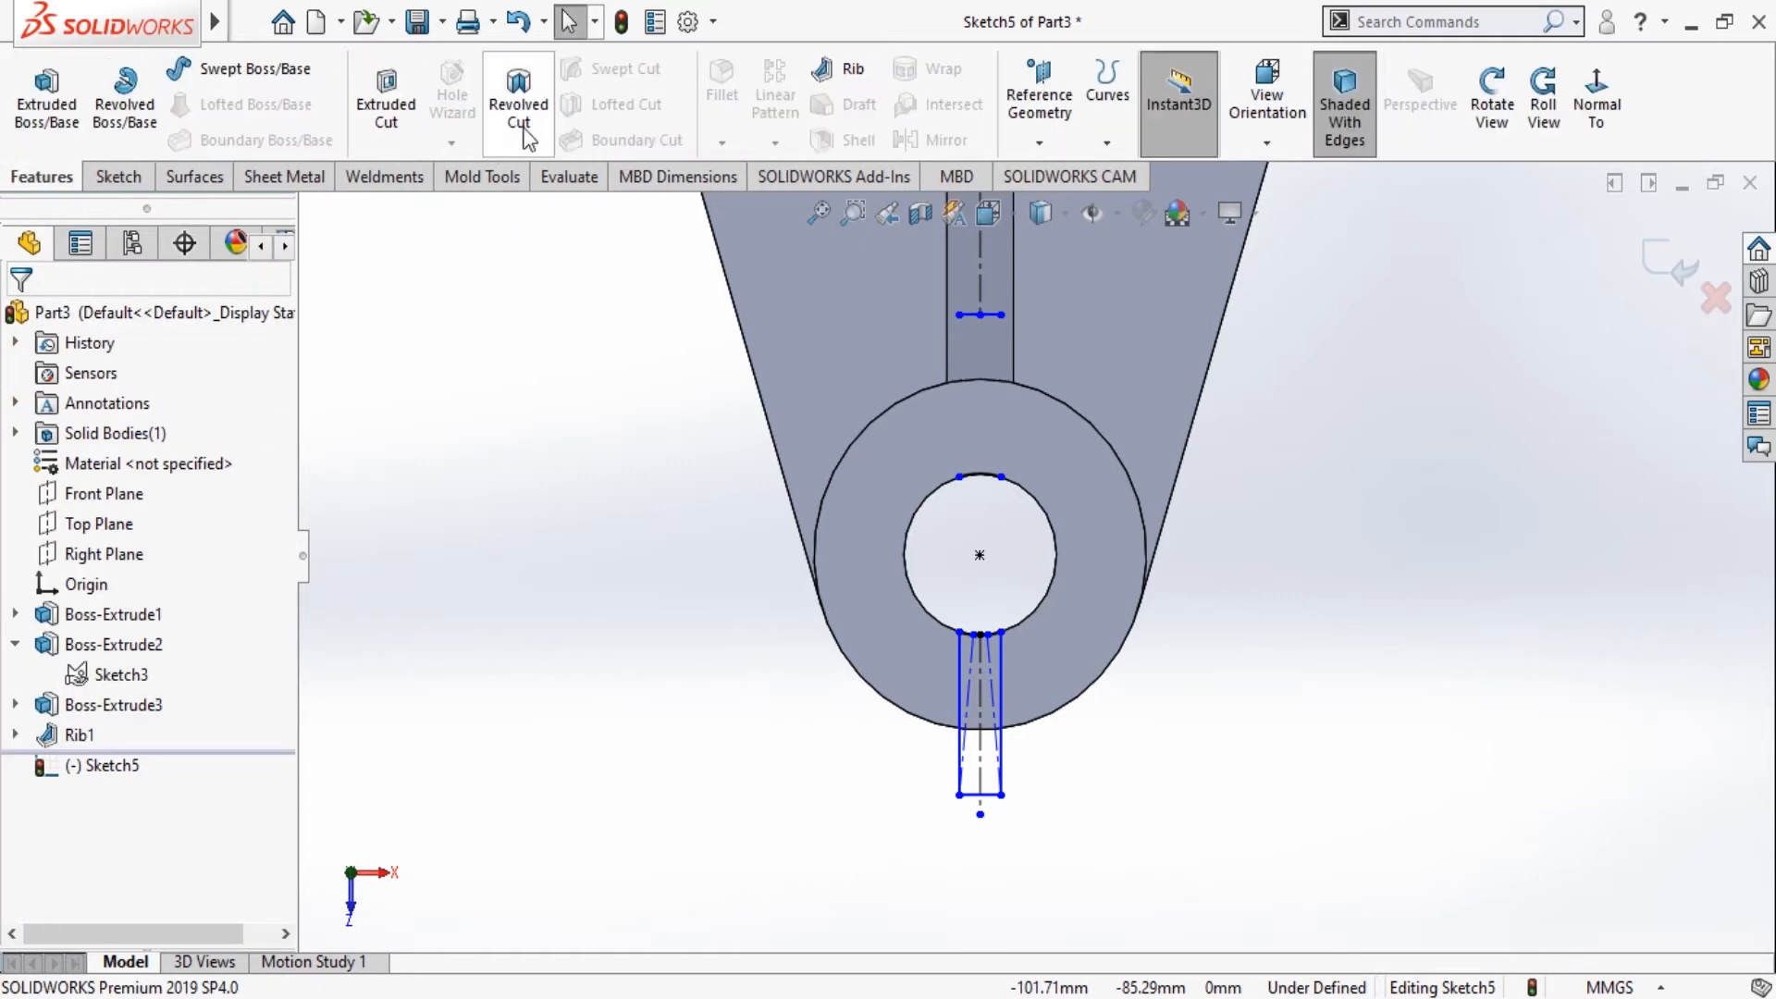
left_click(399, 100)
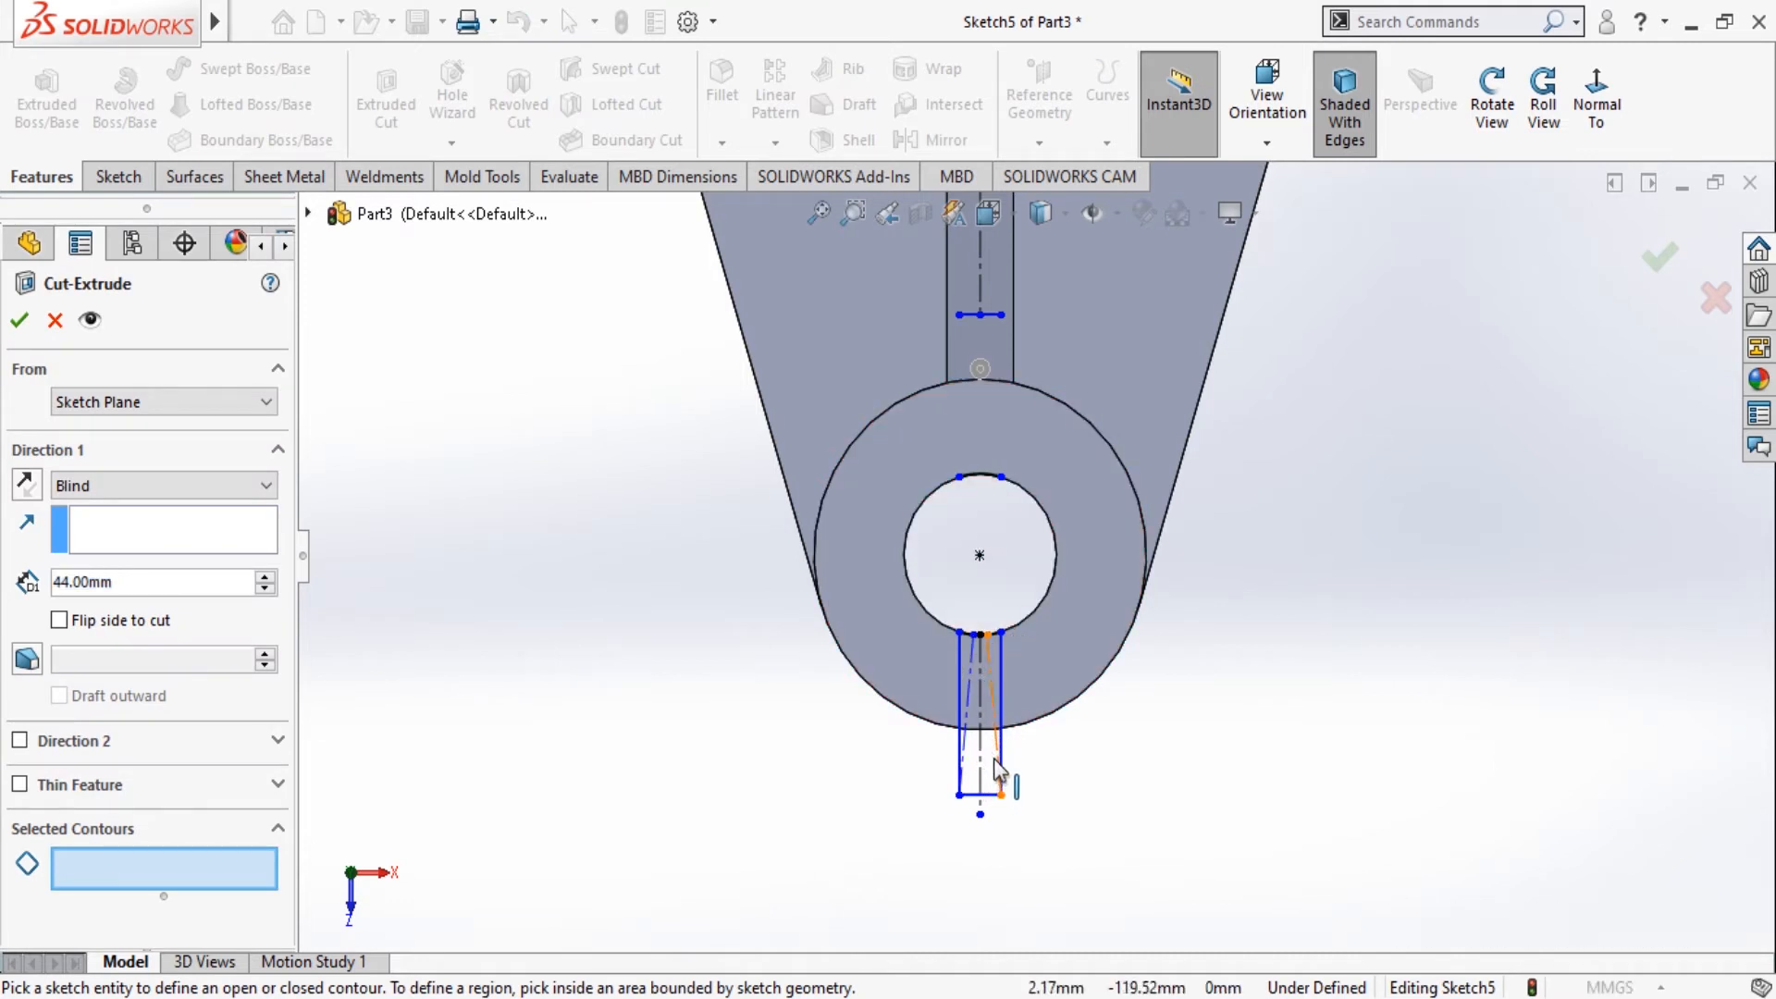
scroll(993, 681, "down", 8)
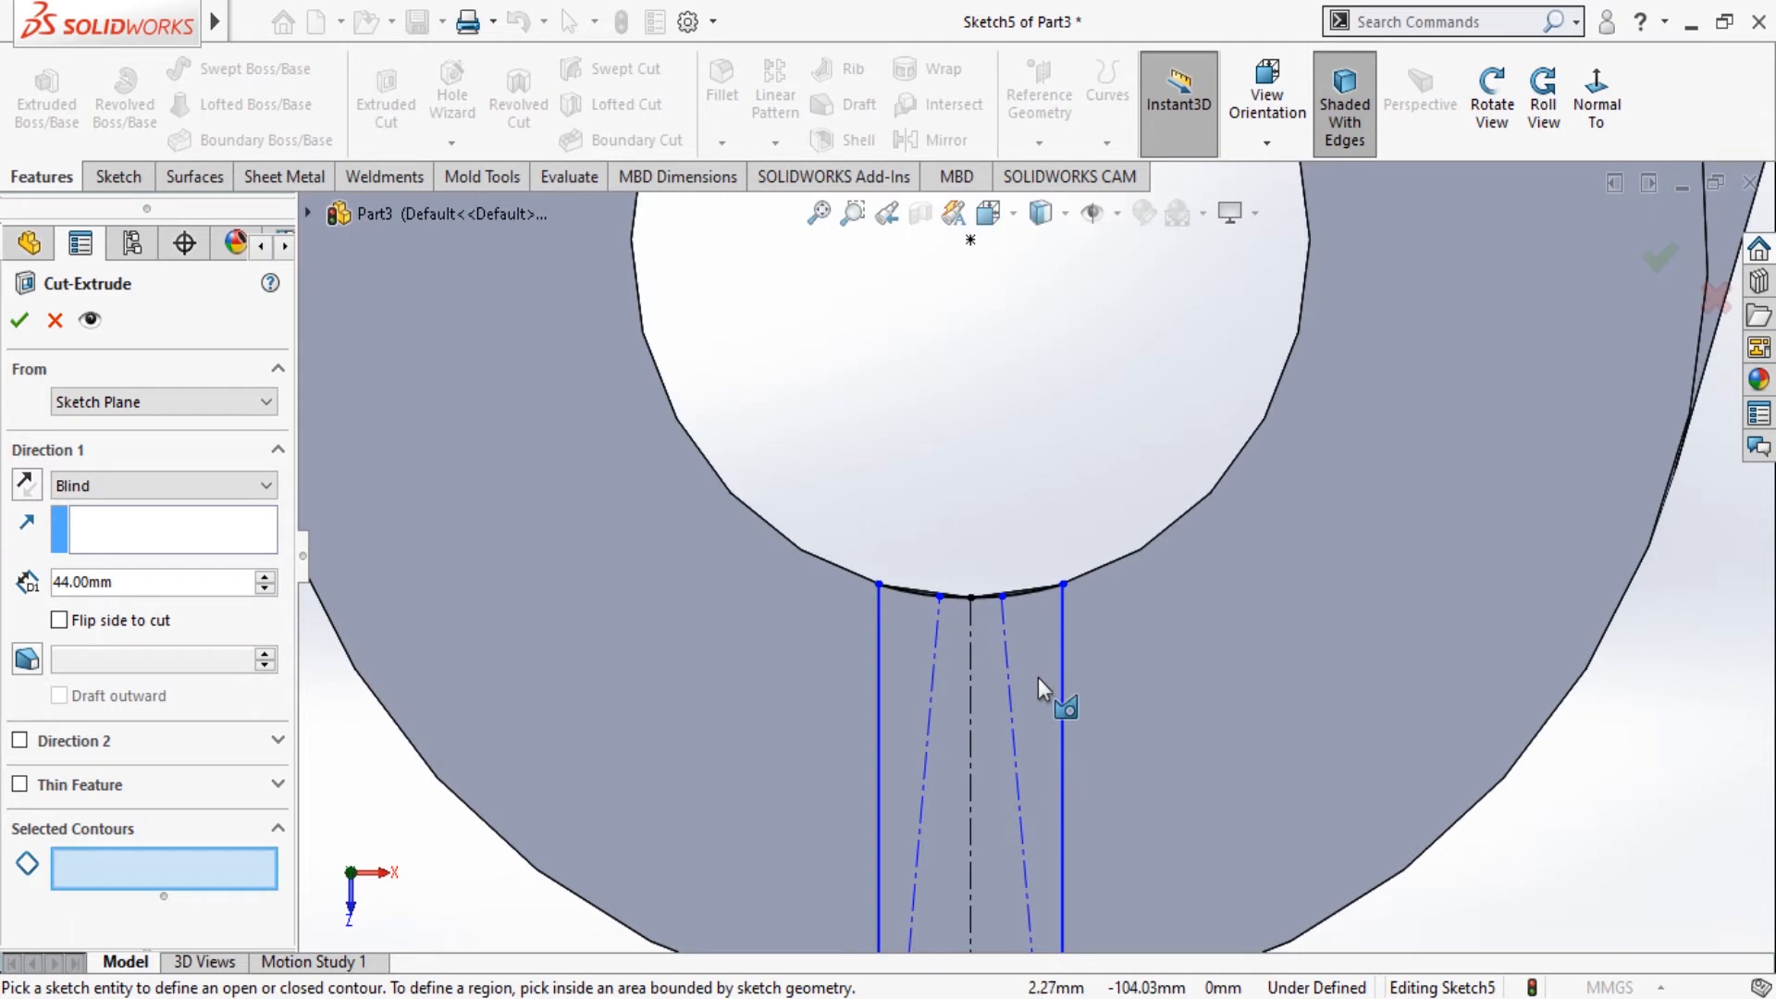
left_click(1038, 677)
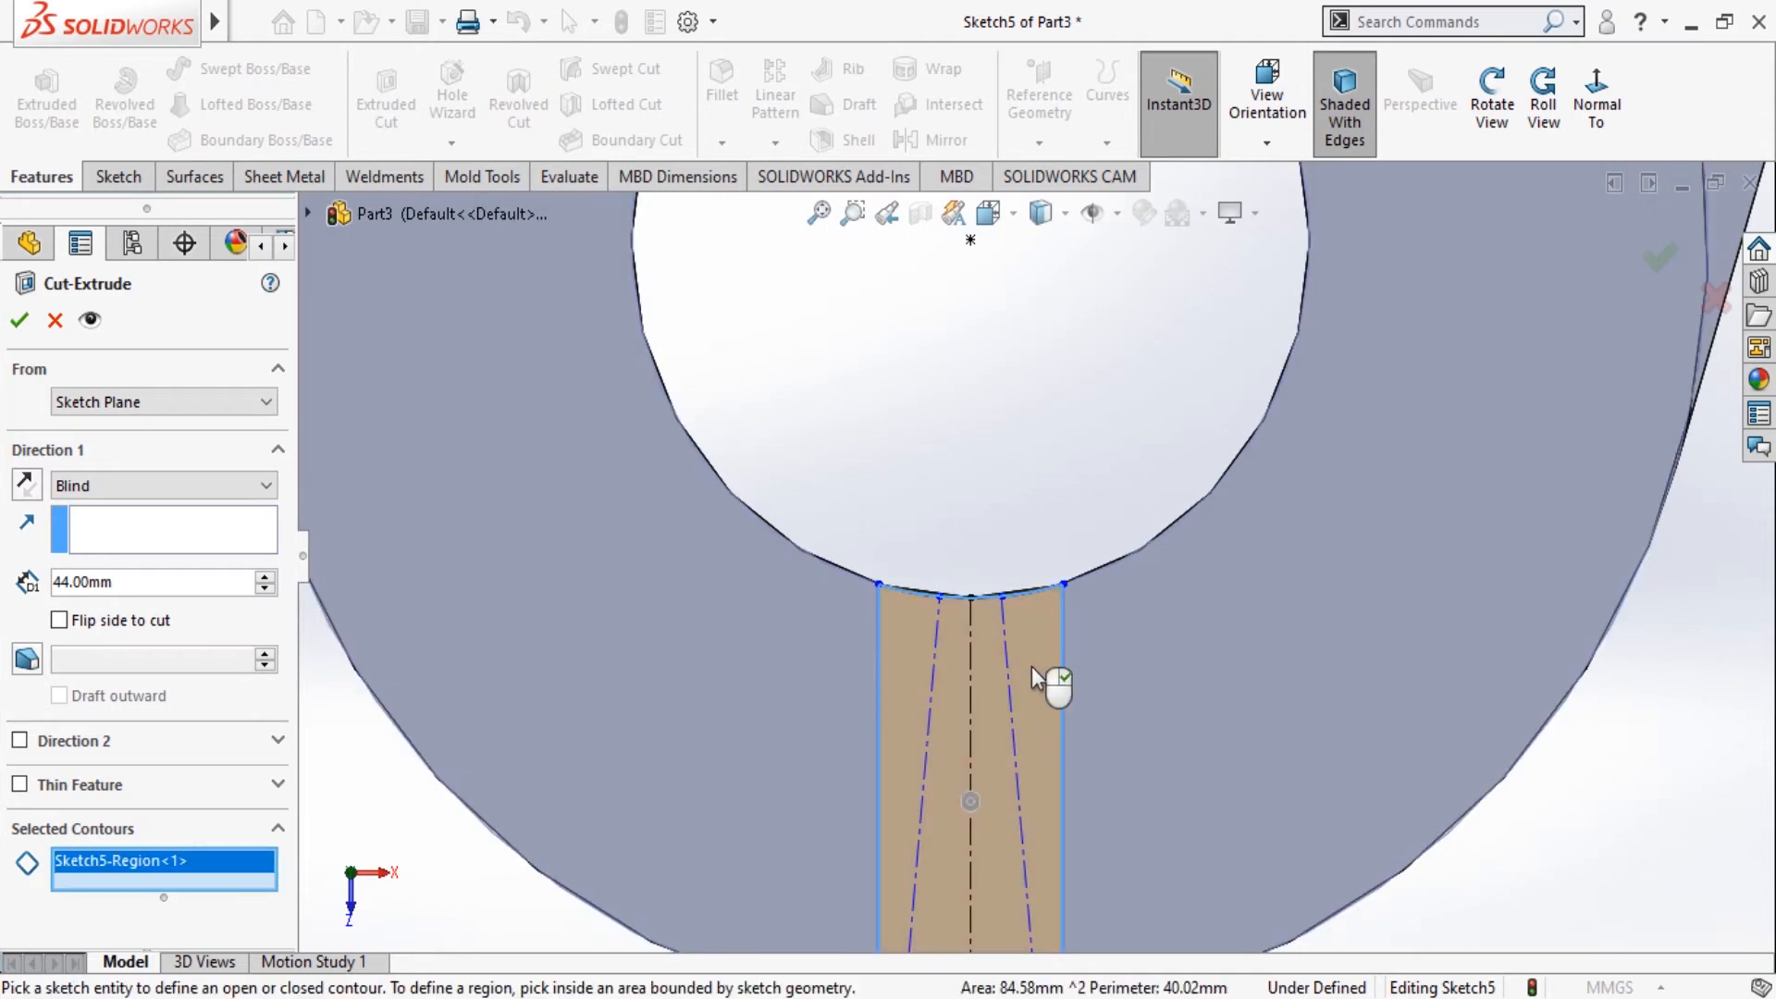
scroll(1036, 666, "up", 6)
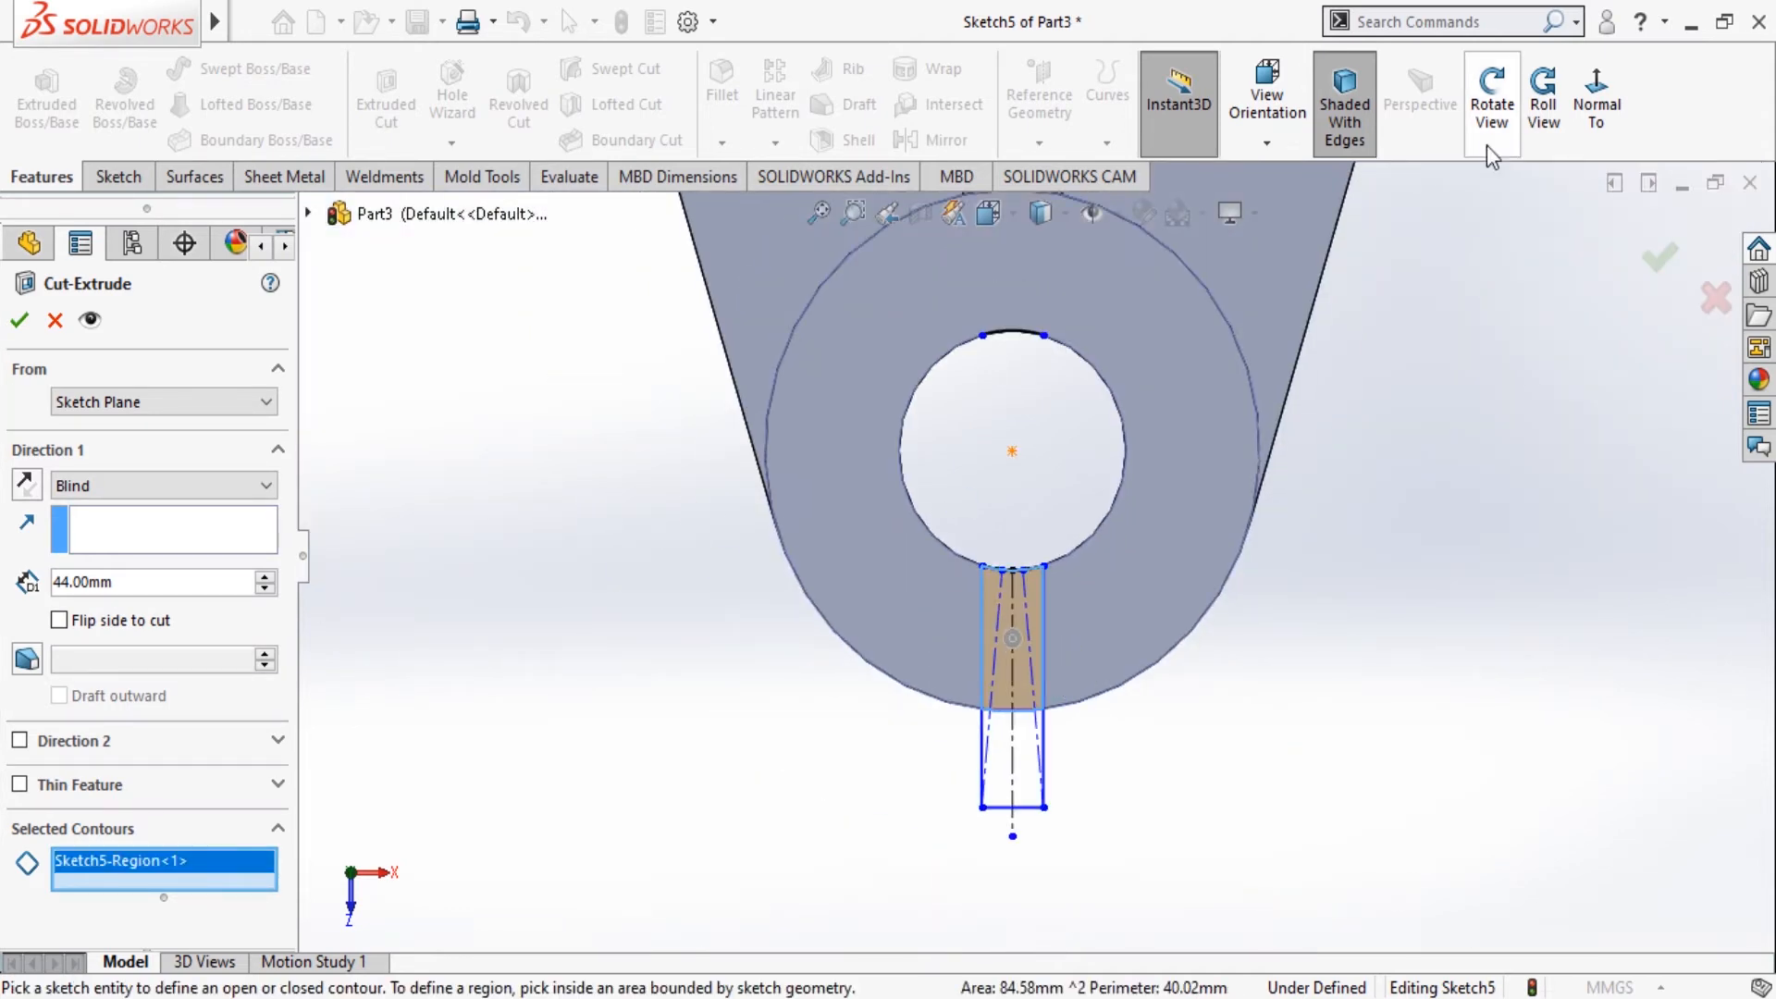
left_click(1491, 102)
left_click_drag(1419, 468, 1543, 478)
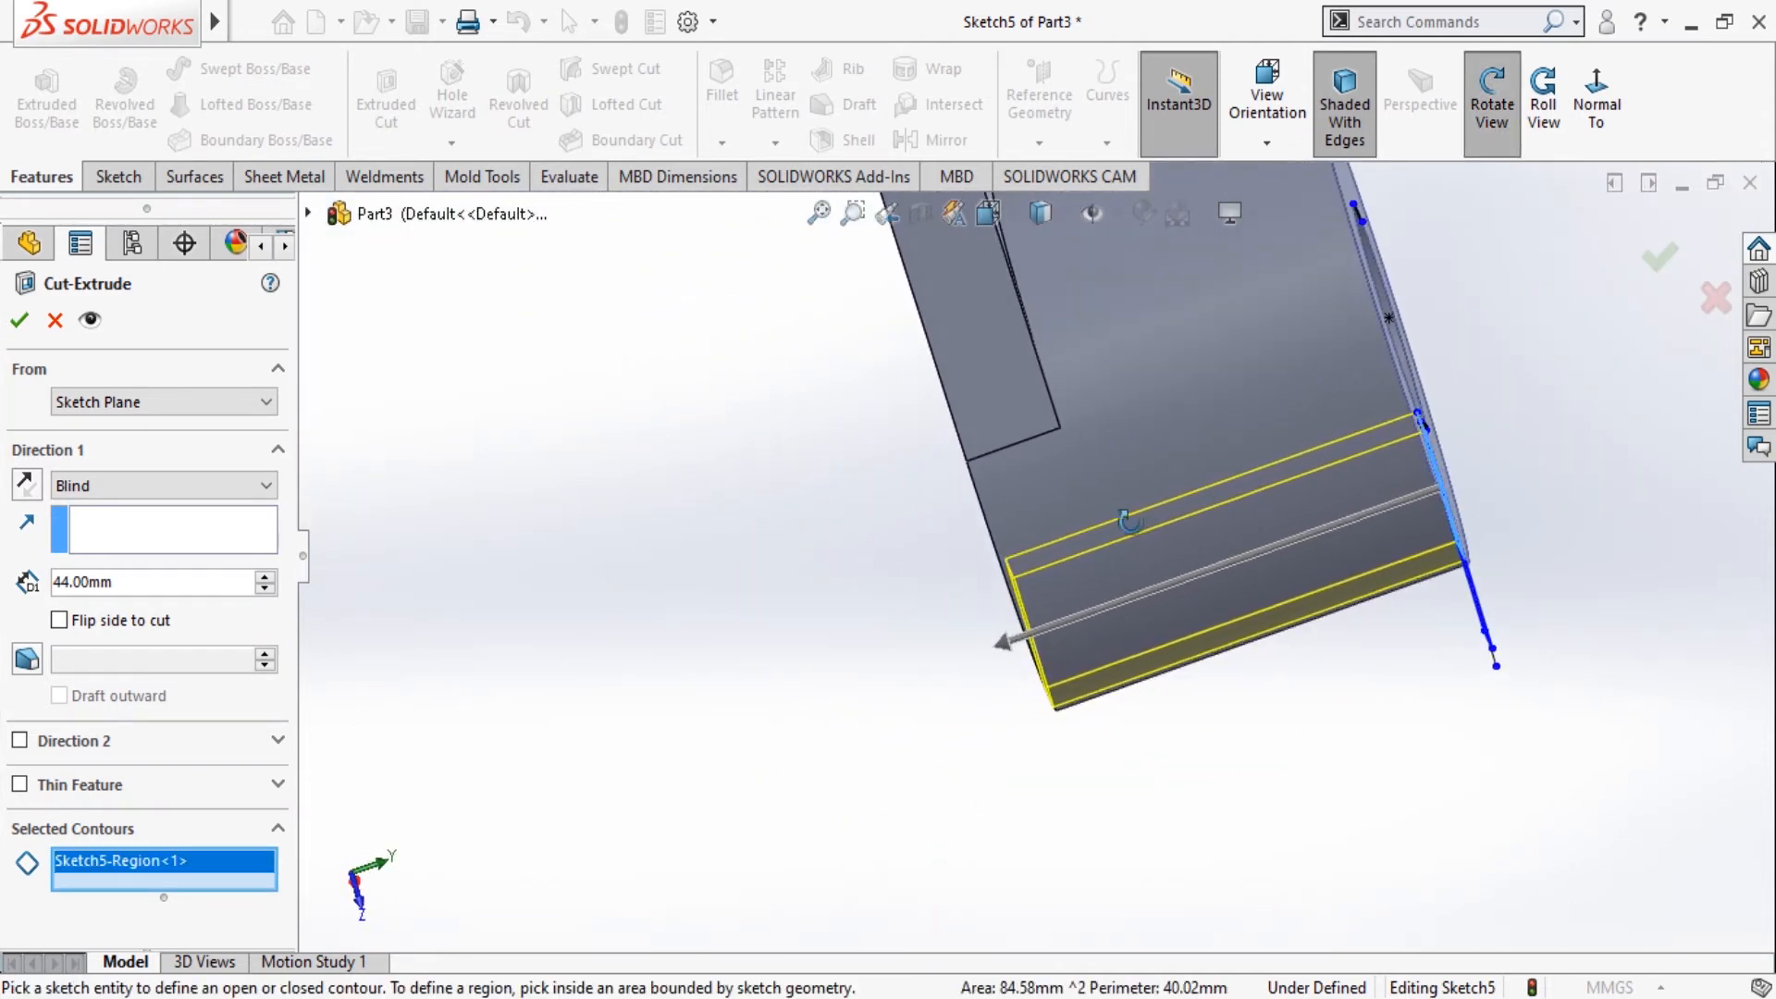
left_click(20, 321)
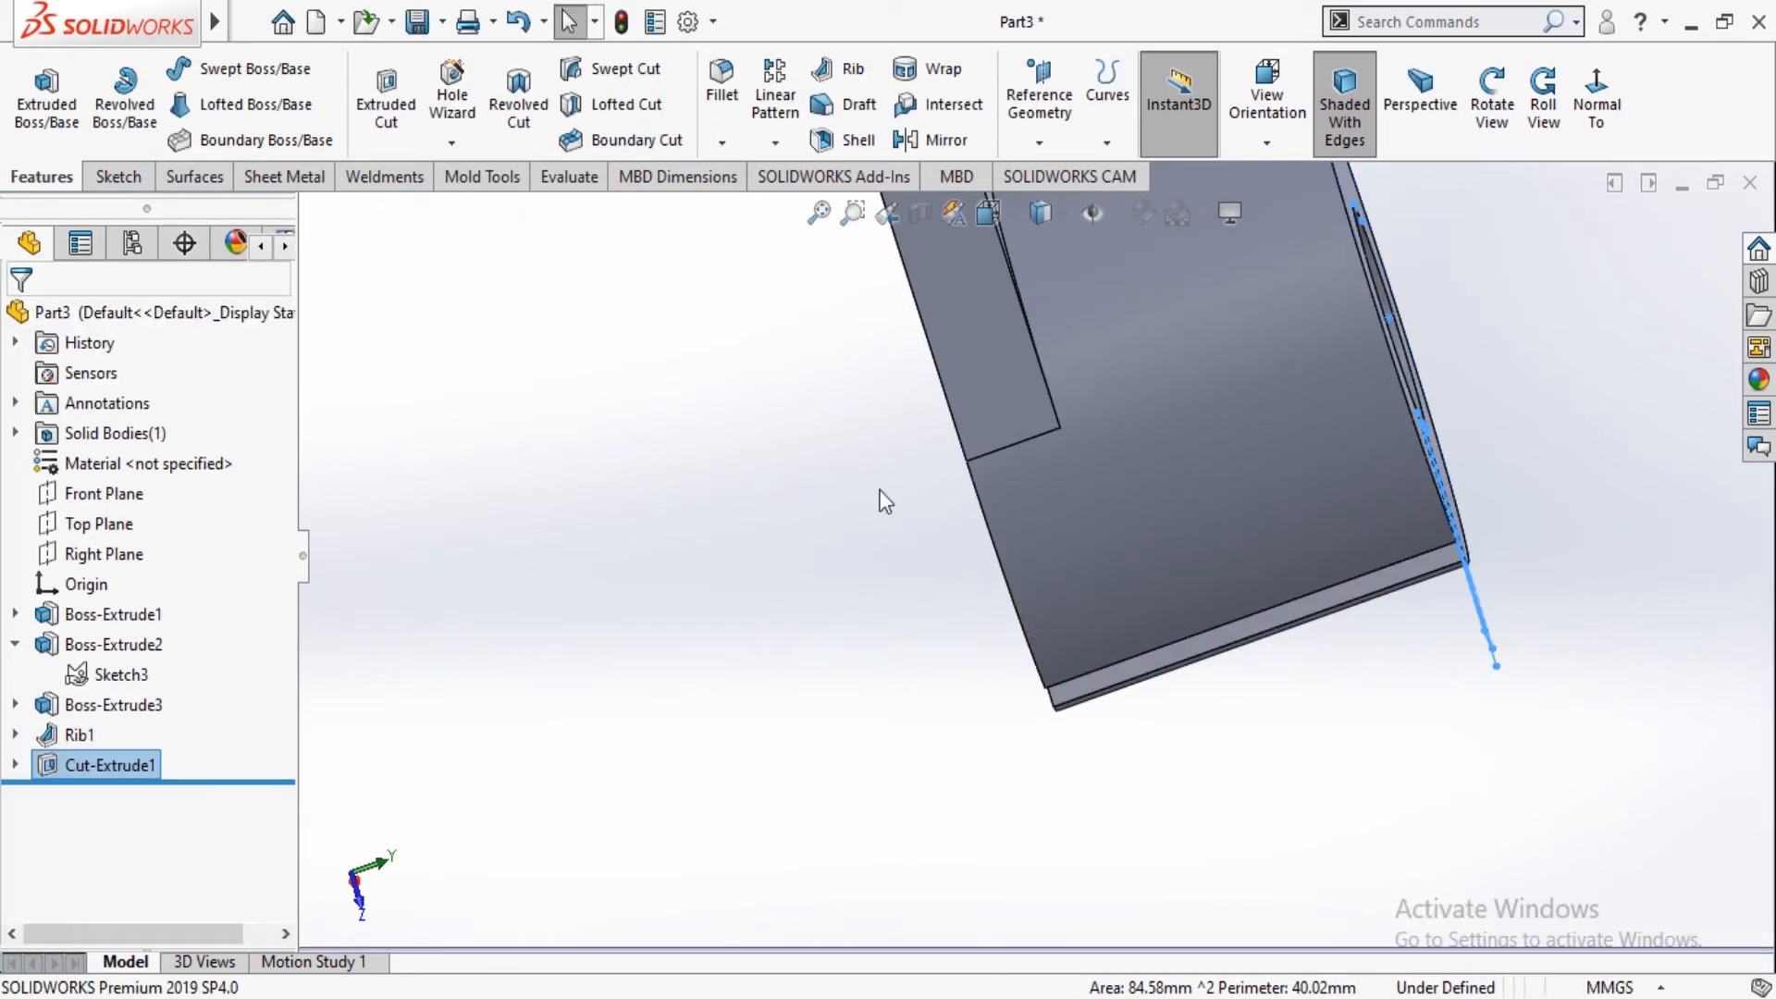
Inspect the slot cut and its sketch in the feature tree, and clear the sketch's selection.
scroll(1100, 590, "up", 3)
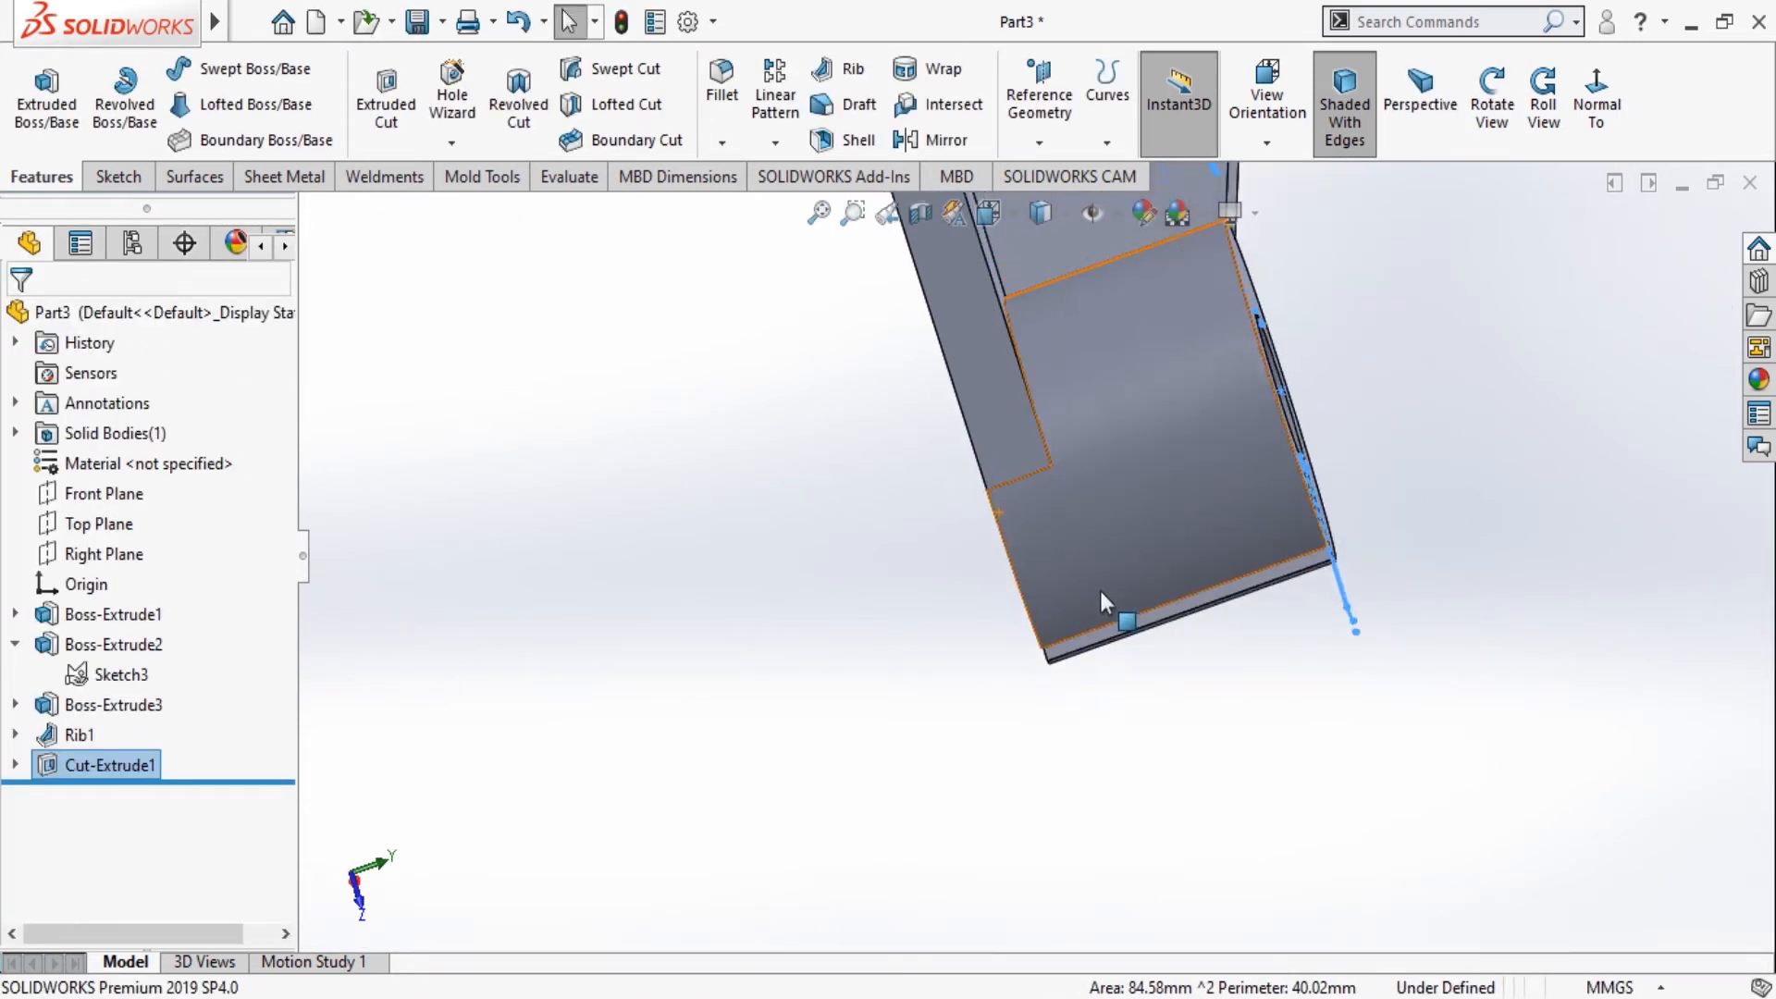
left_click(1493, 136)
left_click_drag(1280, 531, 1210, 339)
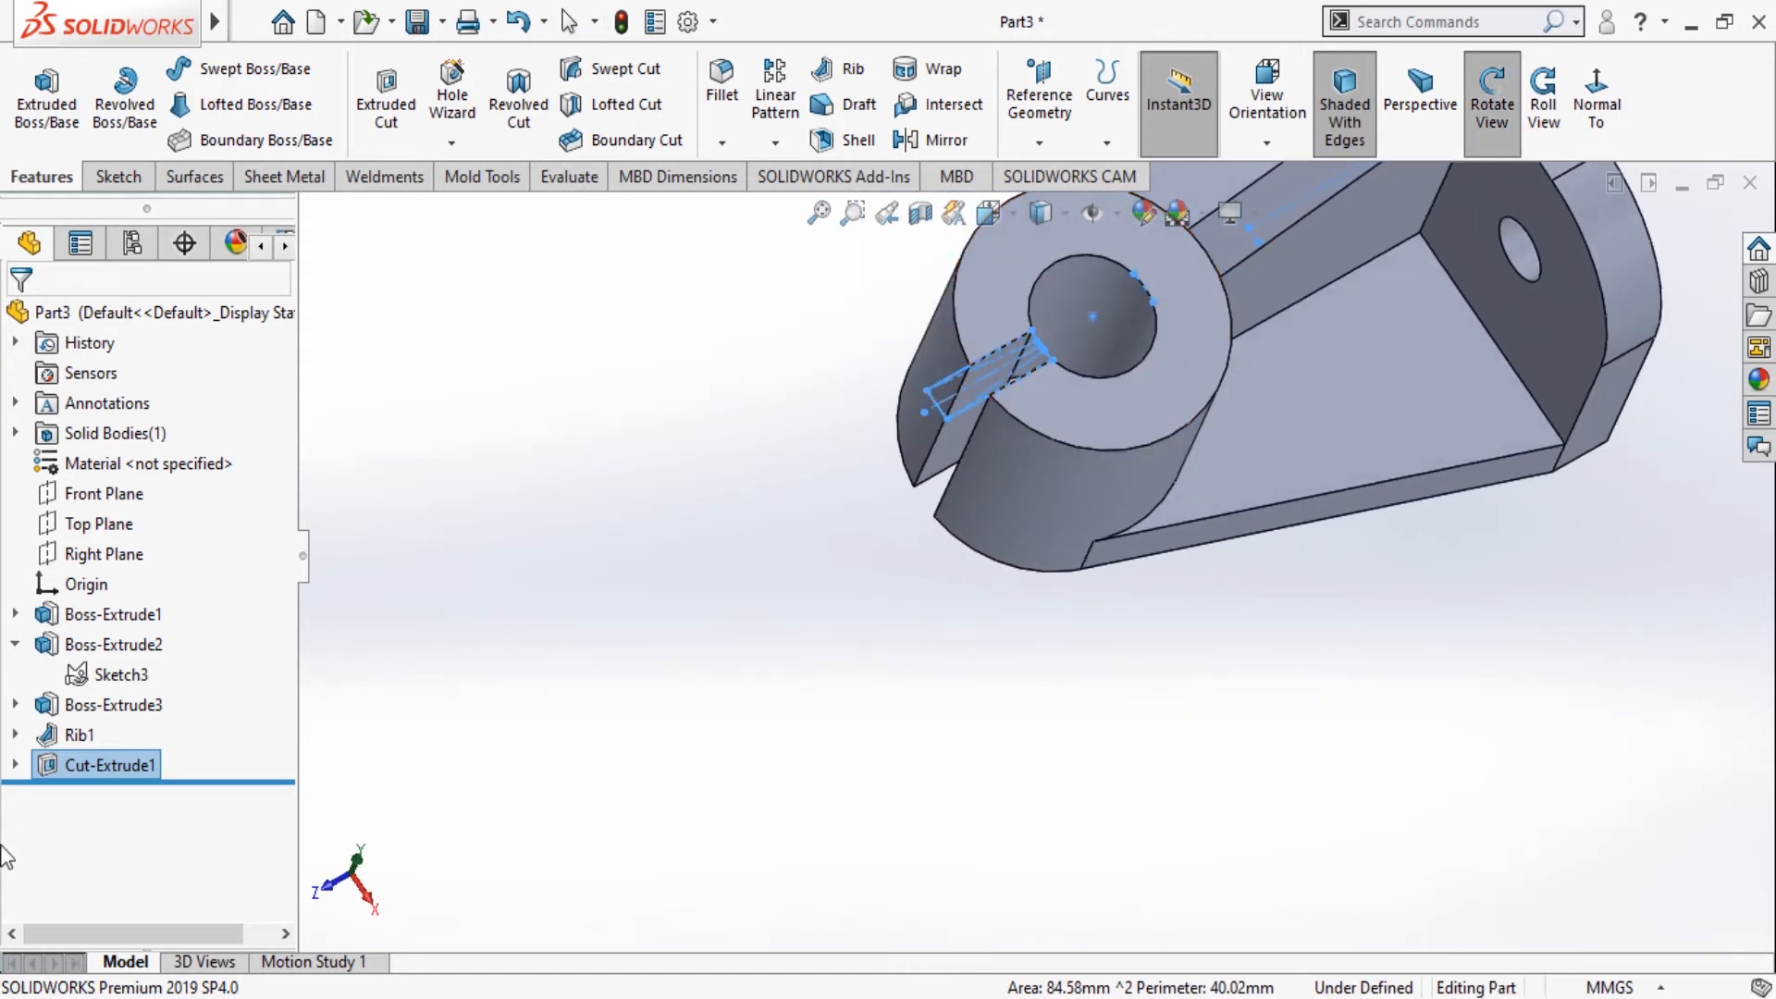
left_click(15, 765)
left_click(100, 798)
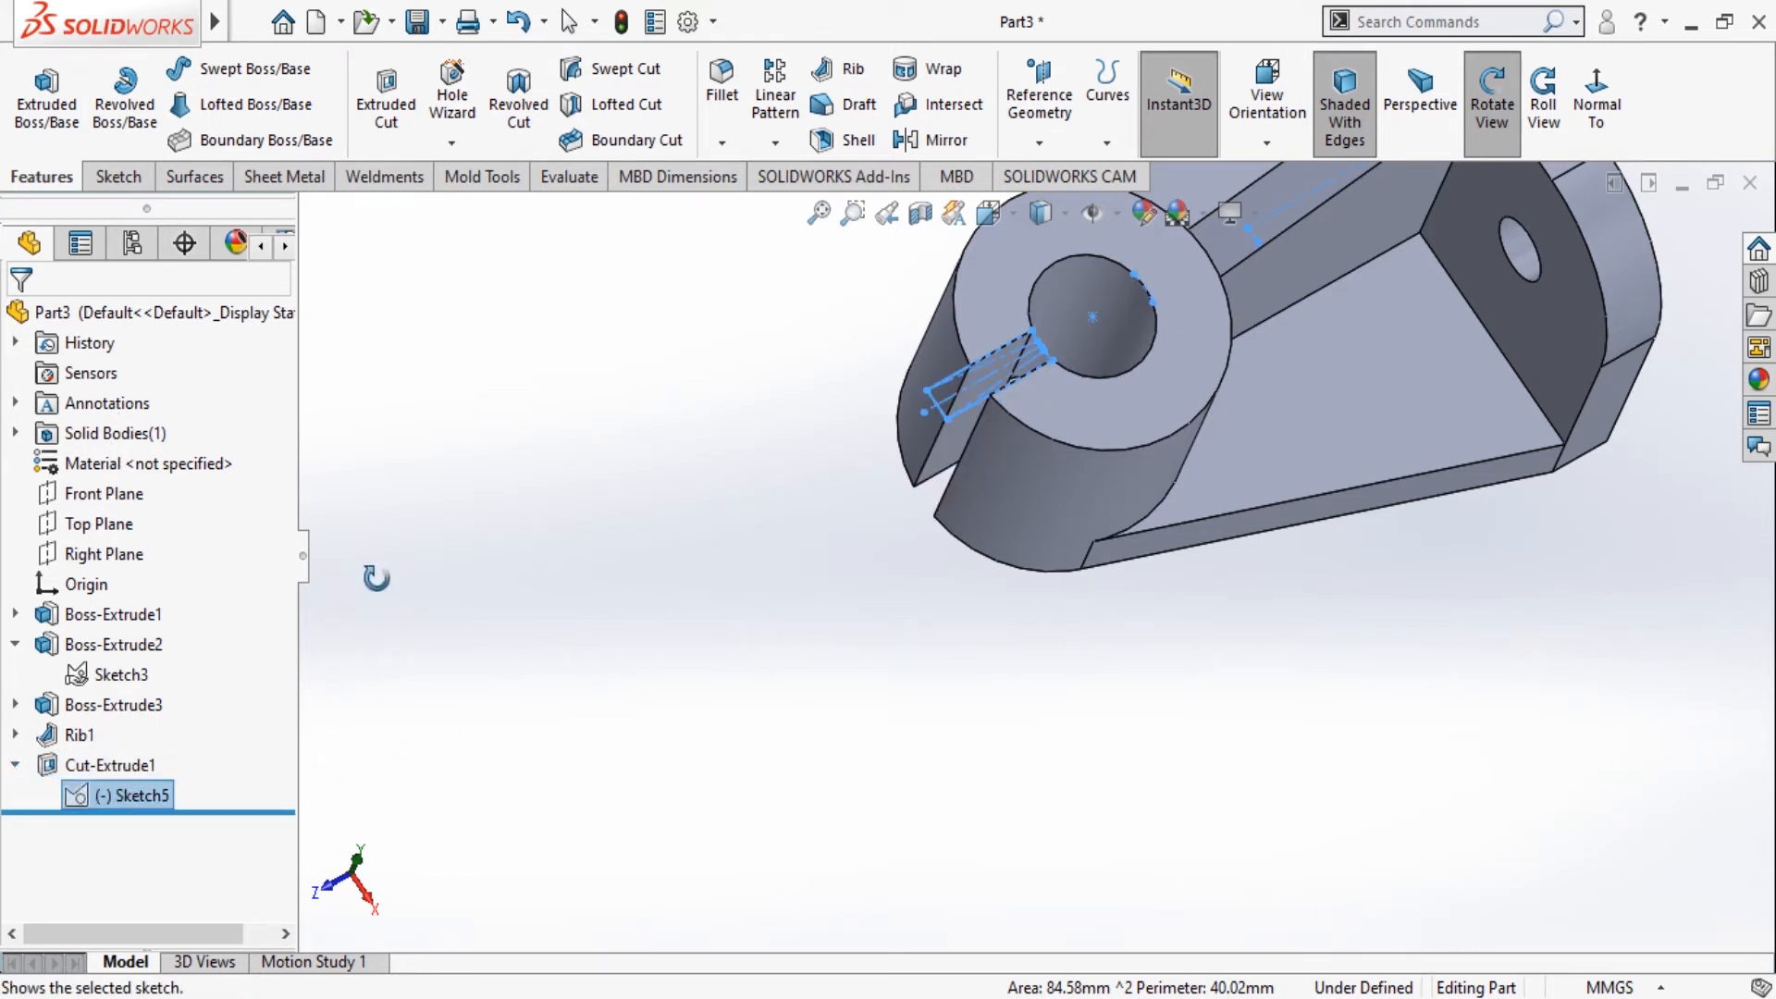
left_click(1491, 102)
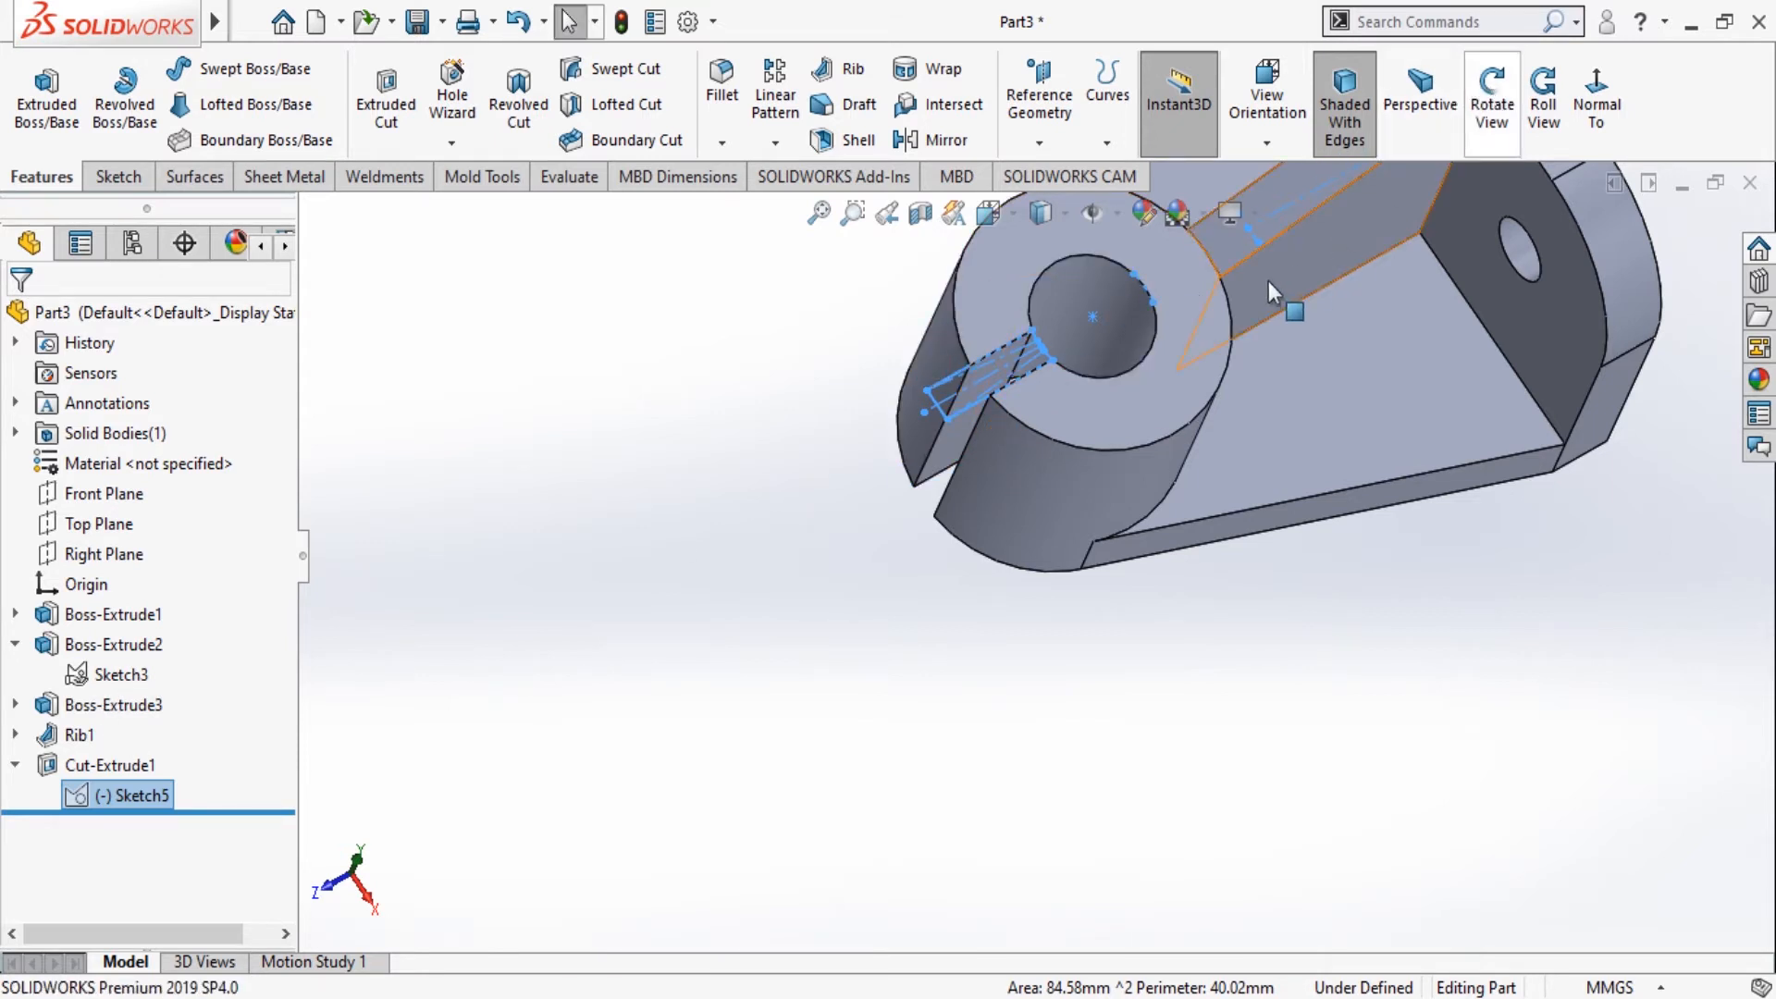
left_click(962, 420)
left_click(862, 553)
Examine the slotted boss, the rib and the plate with its two holes from several sides.
middle_click_drag(989, 525, 1280, 264)
scroll(1280, 265, "down", 1)
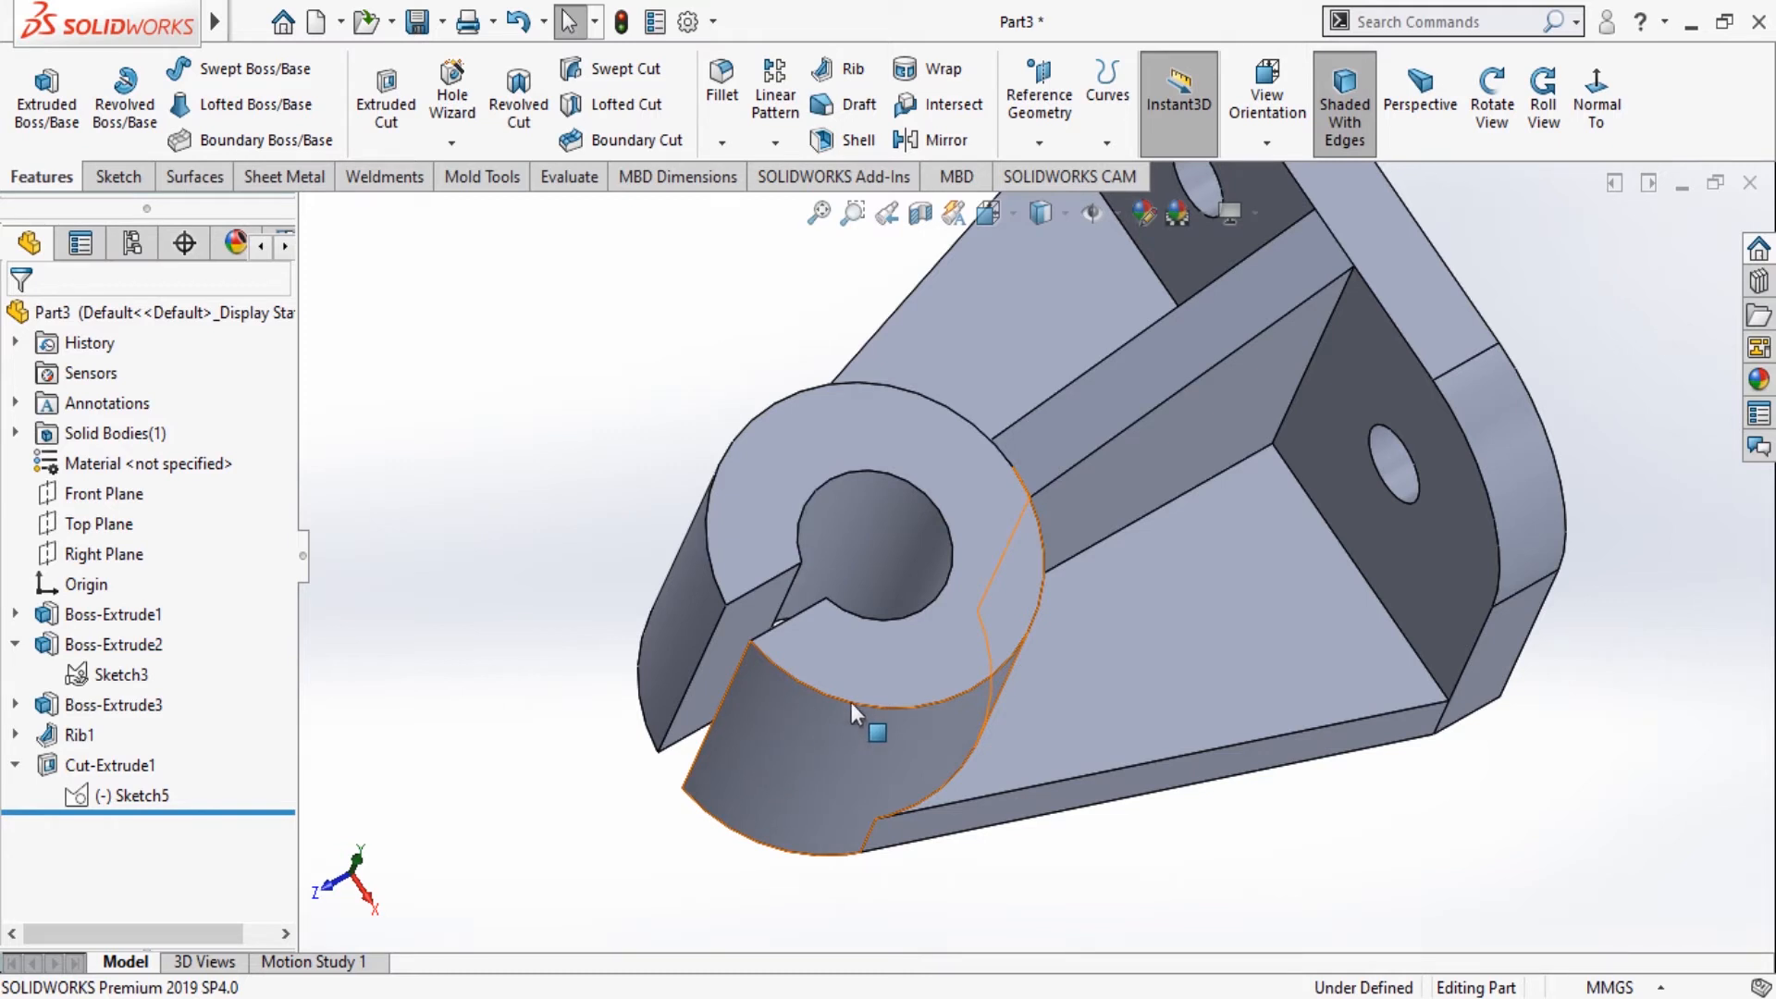
left_click(1491, 102)
mouse_move(1208, 683)
left_mouse_down()
mouse_move(1233, 669)
mouse_move(1283, 816)
mouse_move(1233, 647)
mouse_move(1227, 685)
left_mouse_up()
scroll(1420, 807, "down", 2)
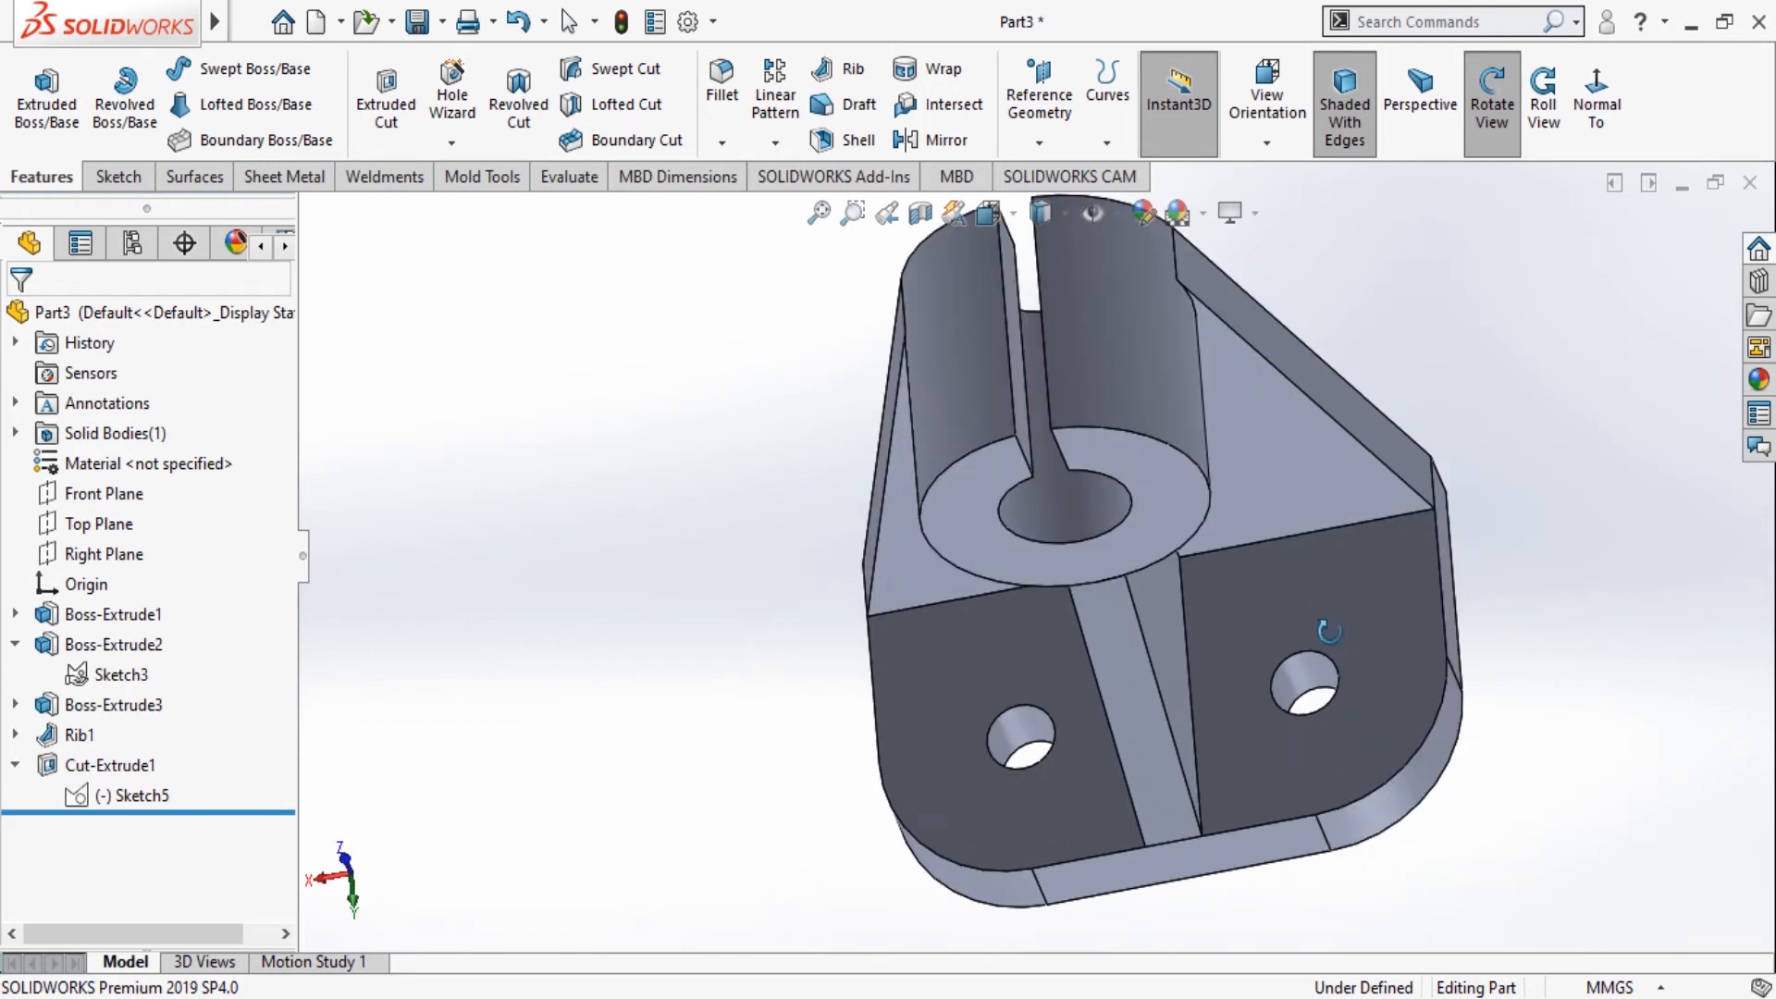
scroll(1323, 592, "up", 1)
mouse_move(1191, 381)
left_mouse_down()
mouse_move(1264, 427)
mouse_move(1185, 385)
left_mouse_up()
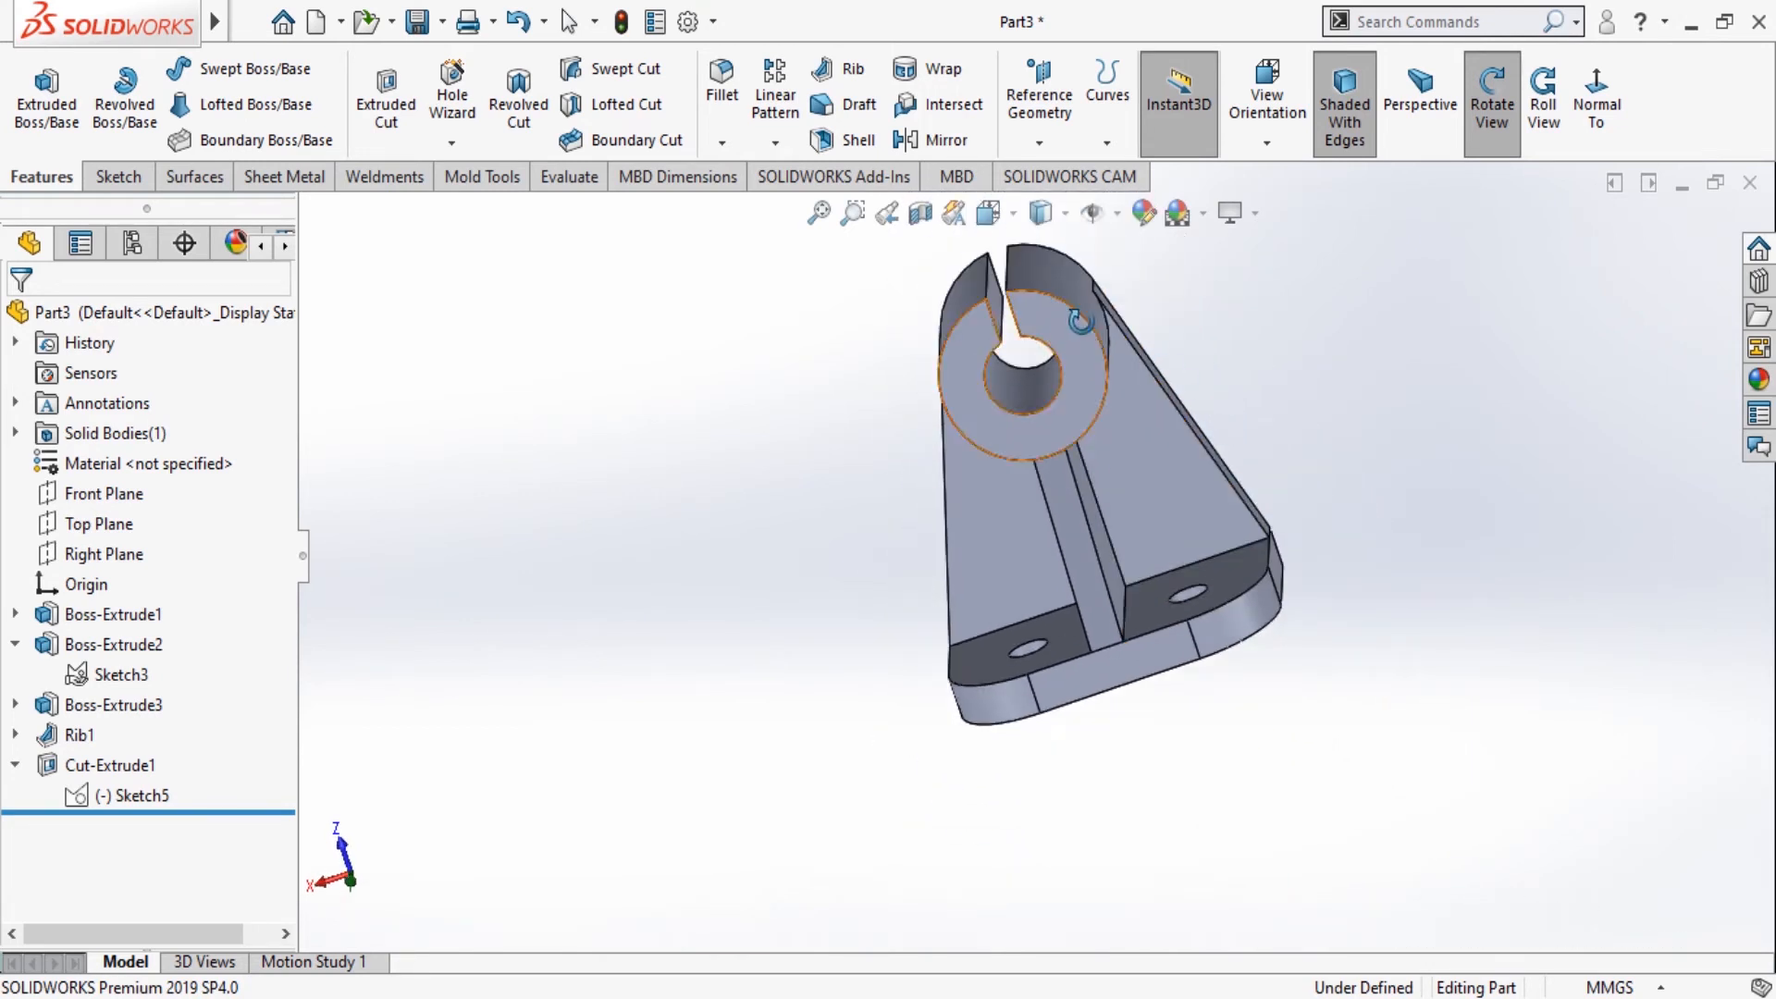
scroll(1078, 319, "down", 2)
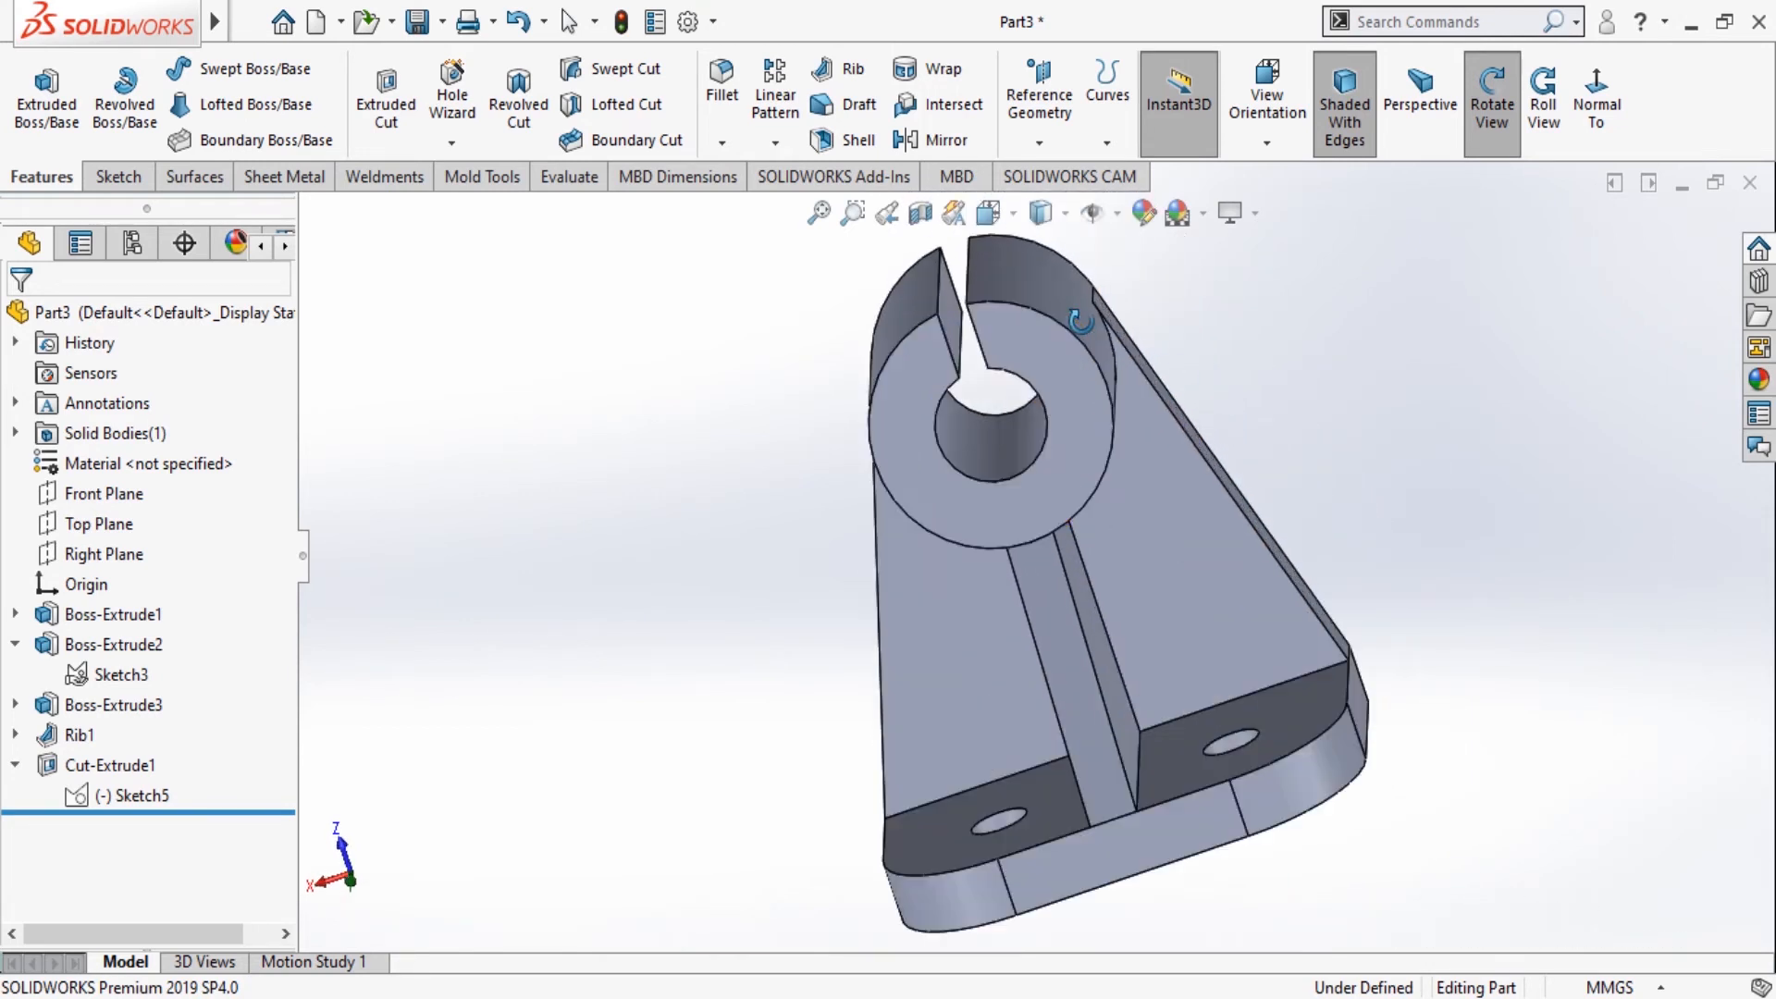
left_click(1491, 107)
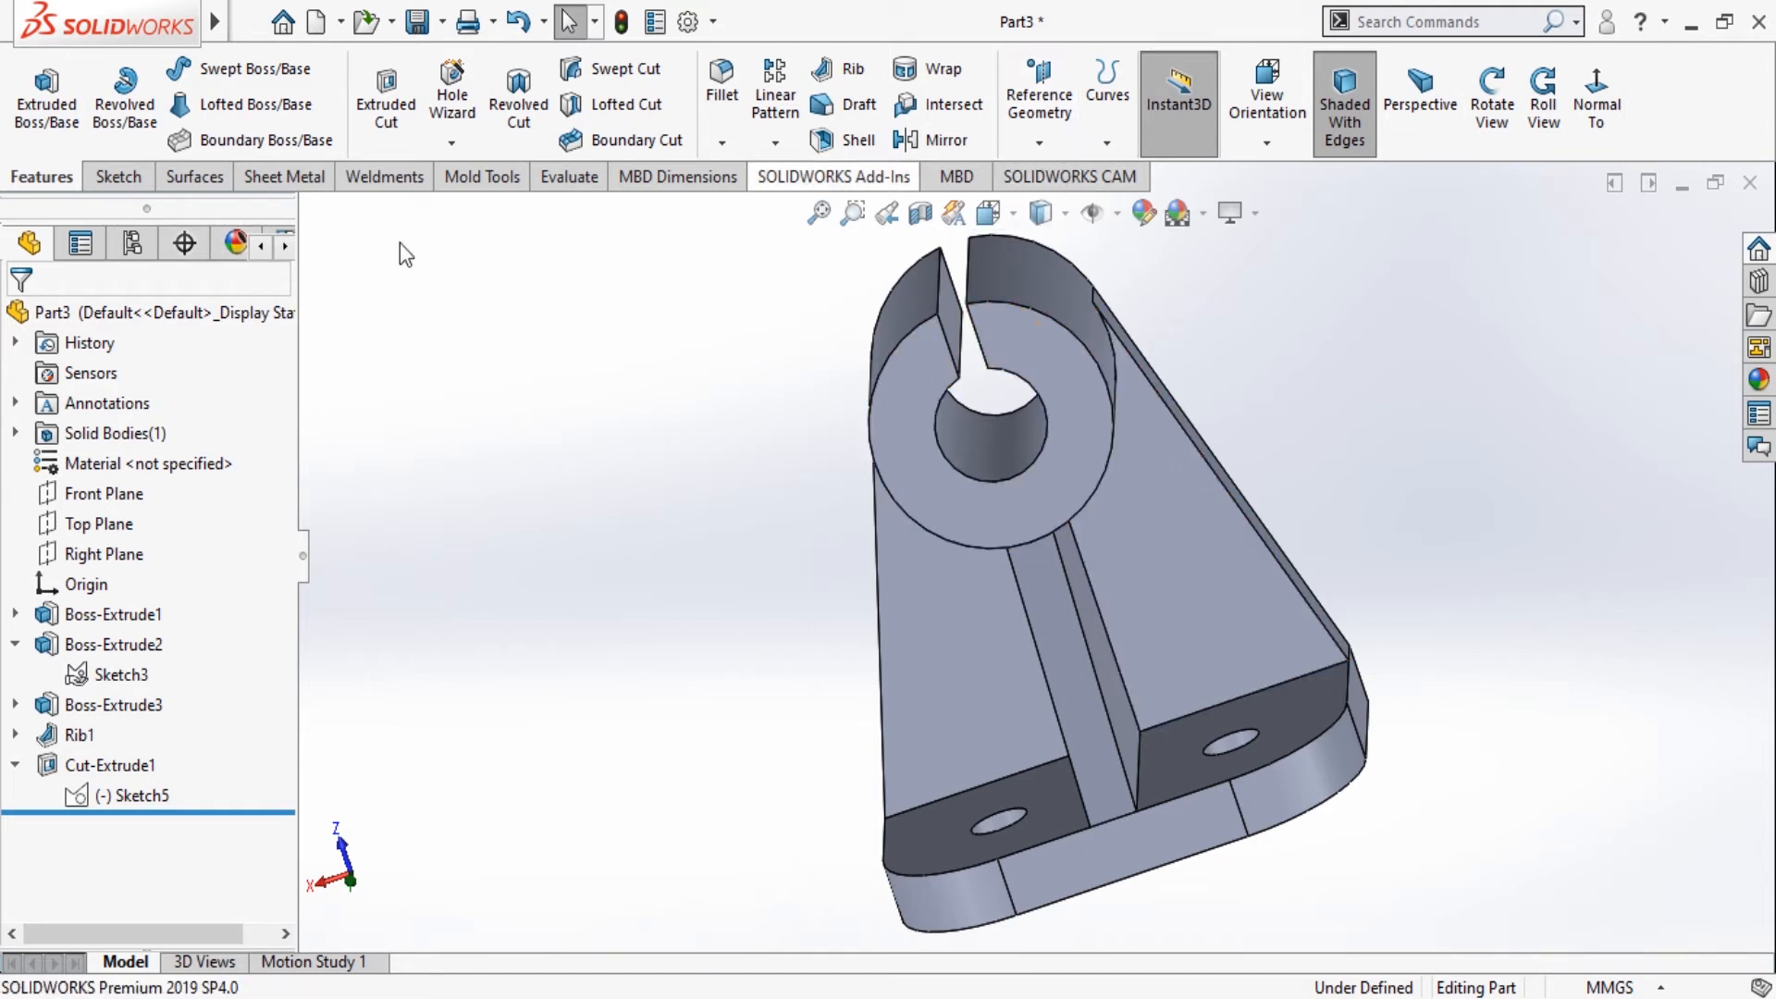
Start a new reference plane with the Front Plane as its first reference.
left_click(111, 555)
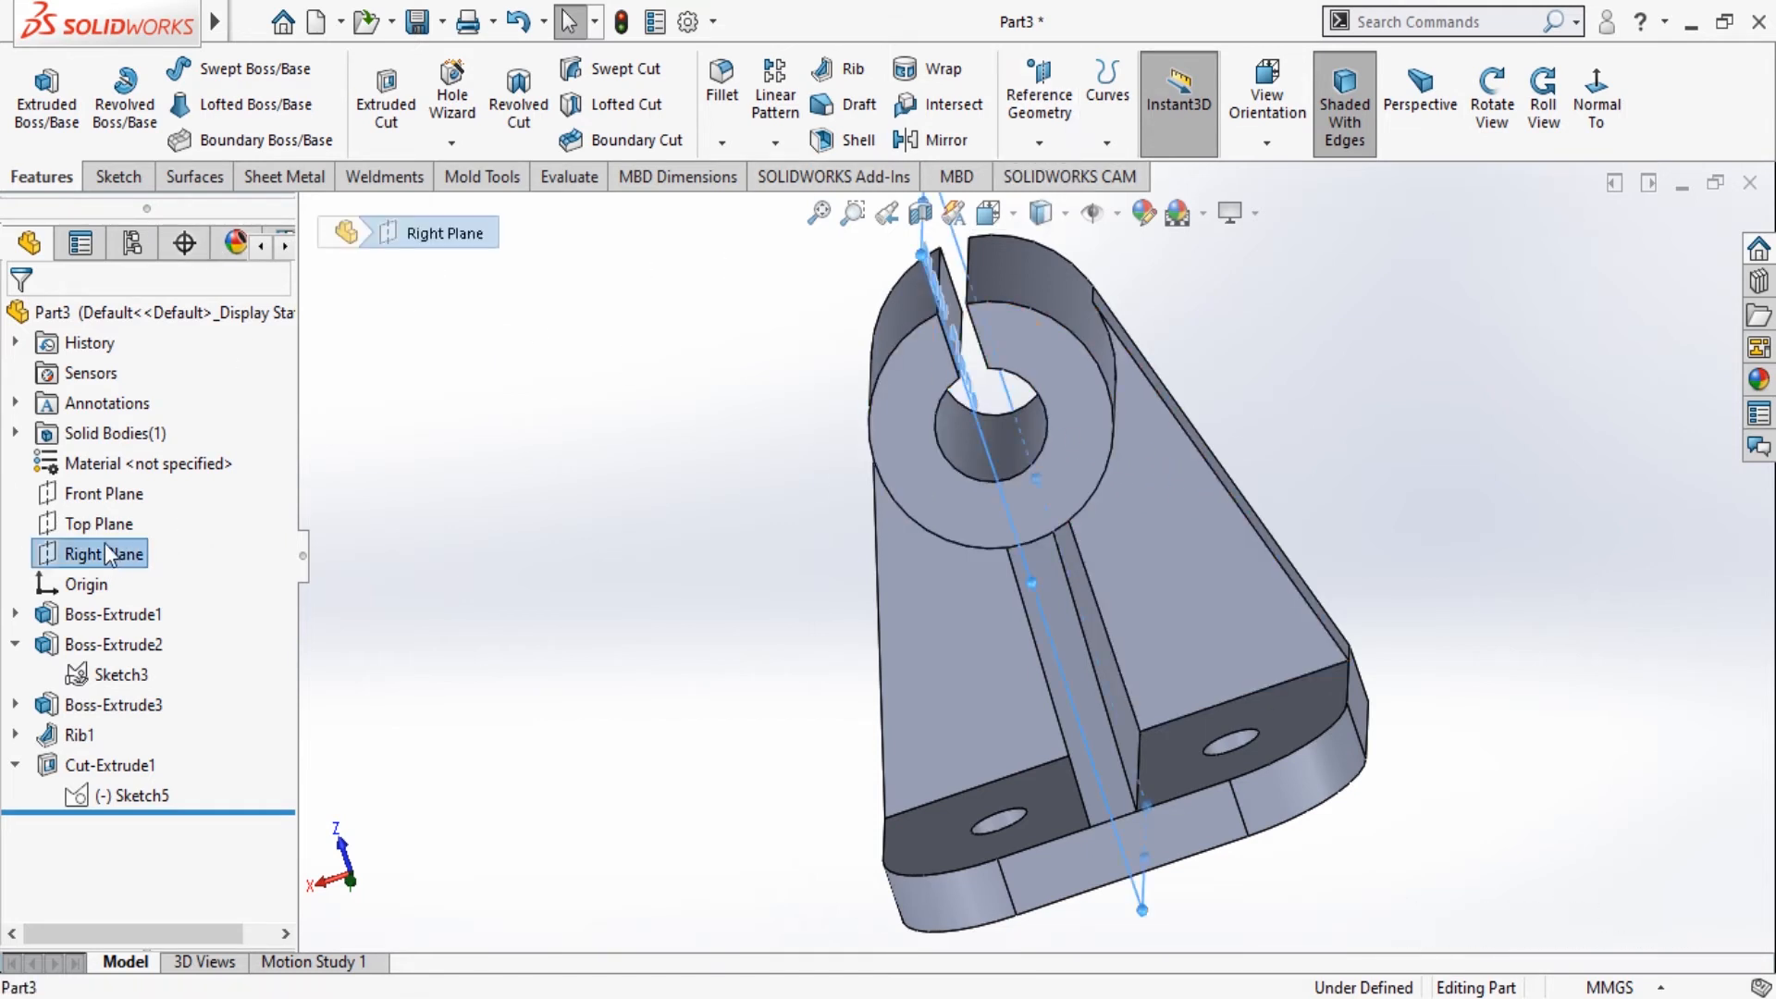
left_click(86, 523)
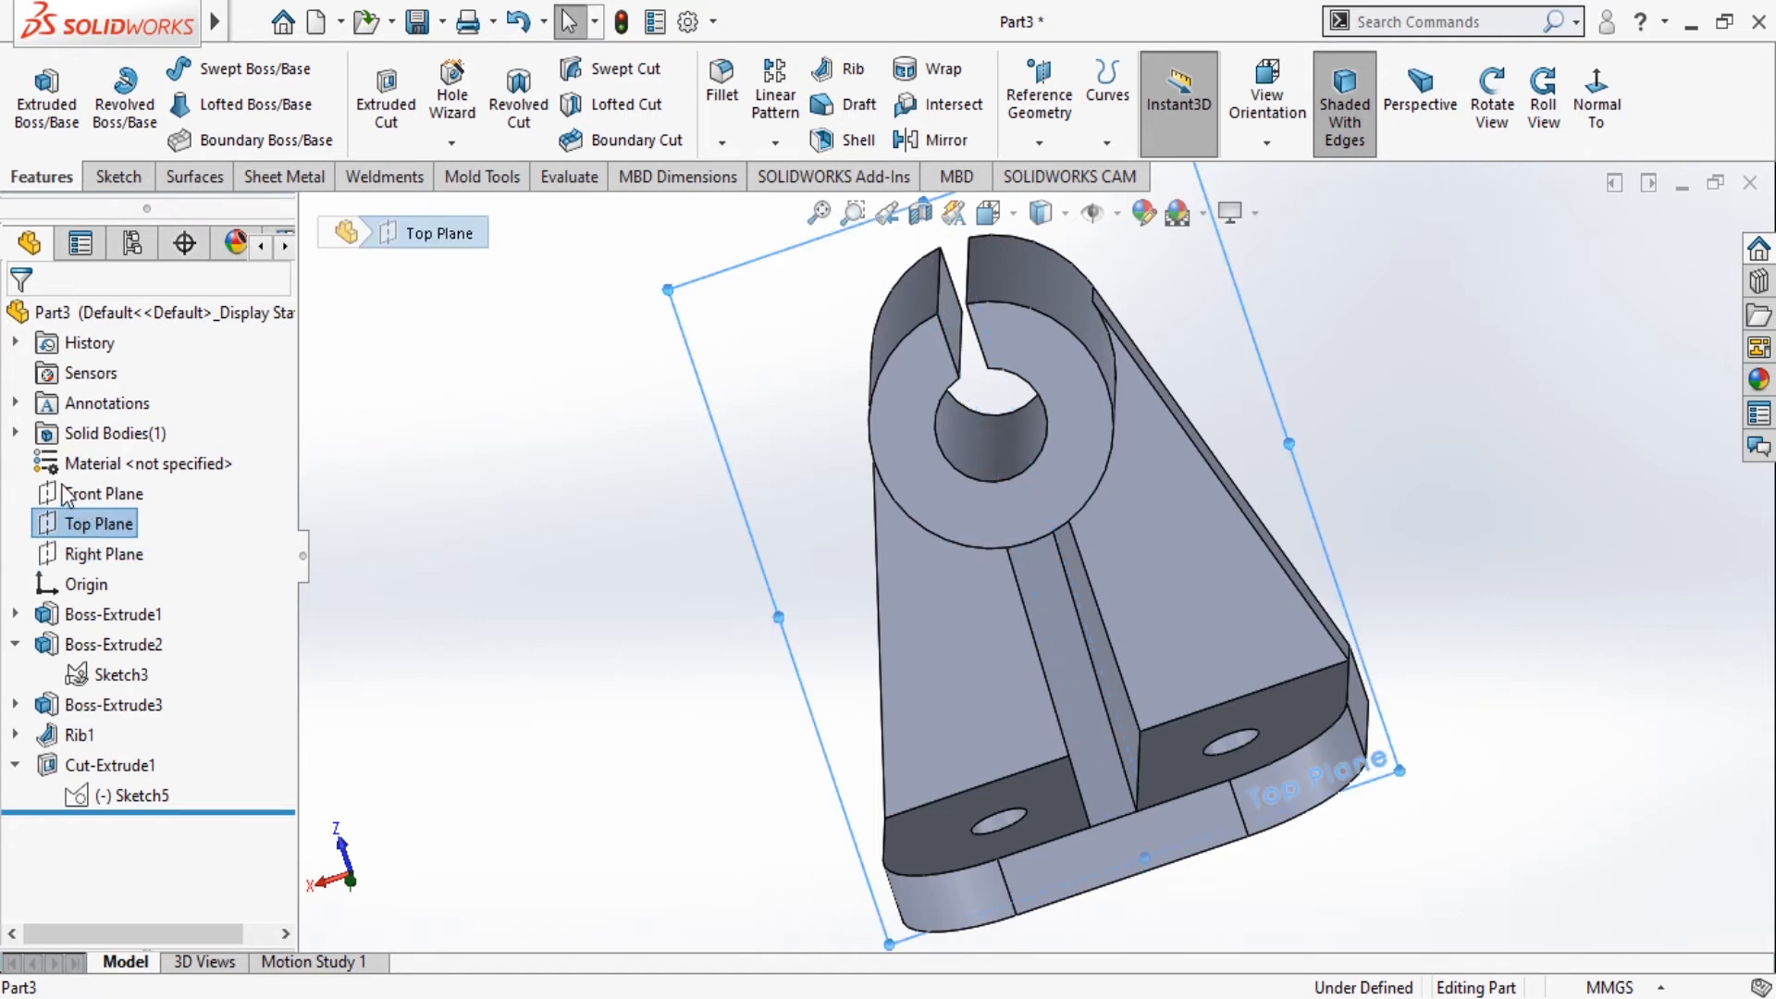
left_click(72, 495)
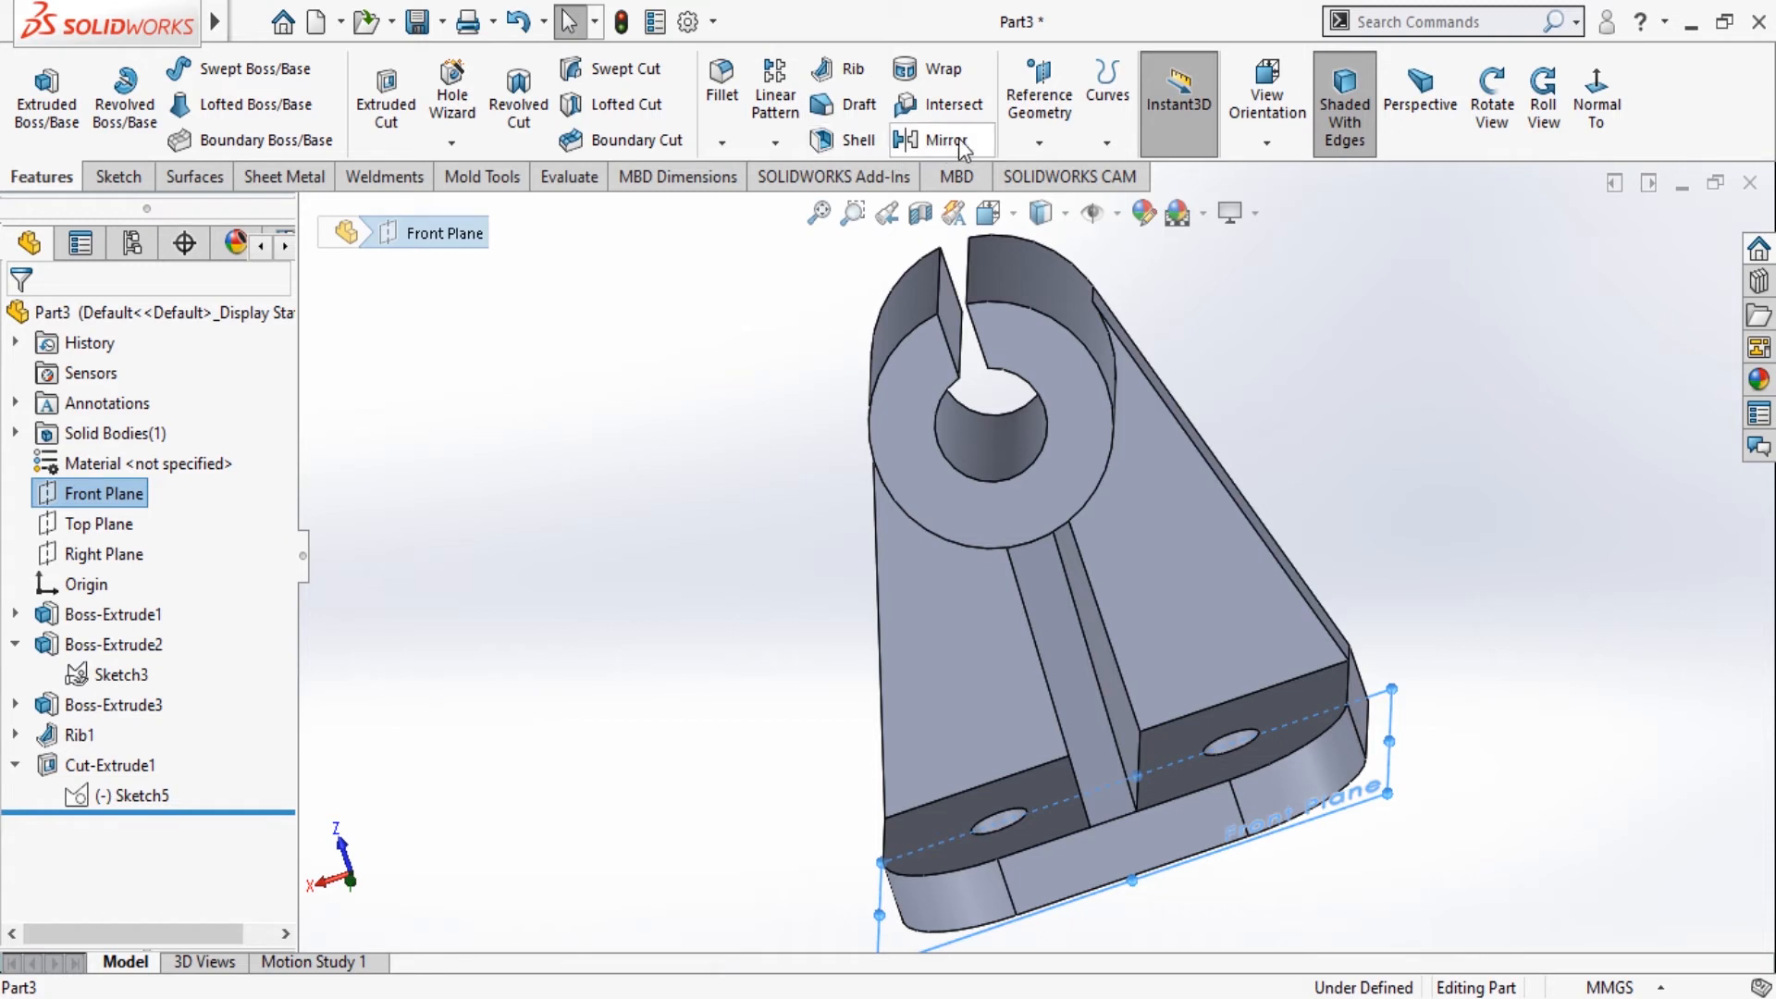
left_click(1042, 143)
left_click(1050, 176)
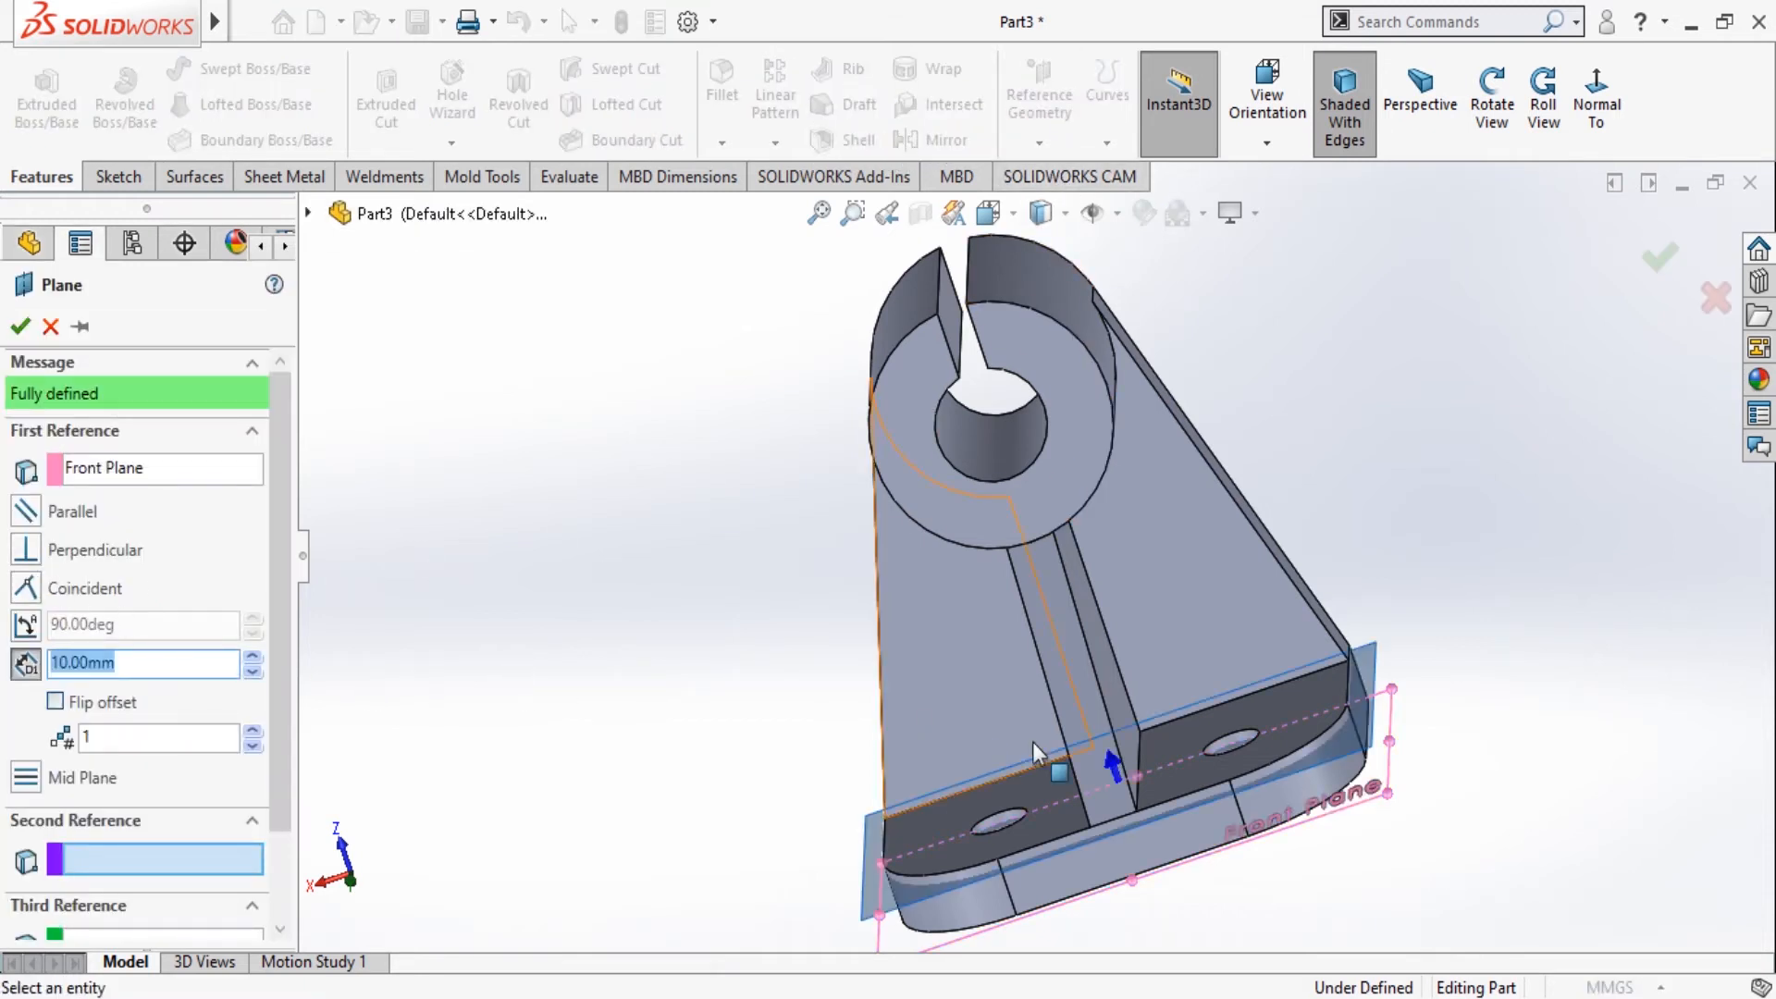
Try raising the new plane's offset from the Front Plane in 10 mm increments up to 130 mm.
left_click(255, 657)
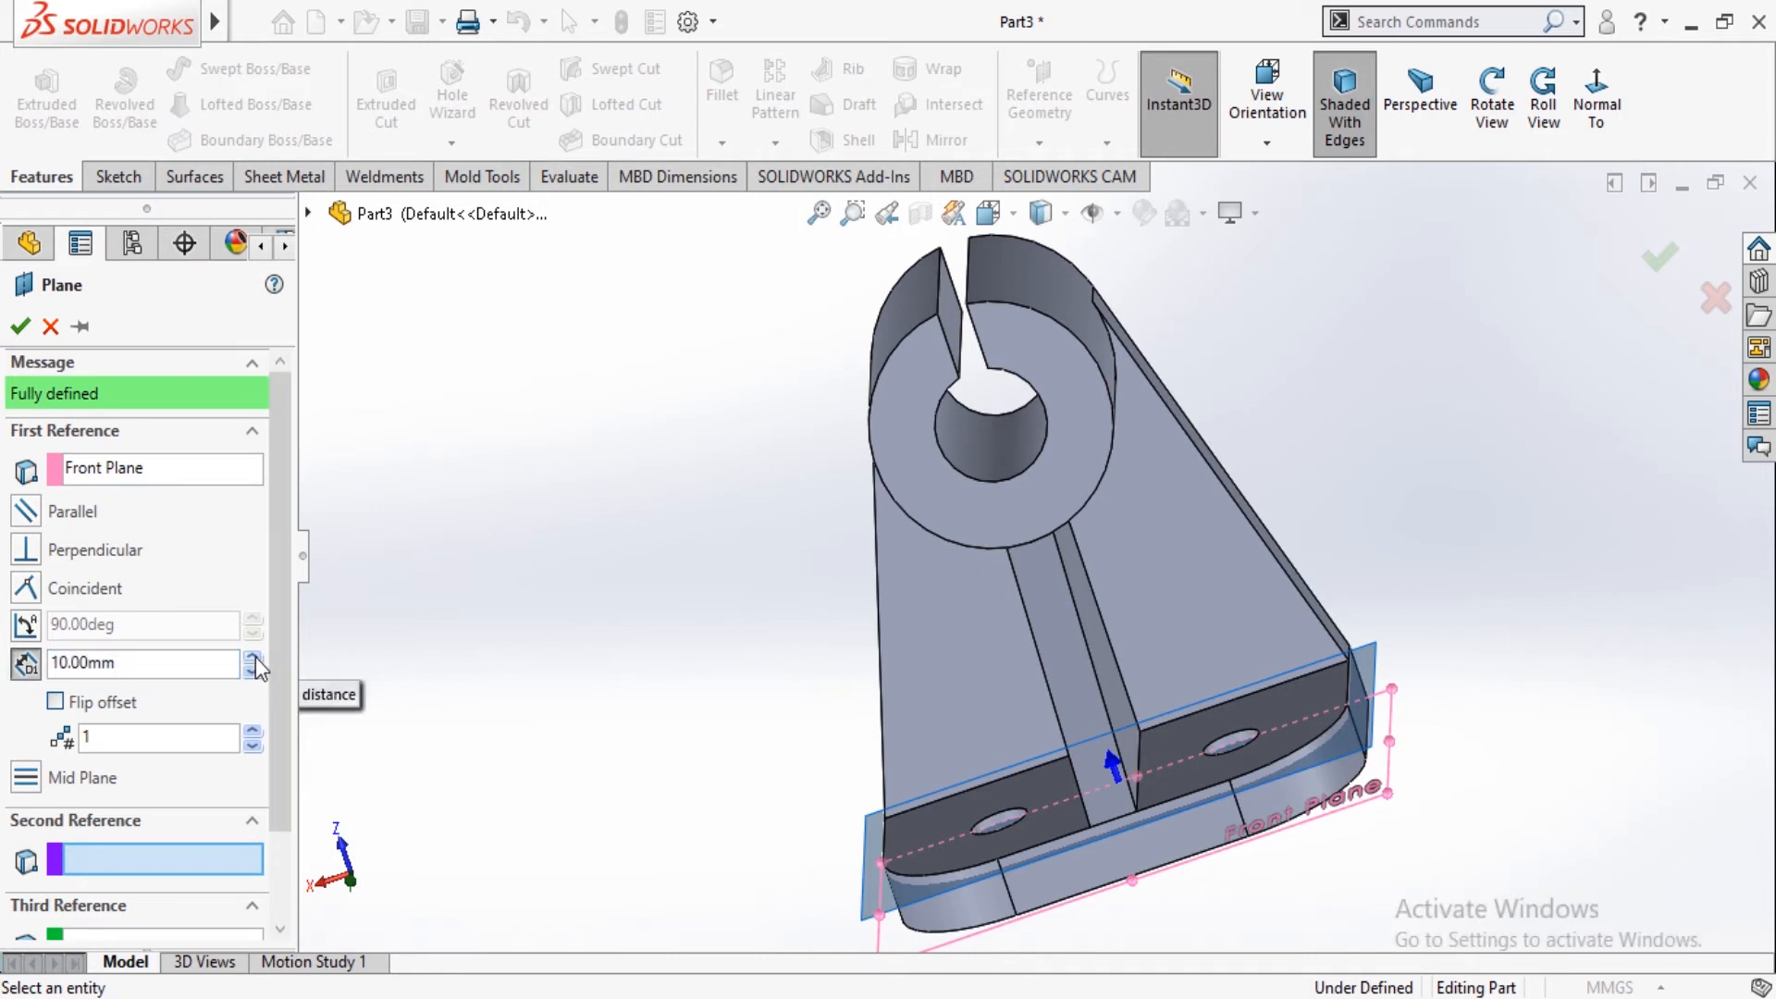
left_click(255, 657)
left_click(255, 657)
left_click(256, 656)
left_click(255, 656)
left_click(256, 656)
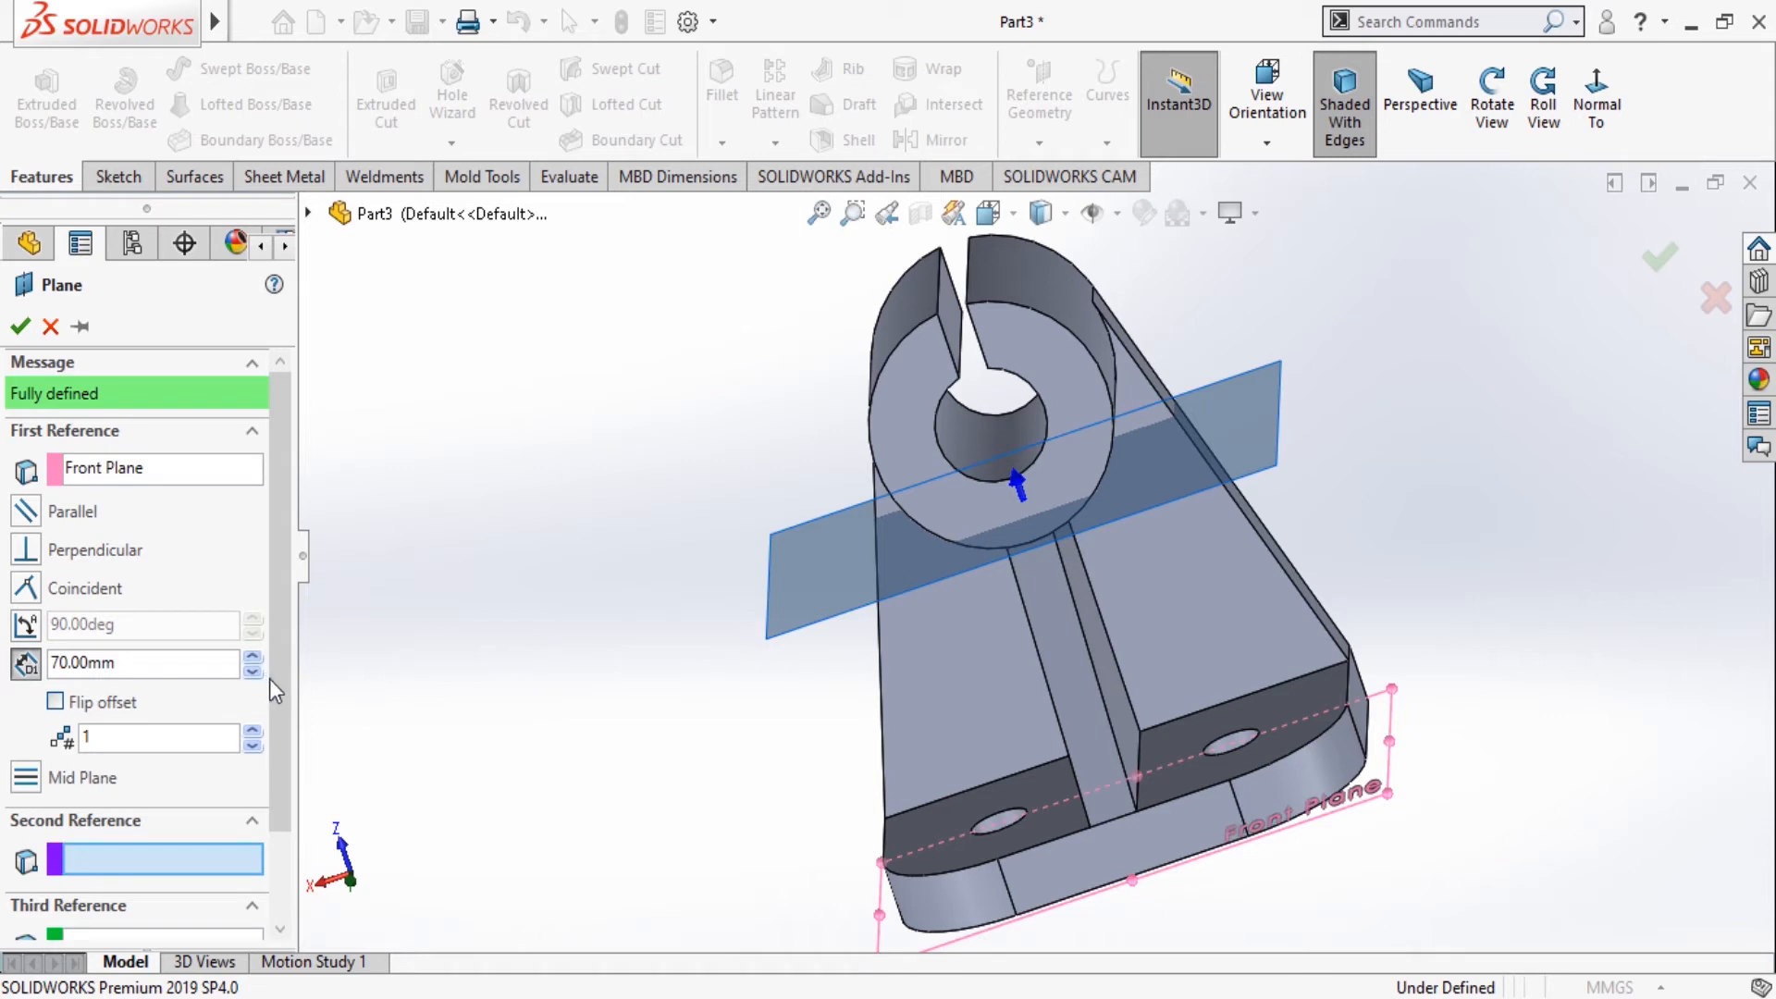
double_click(158, 663)
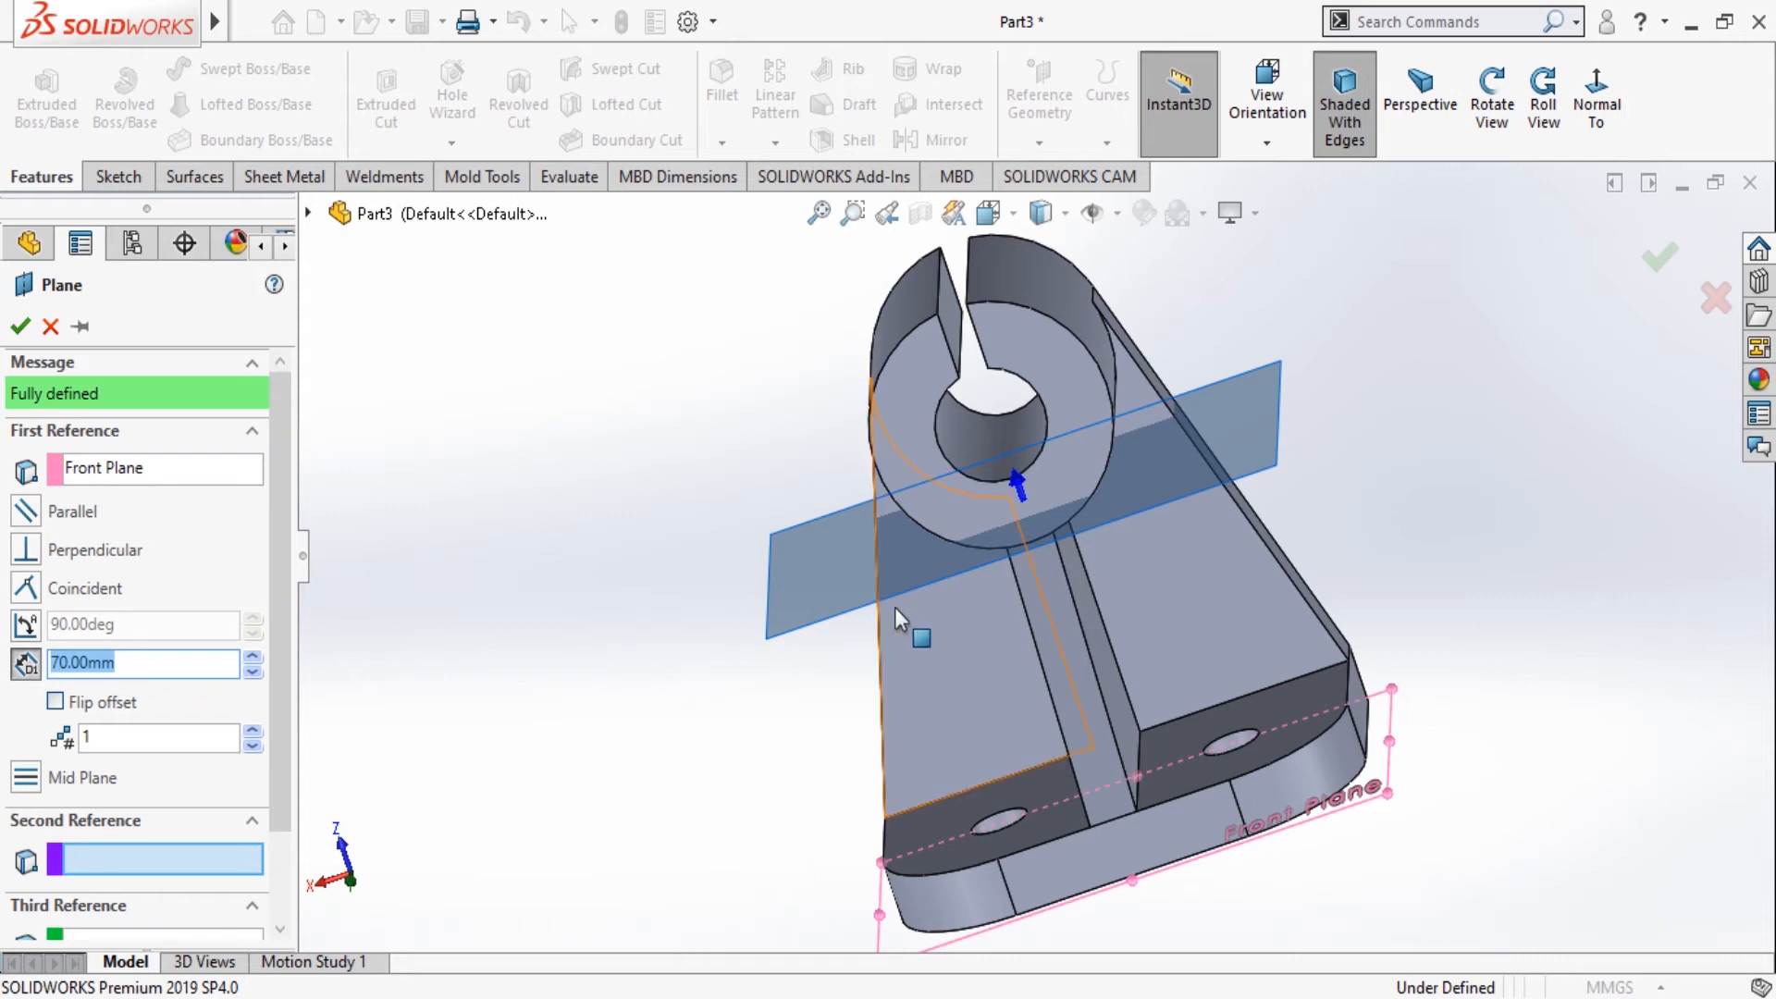
left_click(253, 657)
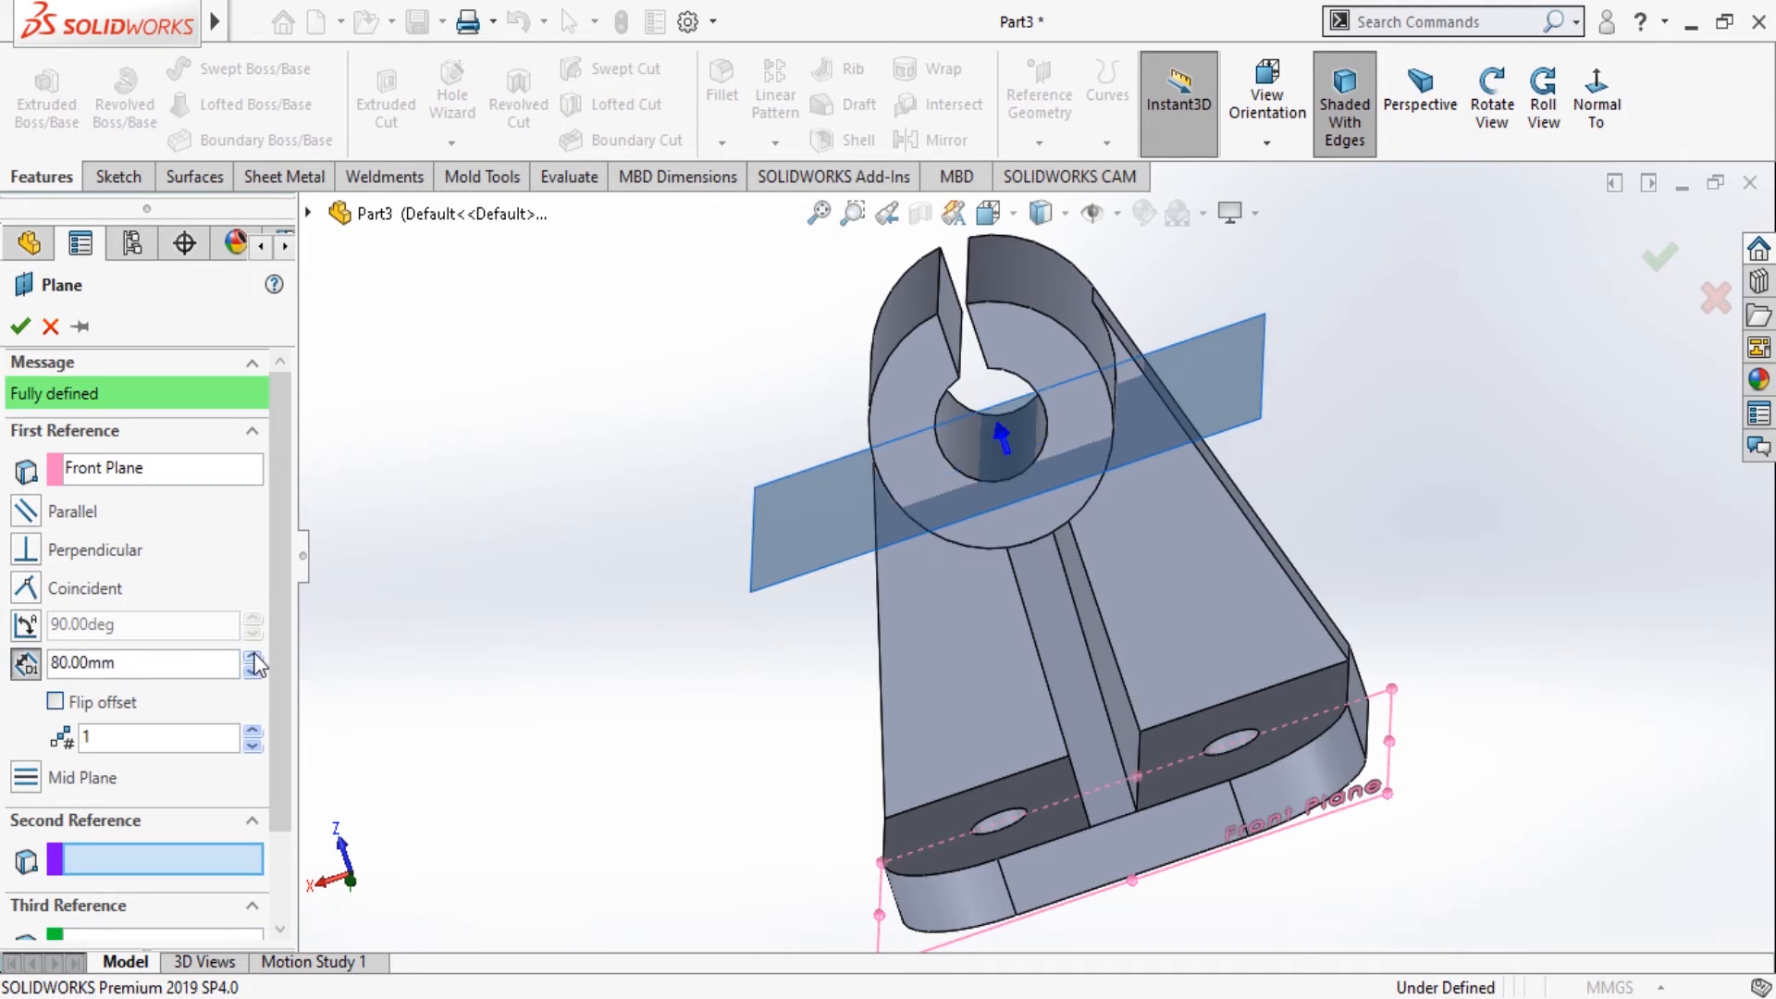
left_click(252, 657)
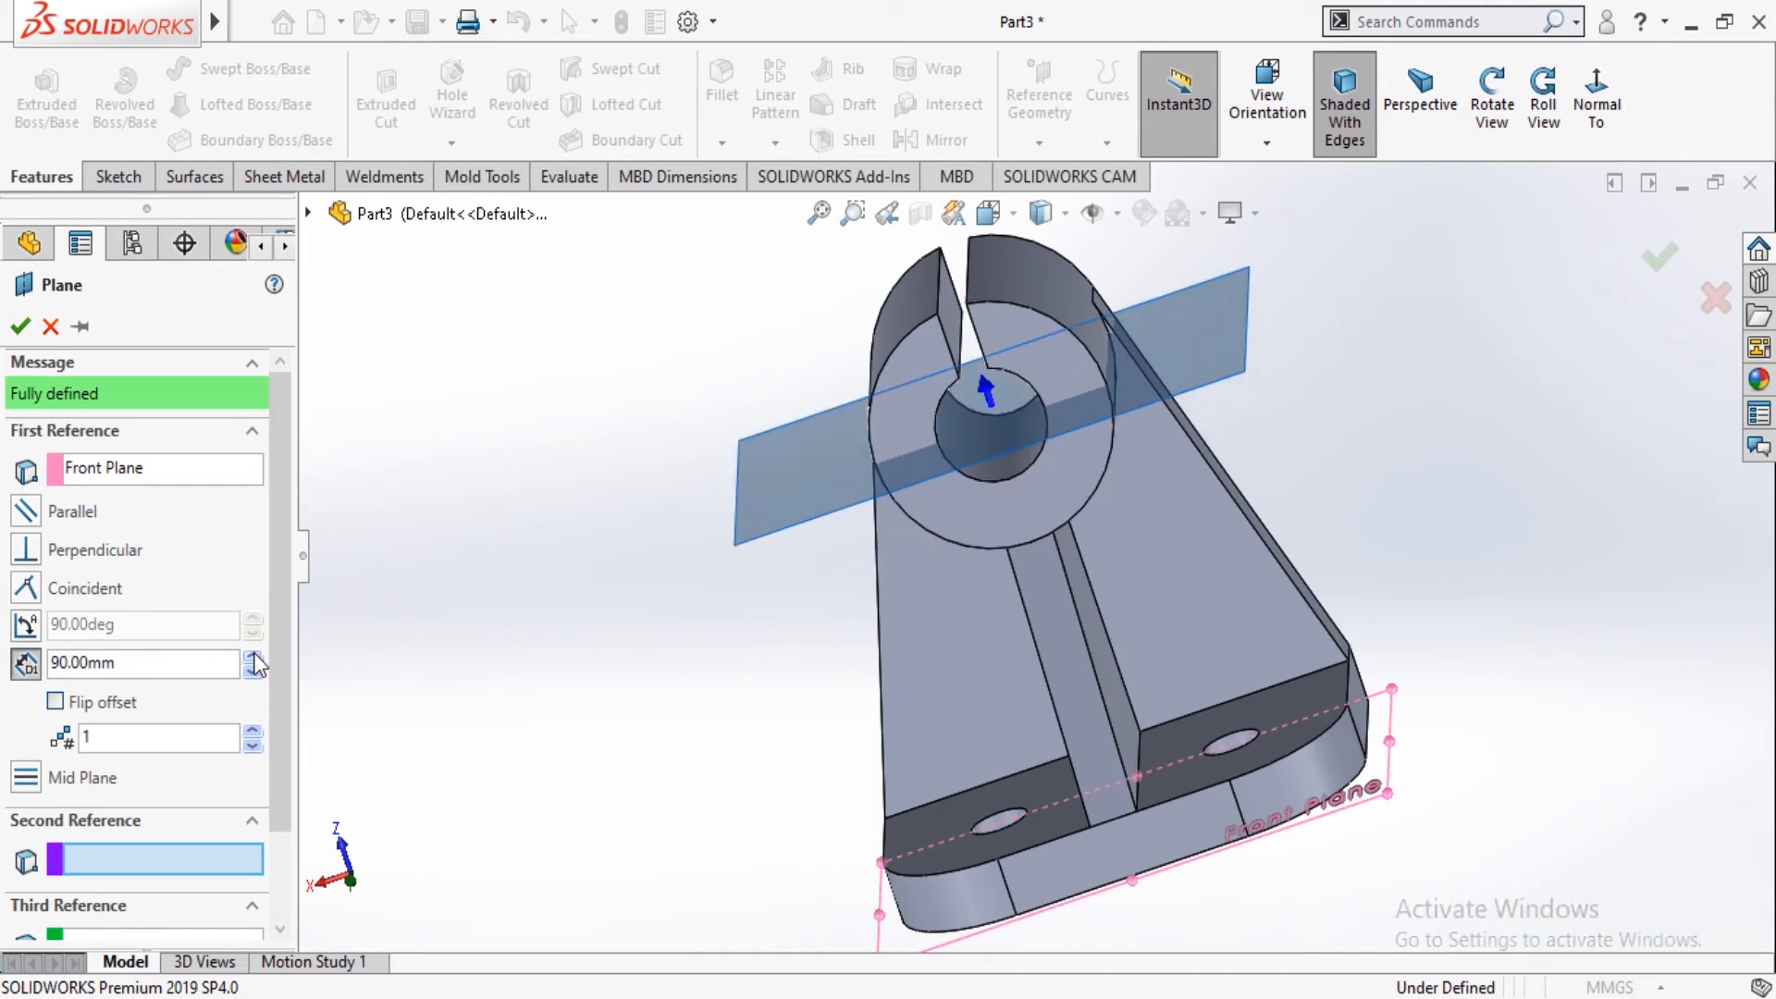
left_click(253, 656)
left_click(252, 657)
left_click(252, 657)
left_click(252, 657)
scroll(1022, 532, "up", 3)
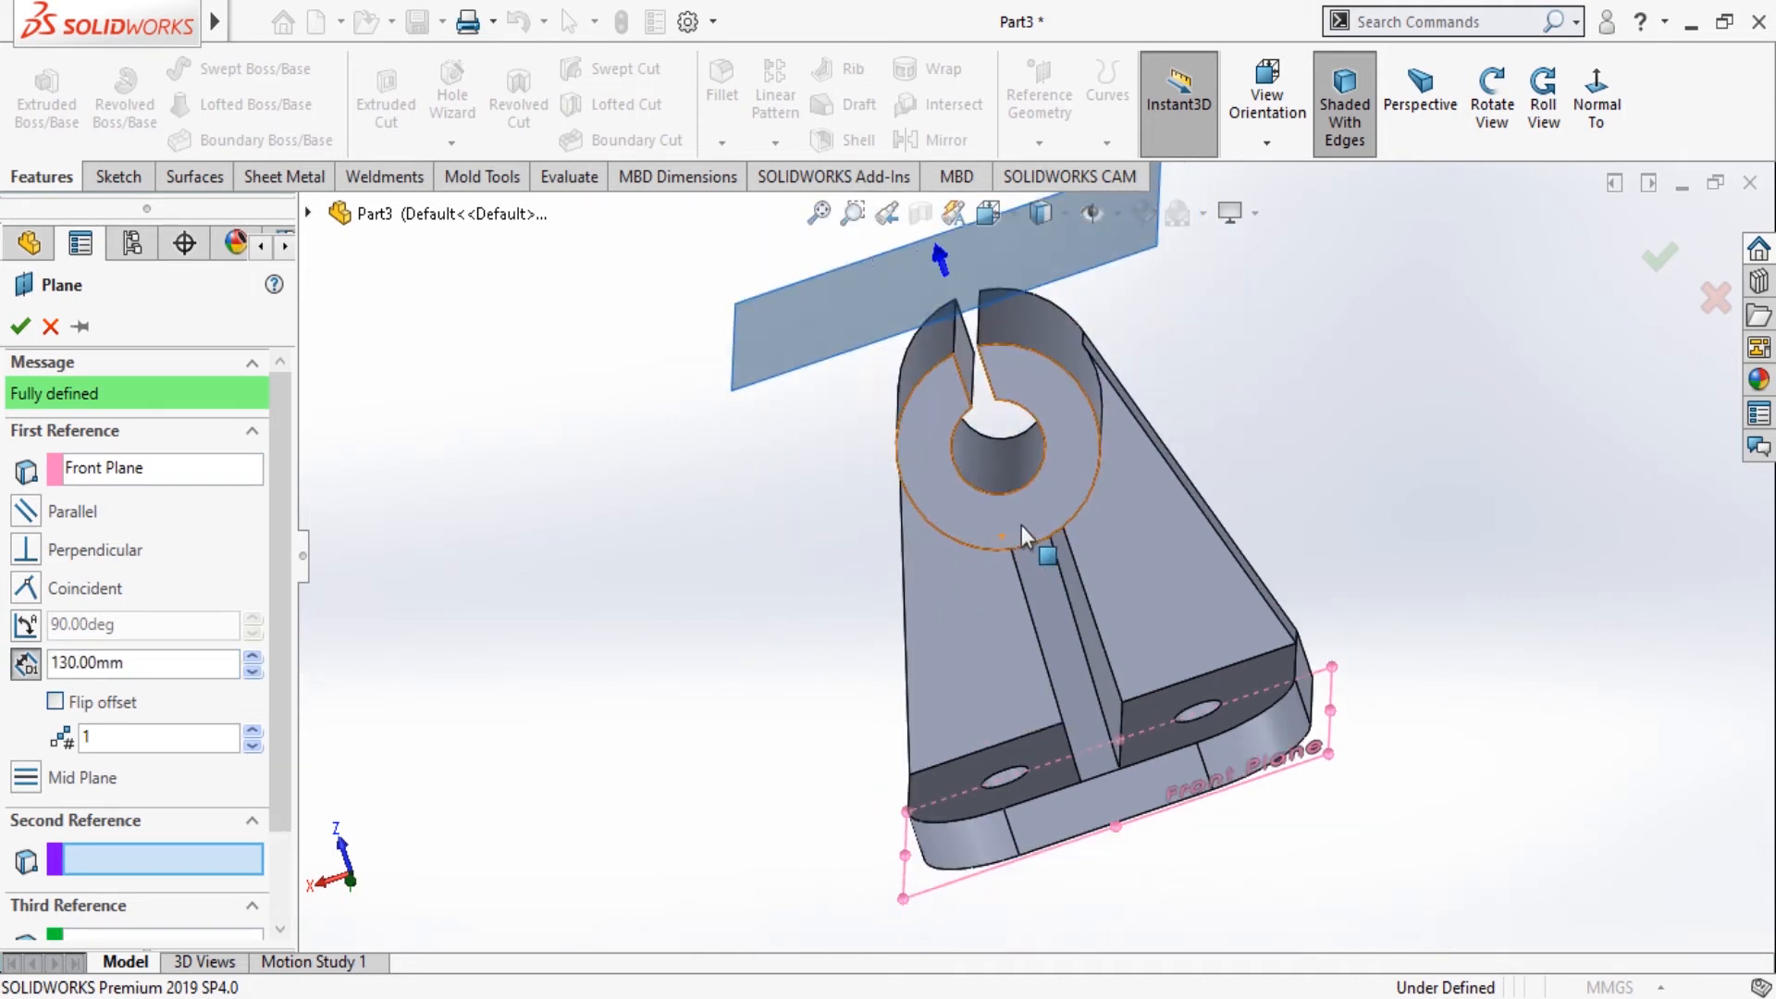
Set the new plane's offset from the Front Plane to 140 mm, beyond the slotted end of the boss, and create it.
left_click(1492, 102)
mouse_move(1224, 414)
left_mouse_down()
mouse_move(1312, 305)
mouse_move(1246, 395)
mouse_move(1272, 418)
mouse_move(1240, 385)
mouse_move(1264, 422)
mouse_move(1261, 309)
mouse_move(1253, 468)
mouse_move(1260, 420)
mouse_move(1240, 424)
left_mouse_up()
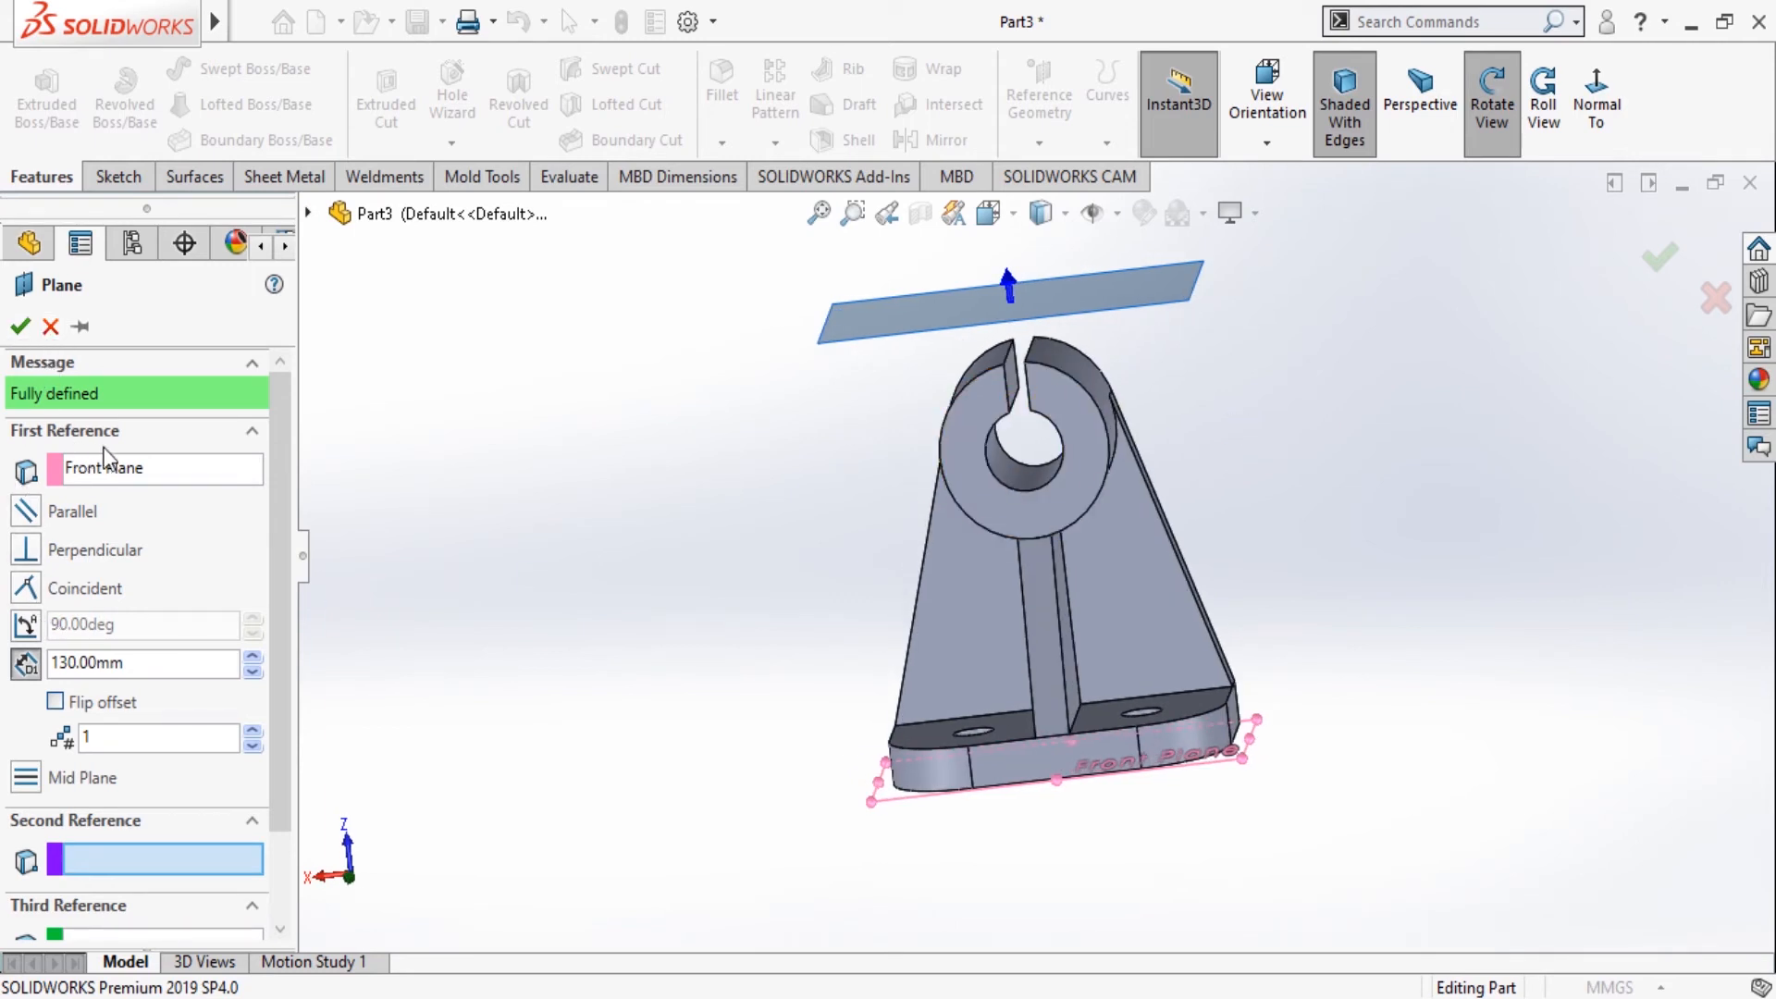
left_click_drag(1226, 363, 1246, 370)
left_click(163, 662)
left_click_drag(78, 662, 49, 662)
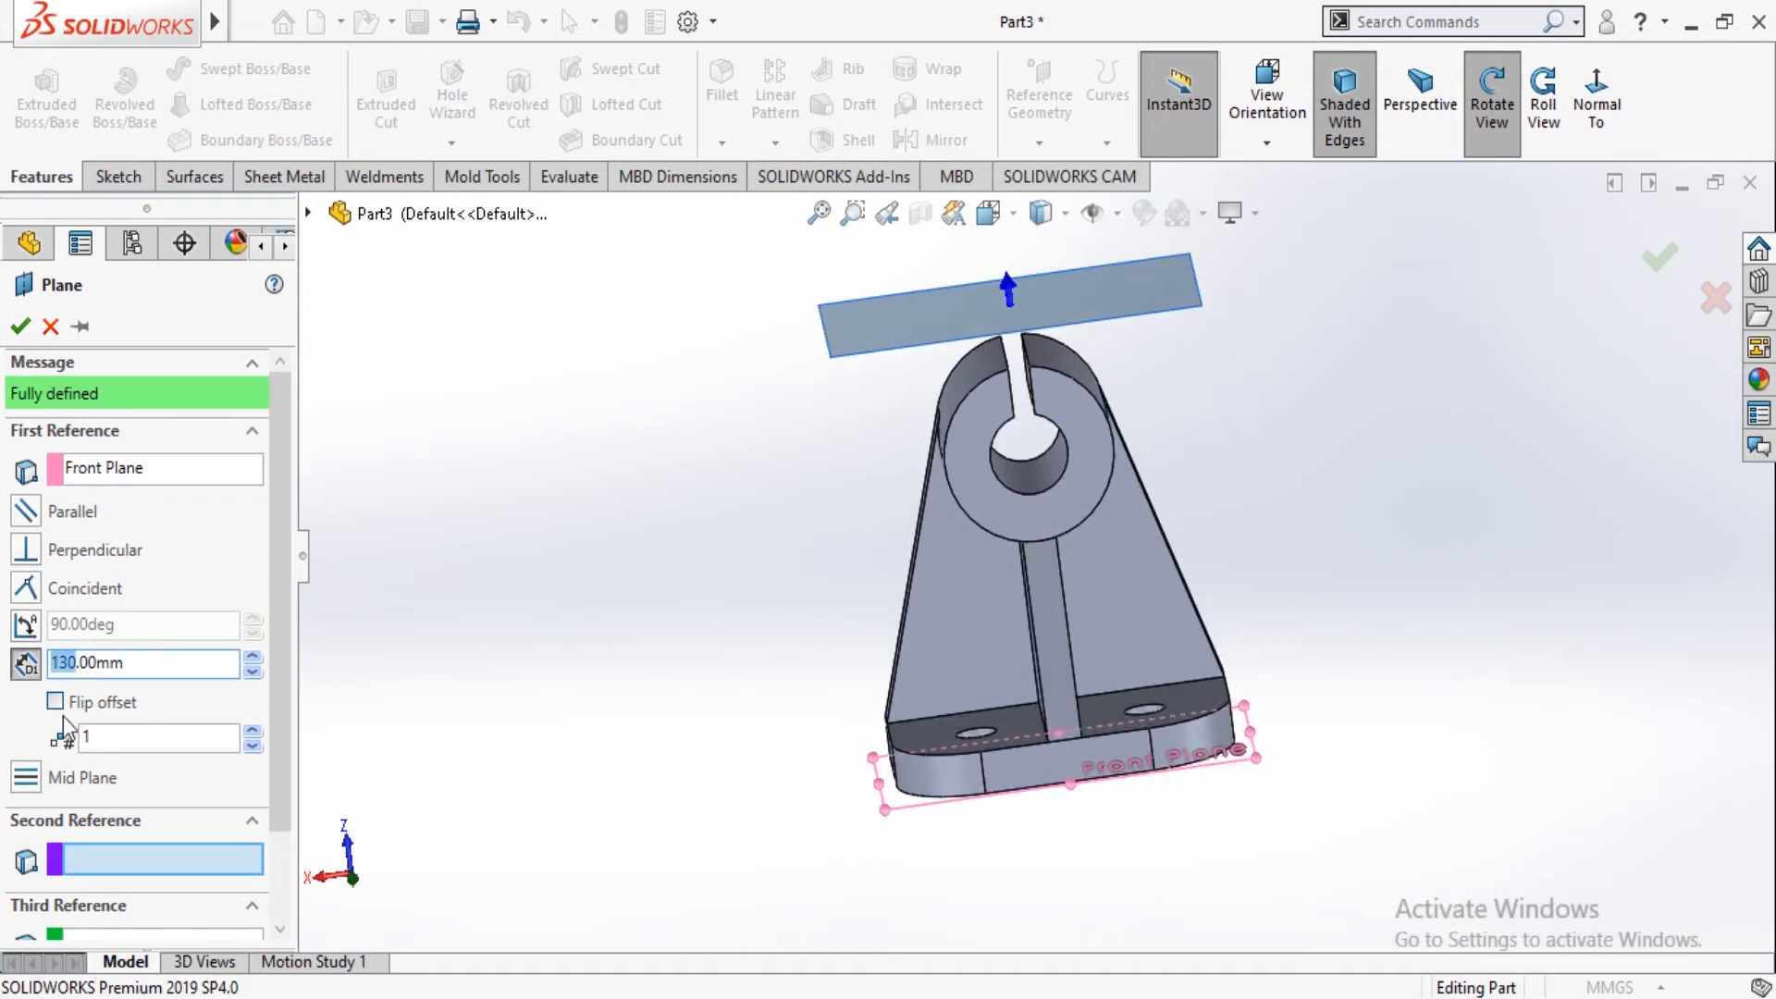
left_click_drag(192, 668, 5, 700)
type("140")
key("Return")
left_click(20, 325)
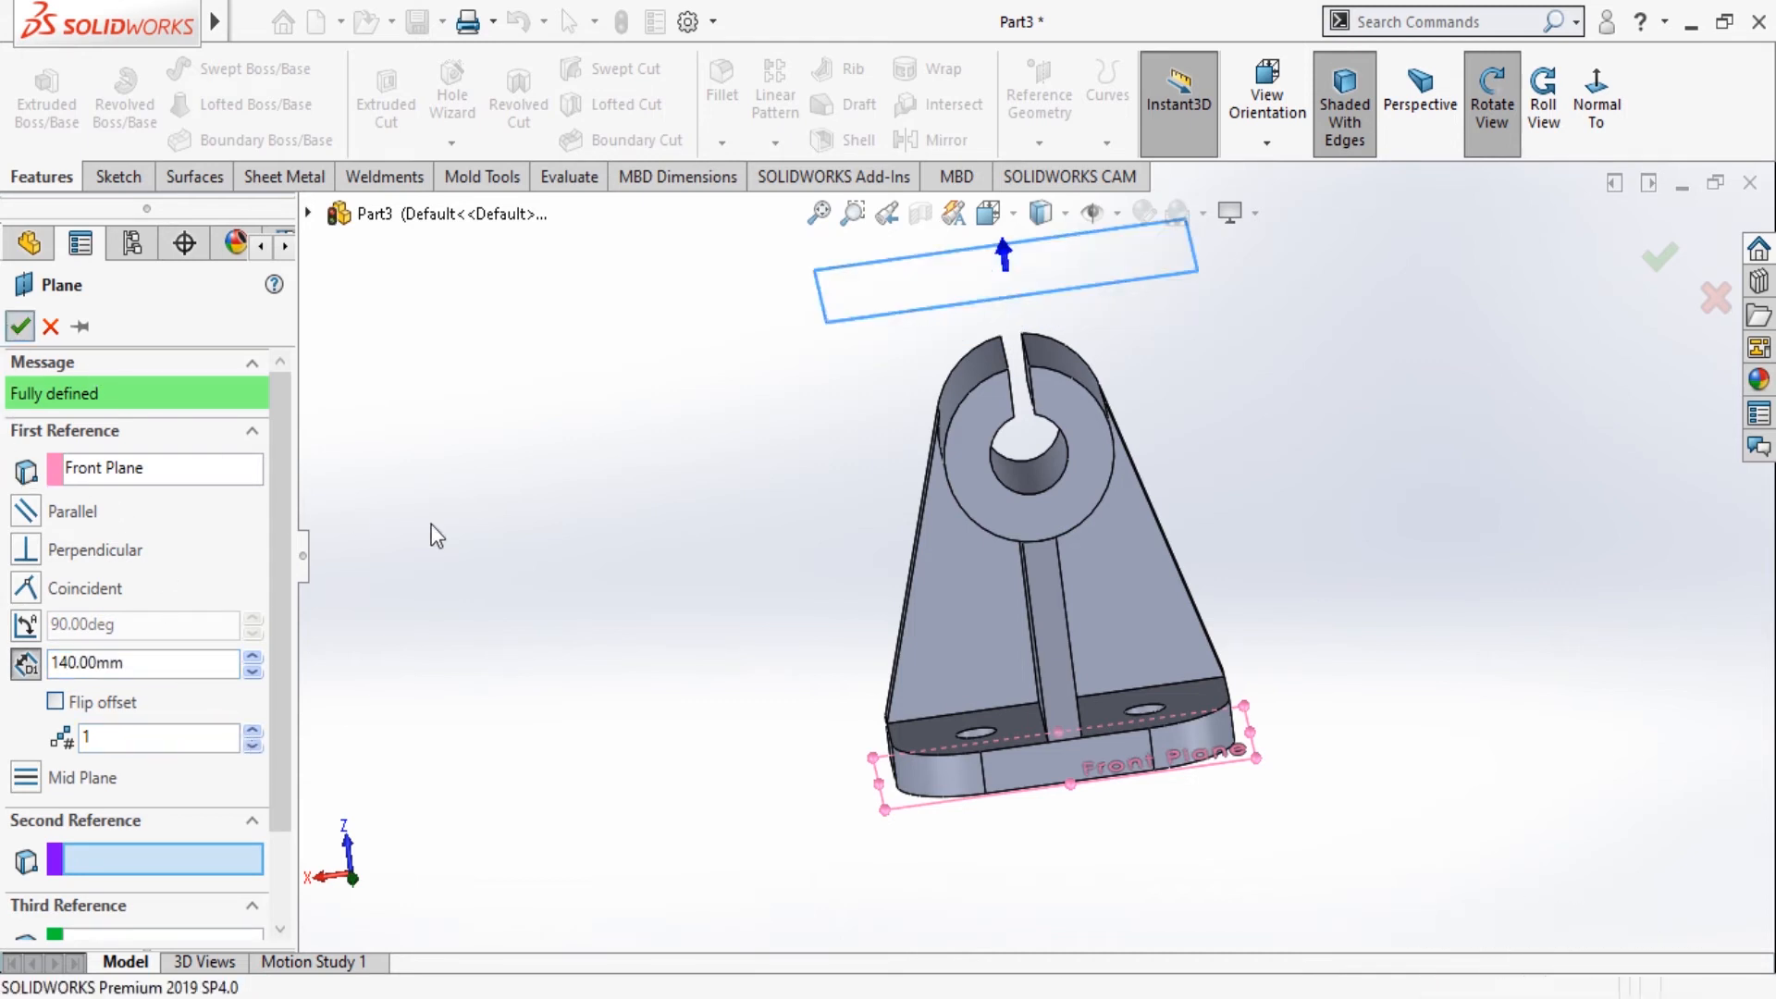
key("Escape")
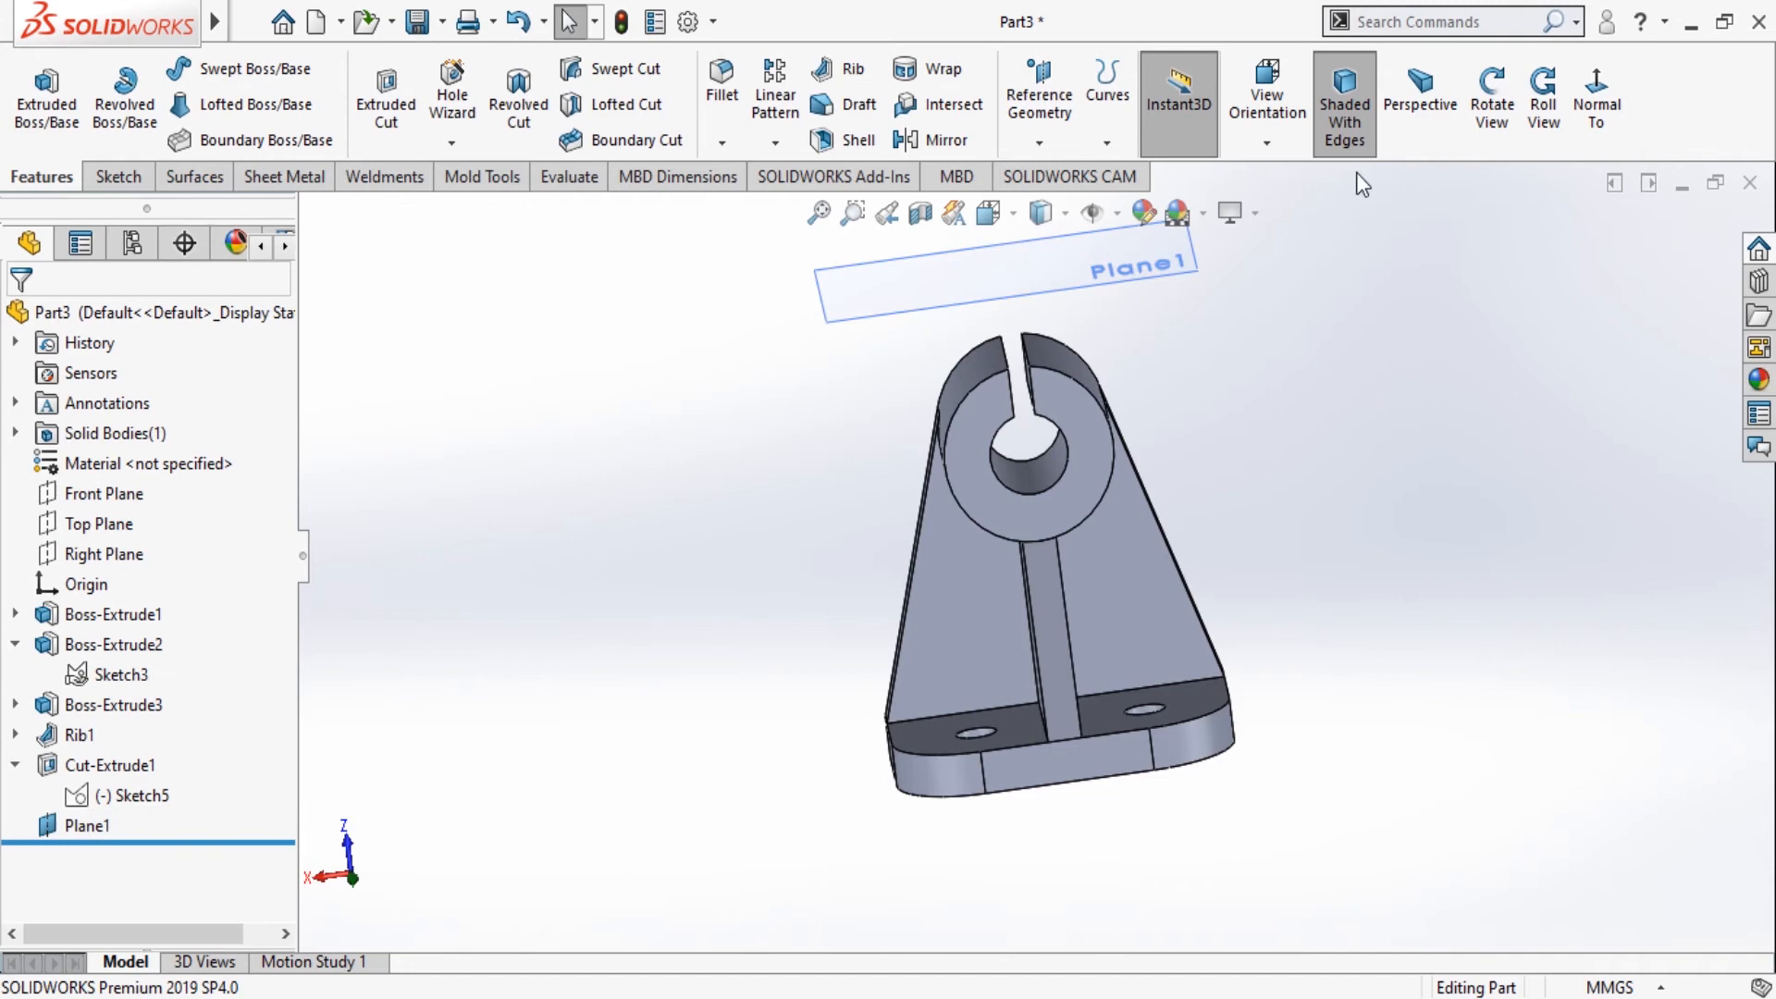
Hide the reference plane offset 140 mm from the Front Plane.
left_click(1491, 102)
left_click_drag(1256, 325, 1300, 777)
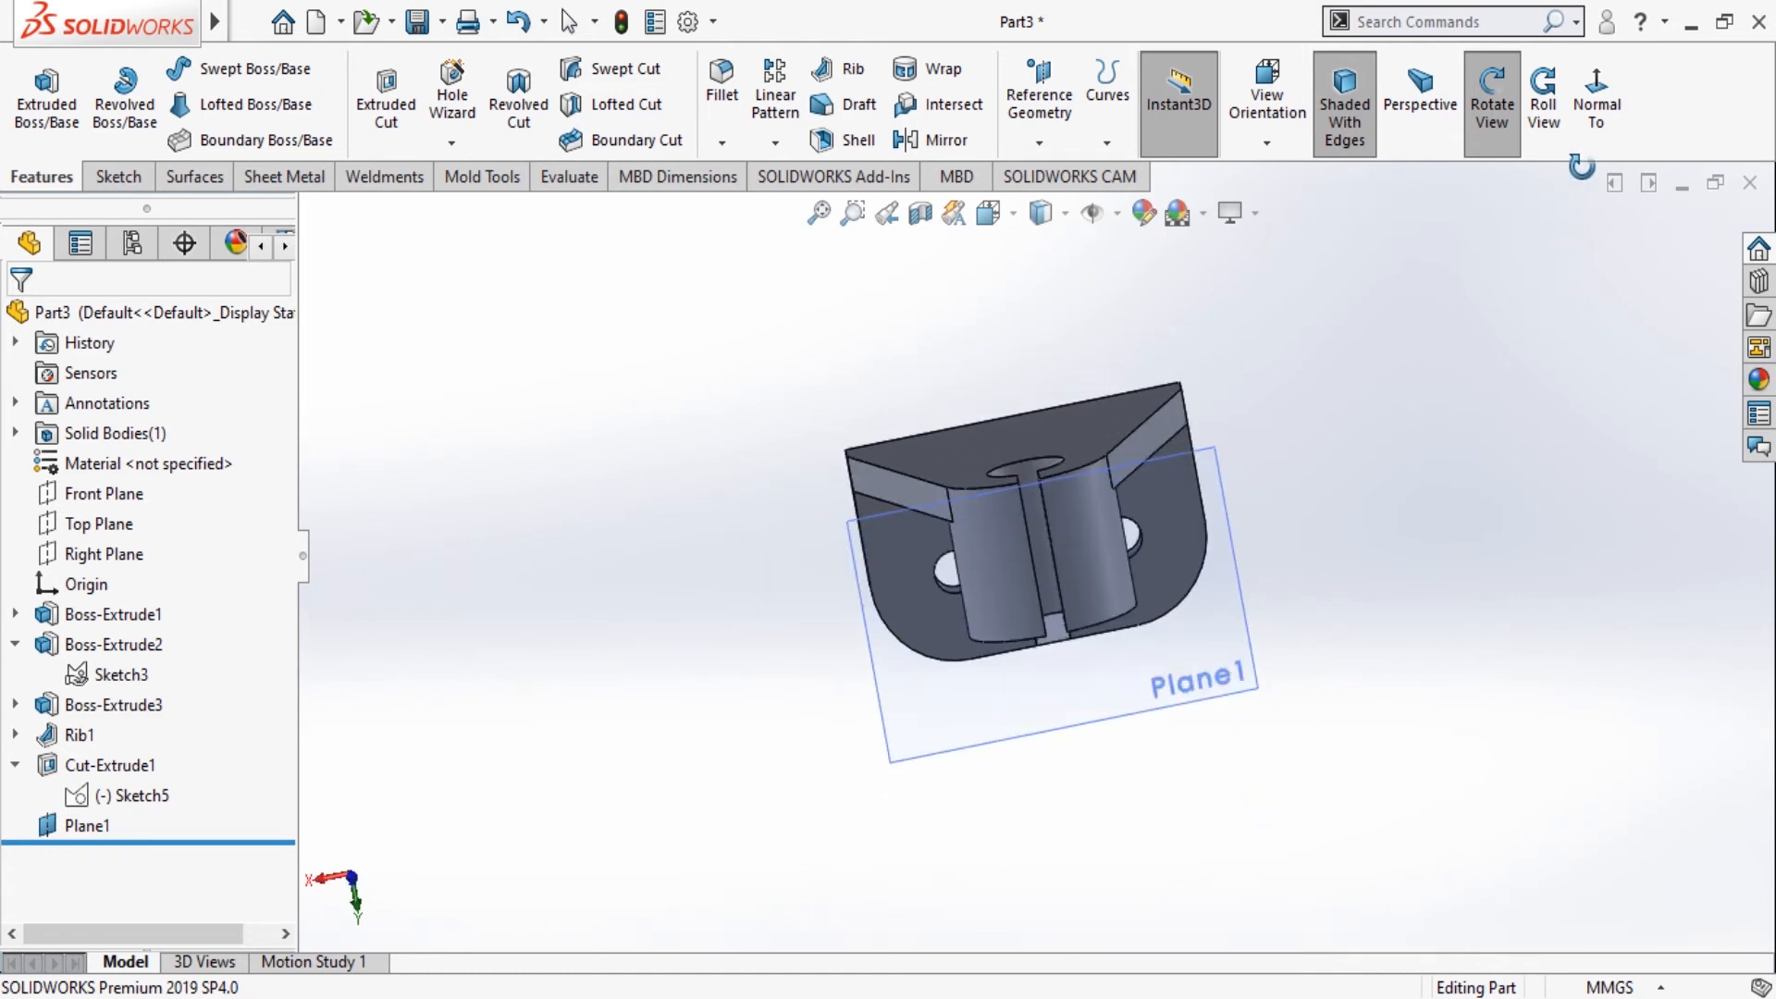
left_click(1597, 109)
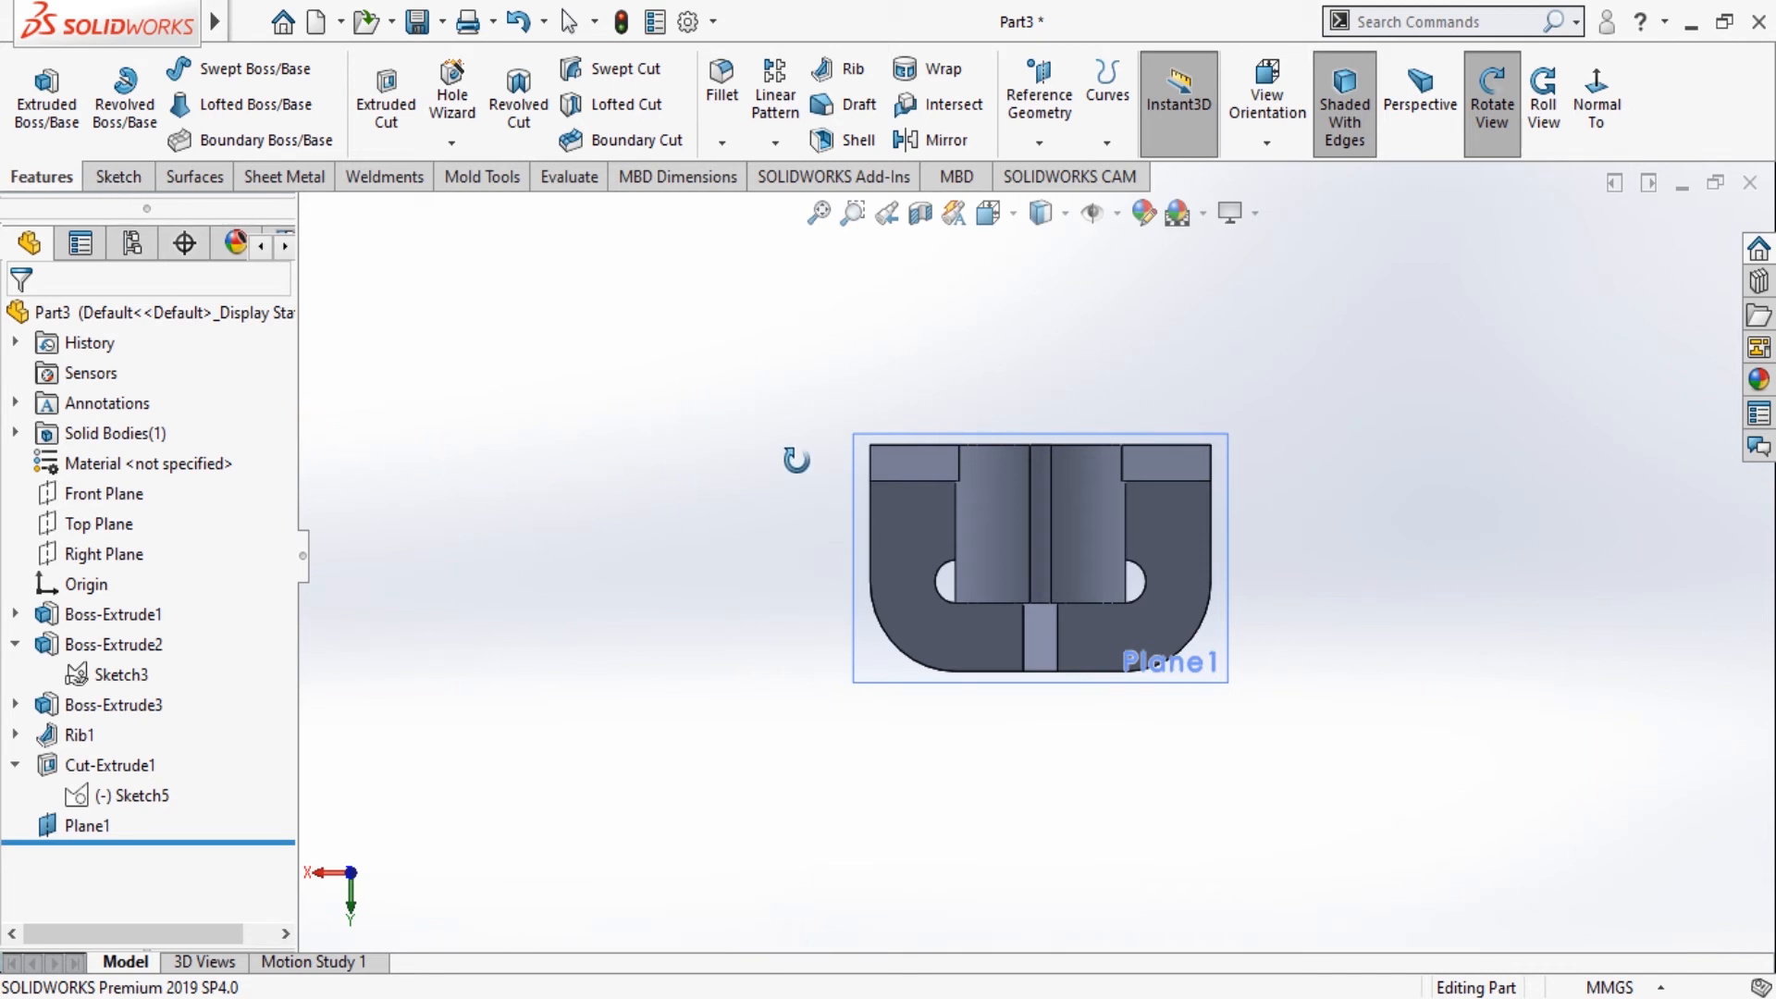
left_click(1493, 109)
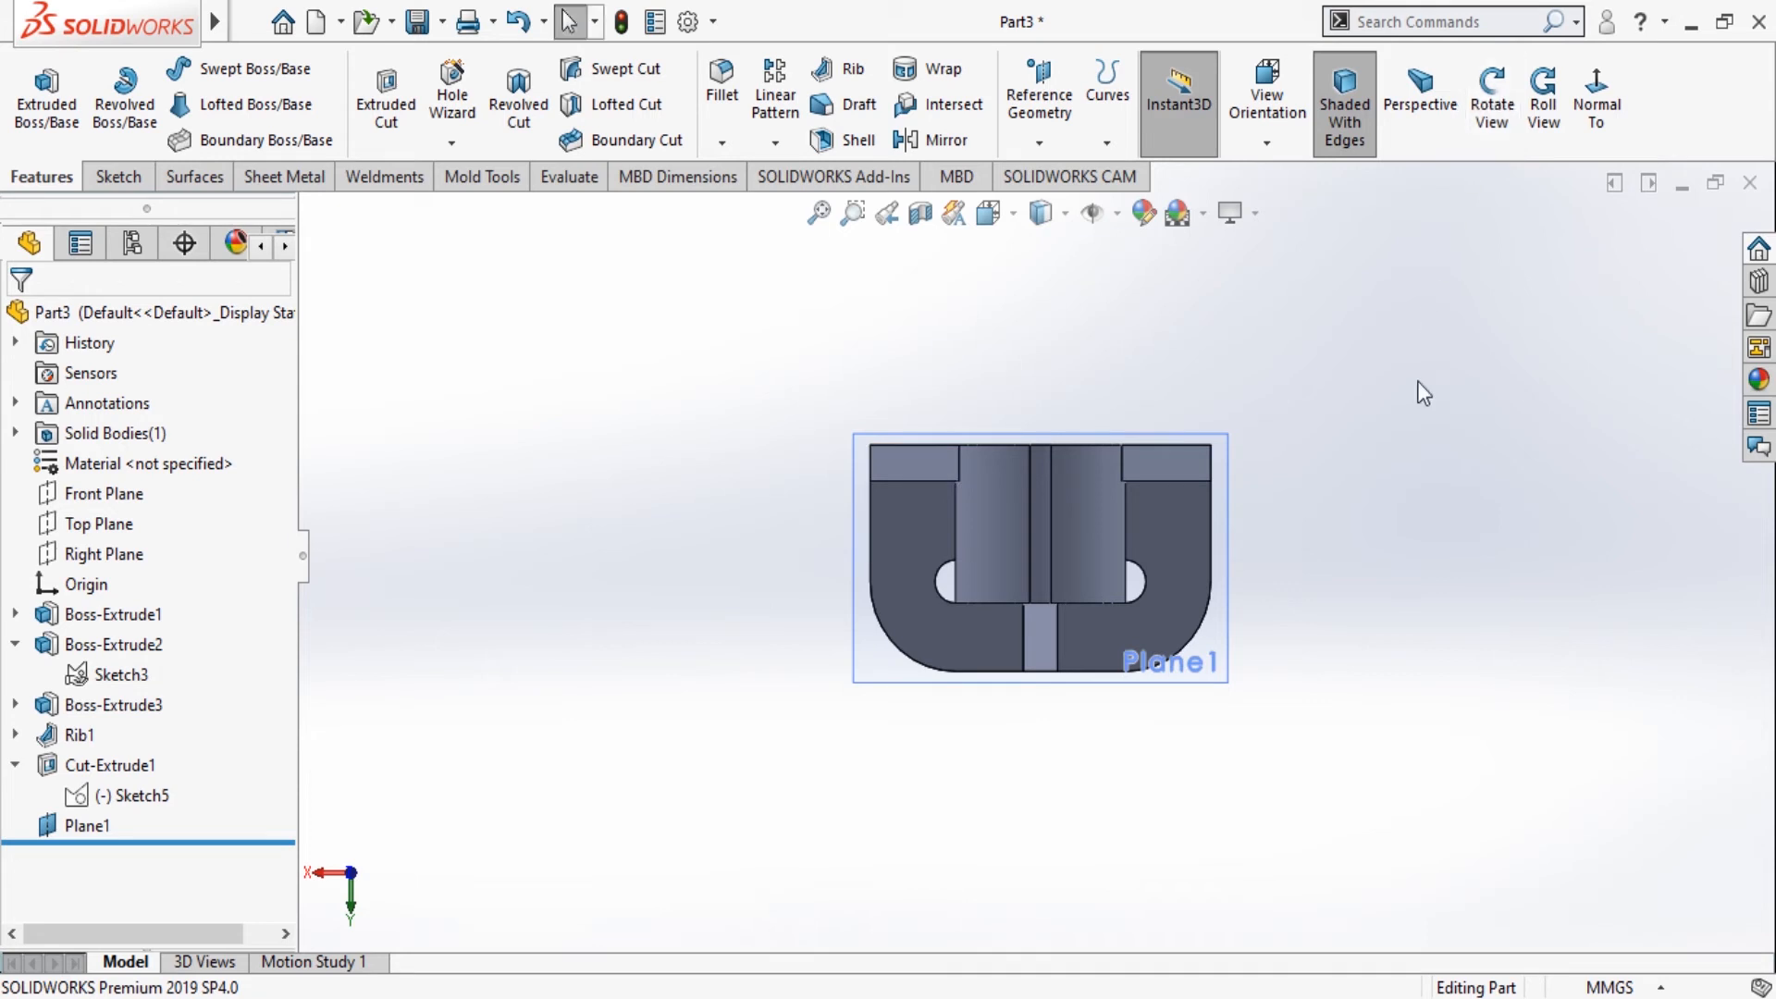
left_click(1491, 102)
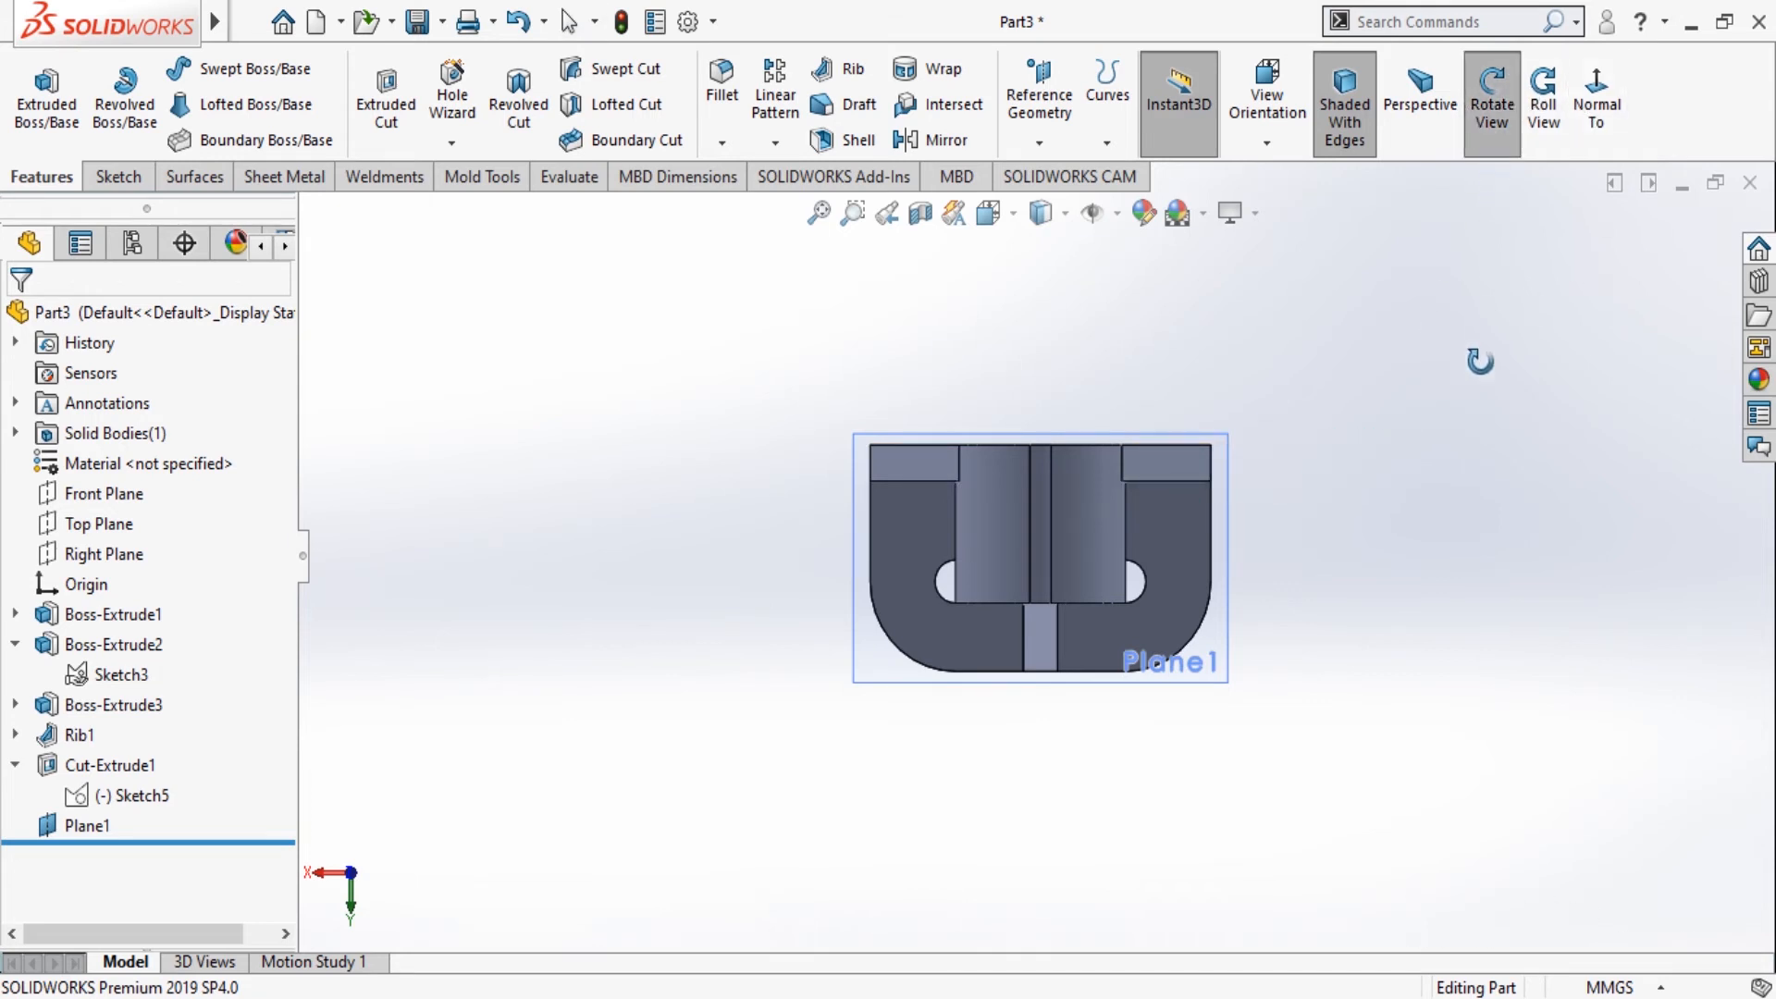
left_click_drag(1474, 360, 1413, 209)
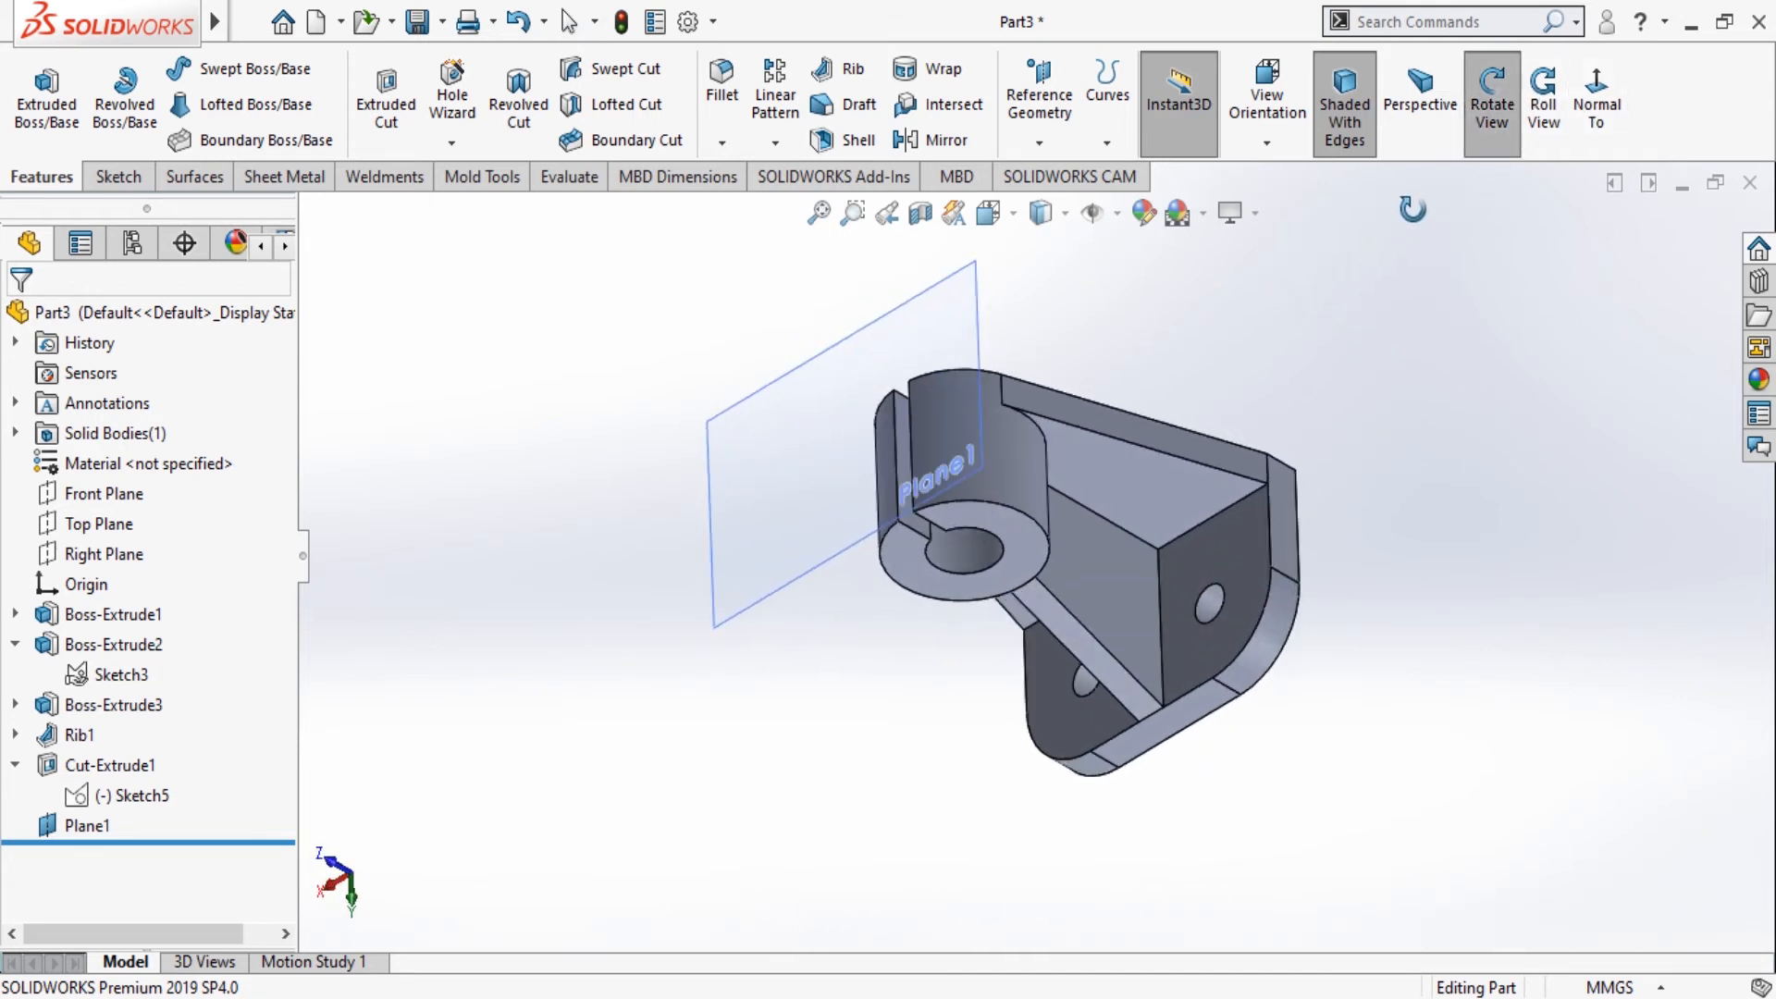
left_click(81, 826)
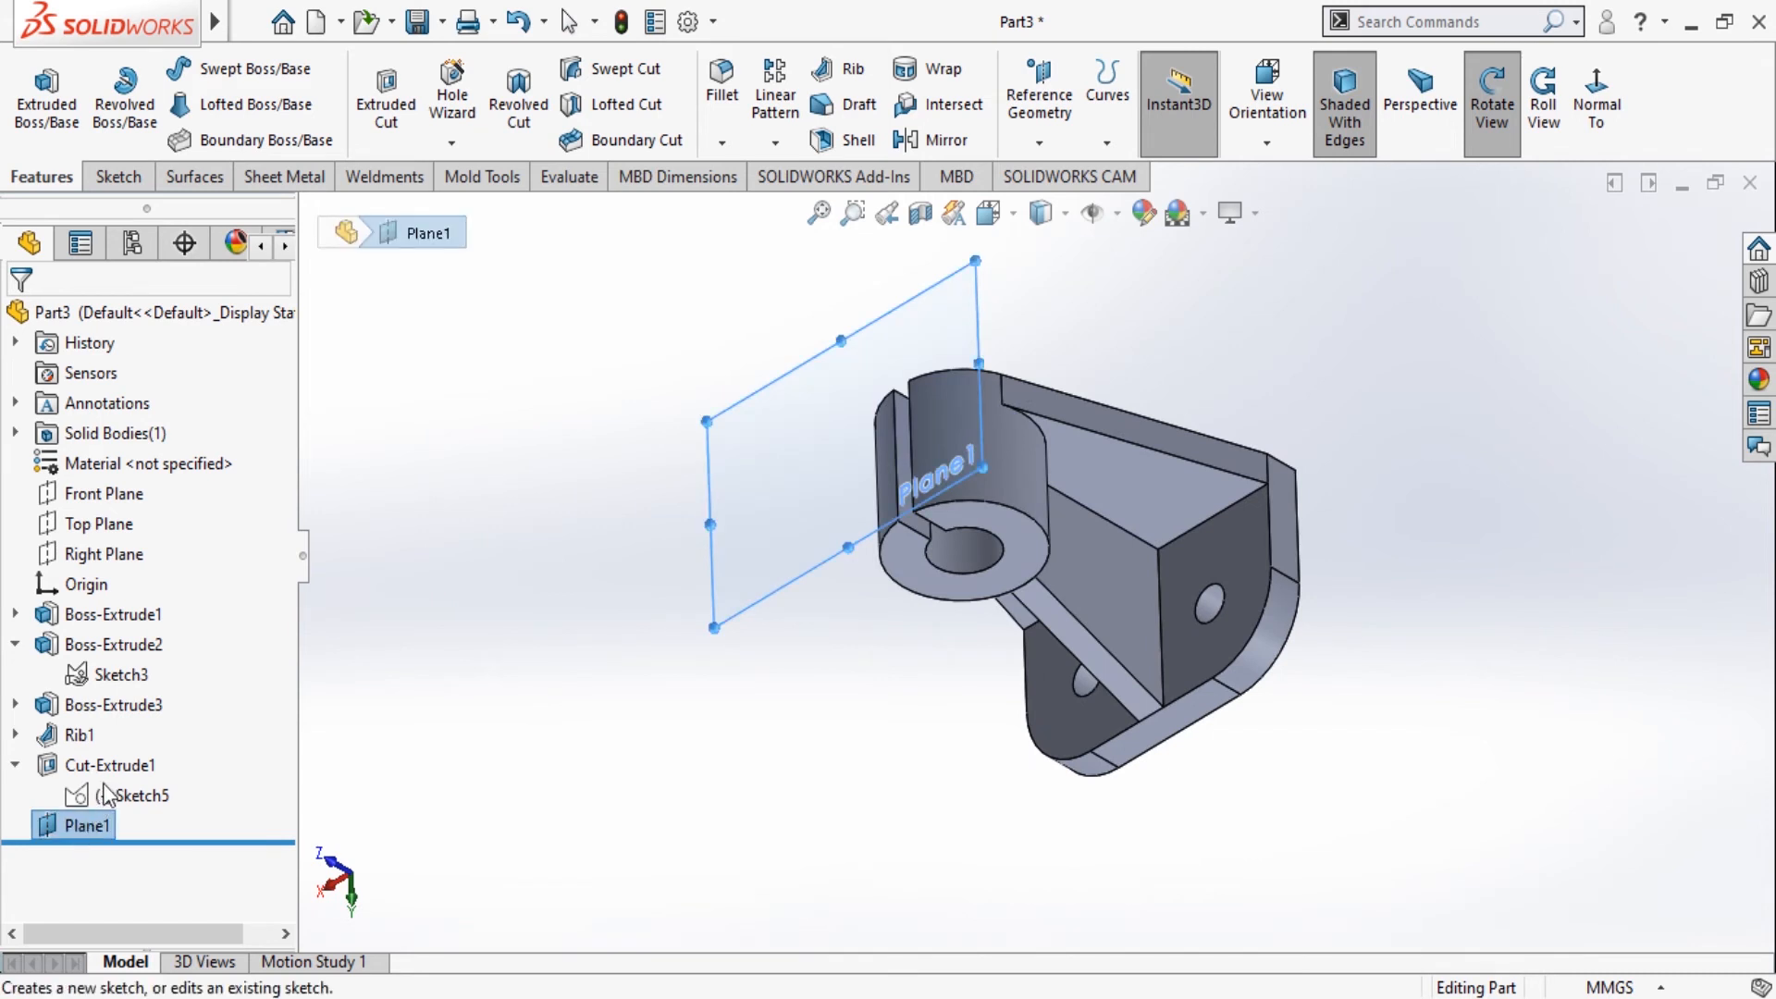
left_click(138, 797)
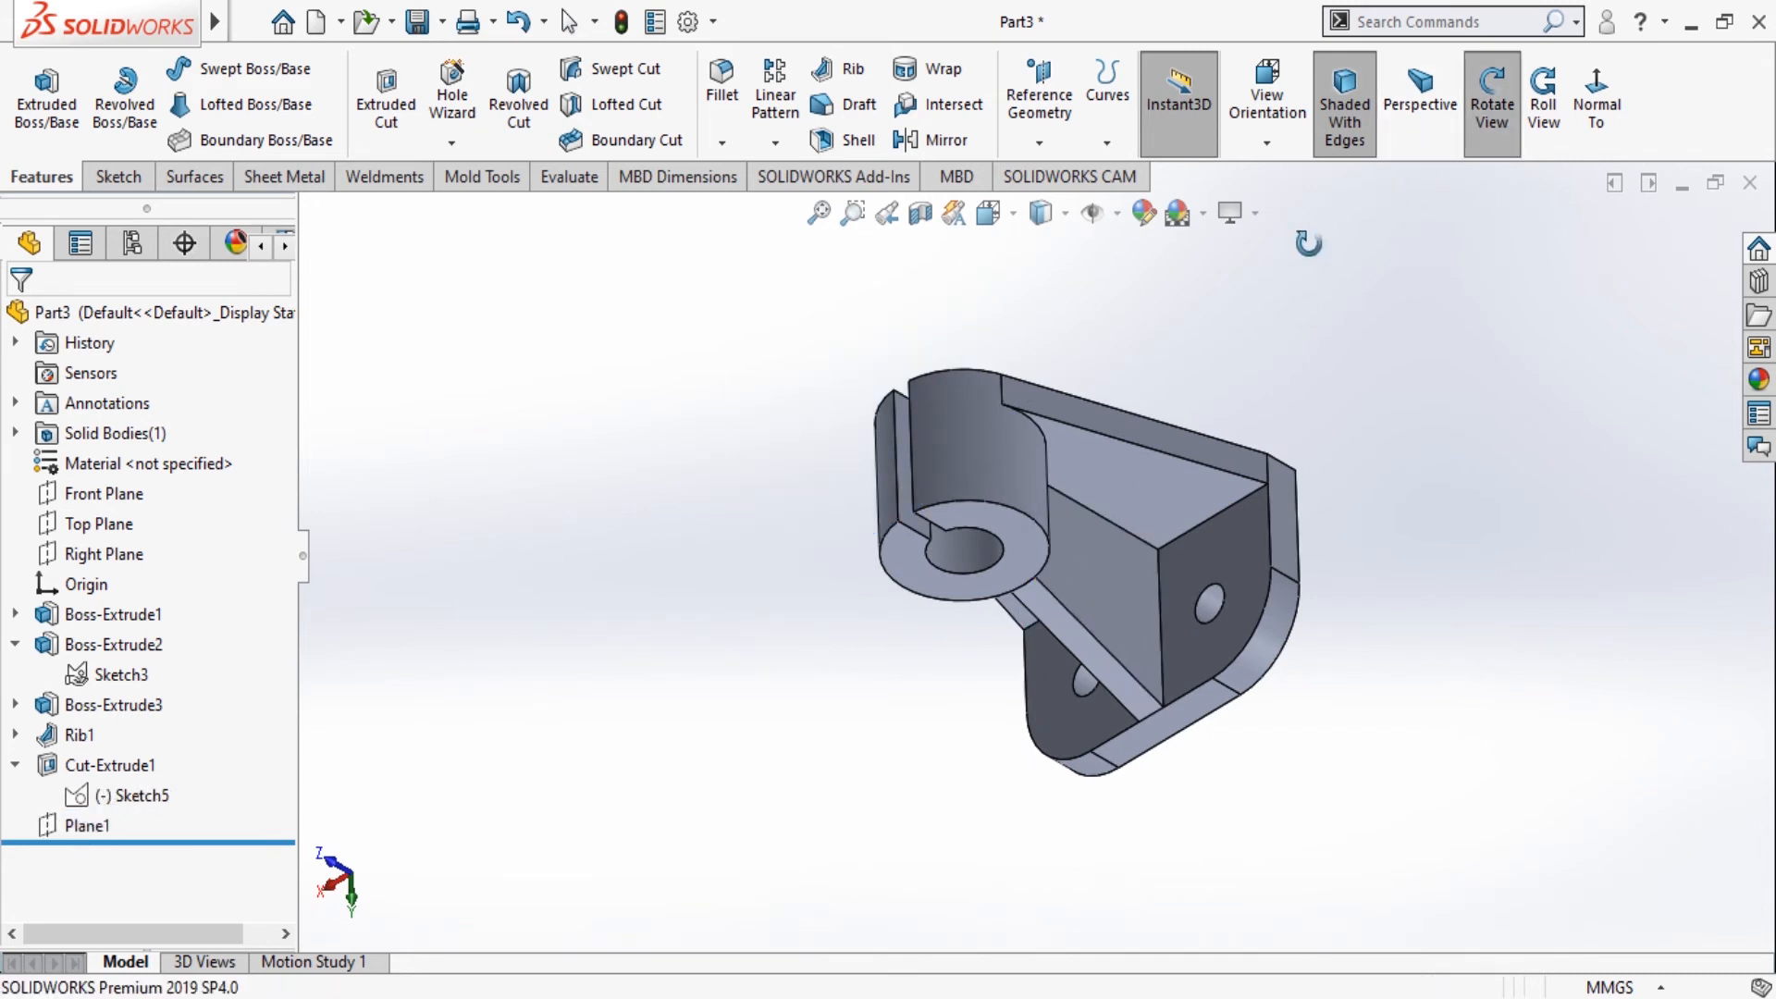
Create a reference plane midway between the two facing walls of the boss slot, using both slot faces as references.
scroll(862, 468, "down", 5)
left_click(1506, 120)
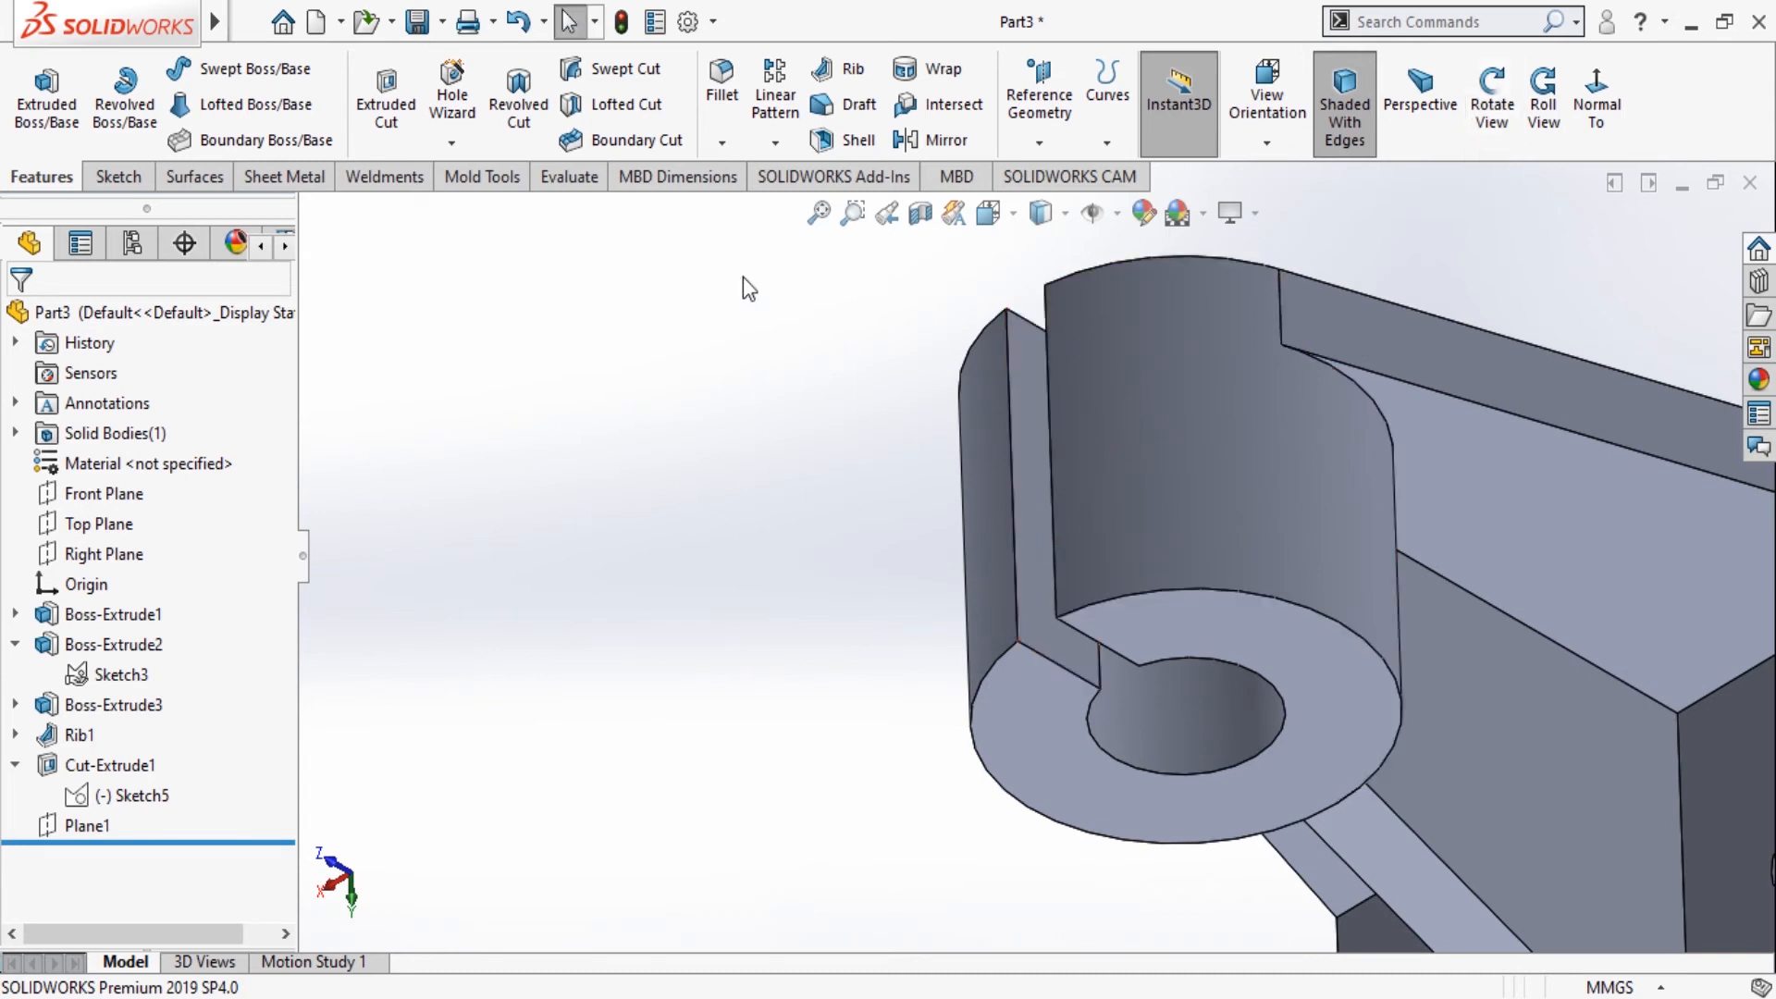
left_click(1040, 92)
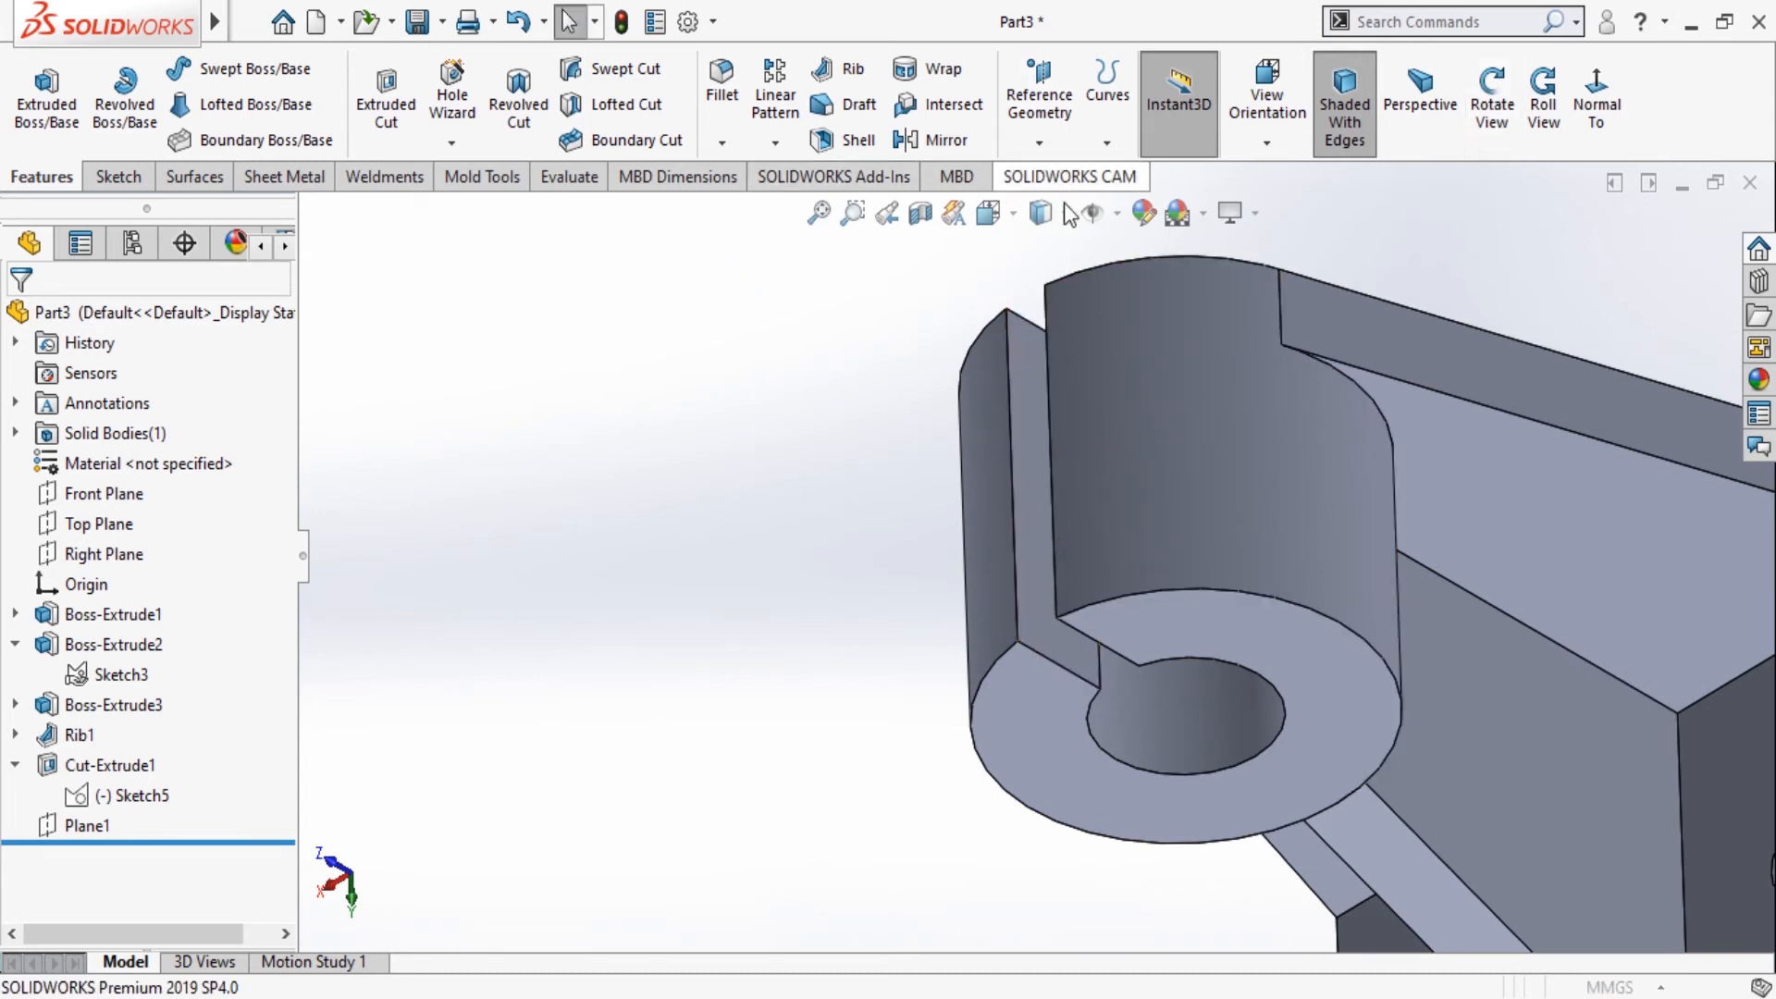
left_click(1036, 553)
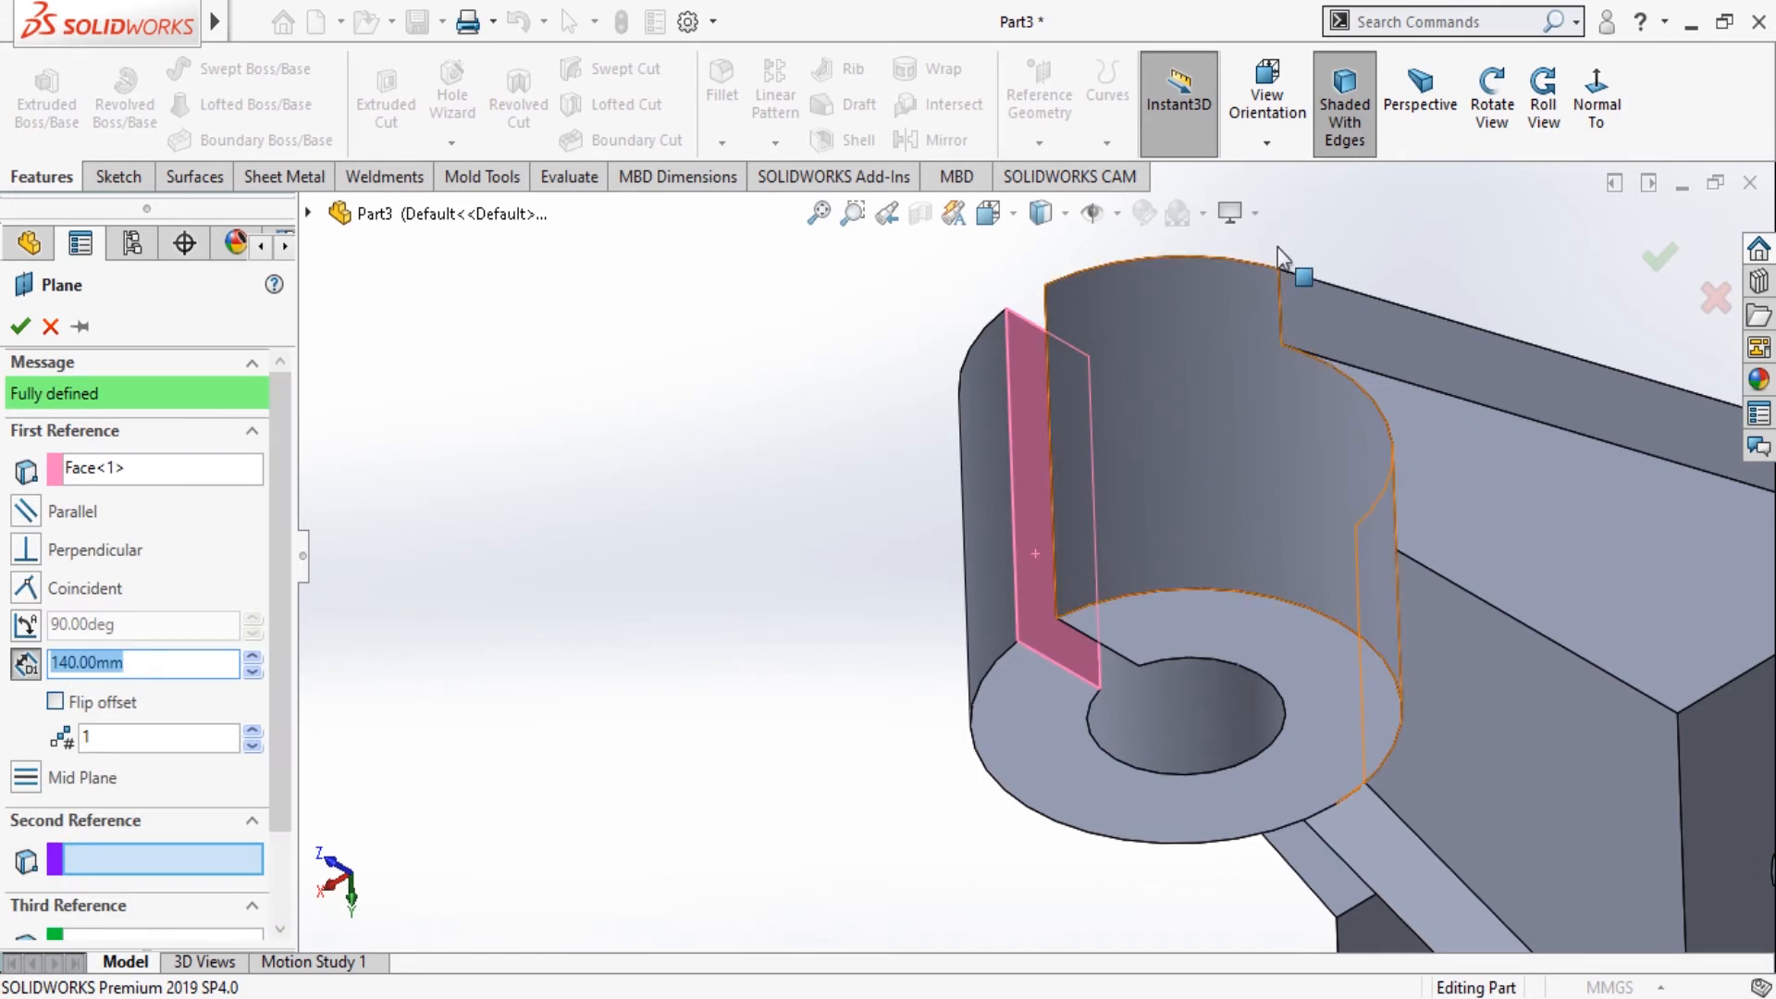
left_click(1491, 92)
mouse_move(1443, 231)
left_mouse_down()
mouse_move(1425, 289)
mouse_move(1467, 242)
left_mouse_up()
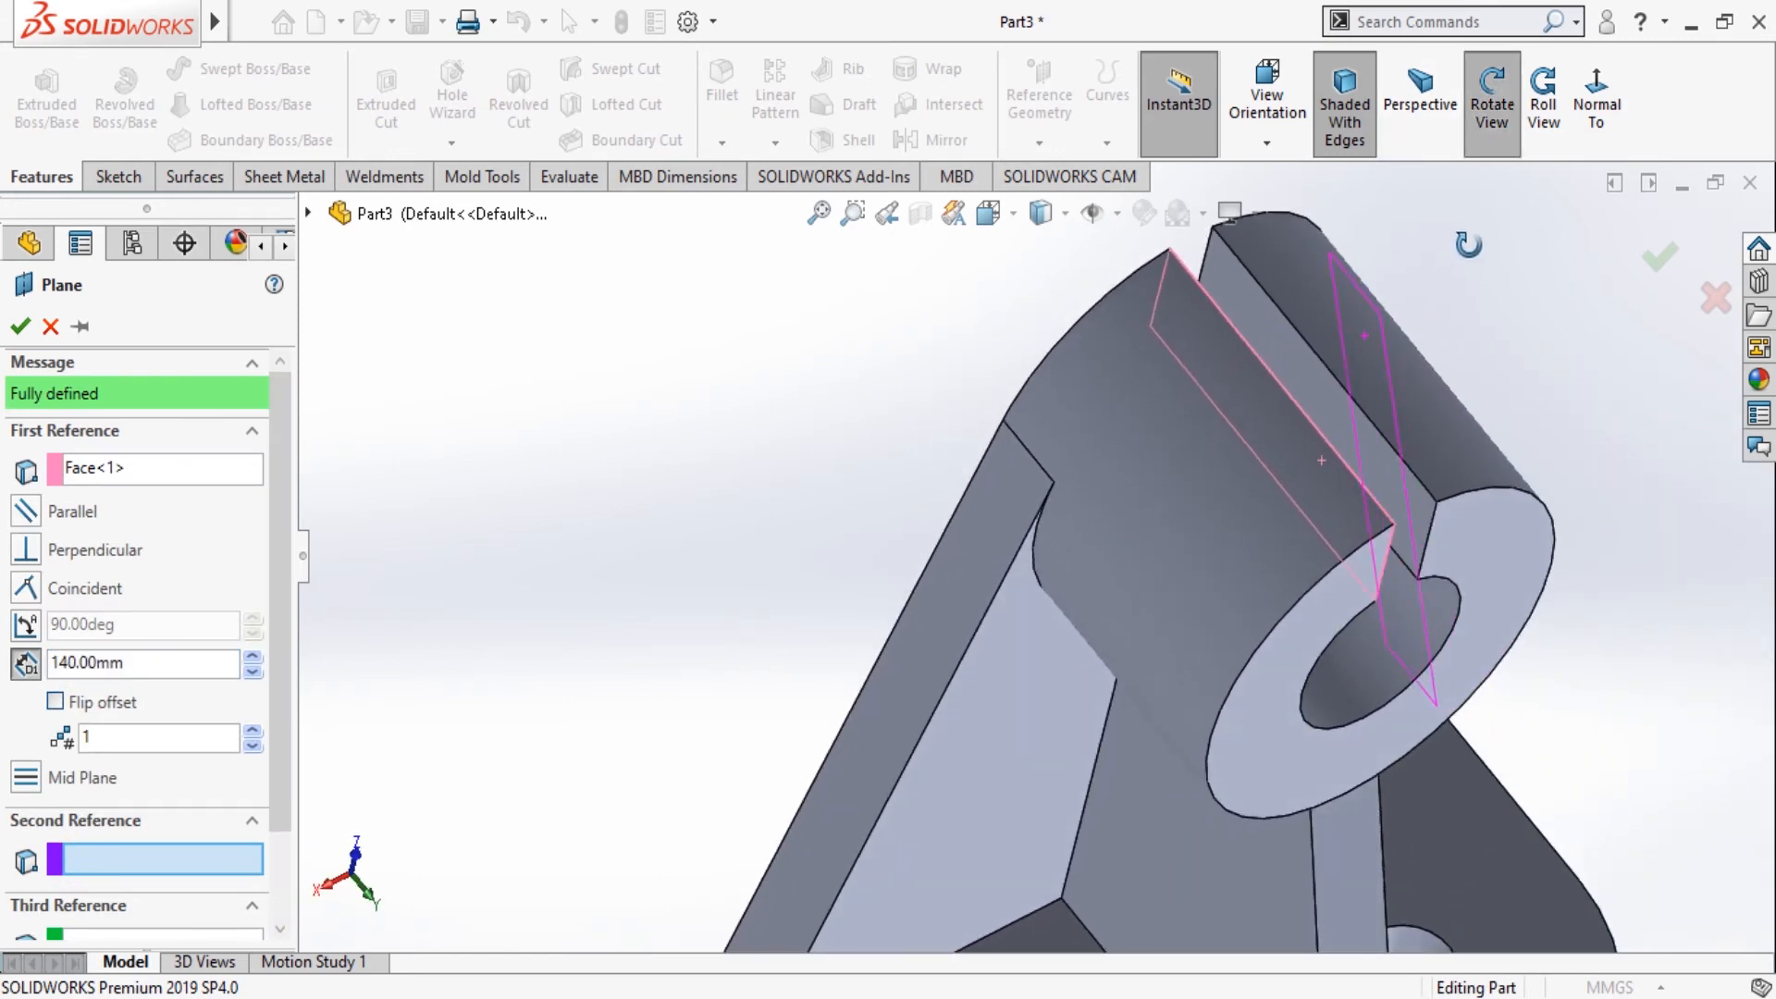
left_click(1489, 138)
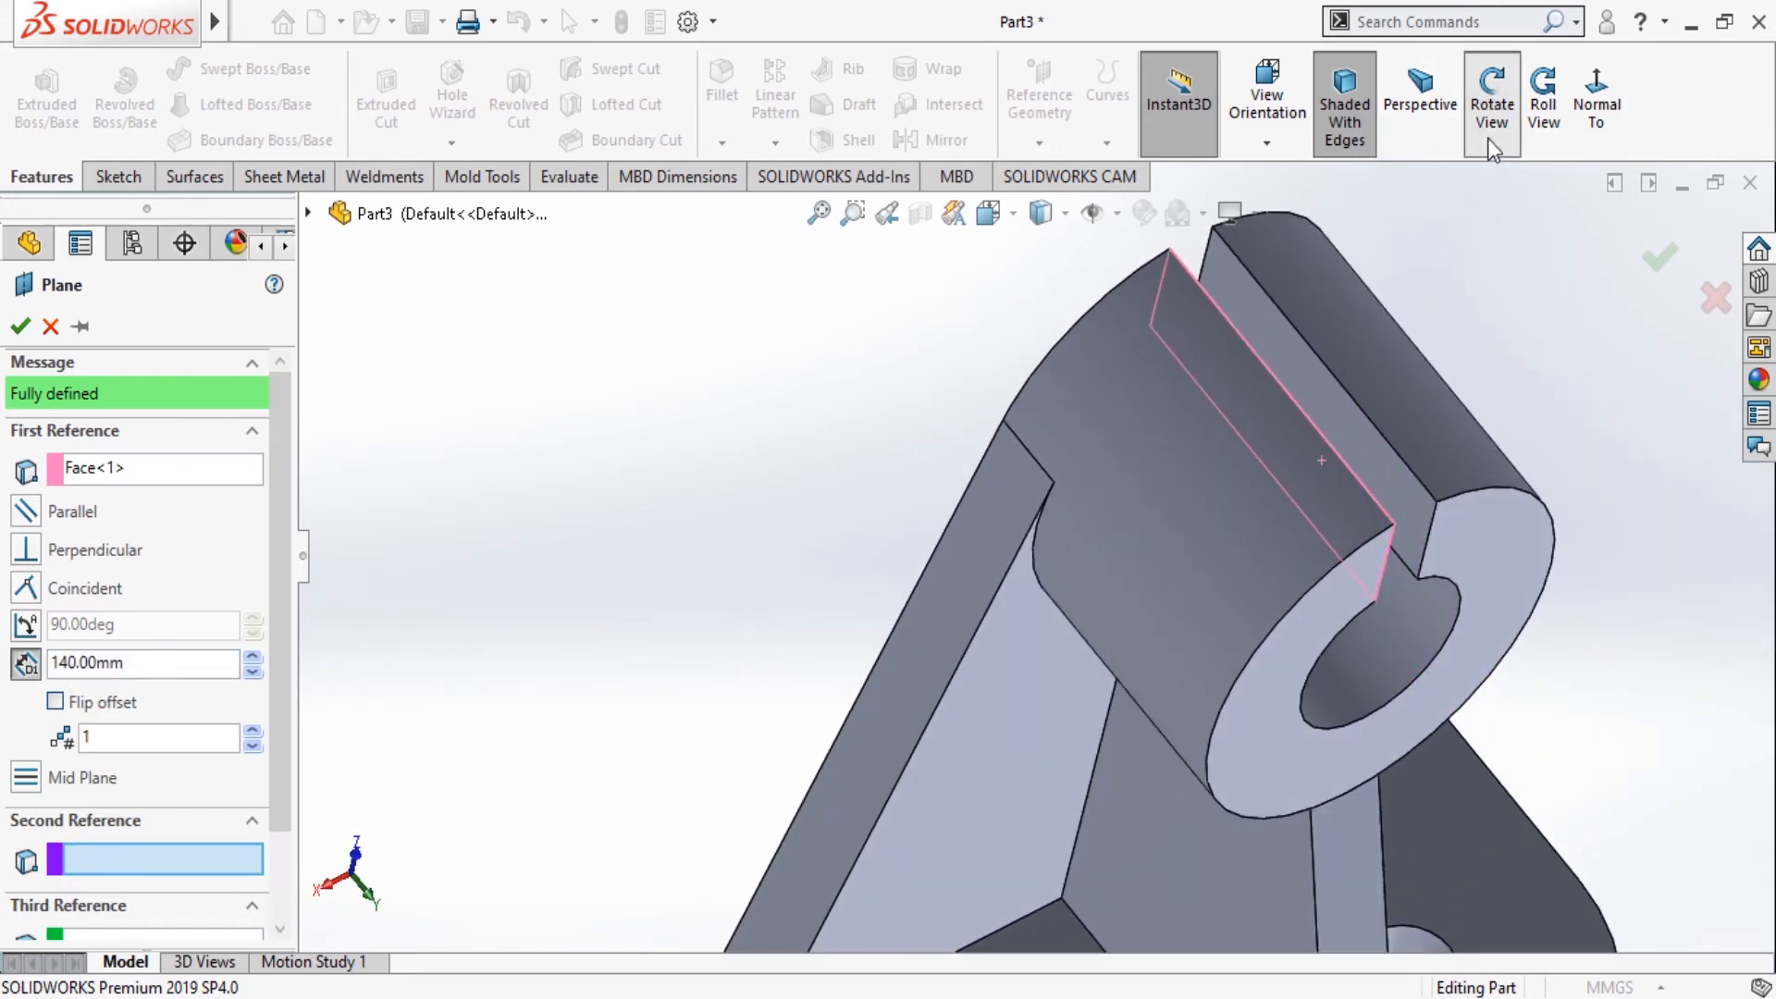
left_click(1366, 452)
left_click(19, 325)
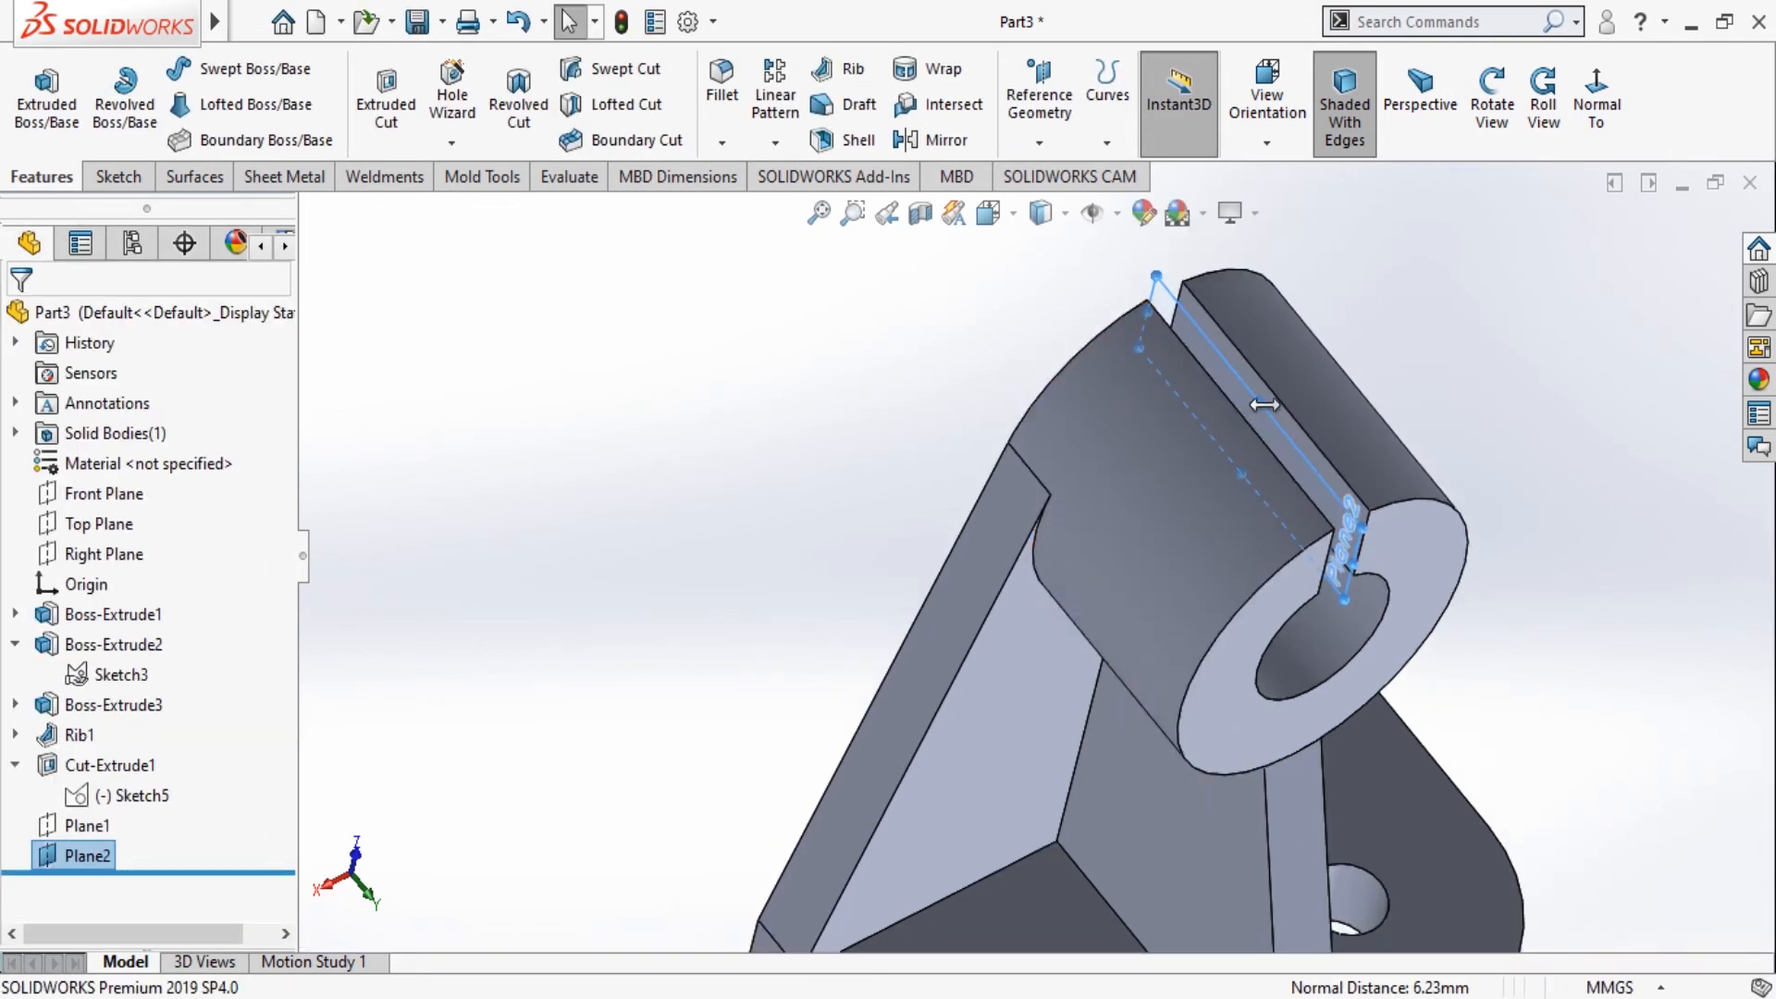
Check the mid-slot plane against the boss and hide it.
left_click(1285, 435)
scroll(1295, 452, "up", 3)
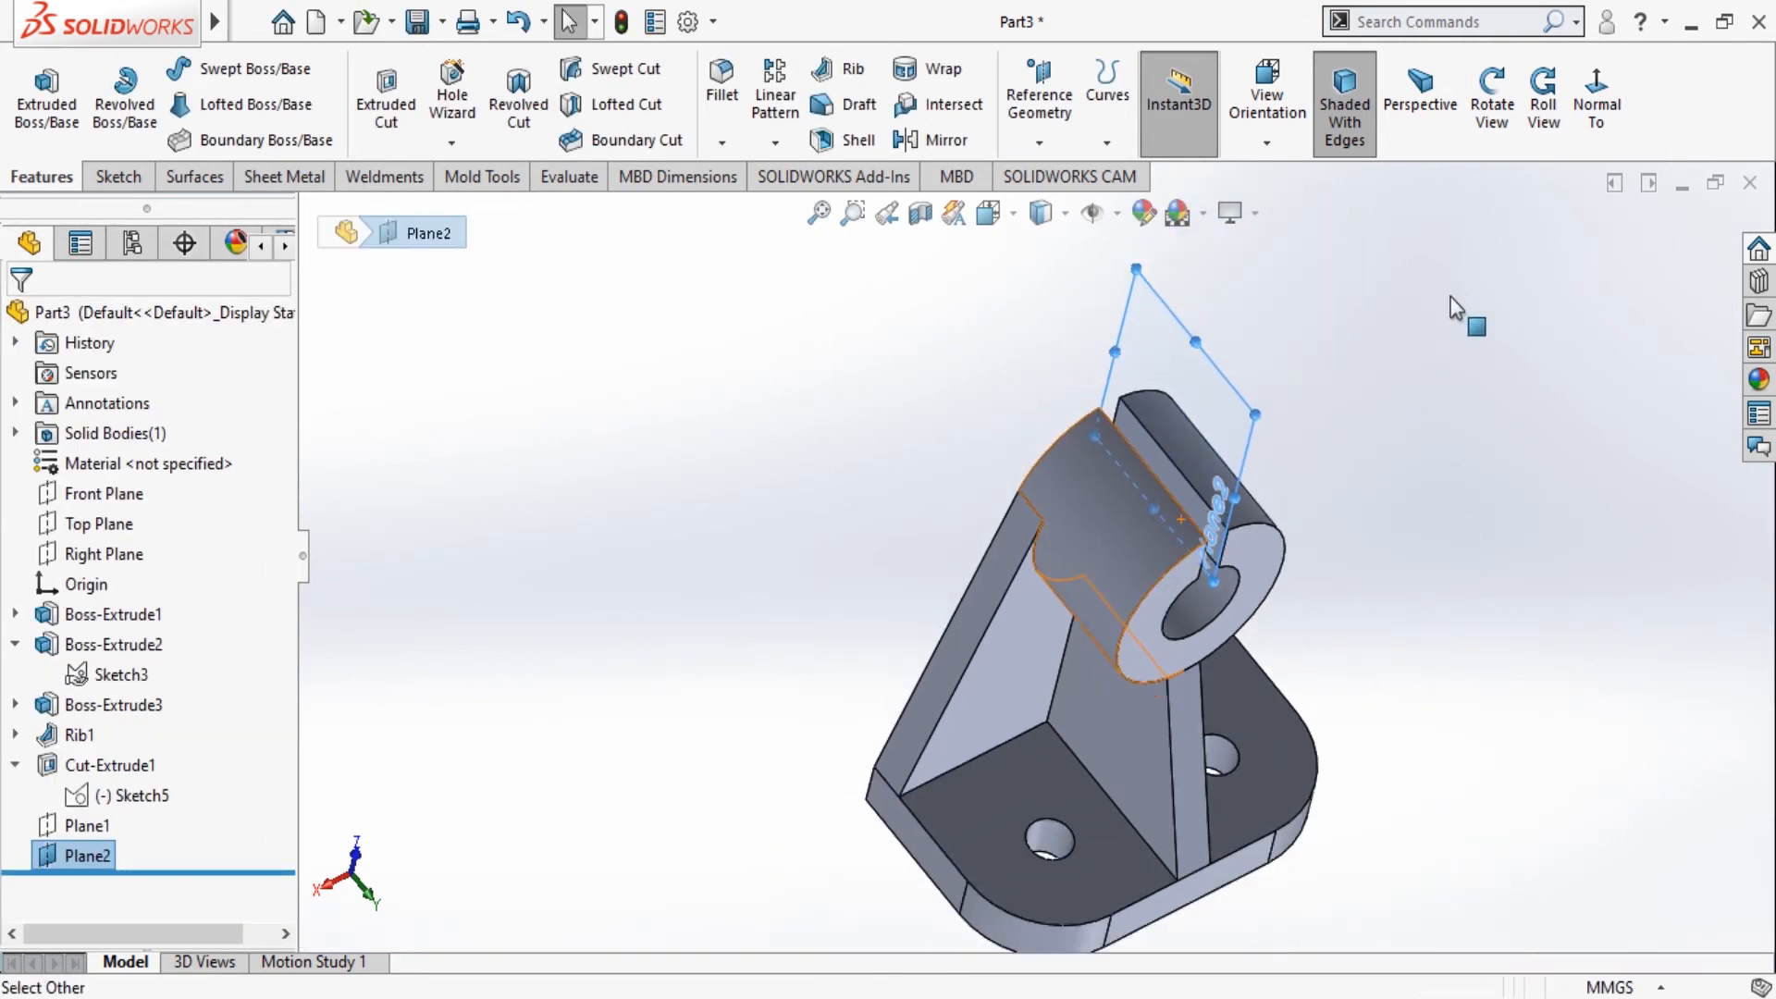
left_click(1505, 121)
left_click_drag(1409, 435, 1356, 507)
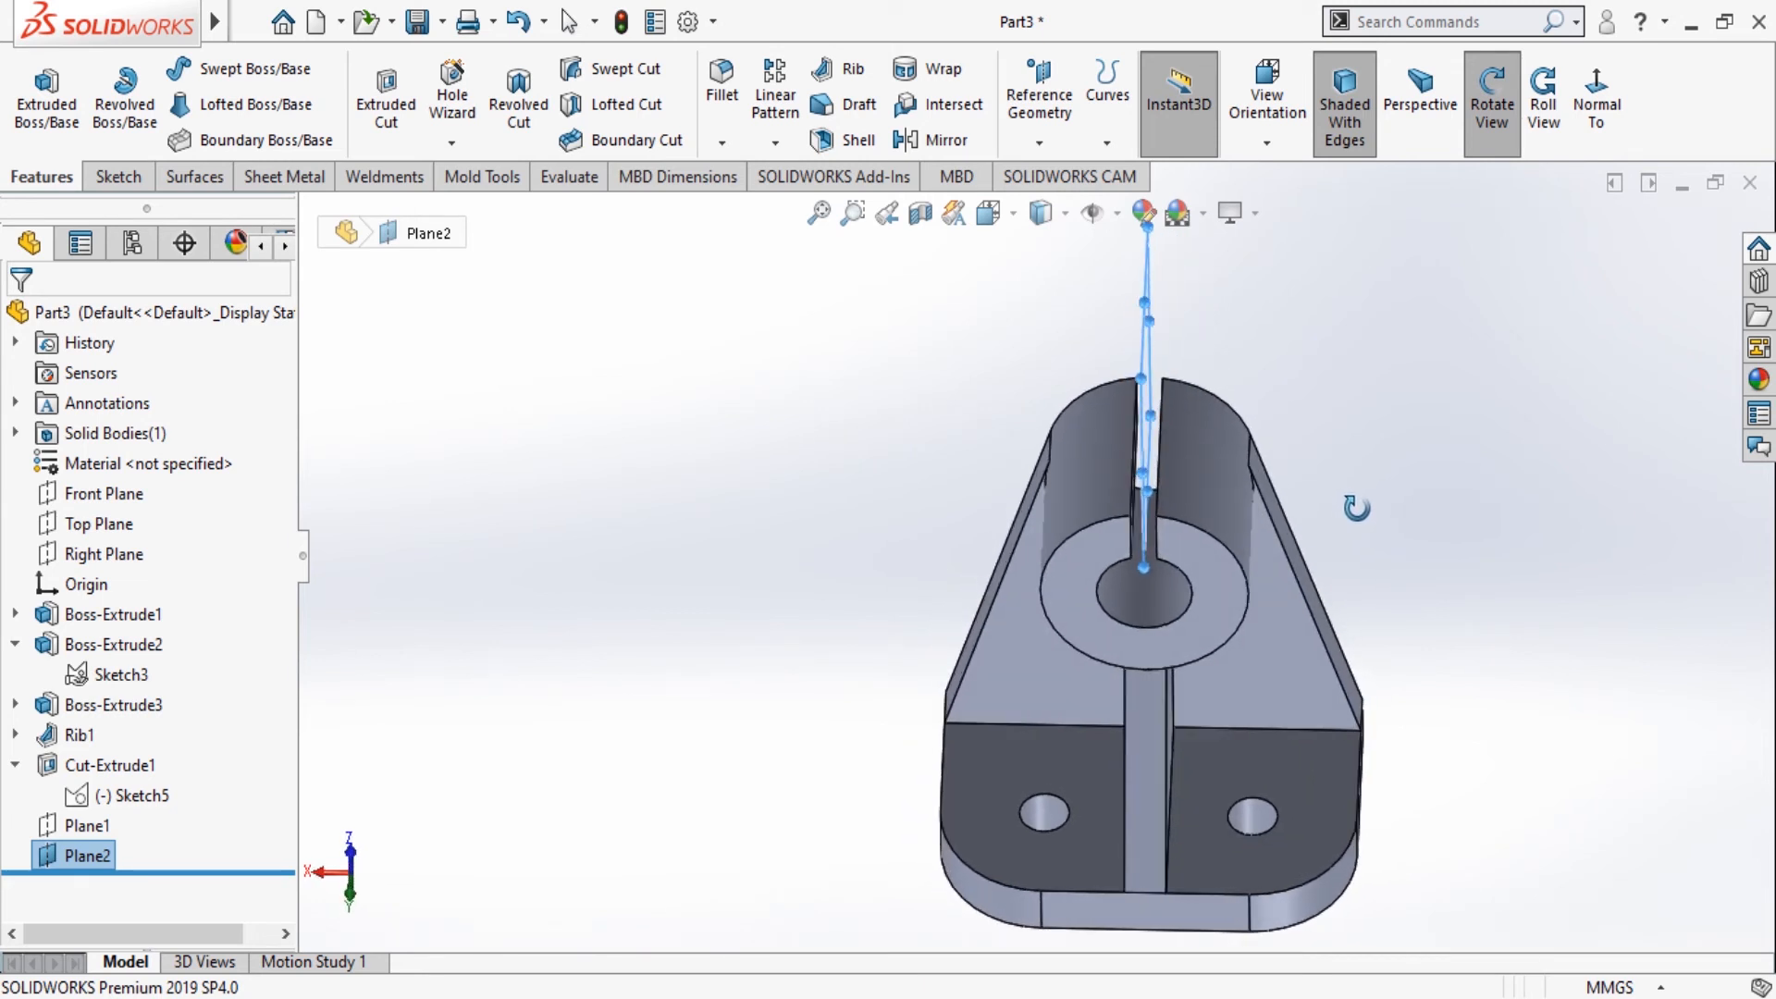
left_click_drag(1356, 507, 1337, 511)
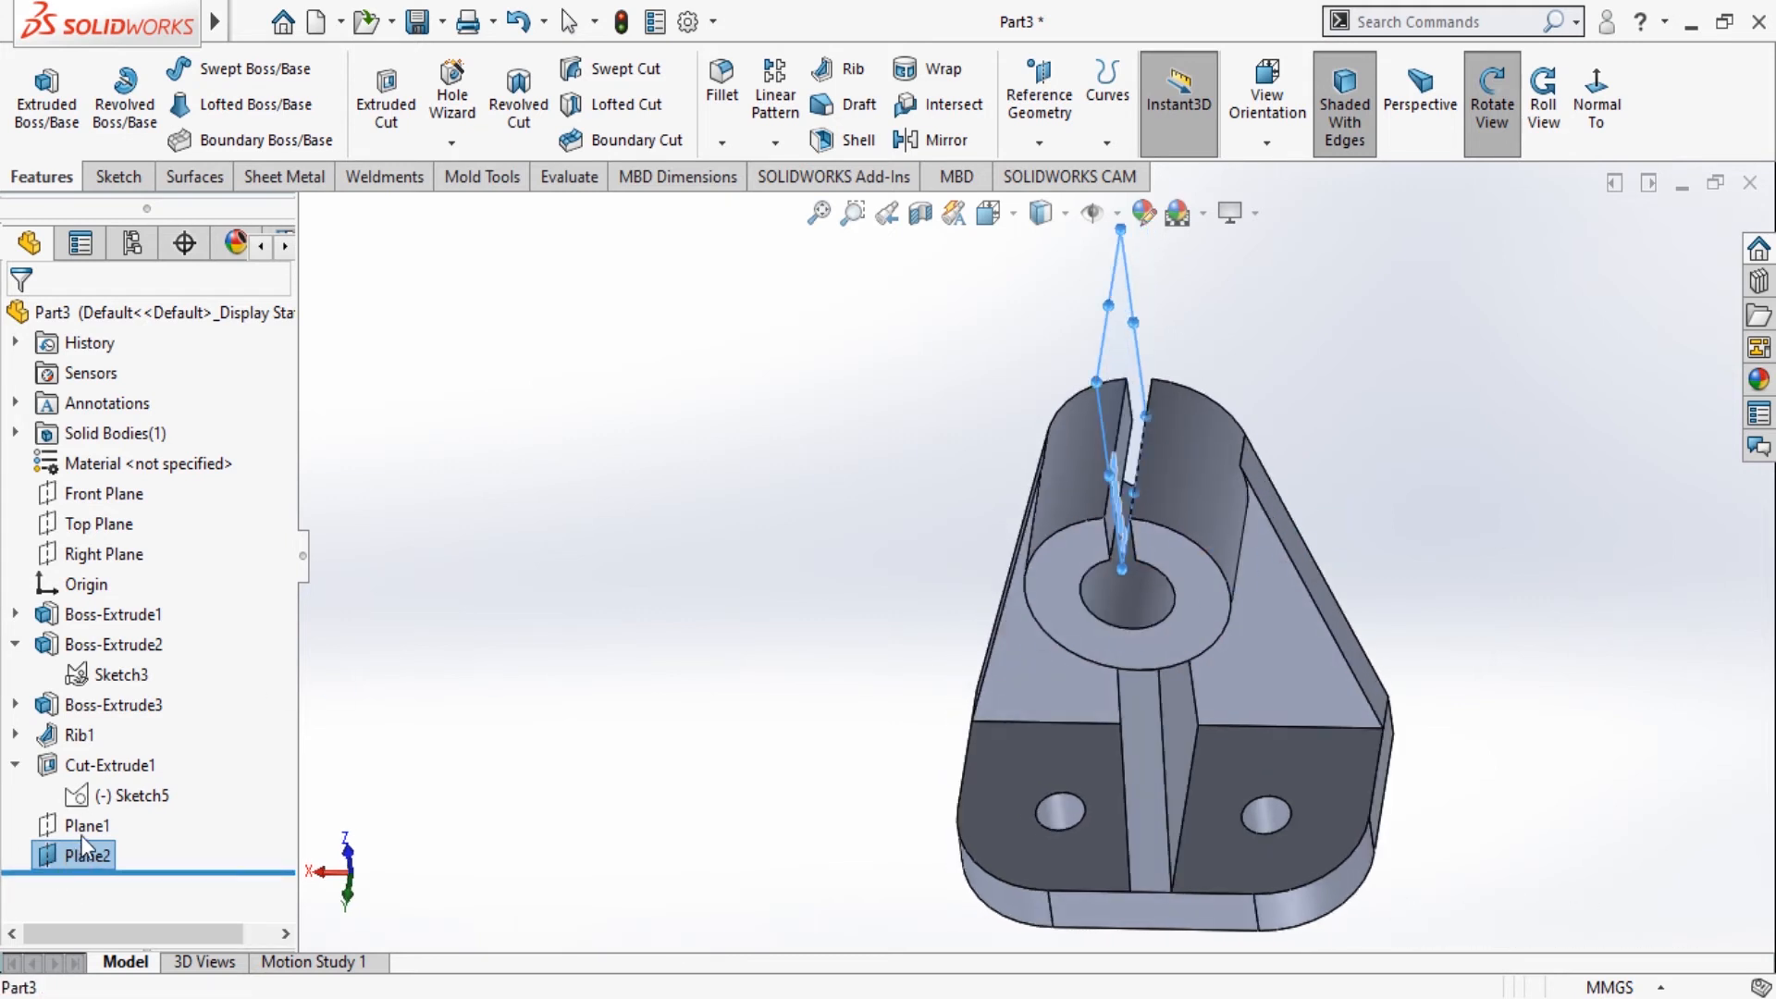
left_click(135, 821)
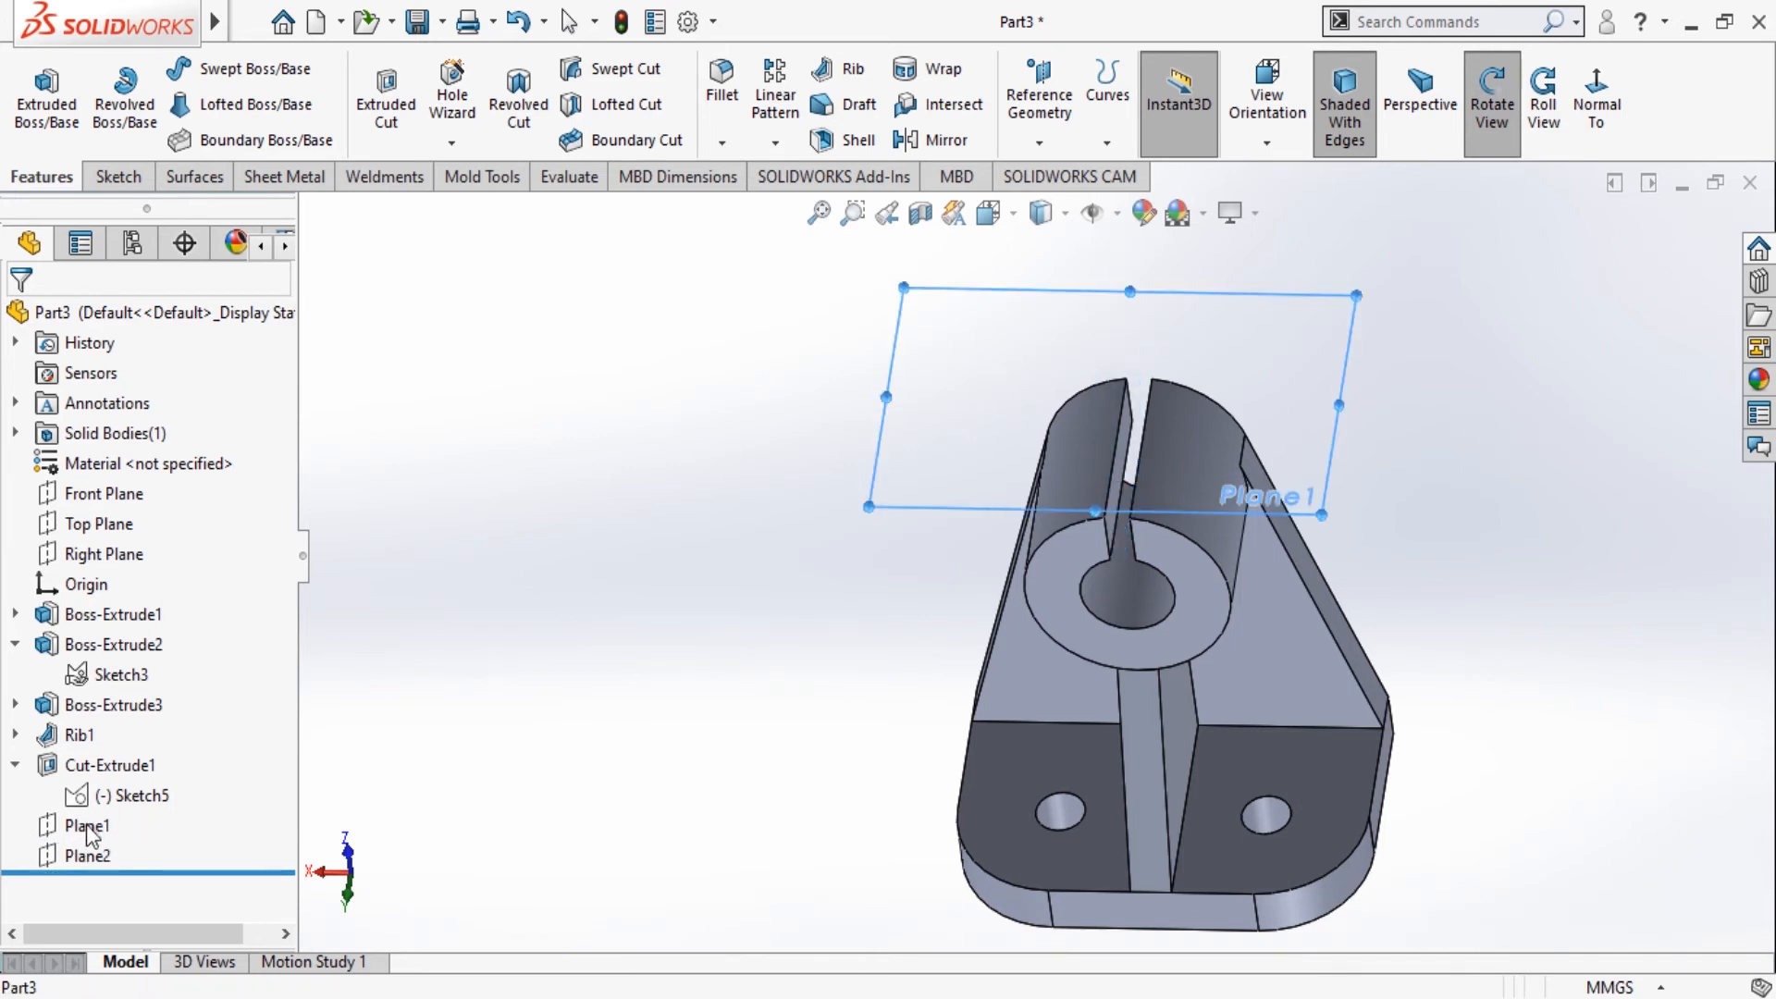
Show the 140 mm offset plane and open a sketch on it.
left_click(87, 825)
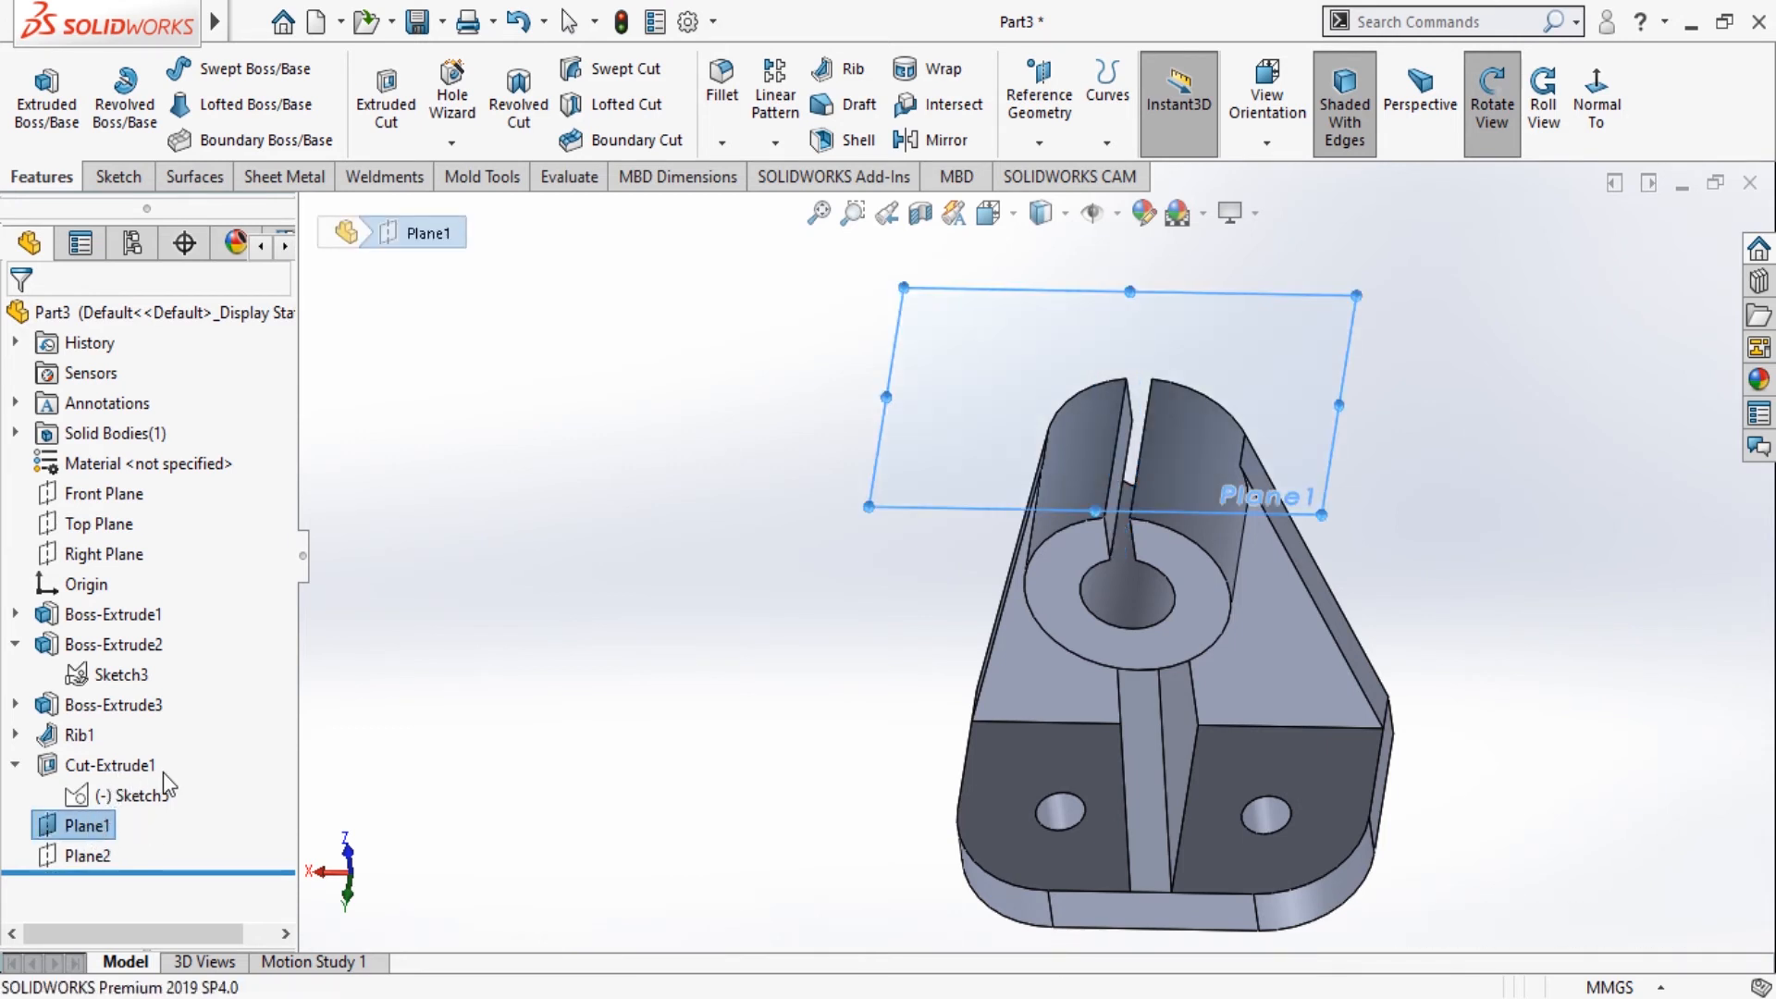
left_click(1598, 100)
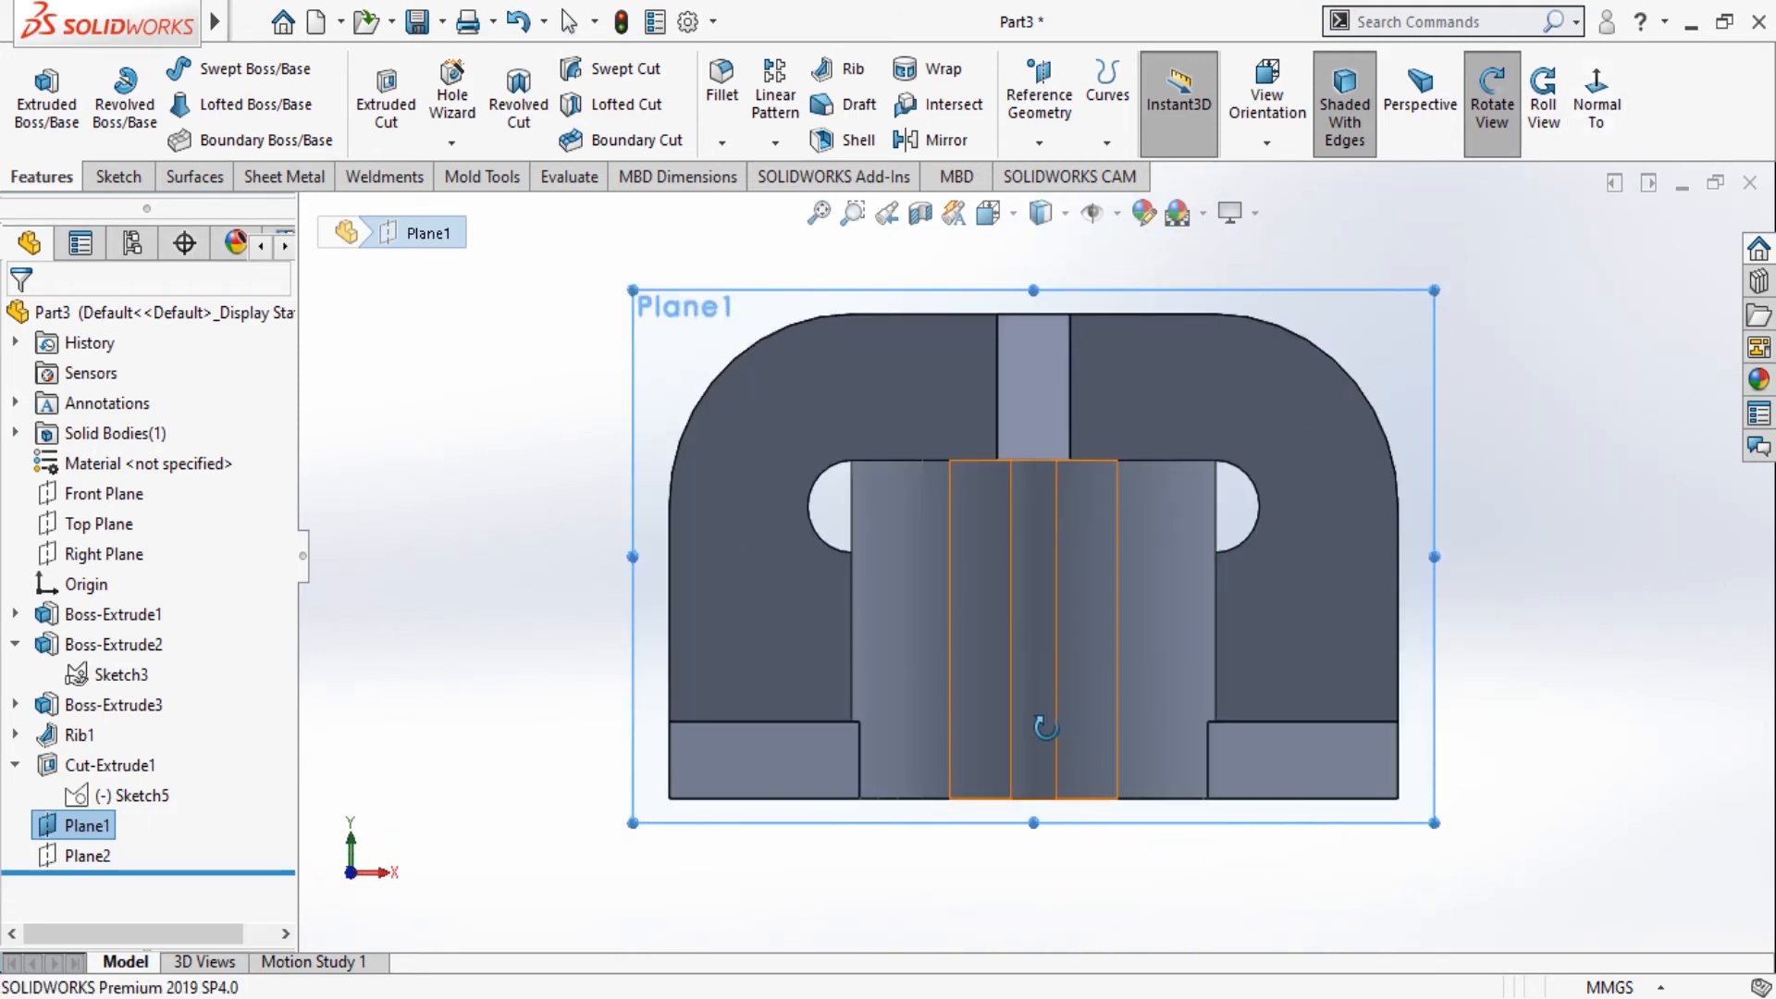
left_click(128, 176)
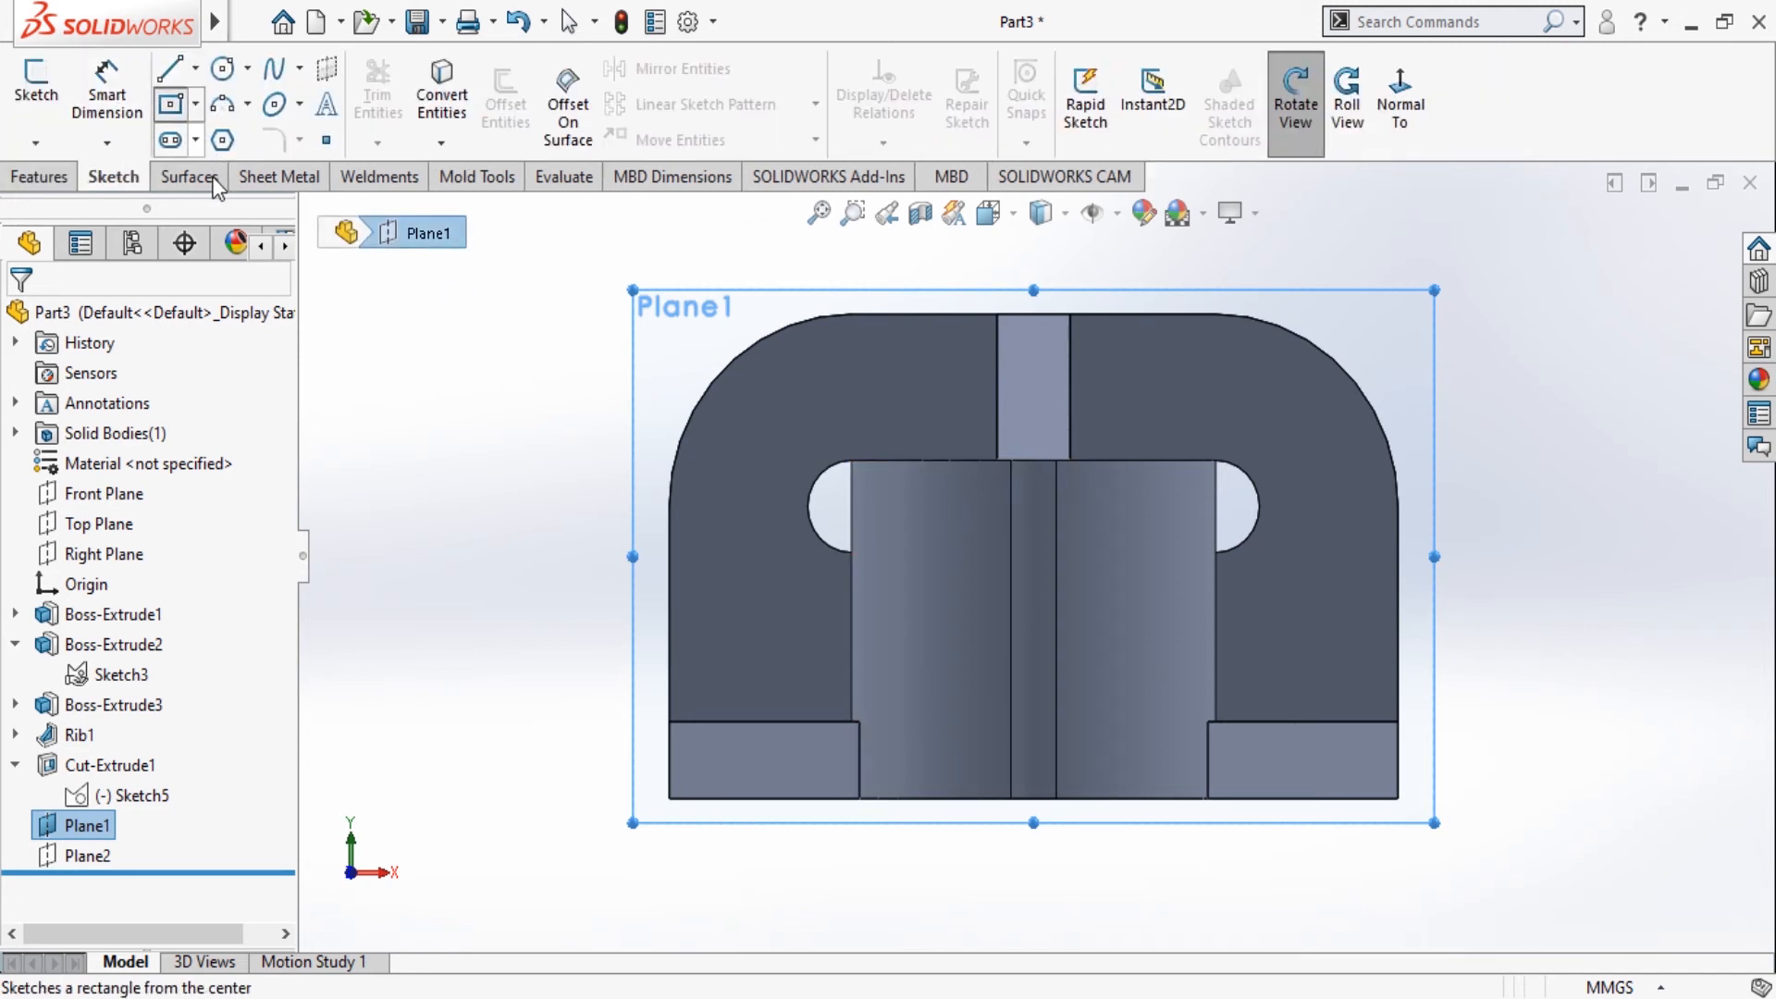
left_click(1056, 459)
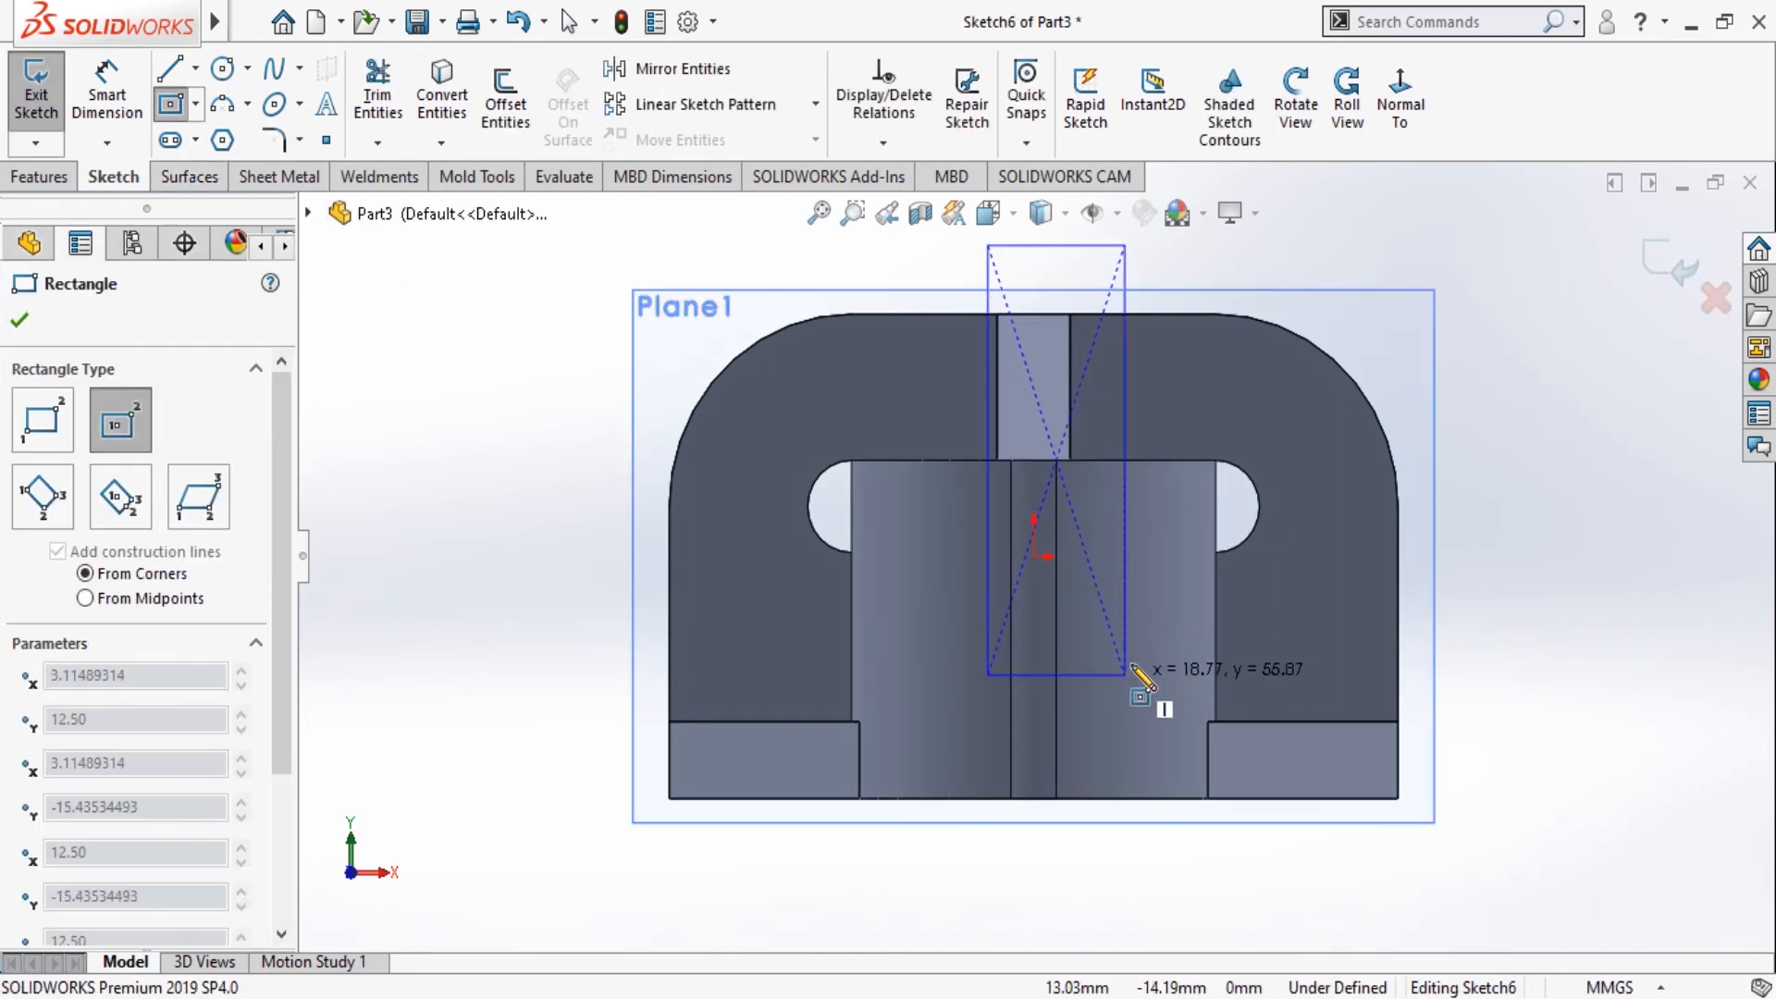
key("Escape")
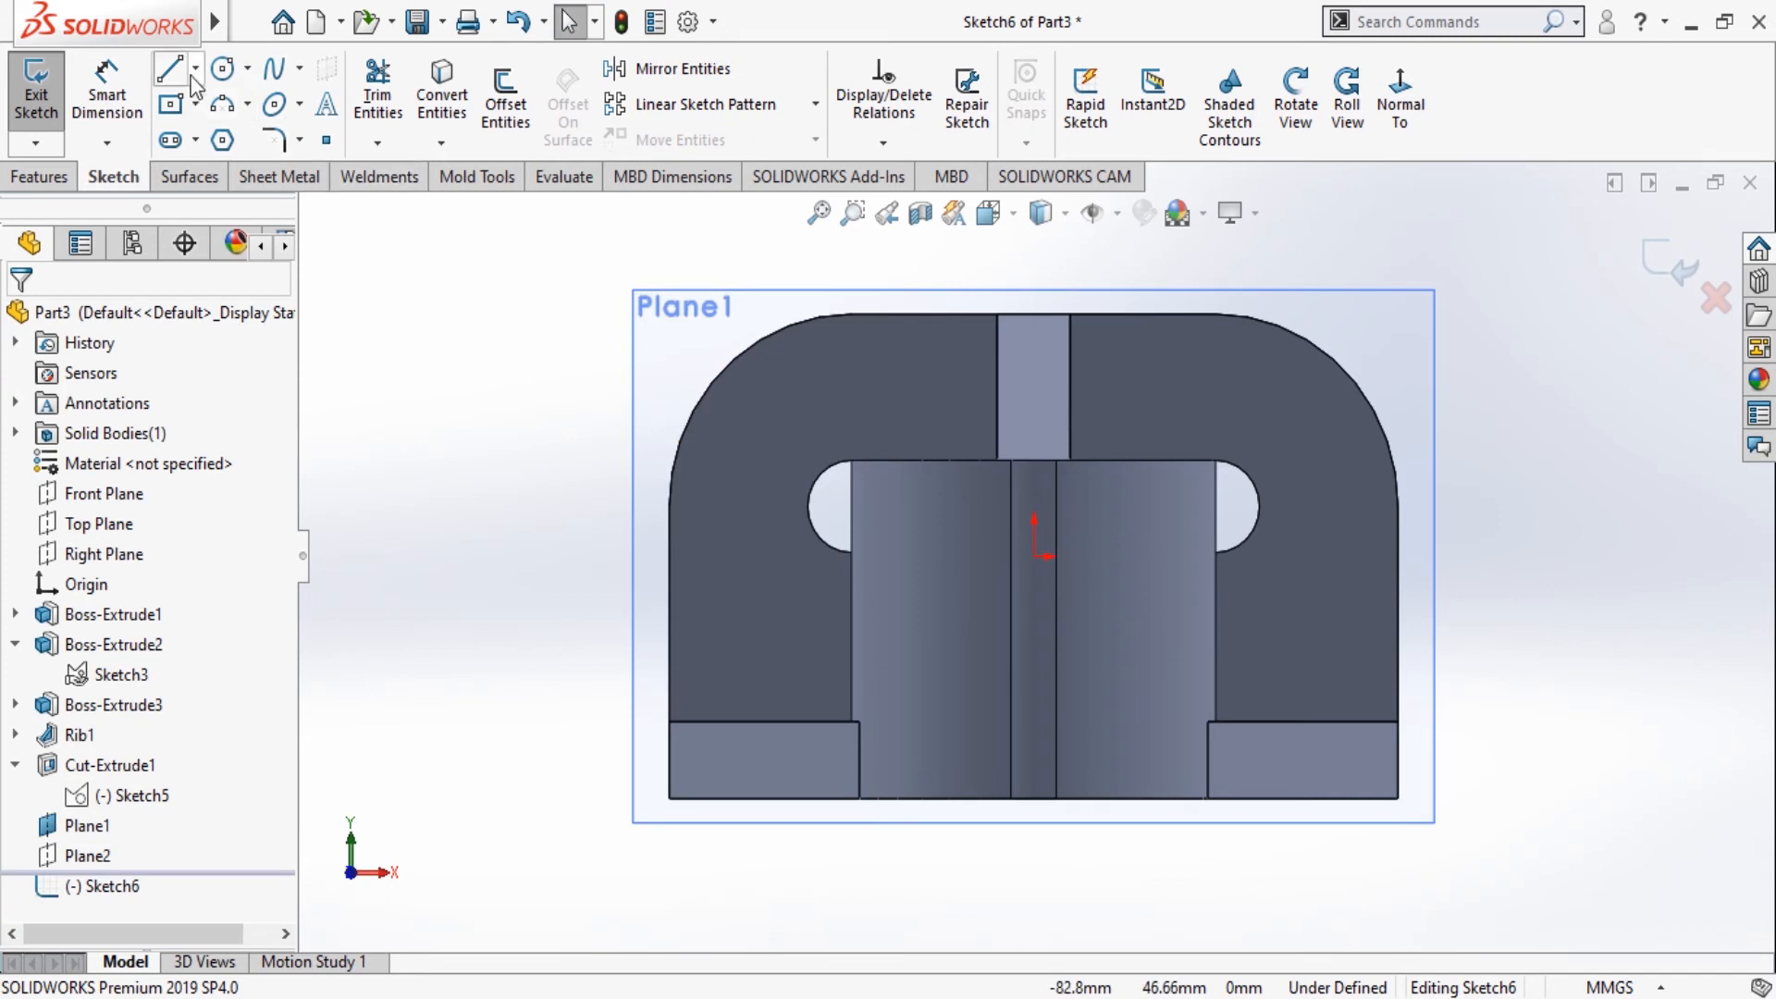
Sketch a corner rectangle about 12.2 mm wide beside the slot, from the slot's edge and spanning the boss's full length.
left_click(171, 104)
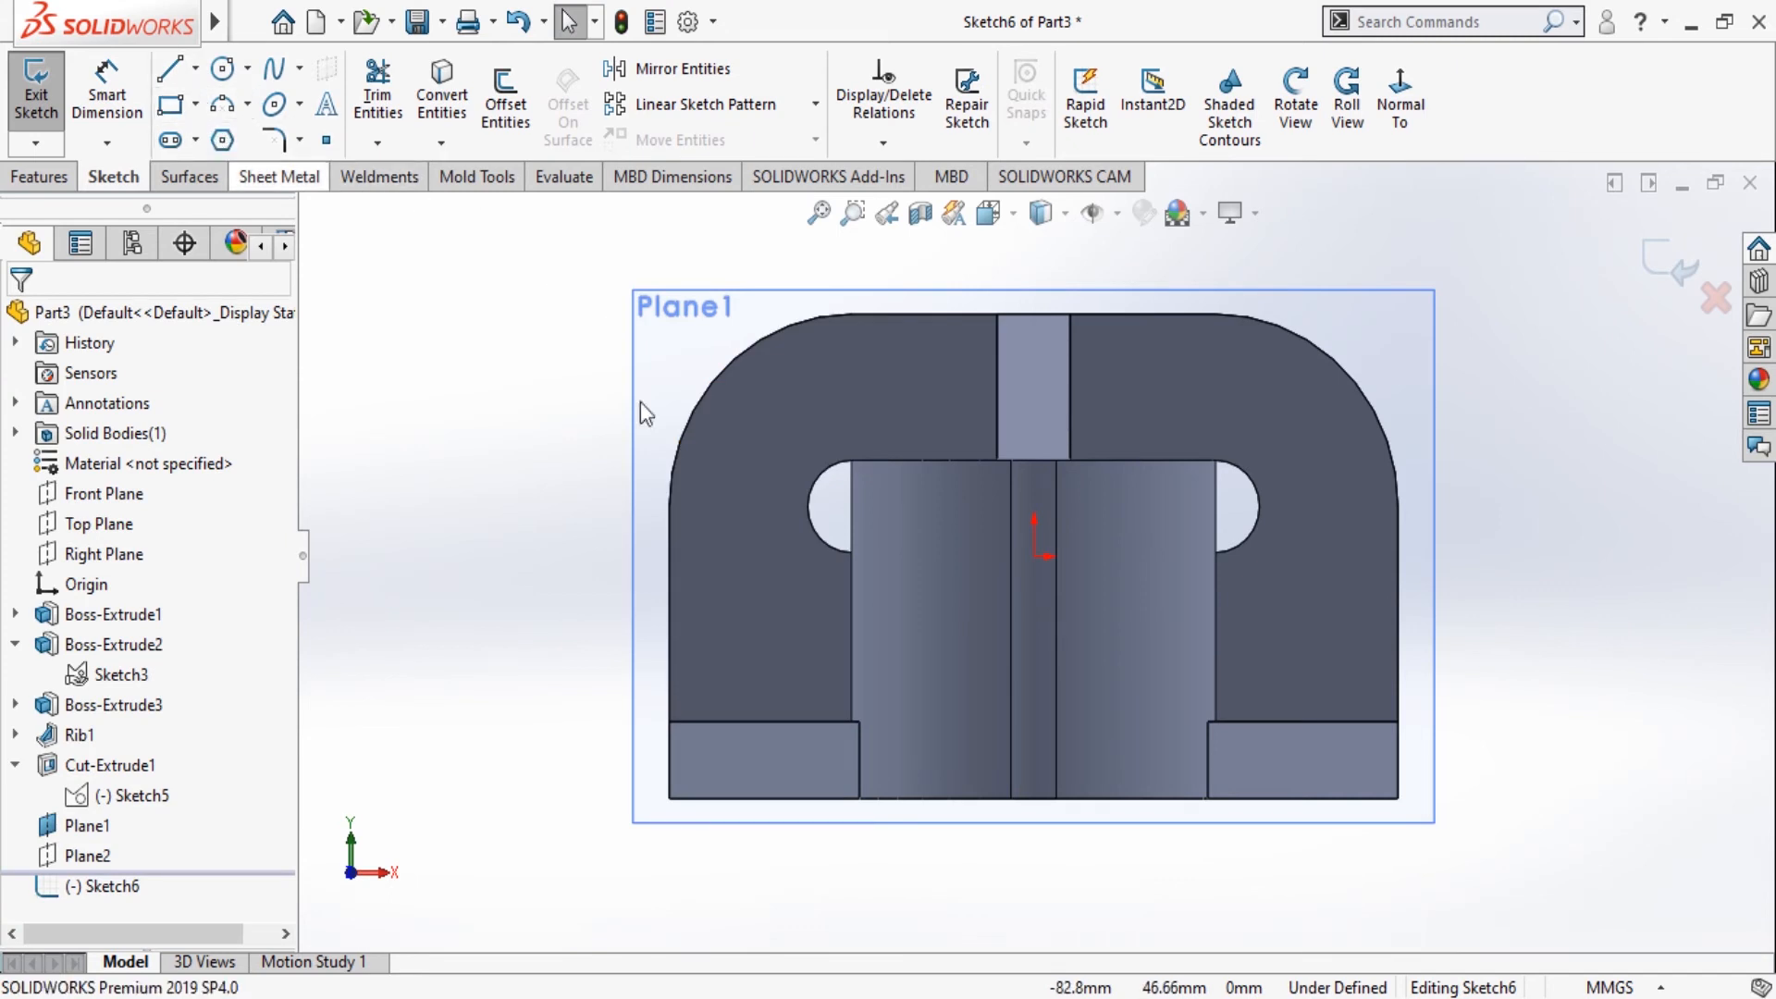
left_click(1056, 461)
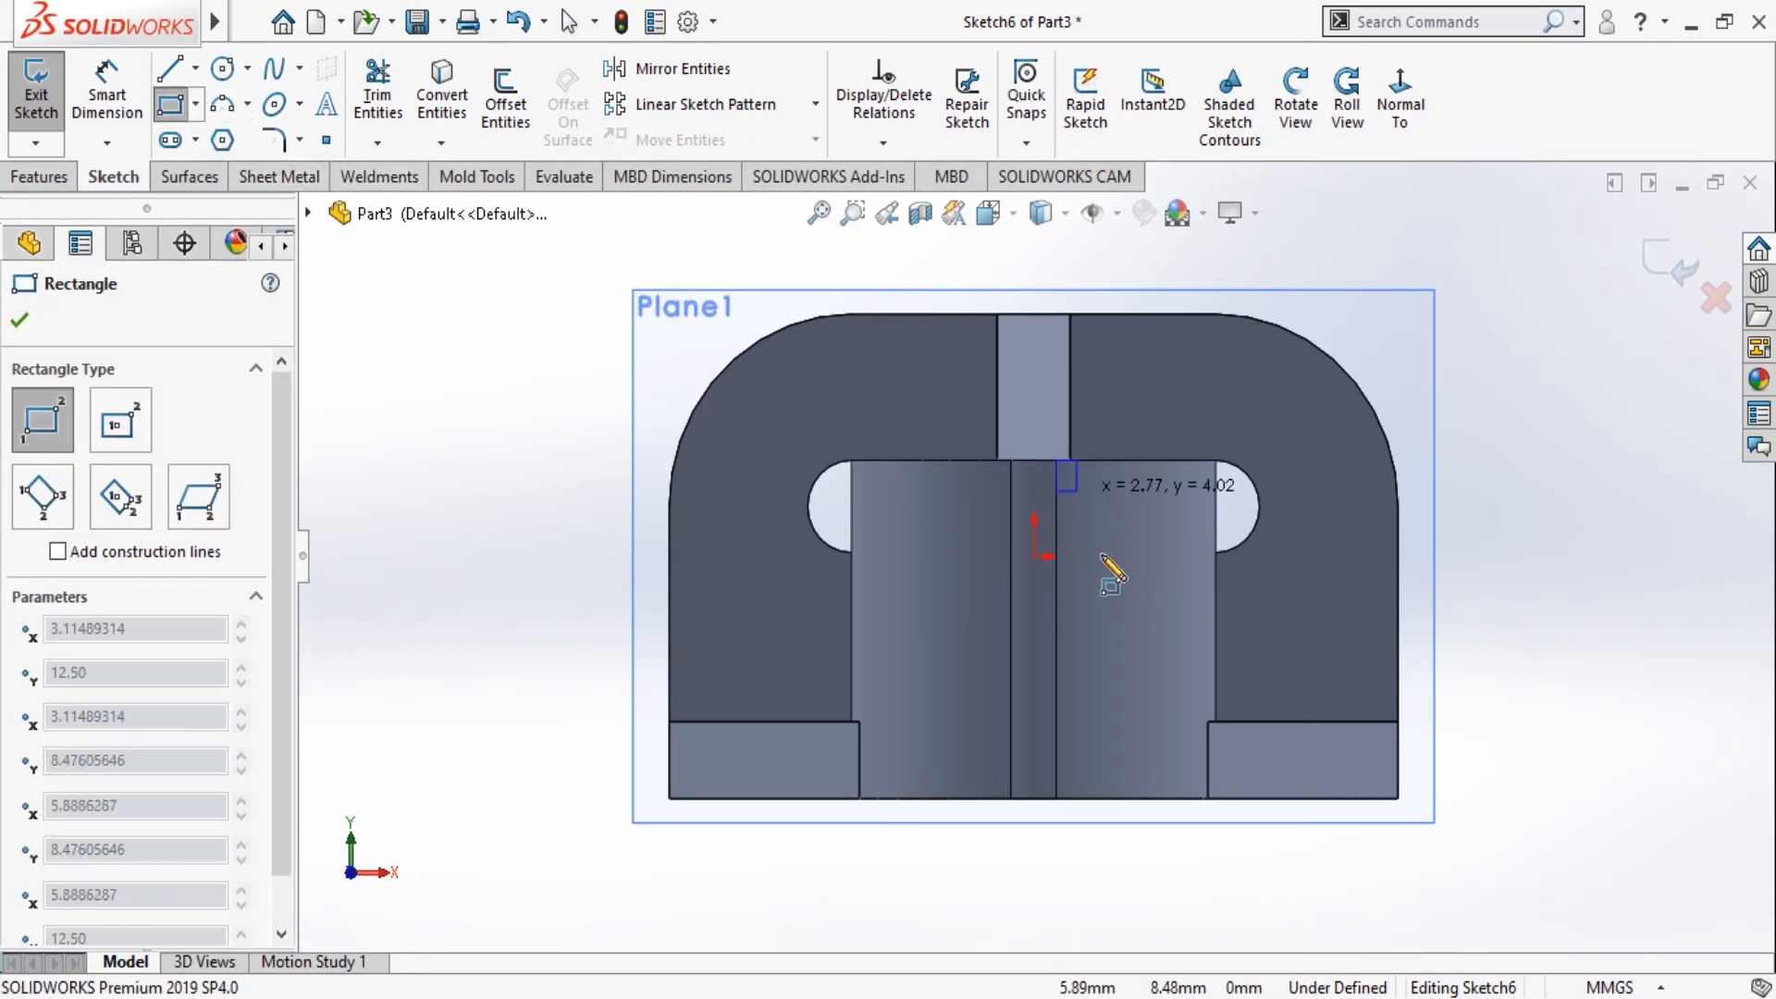
left_click(1145, 799)
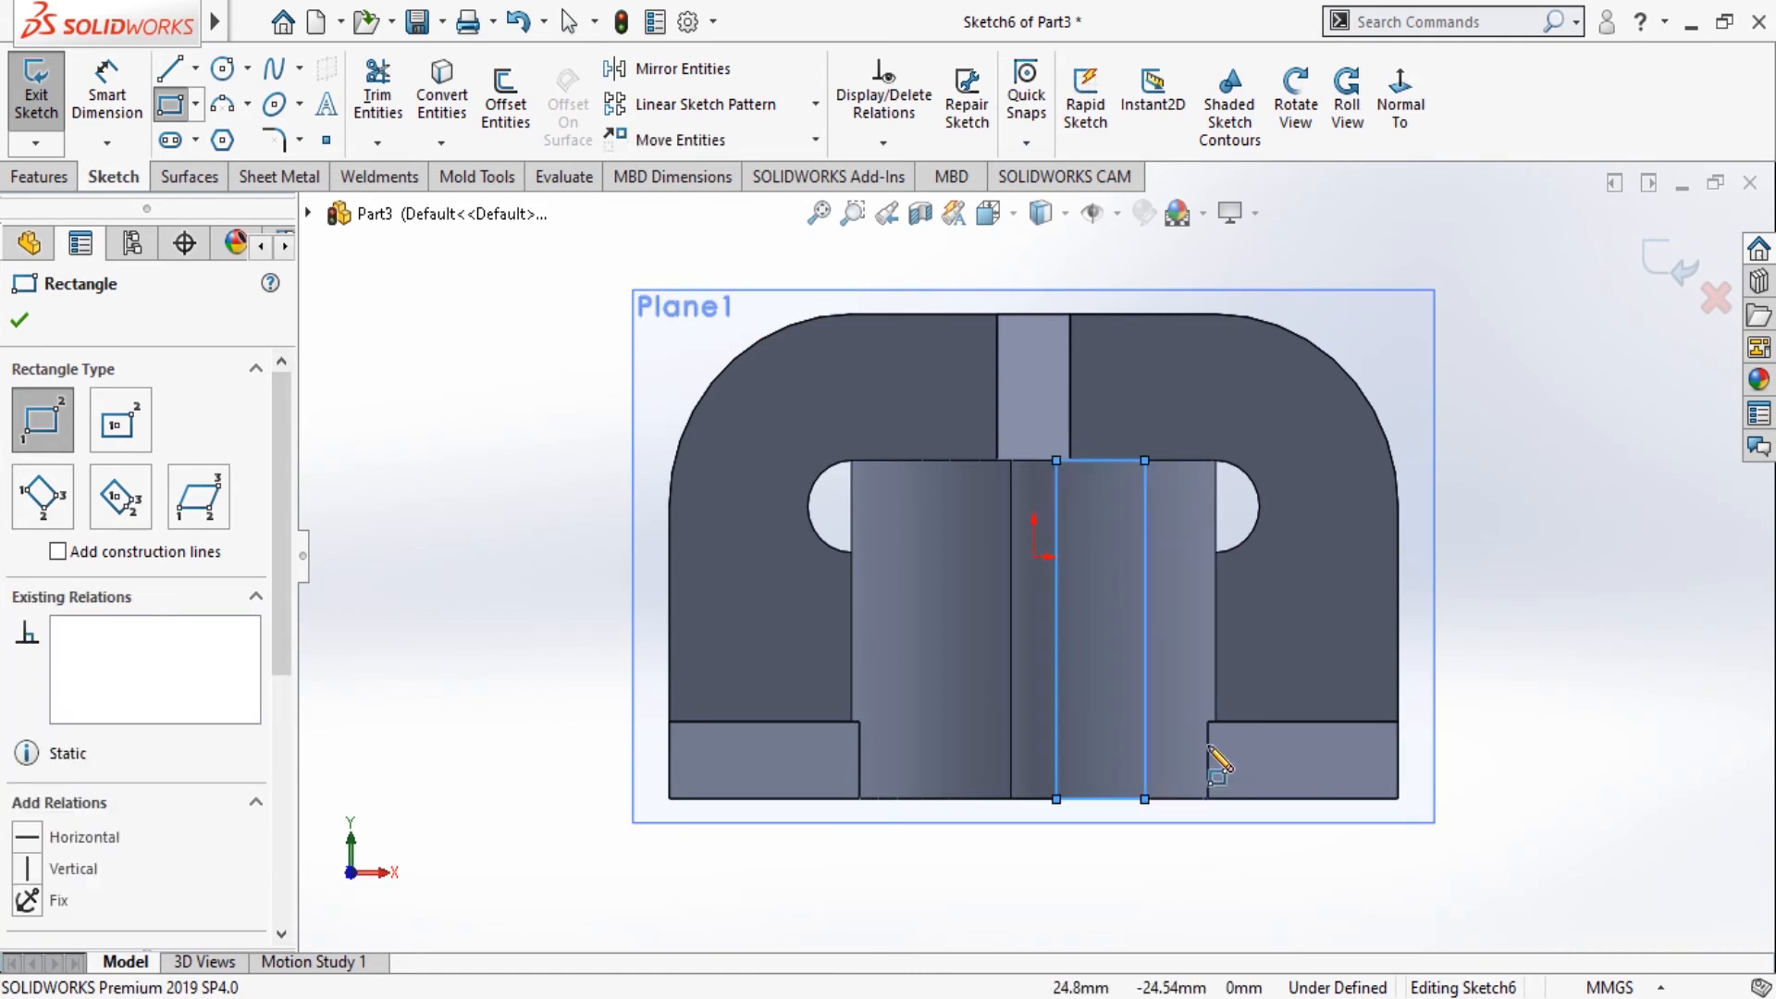
left_click(21, 321)
Dimension the rectangle's short side and set its width to 12 mm.
left_click(107, 93)
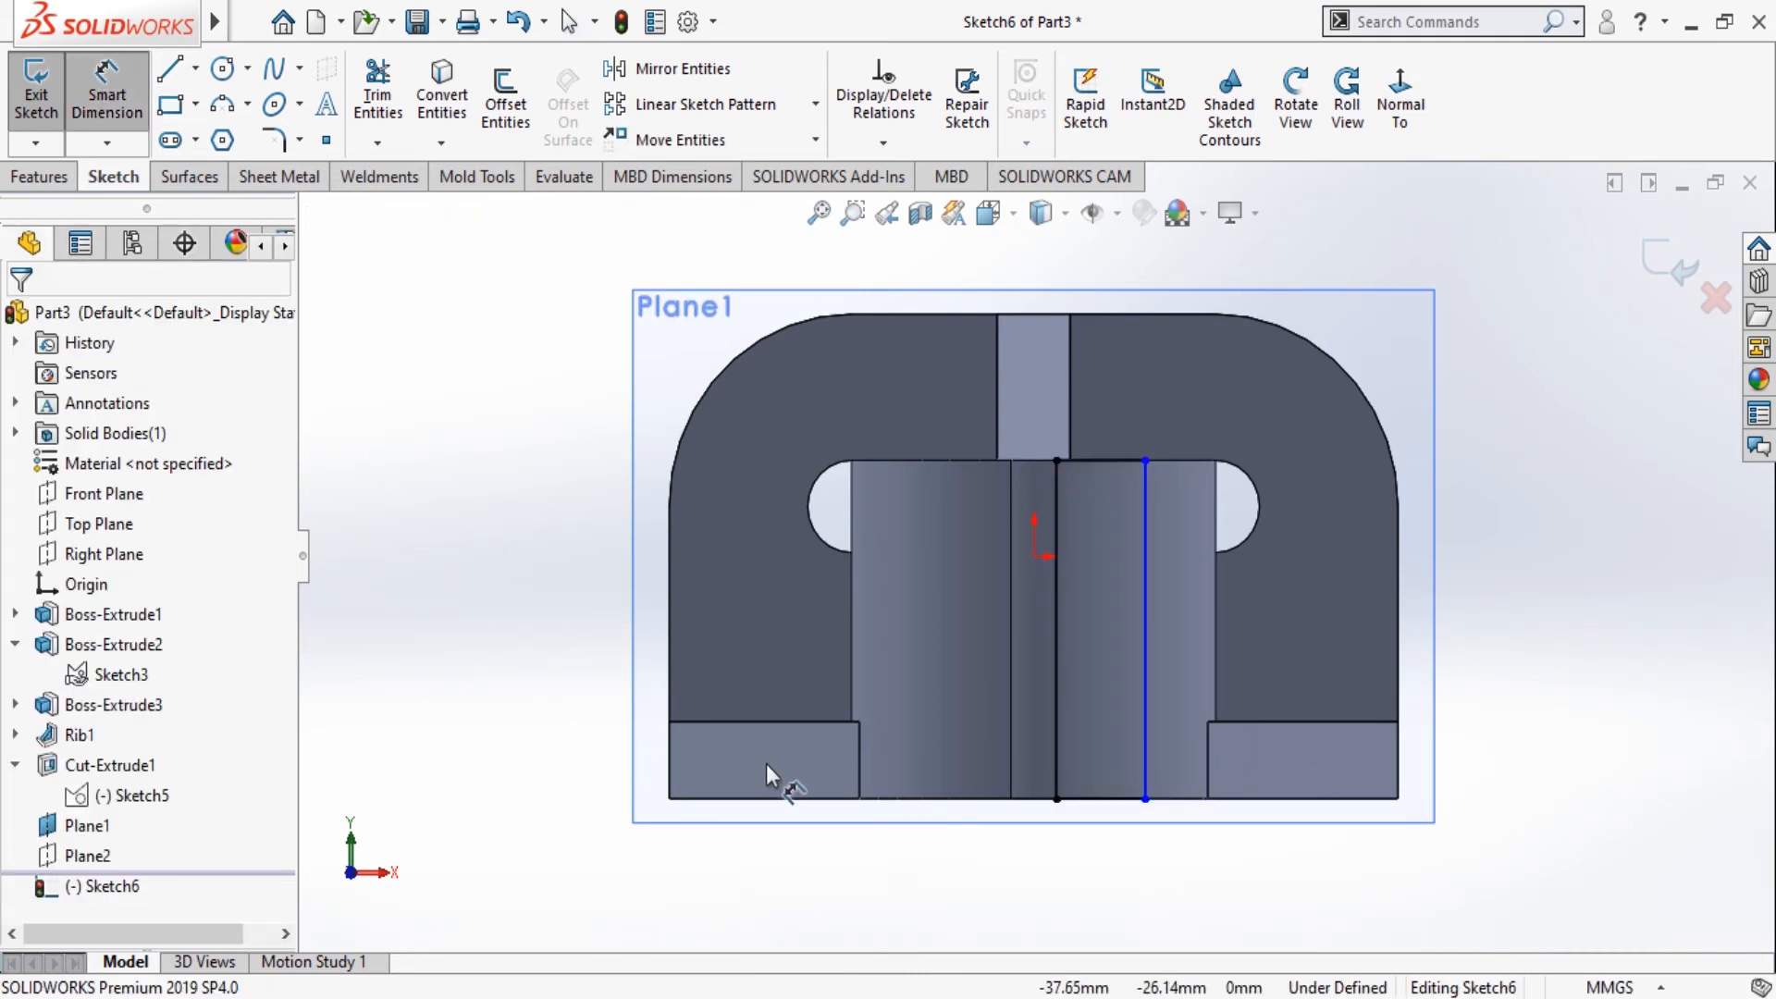
left_click(1129, 799)
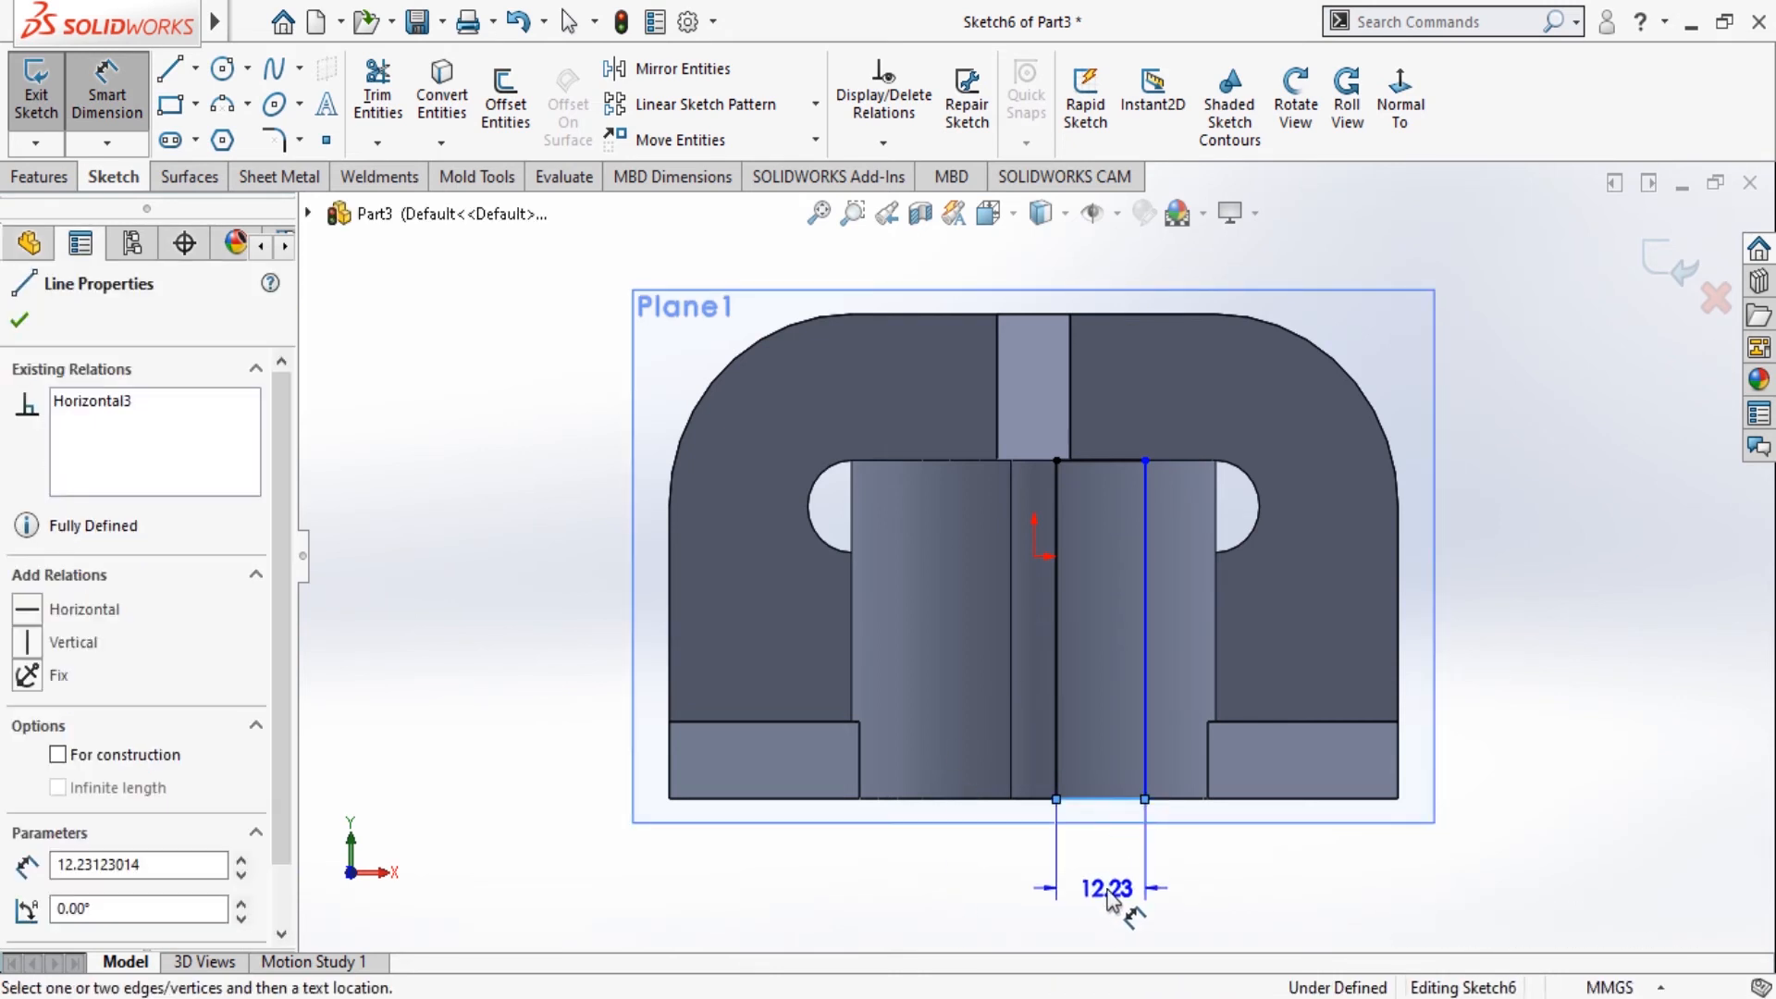
left_click(1111, 899)
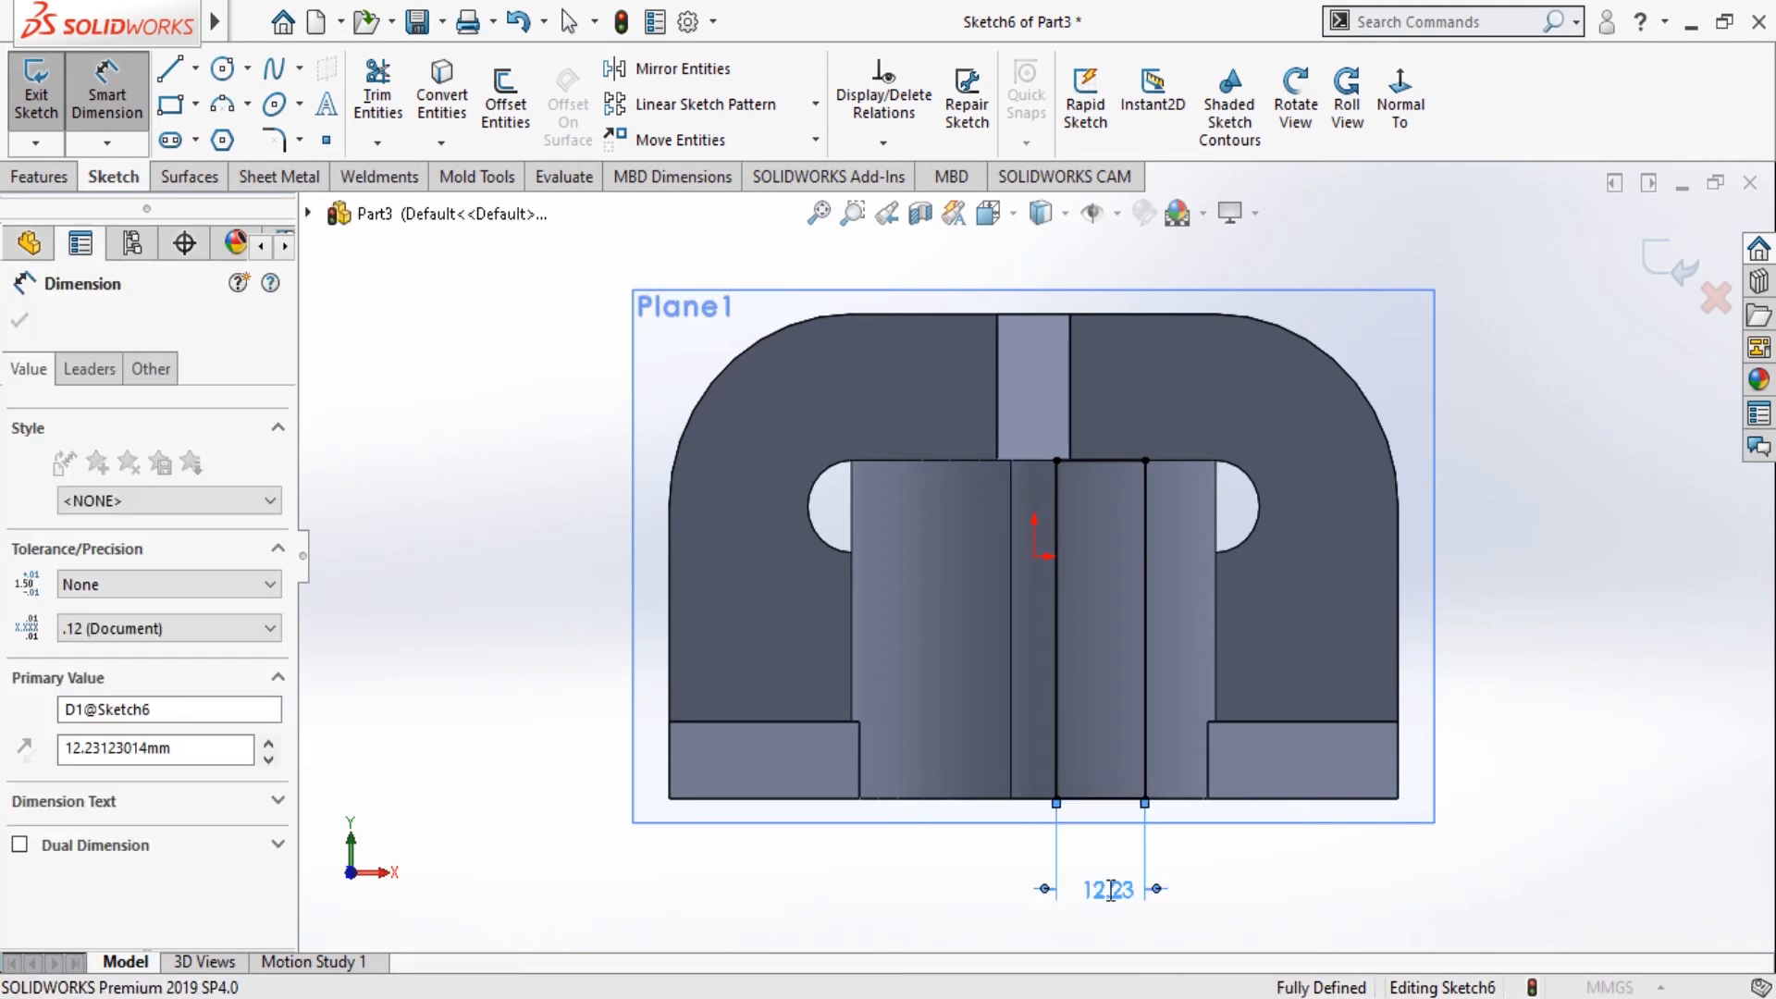
type("12")
key("Return")
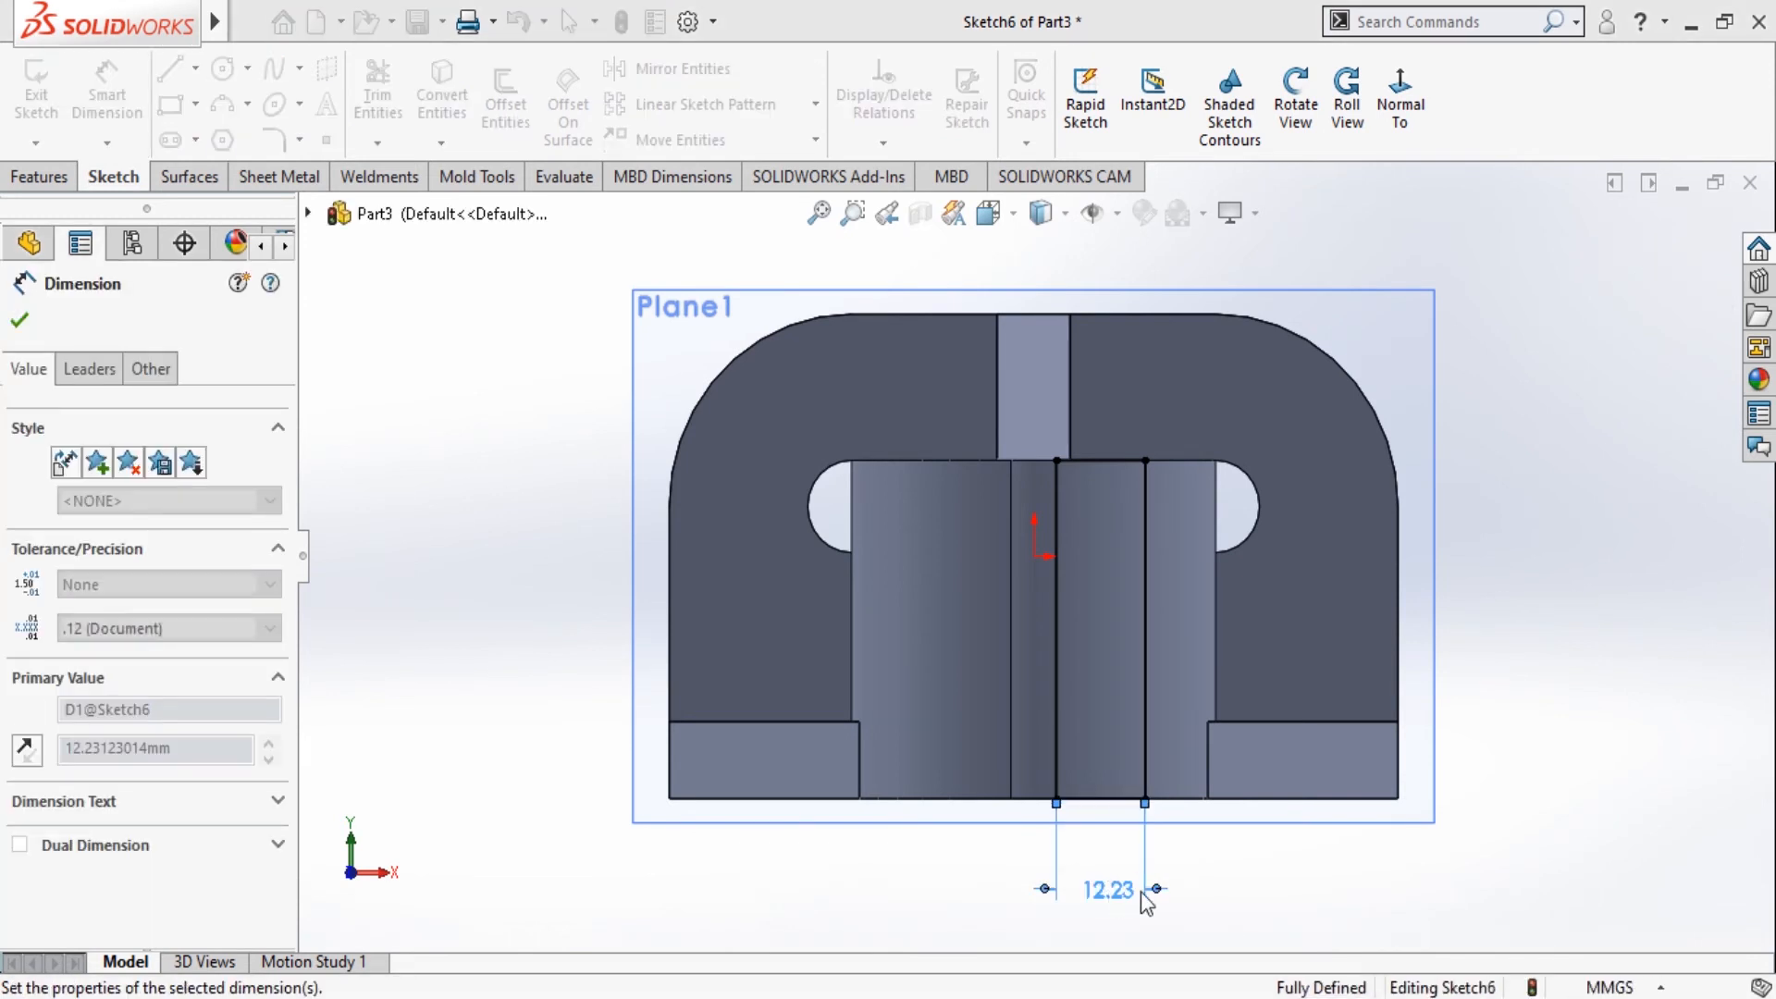
left_click(27, 327)
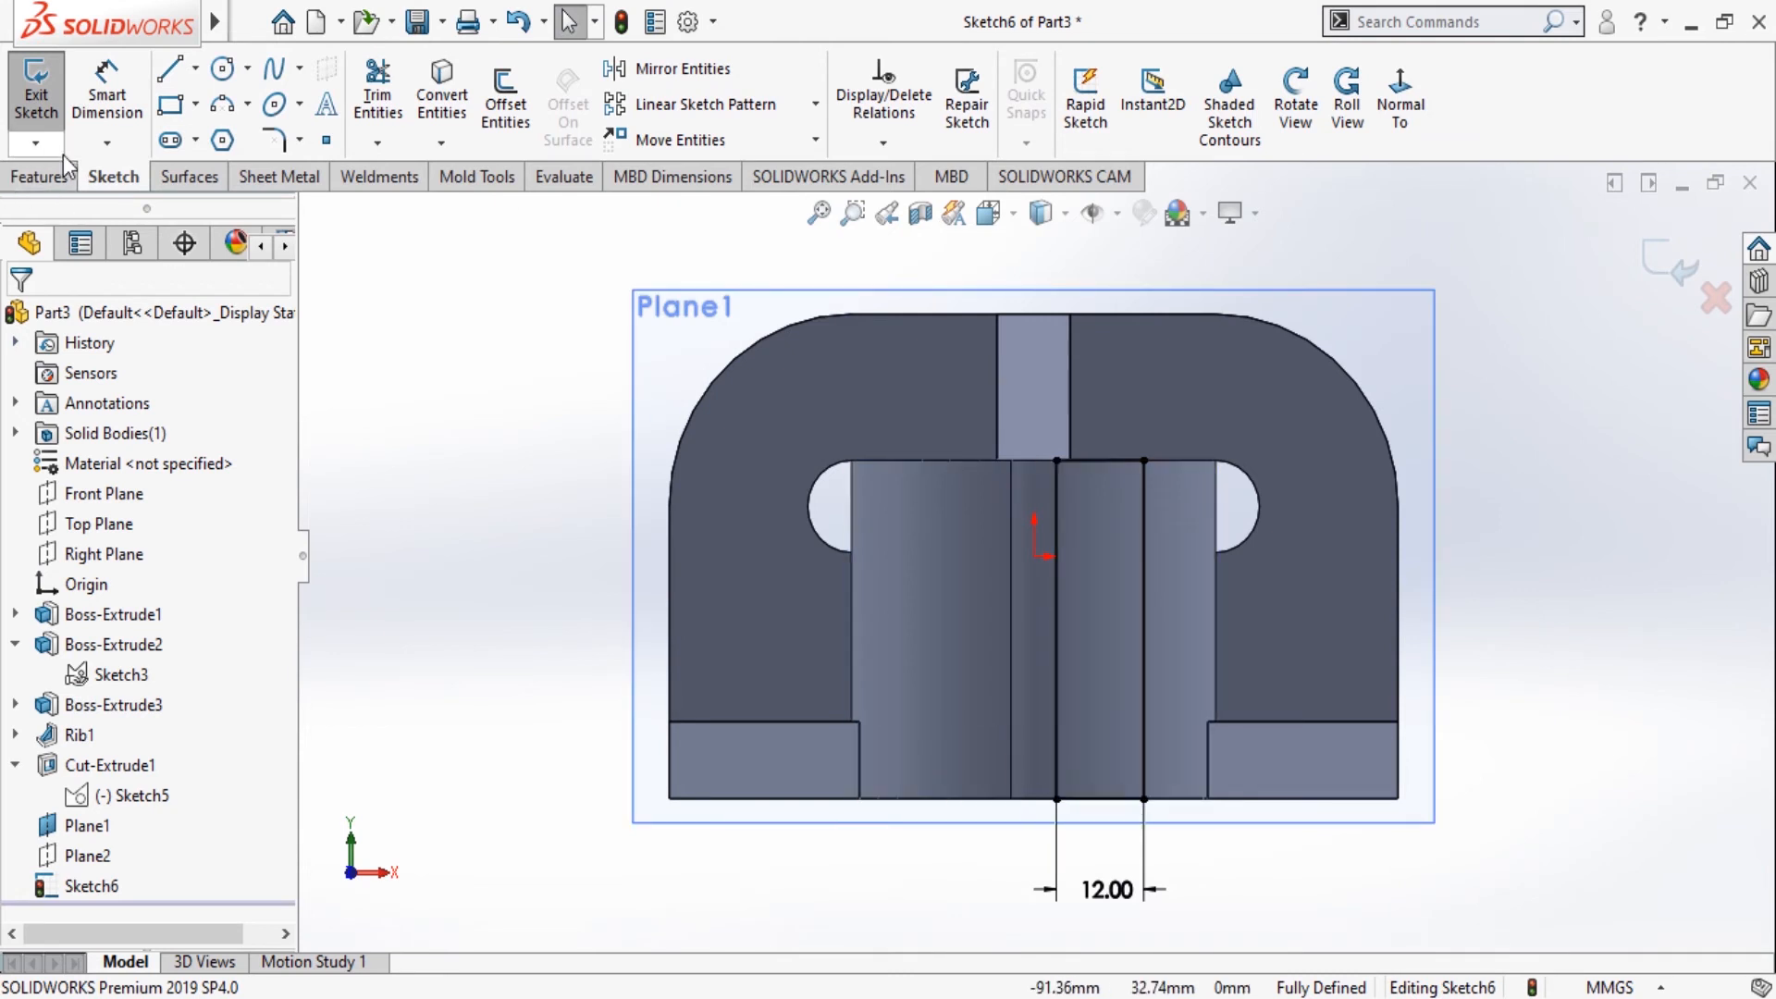
Extrude the 12 mm rectangle in the reversed direction, up to the boss's outer cylindrical surface.
left_click(42, 177)
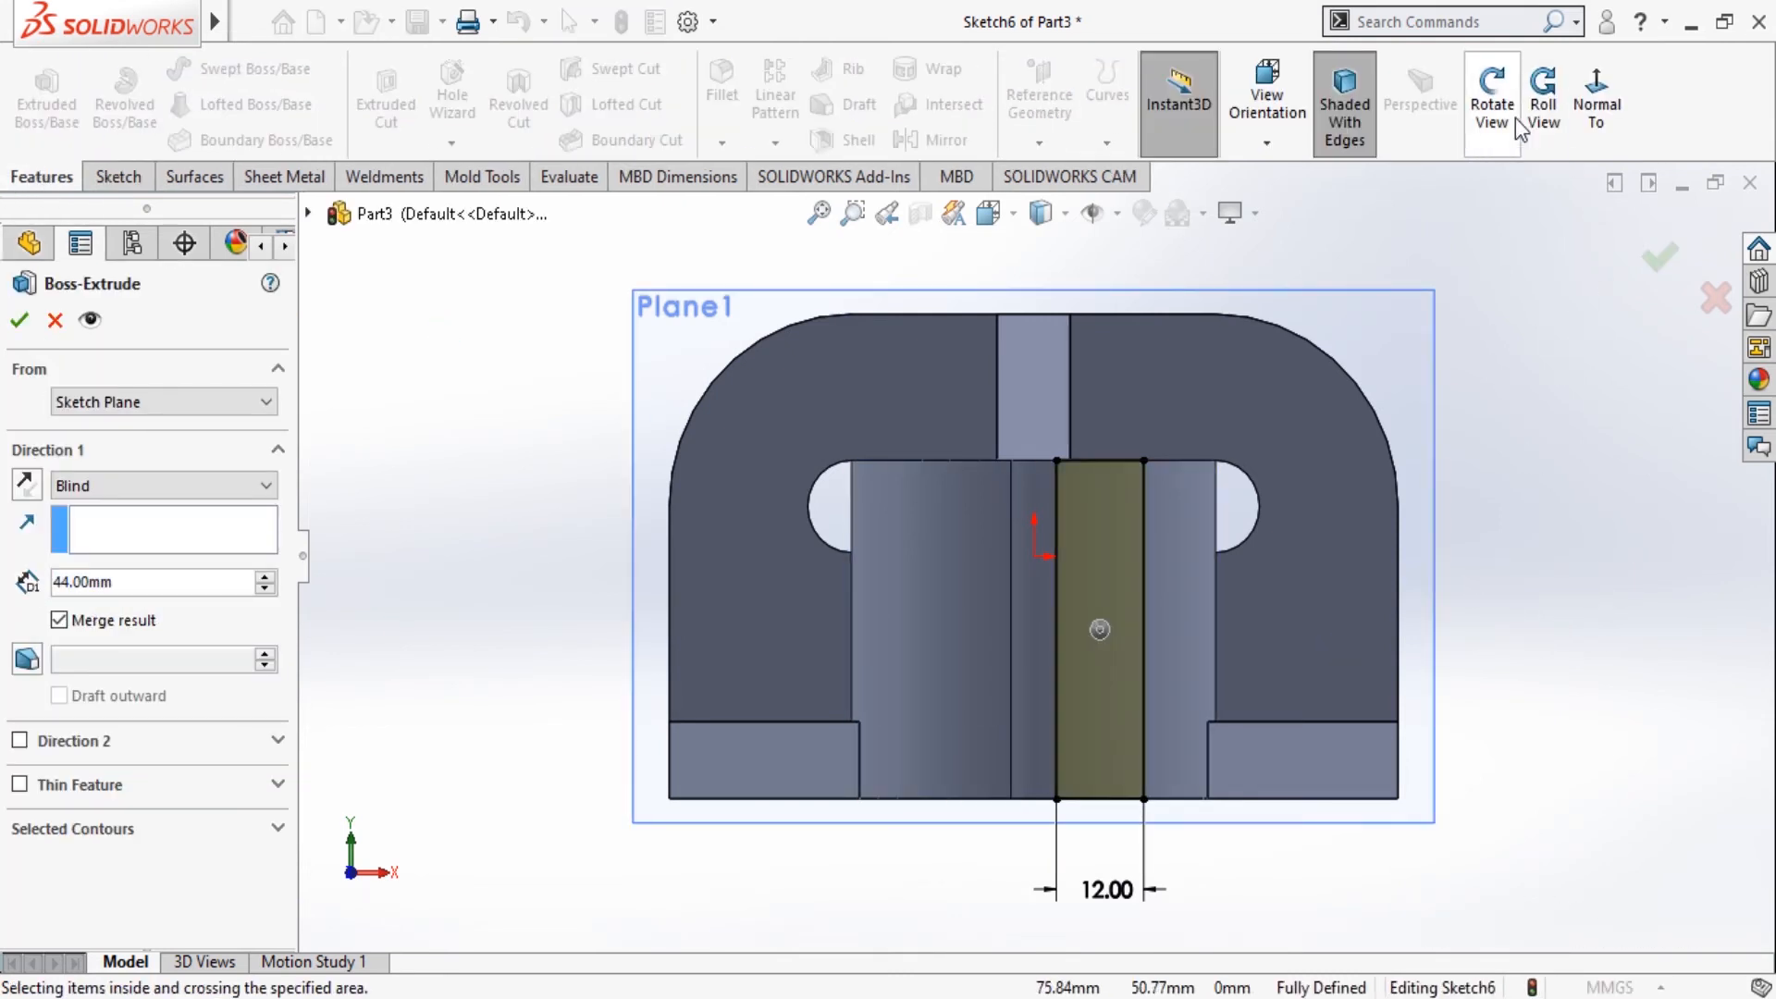
left_click(1492, 111)
left_click_drag(925, 555, 548, 531)
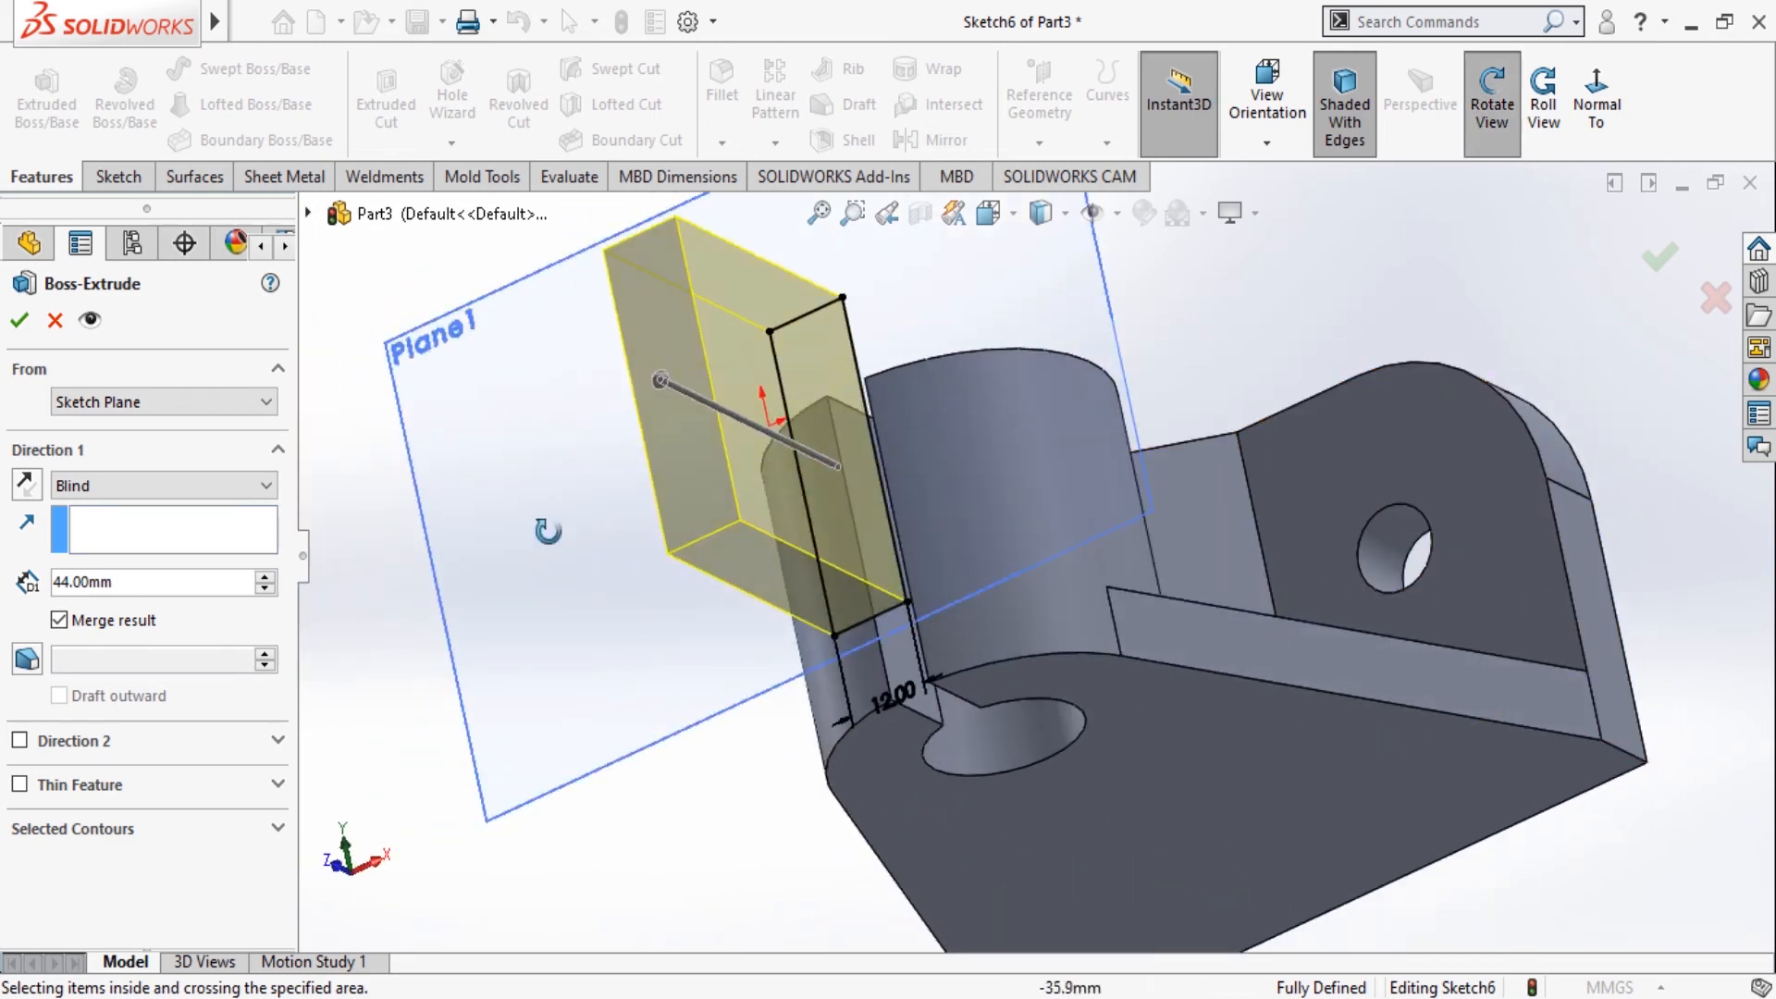
left_click(27, 483)
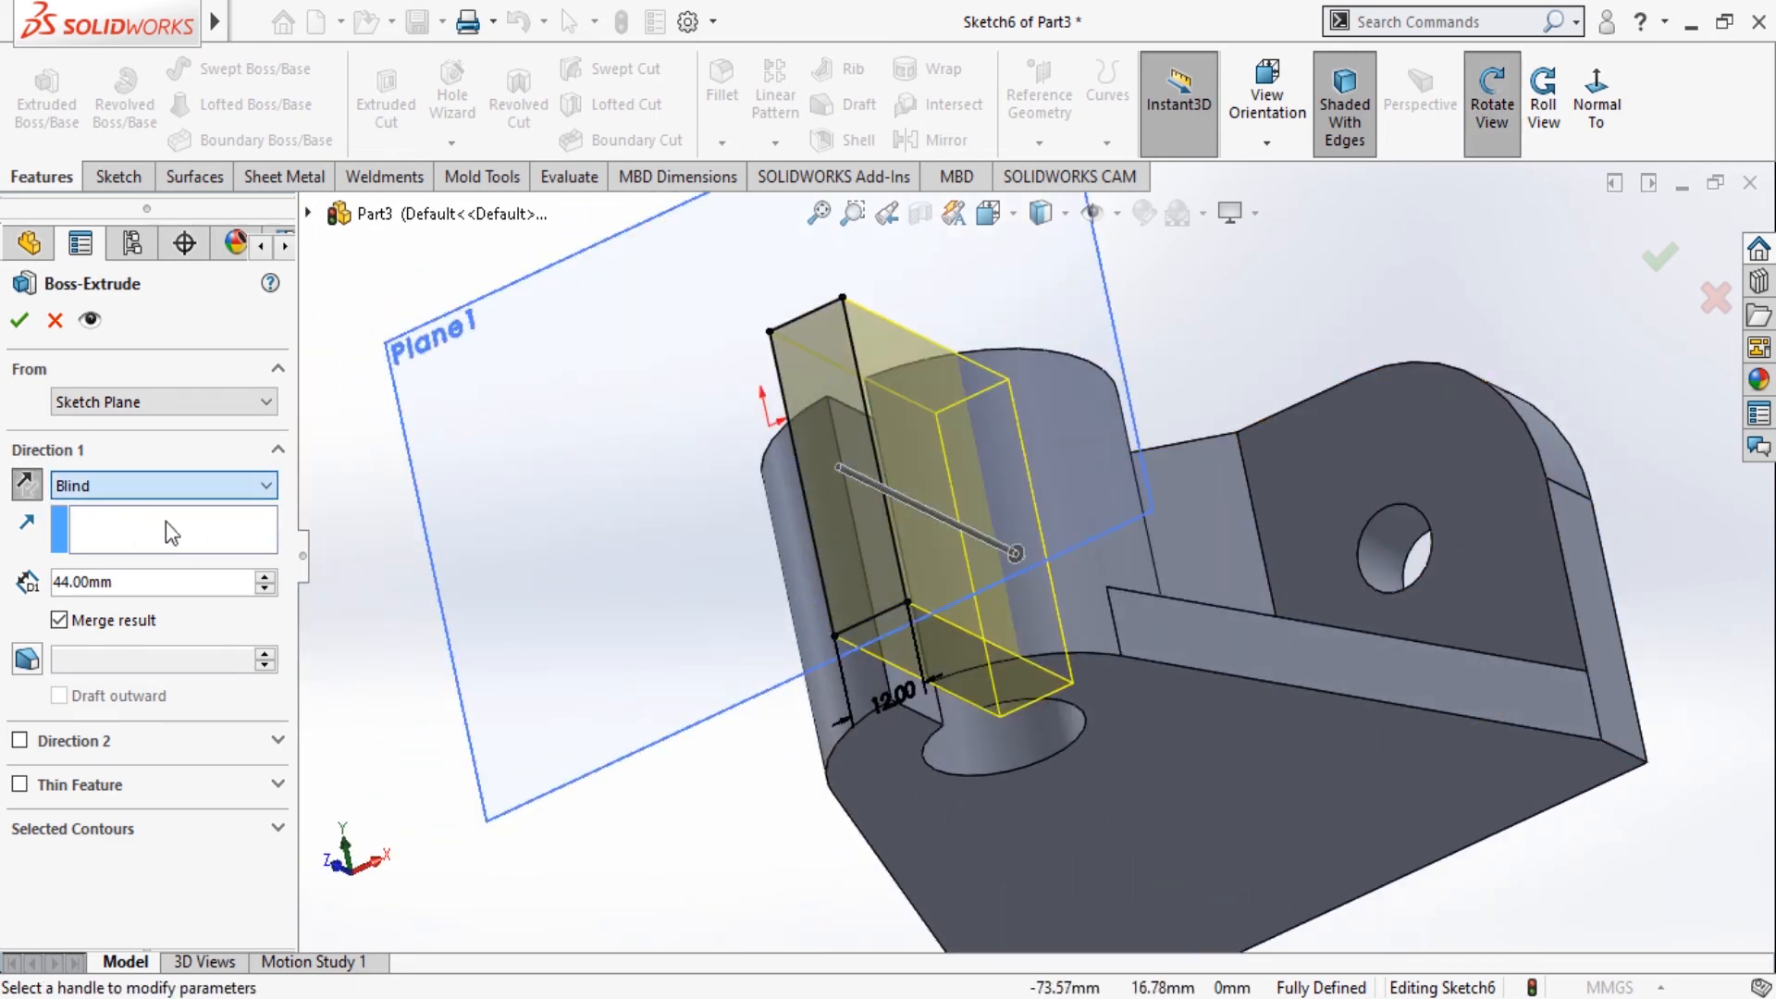
left_click(191, 578)
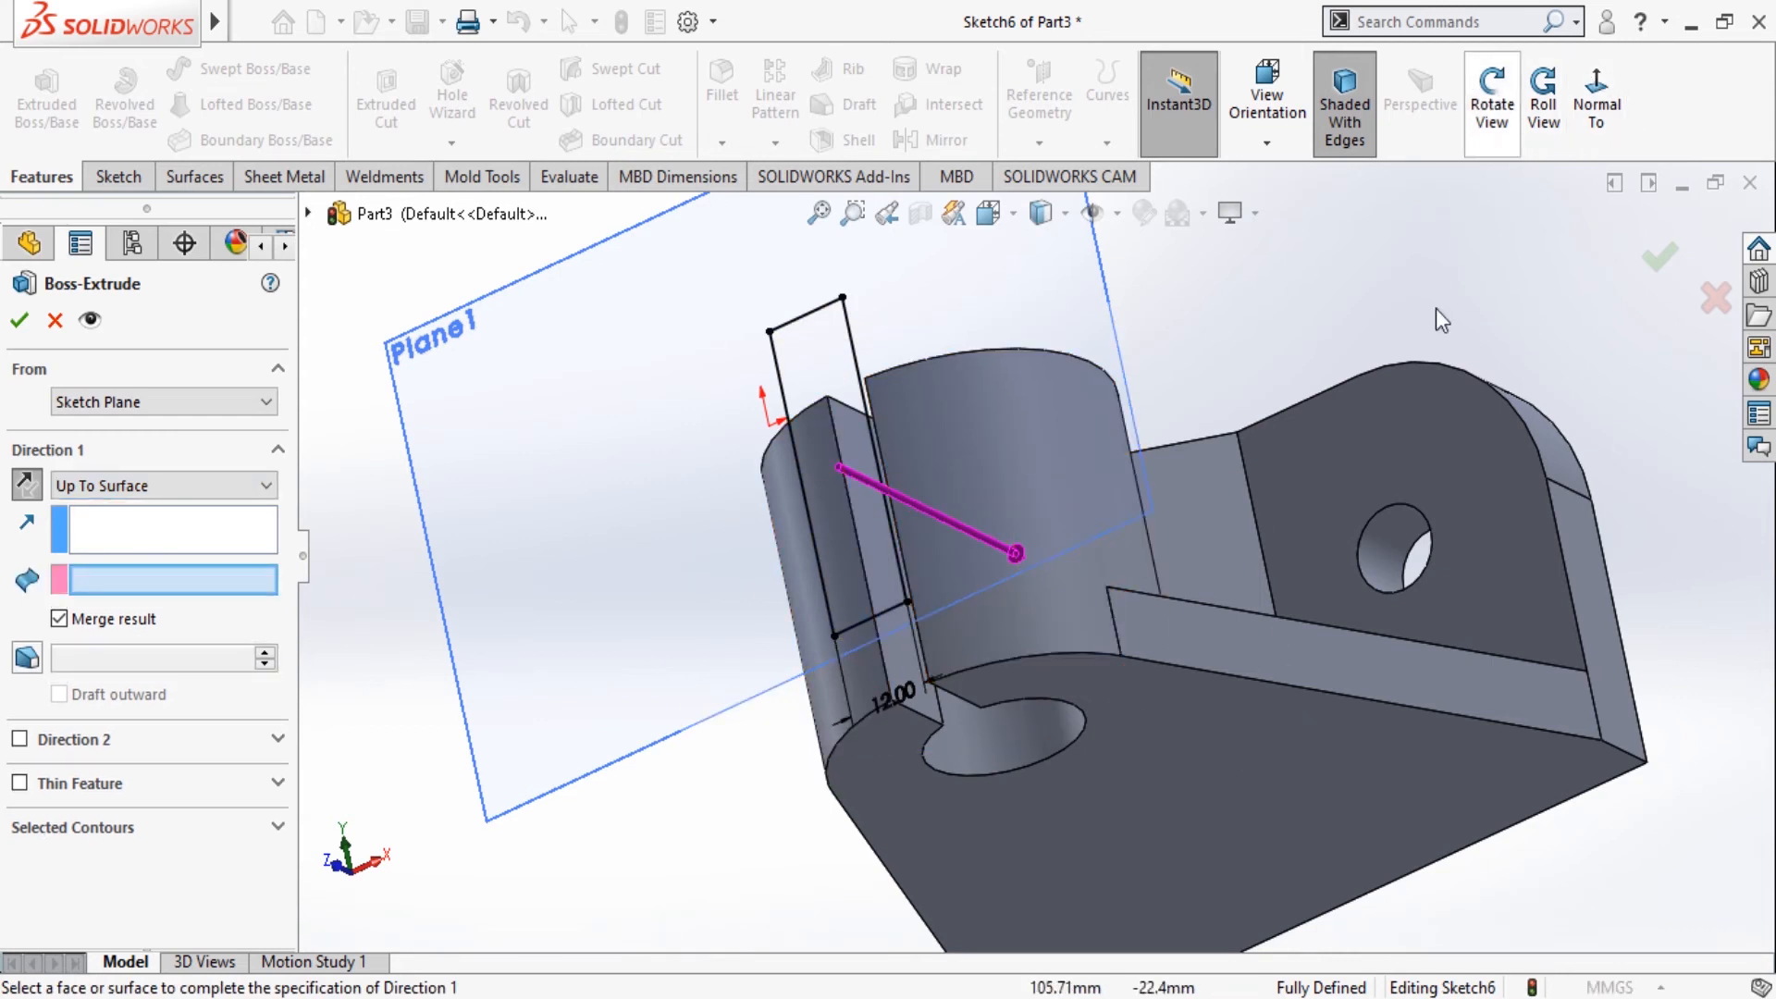
left_click(1038, 622)
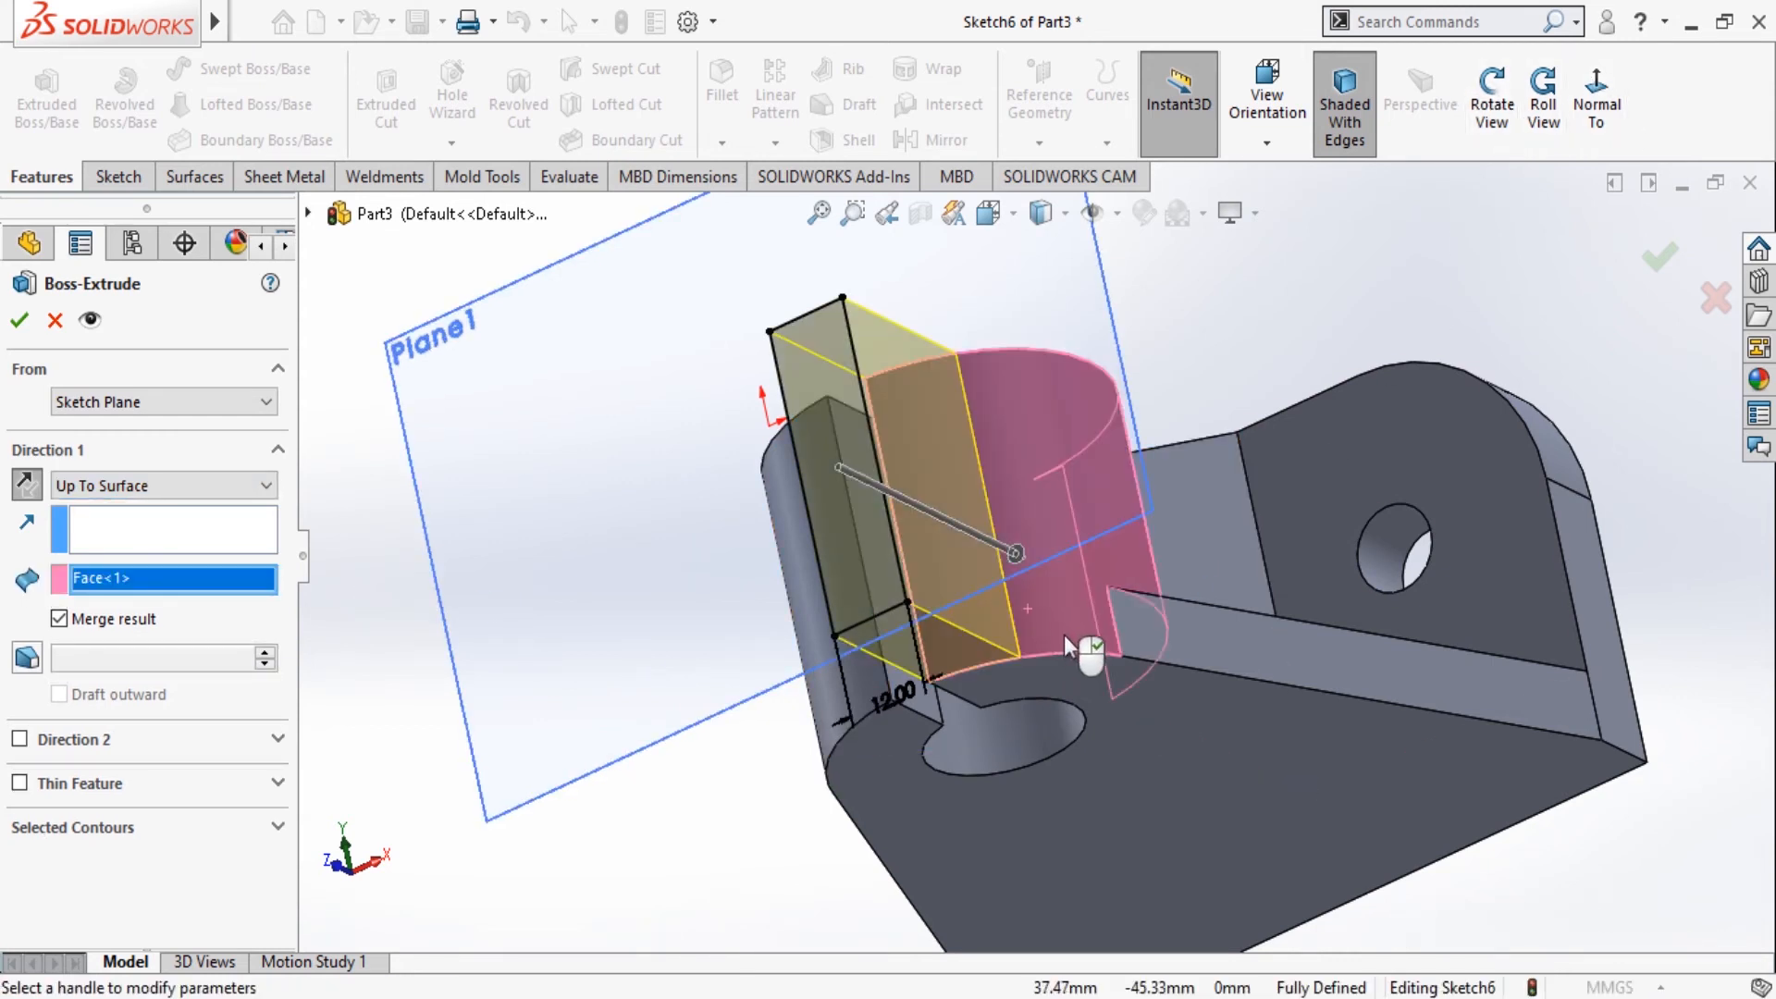
left_click(11, 312)
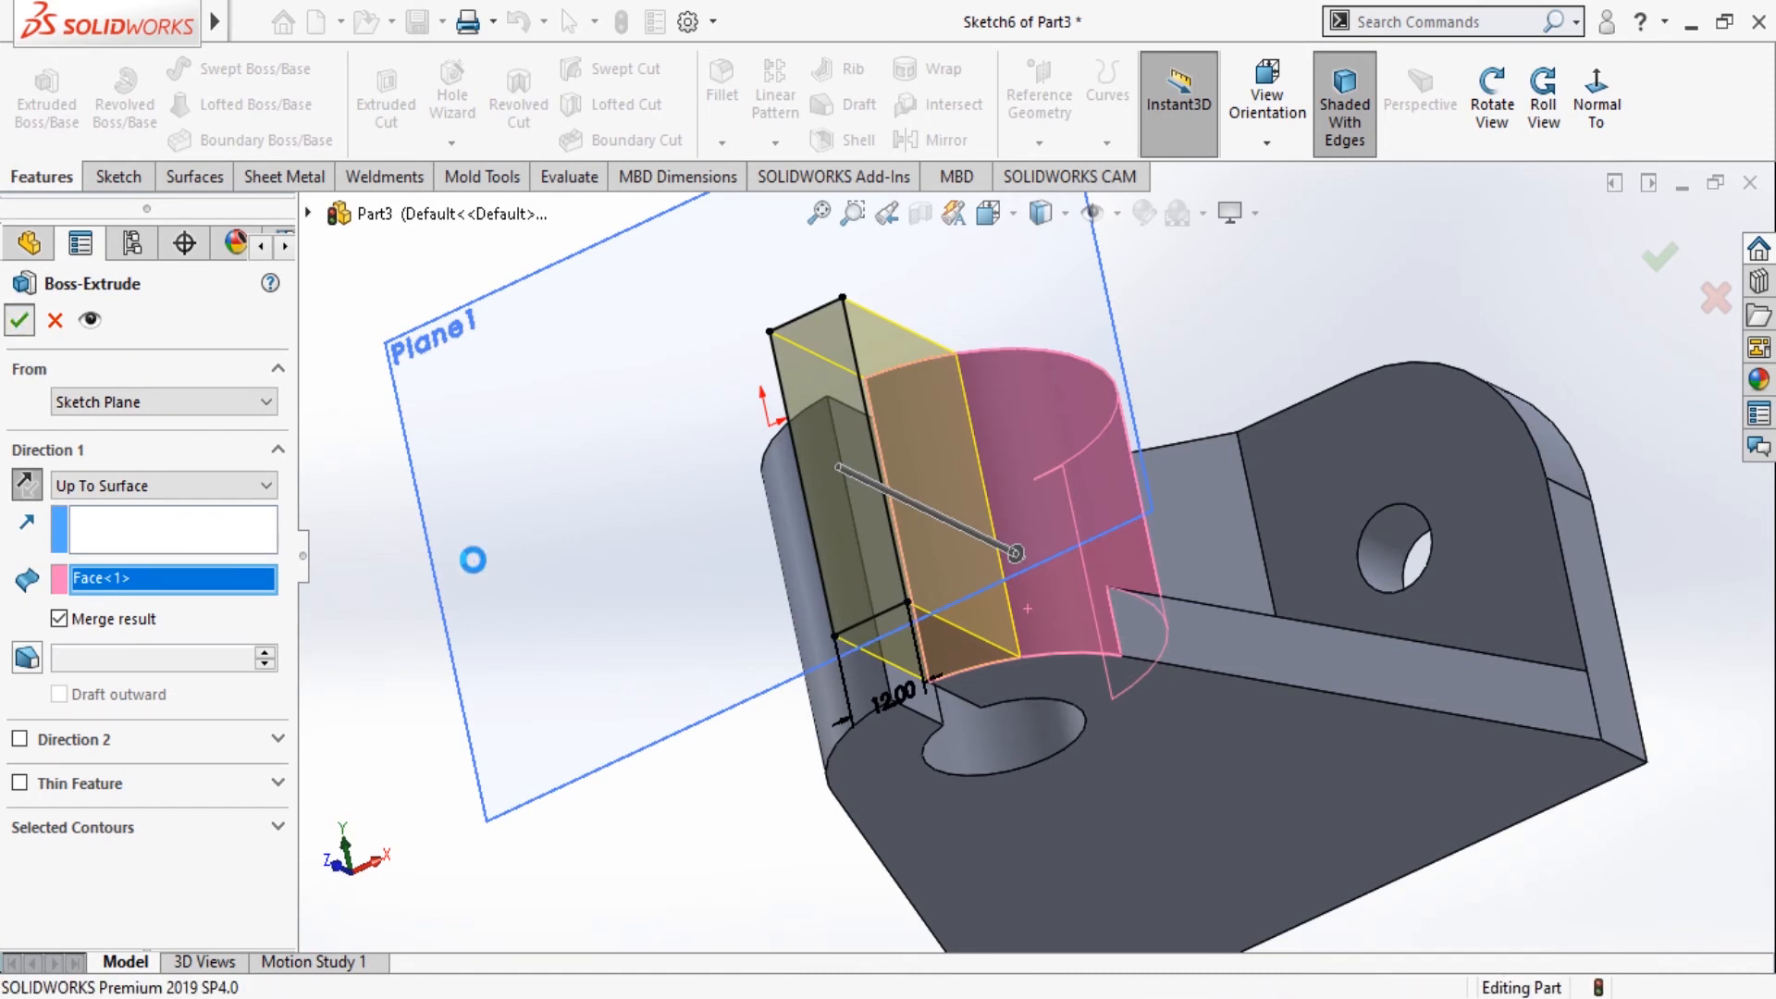
left_click(749, 877)
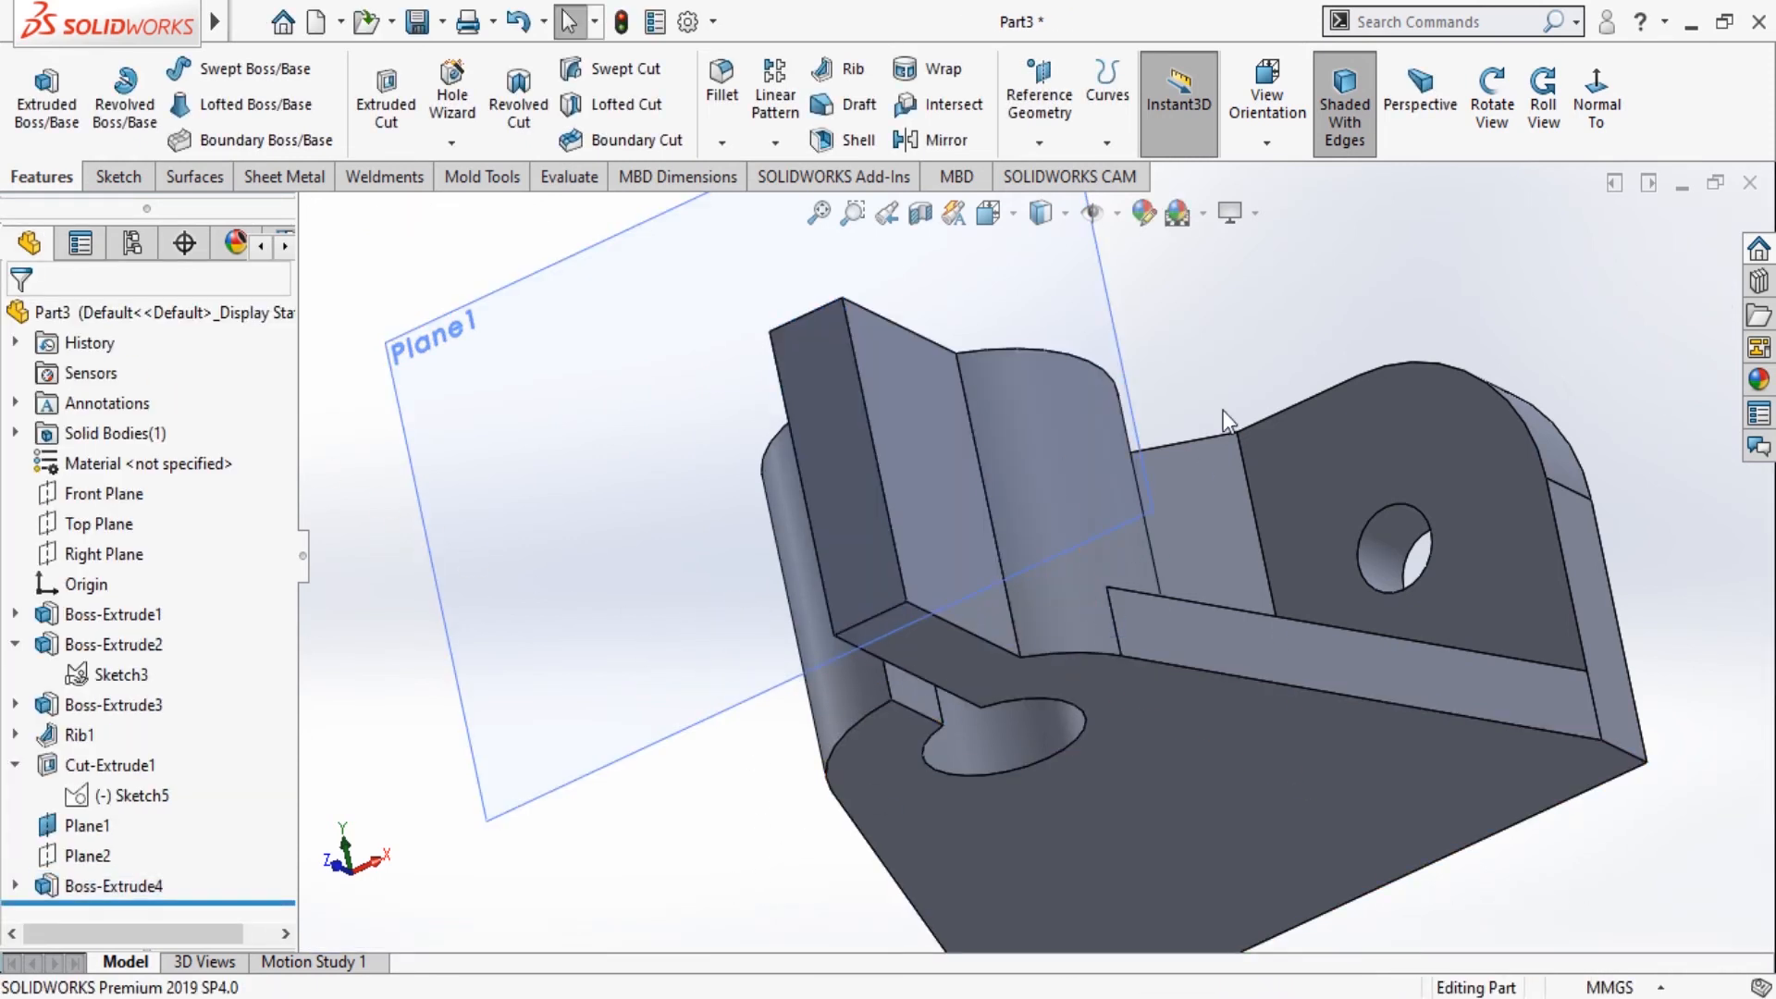
Mirror the extruded clamping lug about the mid-slot plane to the other side of the slot.
left_click(1489, 120)
left_click_drag(1276, 349, 1317, 263)
left_click(1493, 109)
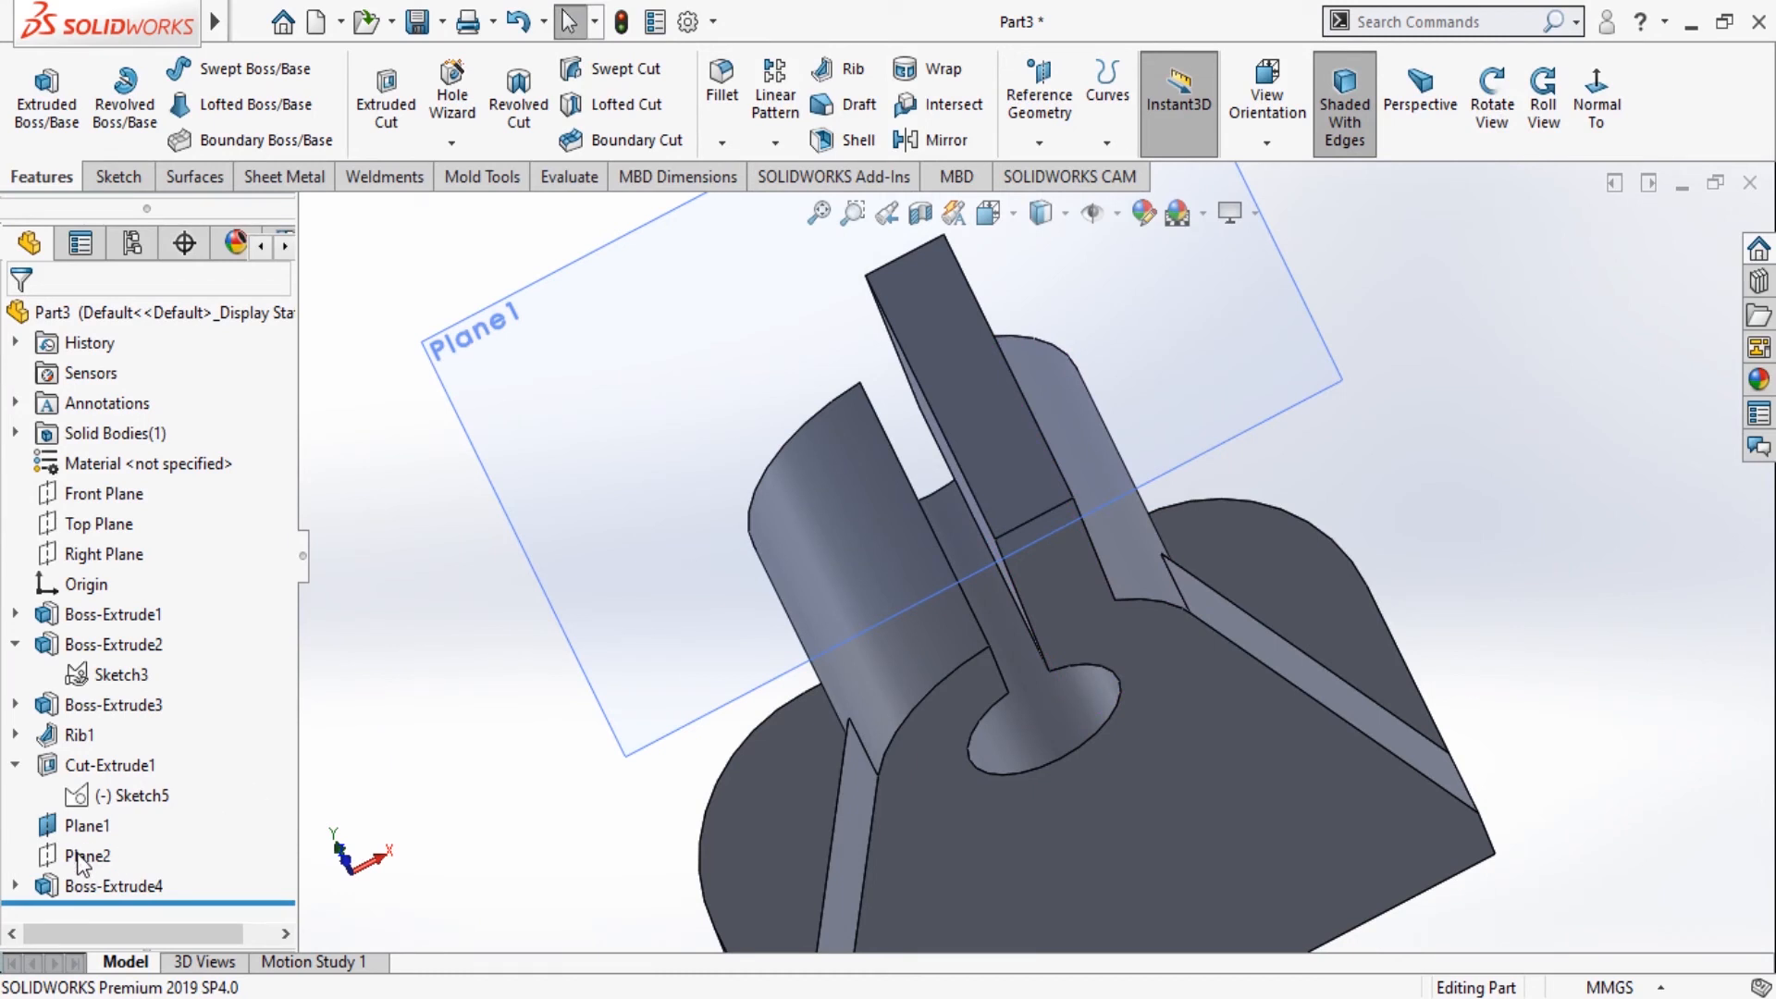
left_click(929, 146)
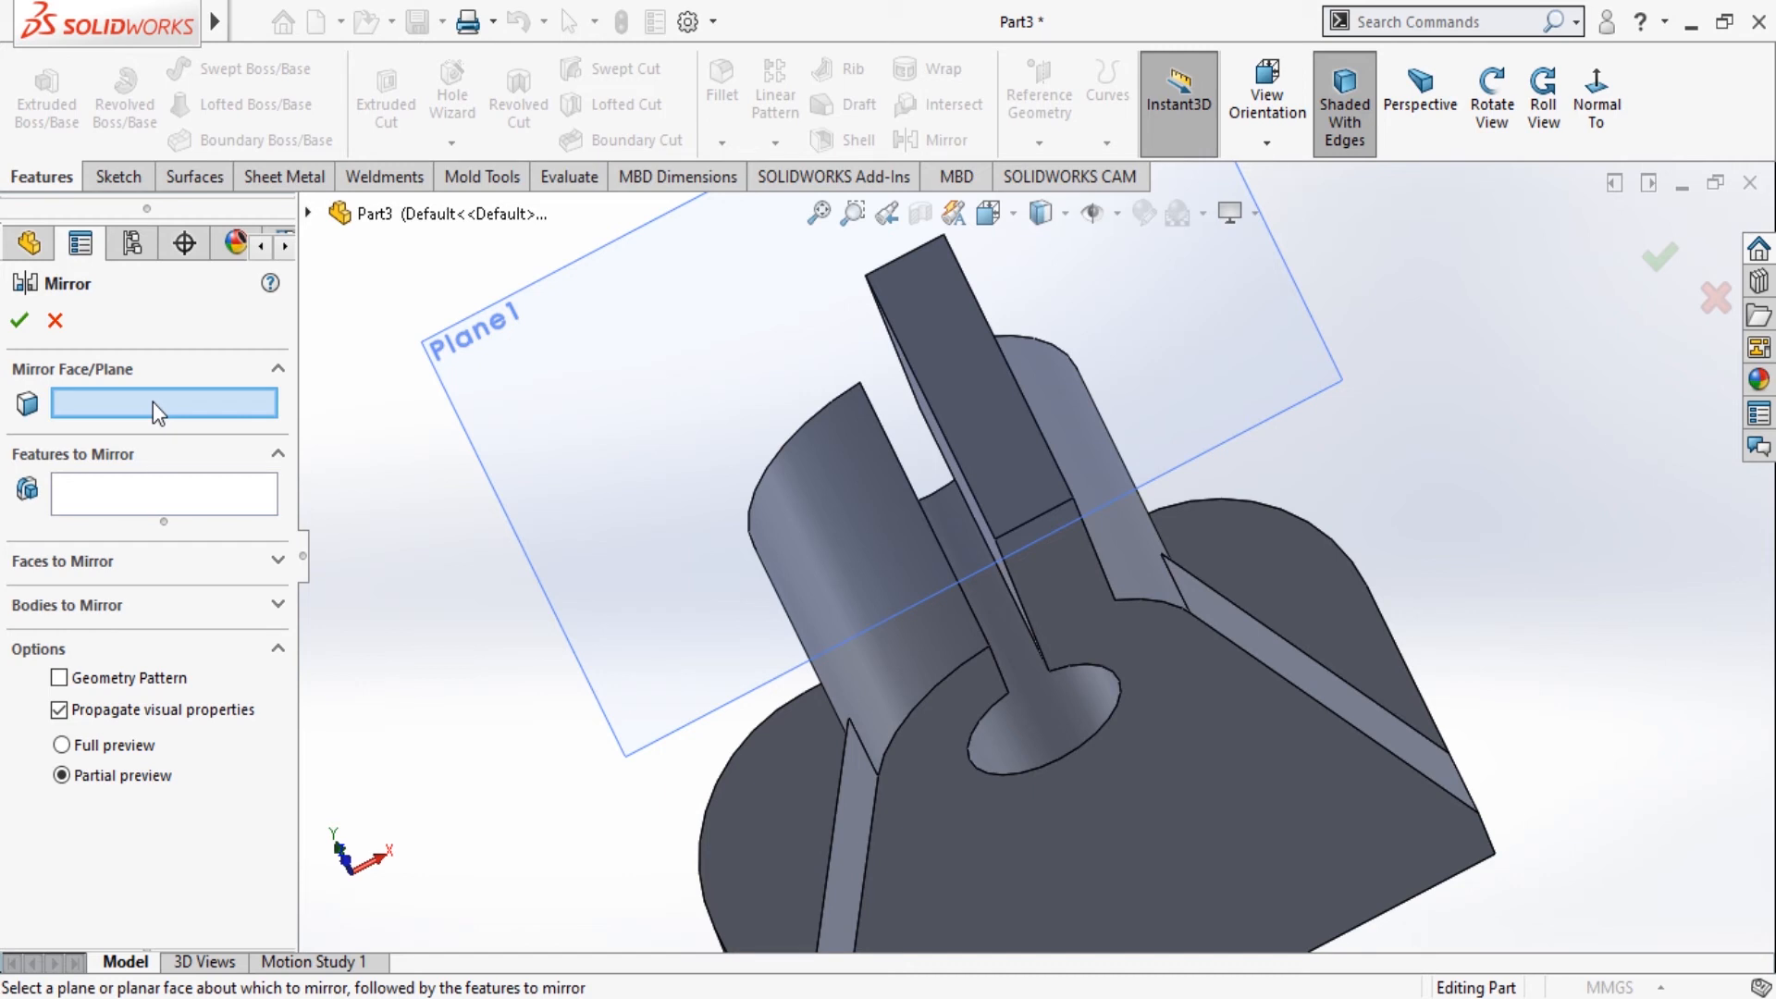
left_click(309, 213)
left_click(398, 698)
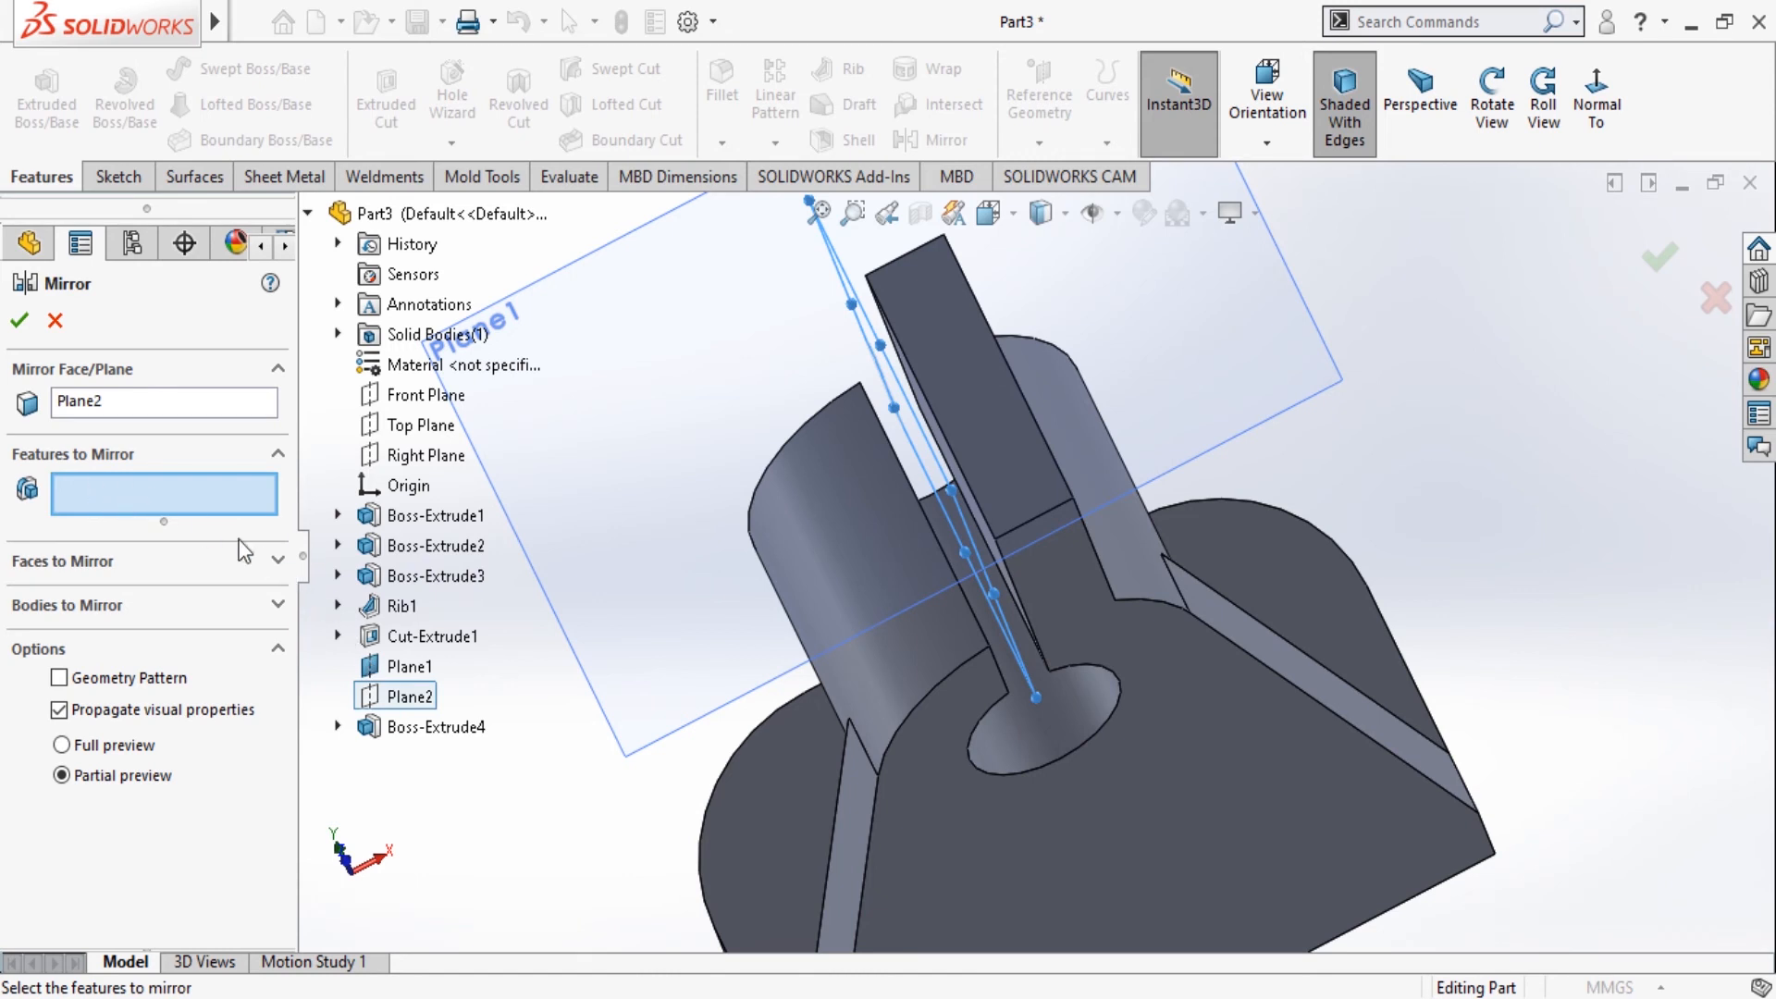
left_click(435, 727)
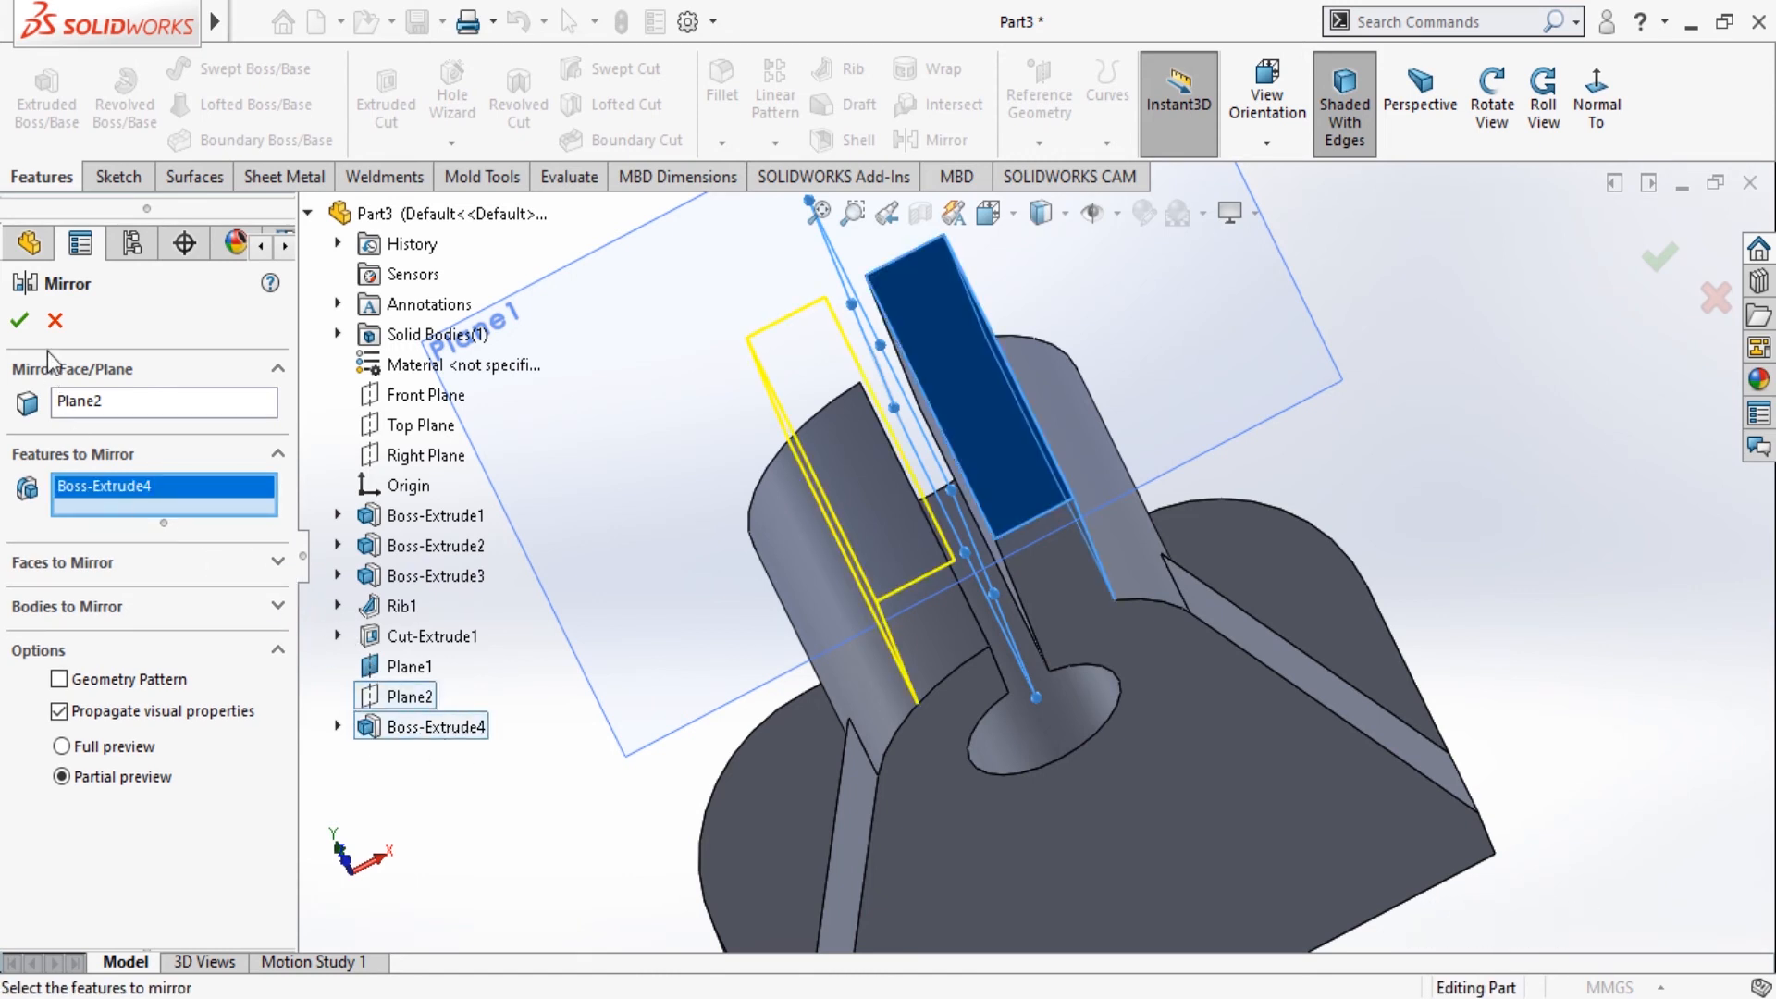
left_click(20, 321)
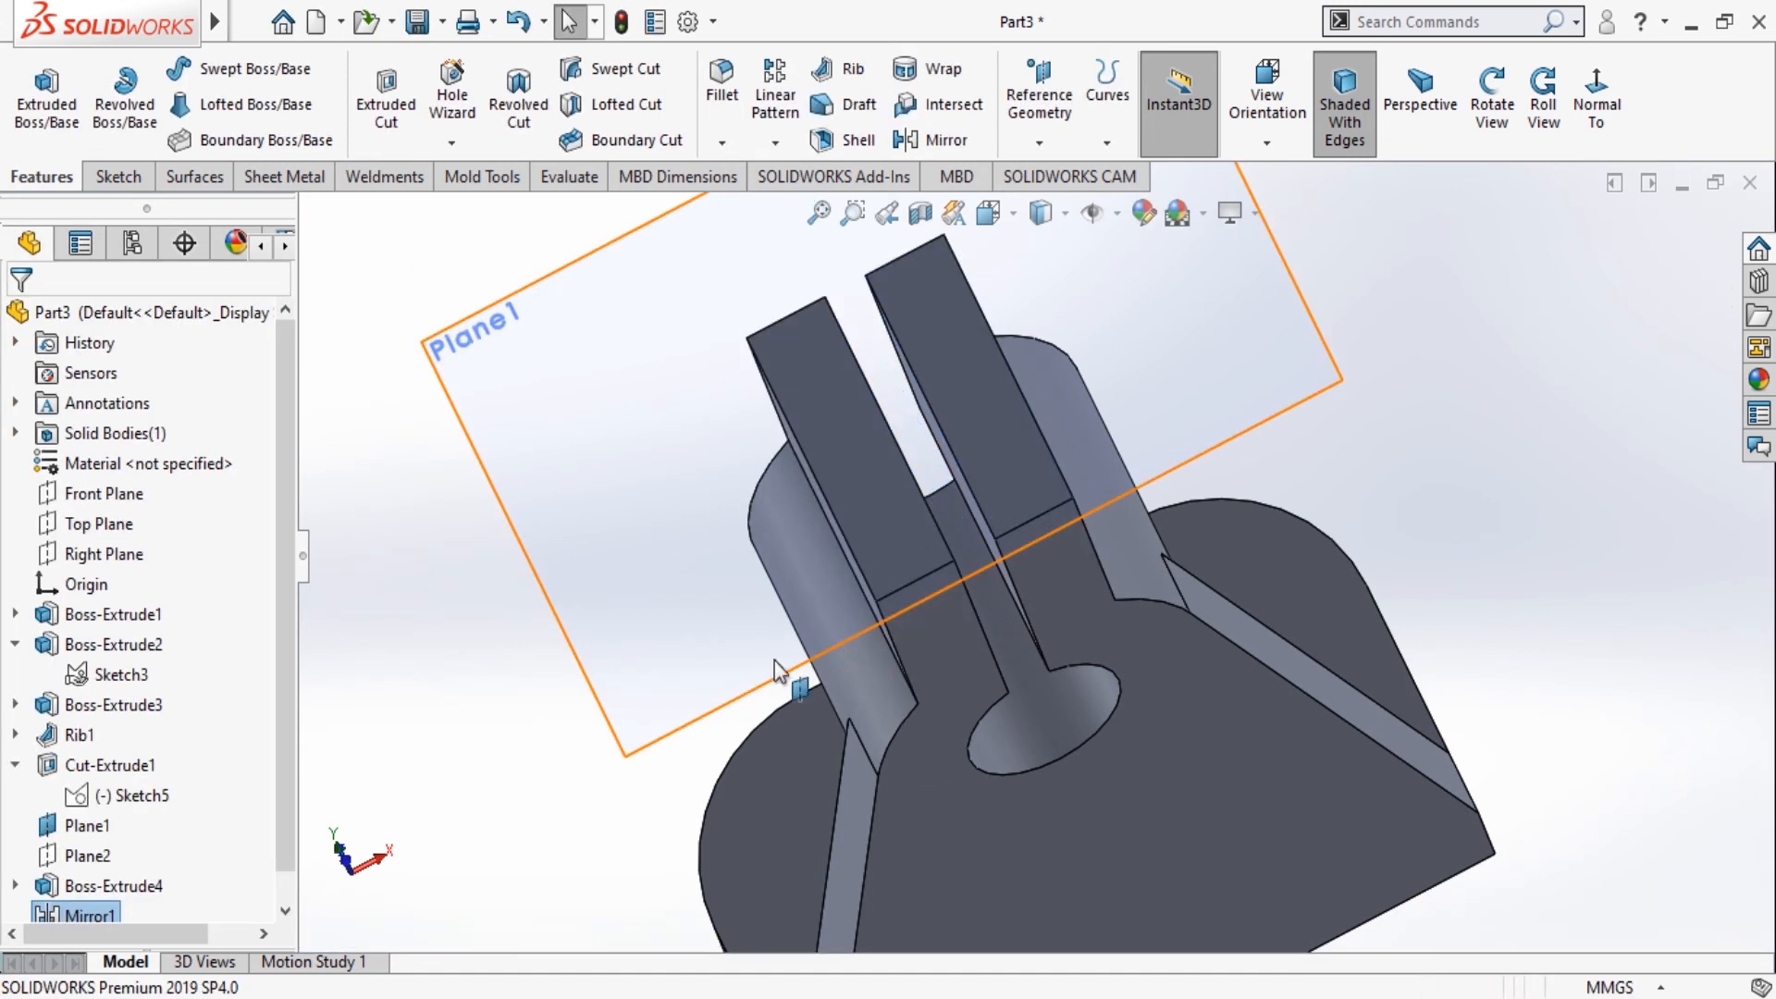
Hide the 140 mm offset plane.
left_click(85, 827)
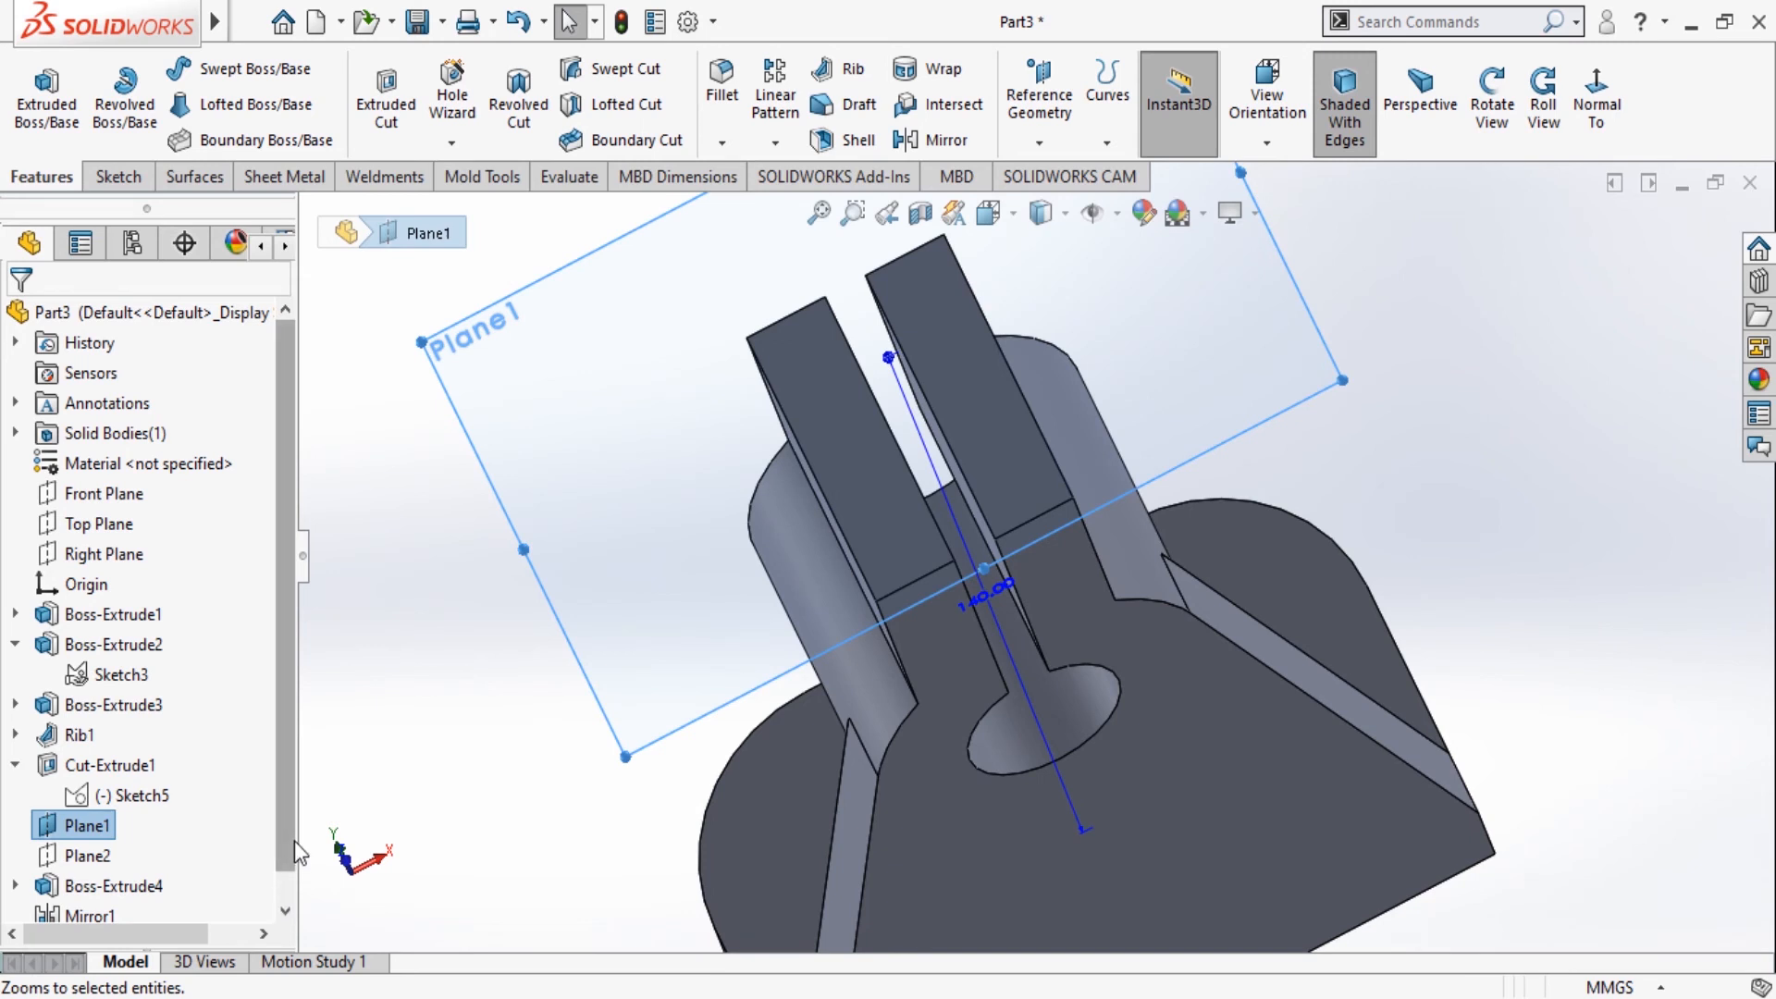
scroll(287, 887, "down", 1)
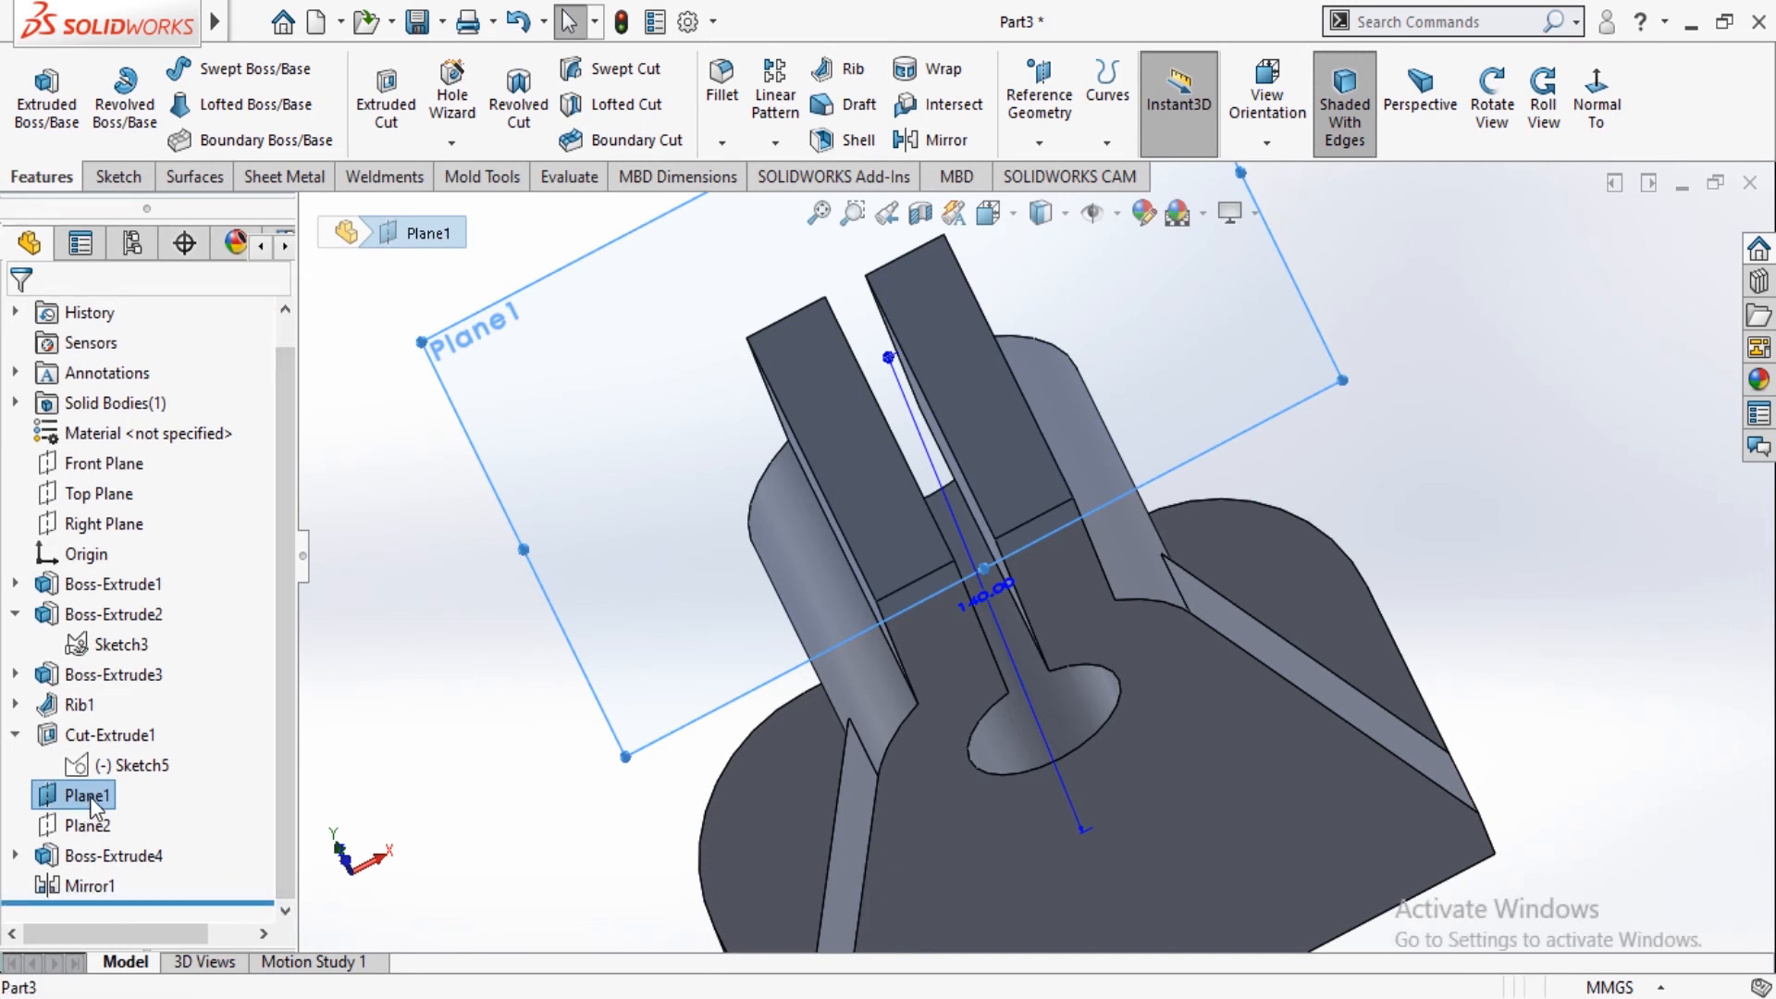
left_click(150, 407)
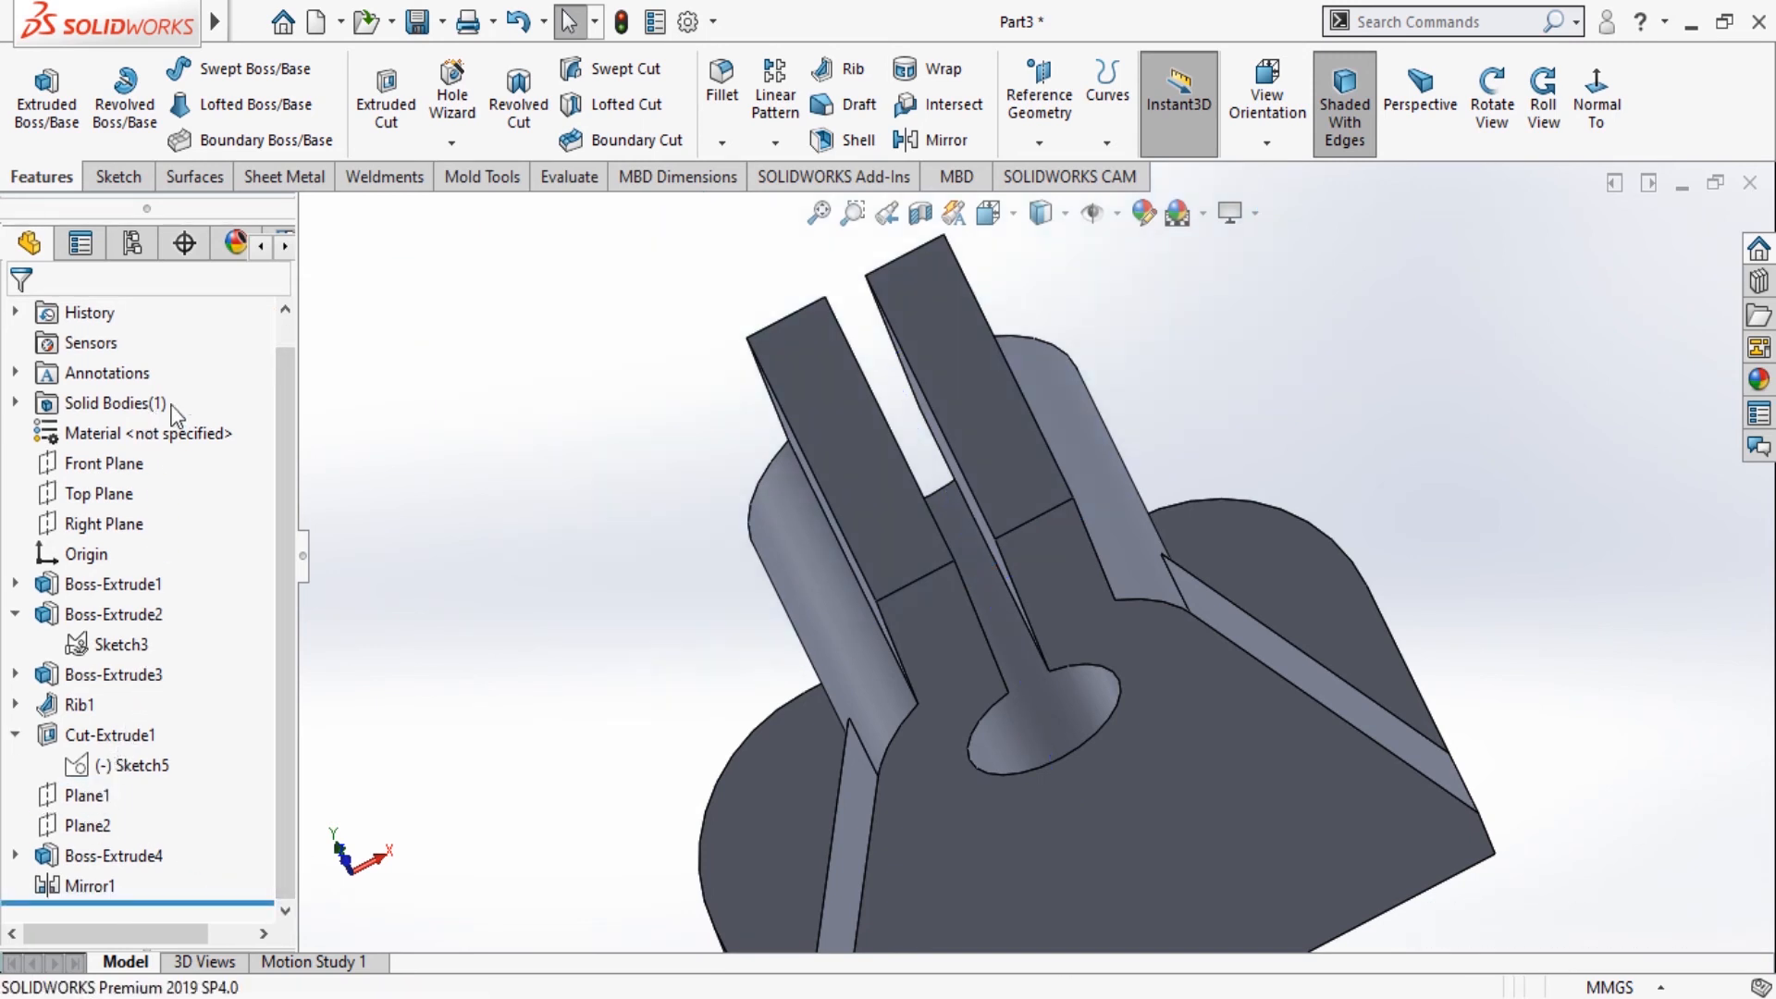
Open a sketch on the mirrored lug's outer side face and view it straight on.
left_click(1491, 104)
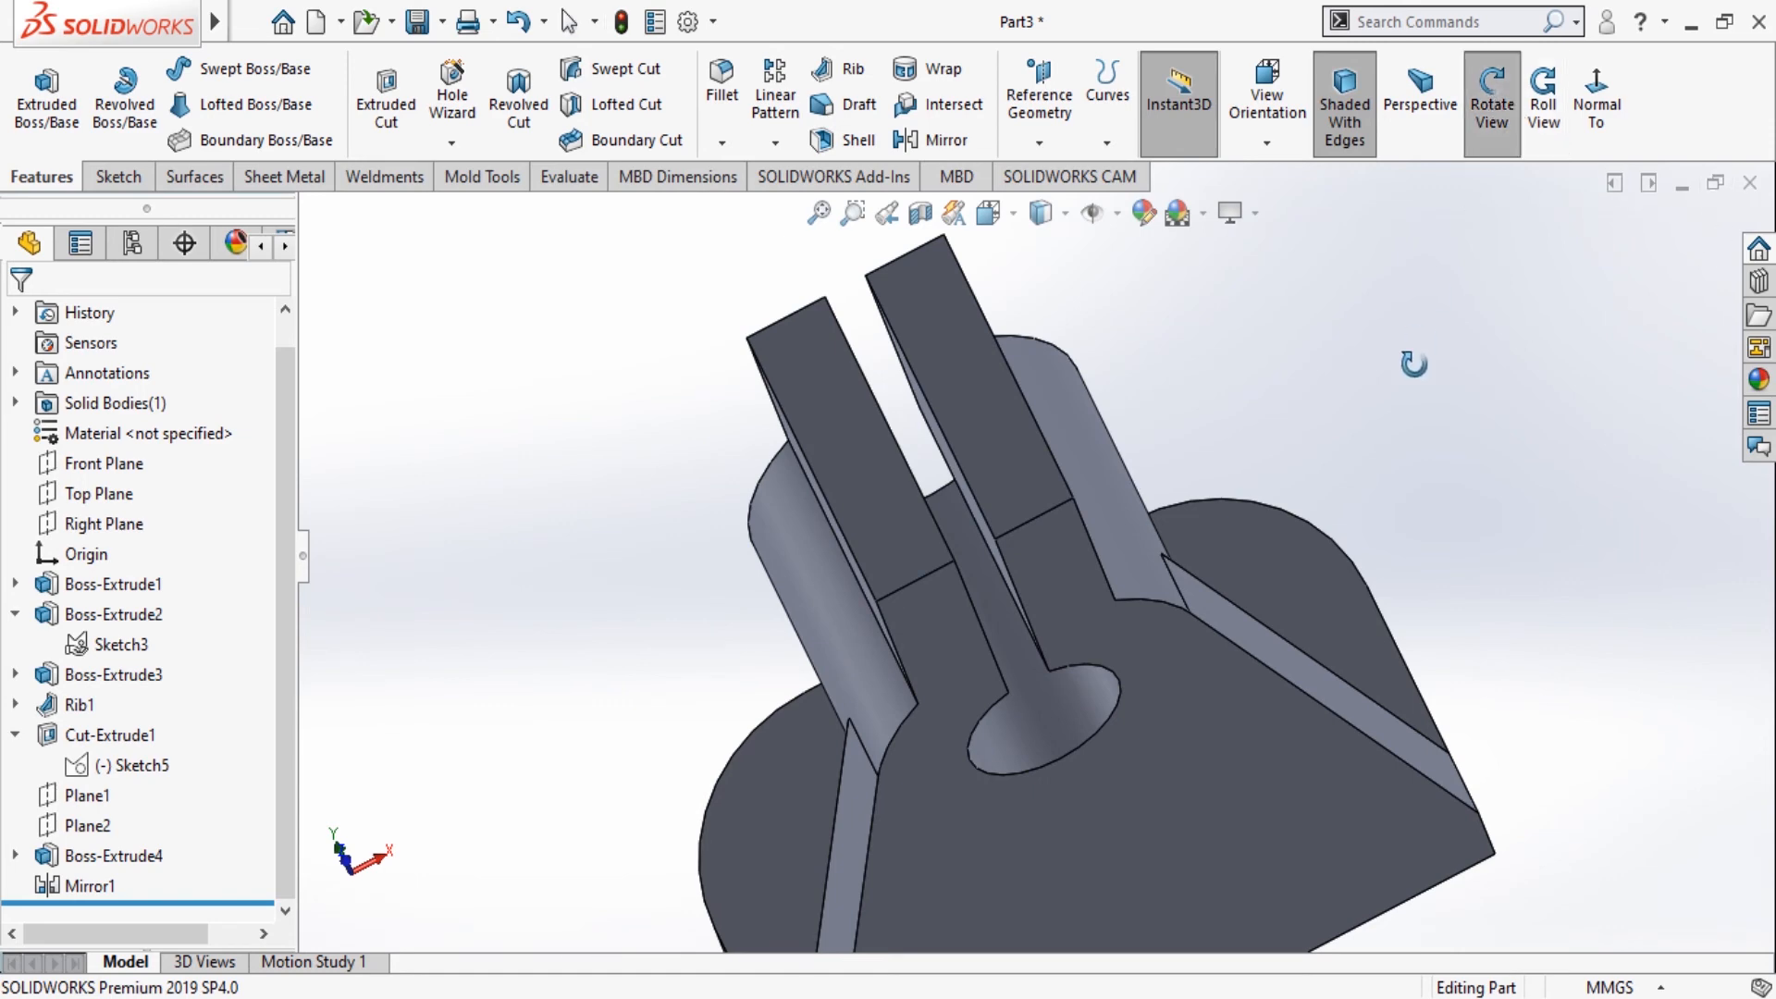
left_click_drag(1443, 389, 1493, 231)
left_click(1517, 148)
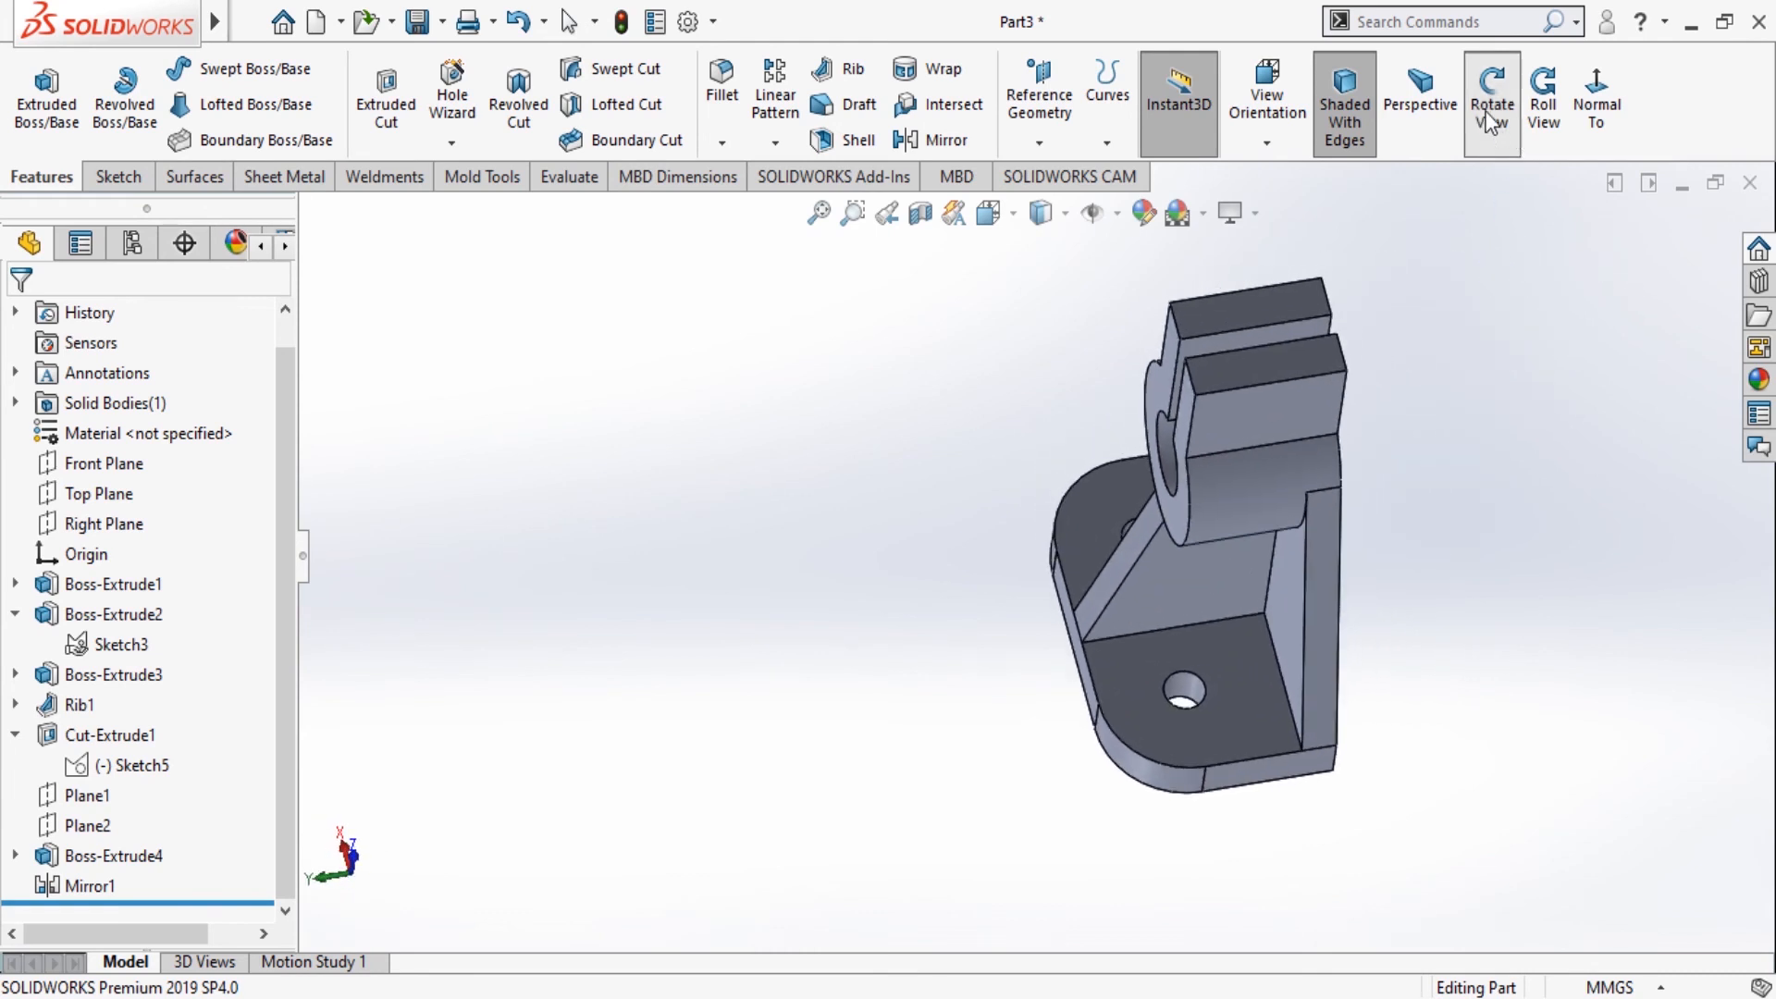
left_click(1332, 421)
left_click(1396, 324)
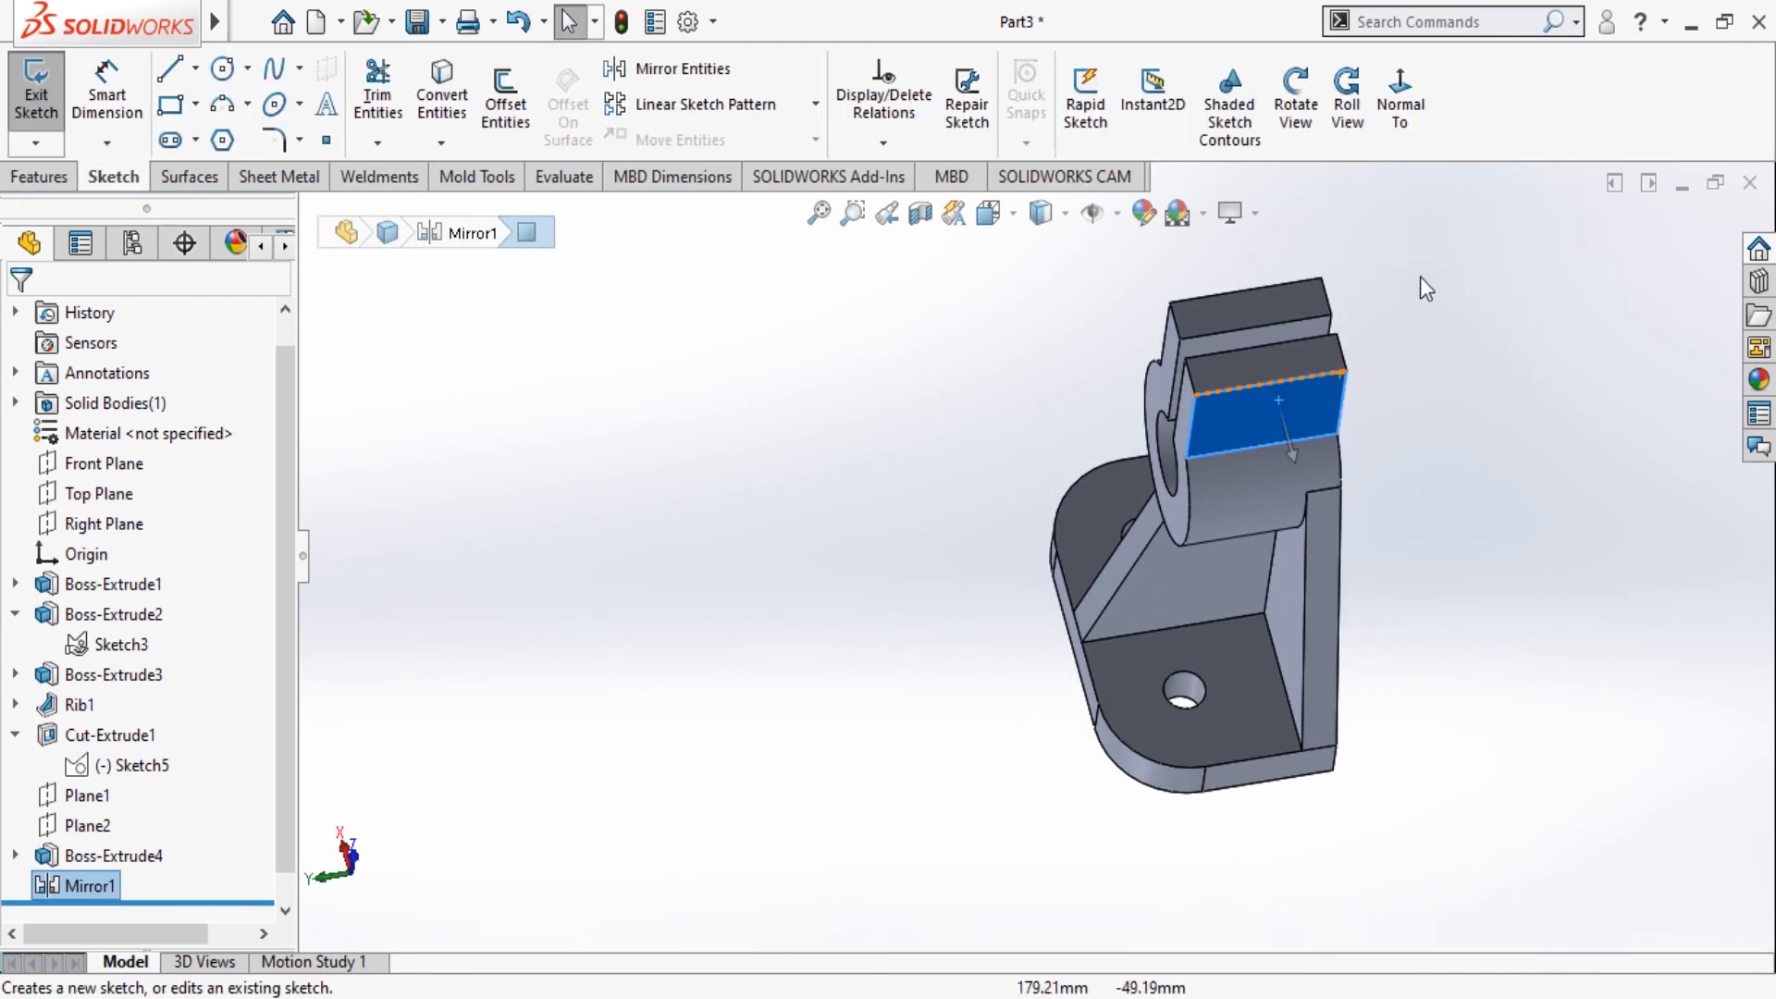
left_click(1400, 102)
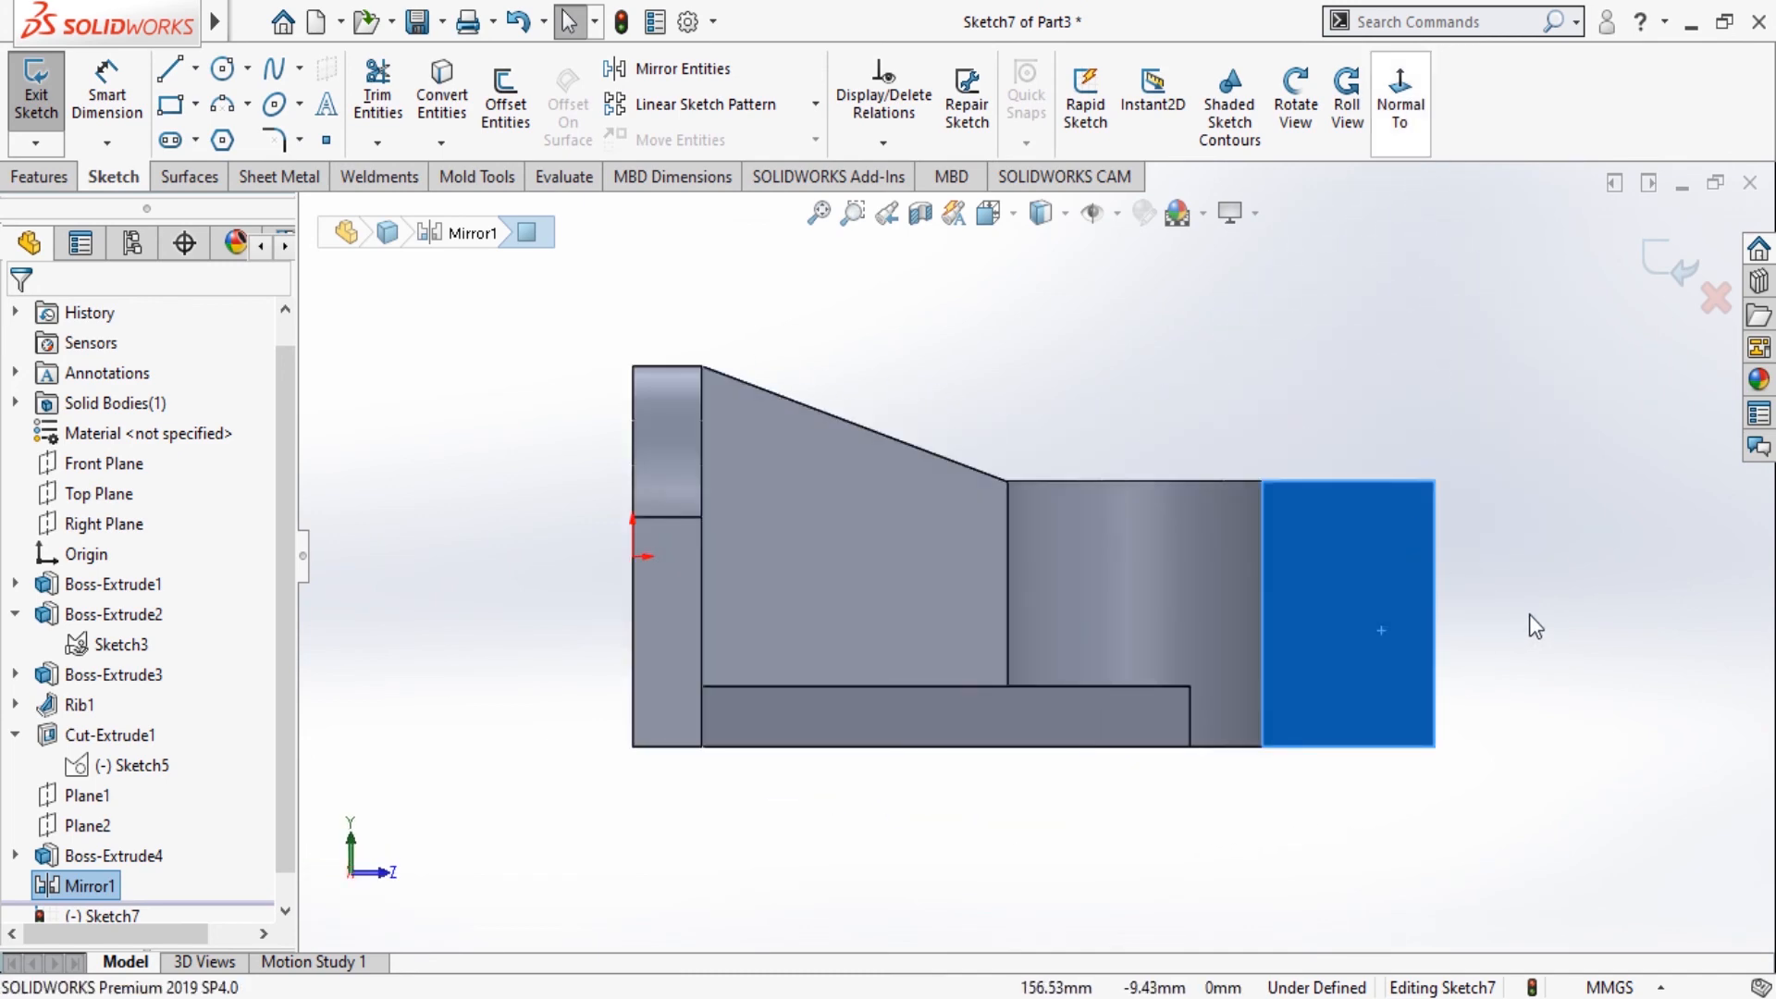
left_click(1535, 626)
Sketch a circle about 20.7 mm in diameter near the middle of the lug's side face.
left_click(222, 67)
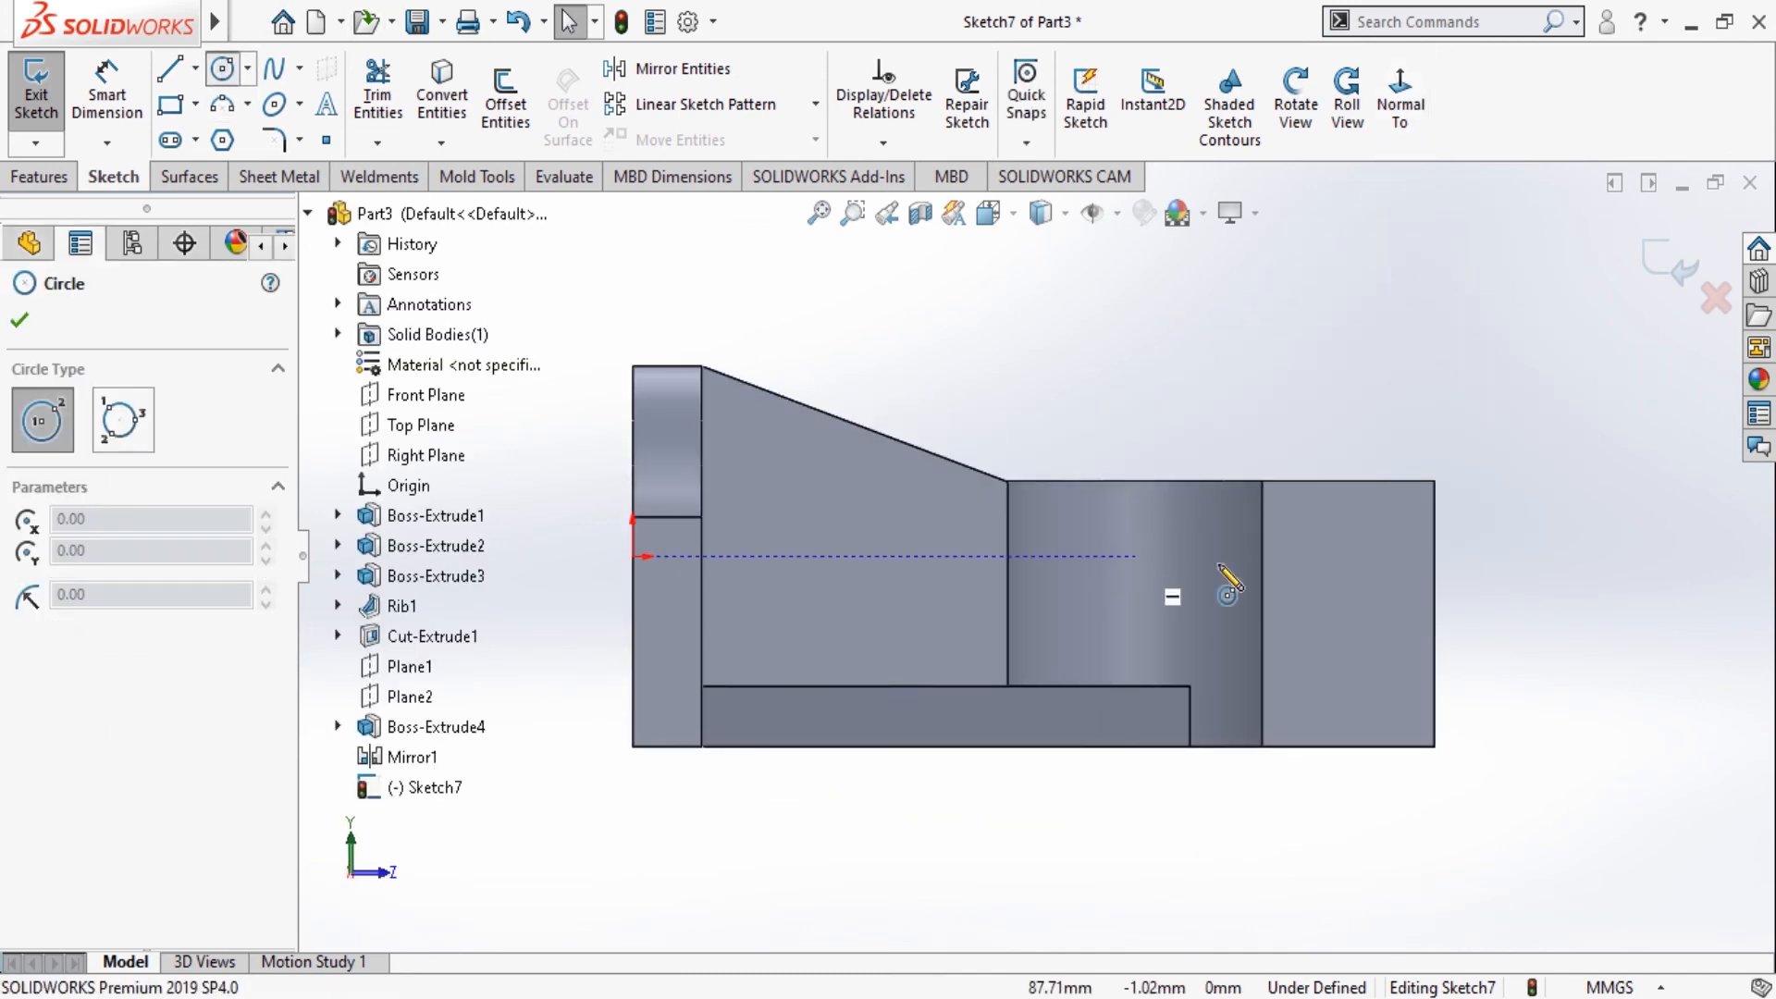
left_click(1357, 604)
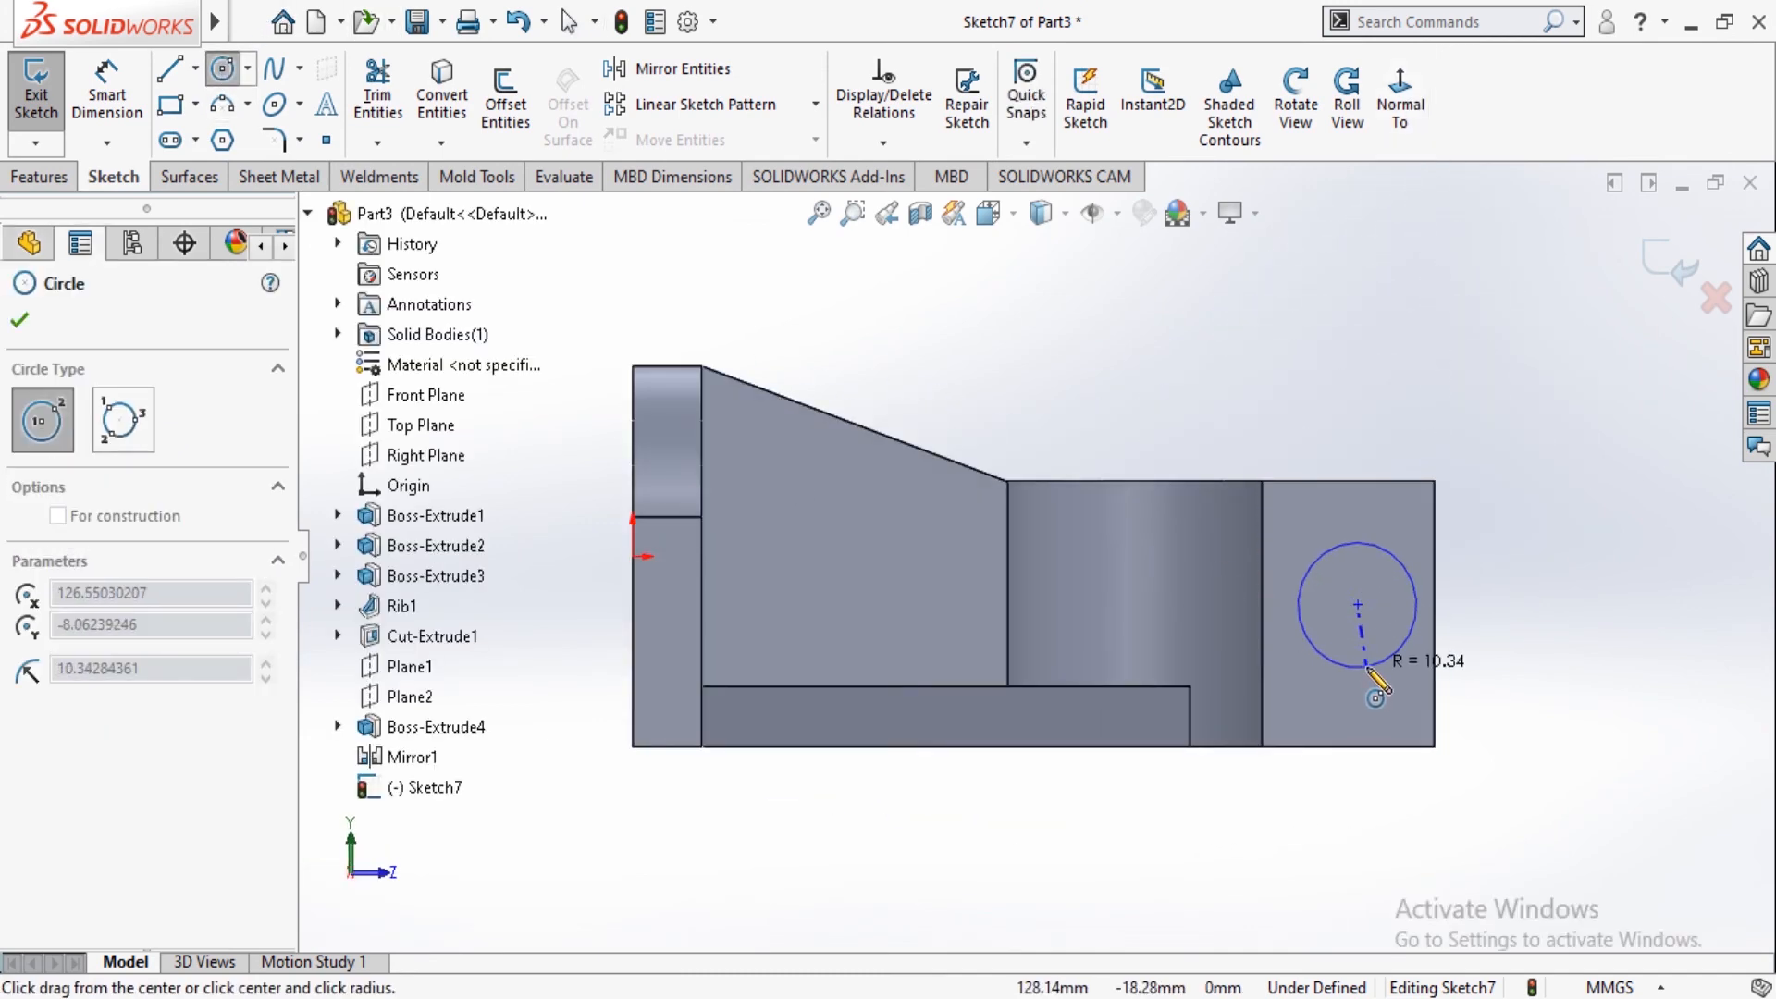
left_click(1378, 660)
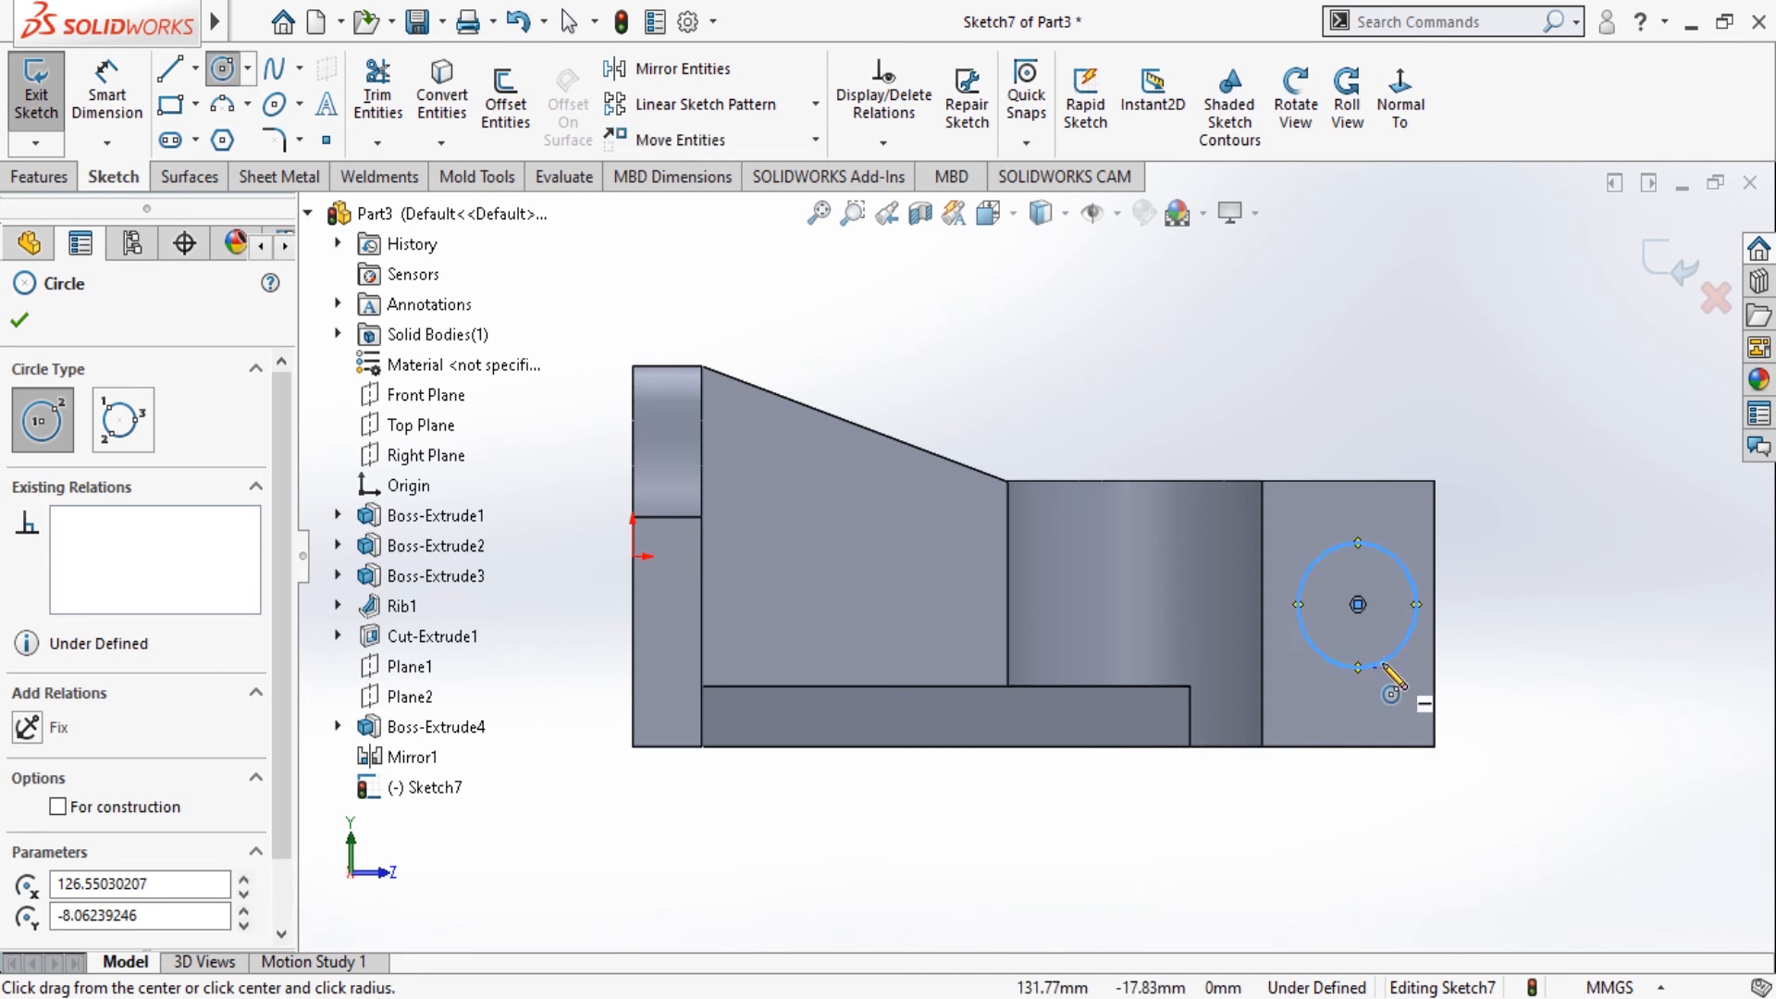
Dimension the circle's diameter and set it to 12 mm.
left_click(108, 107)
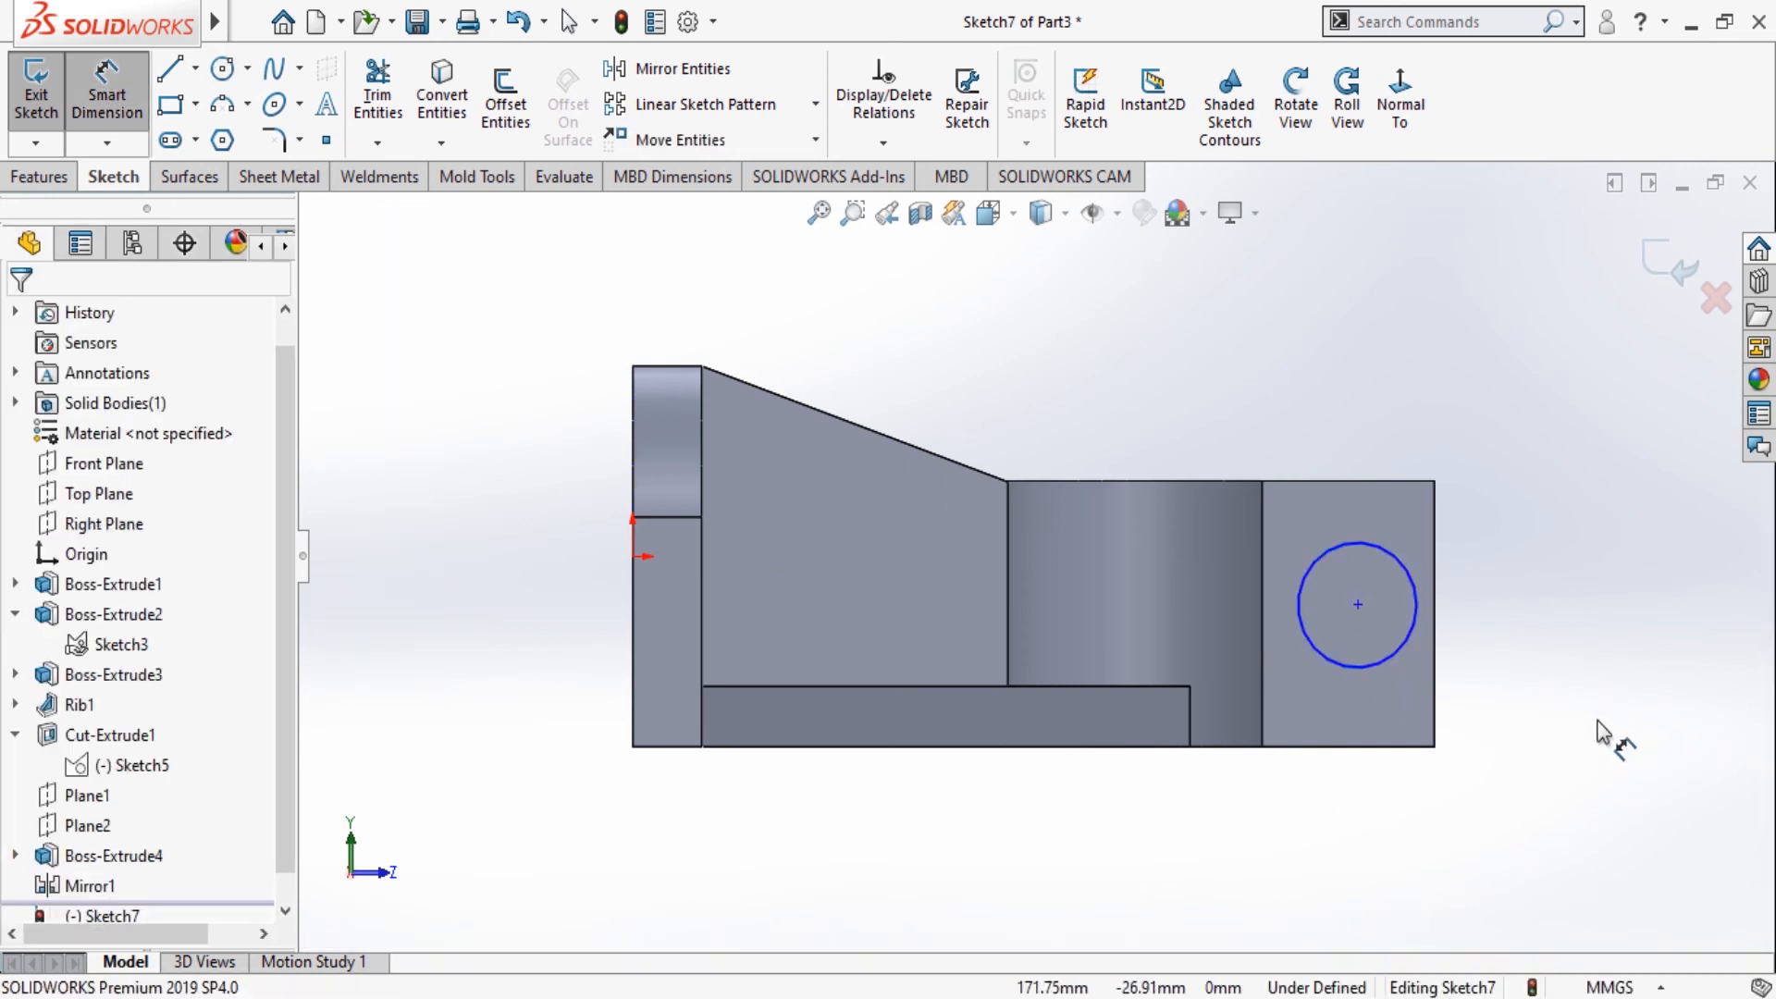
left_click(1403, 660)
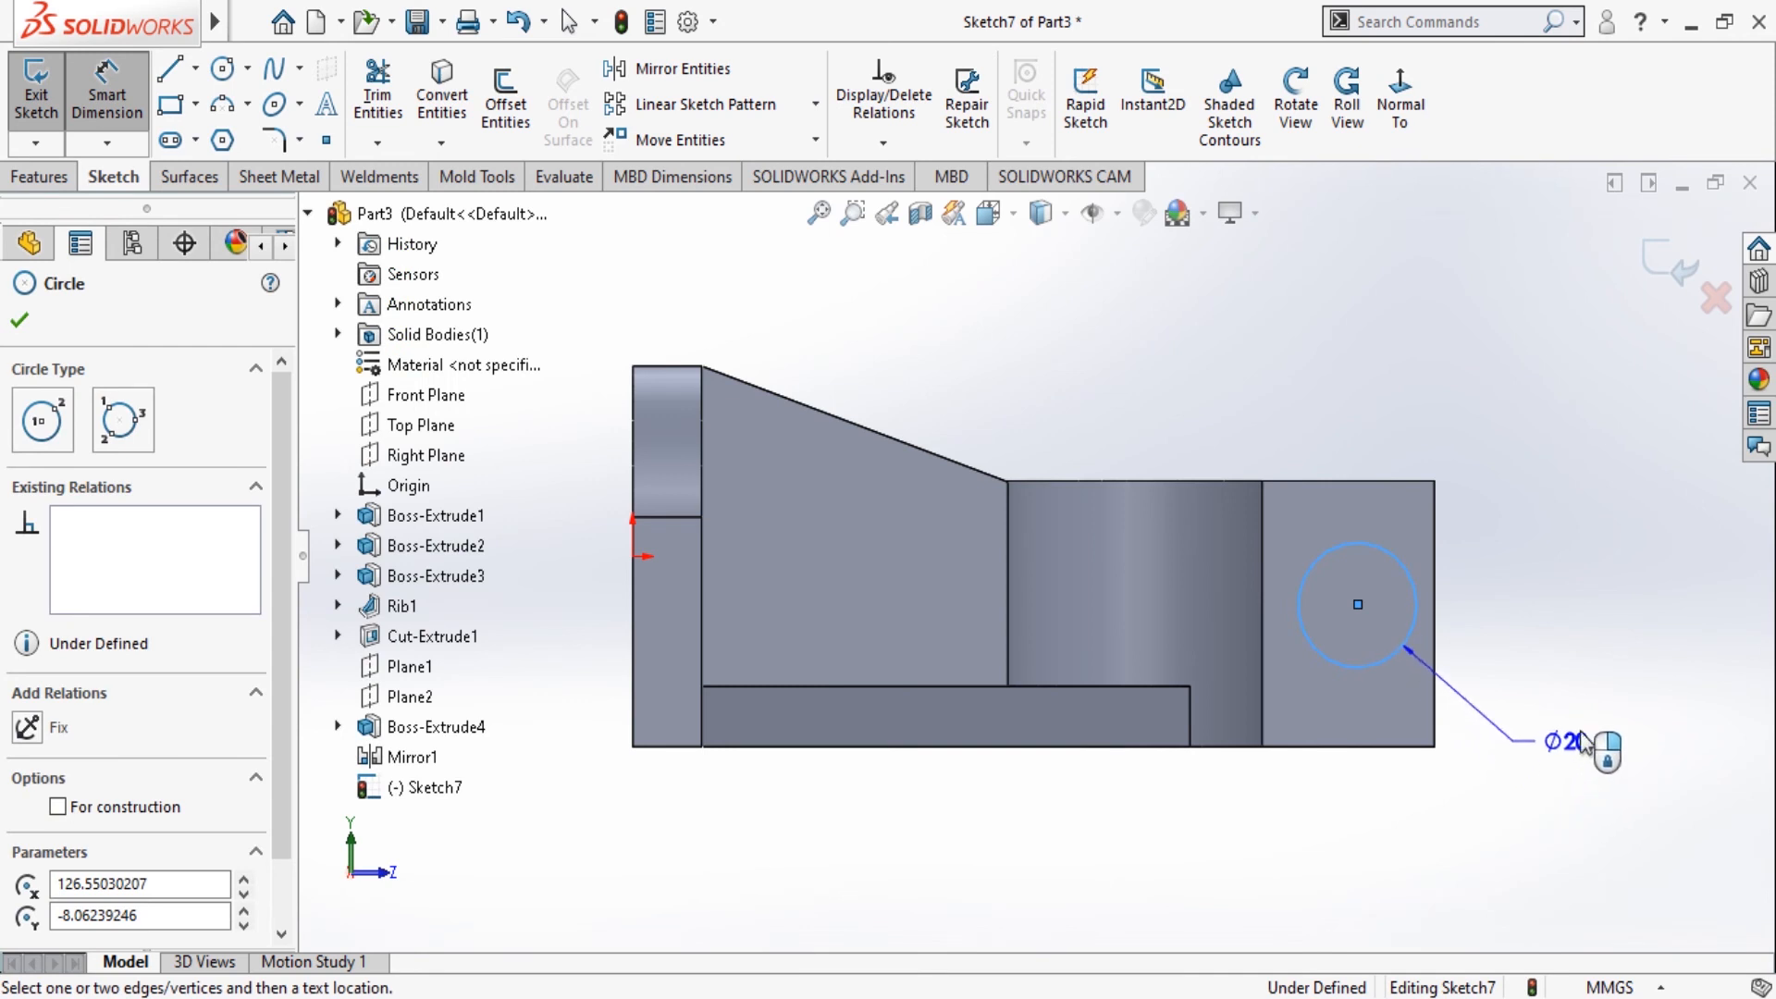
left_click(1576, 733)
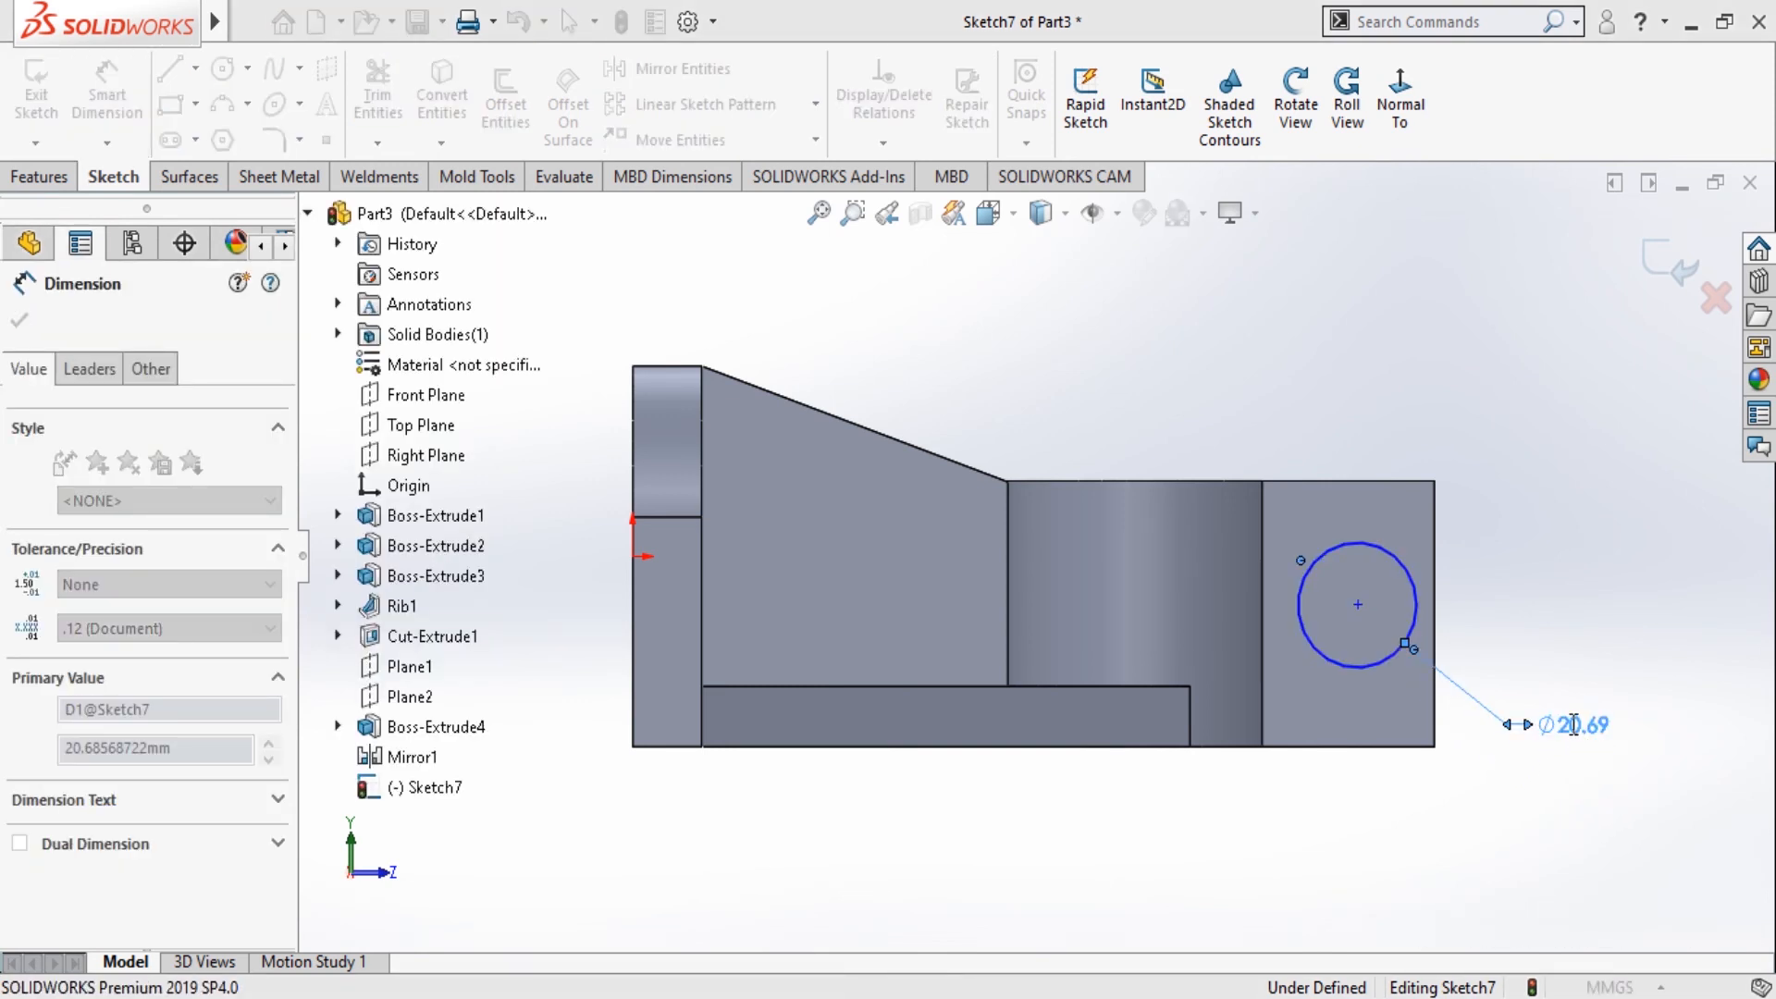
type("12")
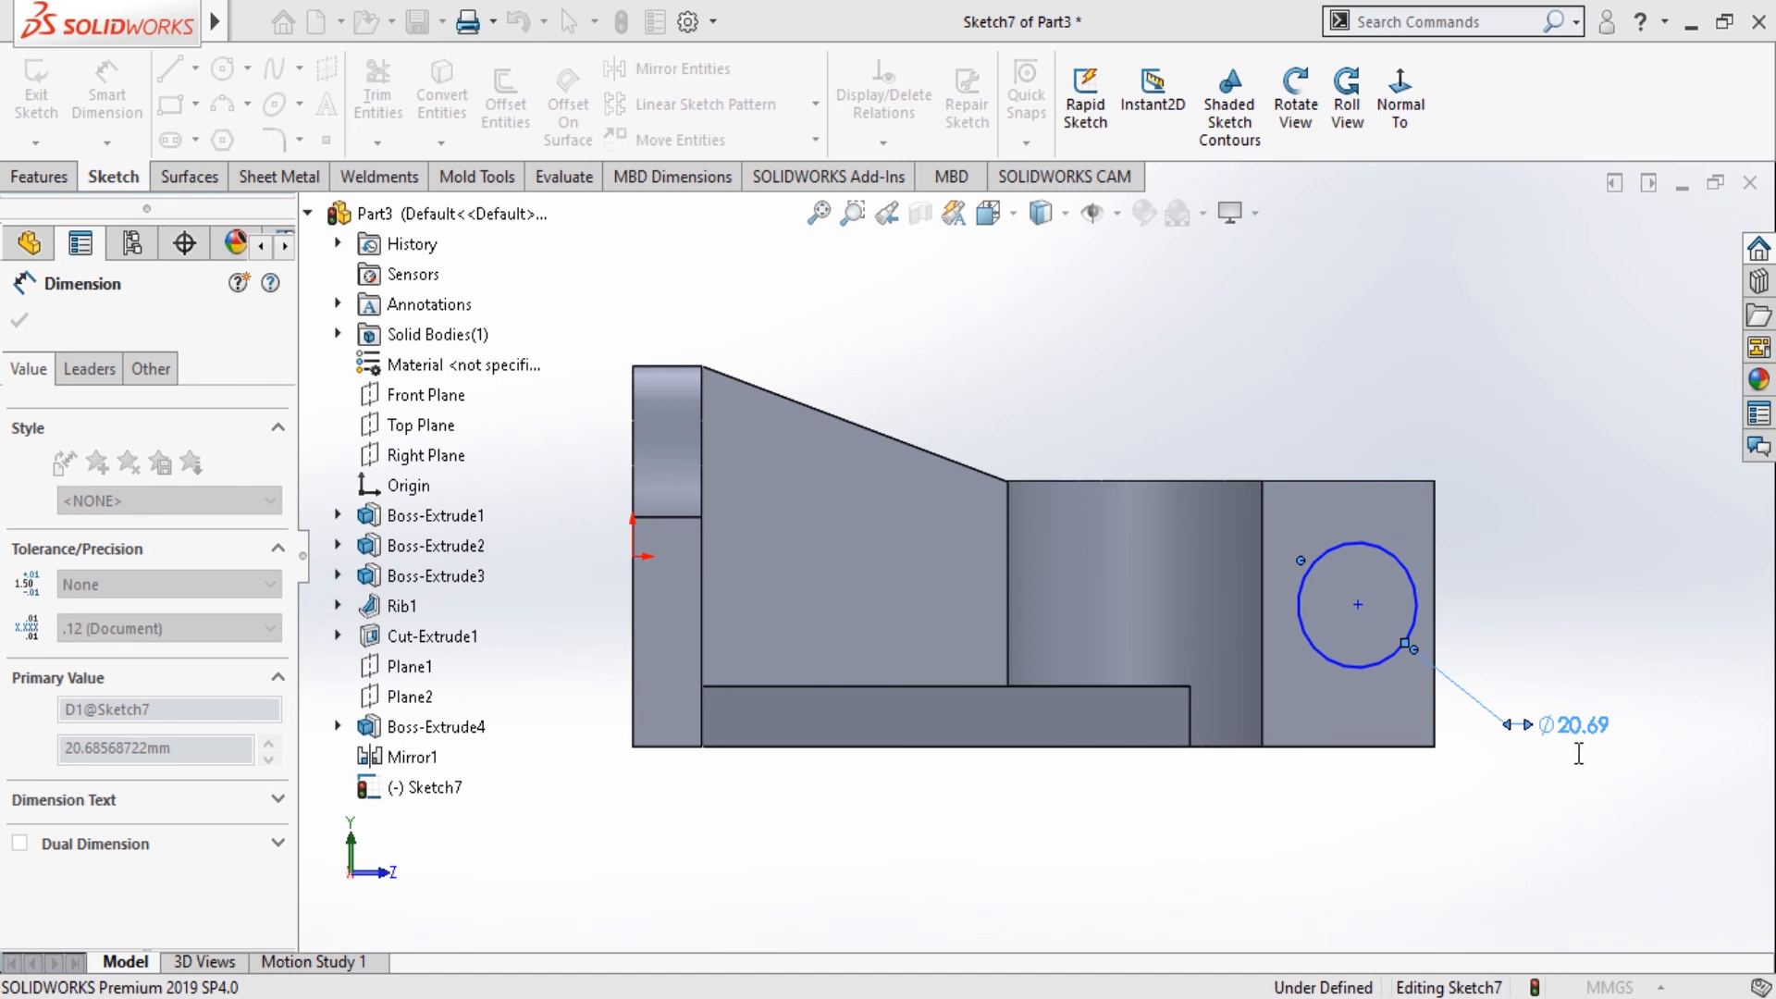
key("Return")
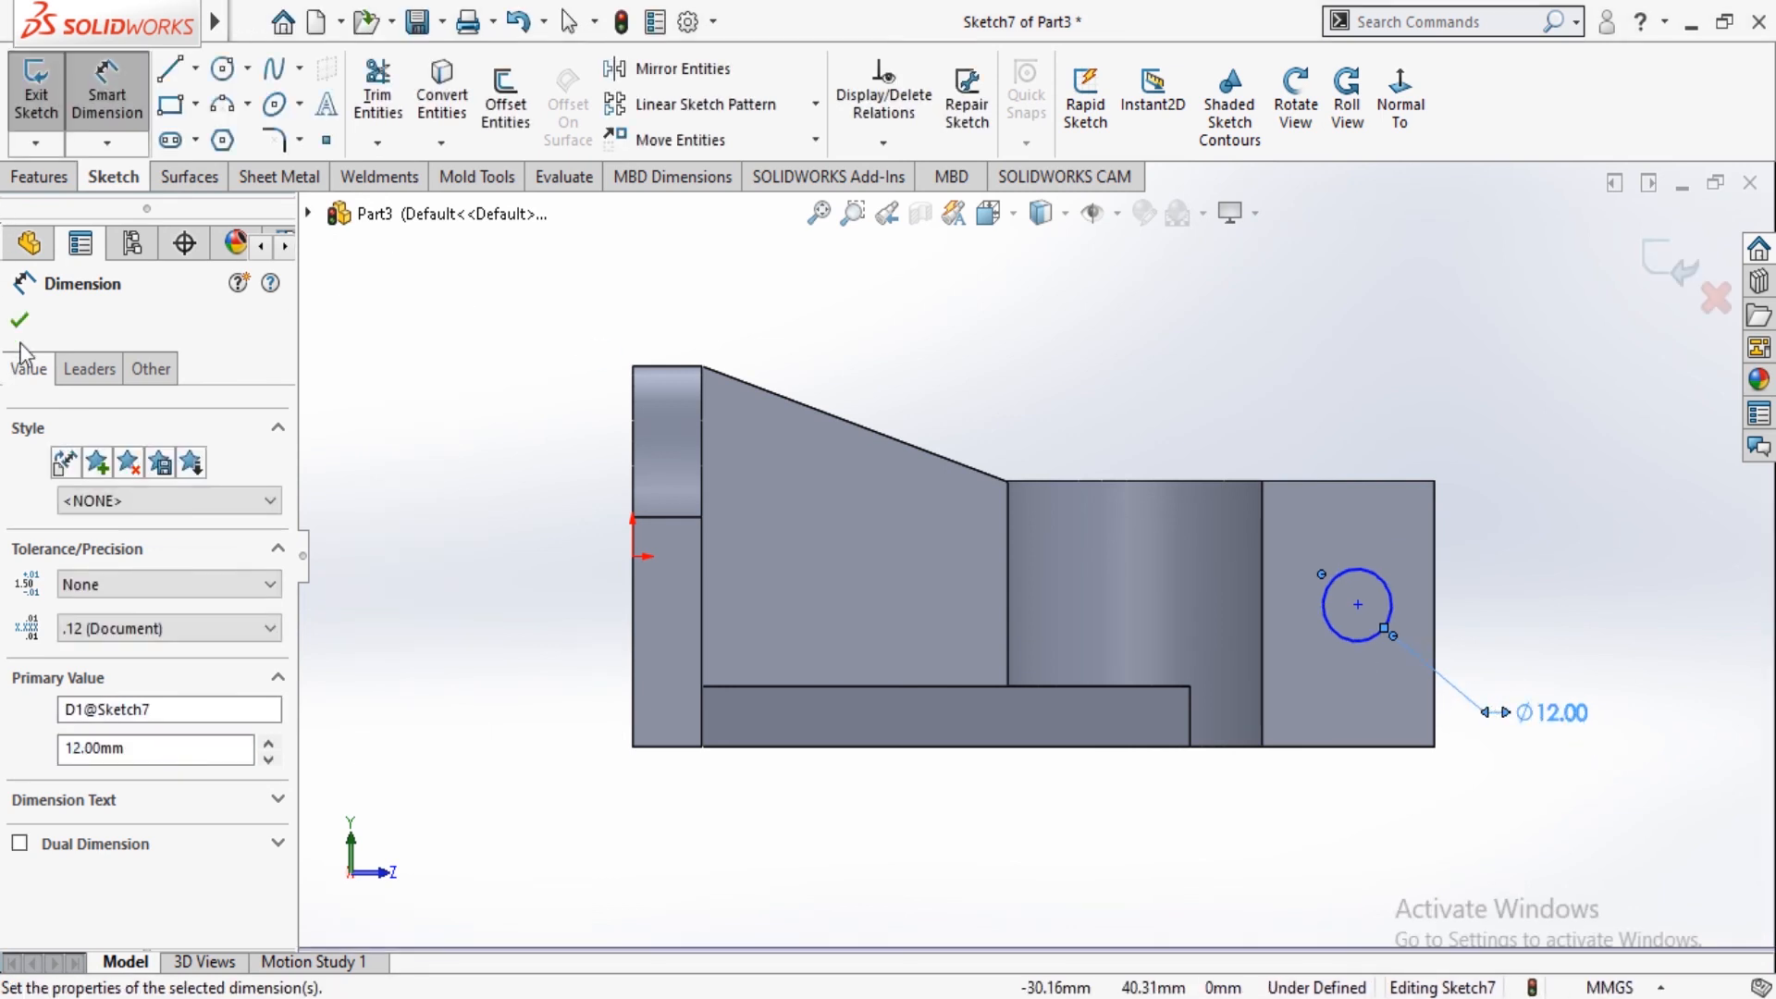
left_click(33, 323)
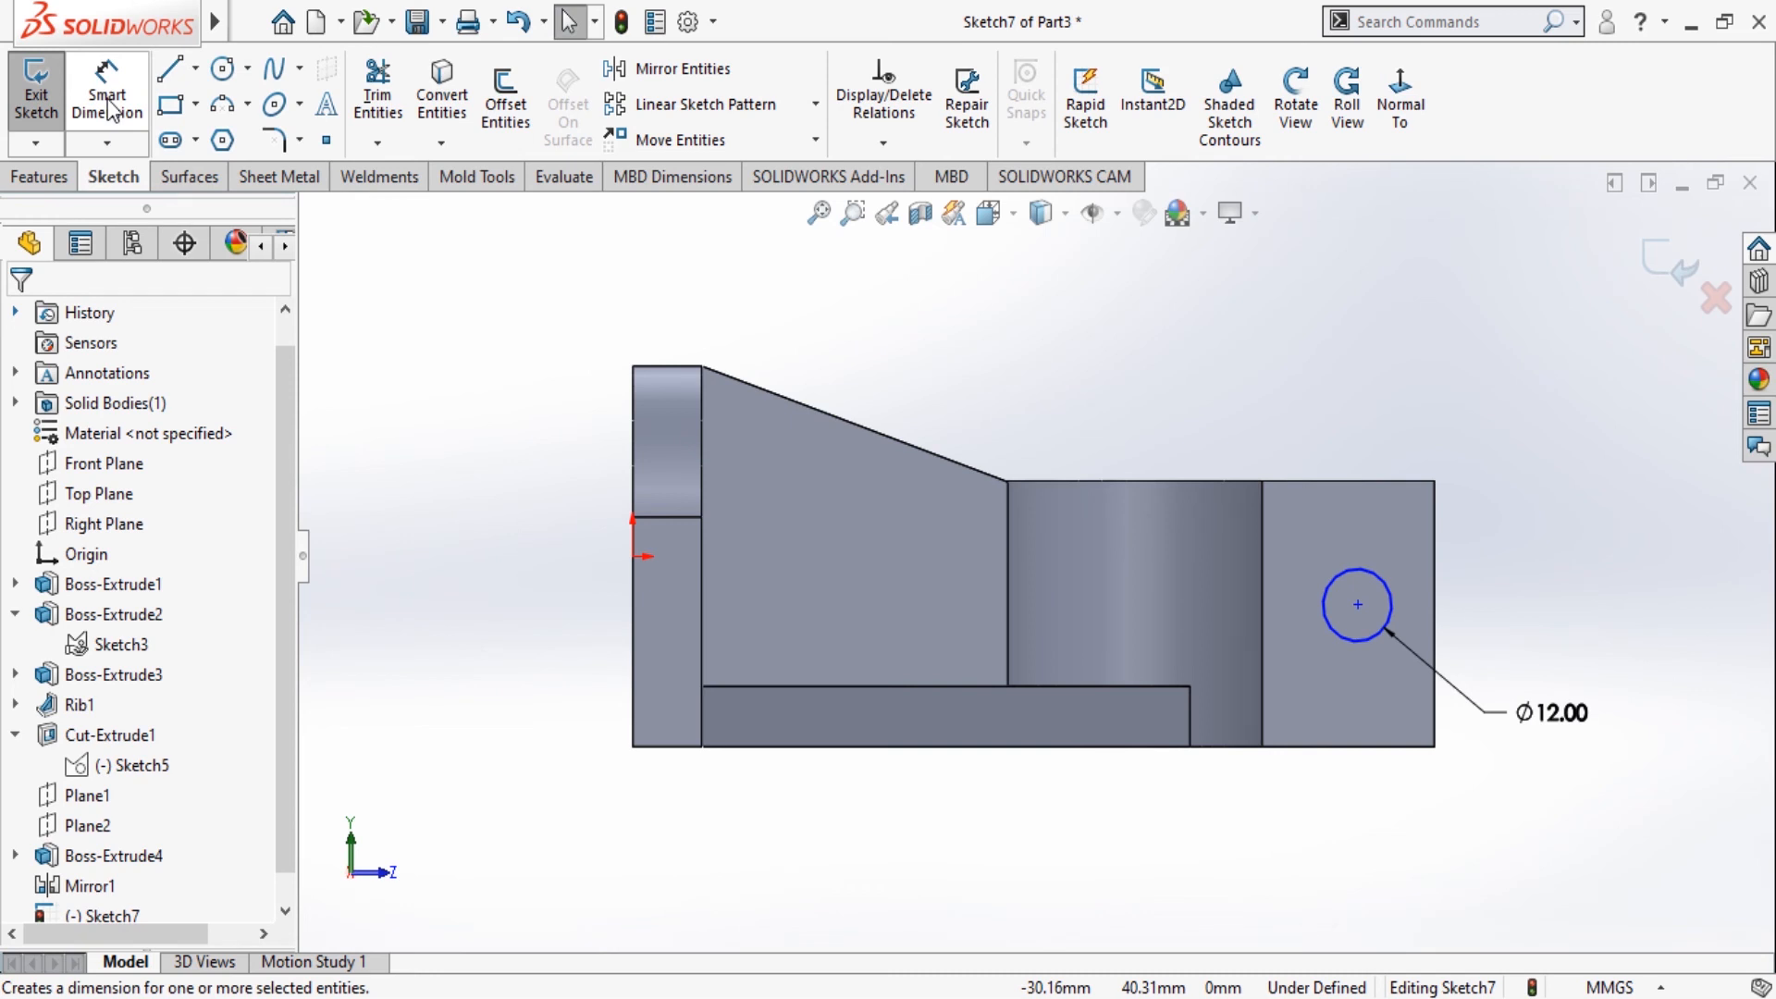
Position the circle's centre 12 mm below the lug's upper outer corner with a vertical dimension, and remove that dimension.
left_click(108, 109)
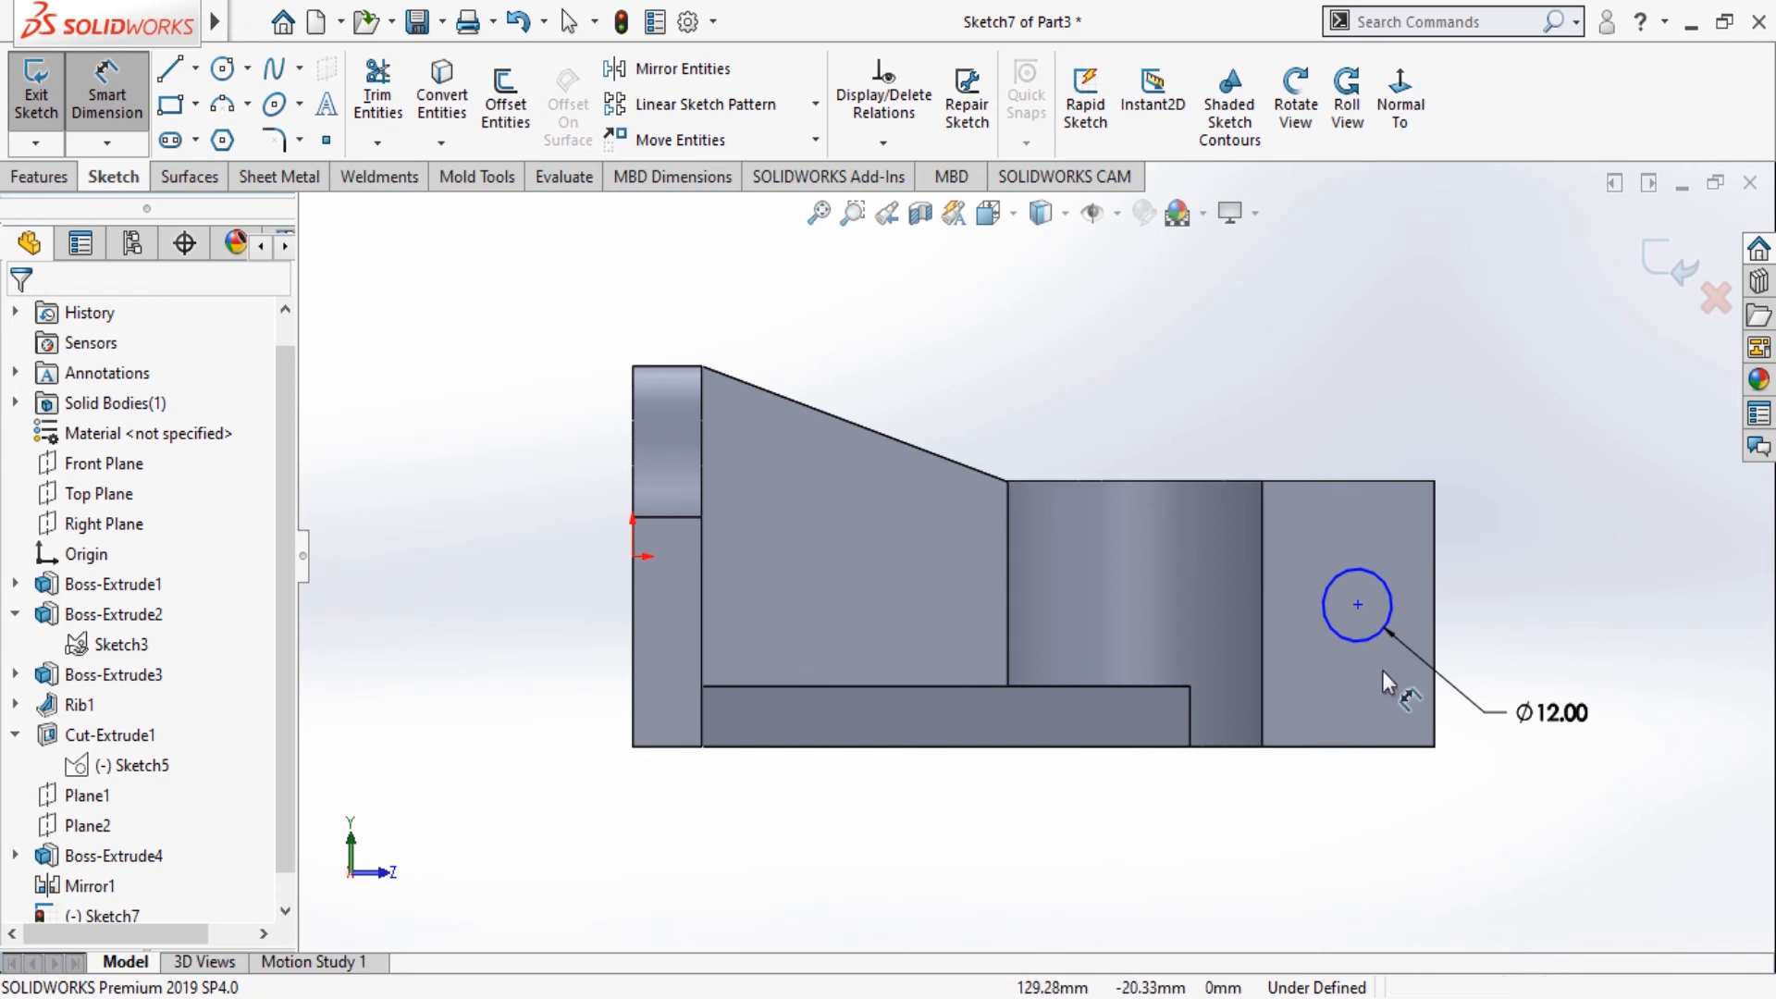
left_click(1357, 605)
left_click(1434, 482)
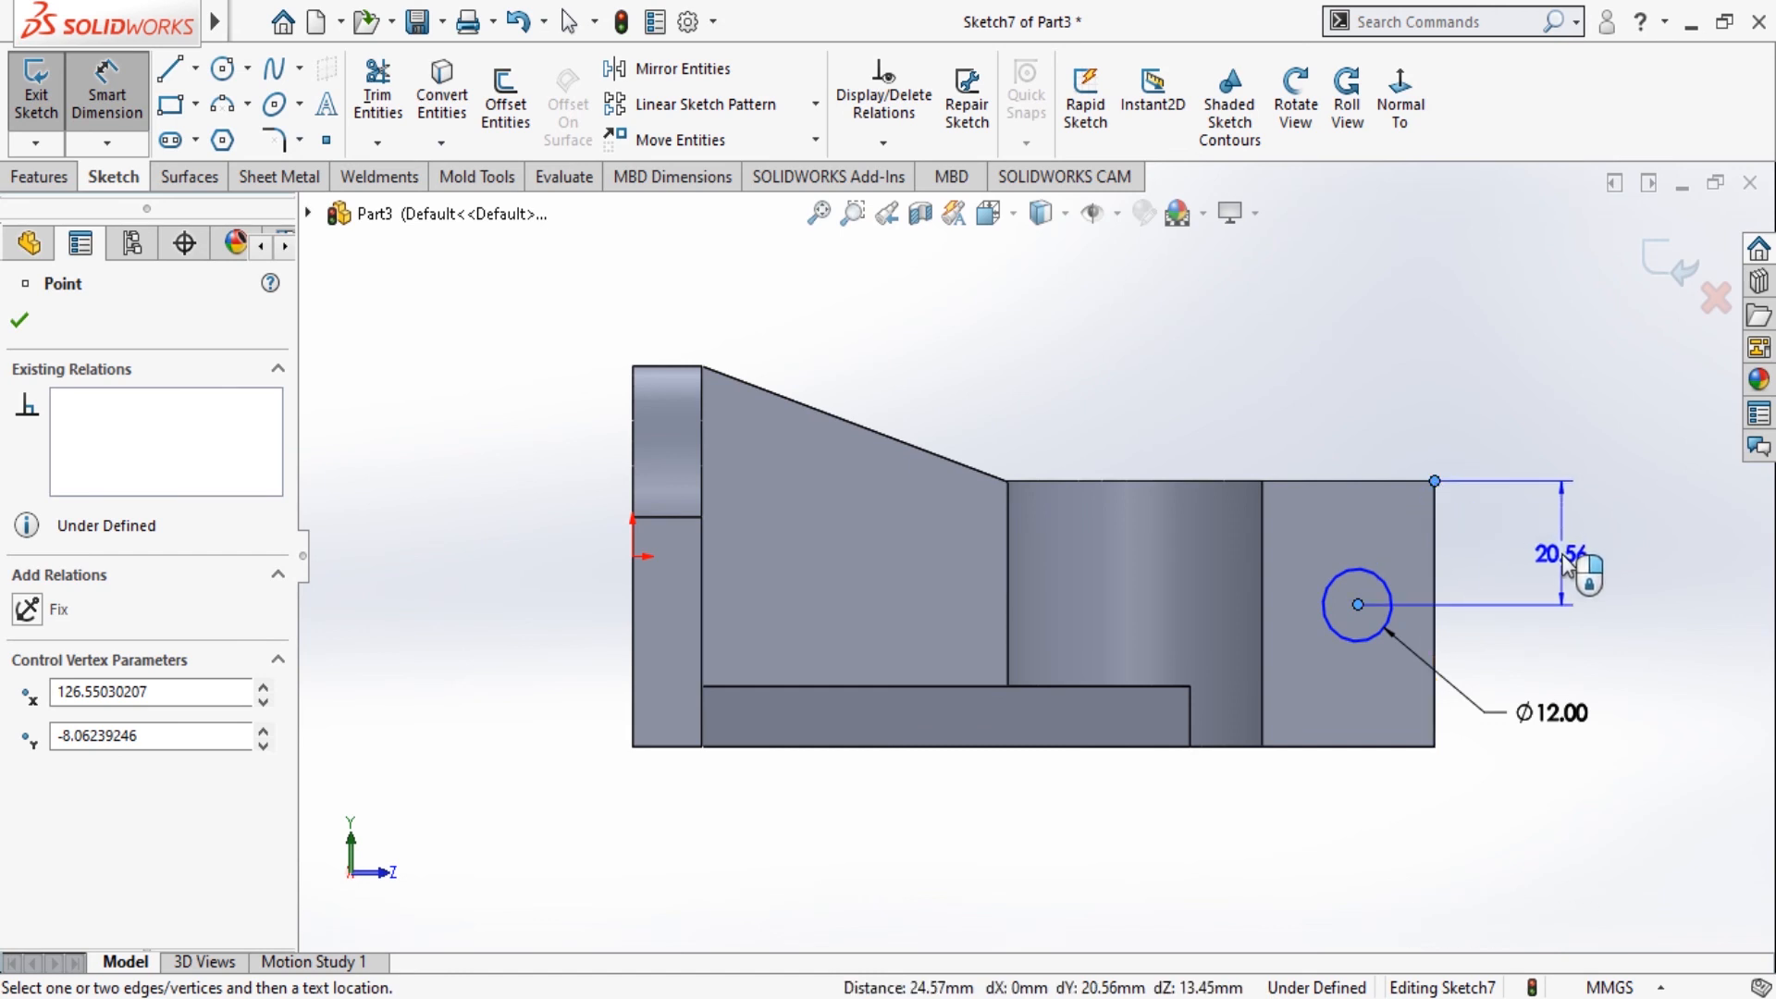
left_click(1564, 561)
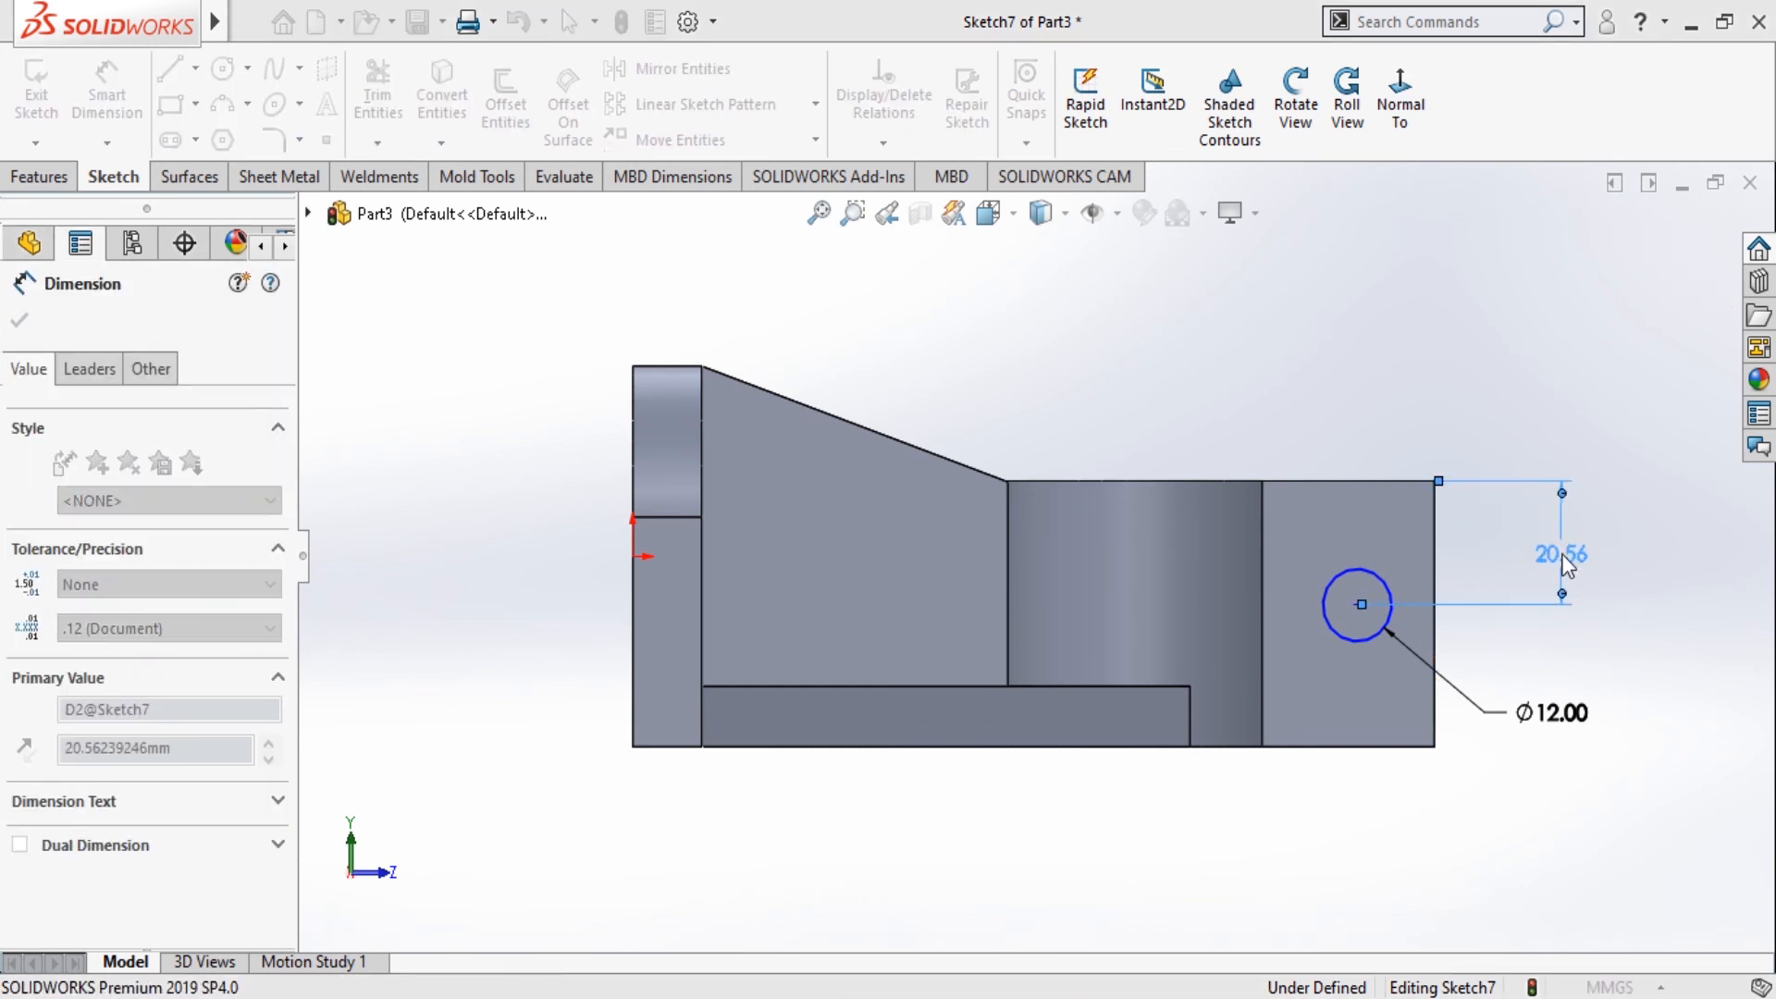
type("12")
key("Return")
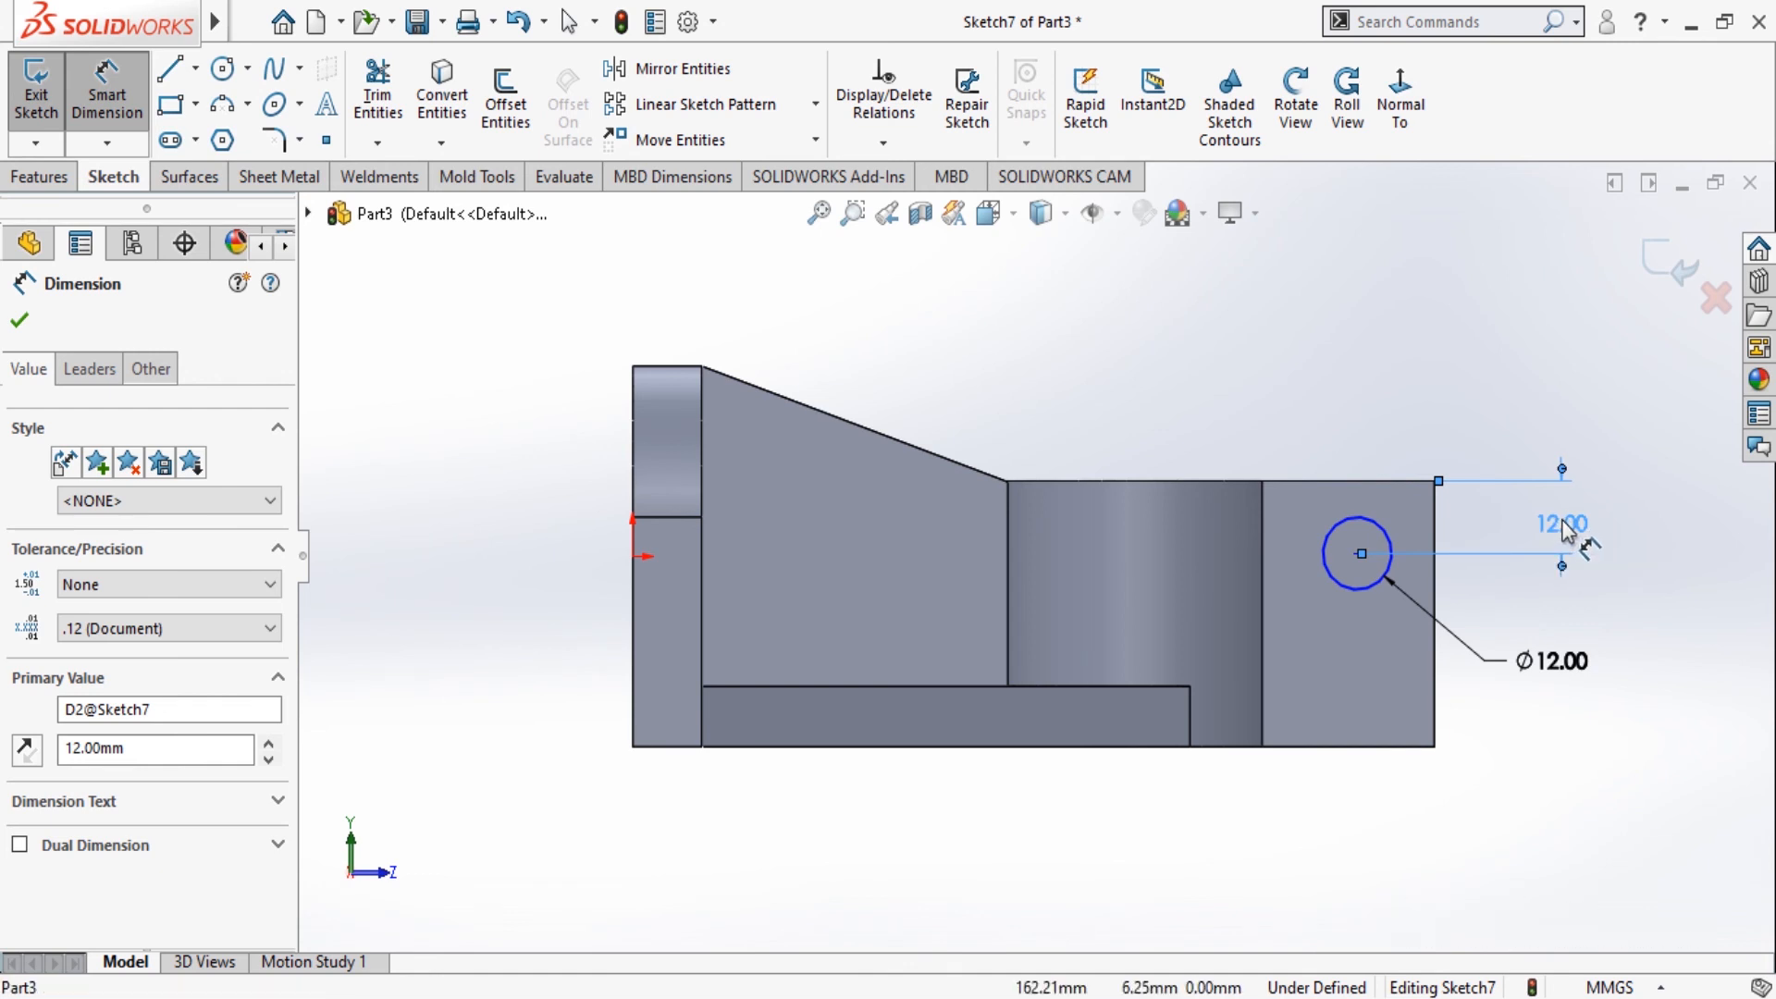
key("Escape")
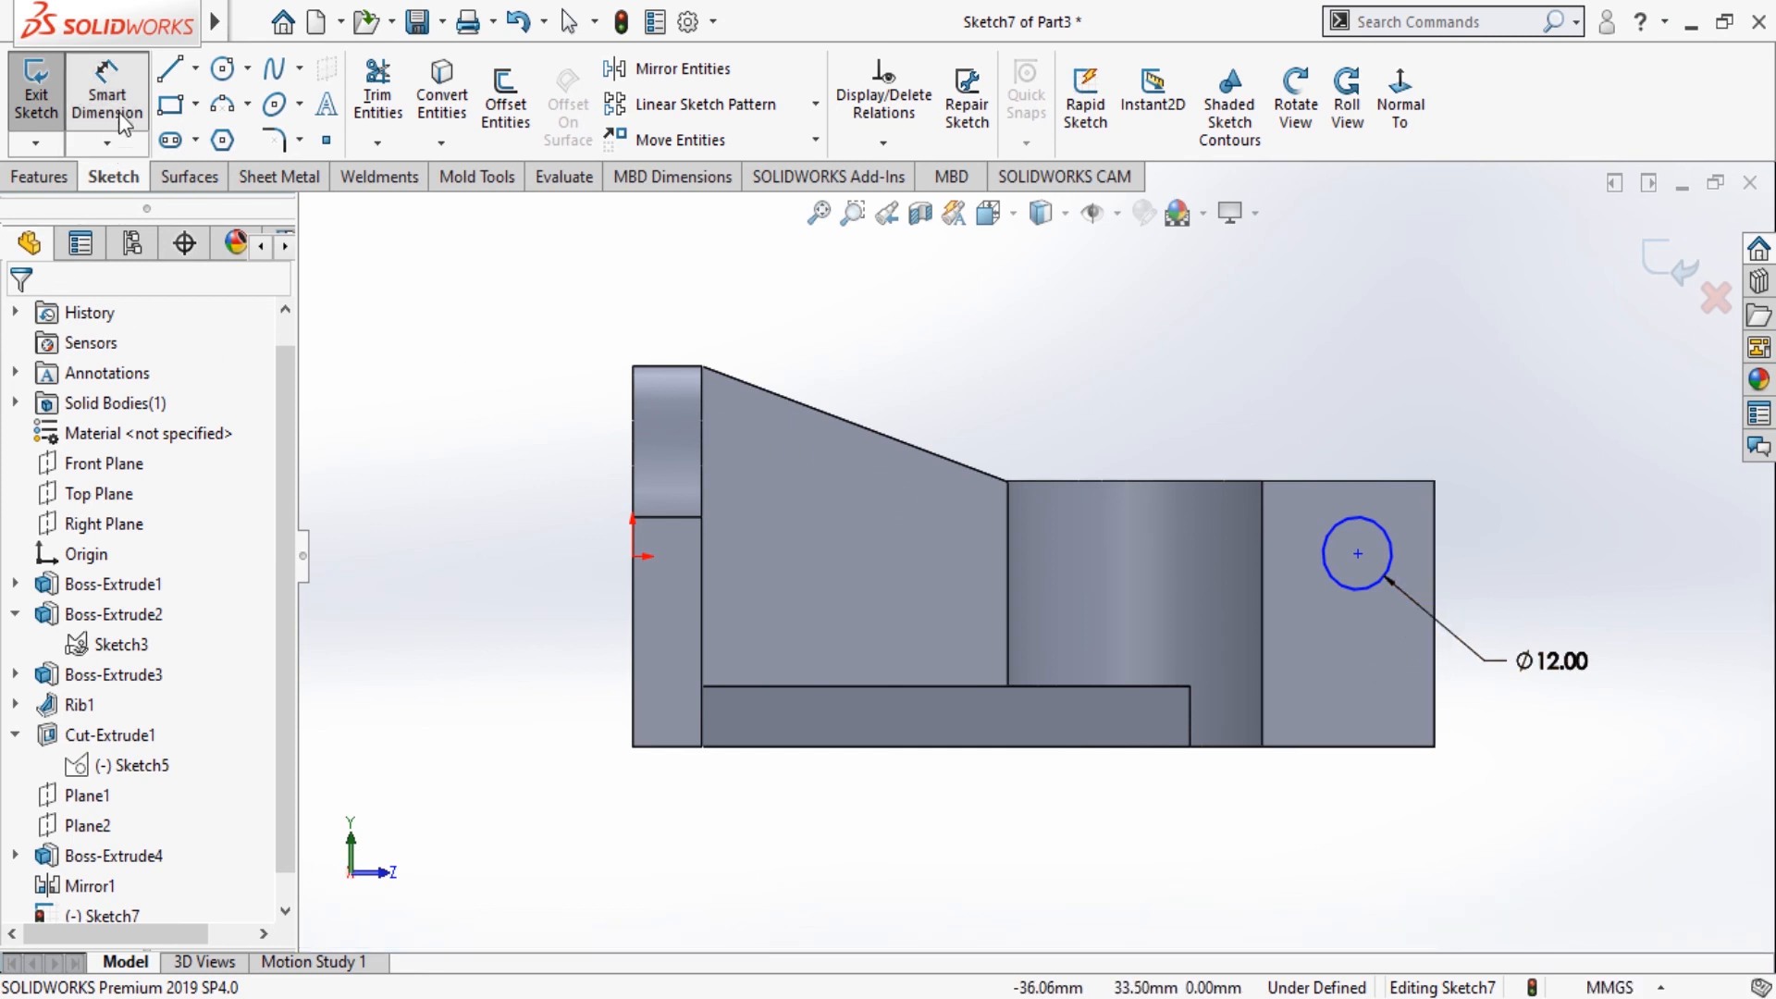
Draw two construction lines from the circle's centre, one to the midpoint of the lug's outer vertical edge and one to the midpoint of its lower edge.
left_click(212, 139)
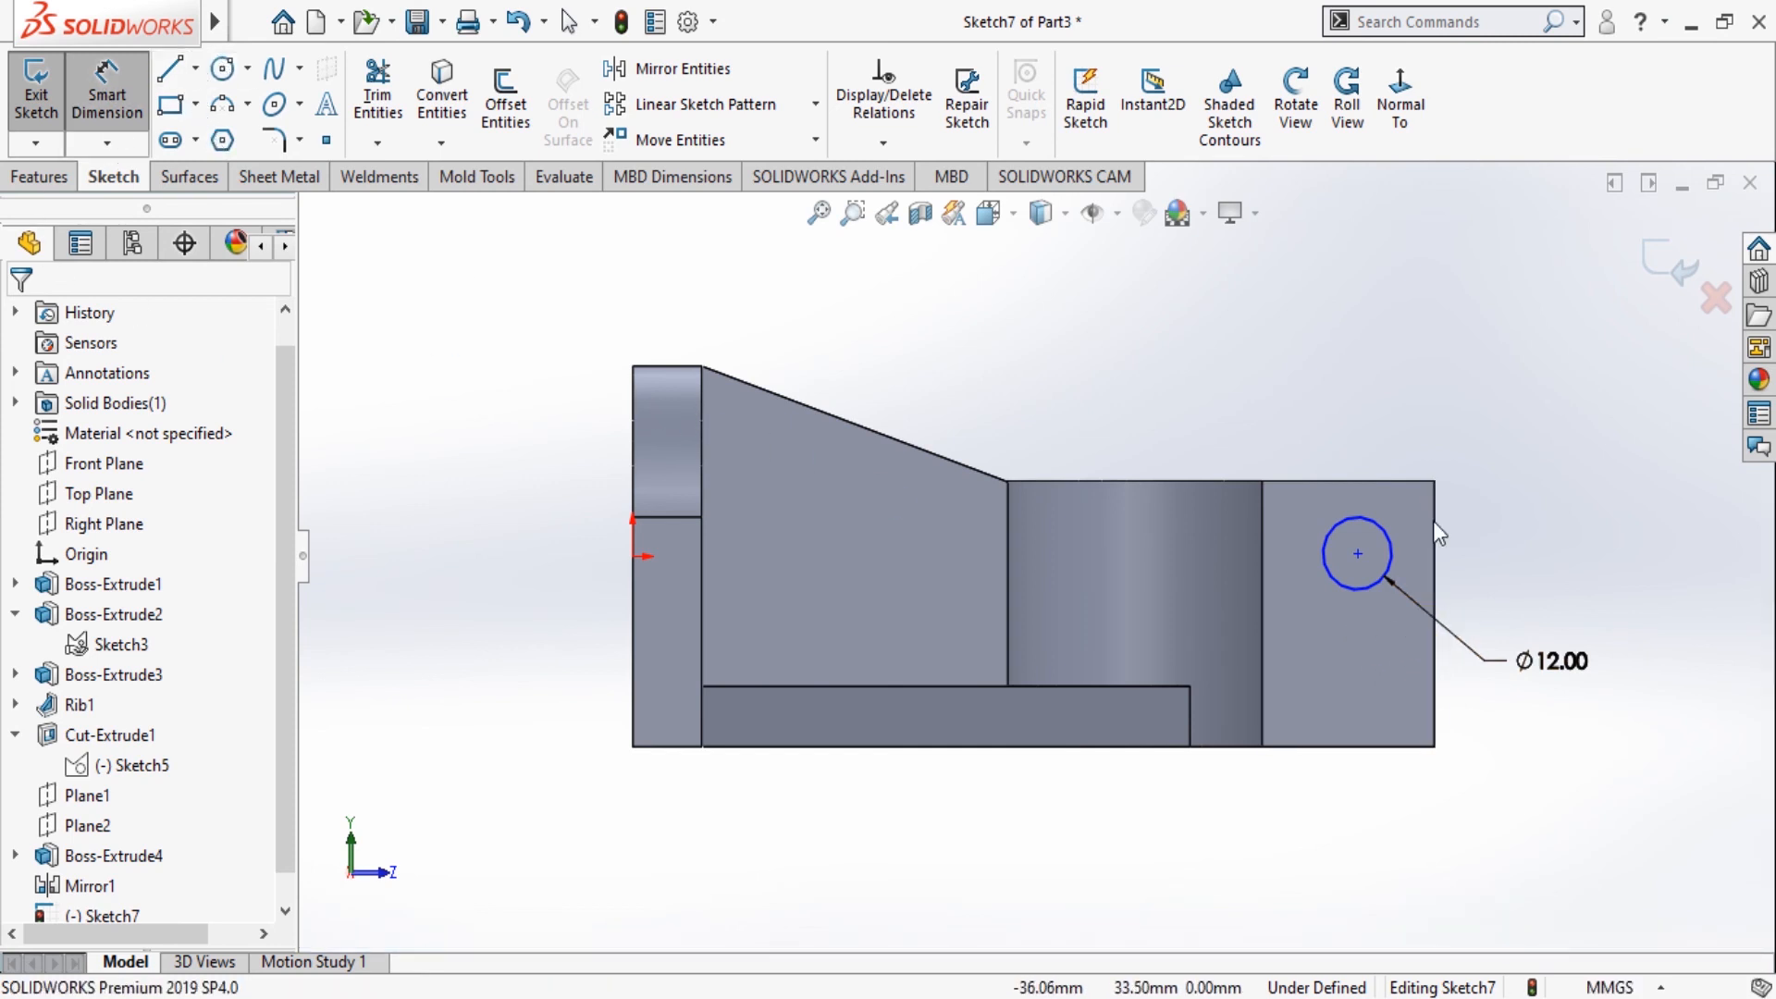
left_click(1357, 553)
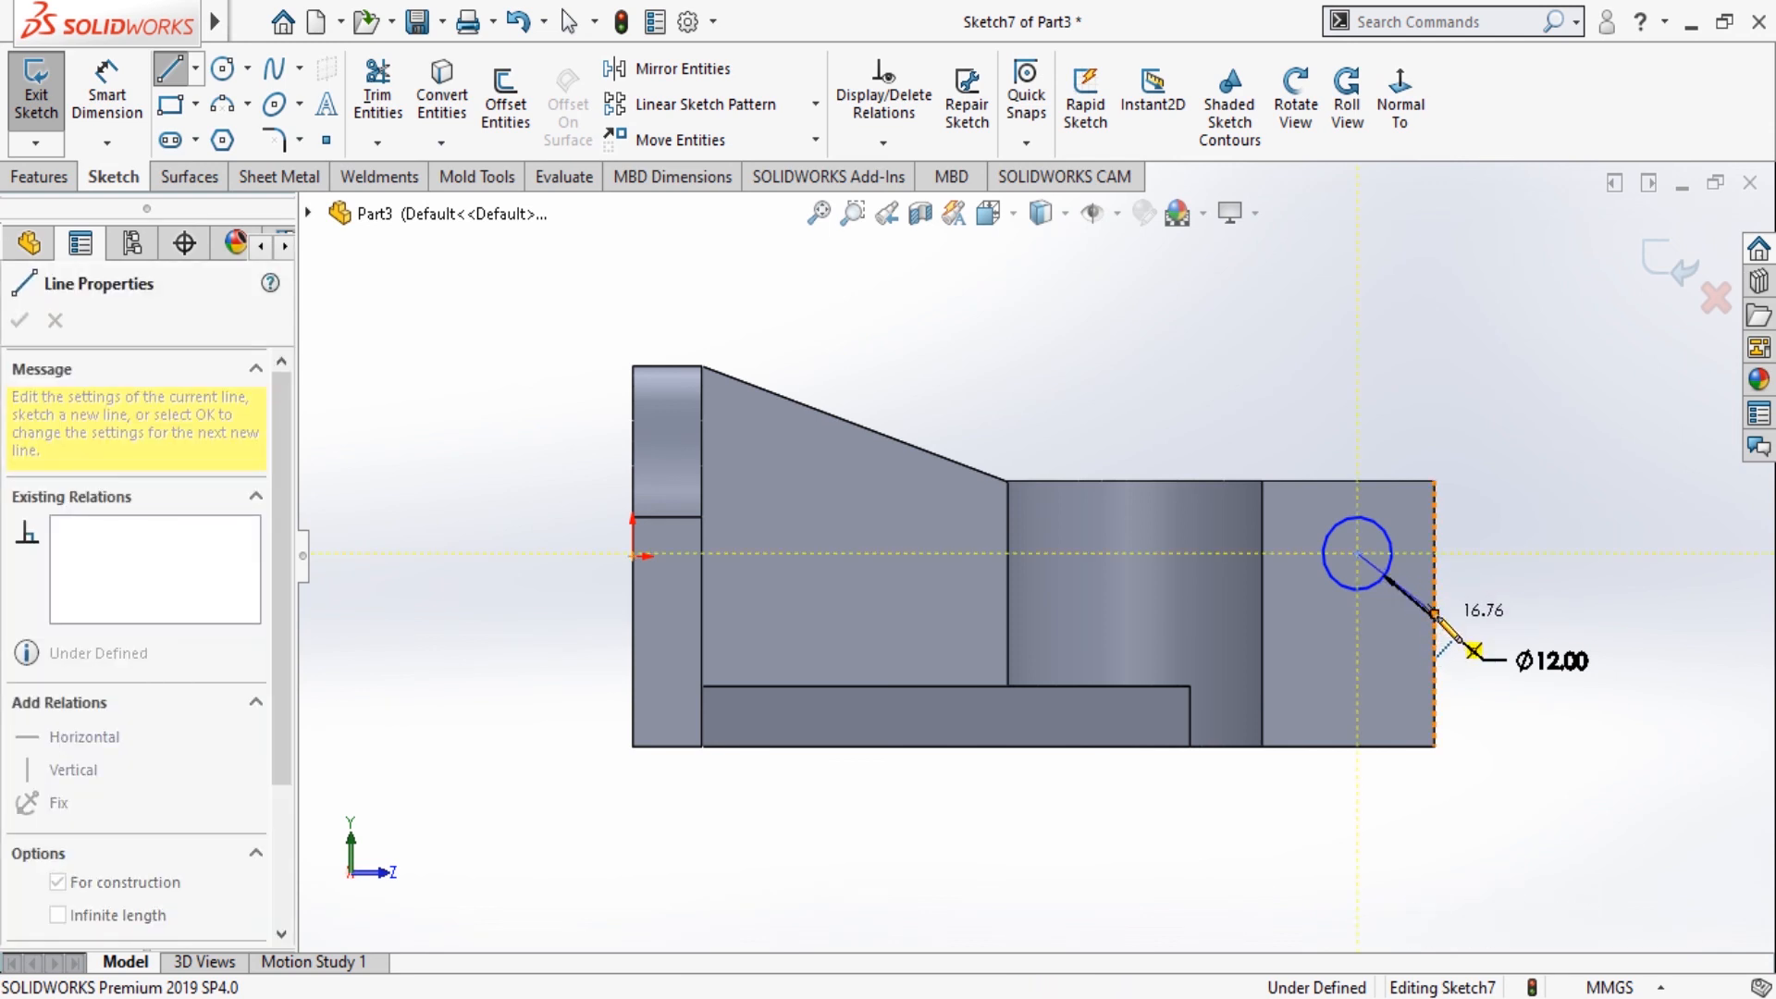
left_click(1435, 613)
key("Escape")
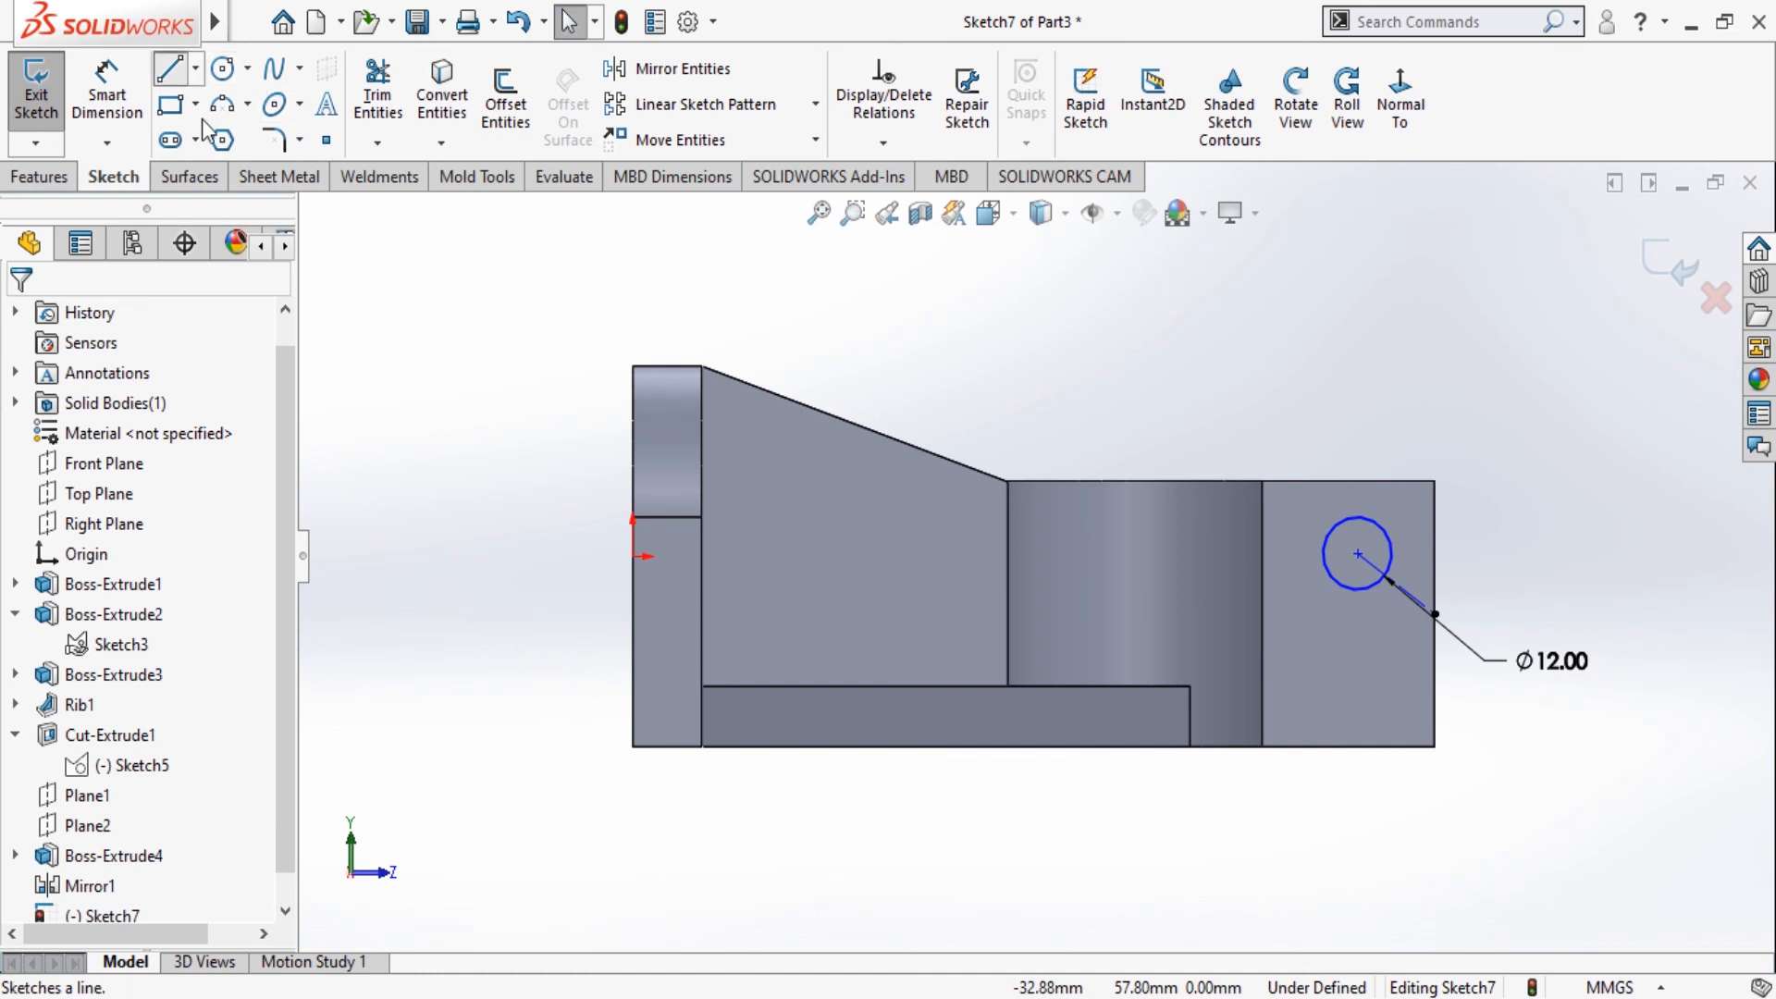
left_click(172, 69)
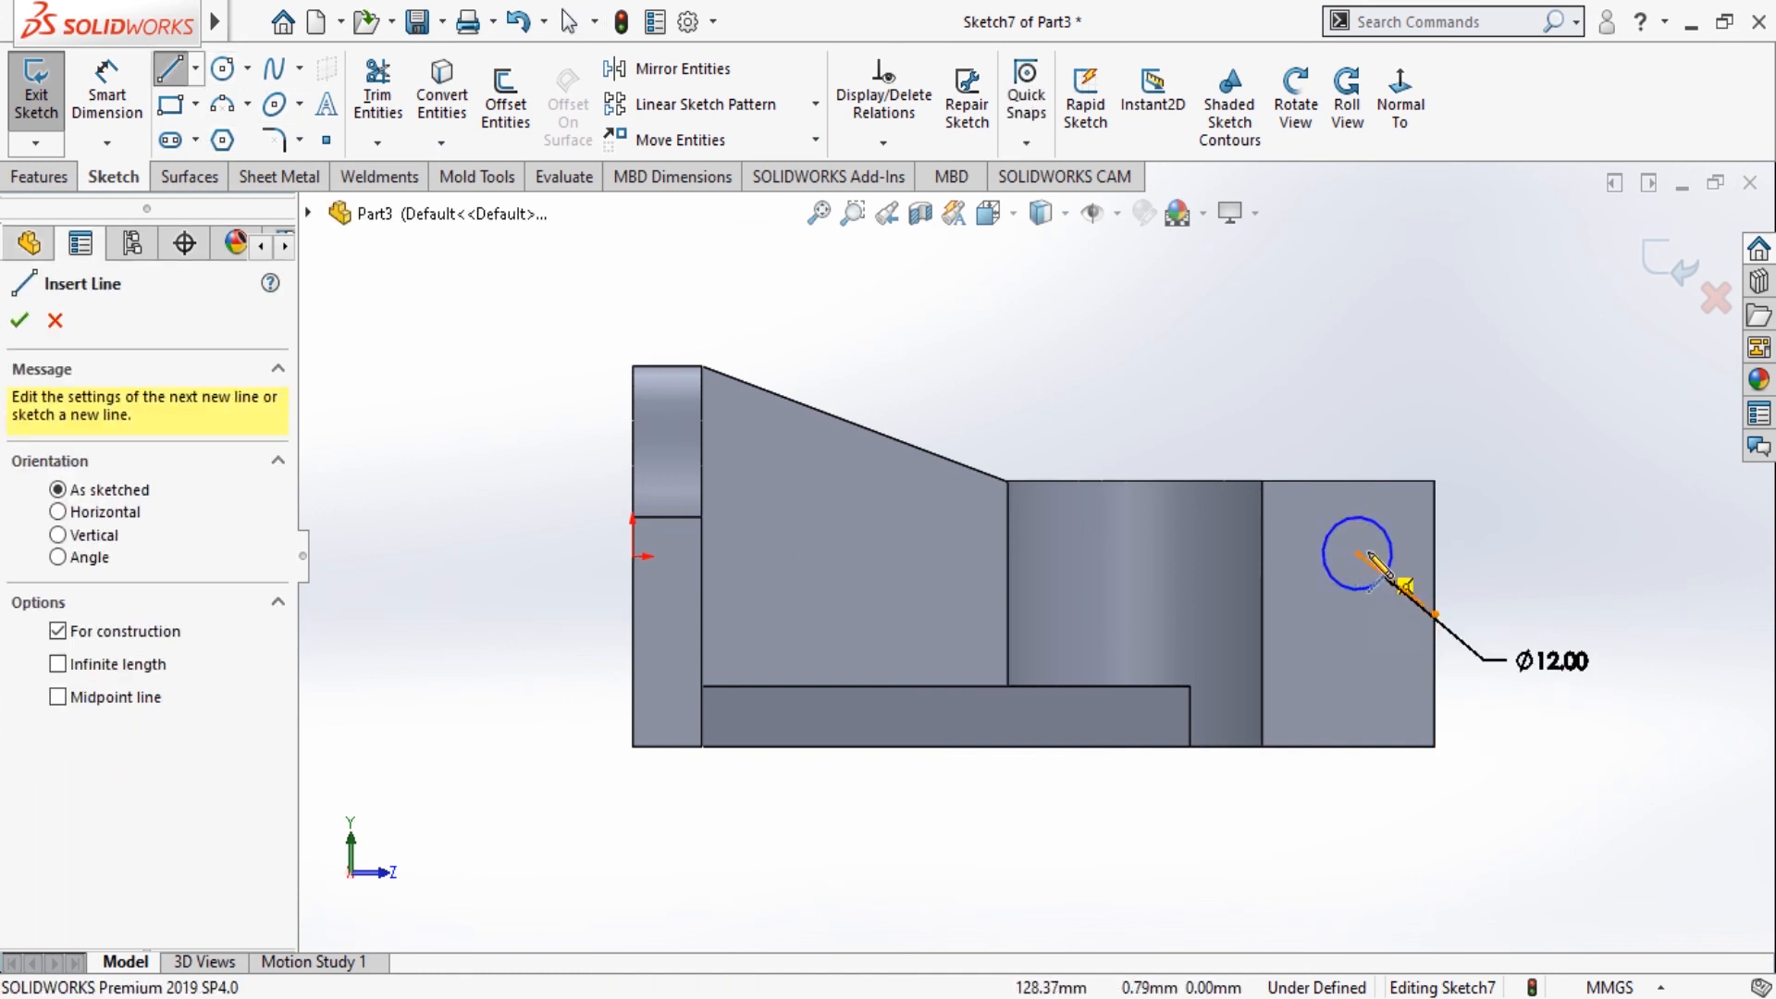
left_click(1357, 553)
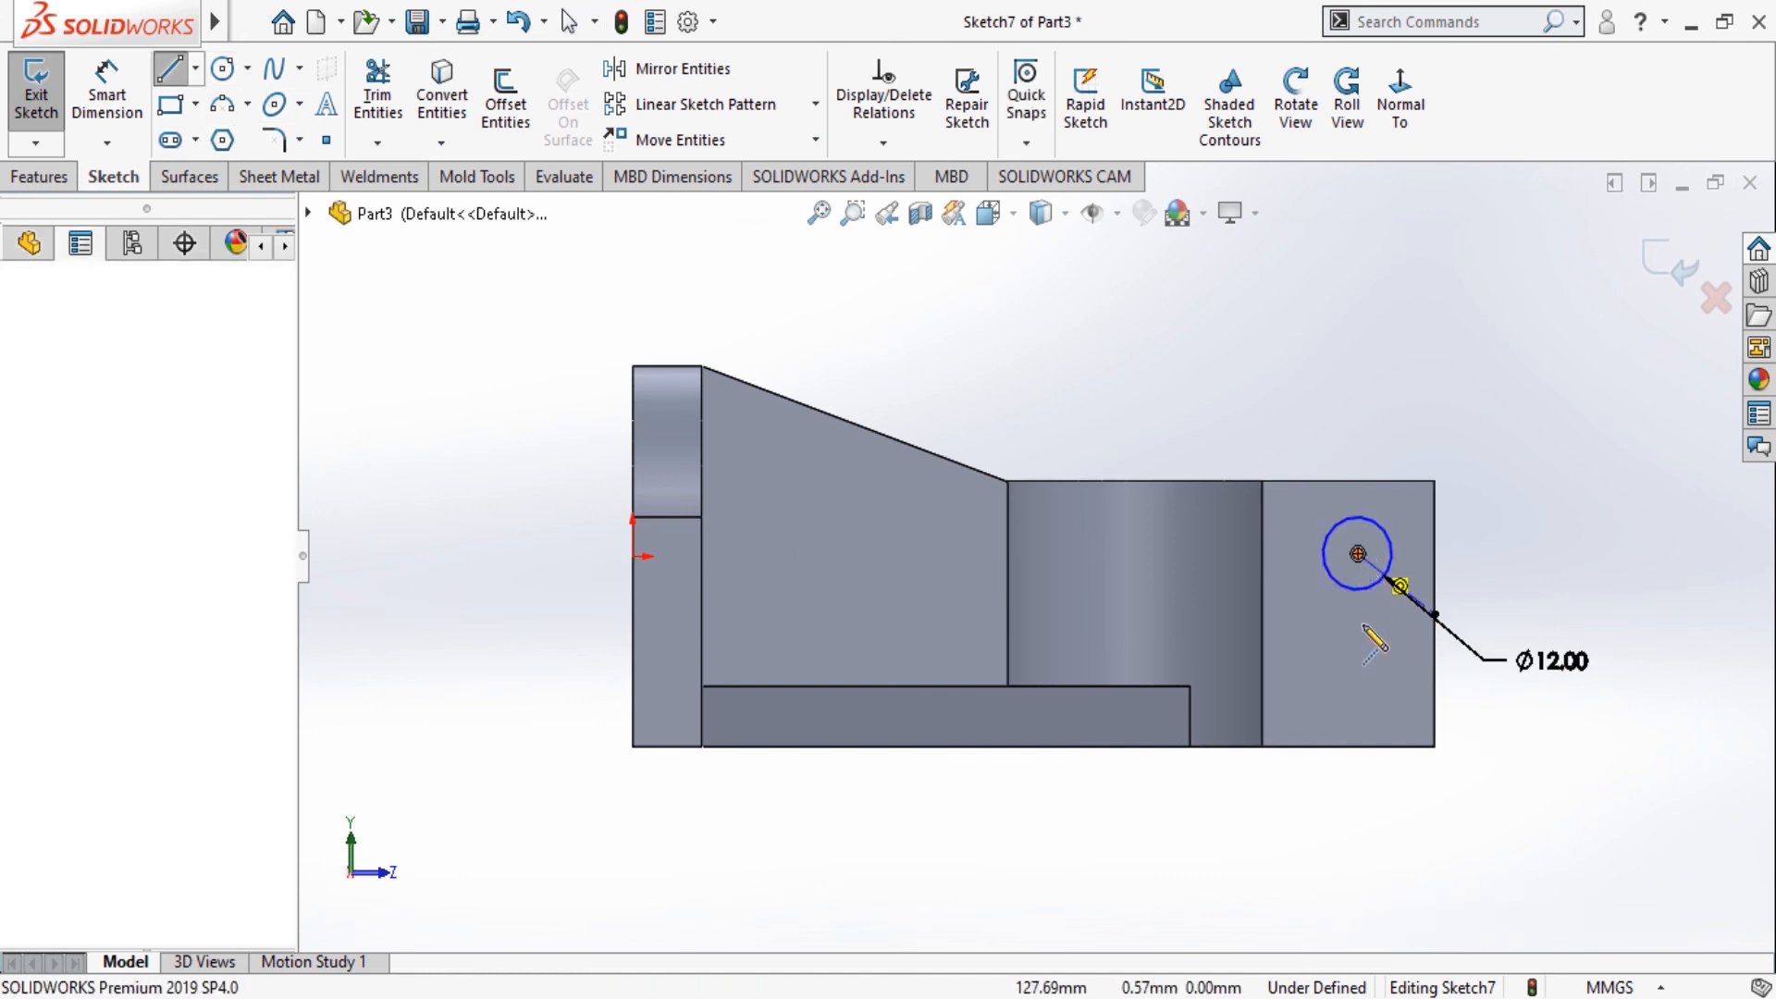
left_click(1348, 746)
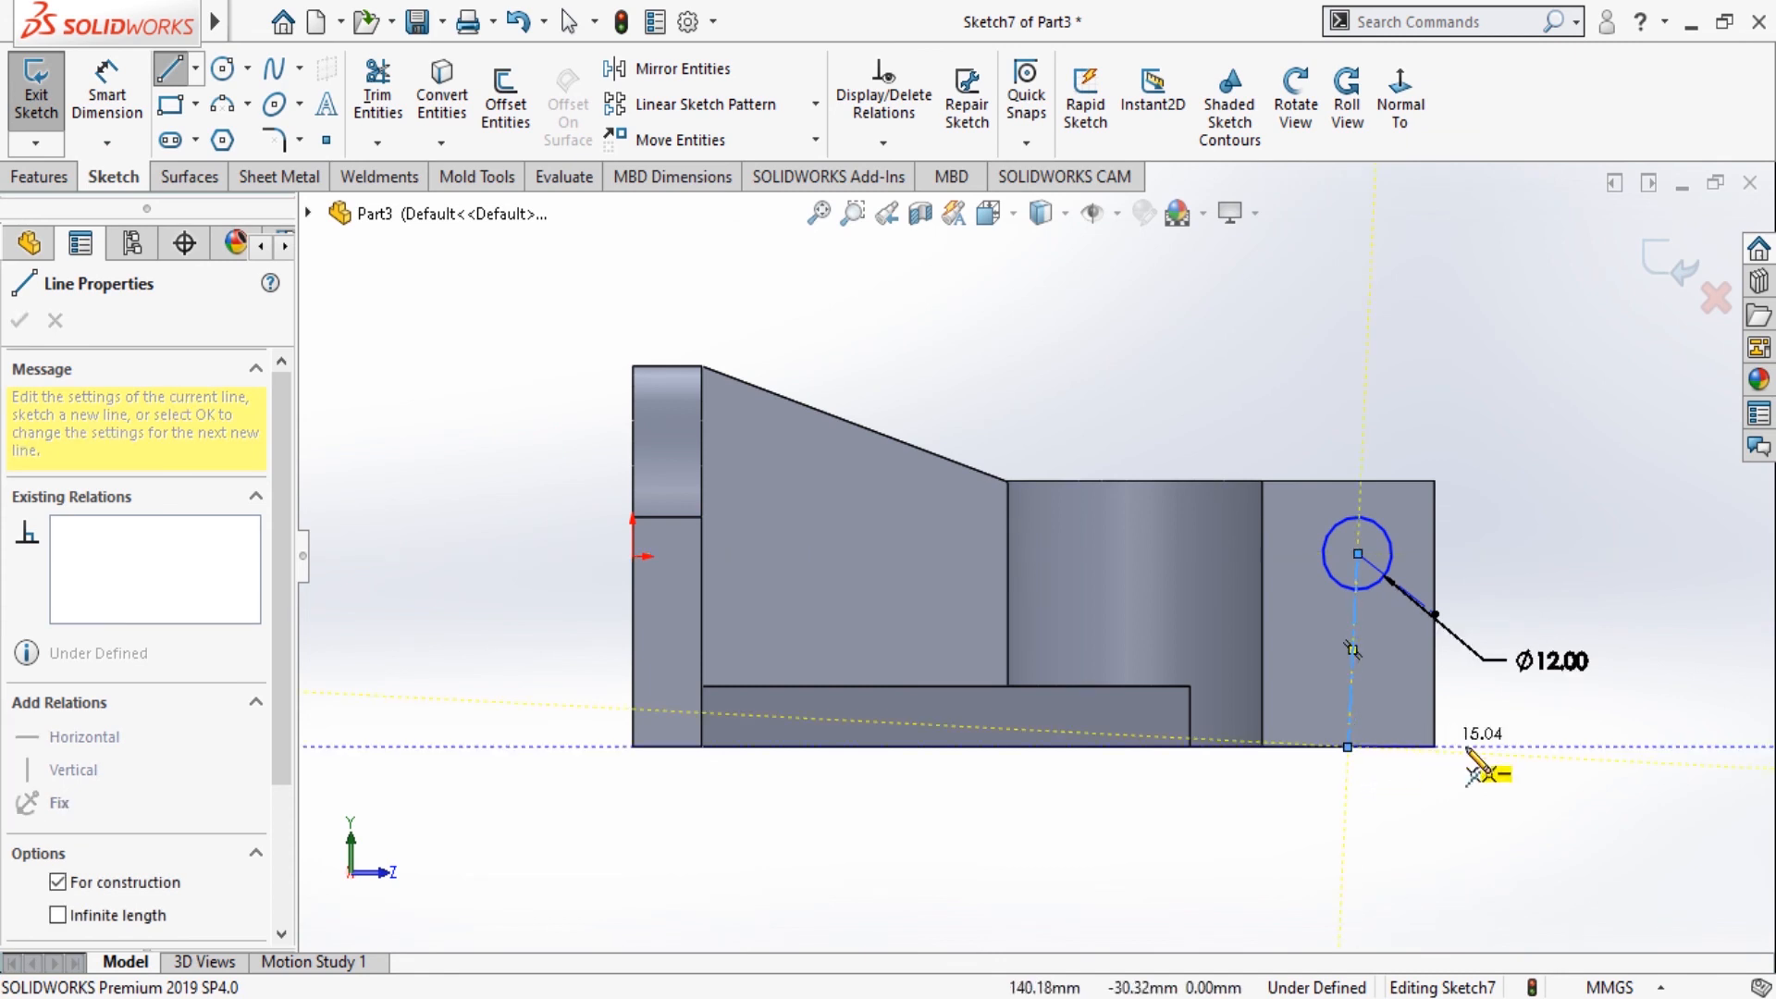
key("Escape")
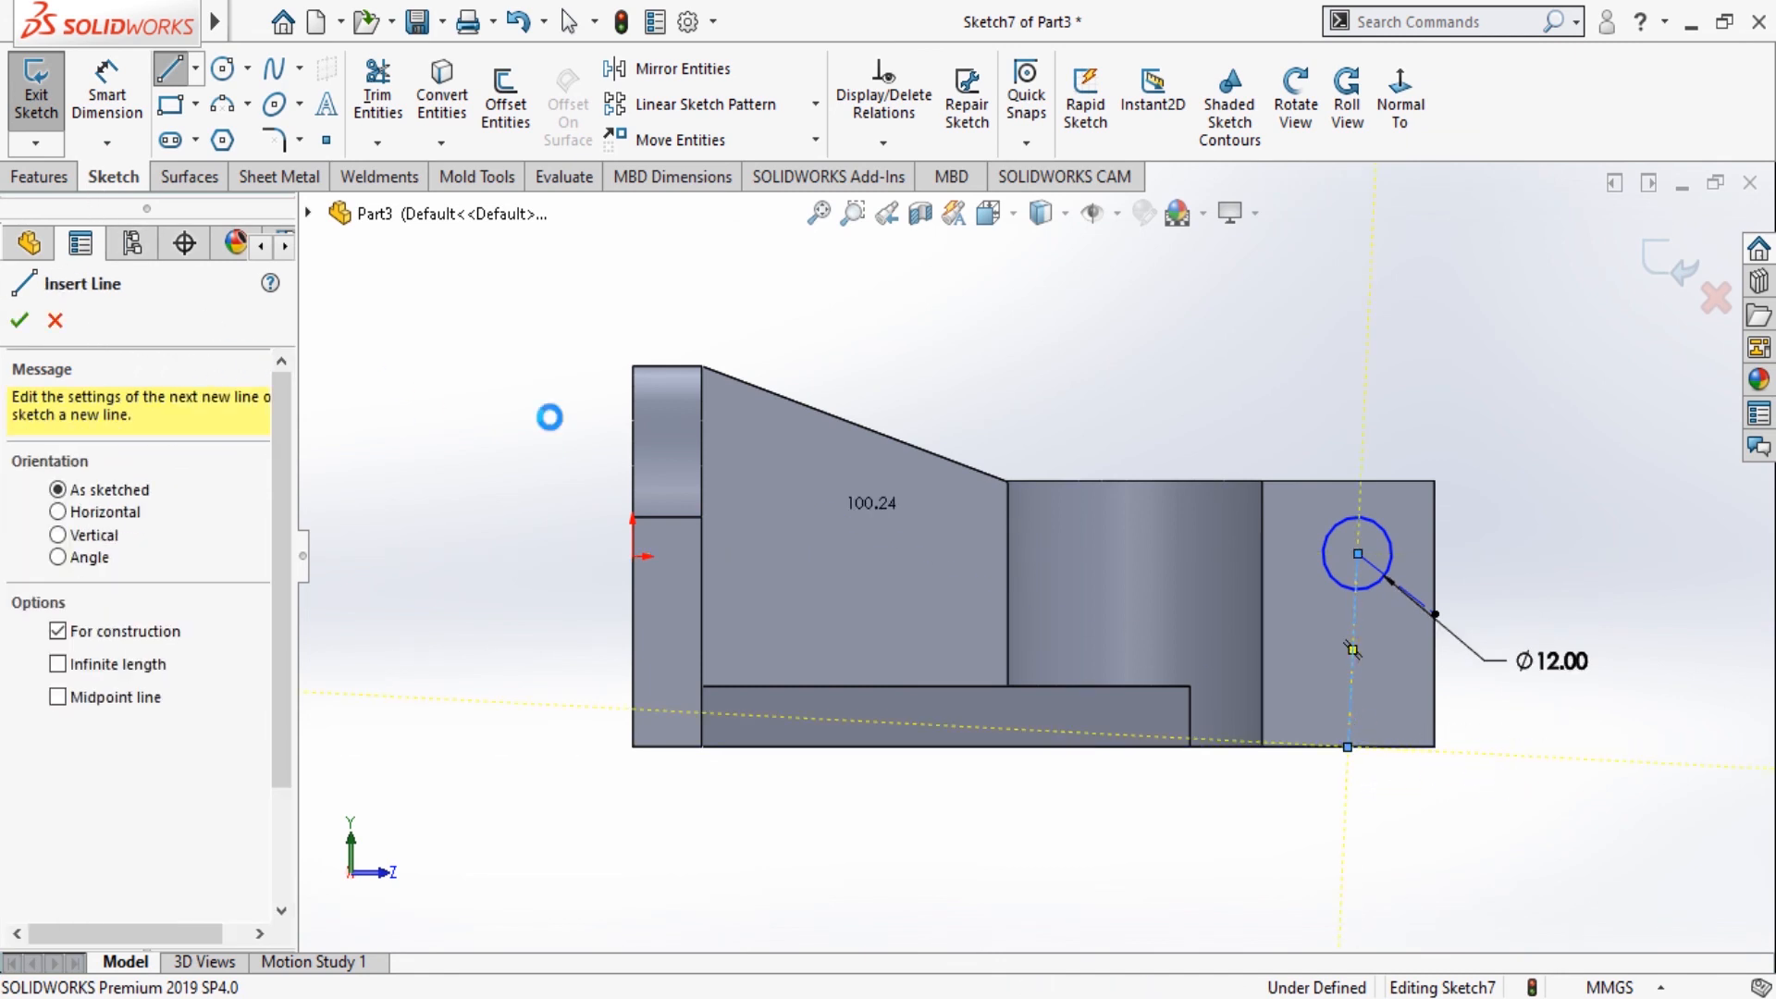
key("Escape")
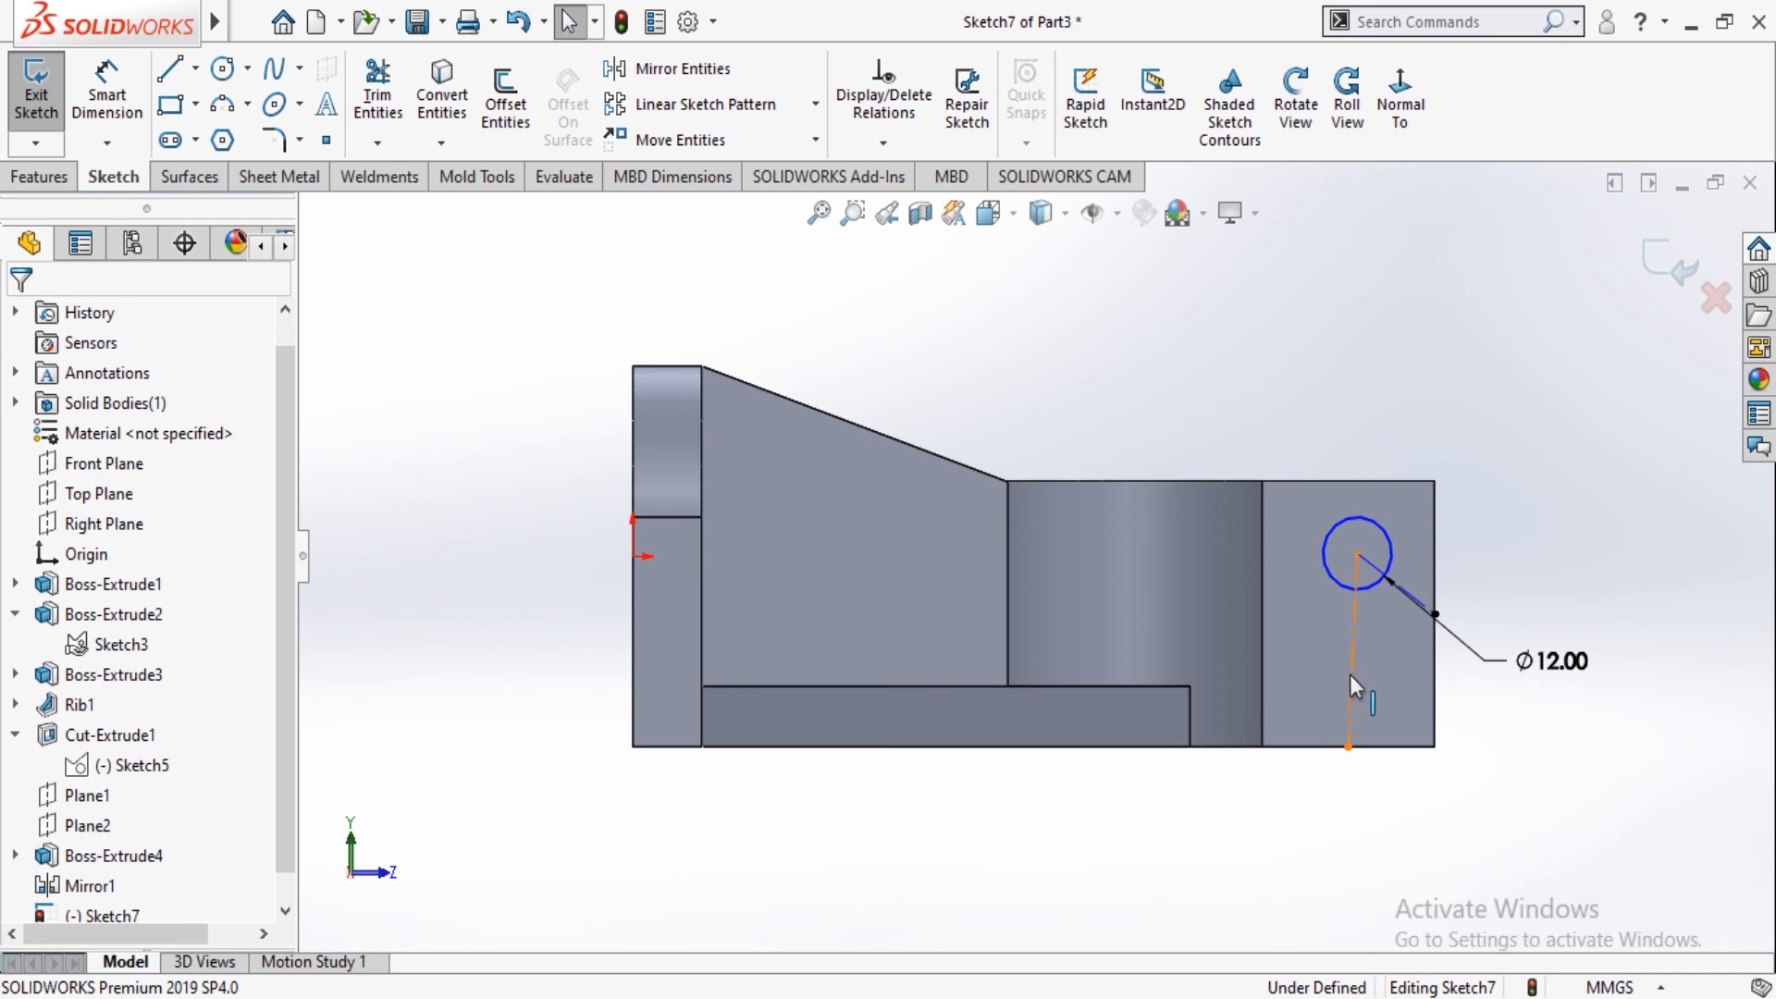
Make the construction line to the lower edge vertical and the construction line to the outer edge horizontal, centring the circle on the lug face.
left_click(1351, 674)
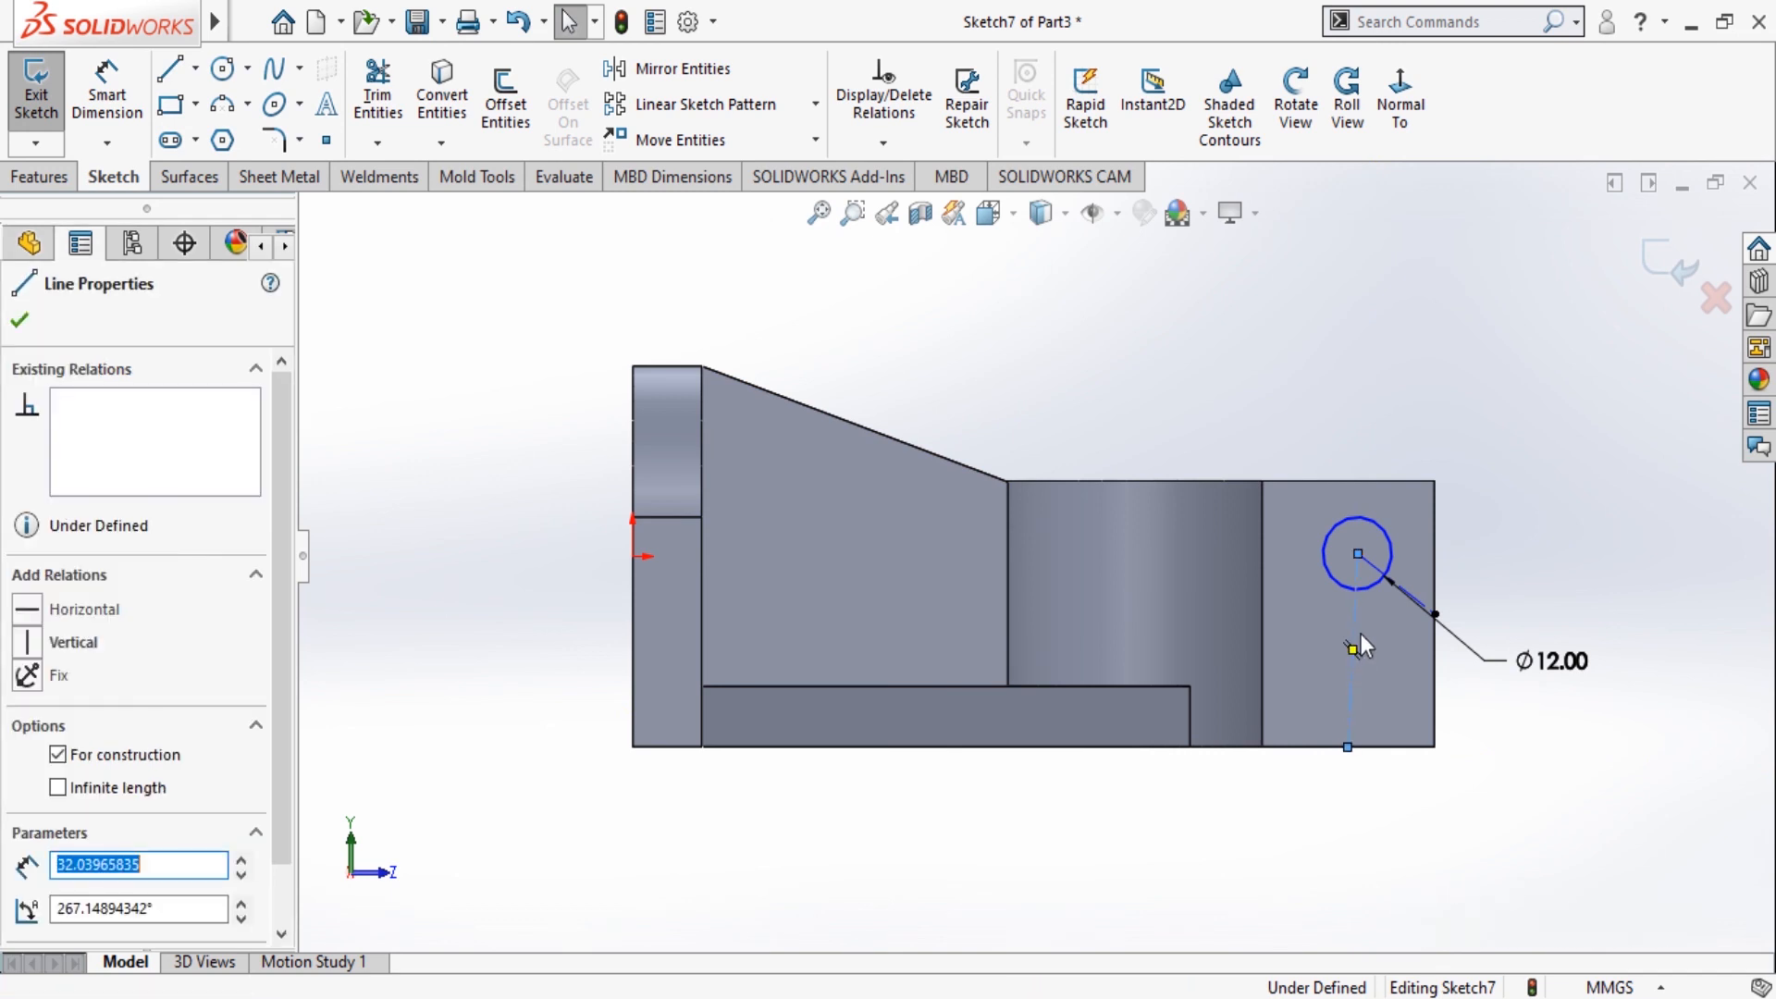
left_click(1412, 387)
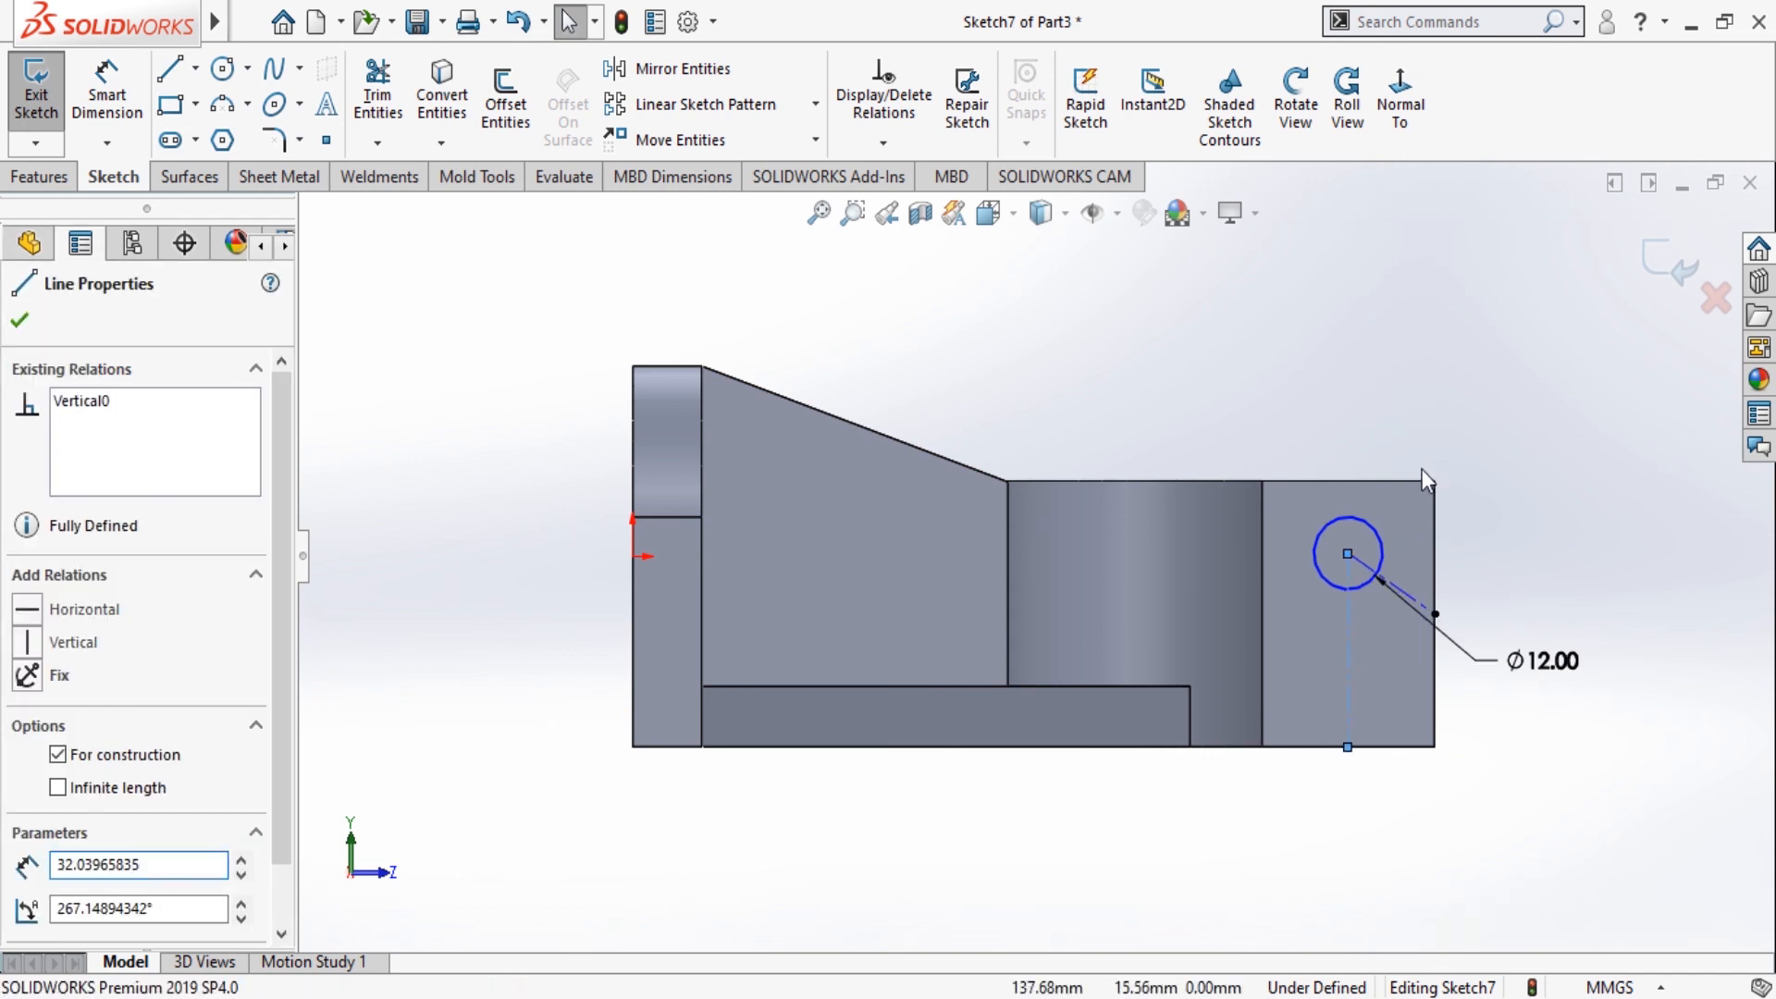
left_click(1400, 592)
left_click(1423, 387)
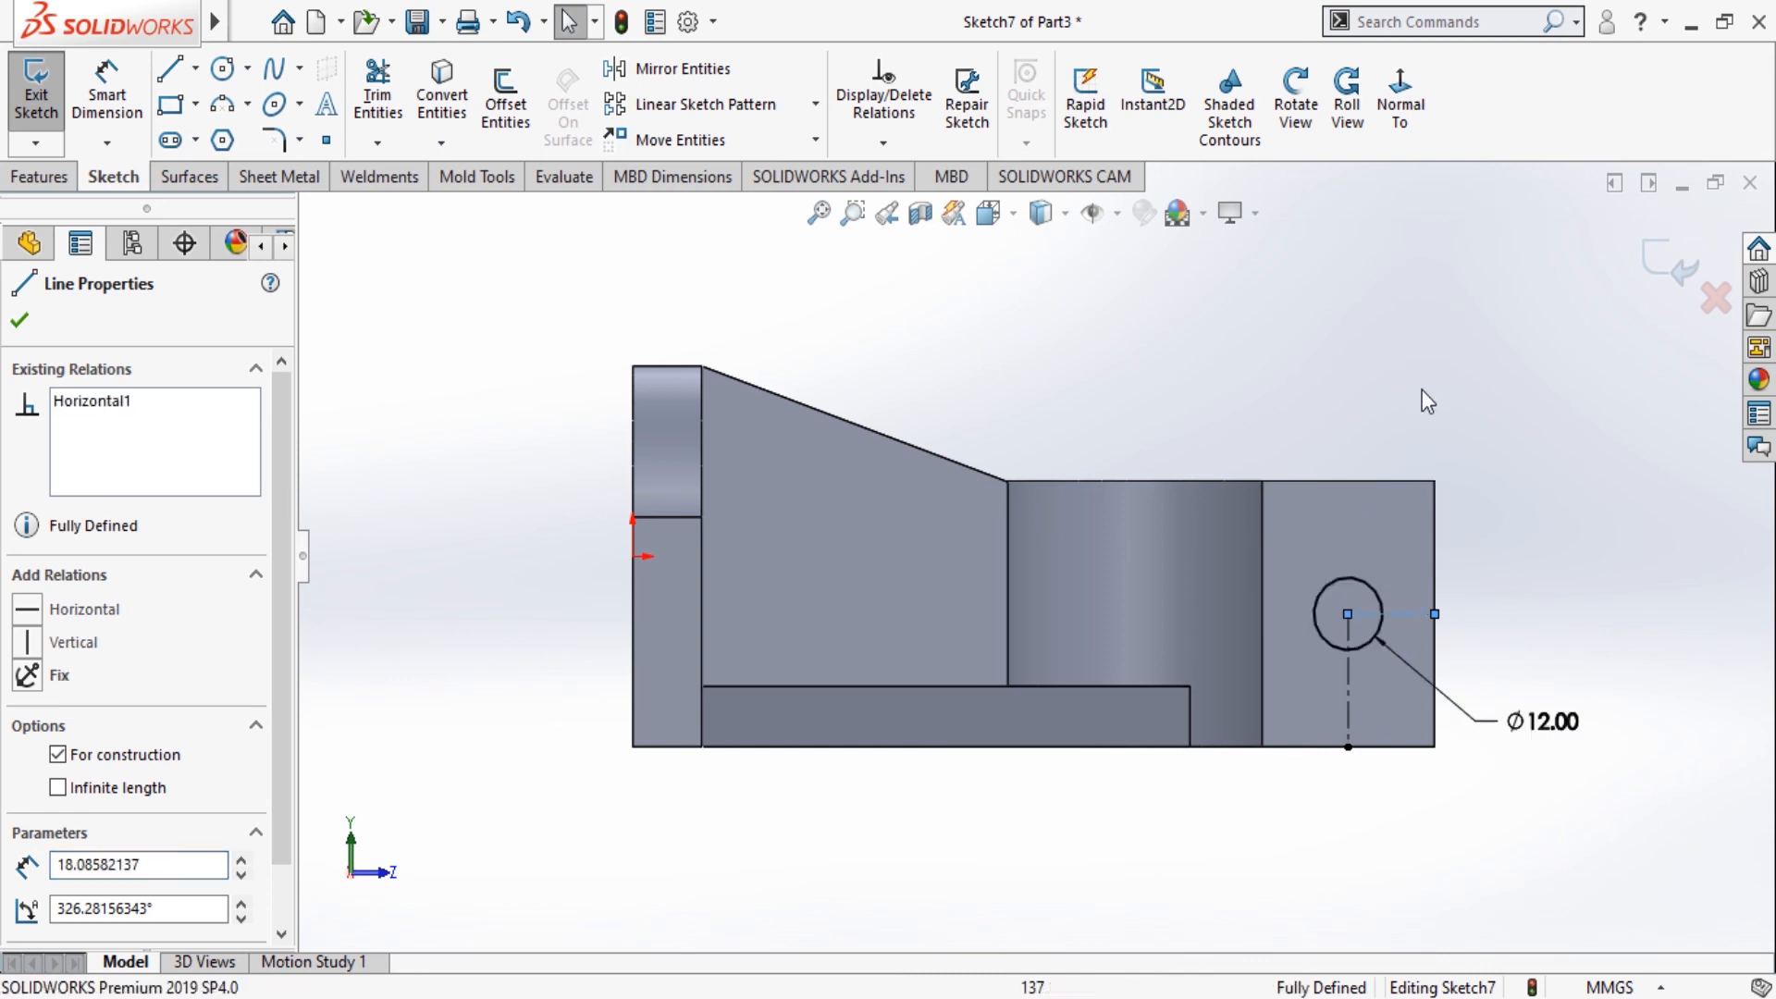
left_click(20, 320)
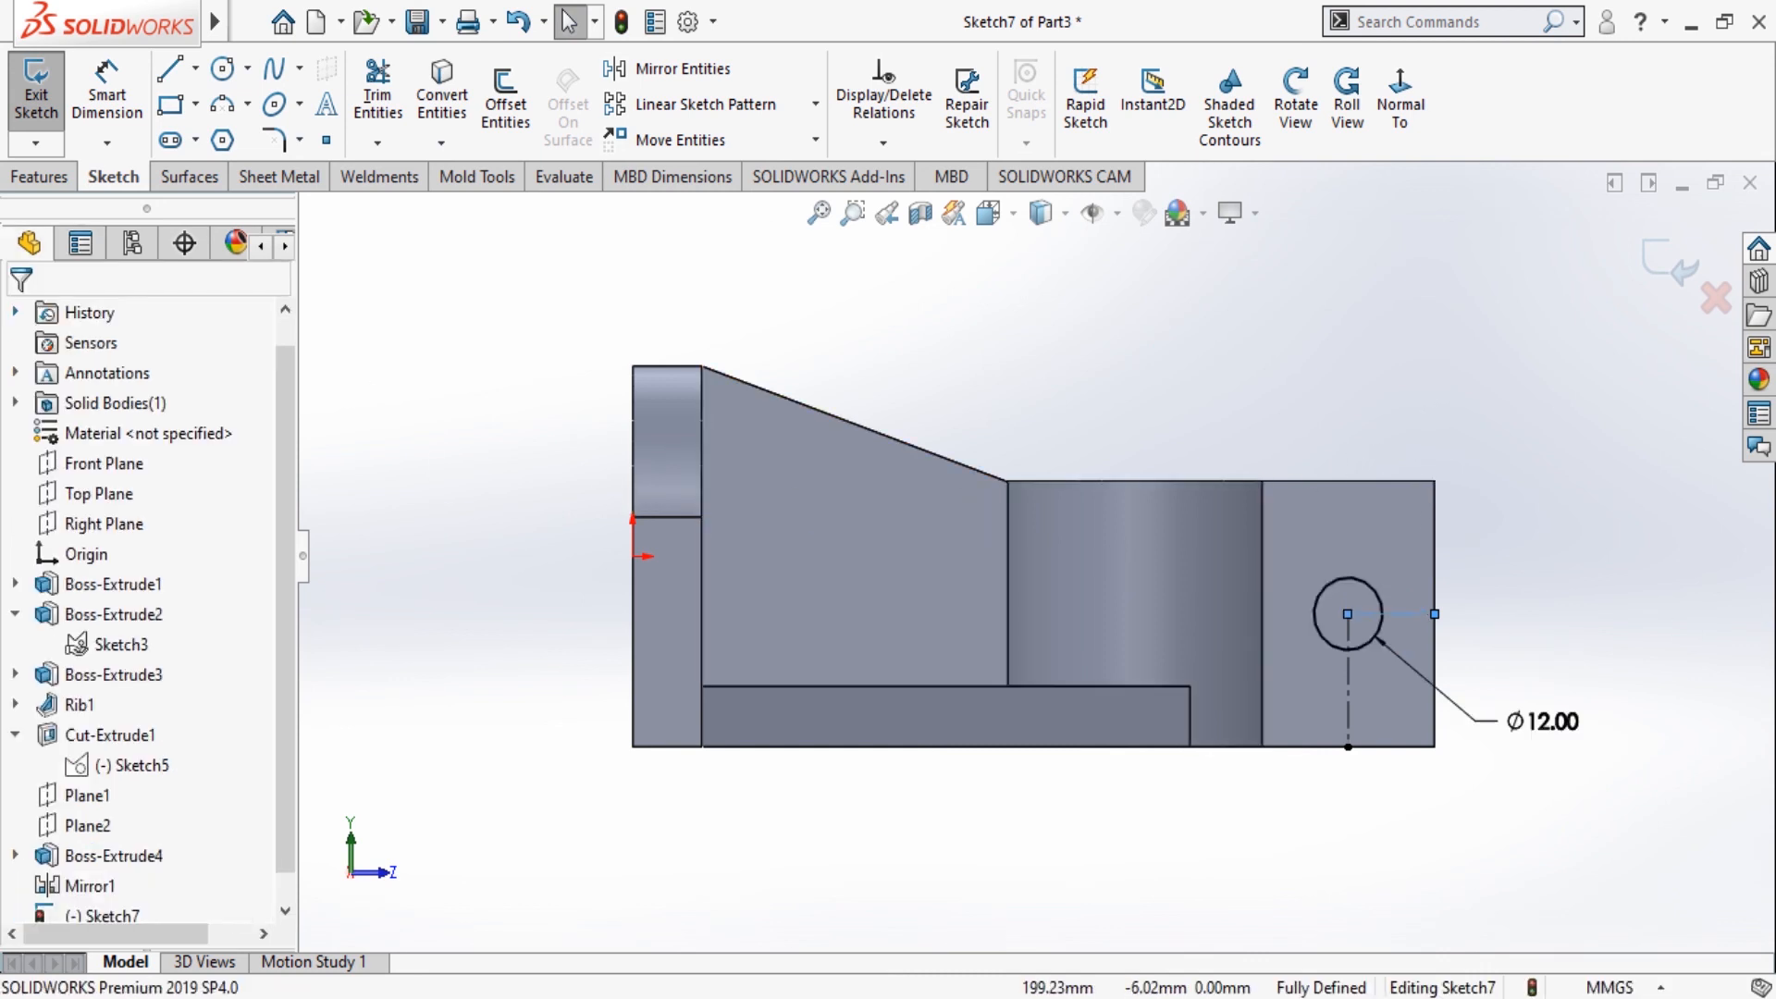
Cut the circle through both clamping lugs with a blind Extruded Cut of 44 mm.
left_click(39, 176)
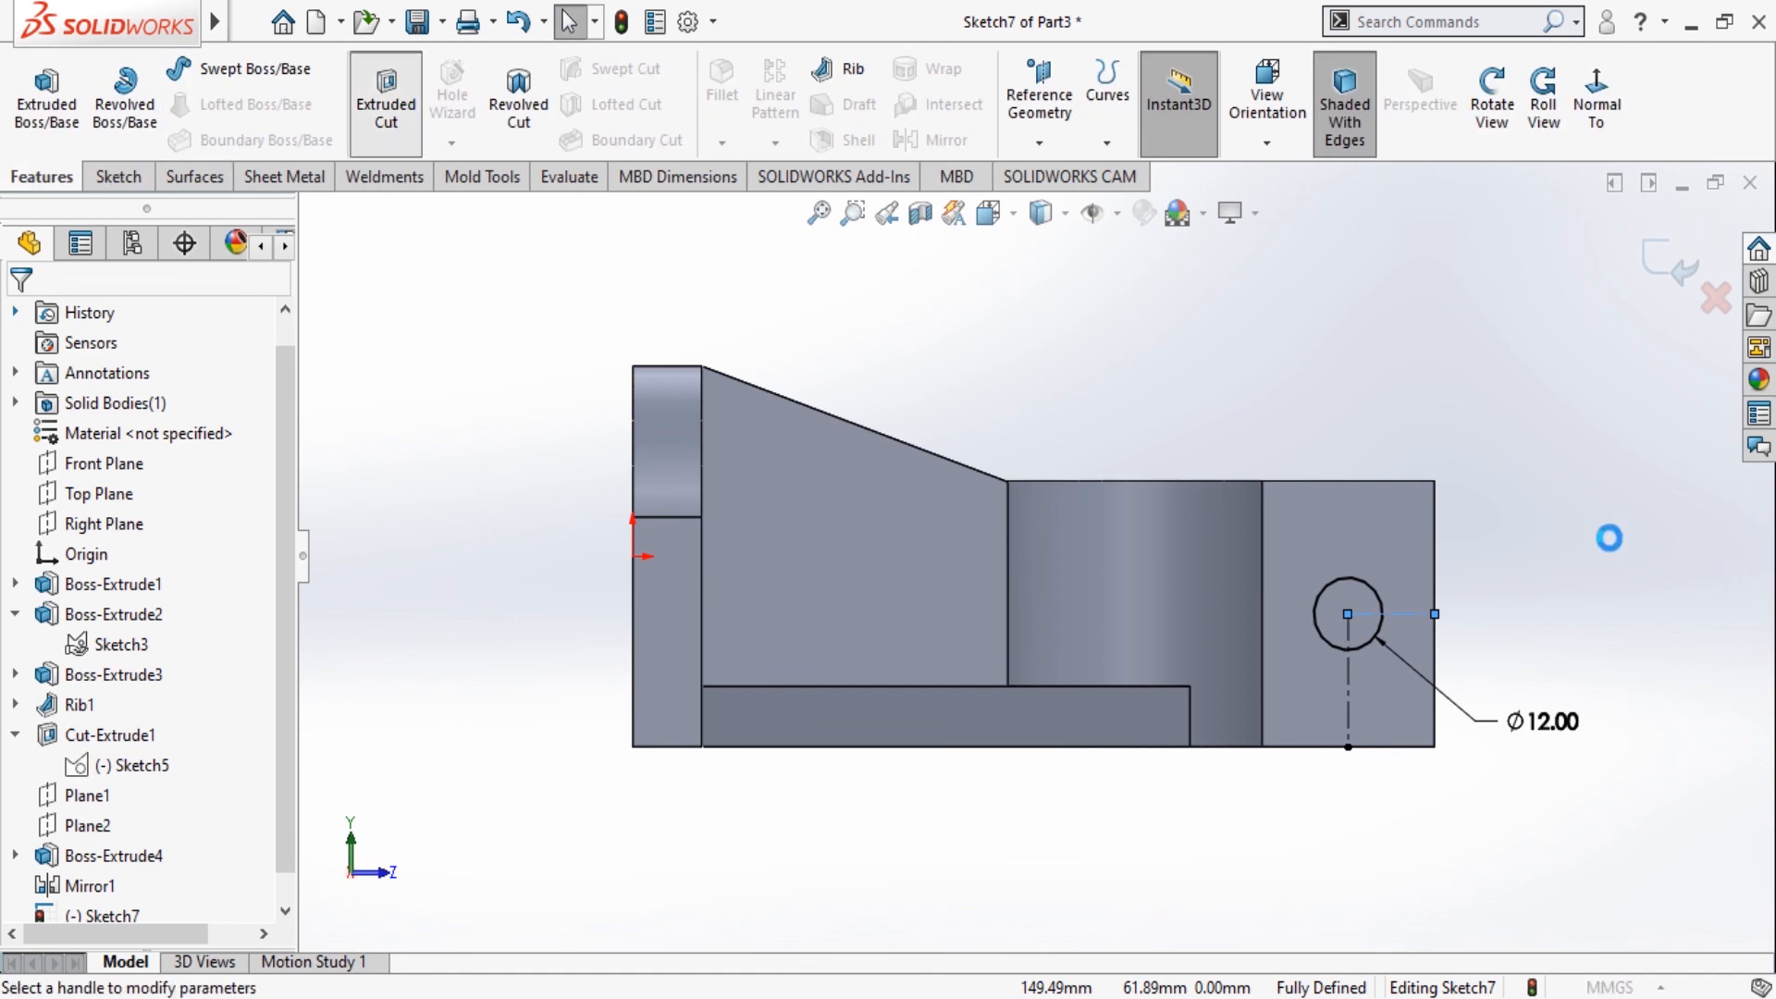
left_click(1492, 113)
left_click_drag(1585, 547, 1470, 539)
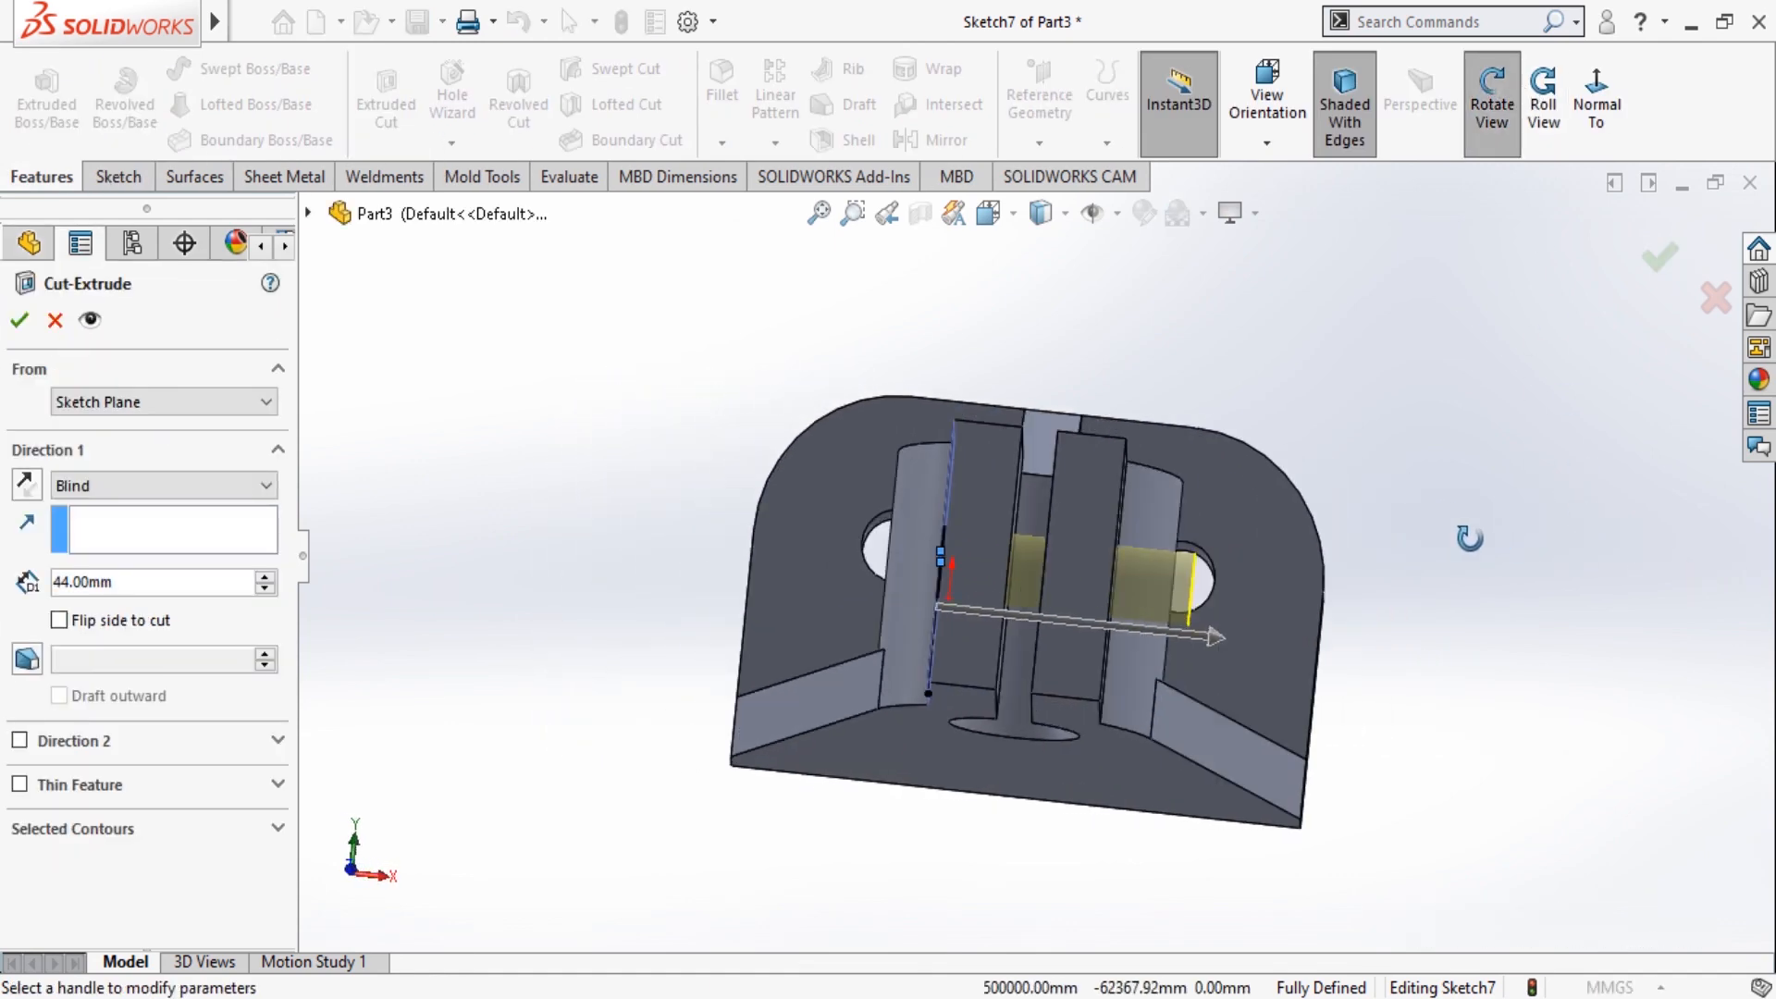
left_click(48, 329)
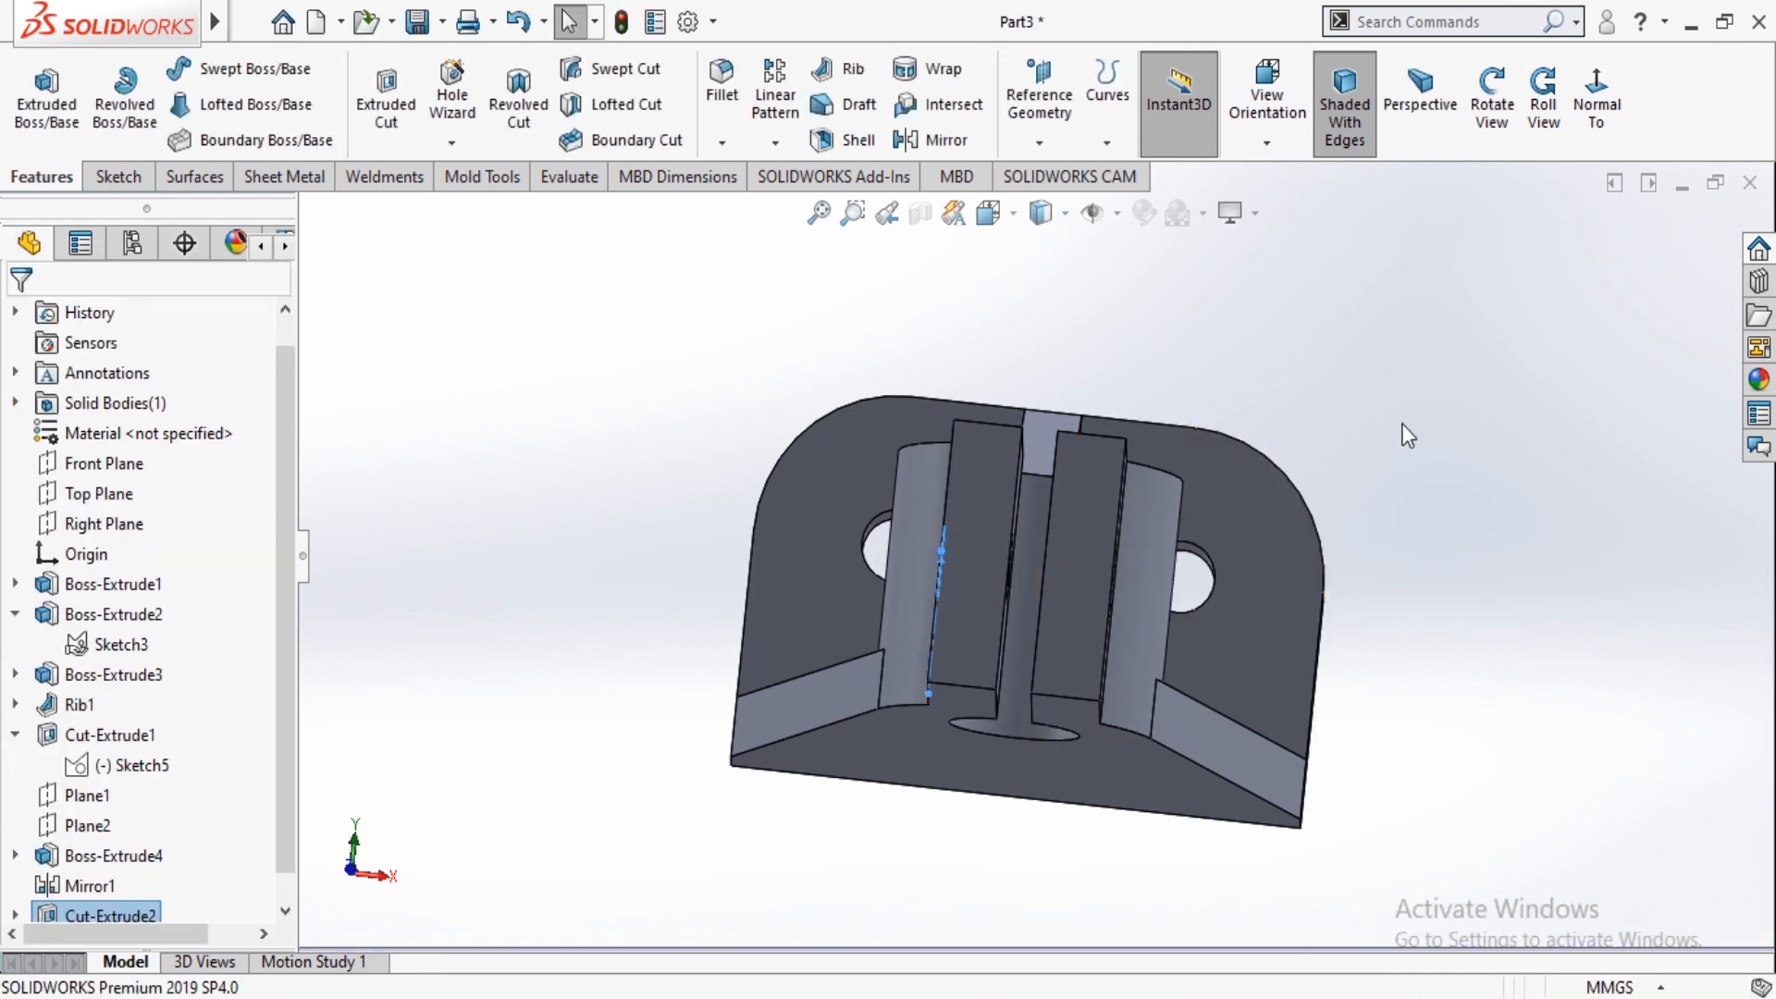
left_click(1492, 104)
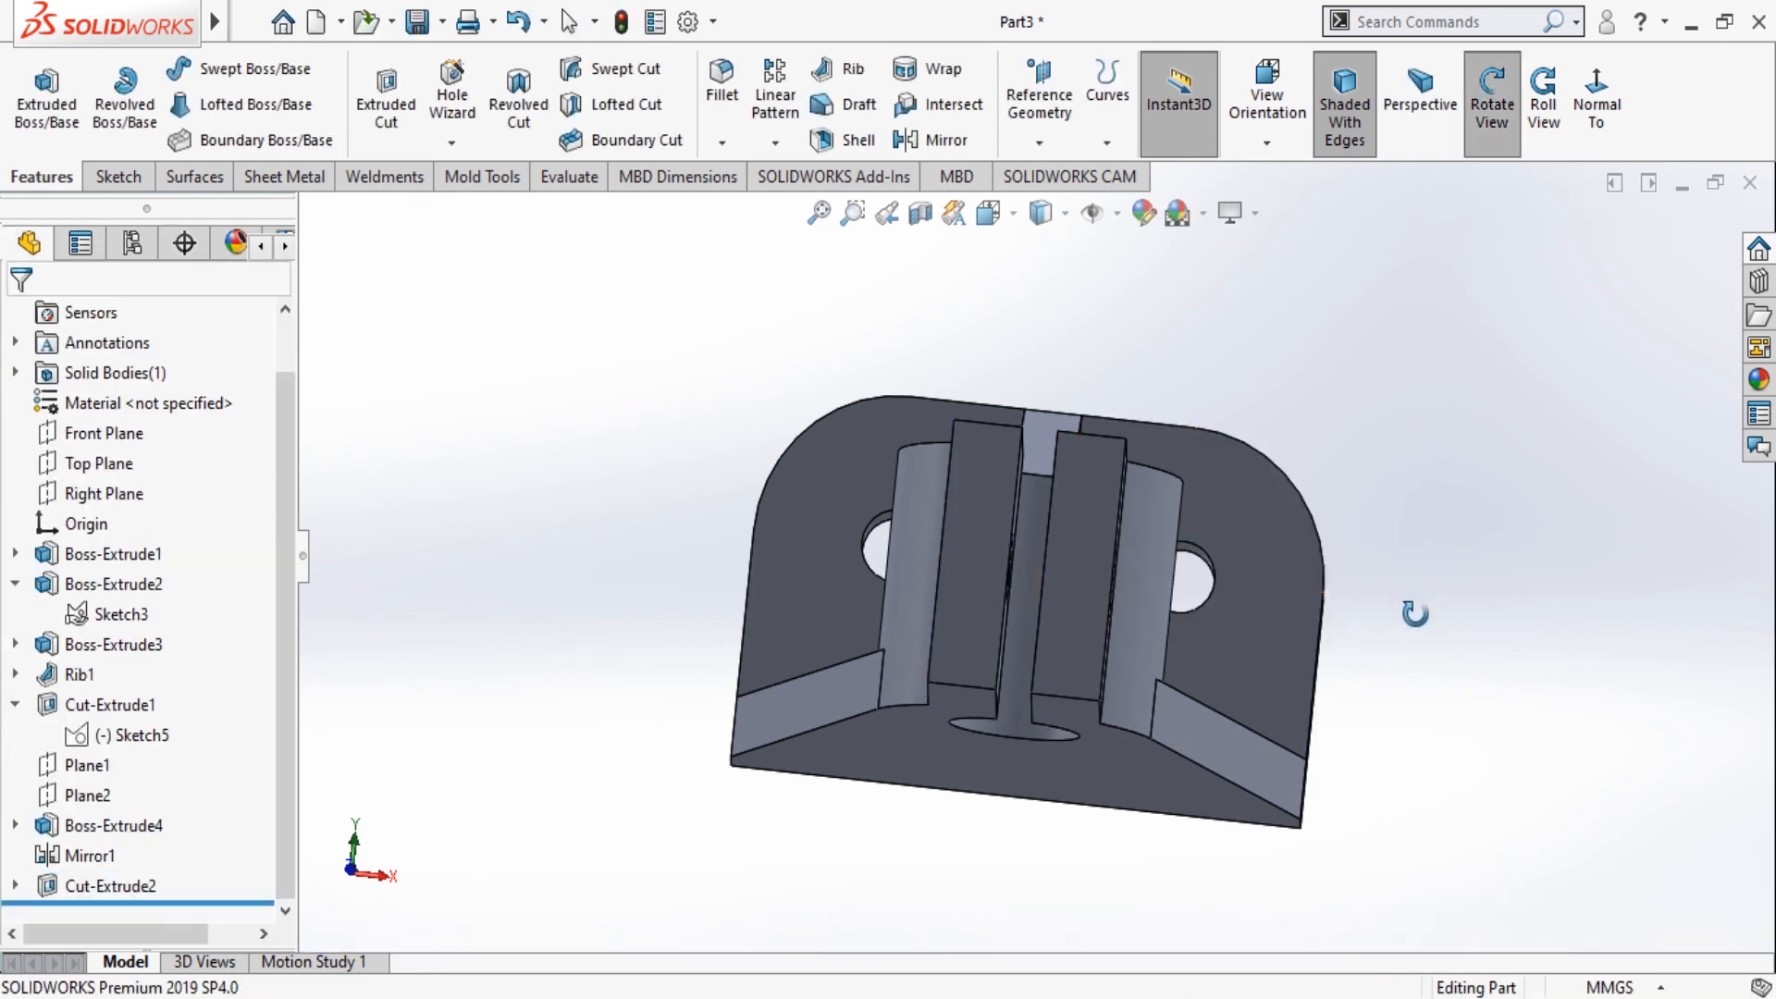
left_click_drag(1430, 658, 1338, 899)
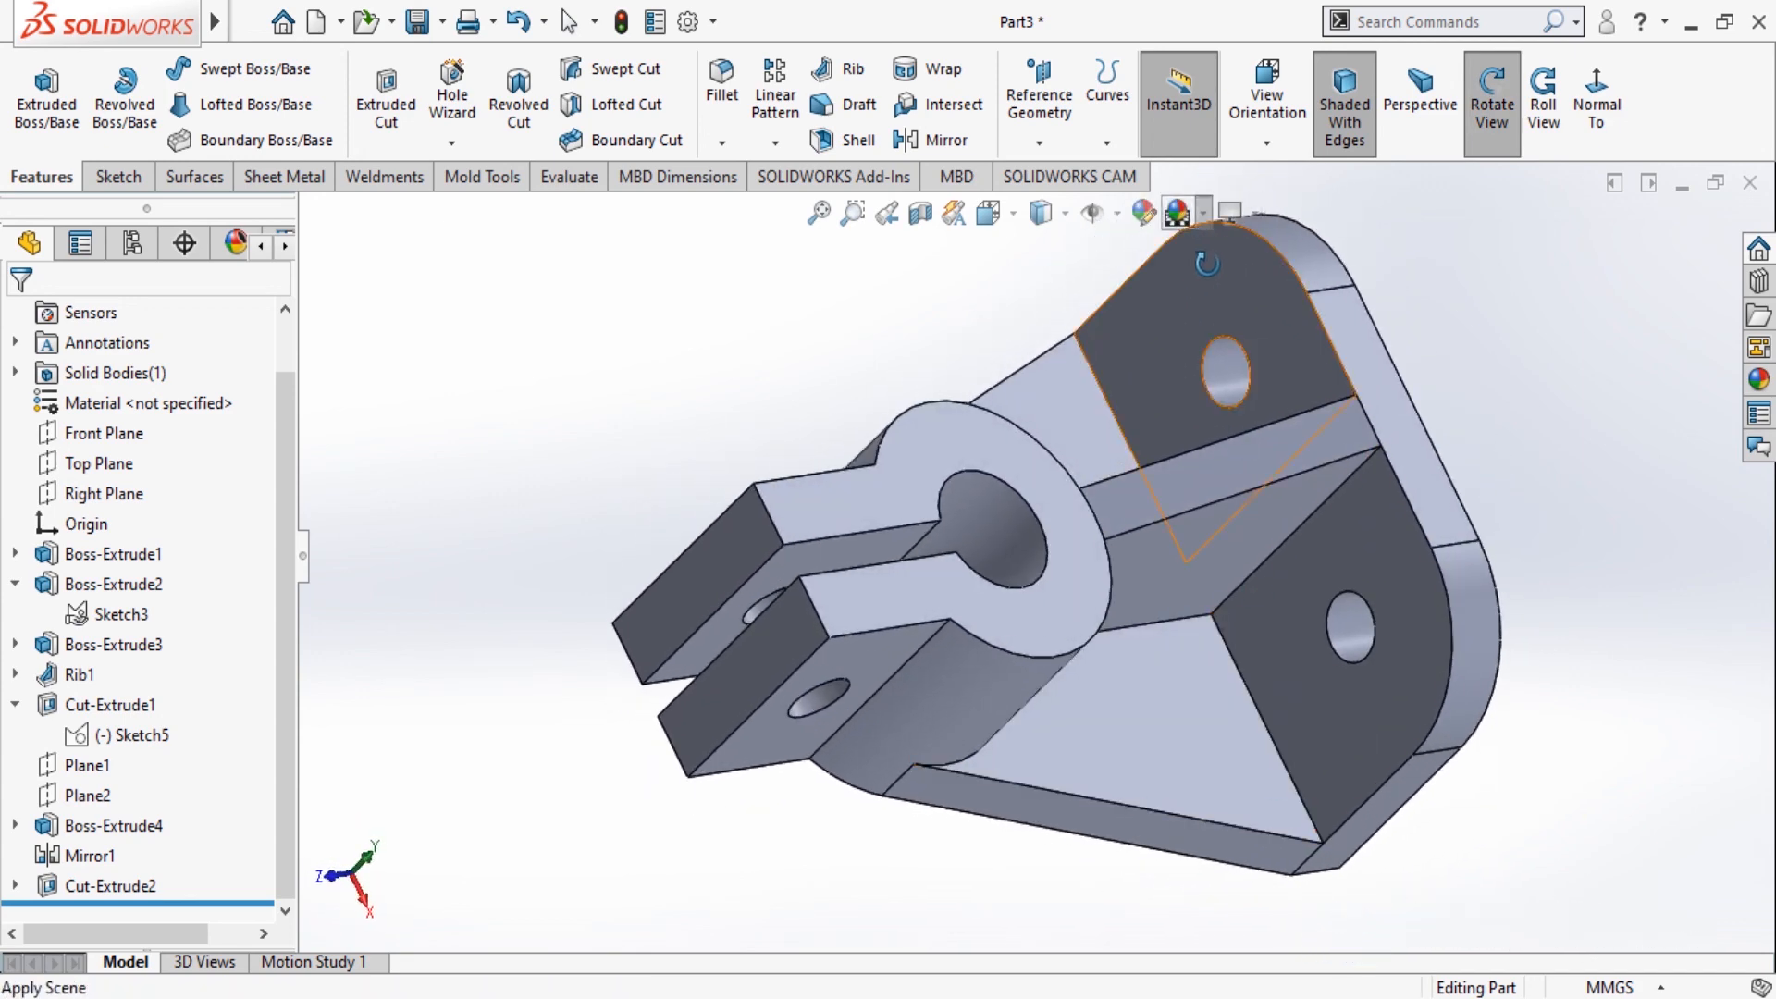
scroll(1138, 500, "up", 4)
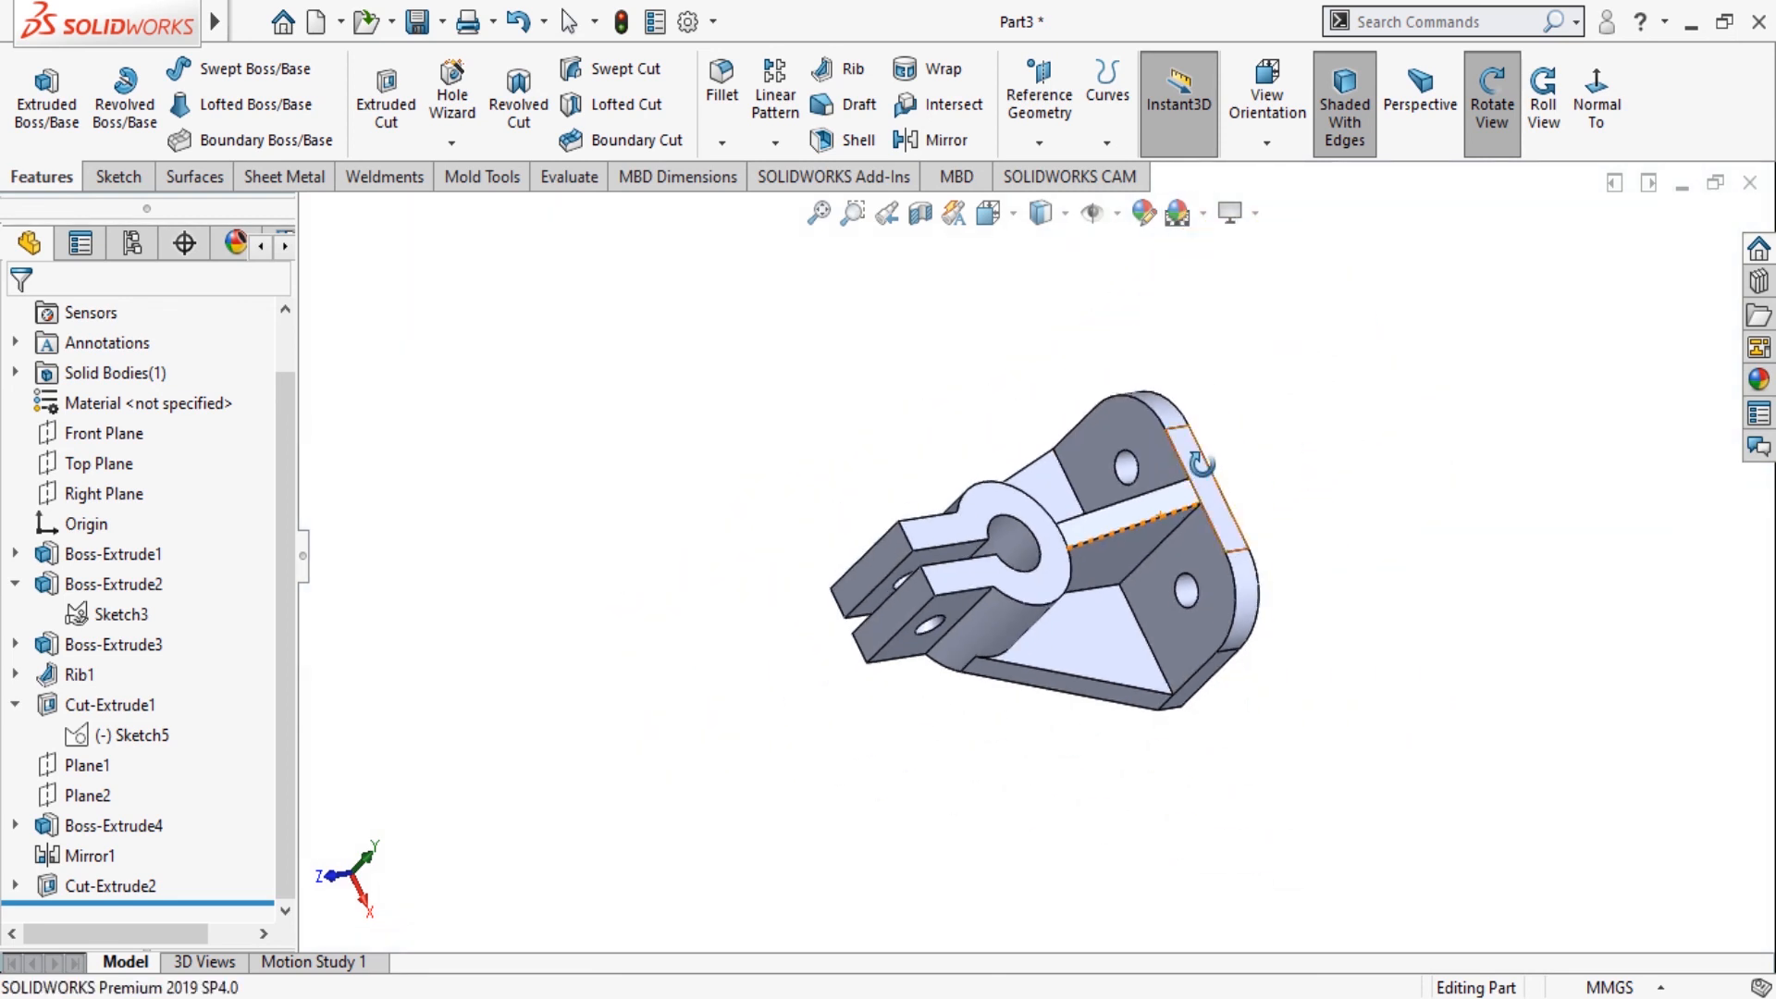
scroll(1141, 514, "down", 1)
left_click_drag(1242, 437, 1200, 481)
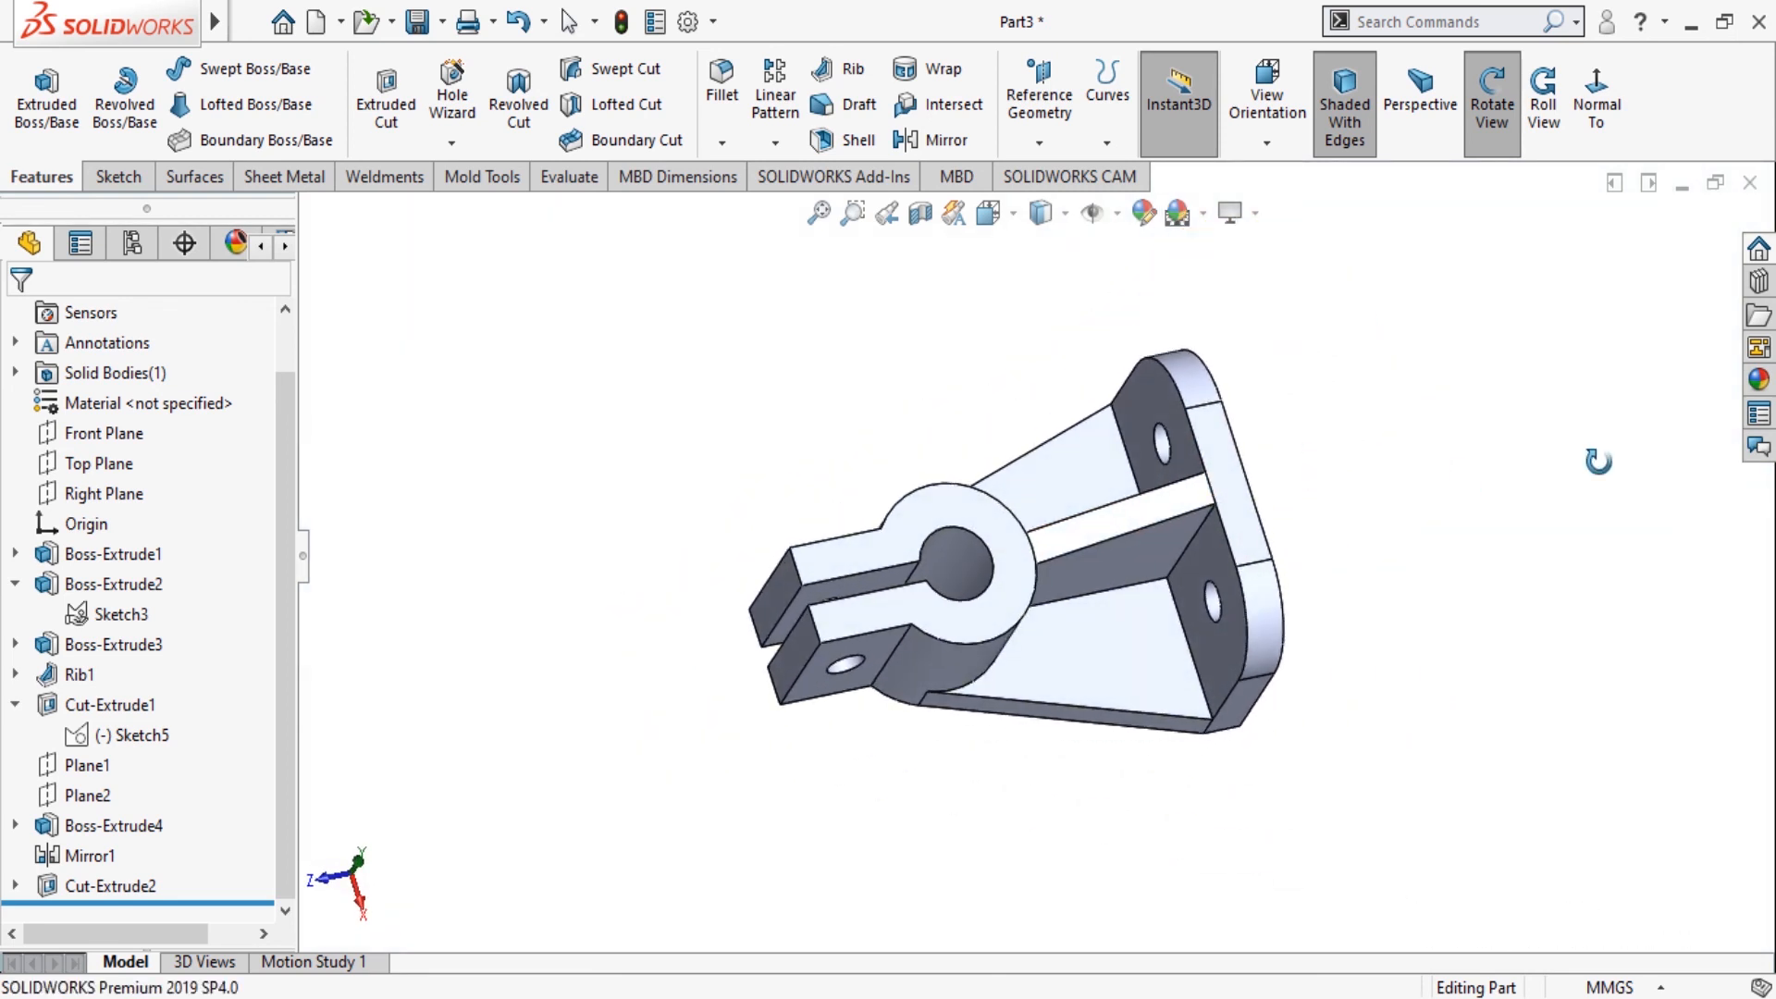
Apply the polished gold appearance from the Metal > Gold category to the whole bracket.
left_click(1760, 382)
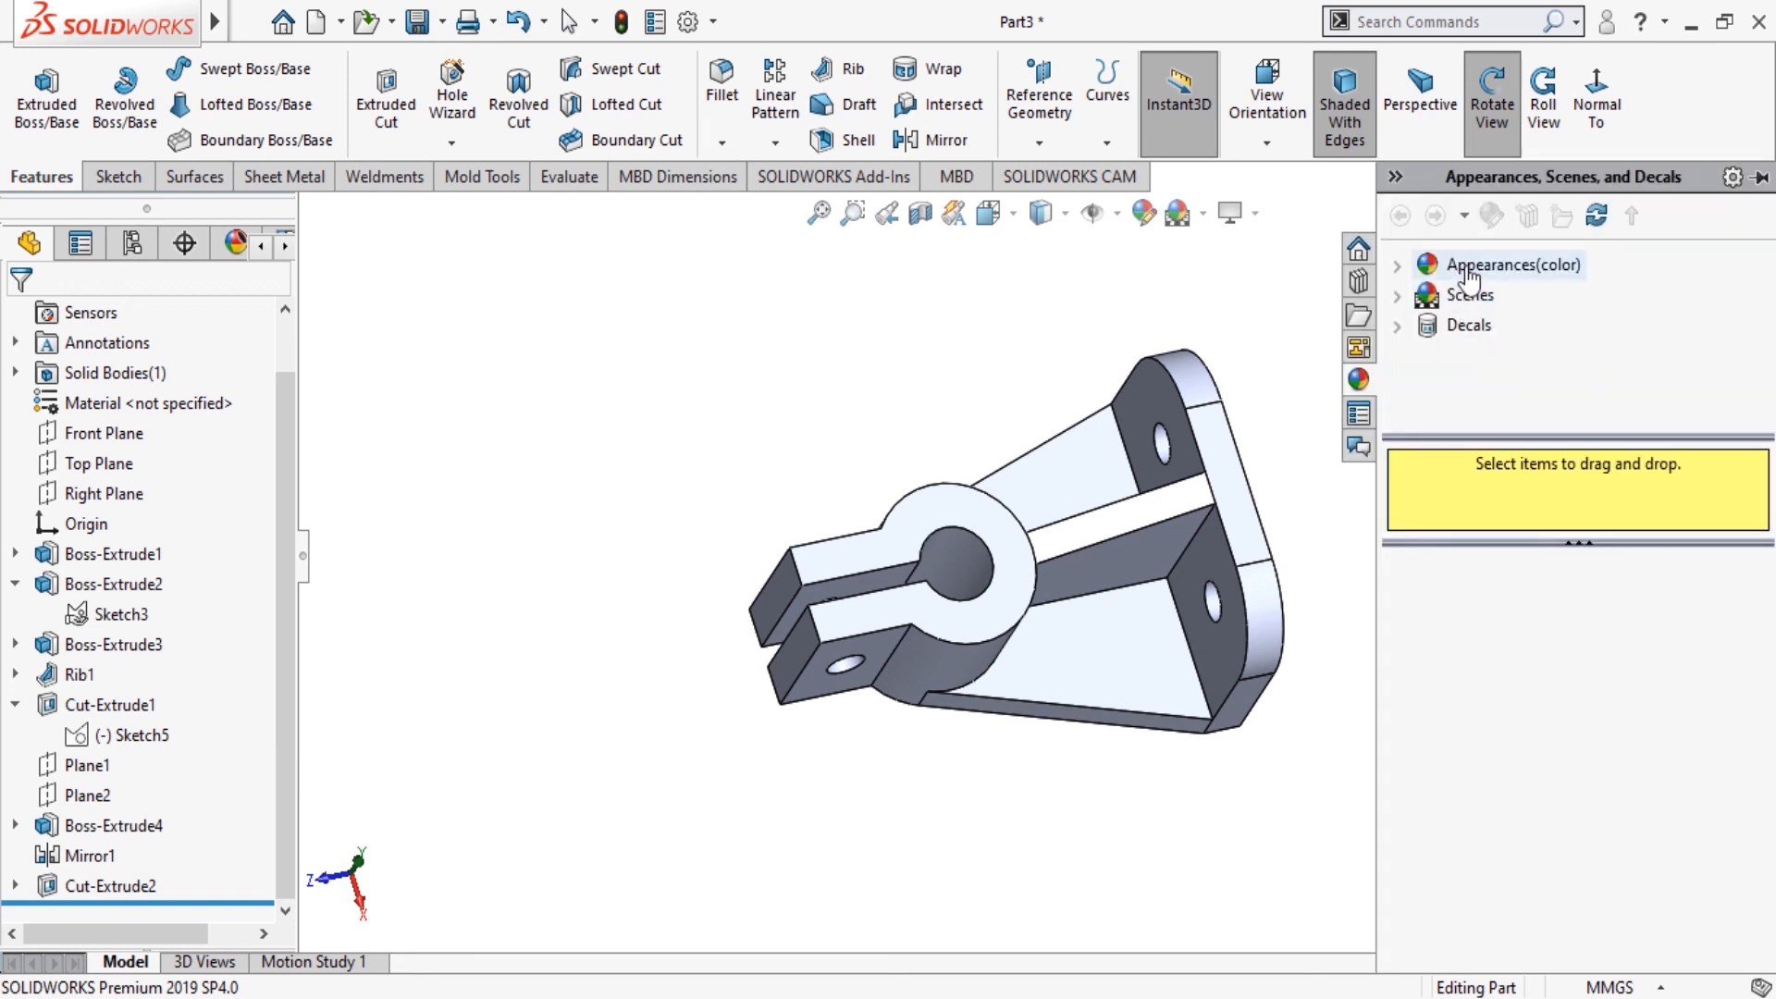
left_click(1469, 268)
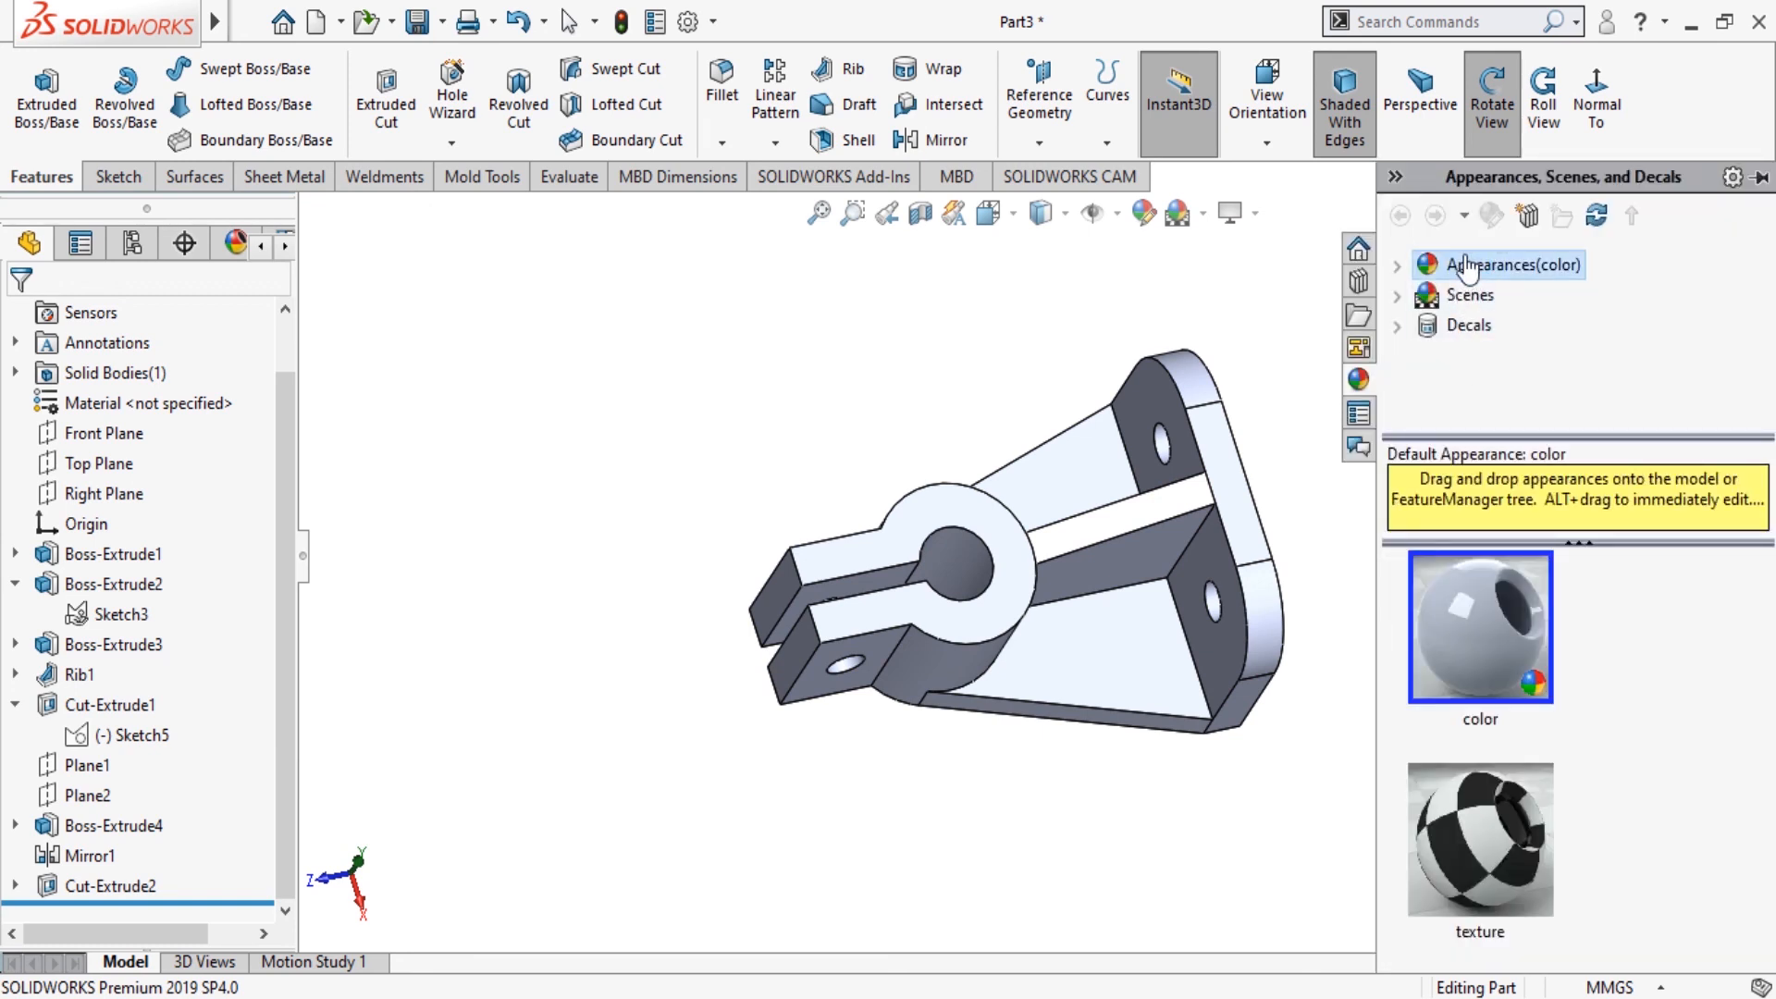
left_click(1399, 266)
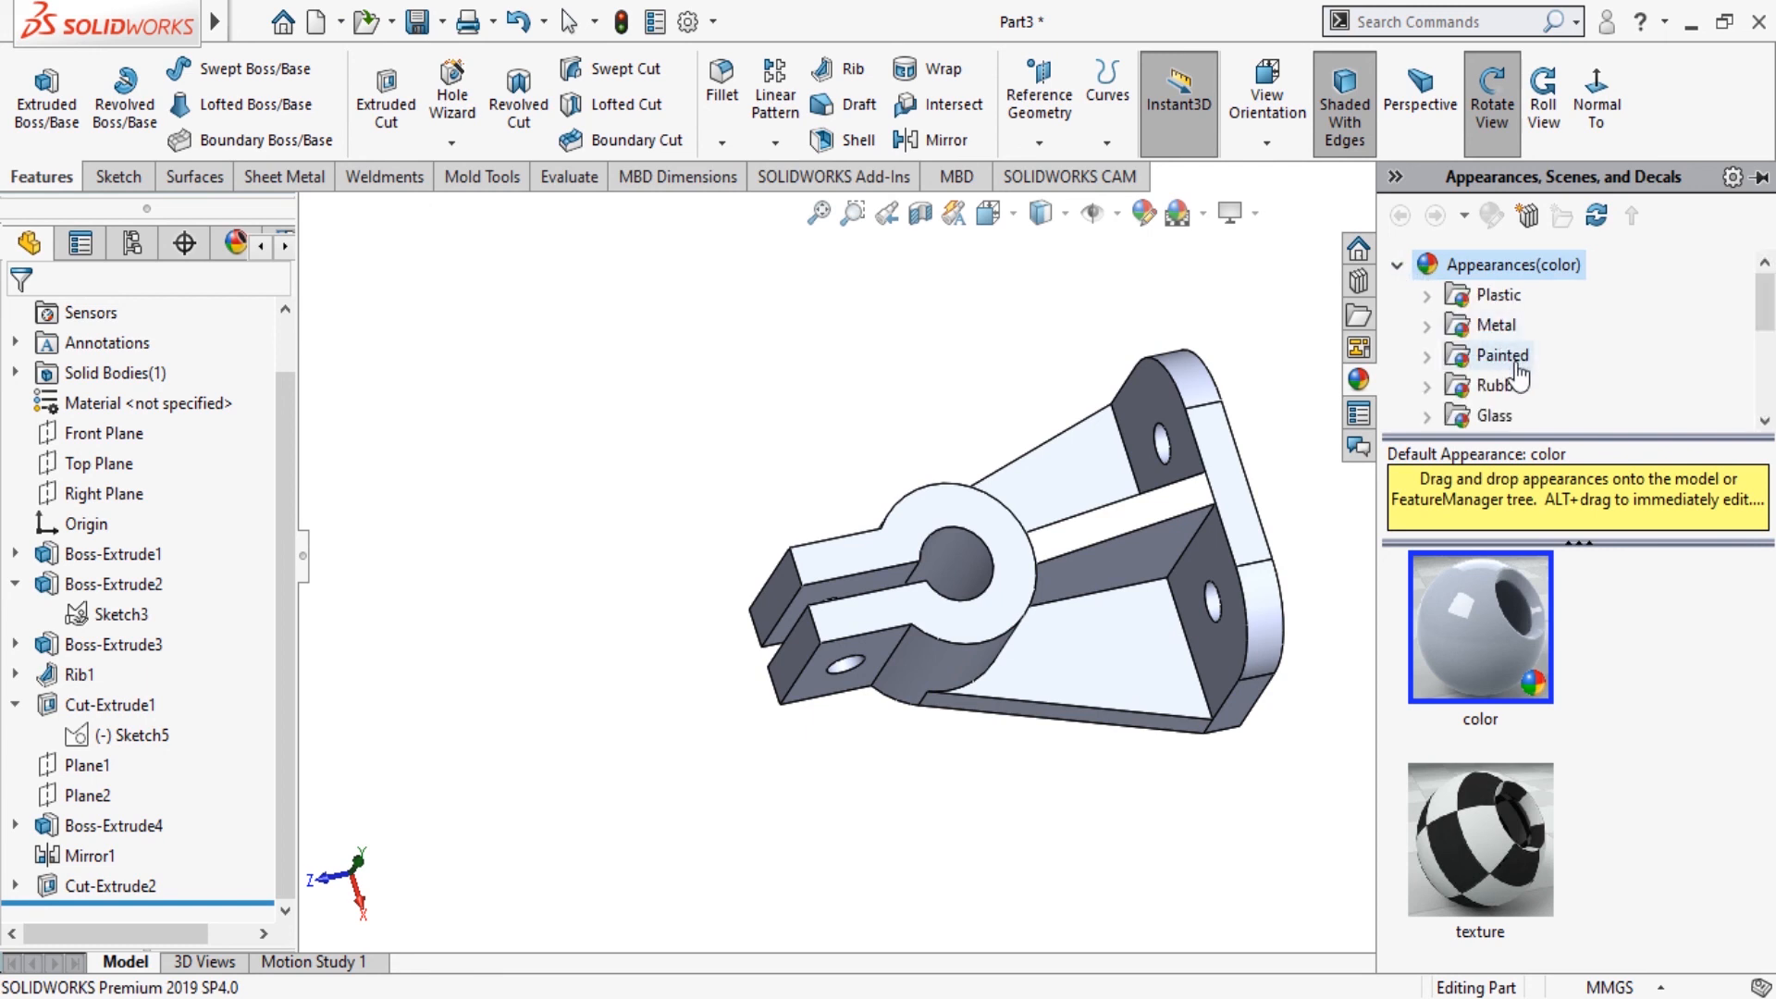
scroll(1503, 382, "down", 3)
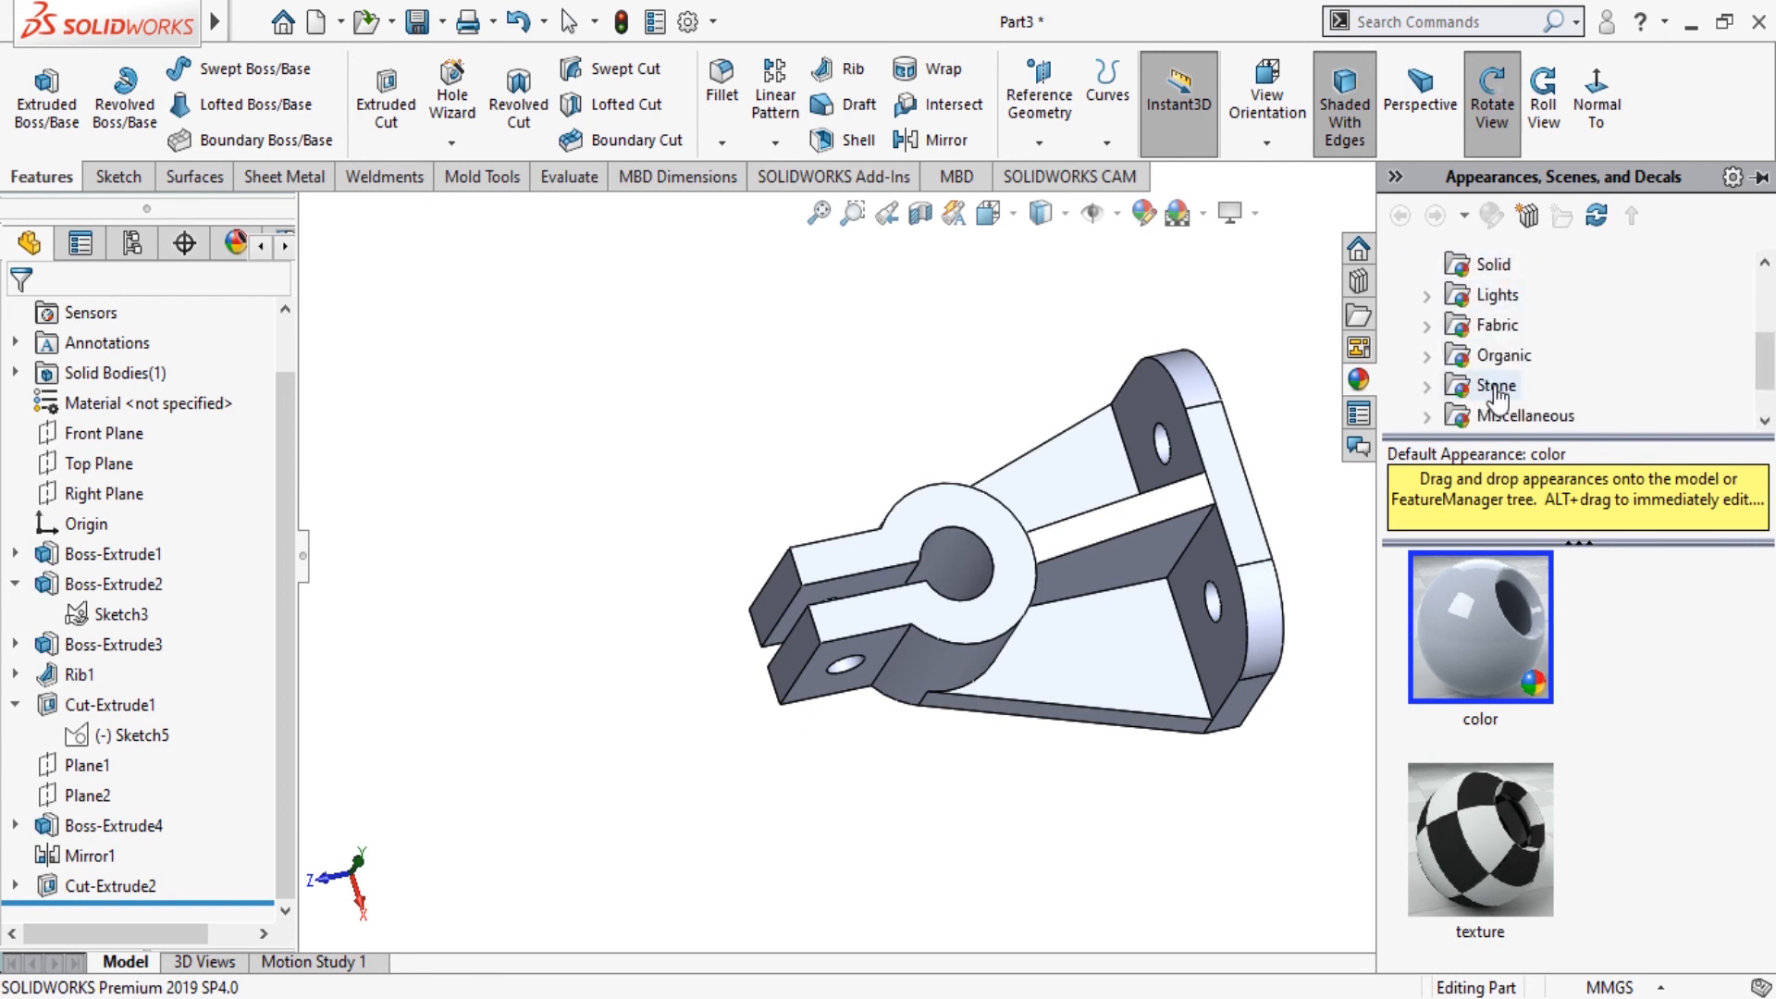
scroll(1503, 387, "up", 3)
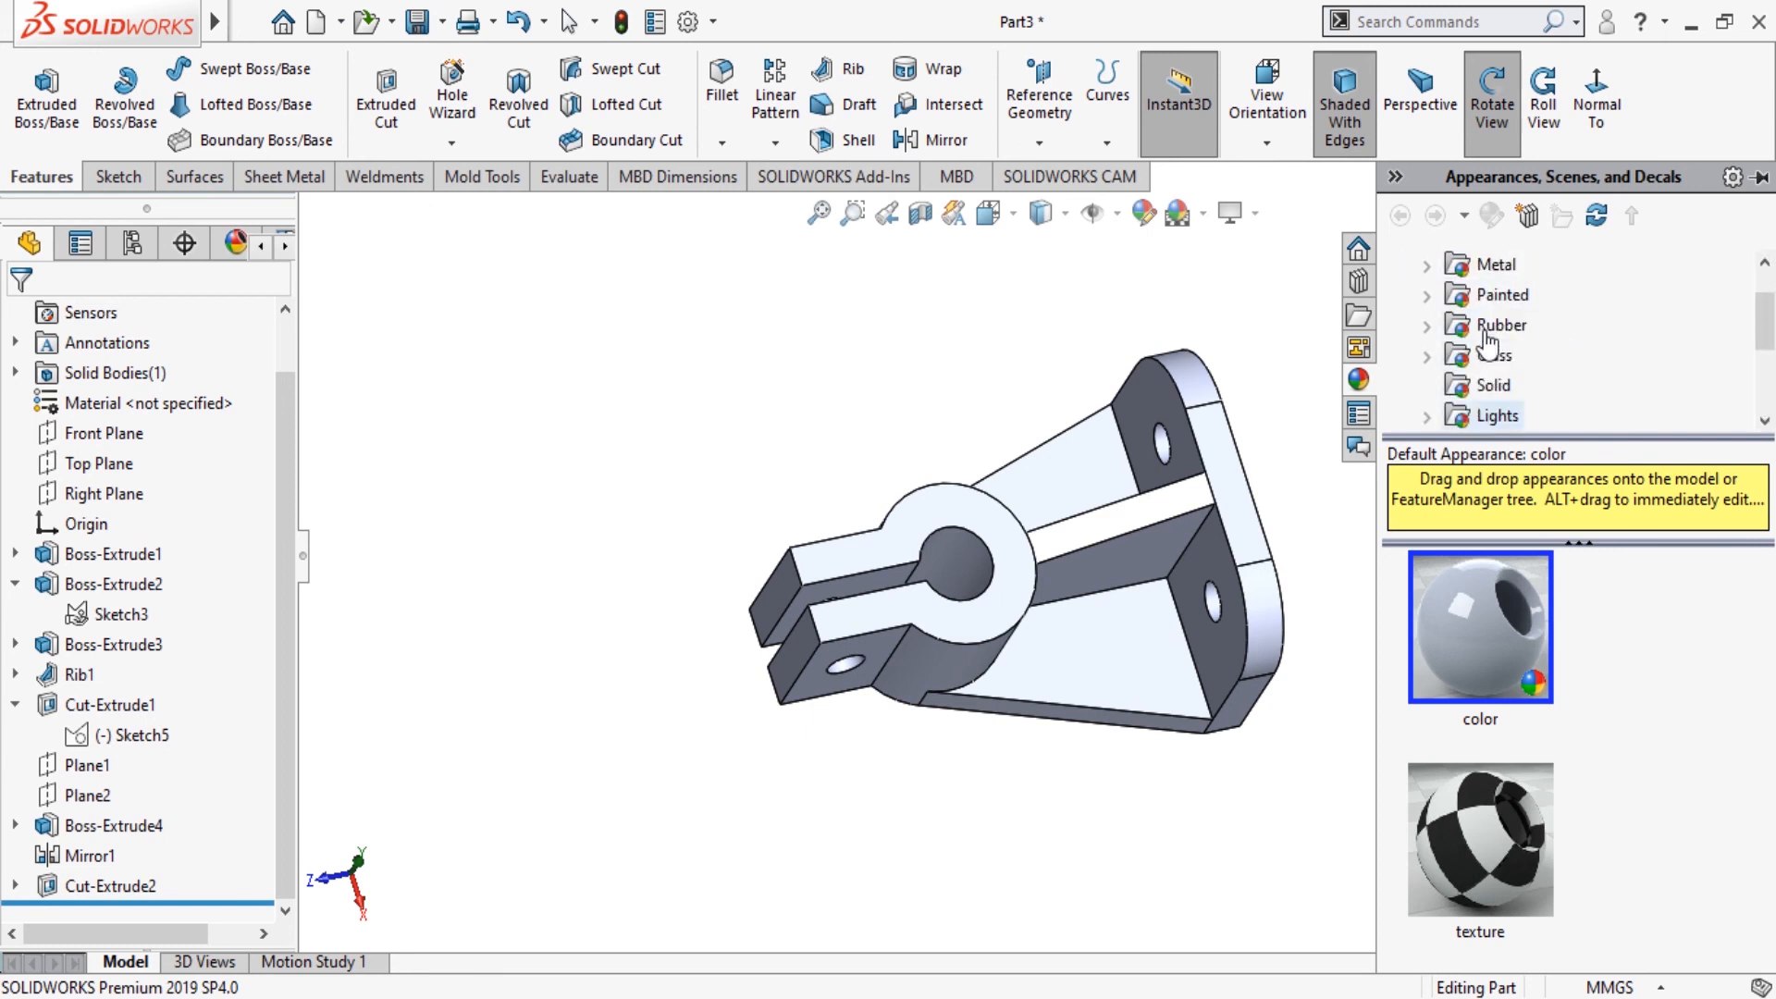
scroll(1508, 344, "up", 2)
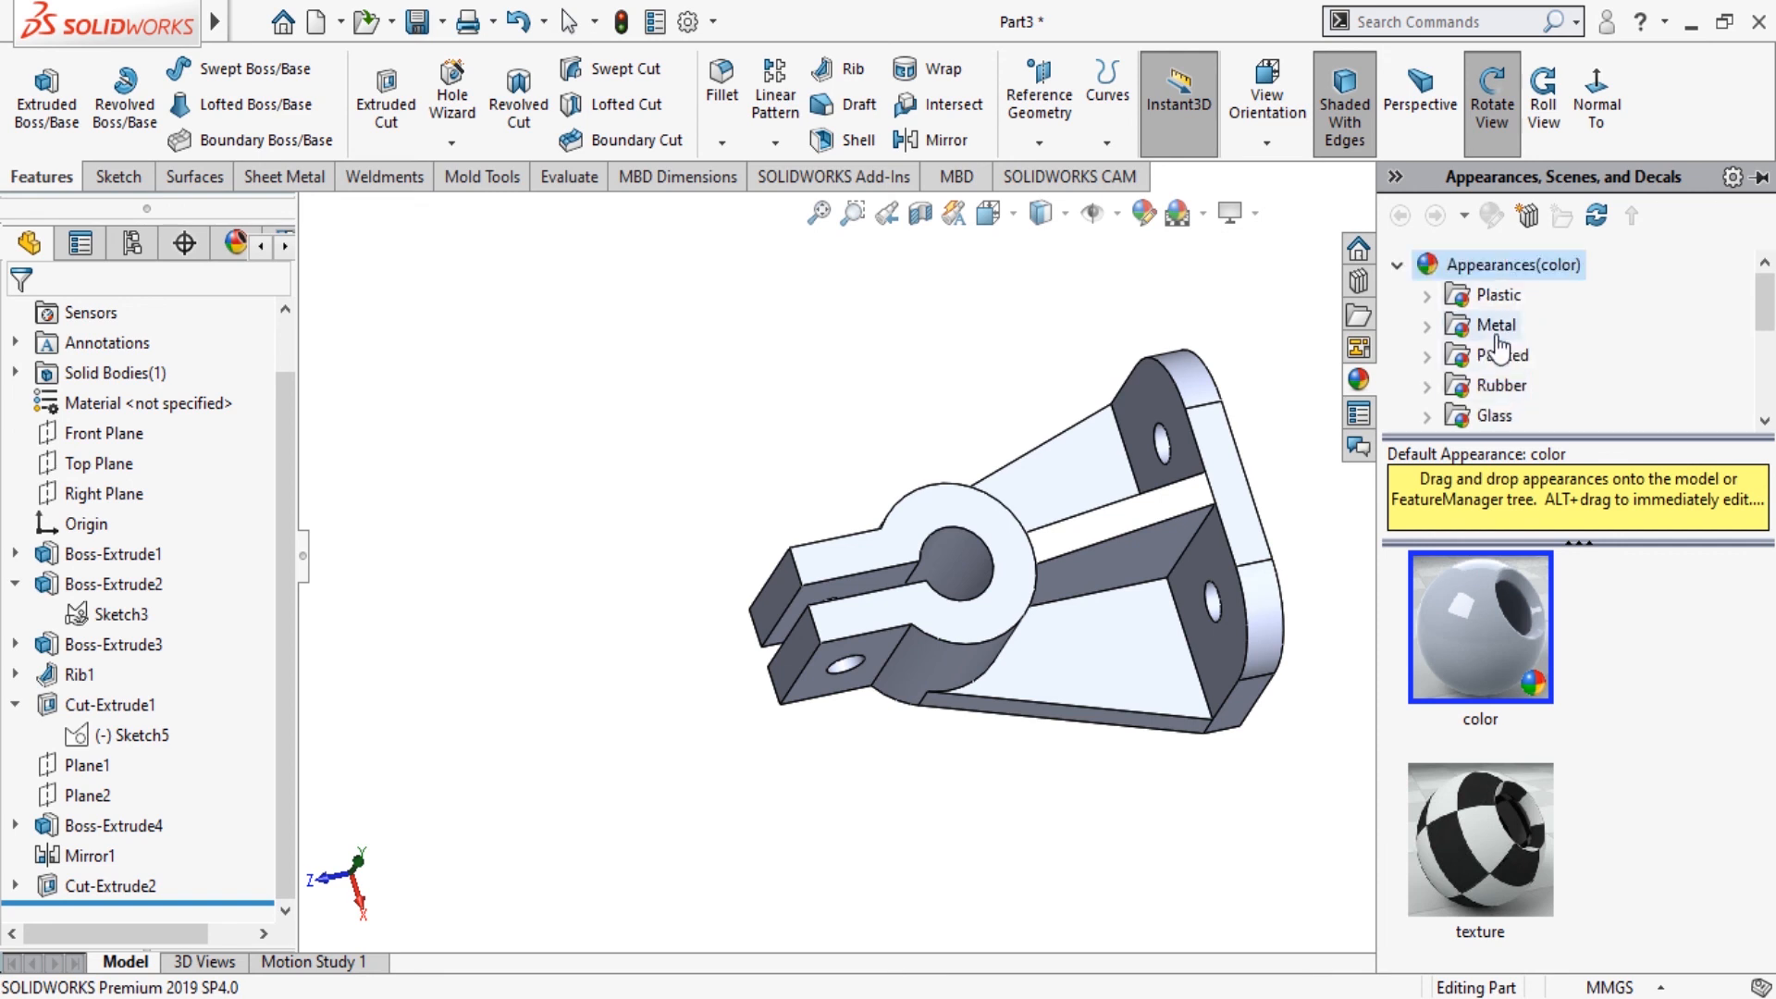
left_click(1493, 331)
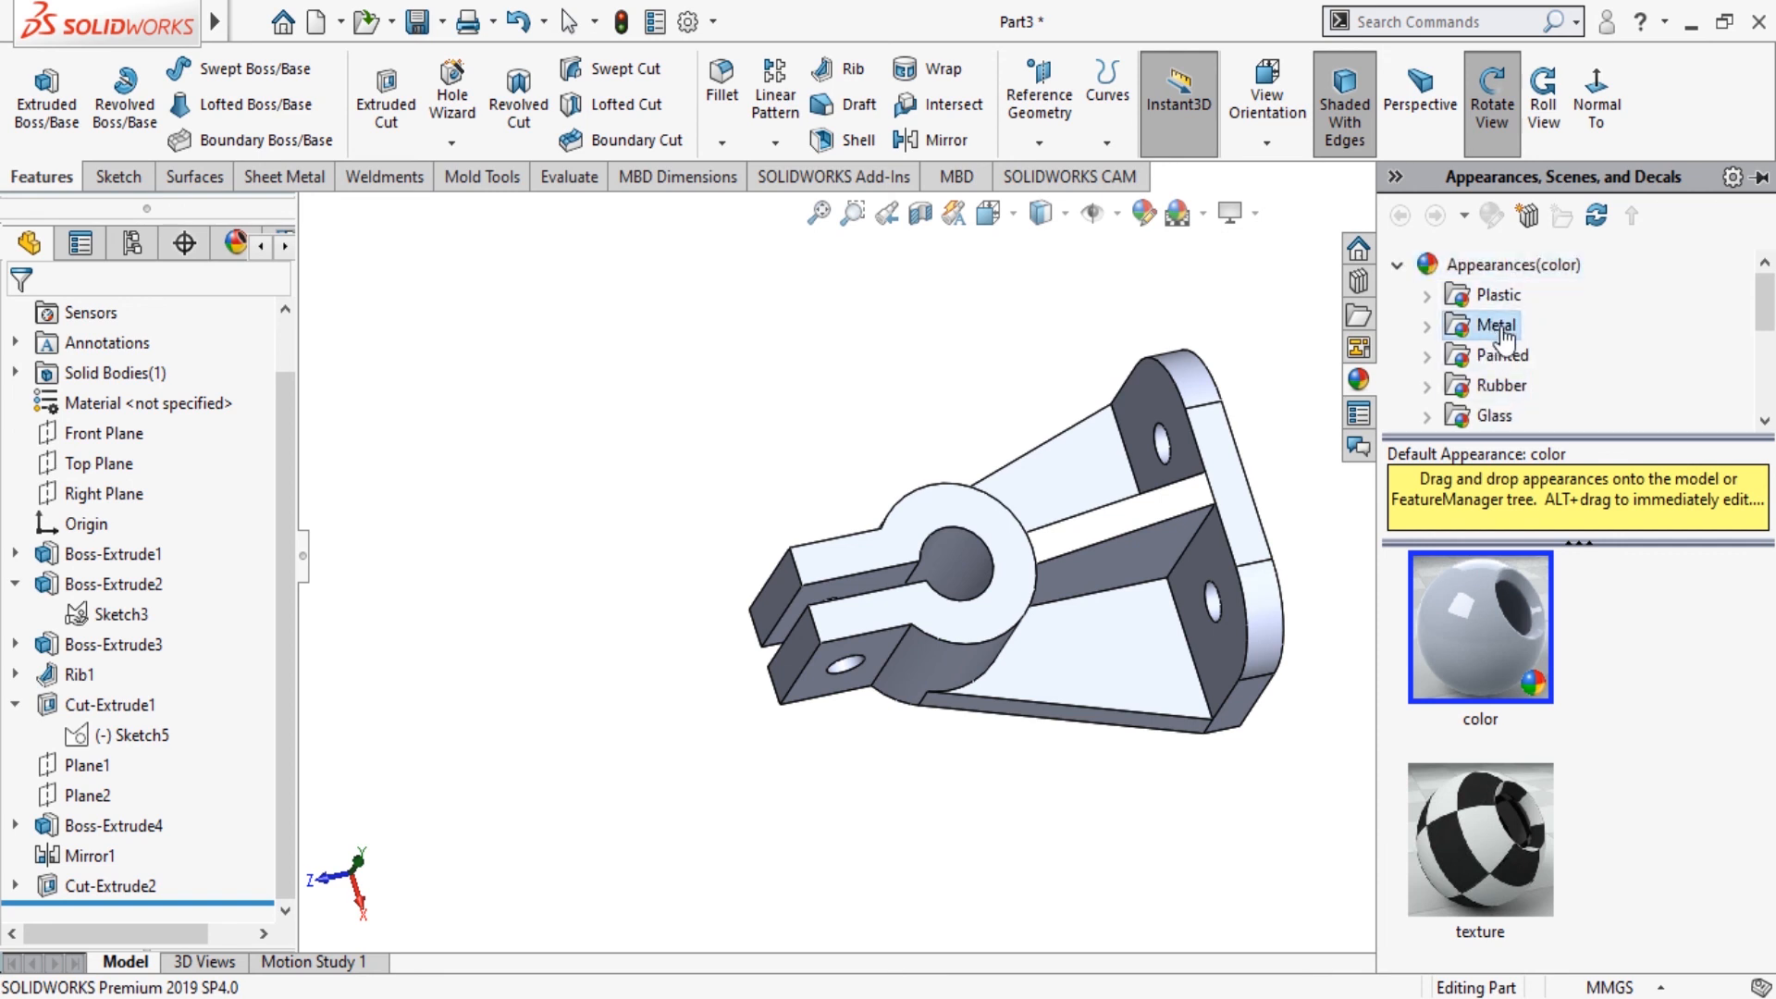
scroll(1531, 379, "down", 2)
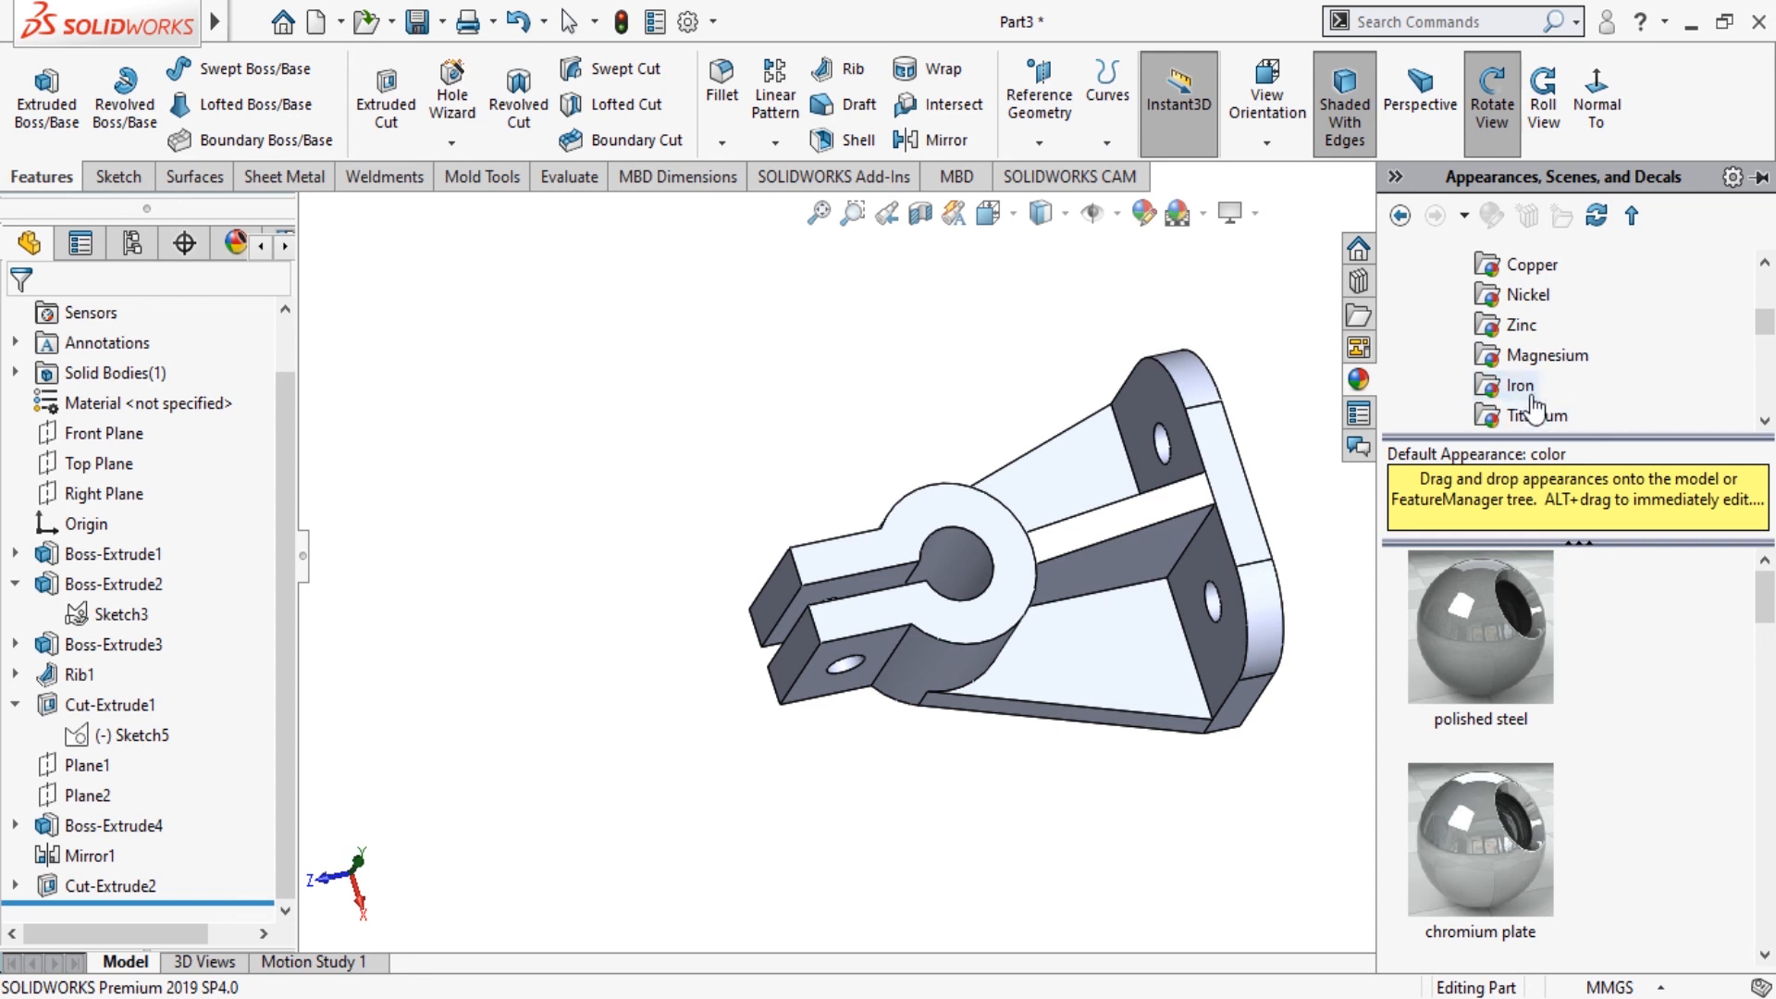
scroll(1531, 407, "down", 1)
left_click(1524, 388)
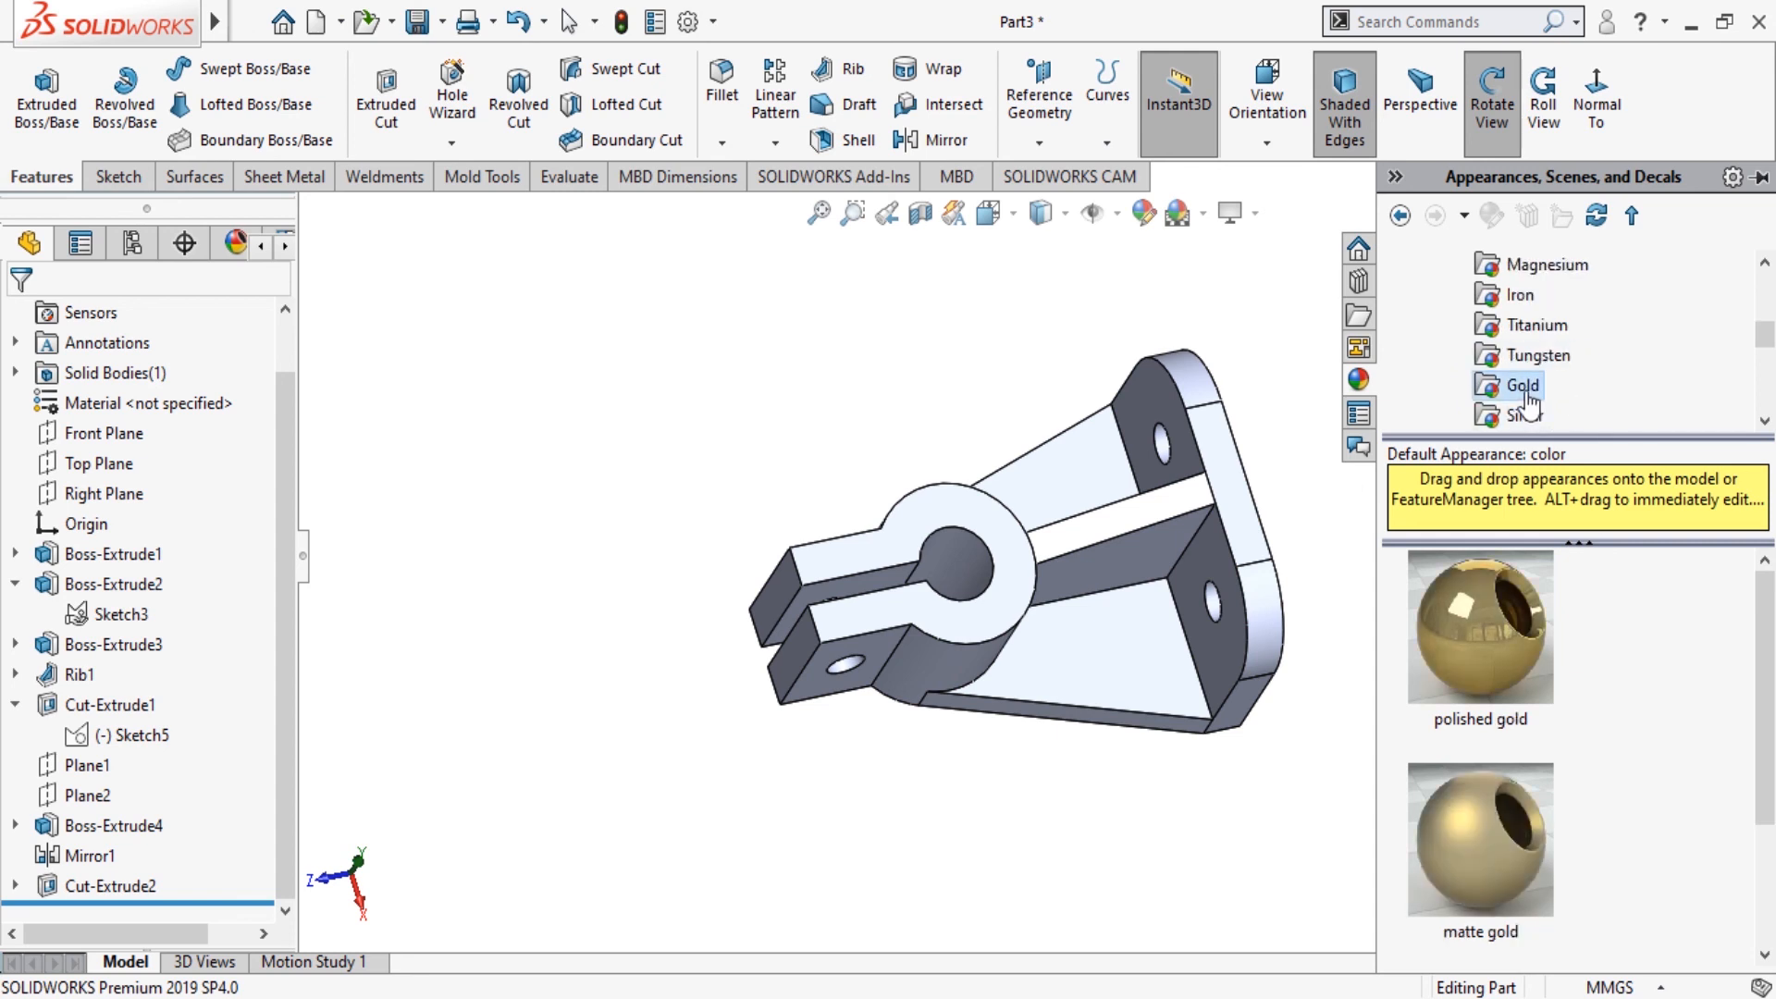
left_click(1494, 639)
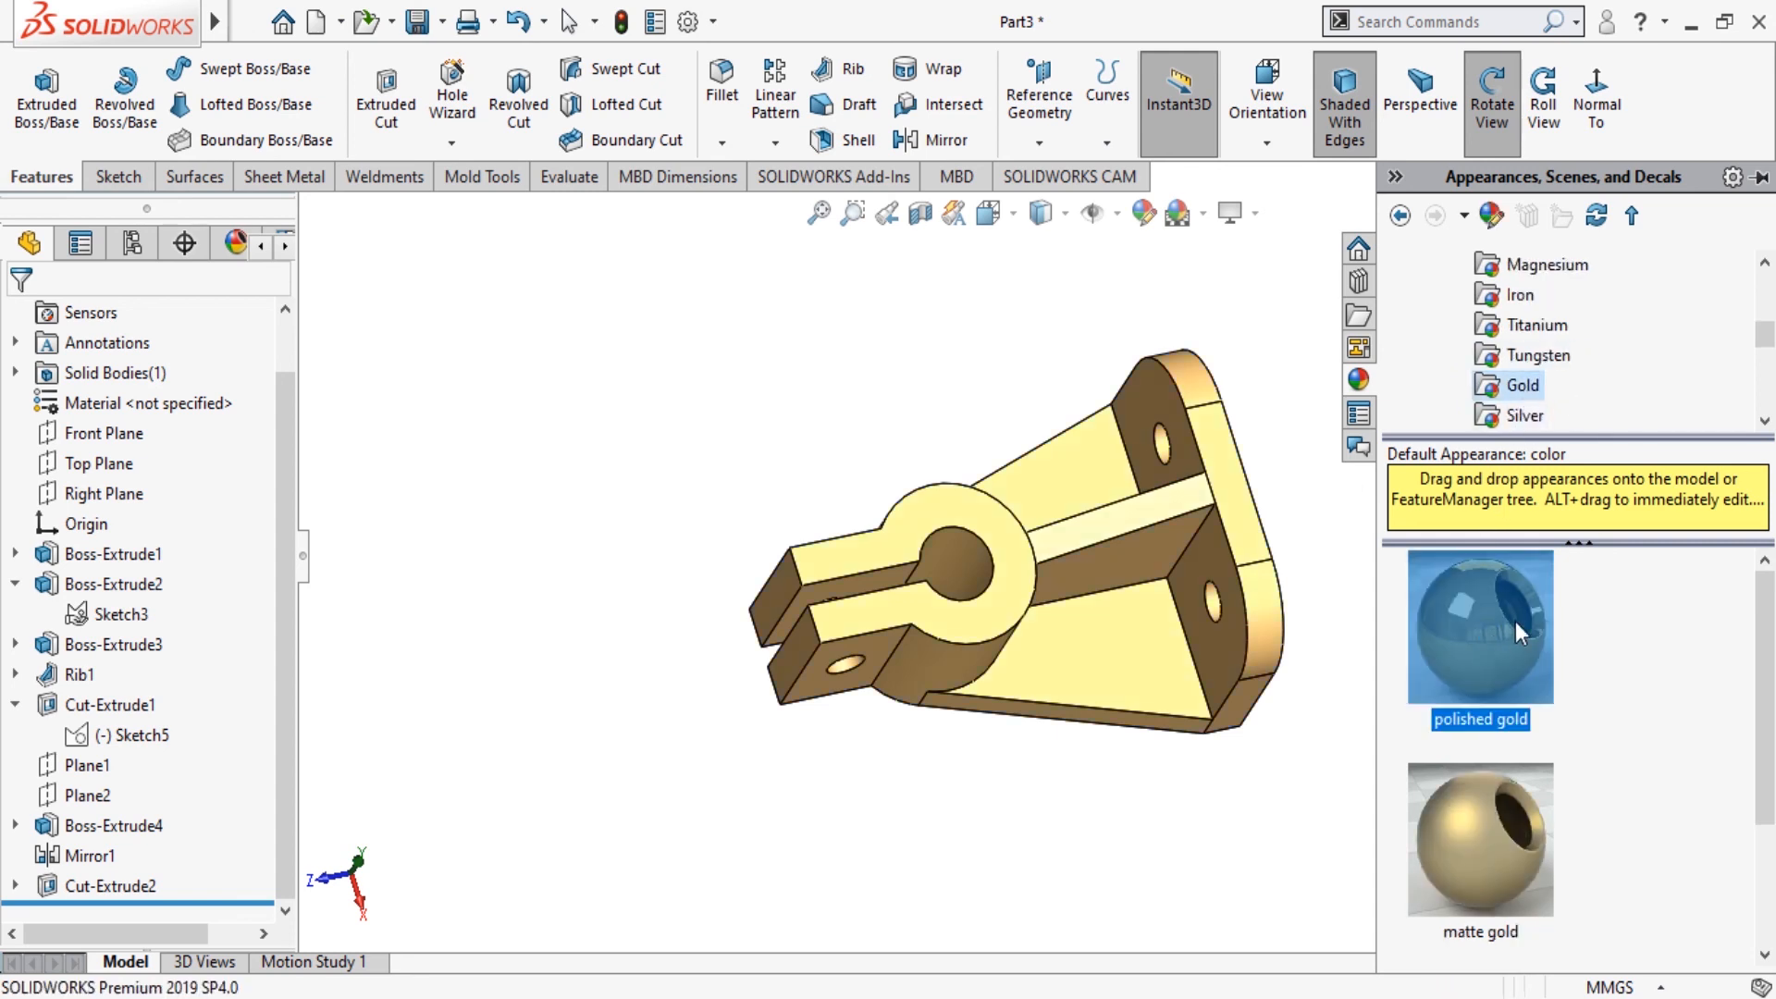